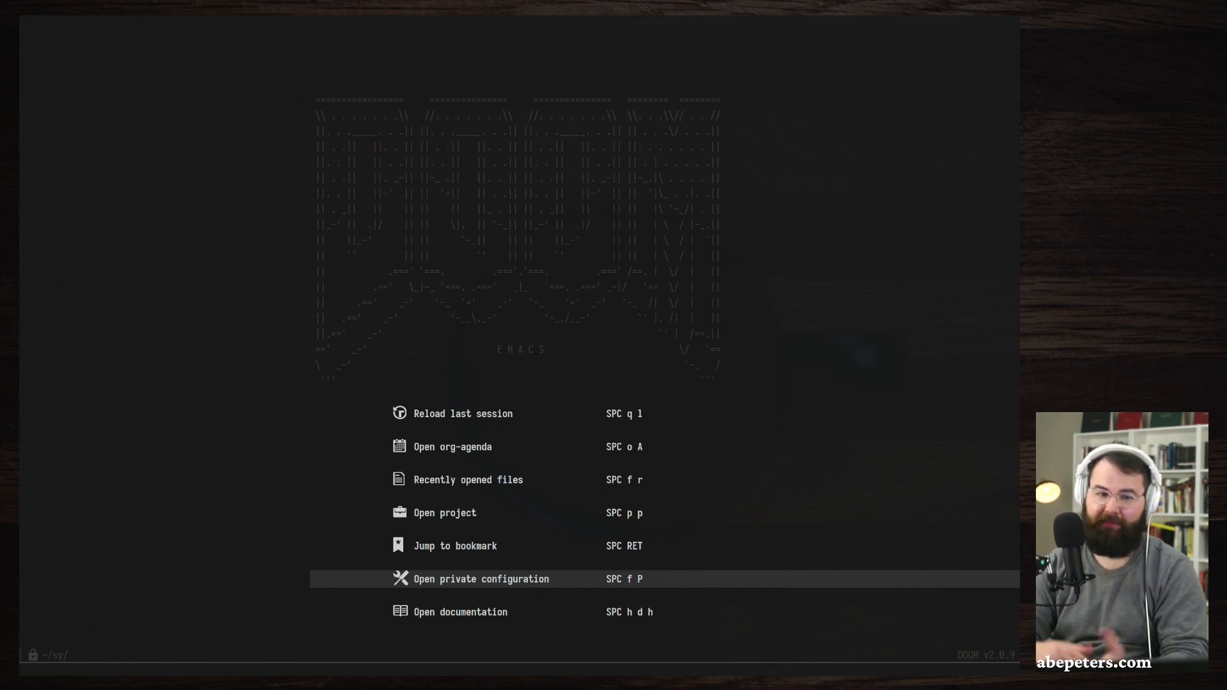
pyautogui.click(914, 579)
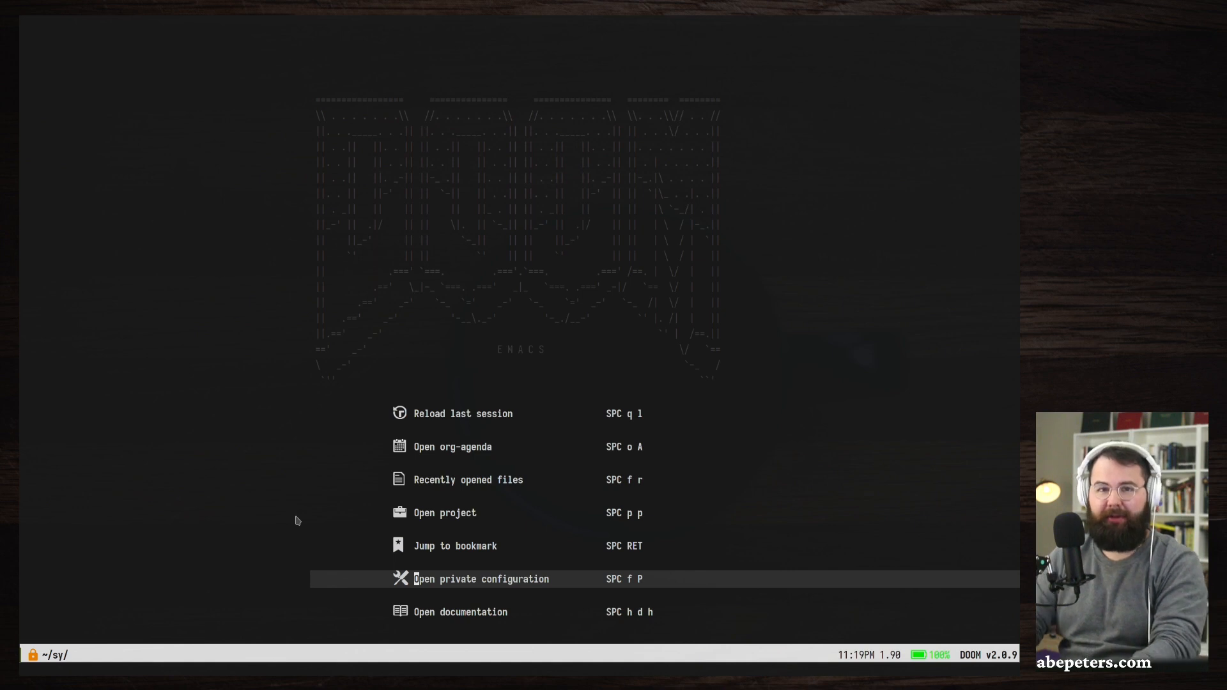
pyautogui.press('j')
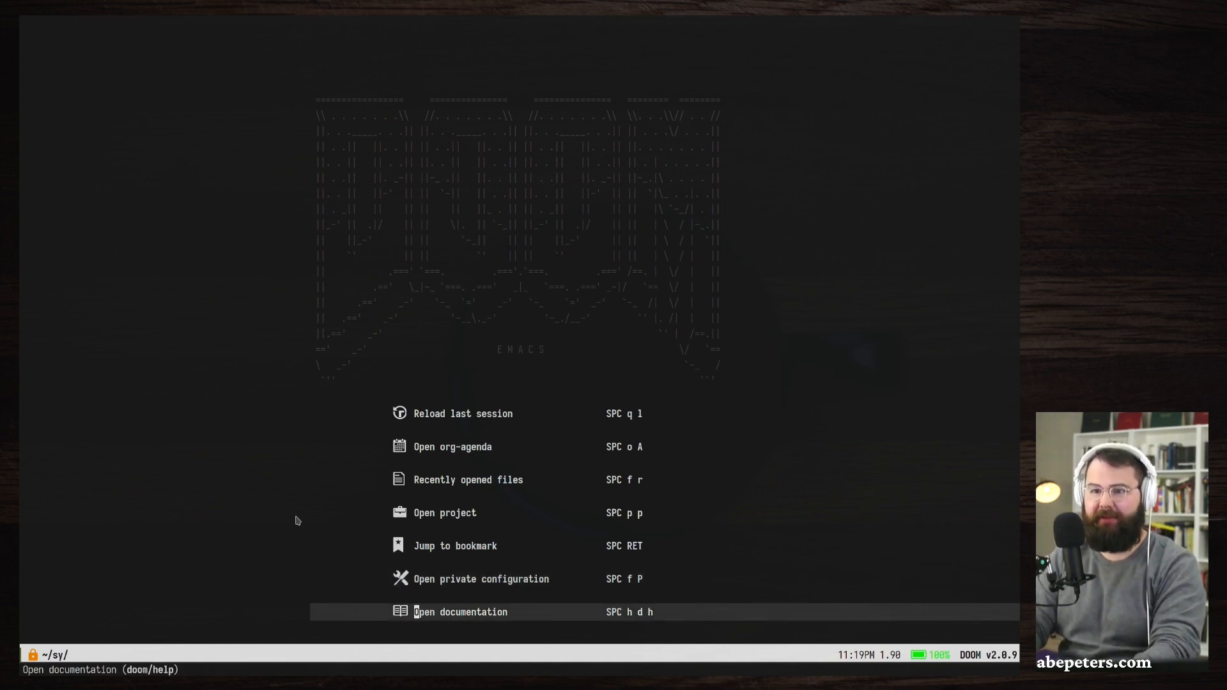
pyautogui.press('k')
pyautogui.press('k')
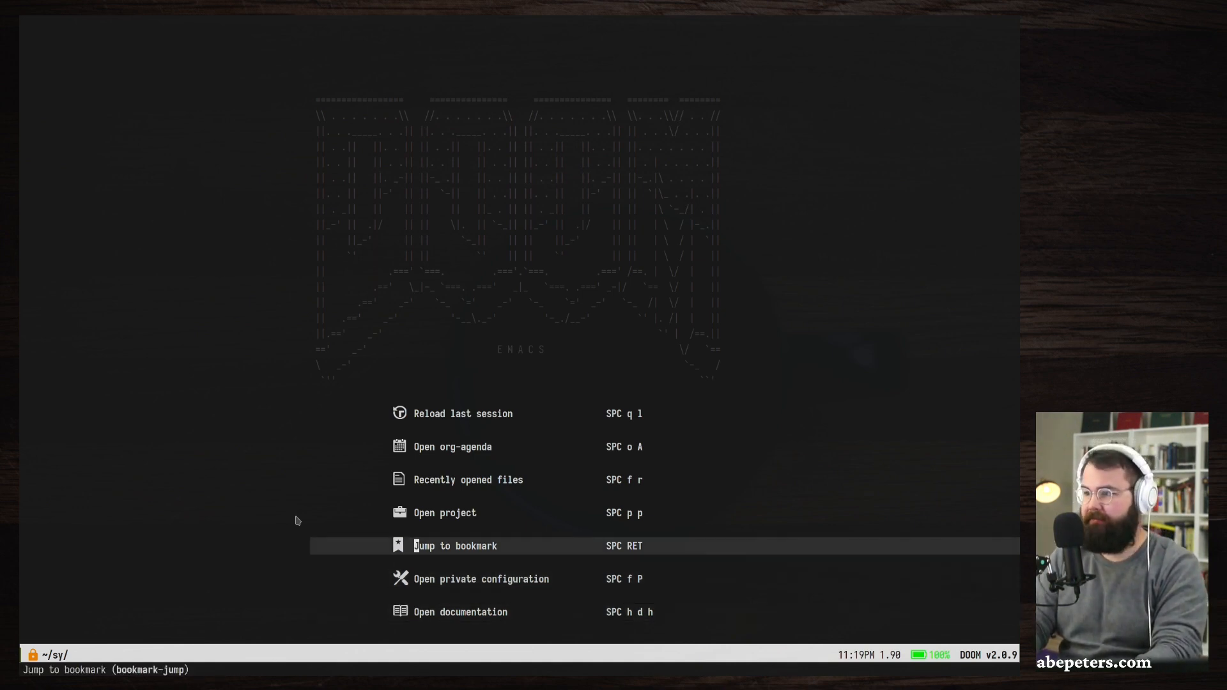
pyautogui.press('k')
pyautogui.press('j')
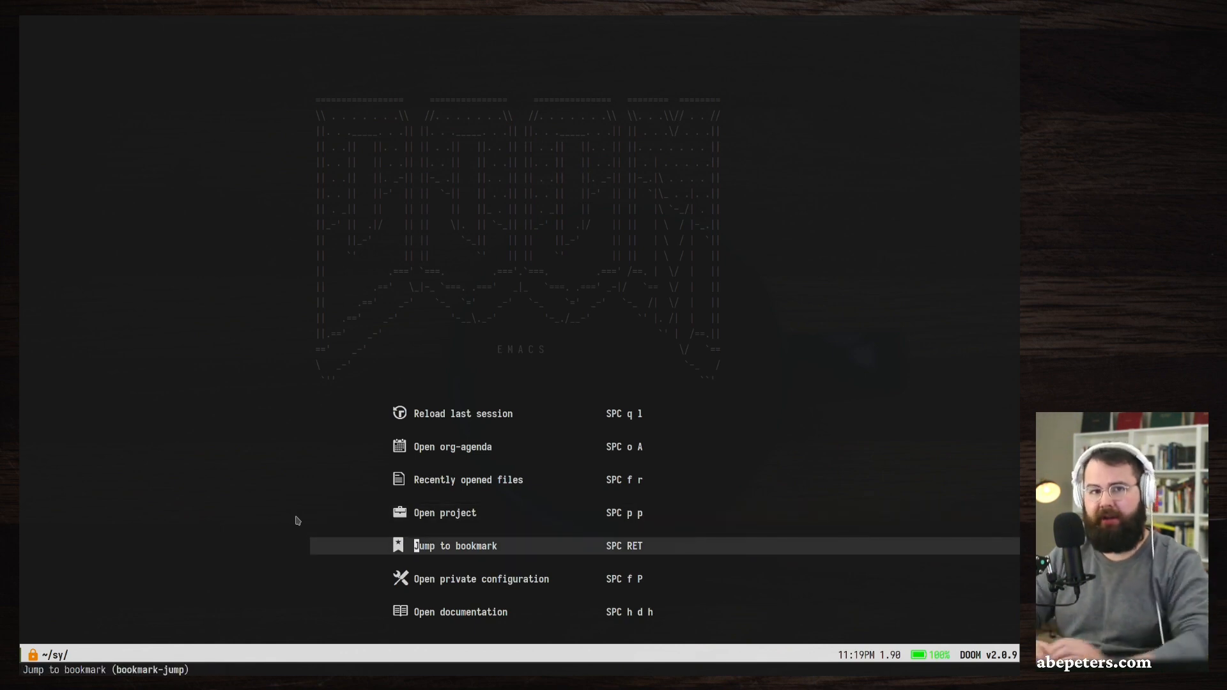
pyautogui.press('j')
pyautogui.press('k')
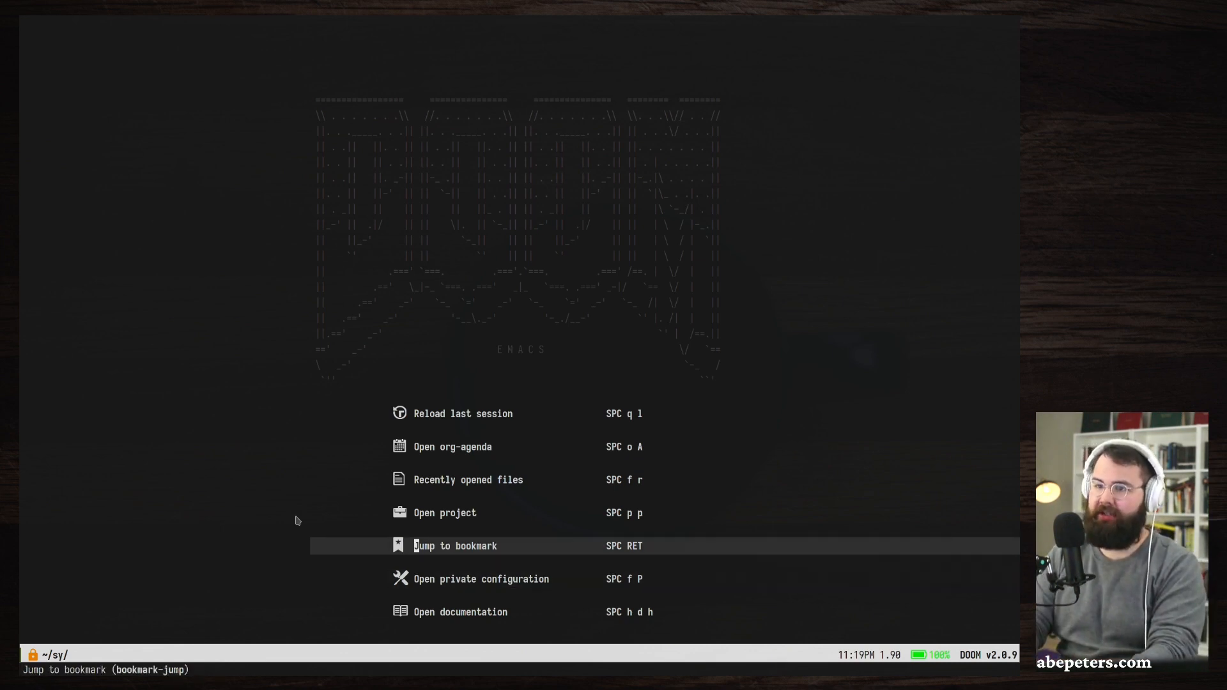
# Open the "Genesis Hub" note from the list of note files.
pyautogui.press('Return')
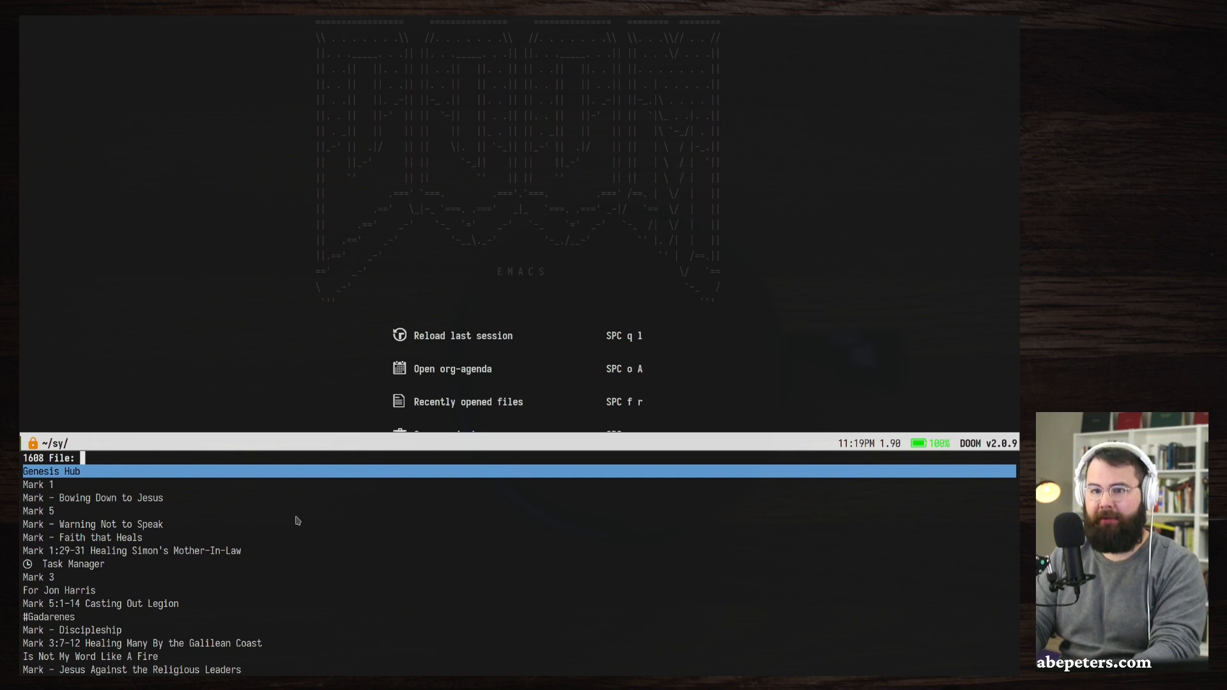
pyautogui.press('Return')
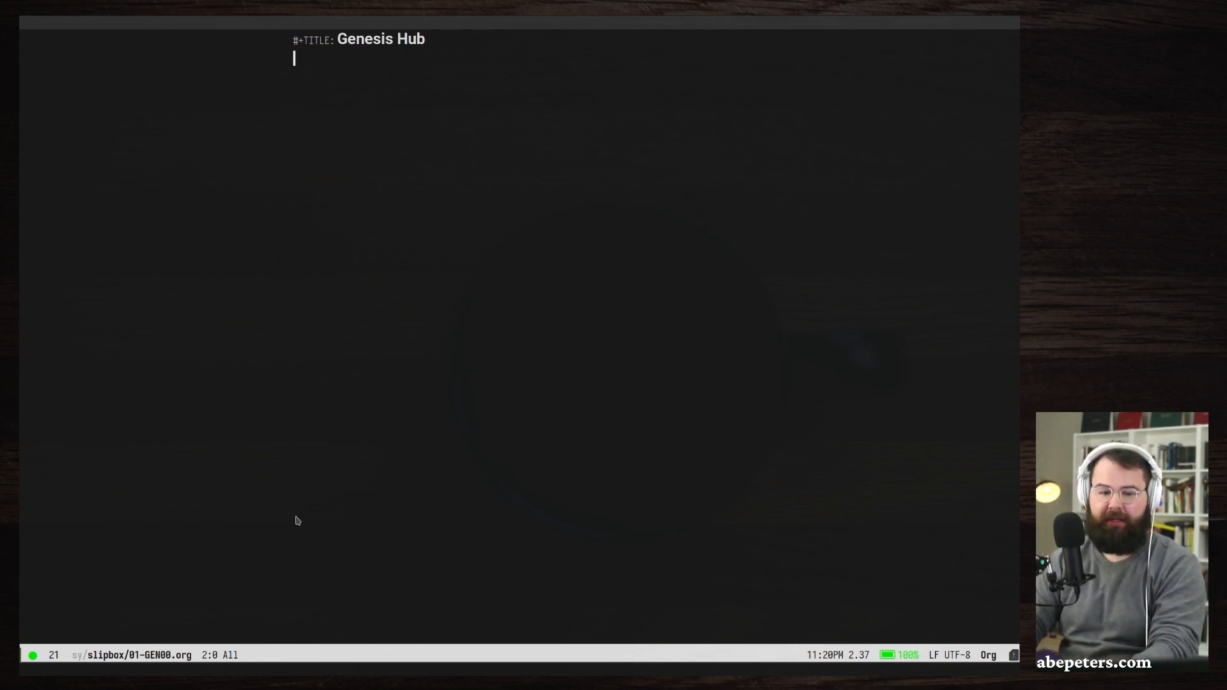
pyautogui.press('k')
pyautogui.press('f')
pyautogui.press('s')
pyautogui.press('j')
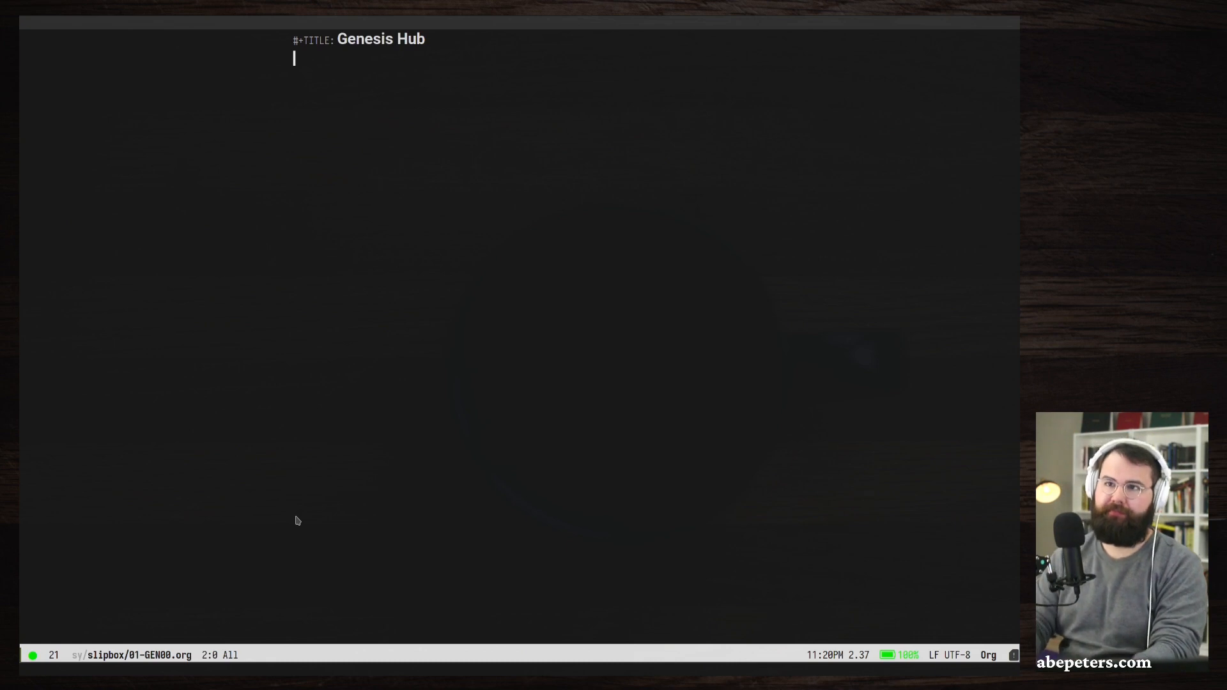
# Add two blank lines below the title line of the Genesis Hub note.
pyautogui.press('o')
pyautogui.press('Return')
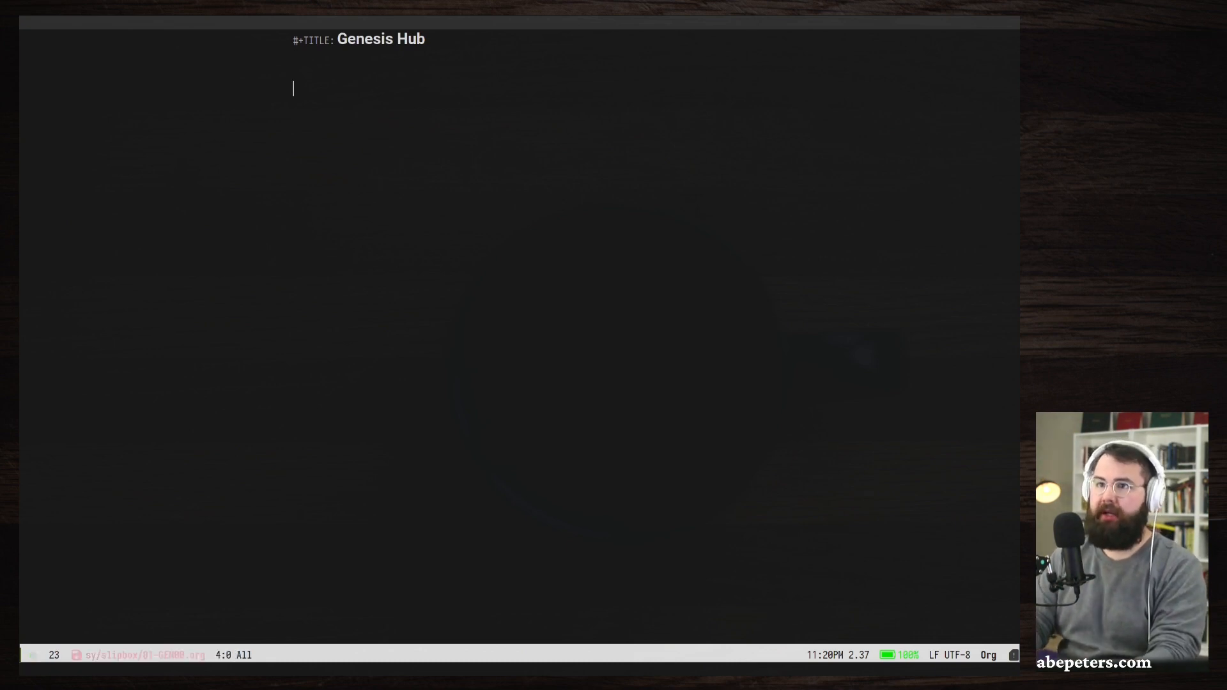
pyautogui.press('Down')
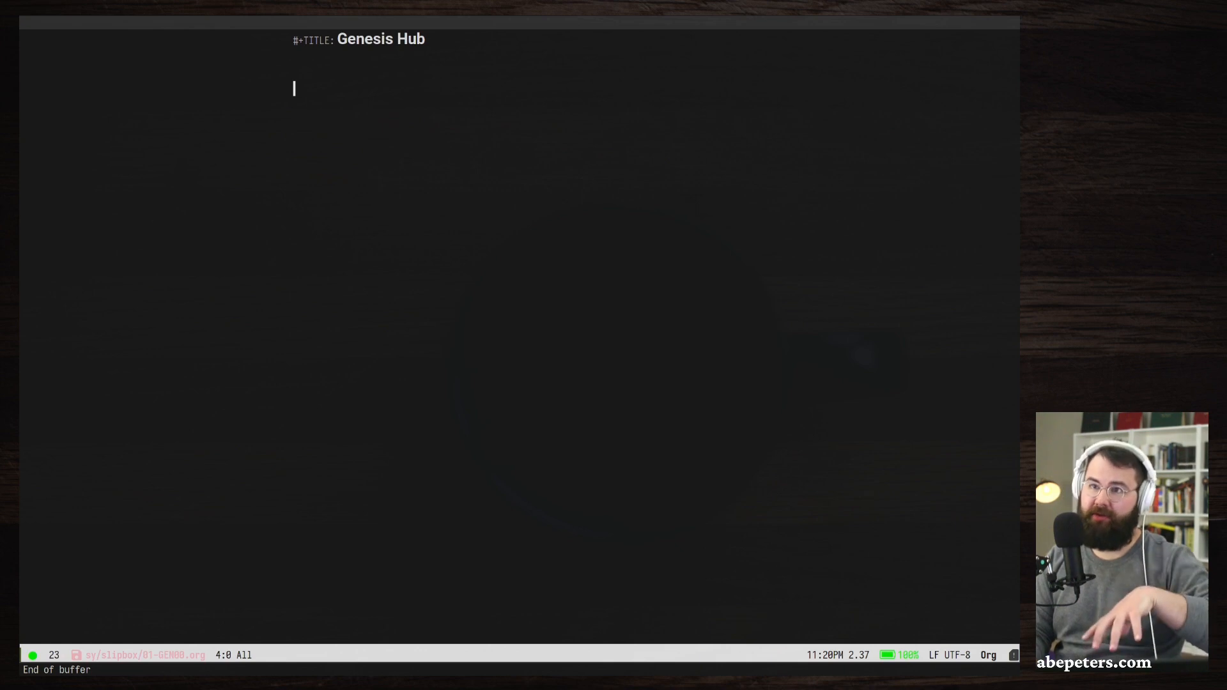
pyautogui.press('Down')
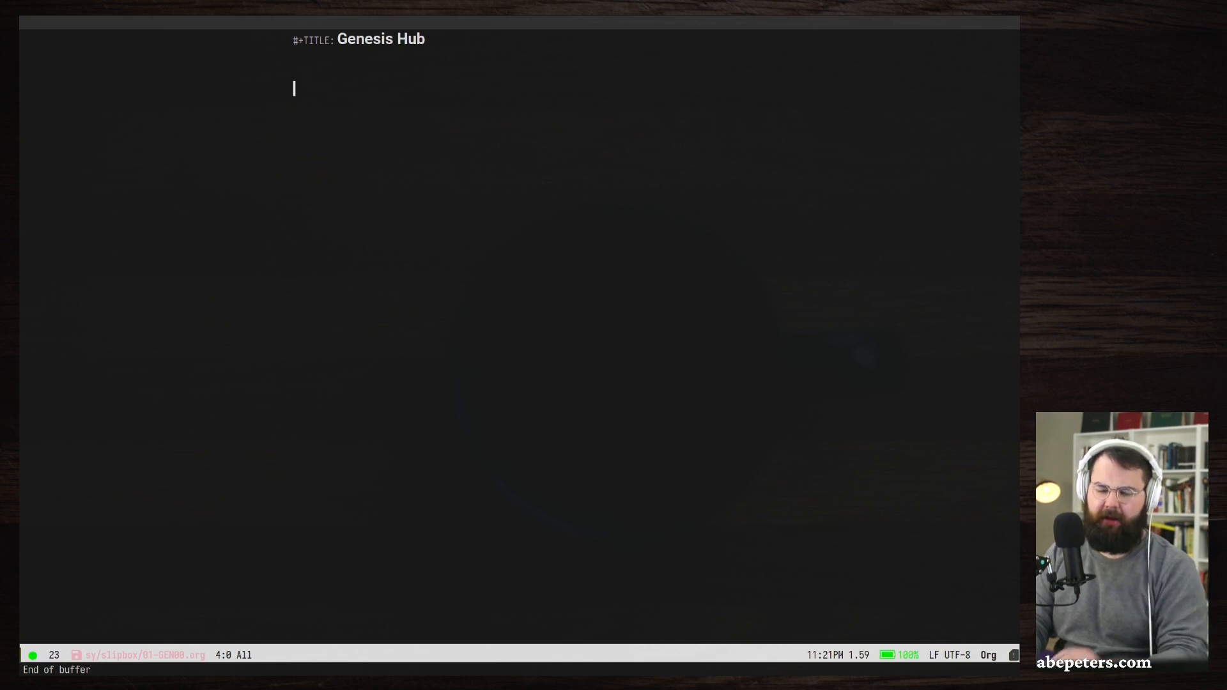
pyautogui.press('Up')
pyautogui.press('Down')
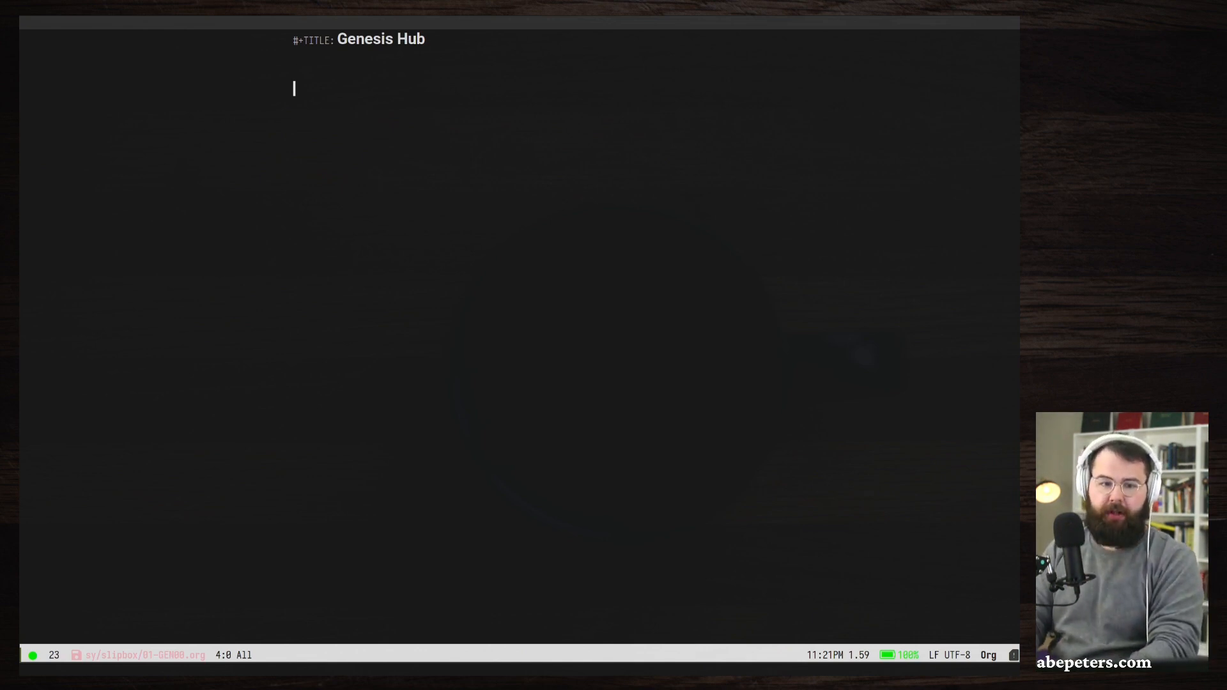
# Add a top-level Org heading "Themes" on the last line of the note and save the file.
pyautogui.press('i')
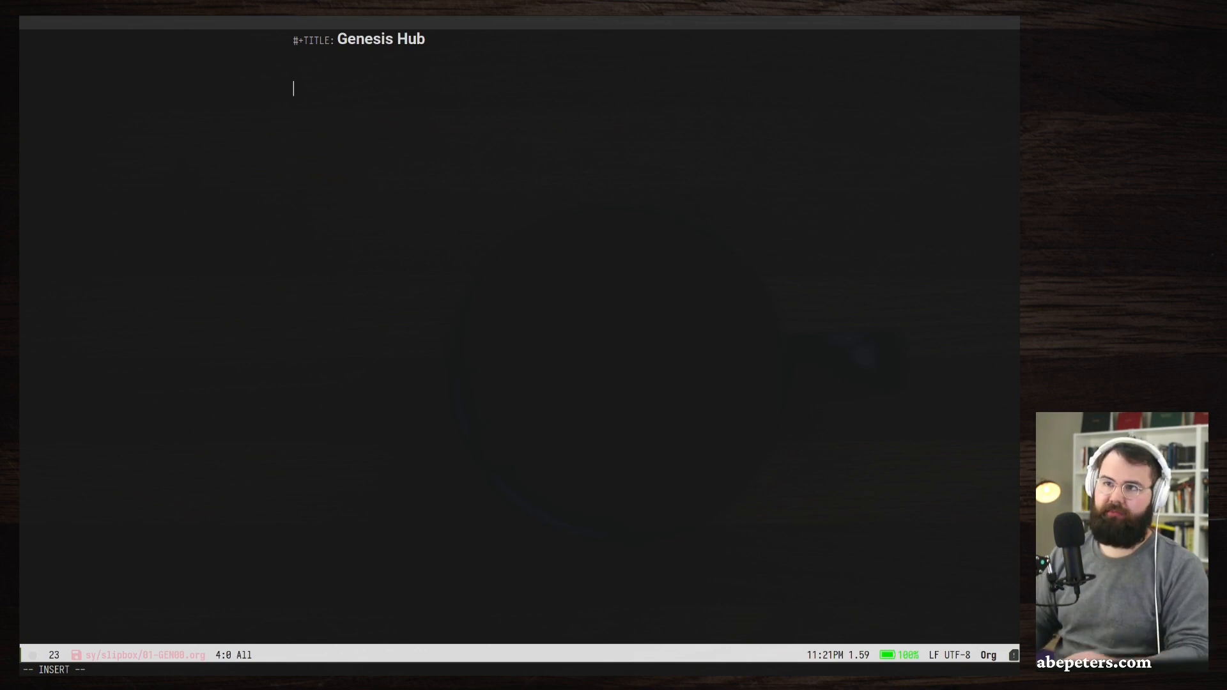
pyautogui.write('*')
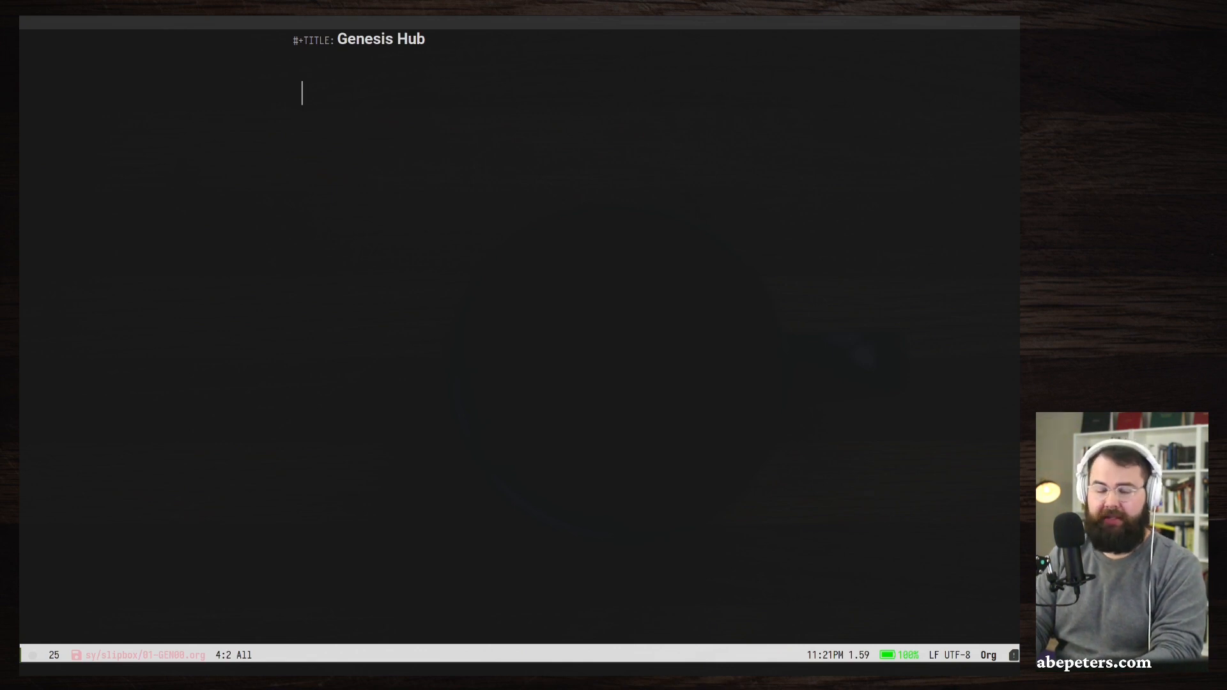
pyautogui.press('BackSpace')
pyautogui.press('BackSpace')
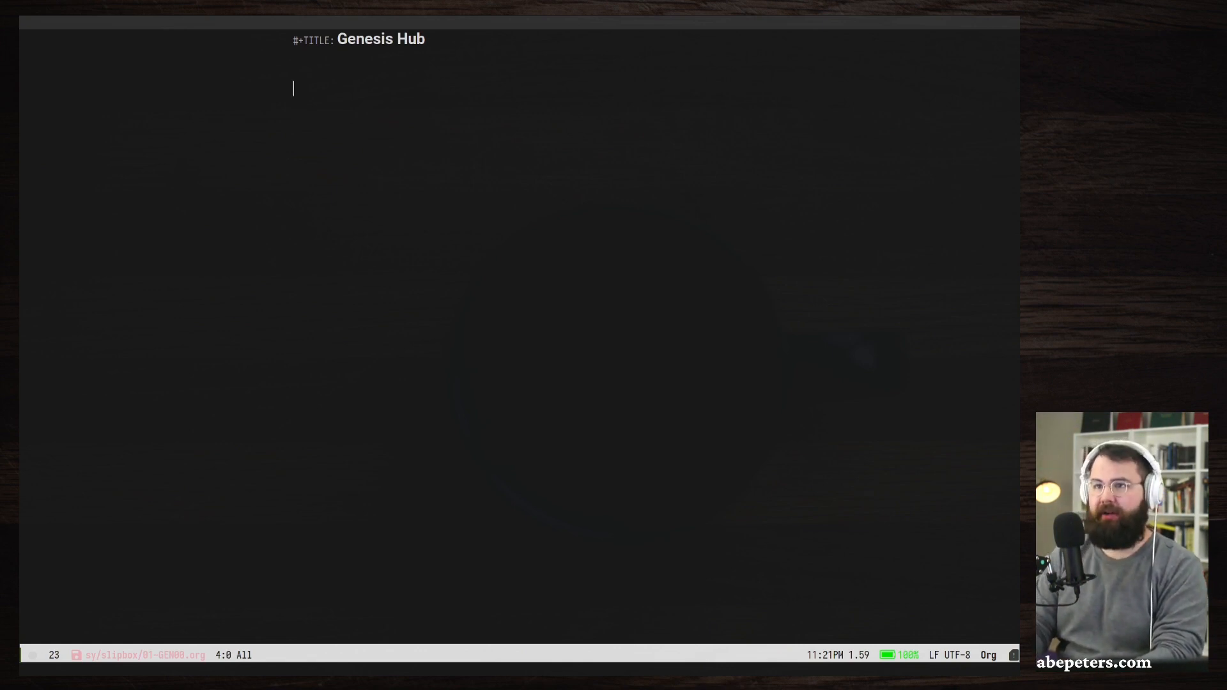
pyautogui.write('* ')
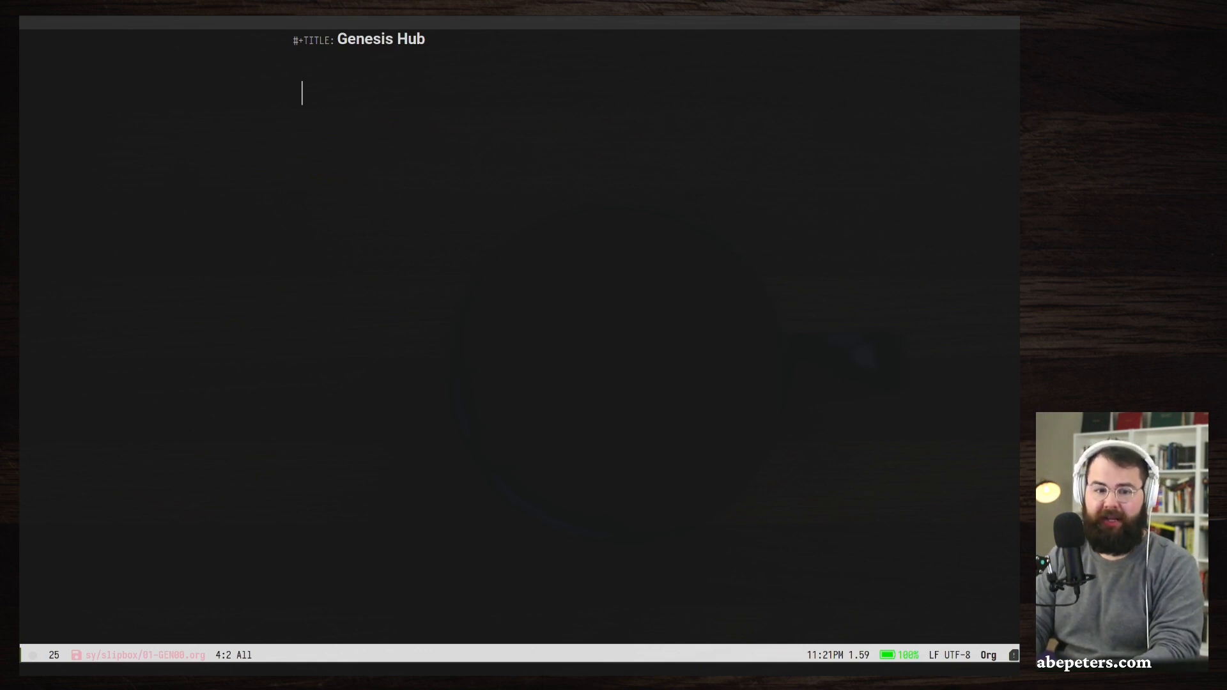
pyautogui.write('Themes')
pyautogui.press('Escape')
pyautogui.write(':w')
pyautogui.press('Return')
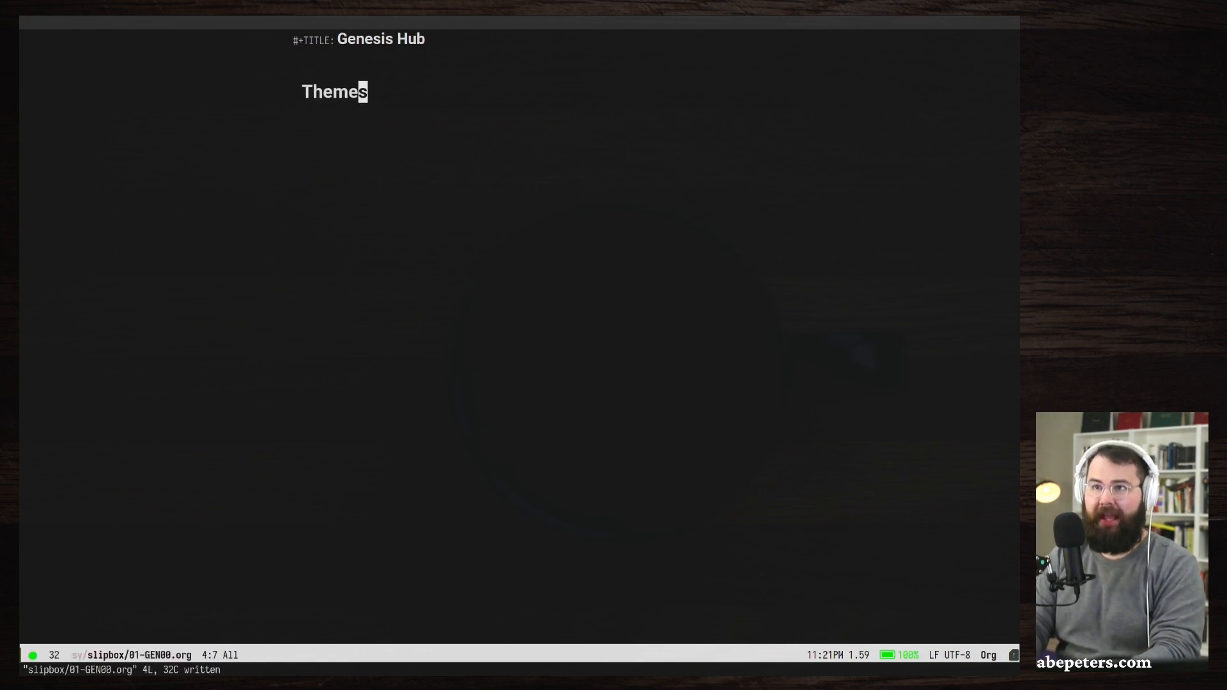
# Add a top-level heading "Key Terms" directly below the Themes heading.
pyautogui.press('o')
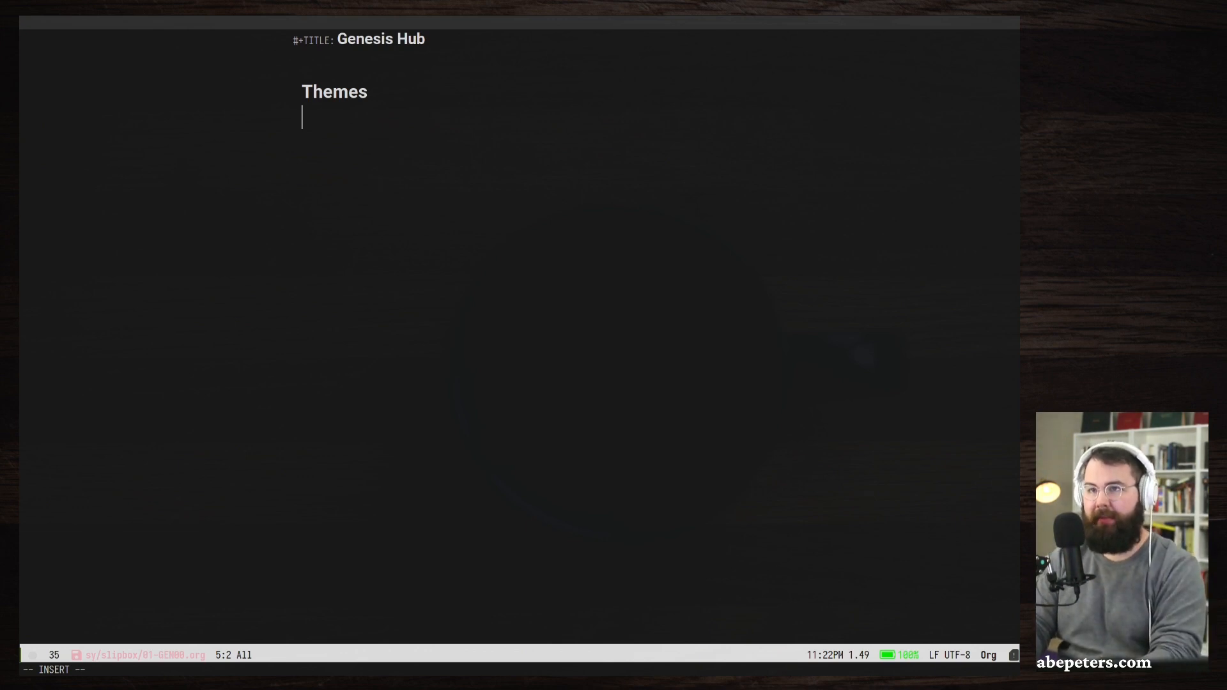
pyautogui.write('T')
pyautogui.press('BackSpace')
pyautogui.write('K')
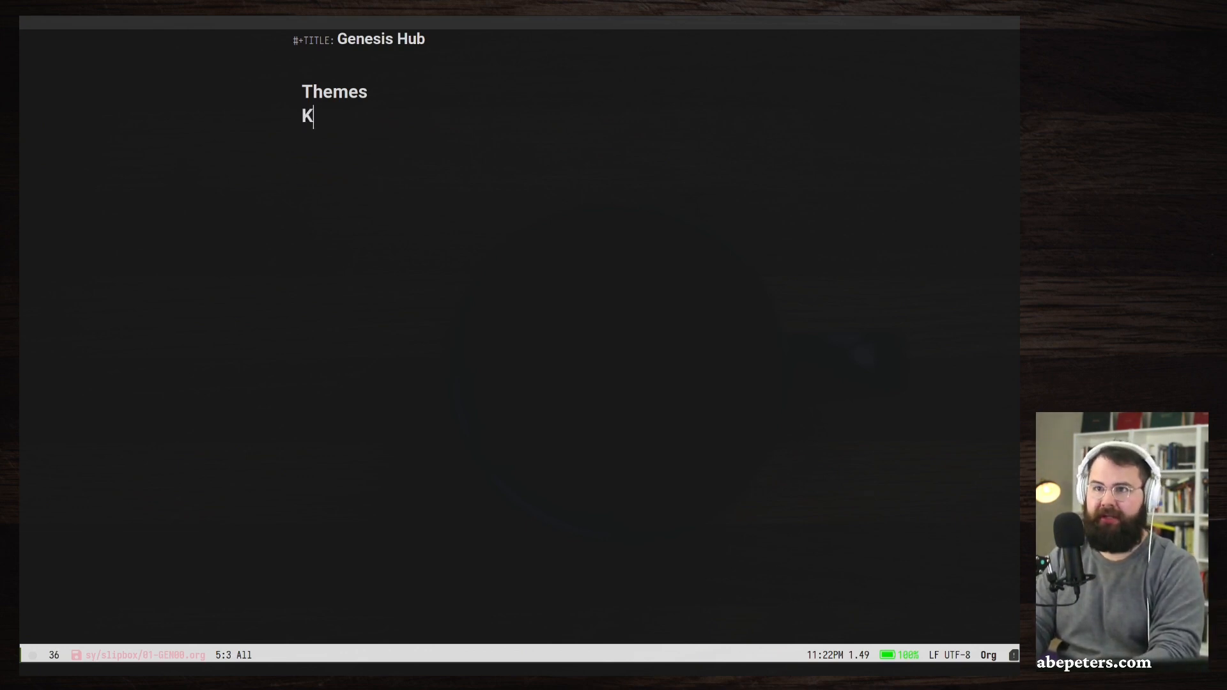
pyautogui.write('ey Terms')
pyautogui.press('Escape')
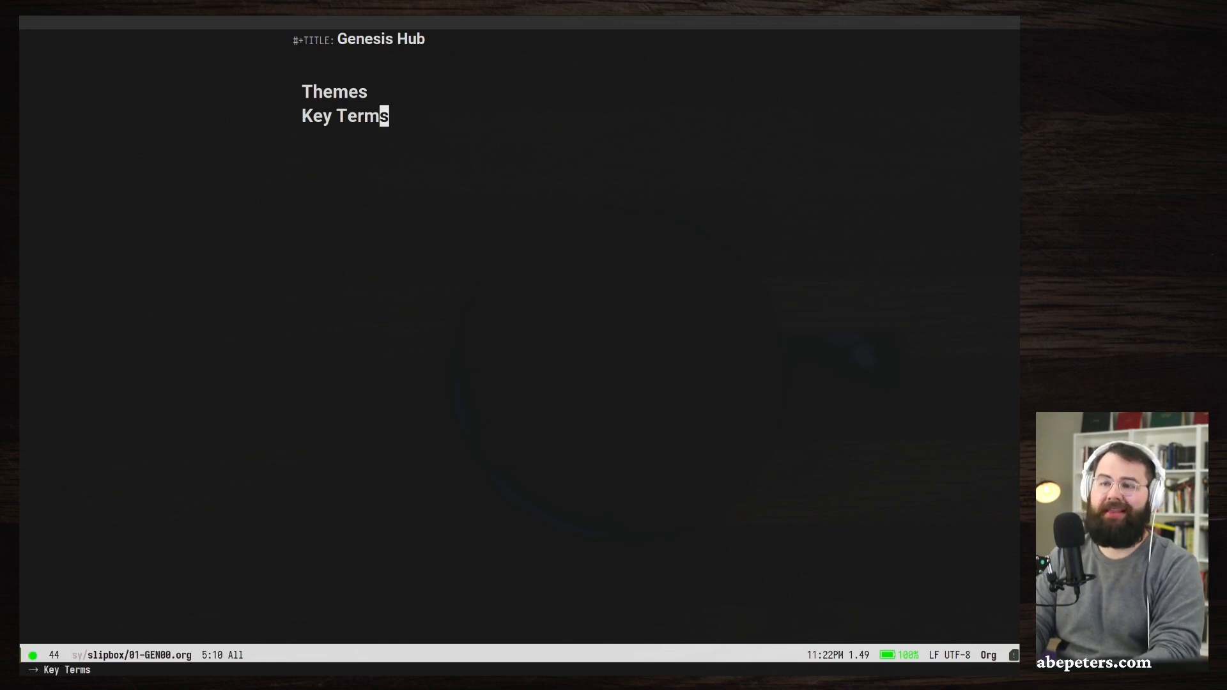
# Add a top-level heading "Commentary" directly below the Key Terms heading.
pyautogui.write('o')
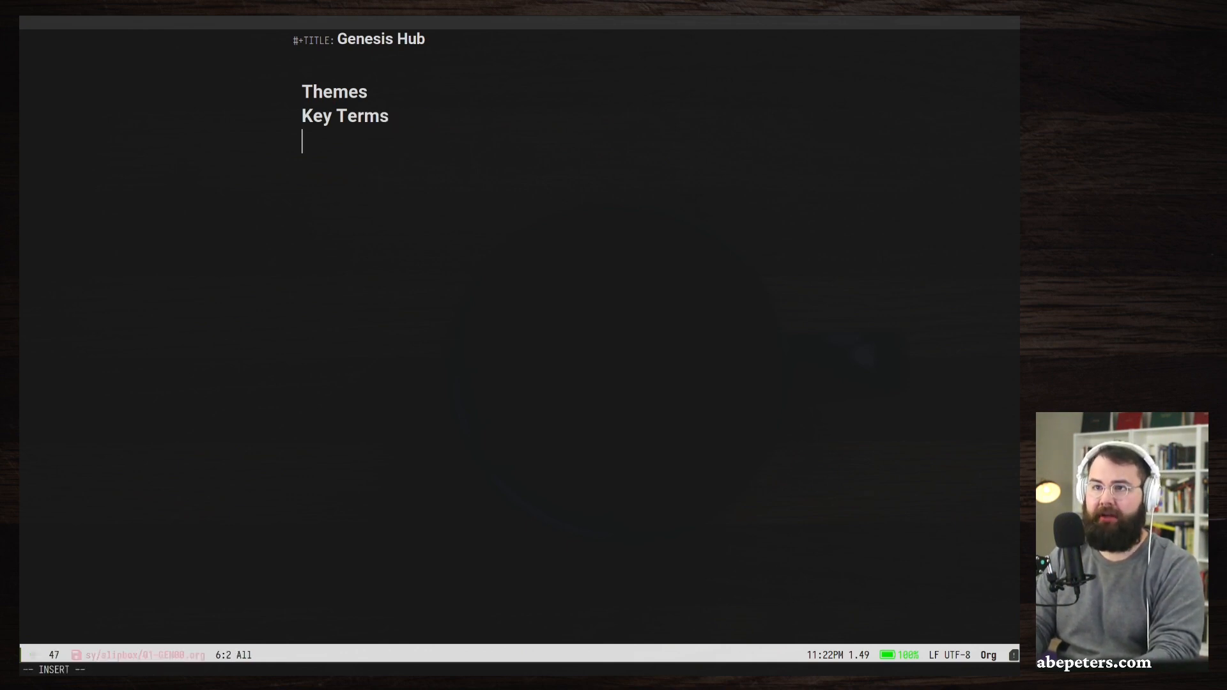
pyautogui.write('Commews')
pyautogui.press('BackSpace')
pyautogui.press('BackSpace')
pyautogui.write('n')
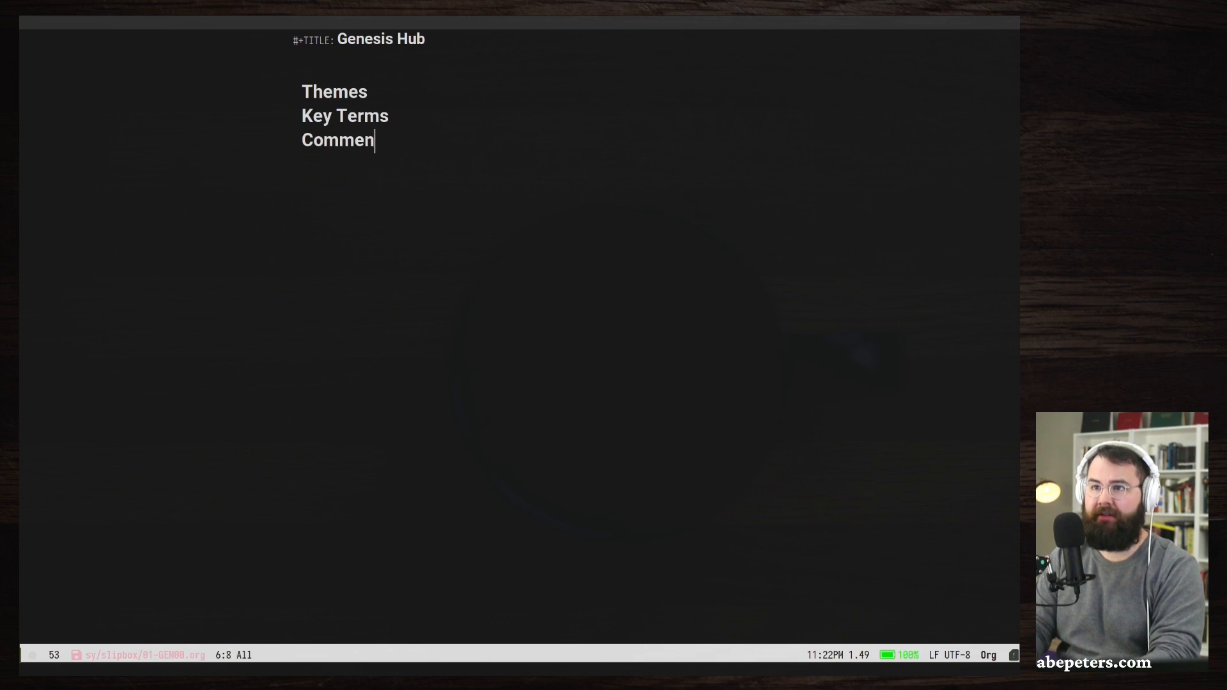
pyautogui.write('tary')
pyautogui.press('Escape')
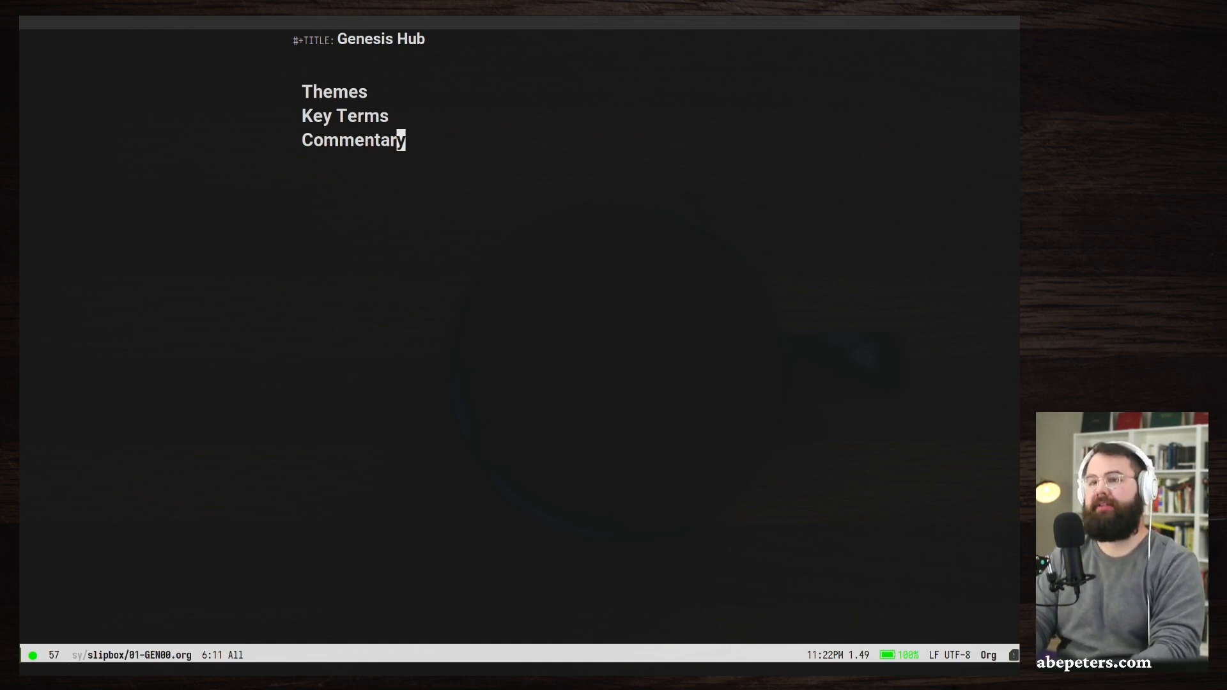
# Add a top-level heading "Question about the Book" directly below the Commentary heading.
pyautogui.hotkey('ctrl', 'Return')
pyautogui.write('WOR')
pyautogui.press('BackSpace')
pyautogui.press('BackSpace')
pyautogui.press('BackSpace')
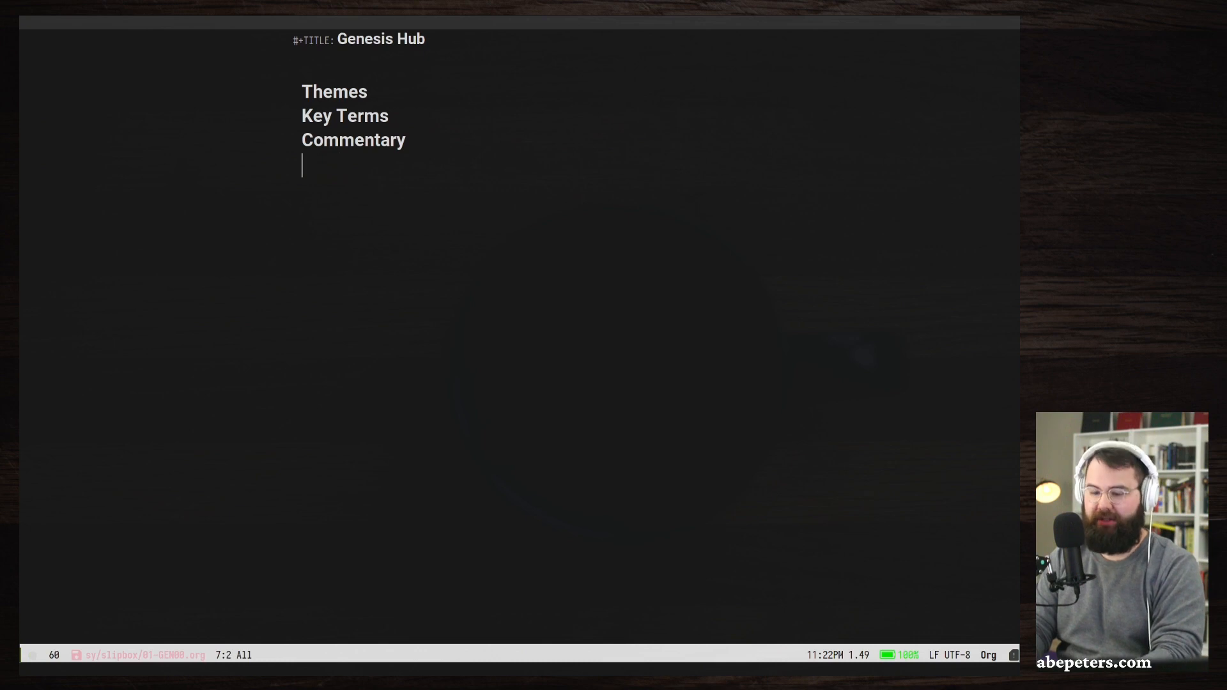
pyautogui.write('Question about ')
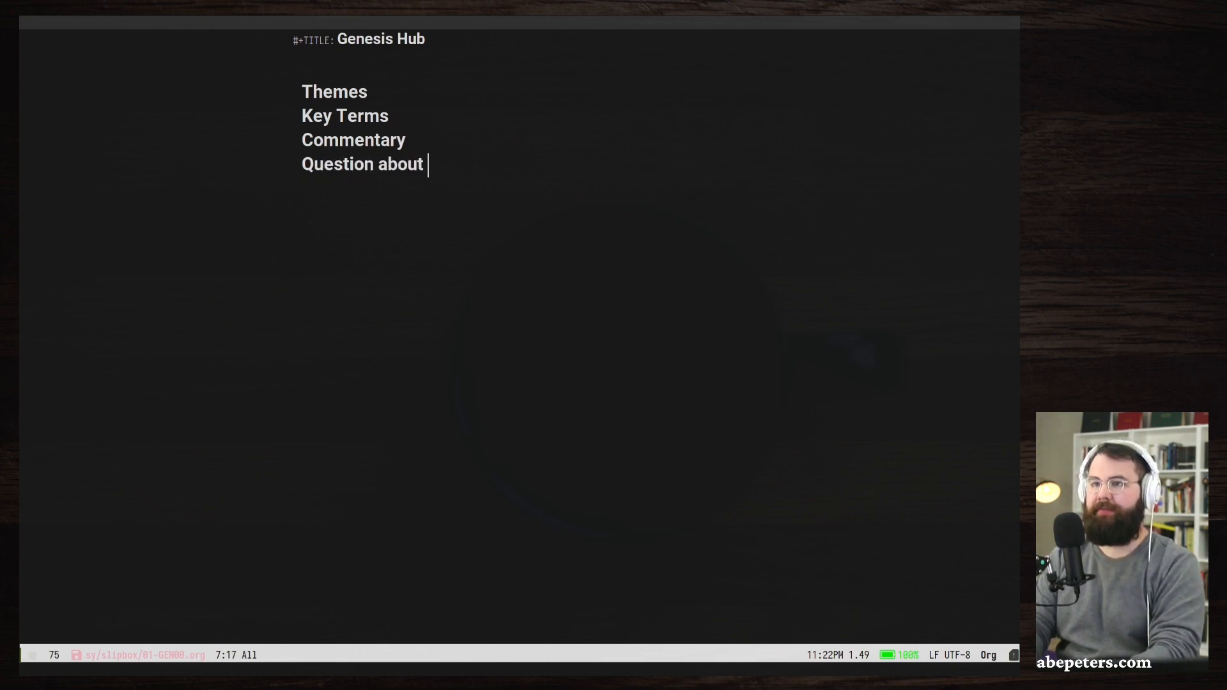
pyautogui.write('the Book')
pyautogui.press('Escape')
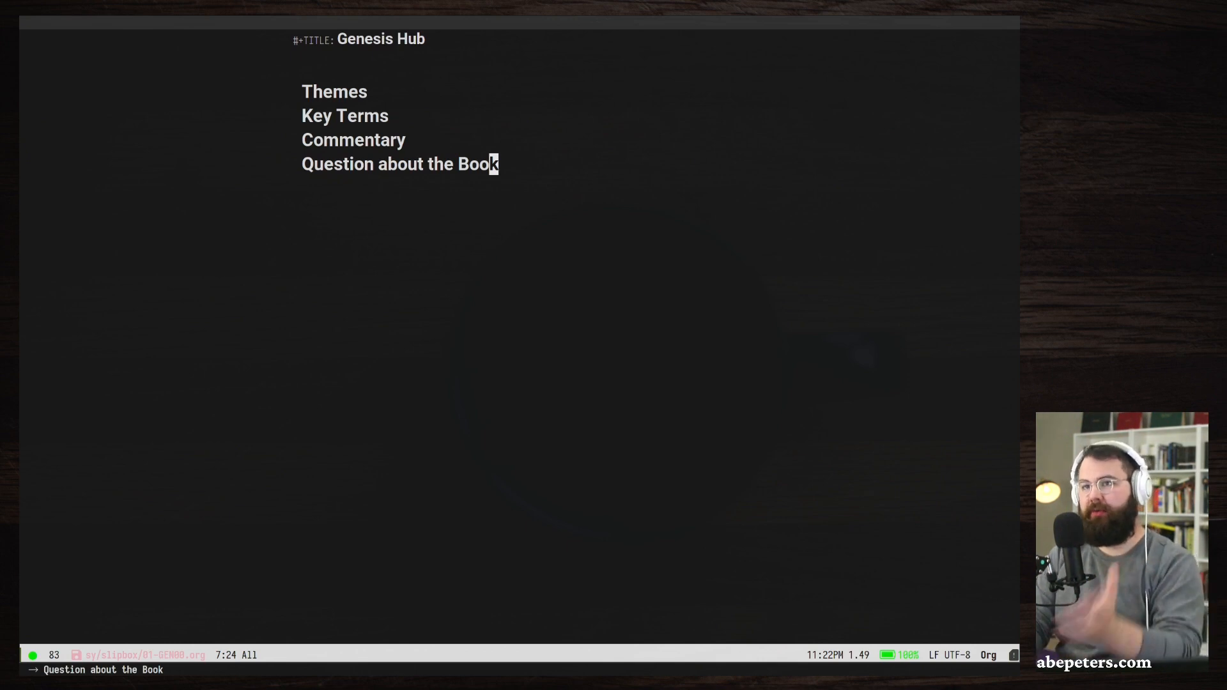
# Insert a second-level subheading "Firsts" under the Themes heading.
pyautogui.press('k')
pyautogui.press('k')
pyautogui.press('k')
pyautogui.press('k')
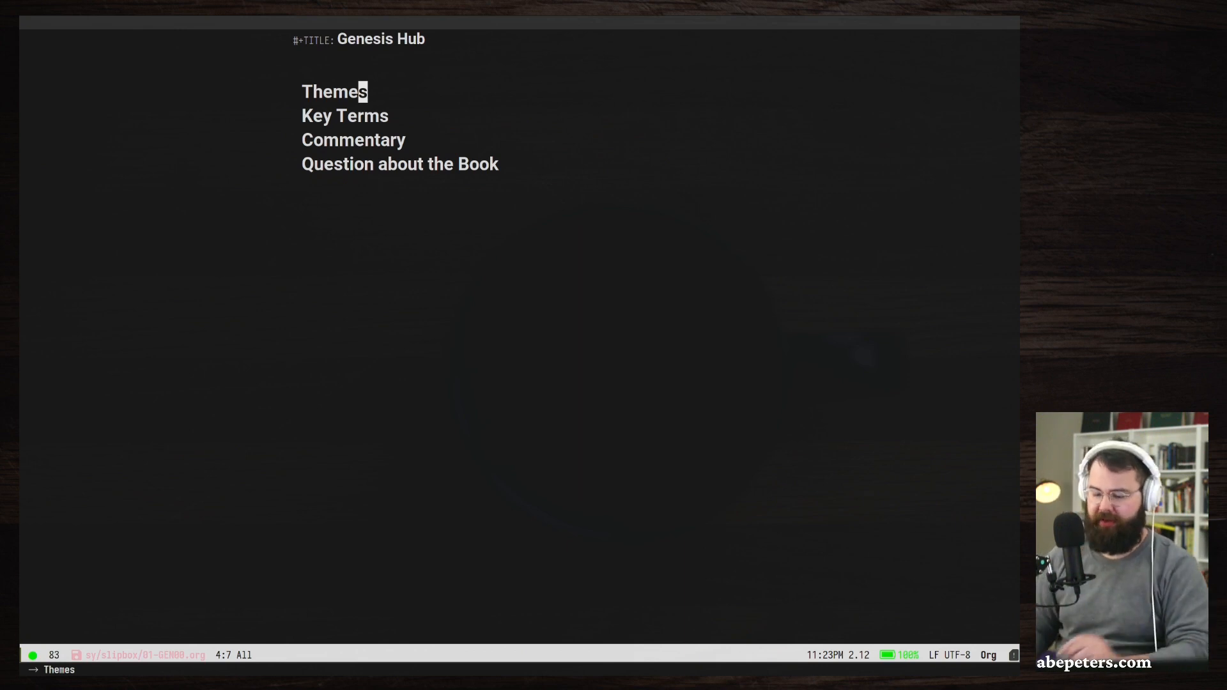
pyautogui.press('o')
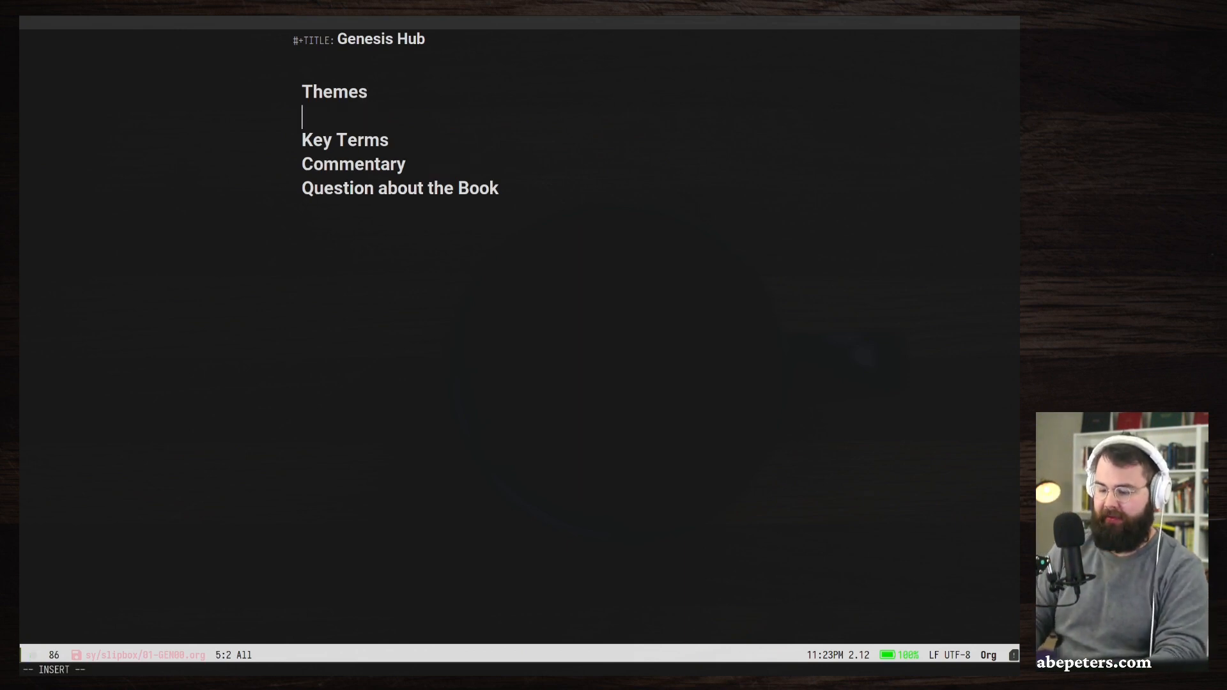
pyautogui.press('Tab')
pyautogui.write('D')
pyautogui.press('BackSpace')
pyautogui.write('Fire')
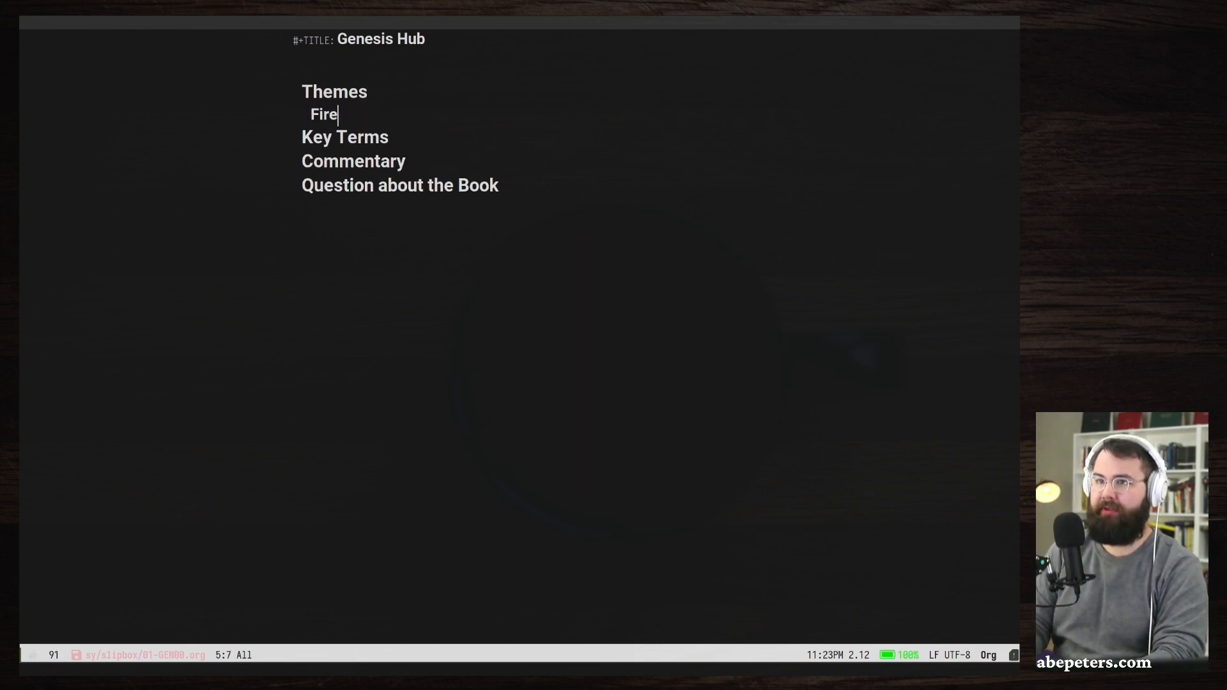
pyautogui.press('BackSpace')
pyautogui.write('a')
pyautogui.press('BackSpace')
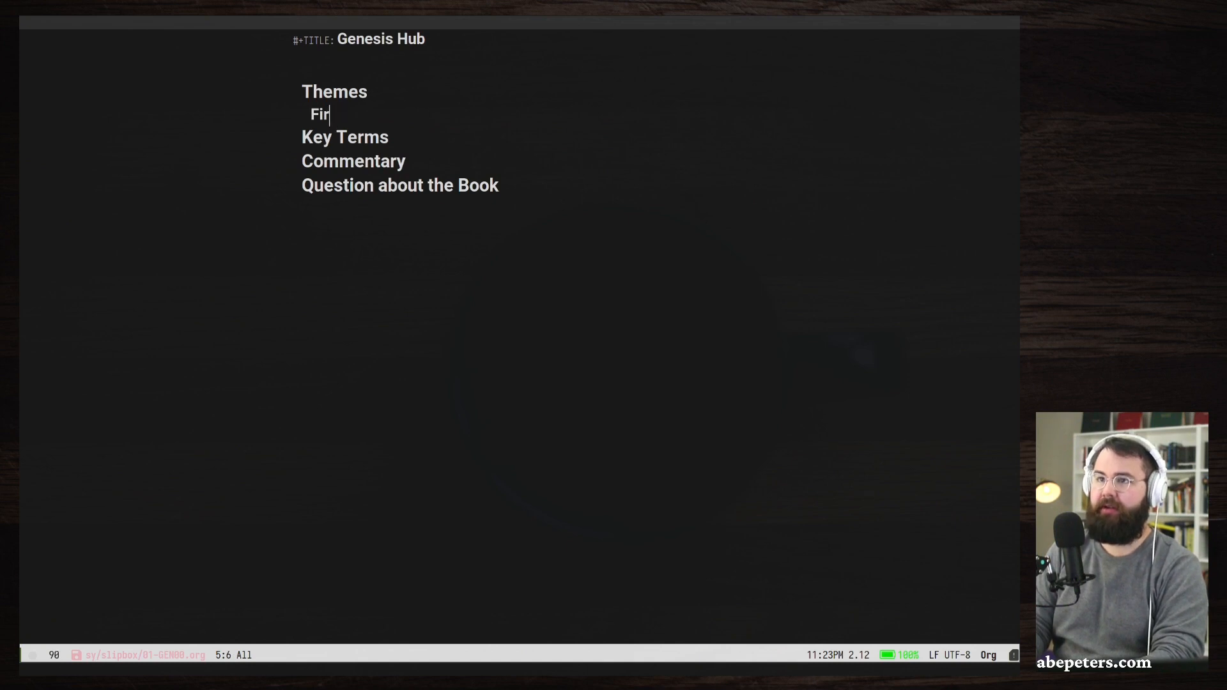
pyautogui.write('sts')
pyautogui.press('Escape')
# Add the subheadings "Judgment" and "Delieverance" under Themes, following the Firsts subheading.
pyautogui.press('o')
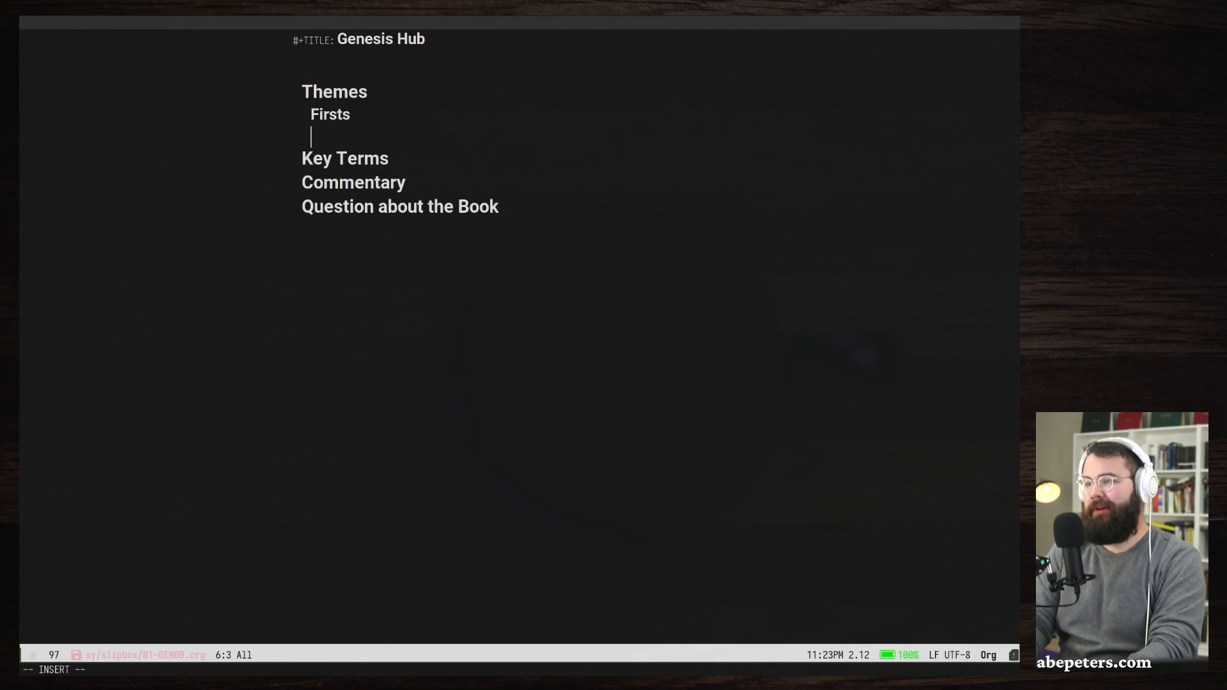
pyautogui.write('J')
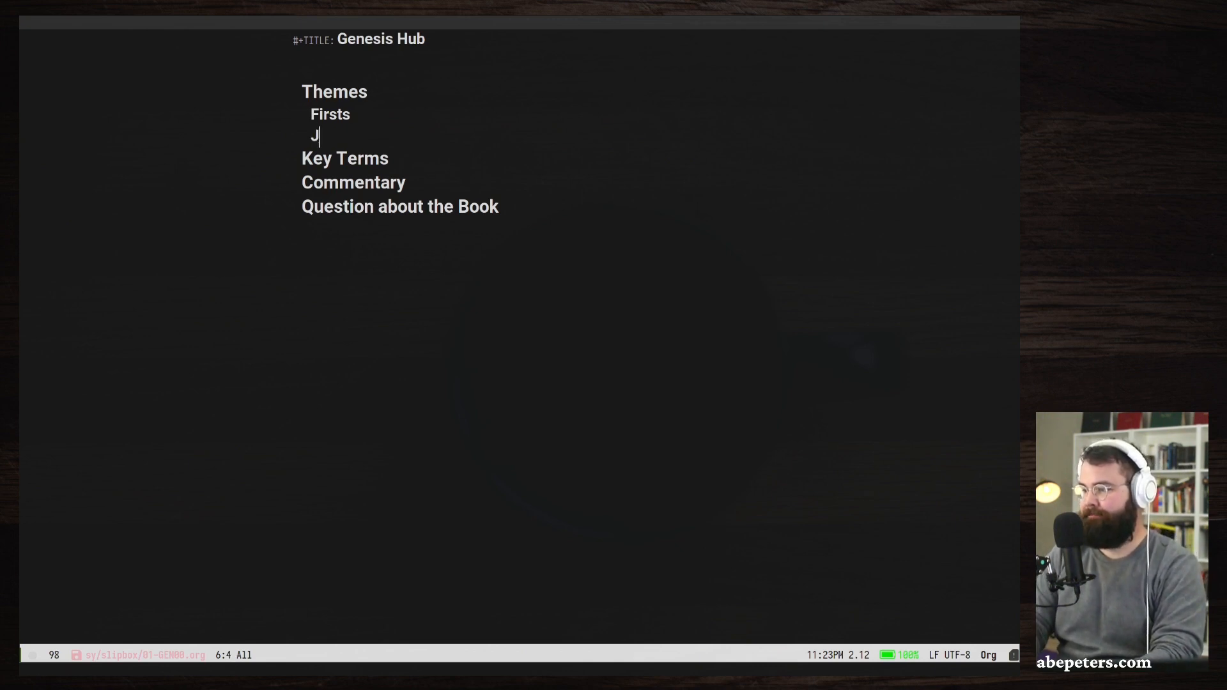
pyautogui.write('udgement')
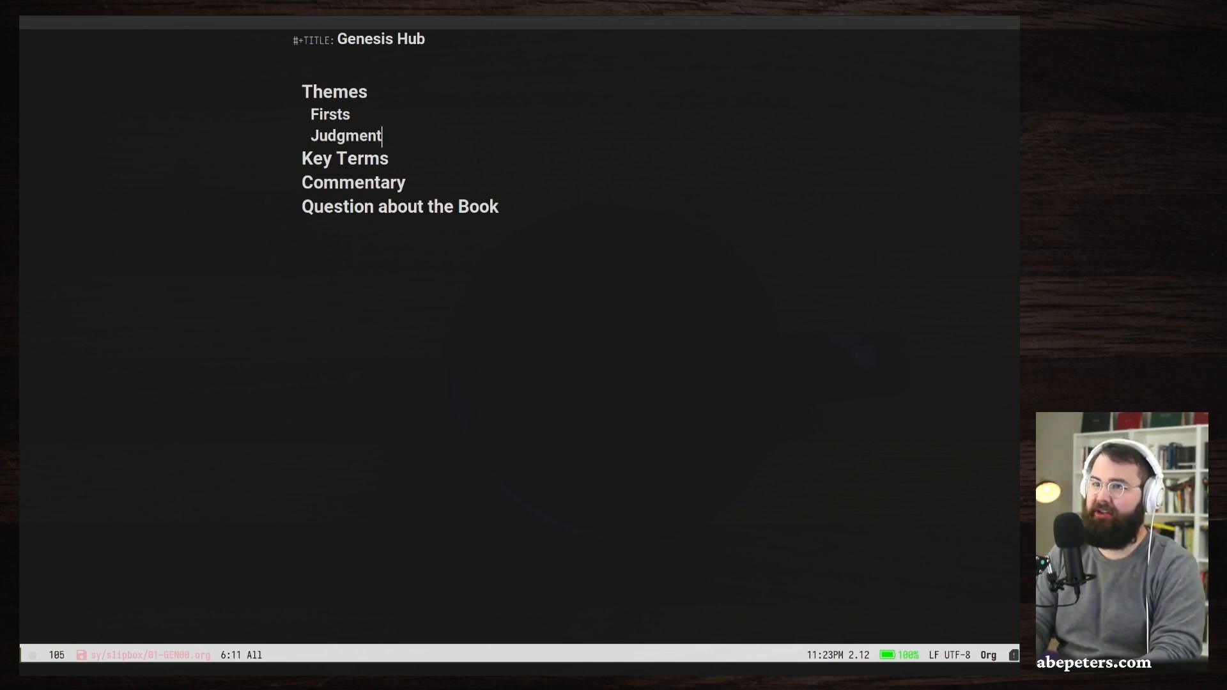
pyautogui.press('Escape')
pyautogui.press('o')
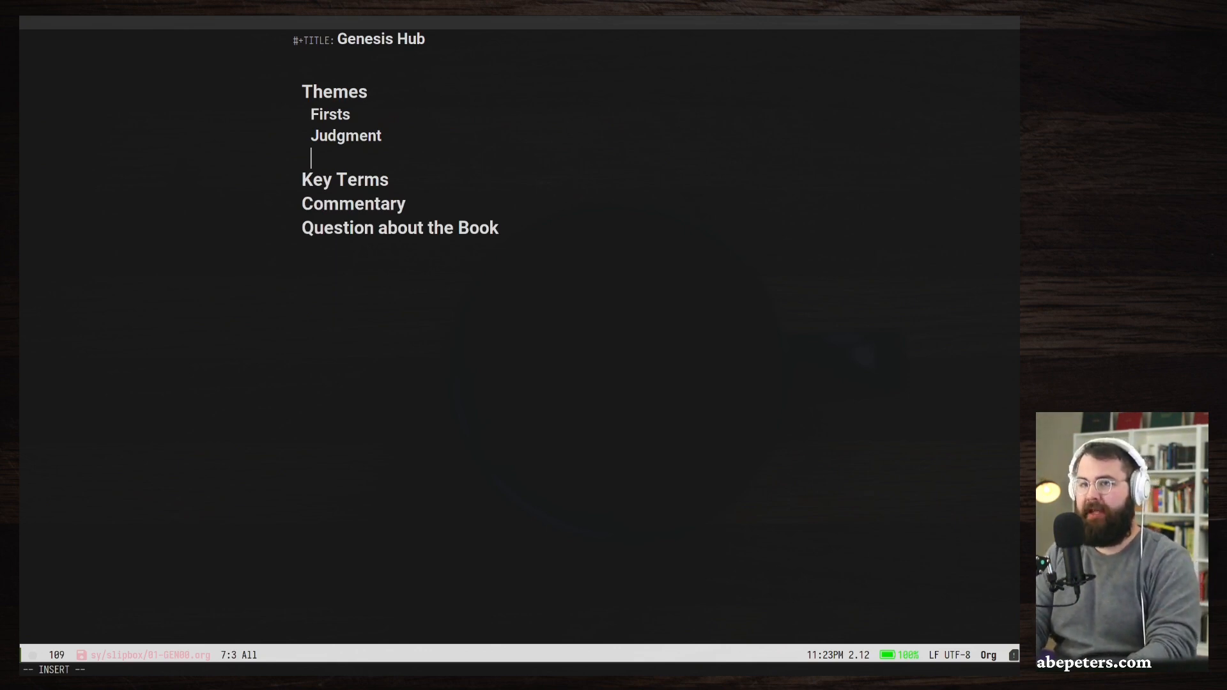
pyautogui.write('Delieverance')
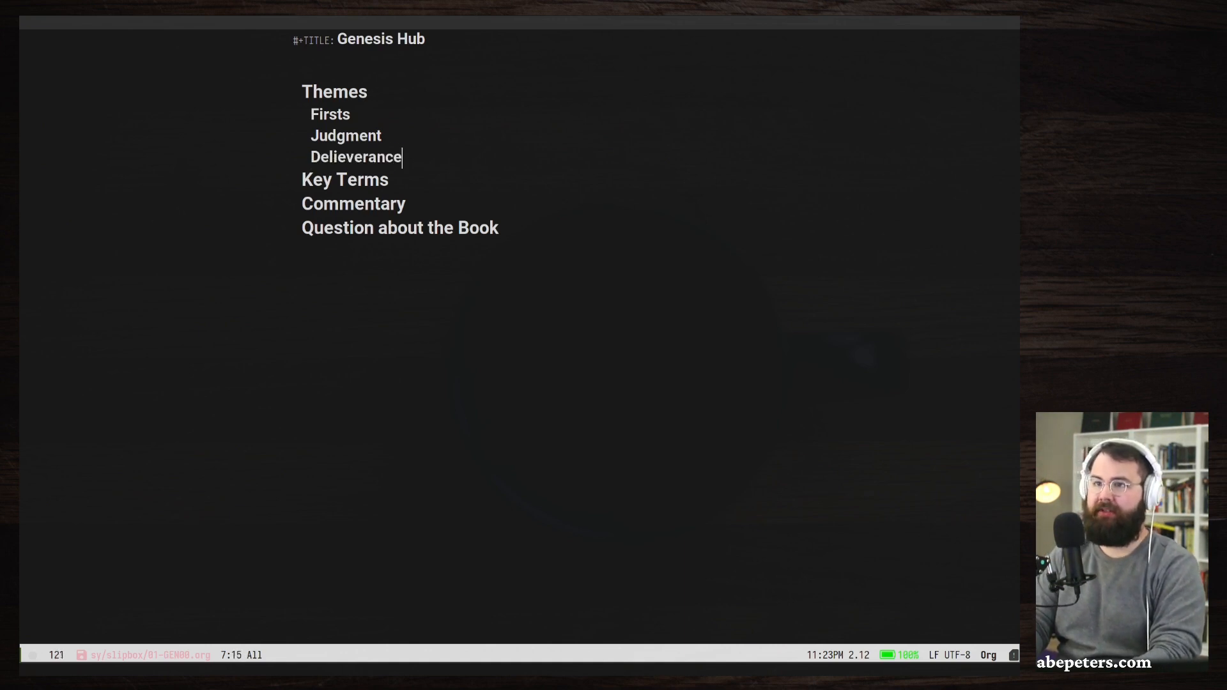
pyautogui.press('Escape')
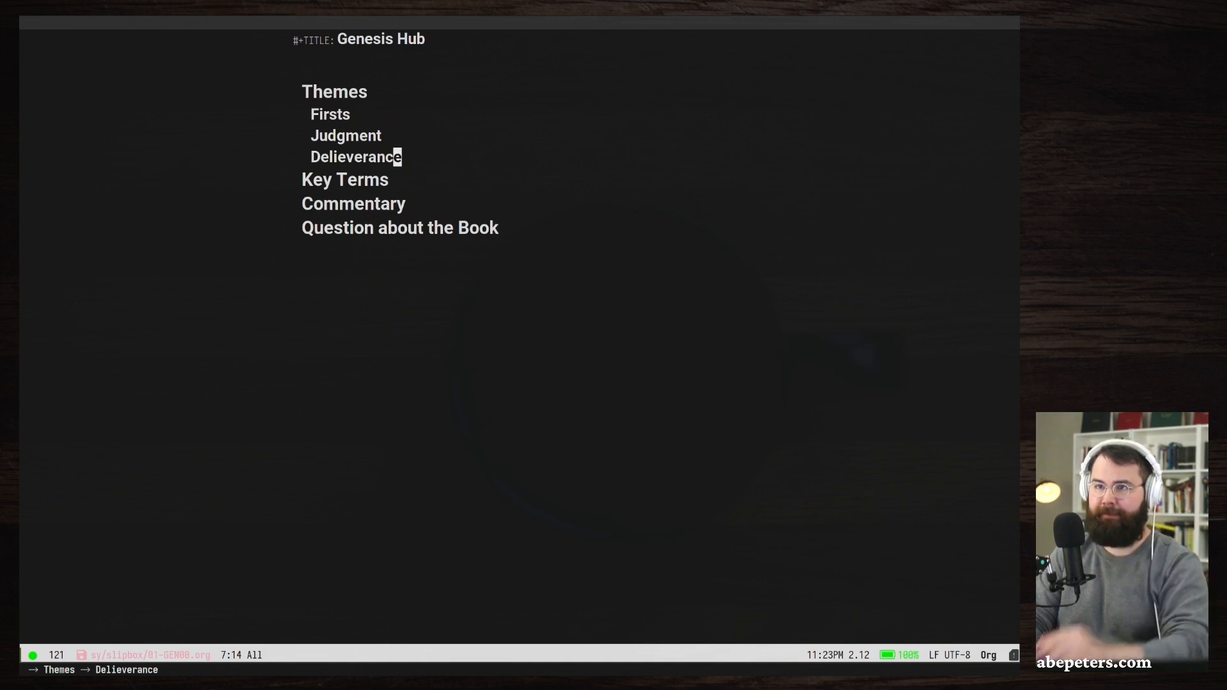
pyautogui.press('k')
pyautogui.press('k')
pyautogui.press('j')
pyautogui.press('j')
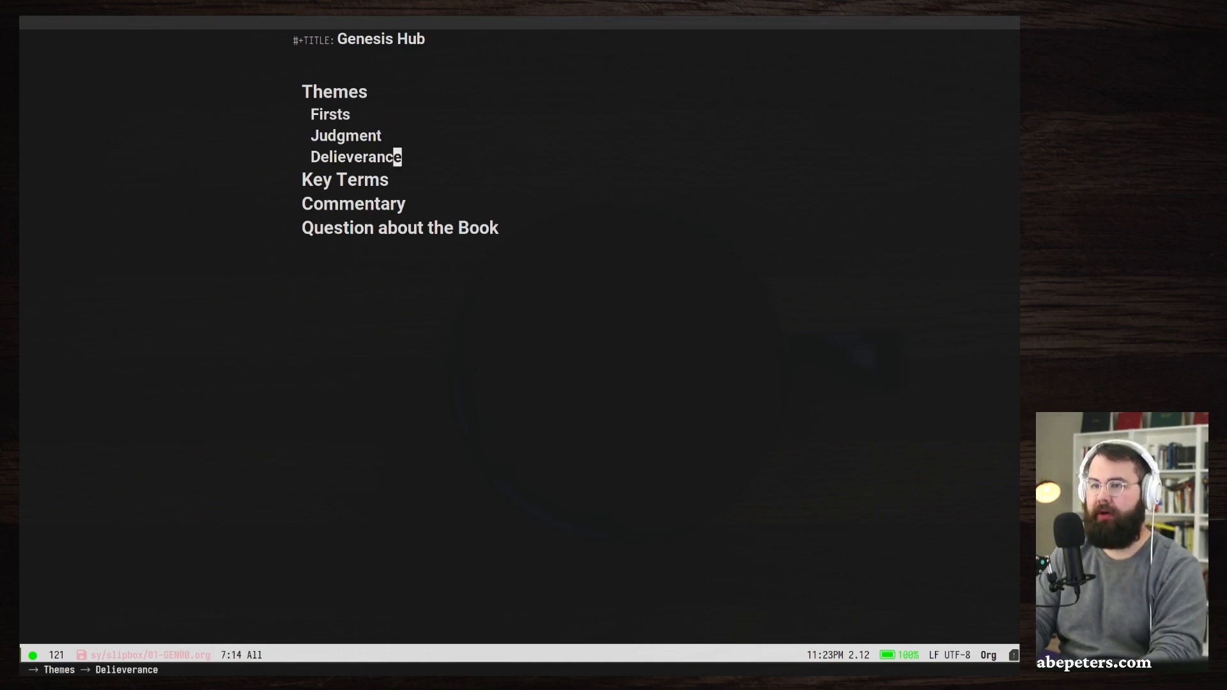
# Turn the Firsts subheading text into a link to a new note titled "Firsts" and finish the capture.
pyautogui.press('k')
pyautogui.press('k')
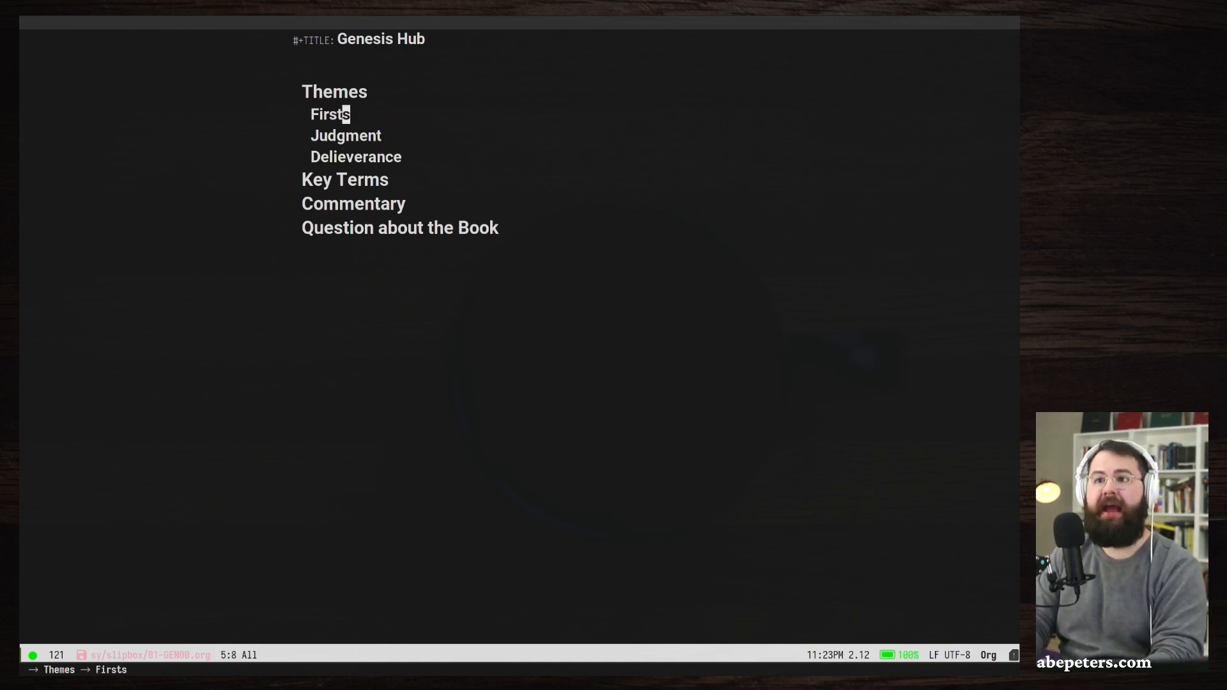
pyautogui.press('v')
pyautogui.press('h')
pyautogui.press('h')
pyautogui.press('h')
pyautogui.press('h')
pyautogui.press('h')
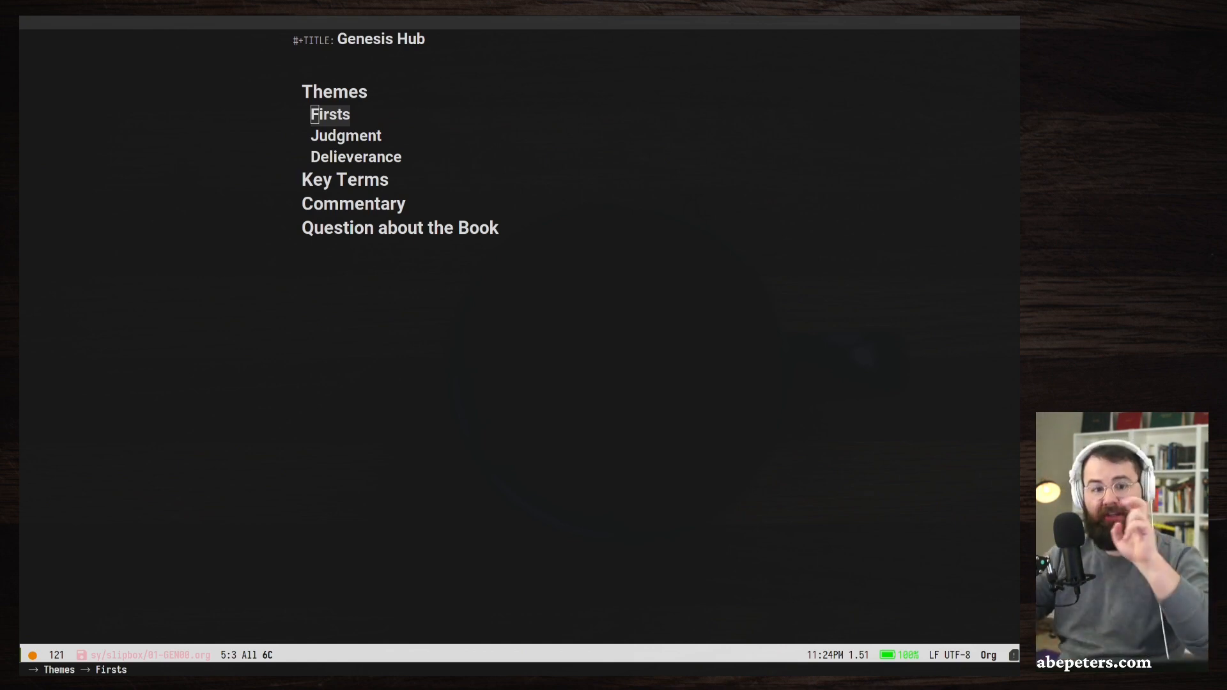
pyautogui.press('space')
pyautogui.press('n')
pyautogui.press('r')
pyautogui.press('i')
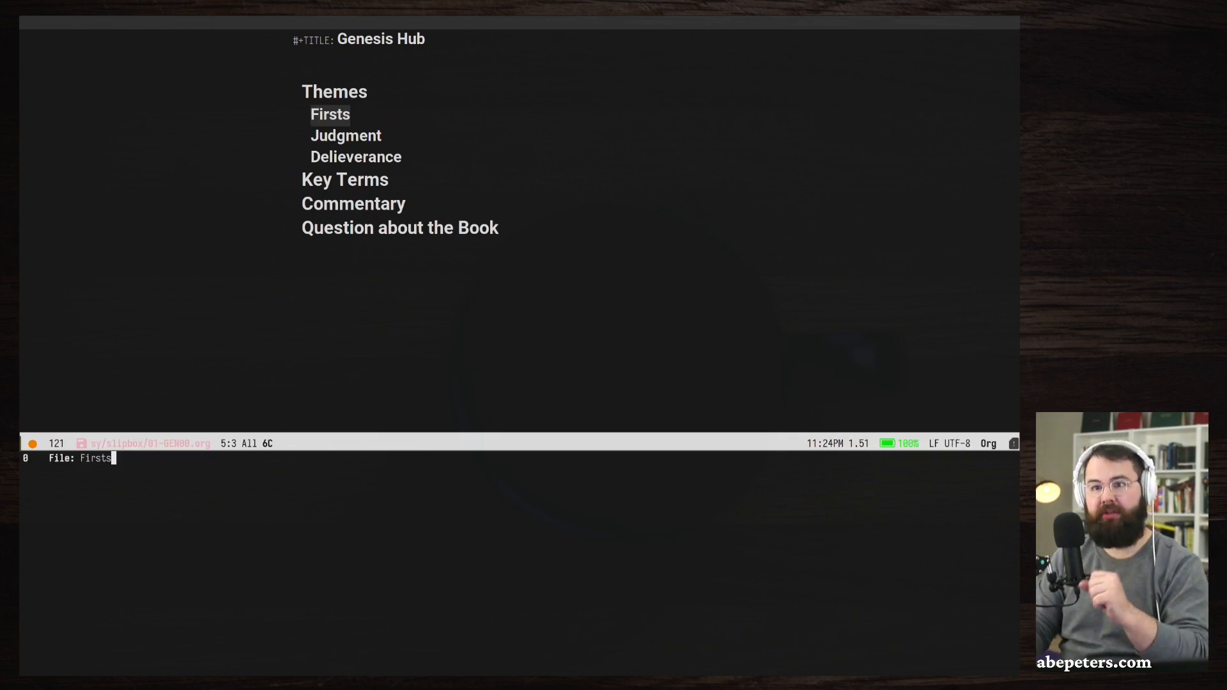
pyautogui.press('Return')
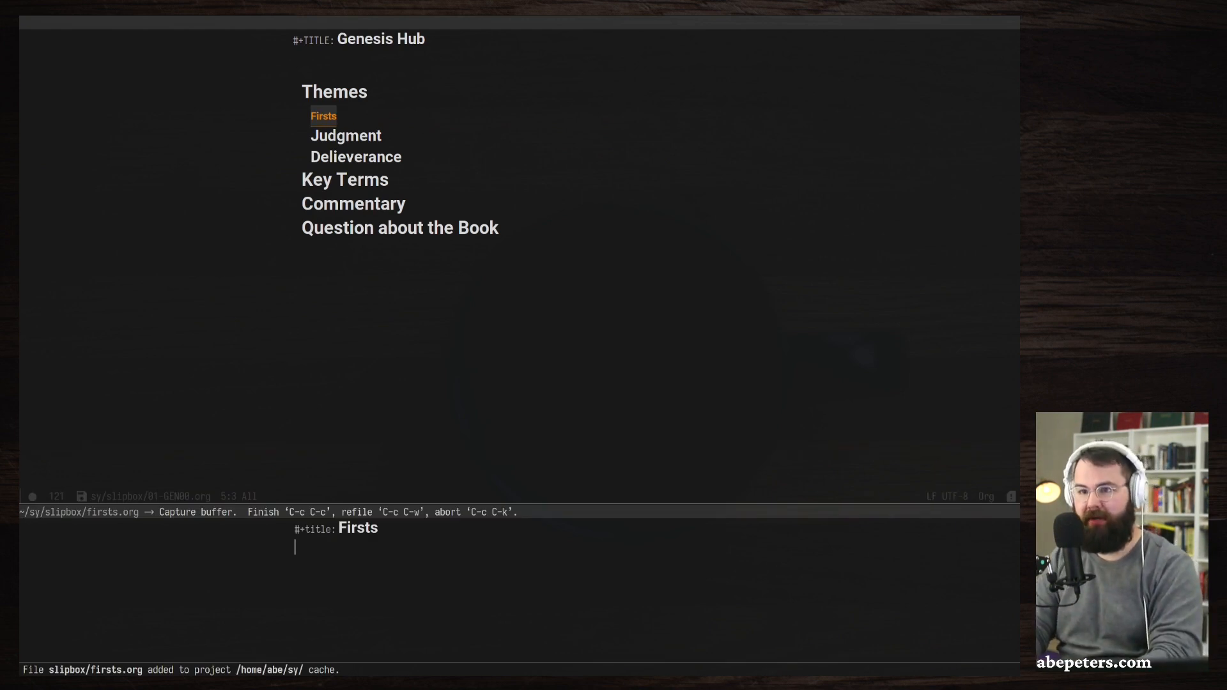
pyautogui.hotkey('ctrl', 'c')
pyautogui.hotkey('ctrl', 'c')
pyautogui.press('k')
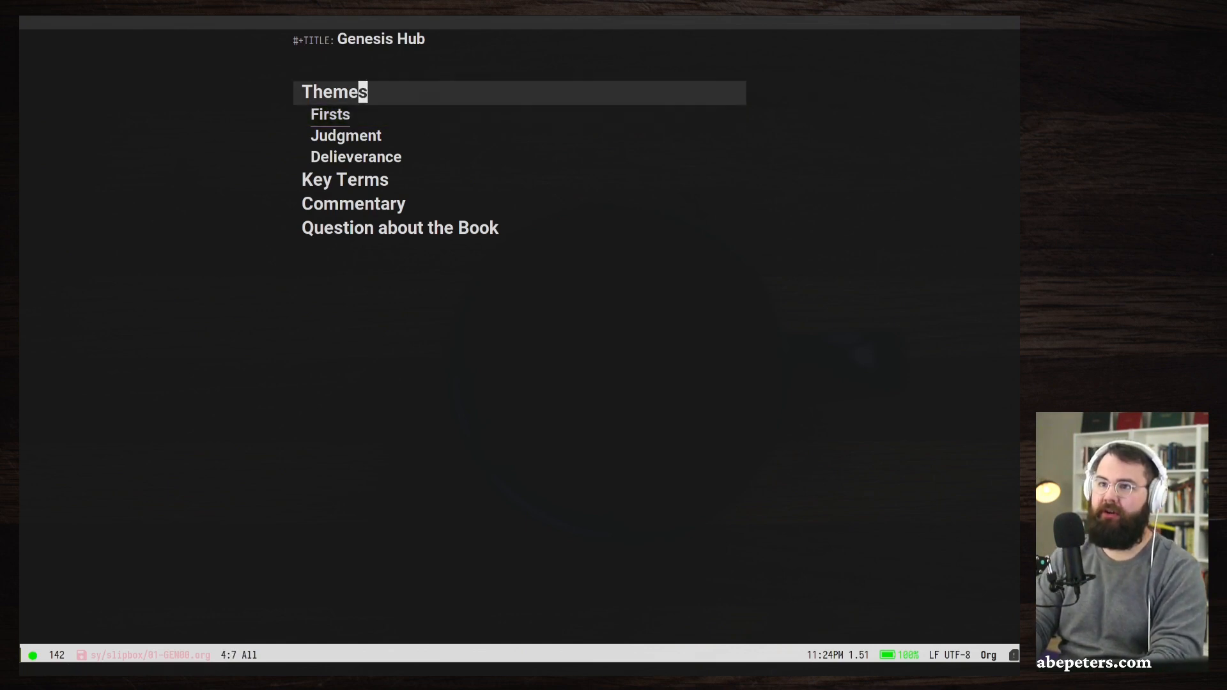
pyautogui.press('j')
pyautogui.press('l')
pyautogui.press('l')
pyautogui.press('l')
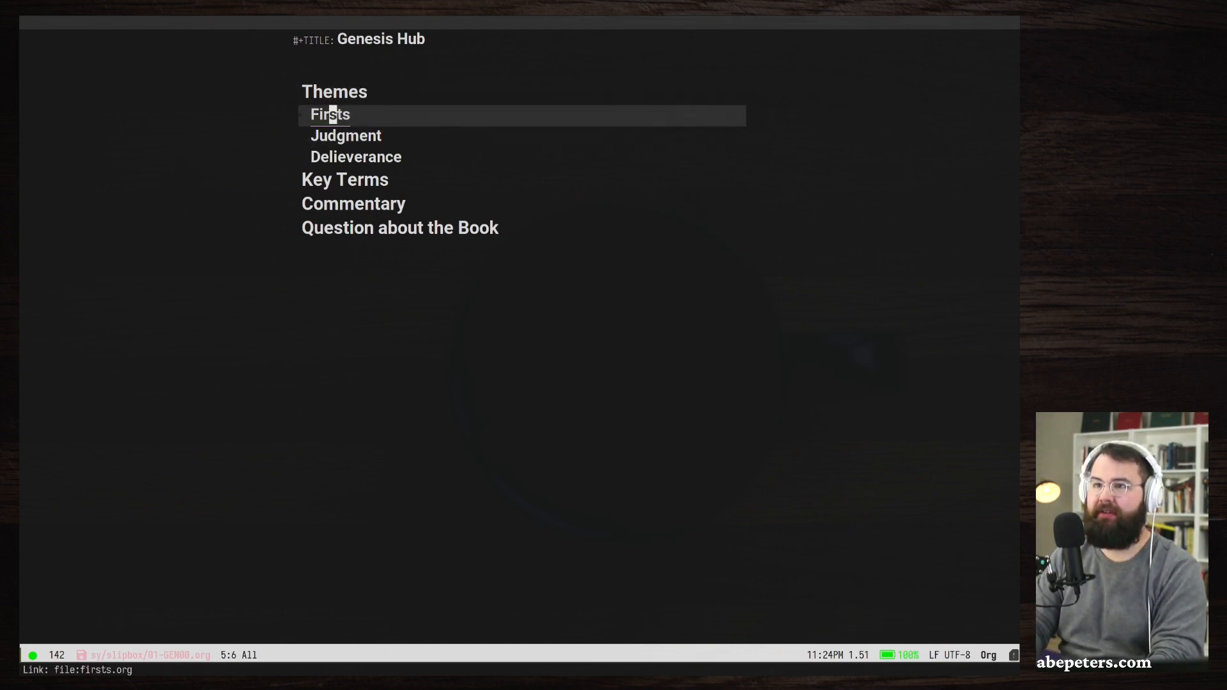
pyautogui.press('l')
pyautogui.press('l')
pyautogui.press('a')
pyautogui.press('Down')
pyautogui.press('Up')
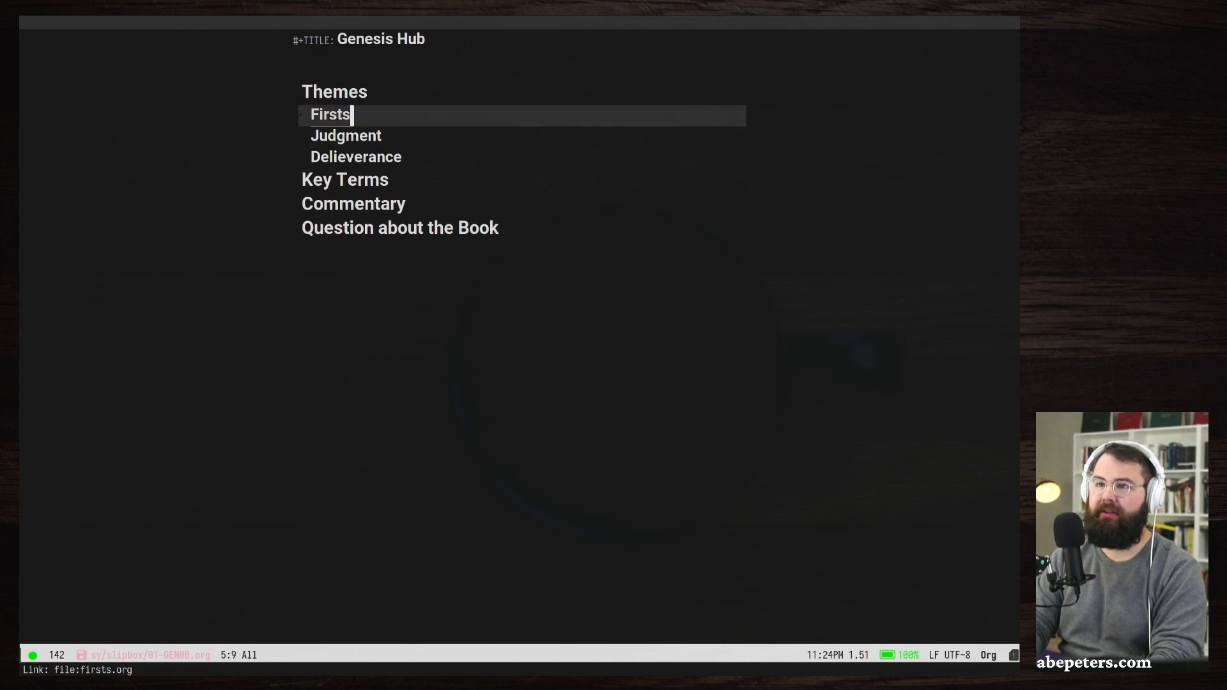
pyautogui.press('BackSpace')
pyautogui.press('Down')
pyautogui.press('Up')
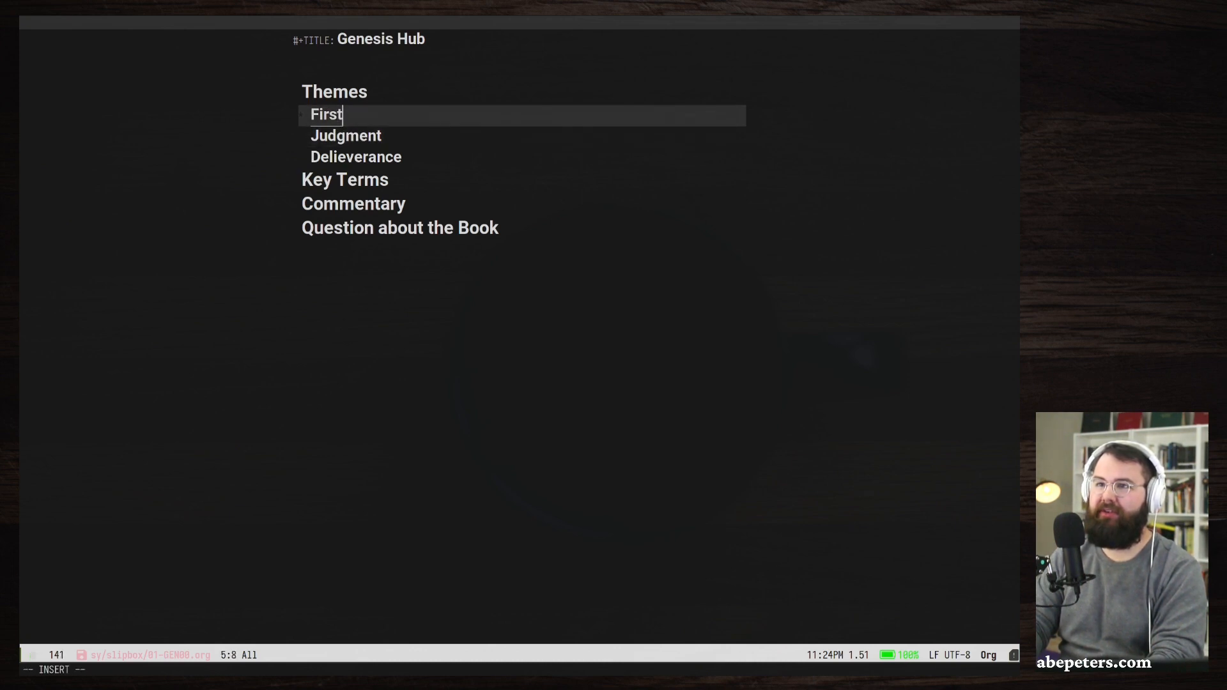
pyautogui.write('s')
pyautogui.press('Escape')
# Turn the Judgment subheading text into a link to a new note captured under that name.
pyautogui.press('Down')
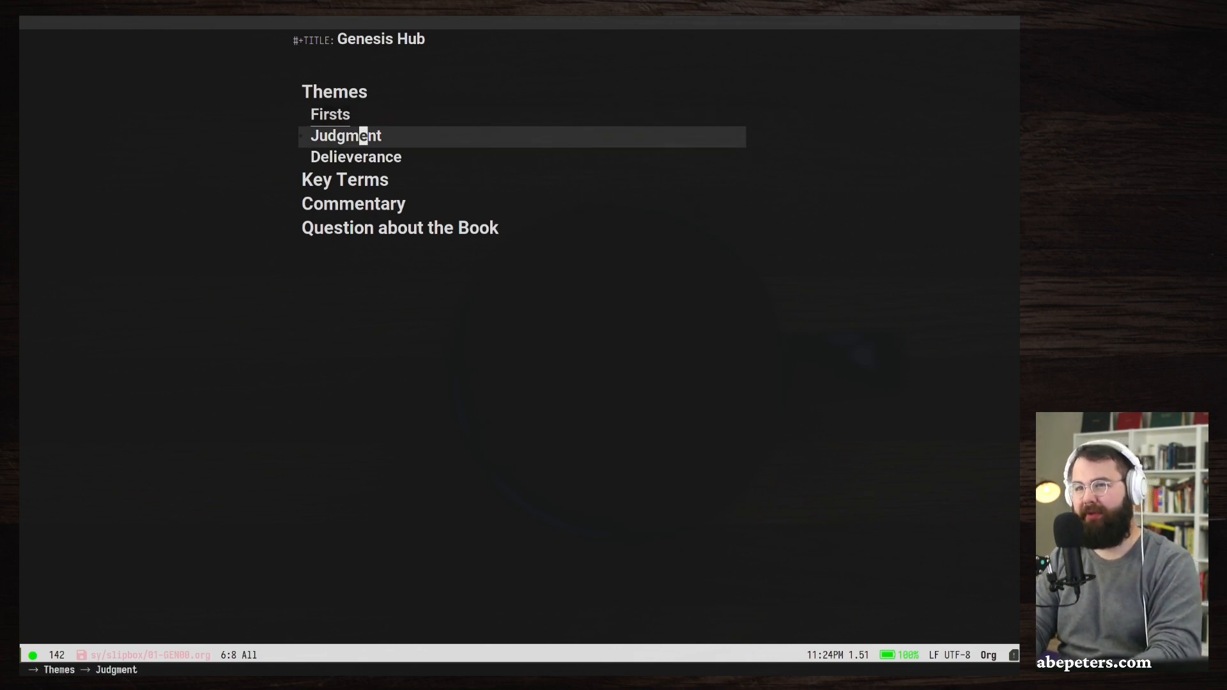
pyautogui.press('h')
pyautogui.press('h')
pyautogui.press('h')
pyautogui.press('h')
pyautogui.press('h')
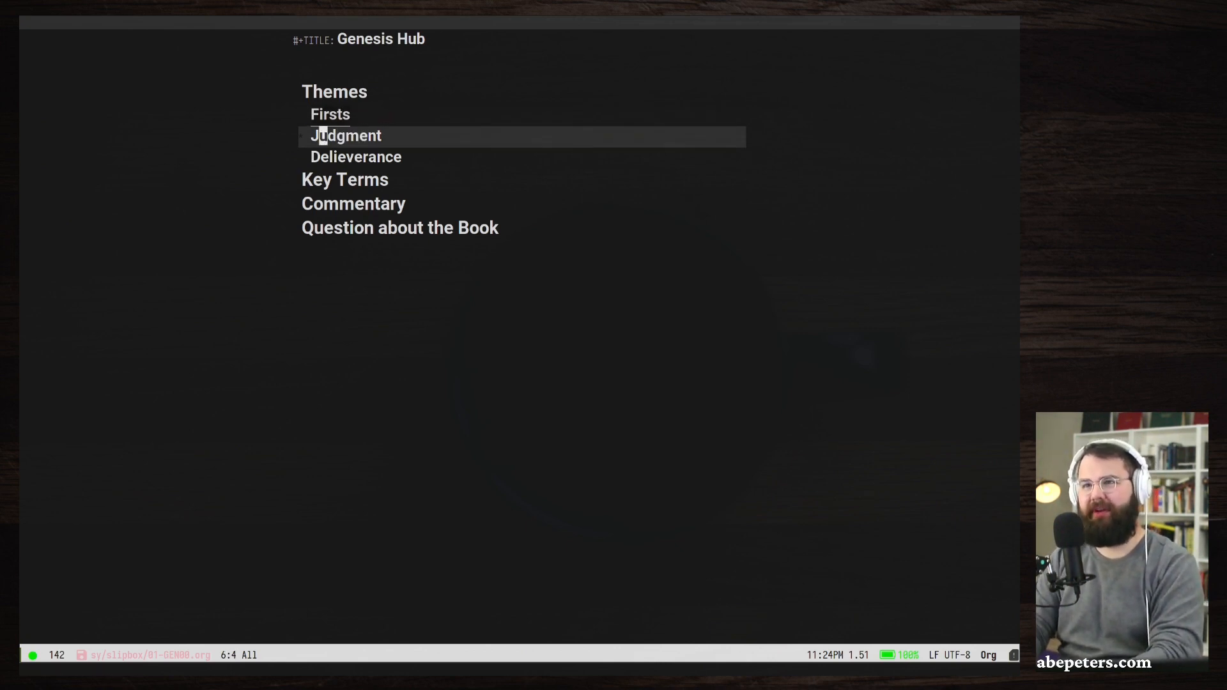
pyautogui.press('v')
pyautogui.press('l')
pyautogui.press('l')
pyautogui.press('l')
pyautogui.press('l')
pyautogui.press('l')
pyautogui.press('l')
pyautogui.press('l')
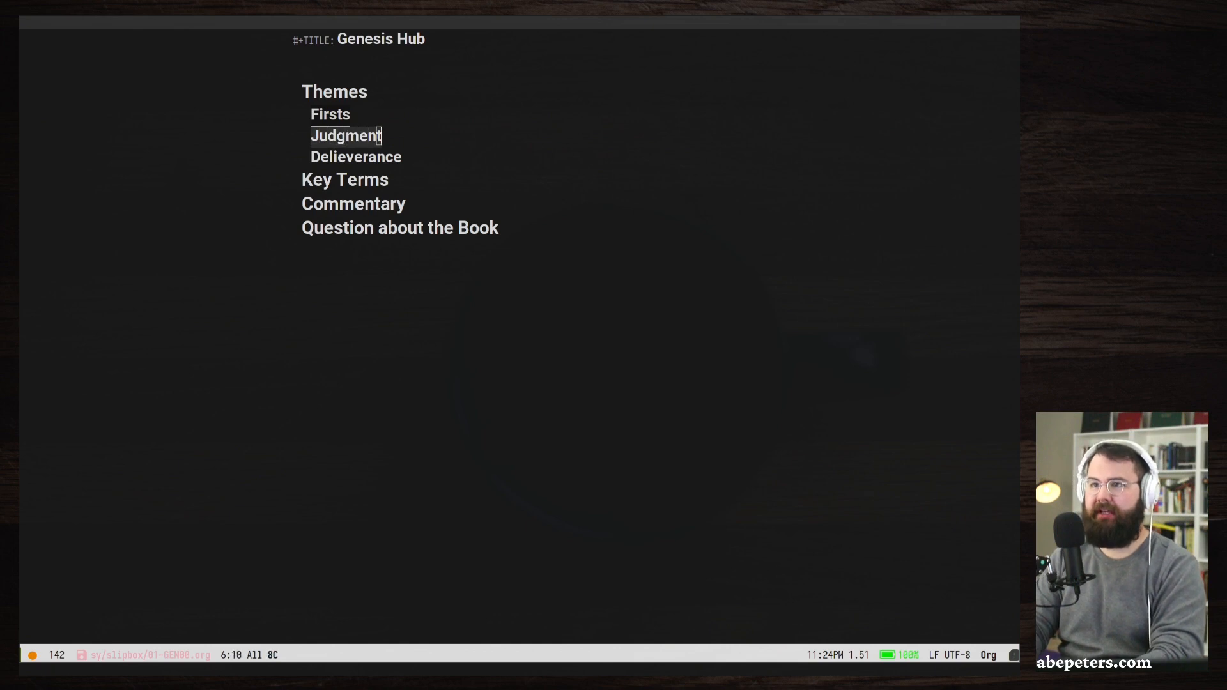
pyautogui.press('space')
pyautogui.press('n')
pyautogui.press('r')
pyautogui.press('i')
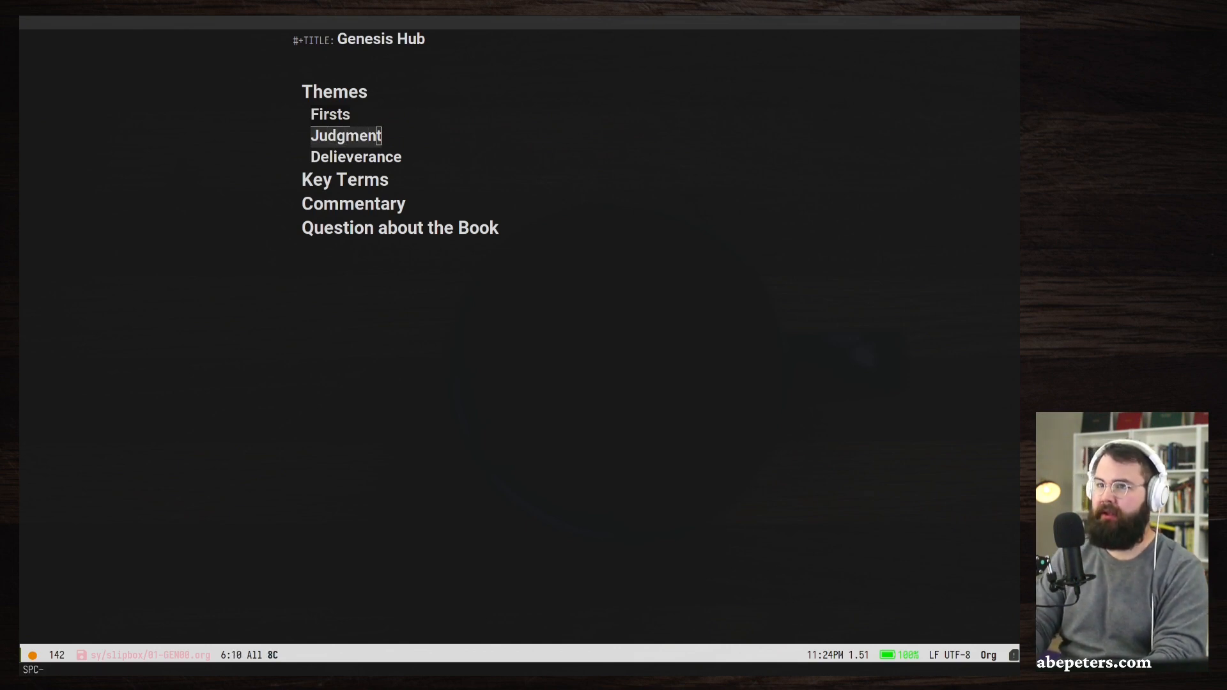
pyautogui.press('Return')
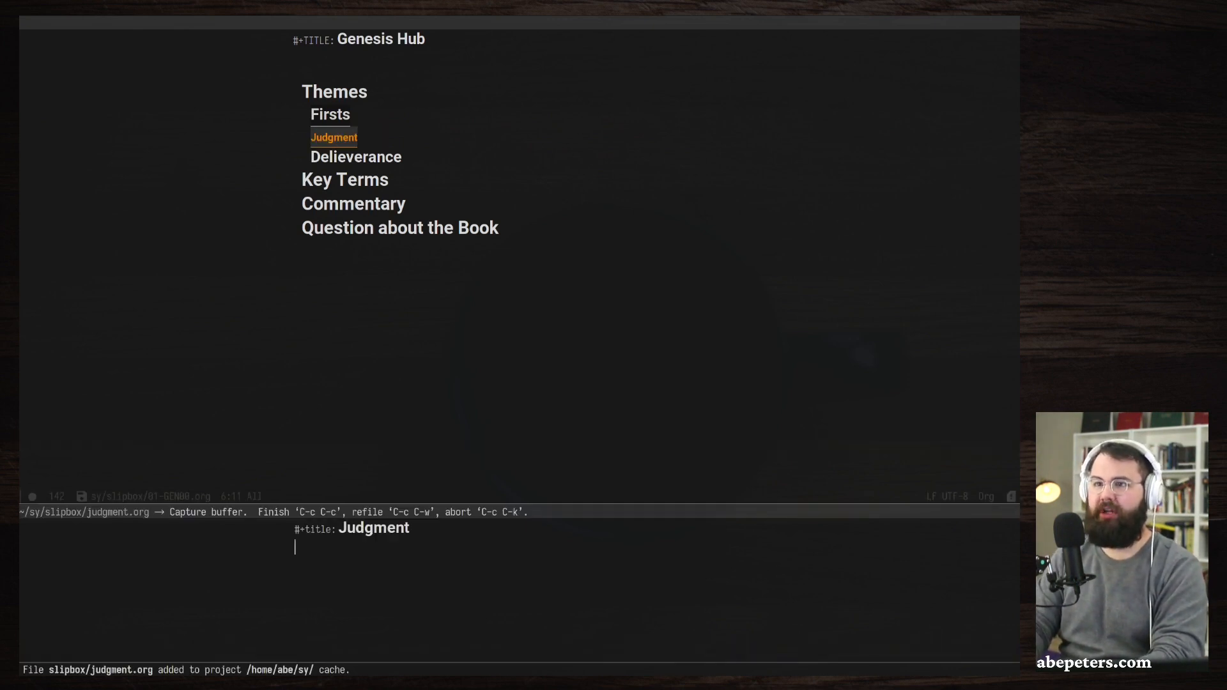
# Change the captured note's title to "Genesis-Judgment" and finish the capture.
pyautogui.press('Escape')
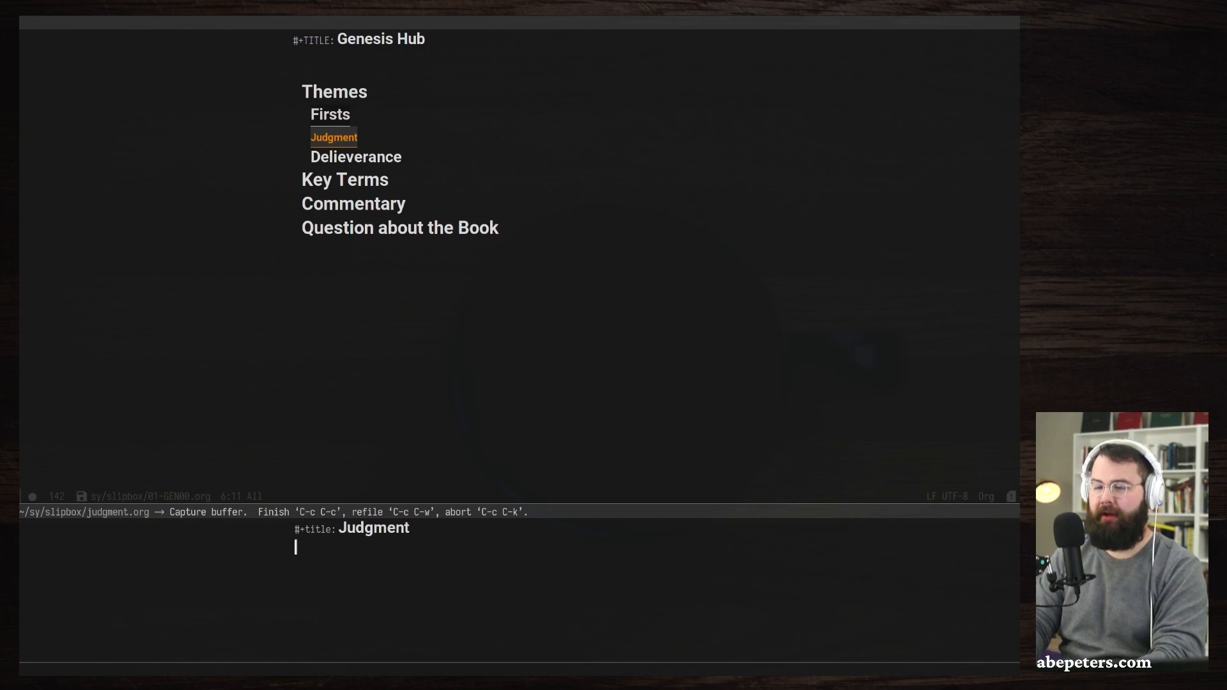
pyautogui.press('k')
pyautogui.press('l')
pyautogui.press('l')
pyautogui.press('l')
pyautogui.press('l')
pyautogui.press('l')
pyautogui.press('l')
pyautogui.press('l')
pyautogui.press('l')
pyautogui.write('i')
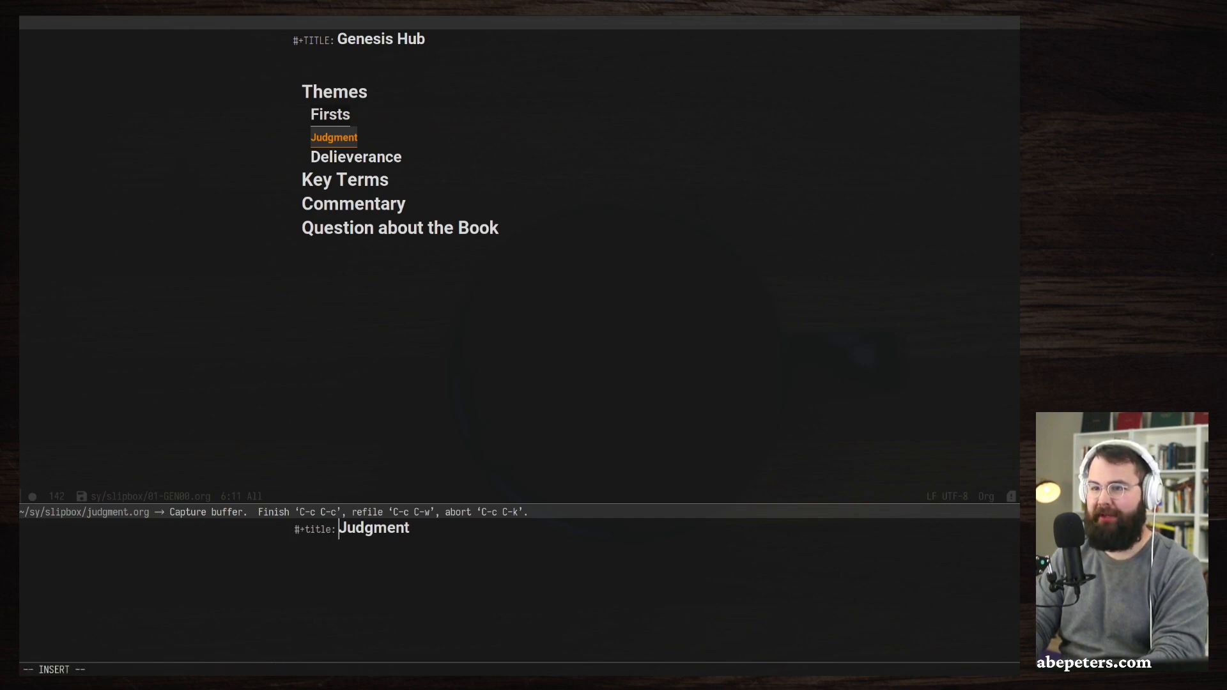
pyautogui.write('Genesis -')
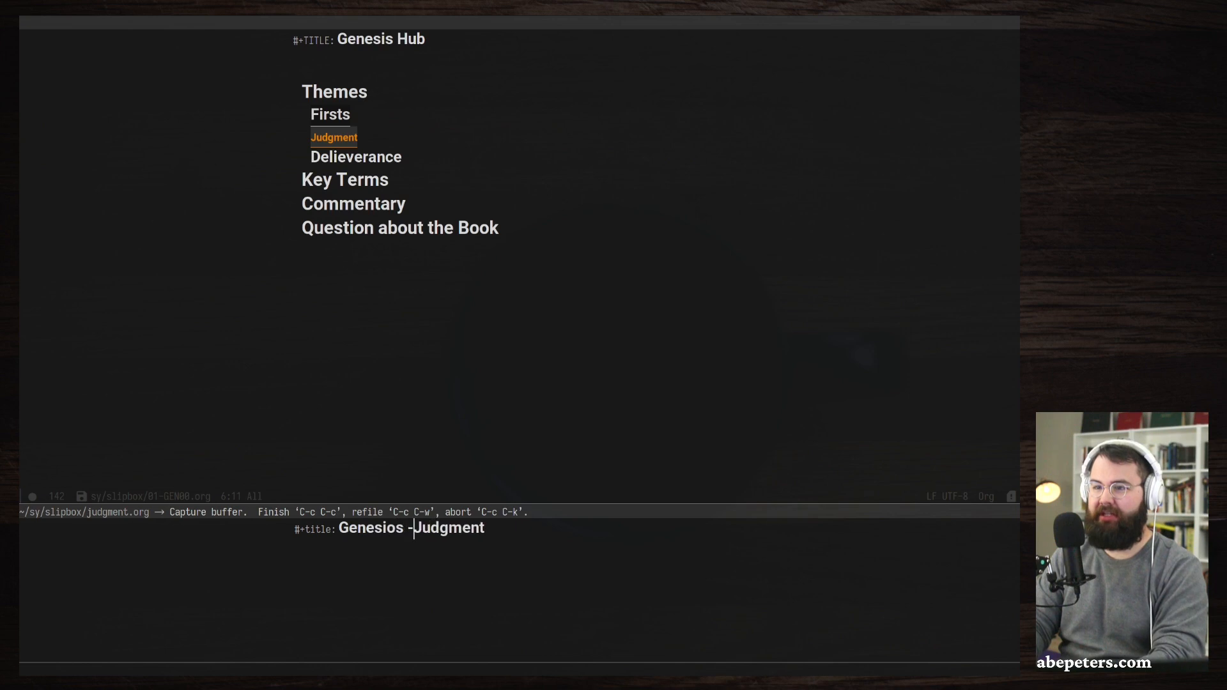
pyautogui.press('BackSpace')
pyautogui.press('BackSpace')
pyautogui.write('-')
pyautogui.press('BackSpace')
pyautogui.press('BackSpace')
pyautogui.press('BackSpace')
pyautogui.press('BackSpace')
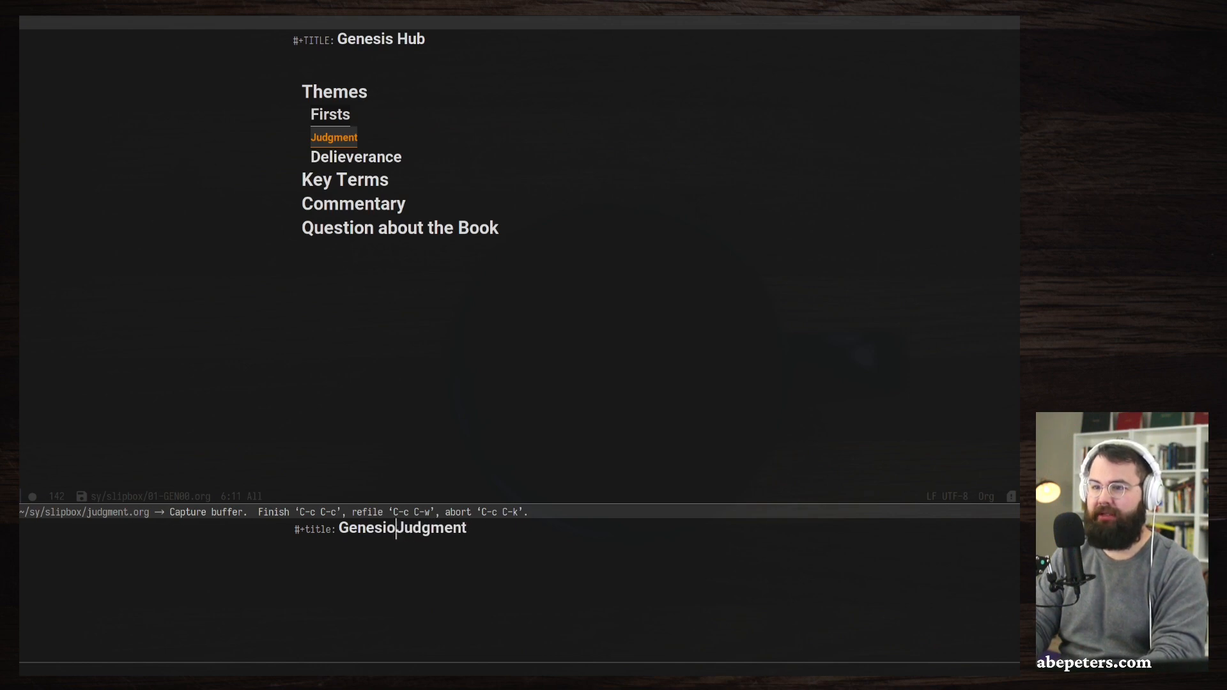
pyautogui.write('is')
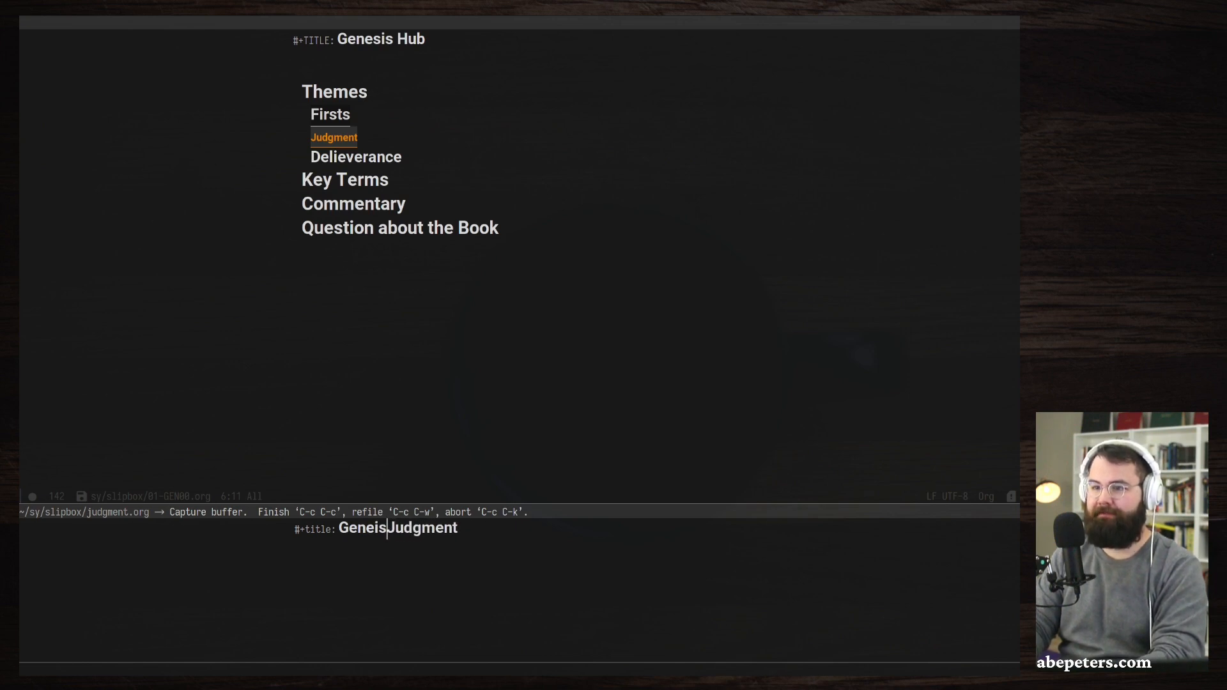
pyautogui.press('BackSpace')
pyautogui.press('BackSpace')
pyautogui.write('sis-')
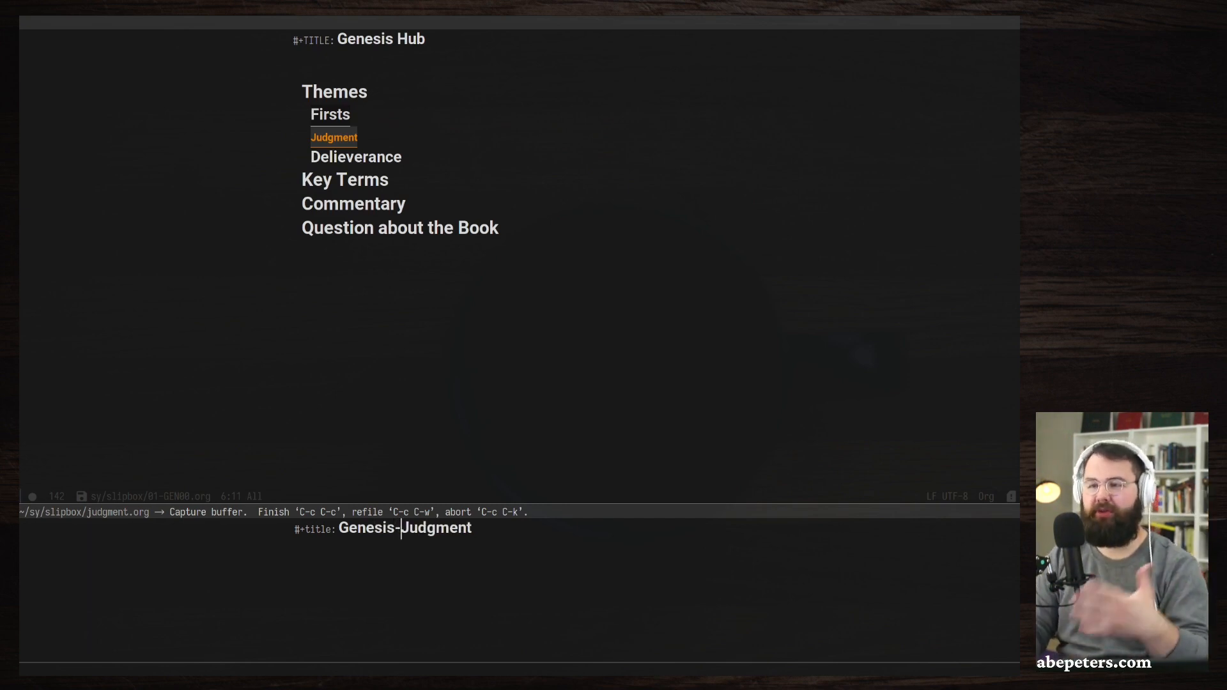
pyautogui.press('Return')
pyautogui.press('BackSpace')
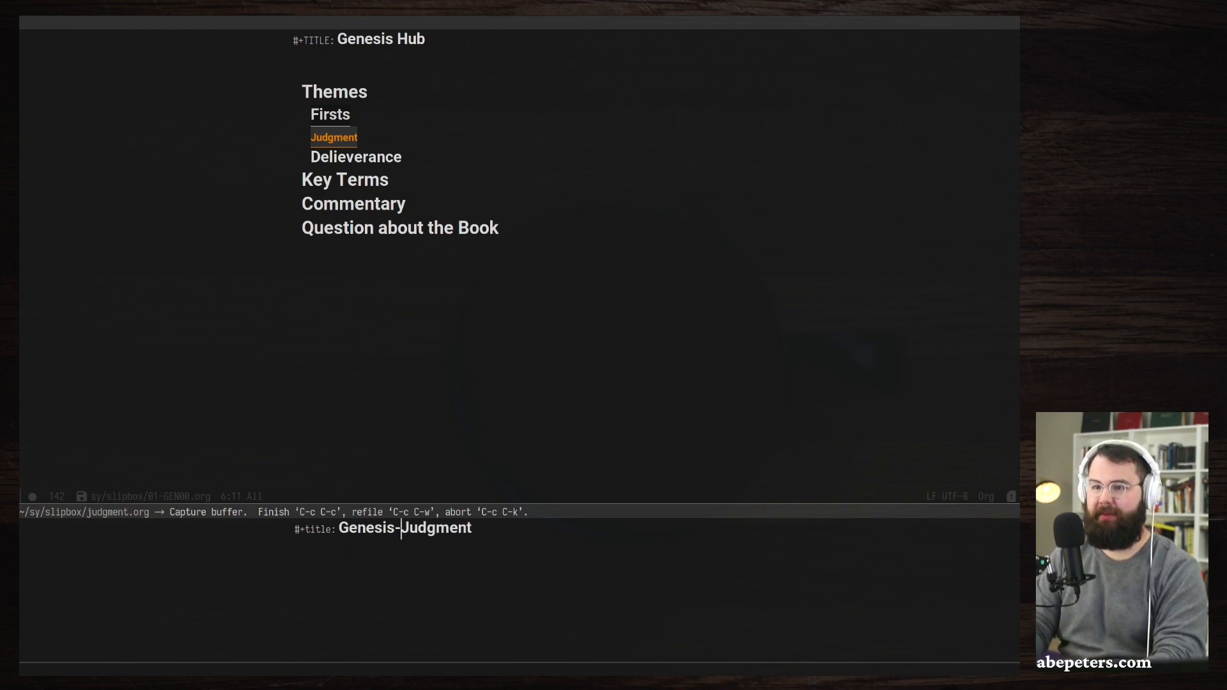
pyautogui.hotkey('ctrl', 'c')
pyautogui.hotkey('ctrl', 'c')
pyautogui.press('j')
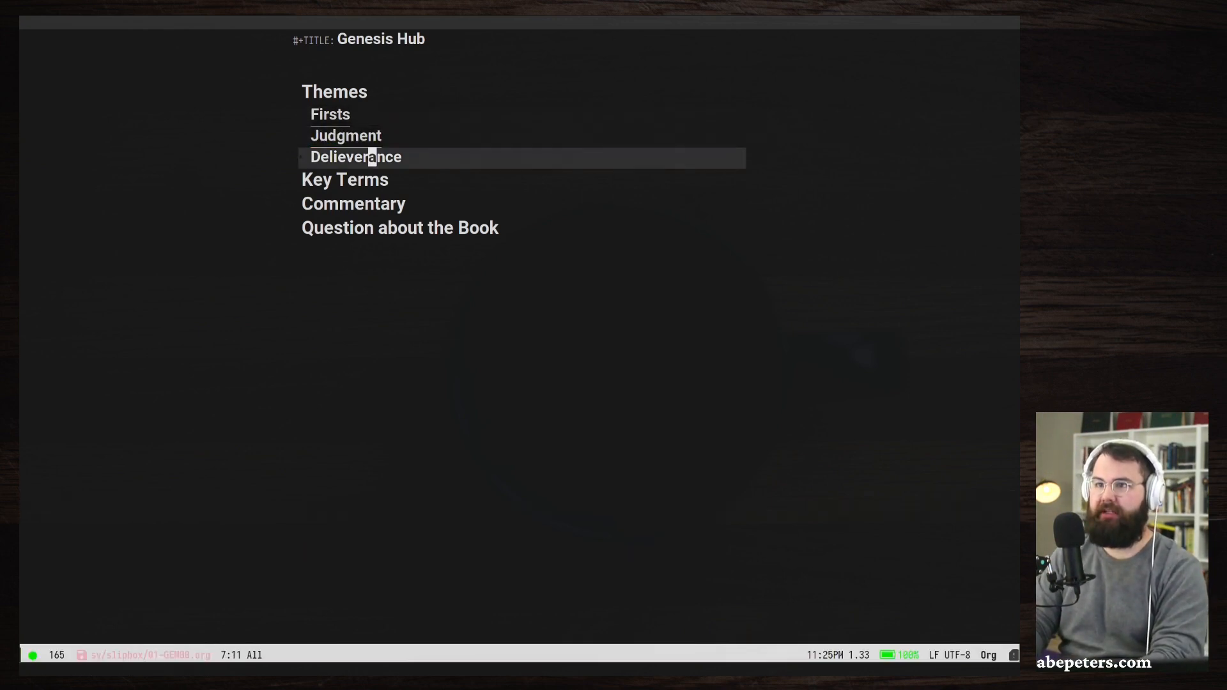
pyautogui.press('h')
pyautogui.press('h')
pyautogui.press('h')
pyautogui.press('h')
pyautogui.press('h')
pyautogui.press('h')
pyautogui.press('b')
pyautogui.press('v')
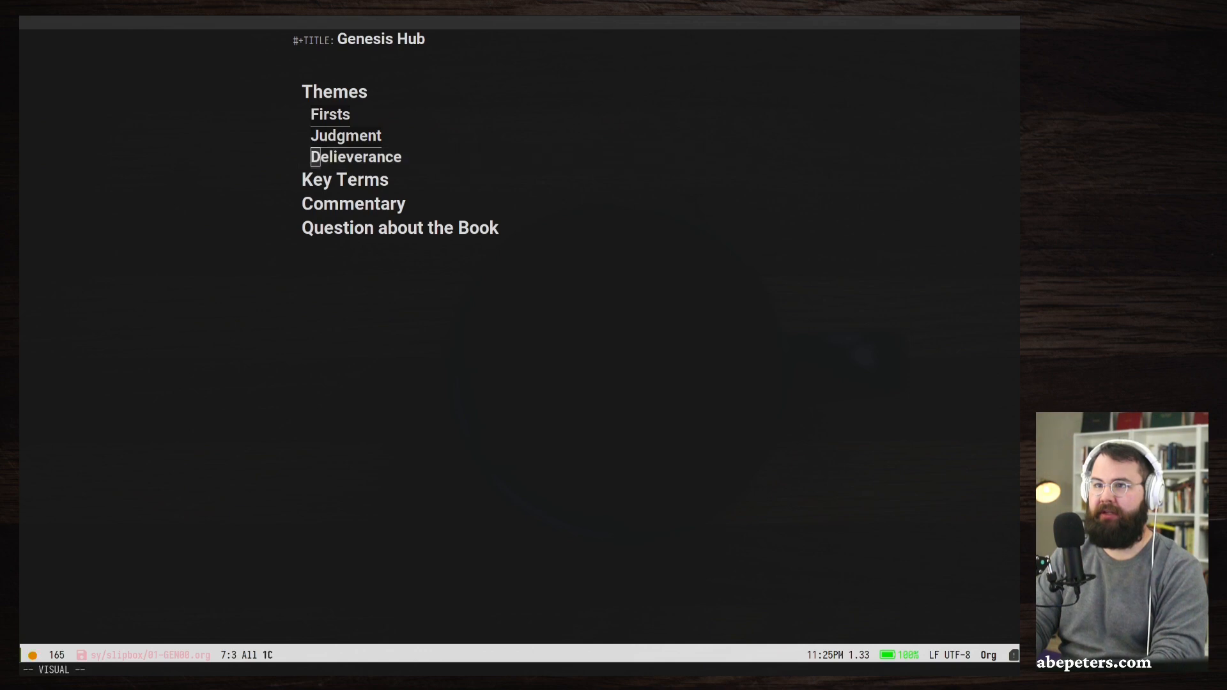
pyautogui.press('e')
pyautogui.press('i')
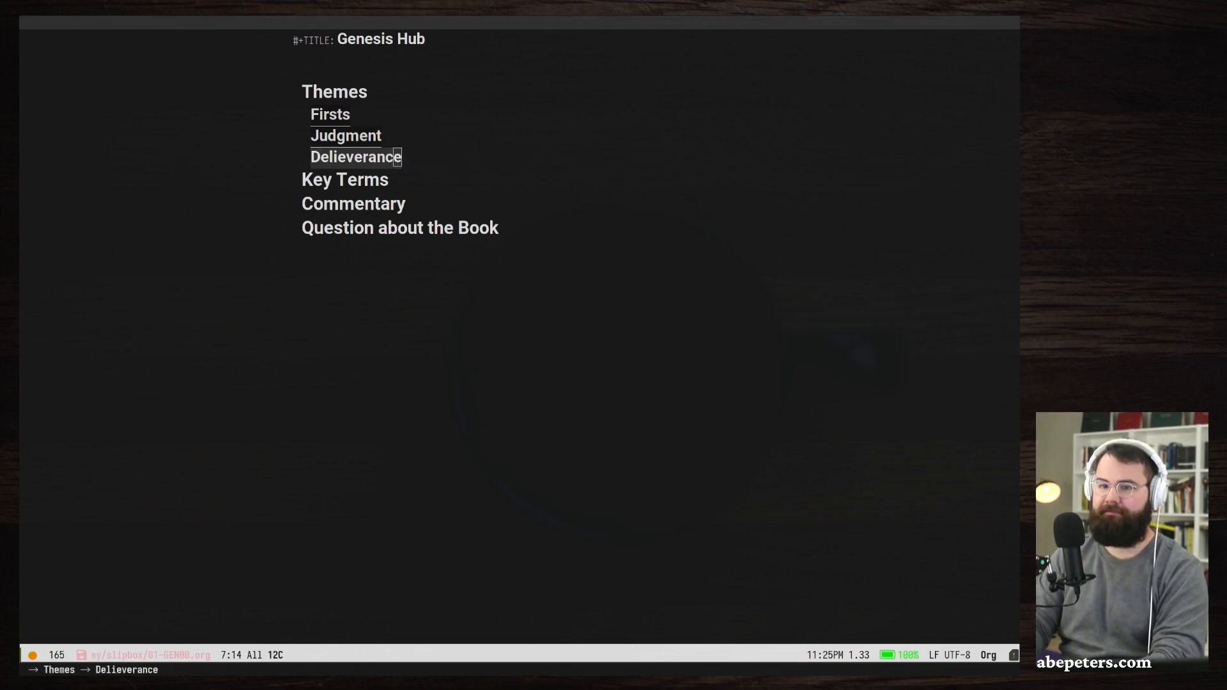
pyautogui.press('Escape')
pyautogui.press('space')
pyautogui.press('n')
pyautogui.press('r')
pyautogui.press('i')
pyautogui.press('i')
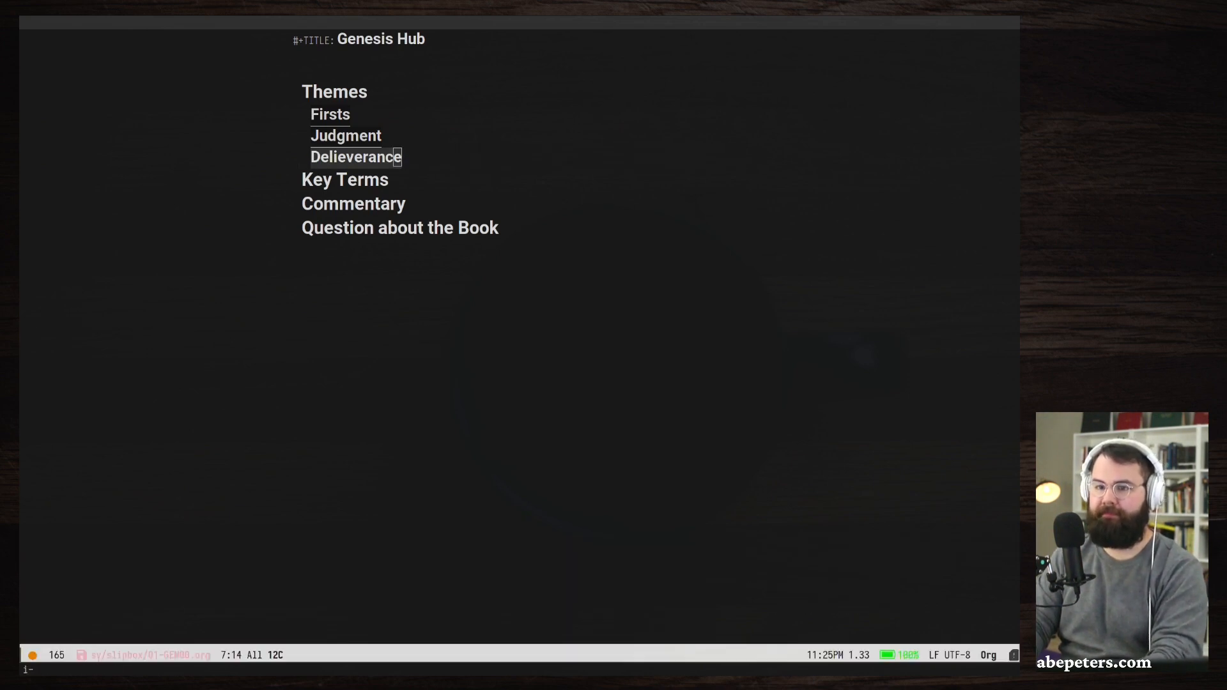
pyautogui.press('space')
pyautogui.press('Escape')
pyautogui.press('space')
pyautogui.press('n')
pyautogui.press('r')
pyautogui.press('i')
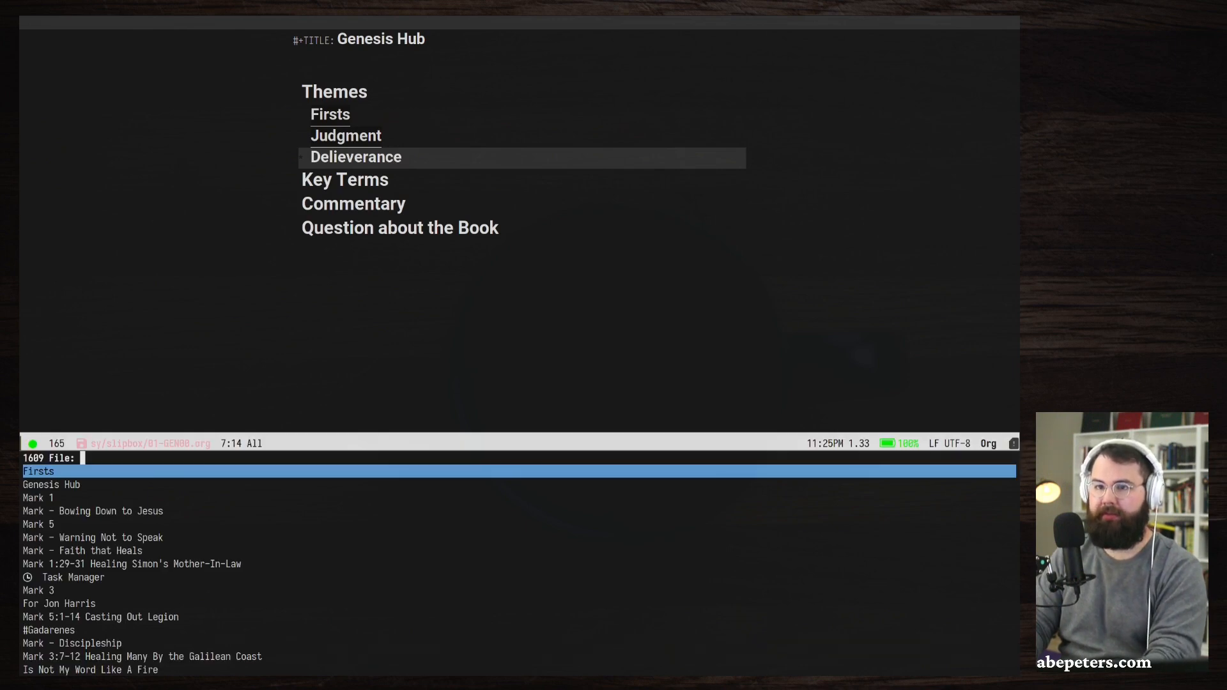
pyautogui.press('Escape')
# Turn the Delieverance subheading text into a link to a new note captured under that name.
pyautogui.press('k')
pyautogui.press('j')
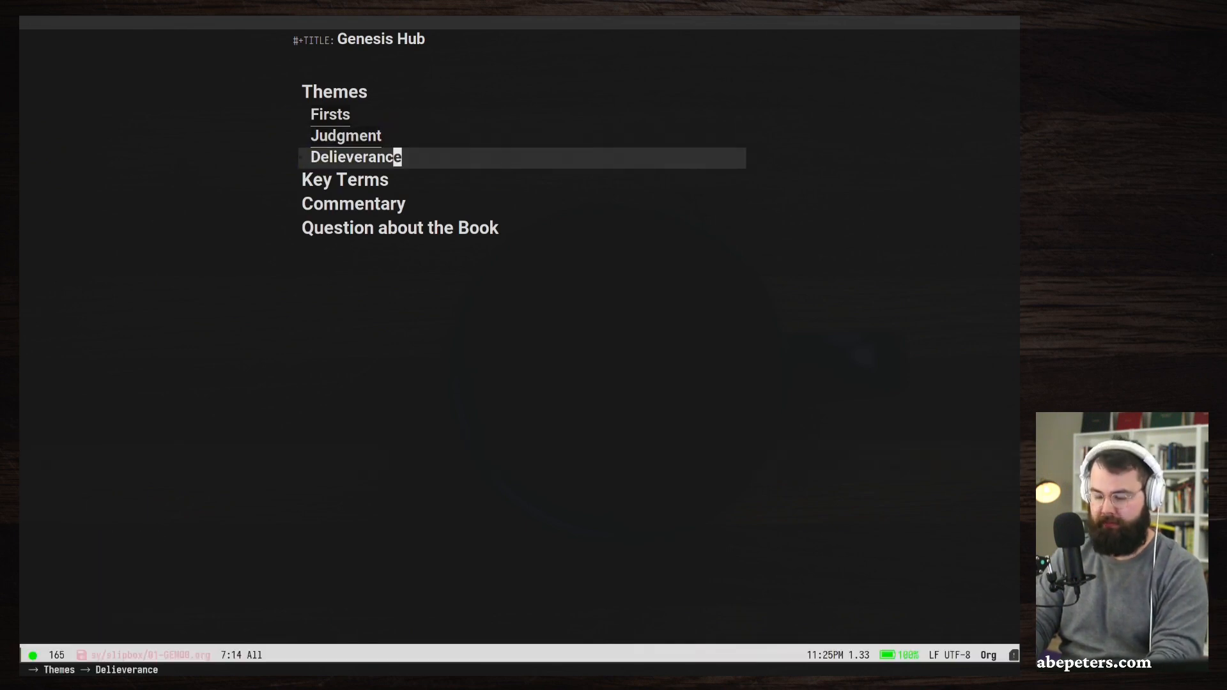
pyautogui.press('v')
pyautogui.press('b')
pyautogui.press('space')
pyautogui.press('n')
pyautogui.press('r')
pyautogui.press('i')
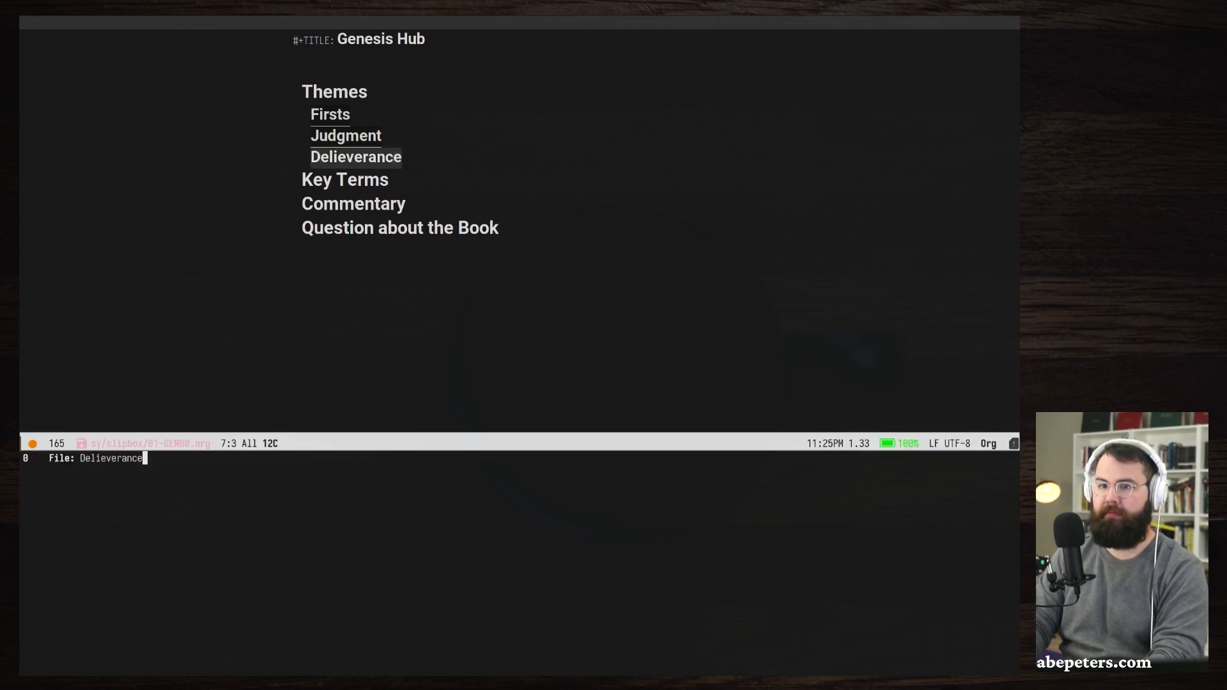
pyautogui.press('Return')
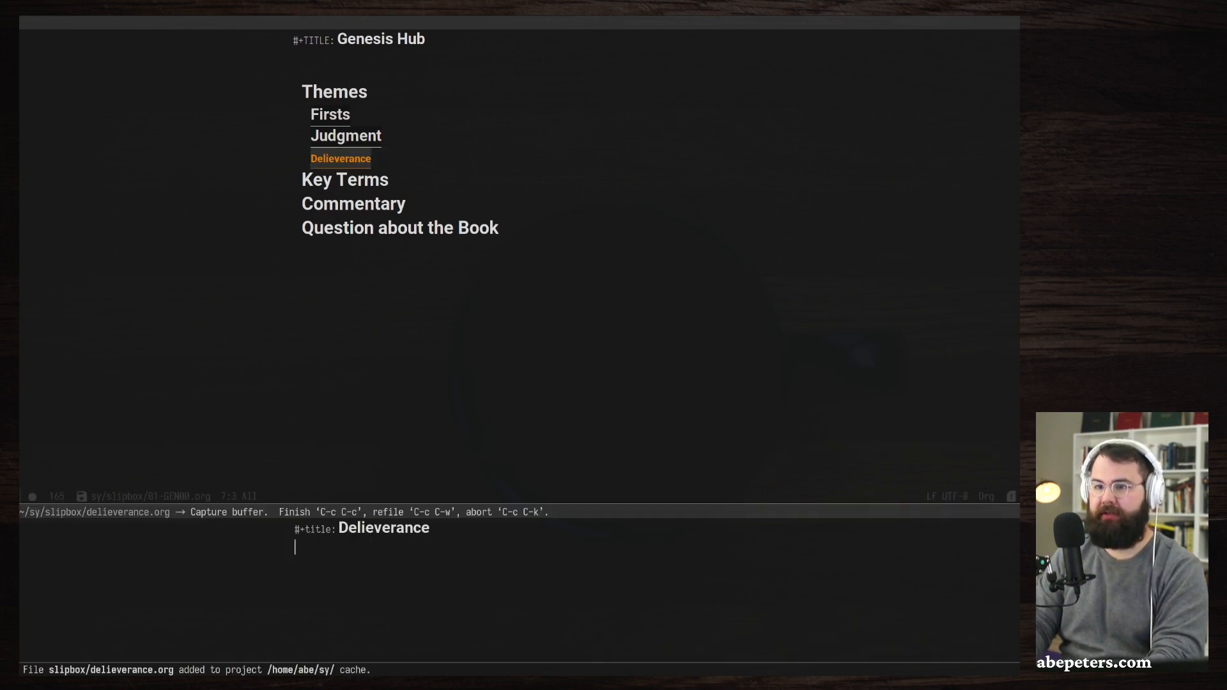
# Prefix the captured note's title with "Genesis-" so that it reads "Genesis-Delieverance".
pyautogui.press('k')
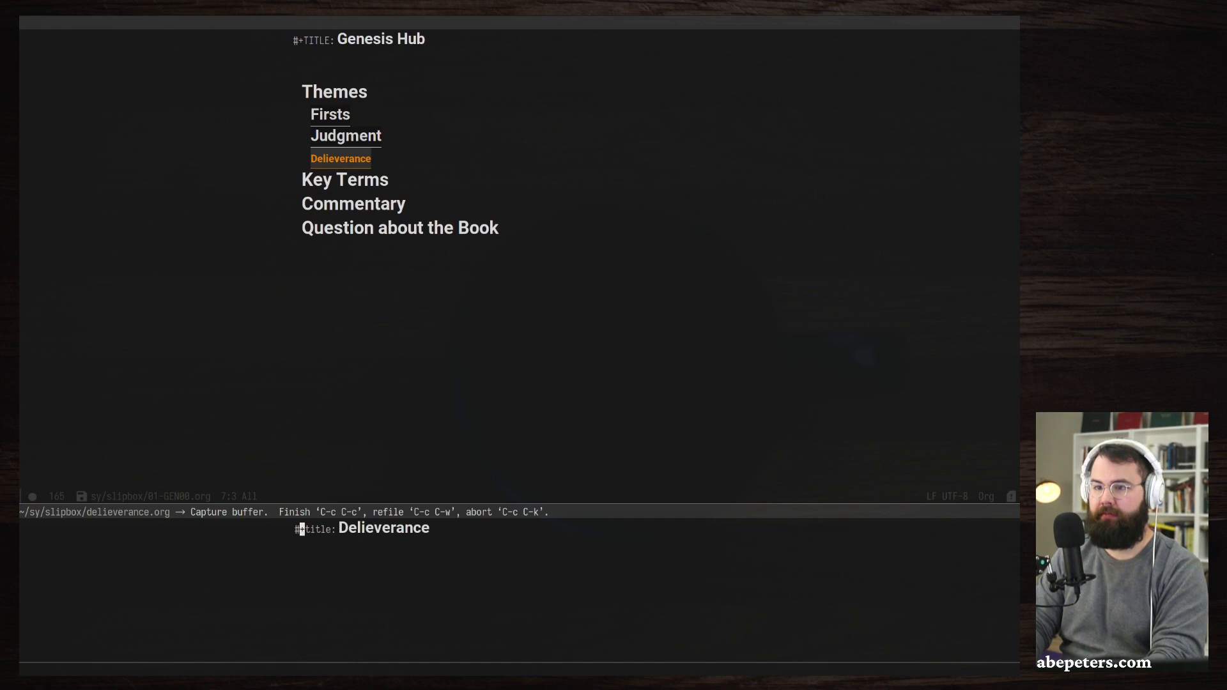
pyautogui.hotkey('shift', 'w')
pyautogui.write('iCV')
pyautogui.press('BackSpace')
pyautogui.press('BackSpace')
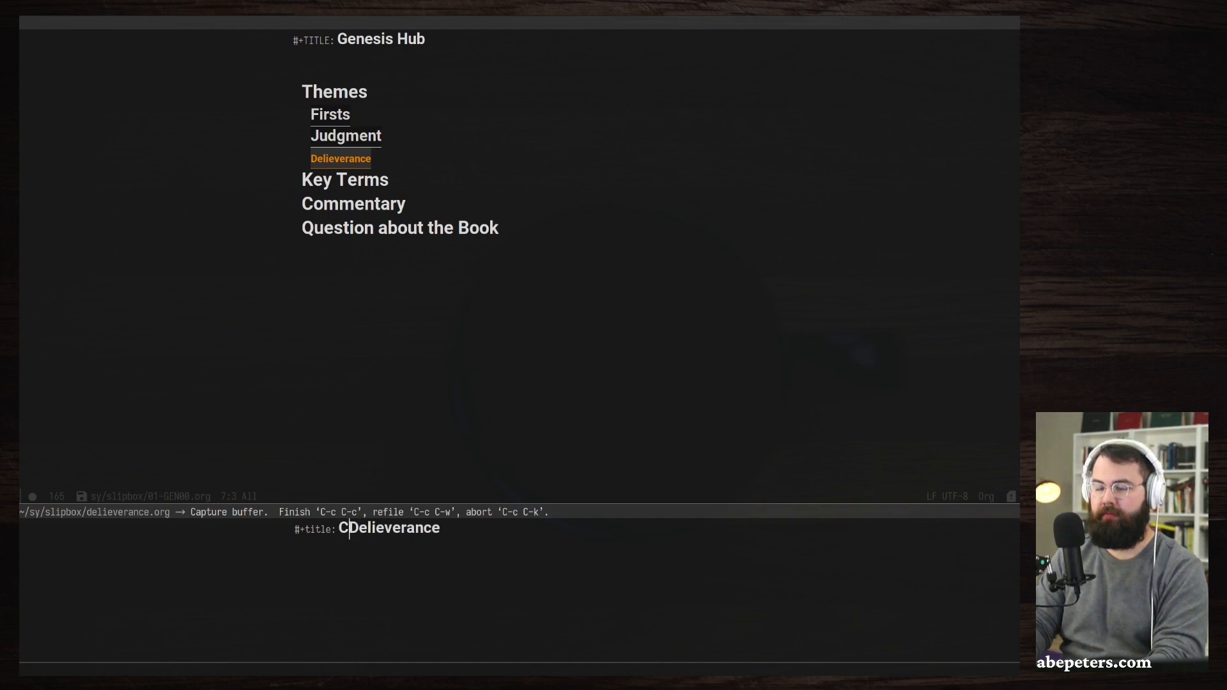
pyautogui.write('Genesis-')
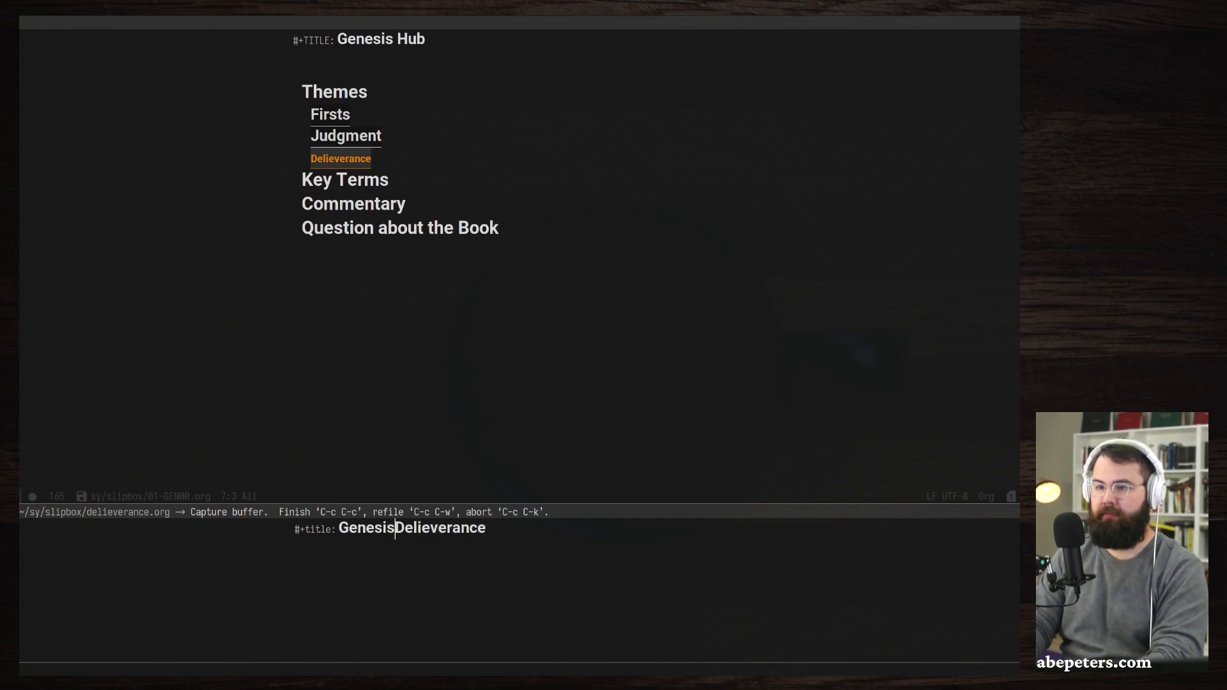
# Save the Delieverance note, finish its capture and return to the Themes heading in the Genesis Hub note.
pyautogui.press('Escape')
pyautogui.write(':w')
pyautogui.press('Return')
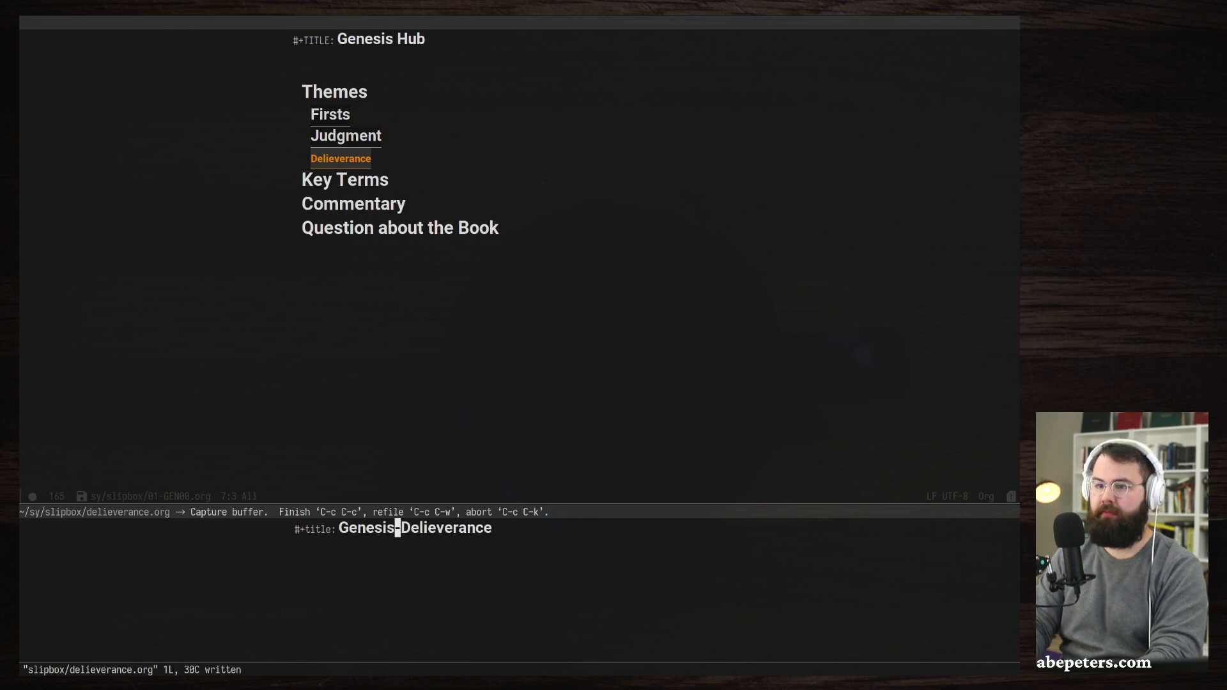
pyautogui.hotkey('ctrl', 'c')
pyautogui.hotkey('ctrl', 'c')
pyautogui.press('k')
pyautogui.press('k')
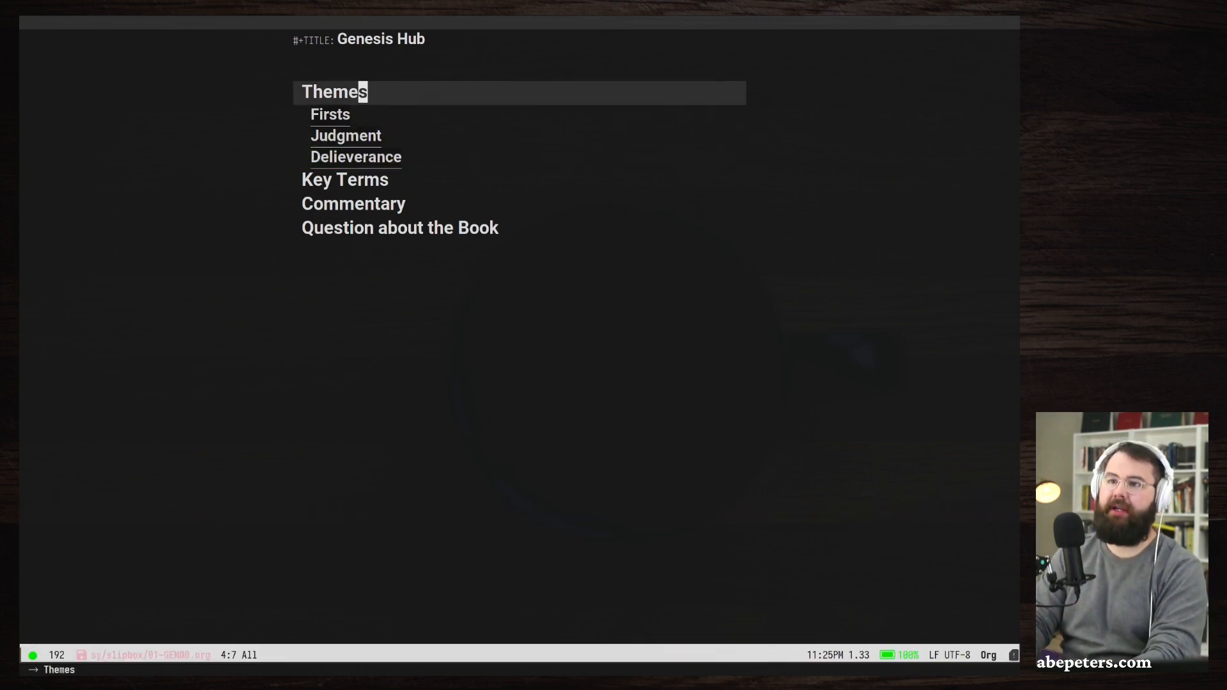
pyautogui.press('j')
pyautogui.press('j')
pyautogui.press('k')
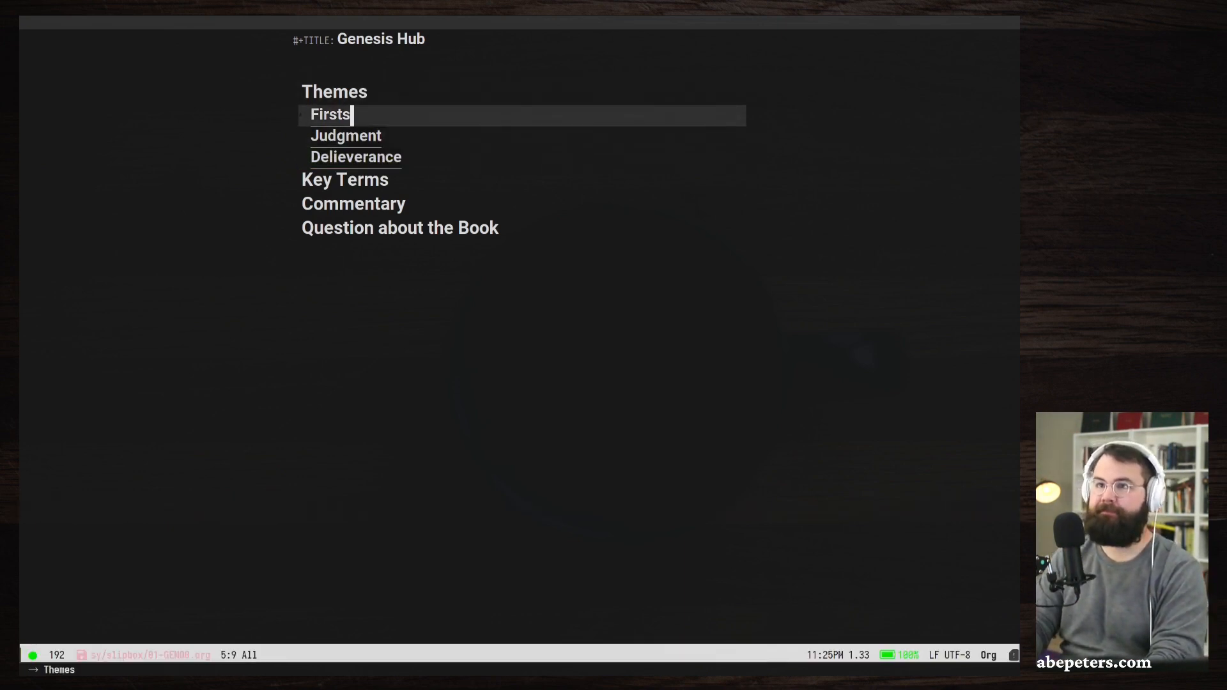
pyautogui.press('j')
pyautogui.press('j')
pyautogui.press('j')
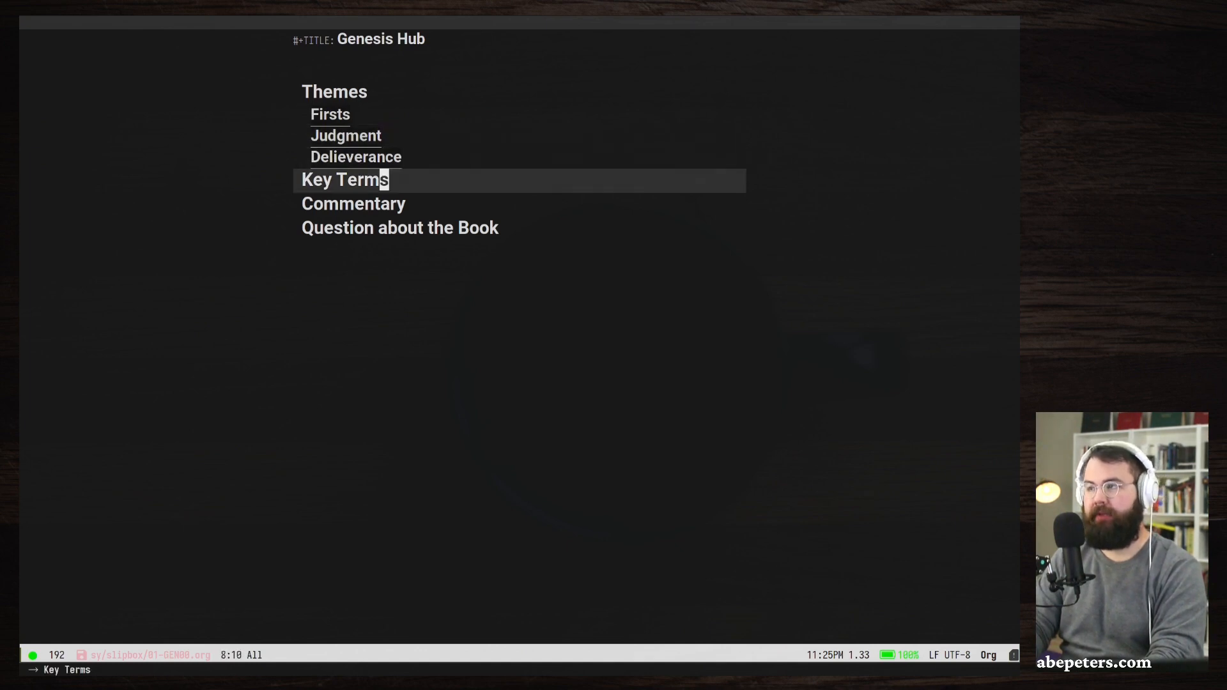
pyautogui.press('k')
pyautogui.press('k')
pyautogui.press('k')
pyautogui.press('k')
pyautogui.press('j')
pyautogui.press('j')
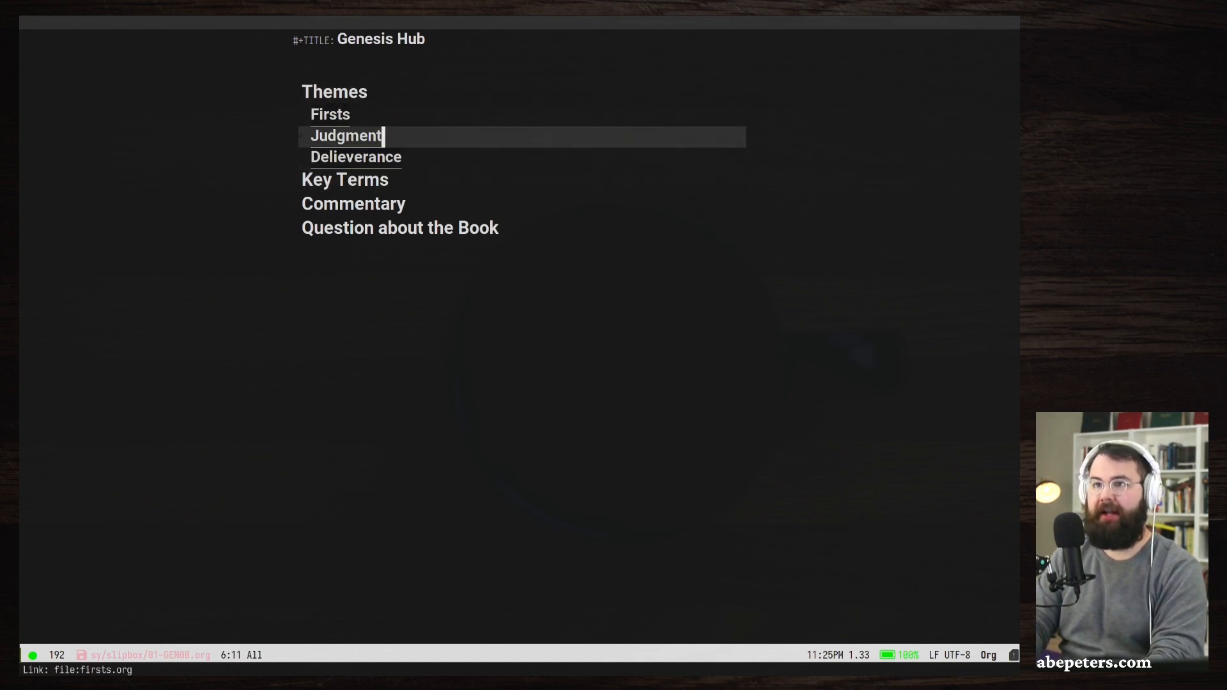
# Follow the Firsts link to view its note, and return to the Genesis Hub note.
pyautogui.press('k')
pyautogui.press('h')
pyautogui.press('h')
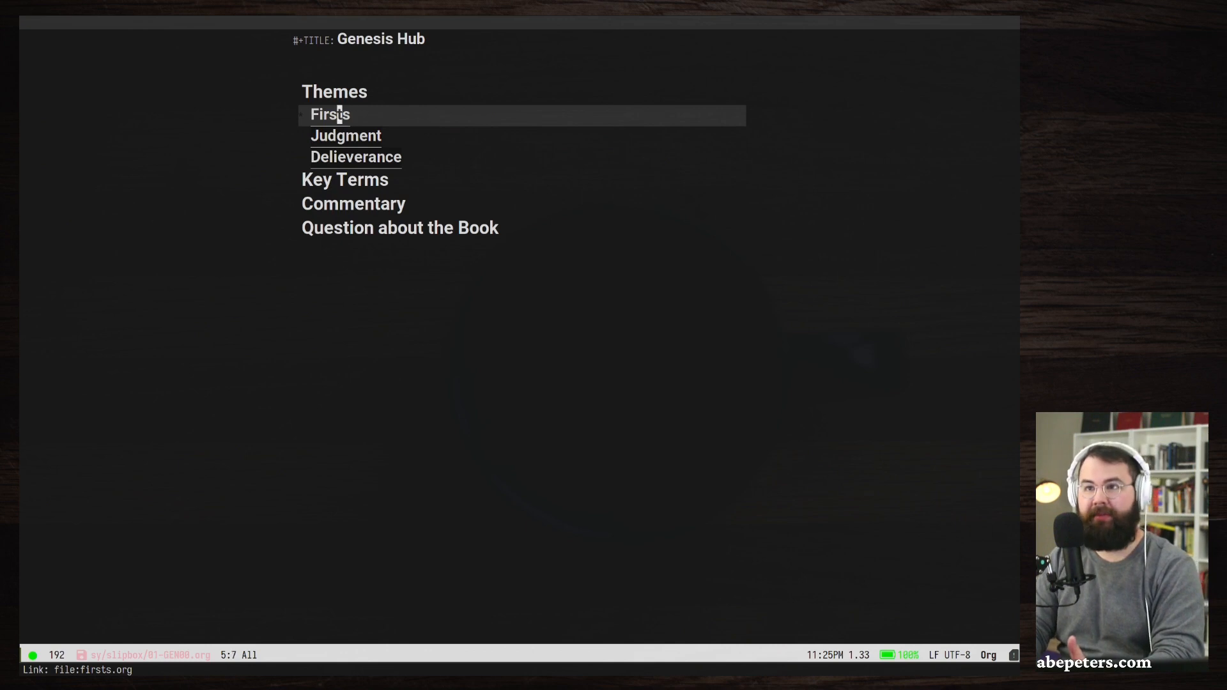
pyautogui.press('Return')
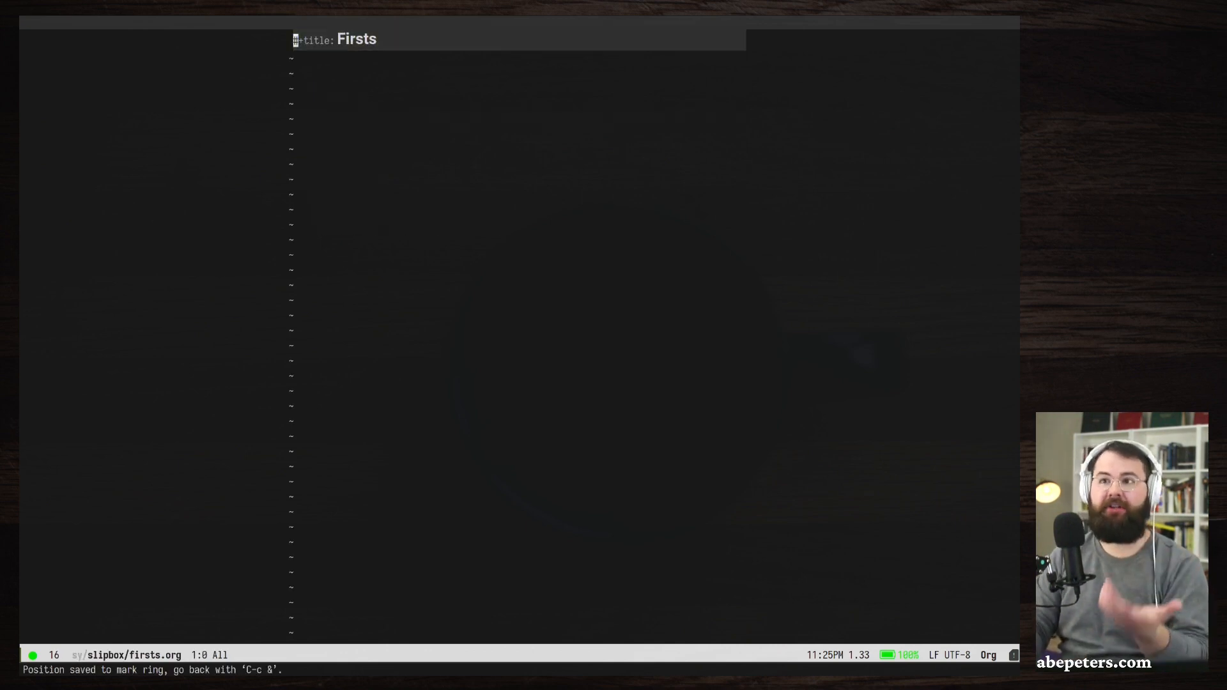
pyautogui.hotkey('ctrl', 'o')
pyautogui.press('k')
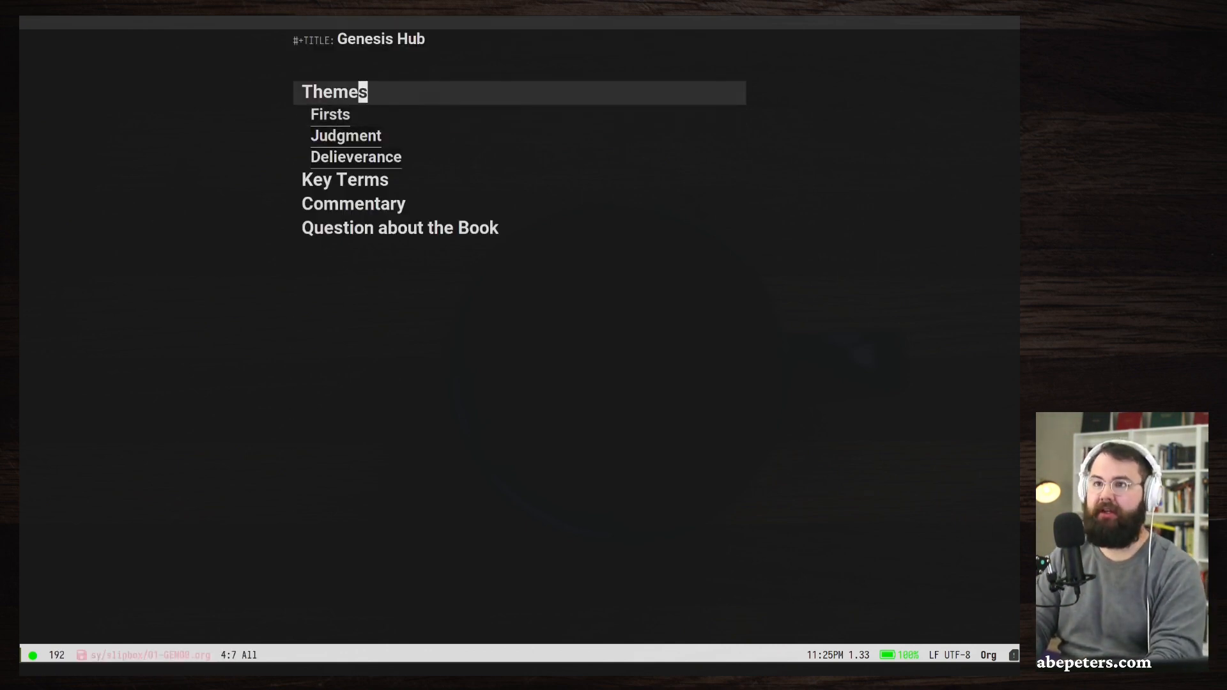
# Follow the Judgment link to view its note, and return to the Genesis Hub note.
pyautogui.press('j')
pyautogui.press('j')
pyautogui.press('j')
pyautogui.press('k')
pyautogui.press('k')
pyautogui.press('j')
pyautogui.press('Return')
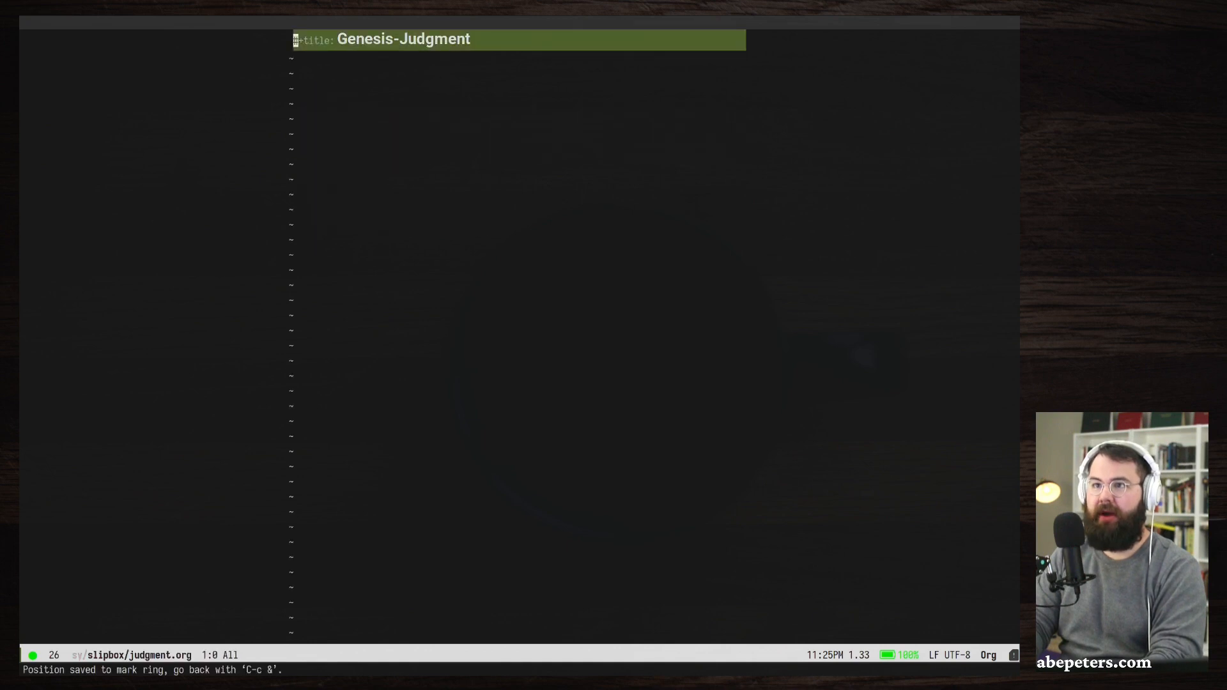
pyautogui.hotkey('ctrl', 'o')
pyautogui.press('j')
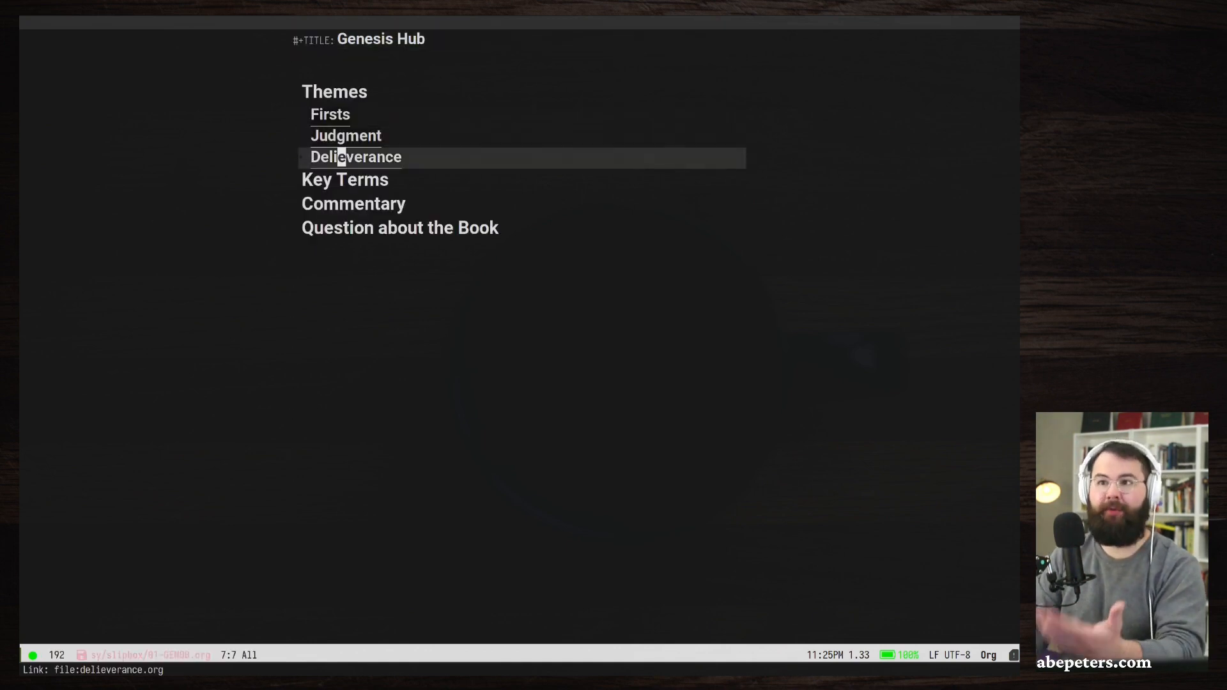
# Add a subheading "See Want Take" under the Key Terms heading.
pyautogui.press('j')
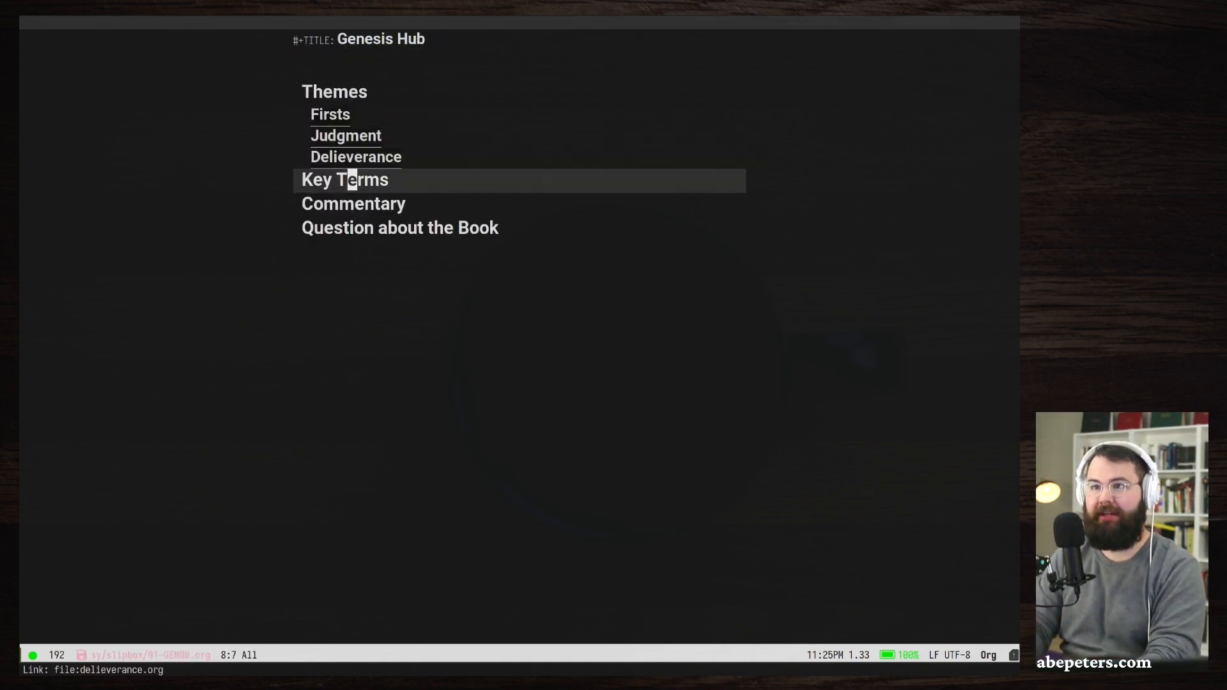
pyautogui.press('o')
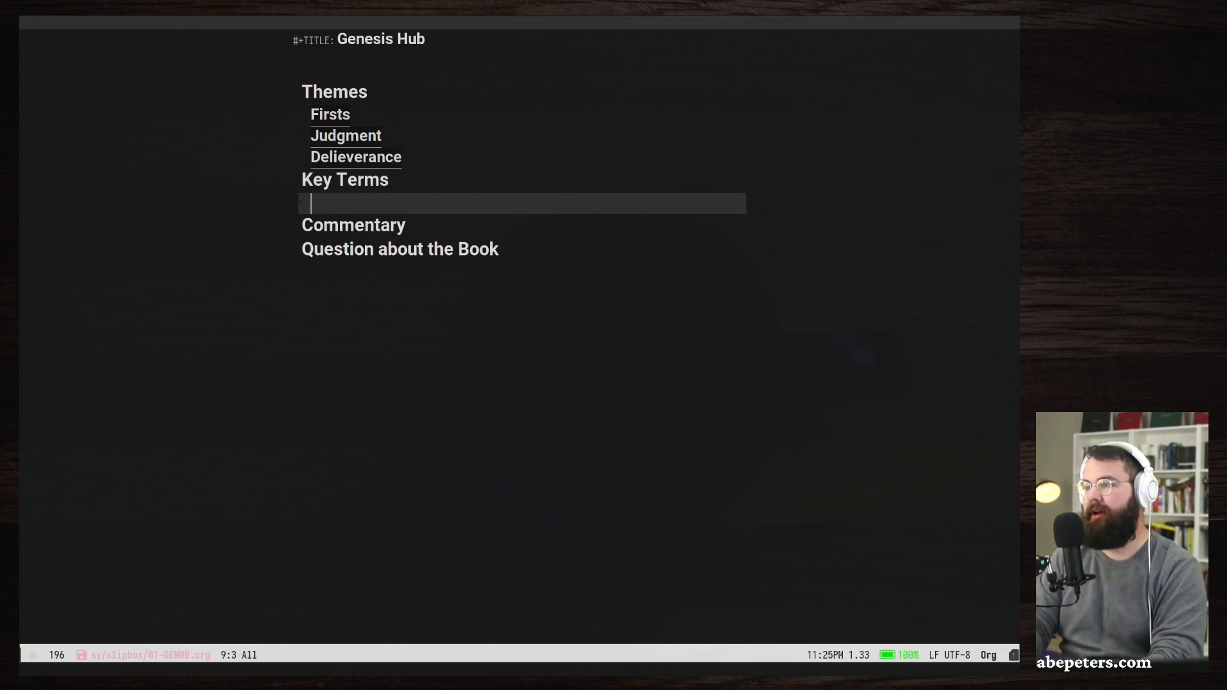
pyautogui.write('Se')
pyautogui.press('BackSpace')
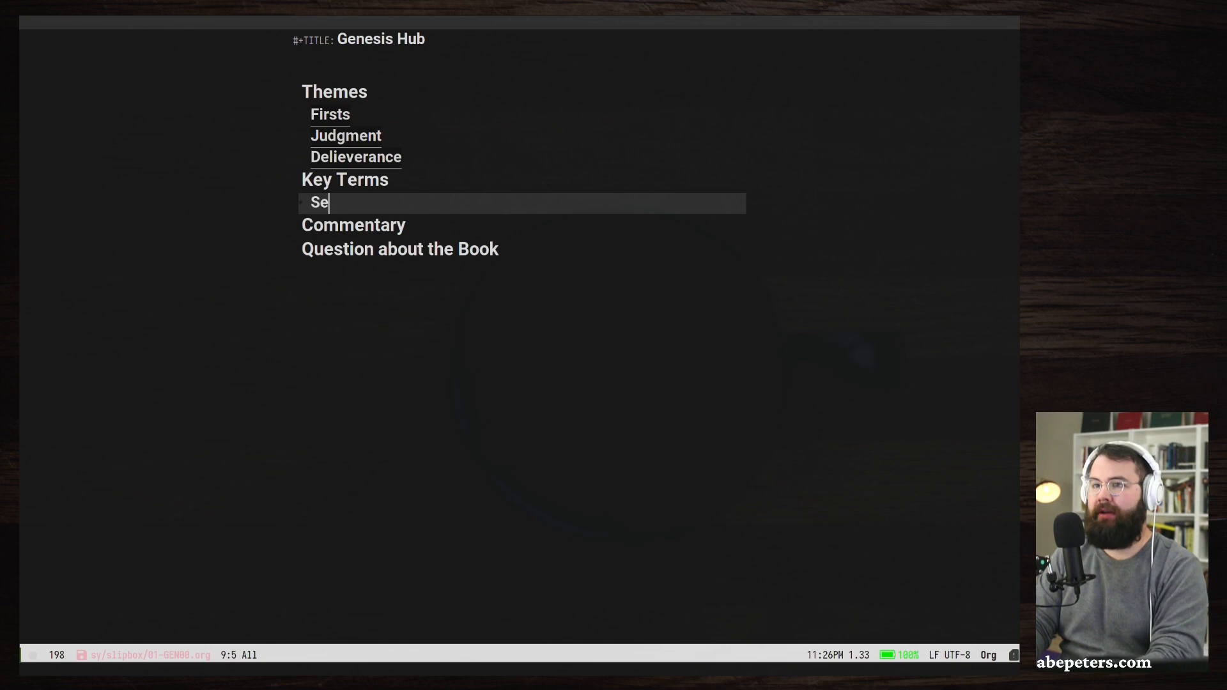
pyautogui.write('e ')
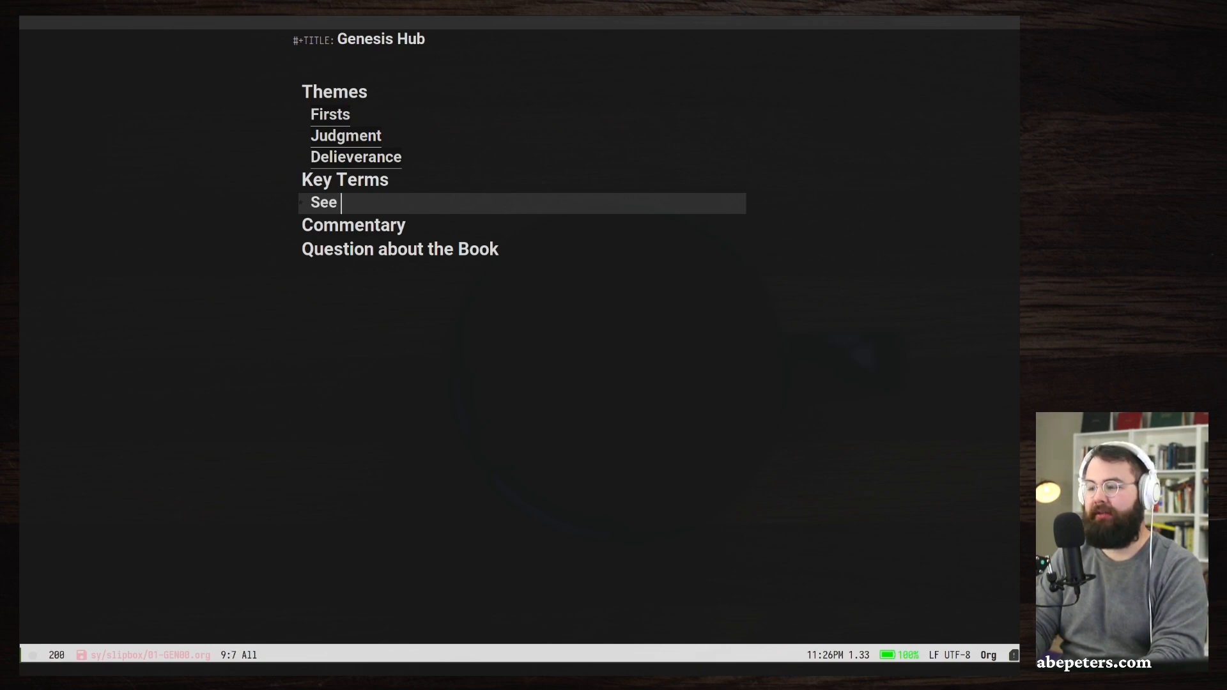
pyautogui.write('Take')
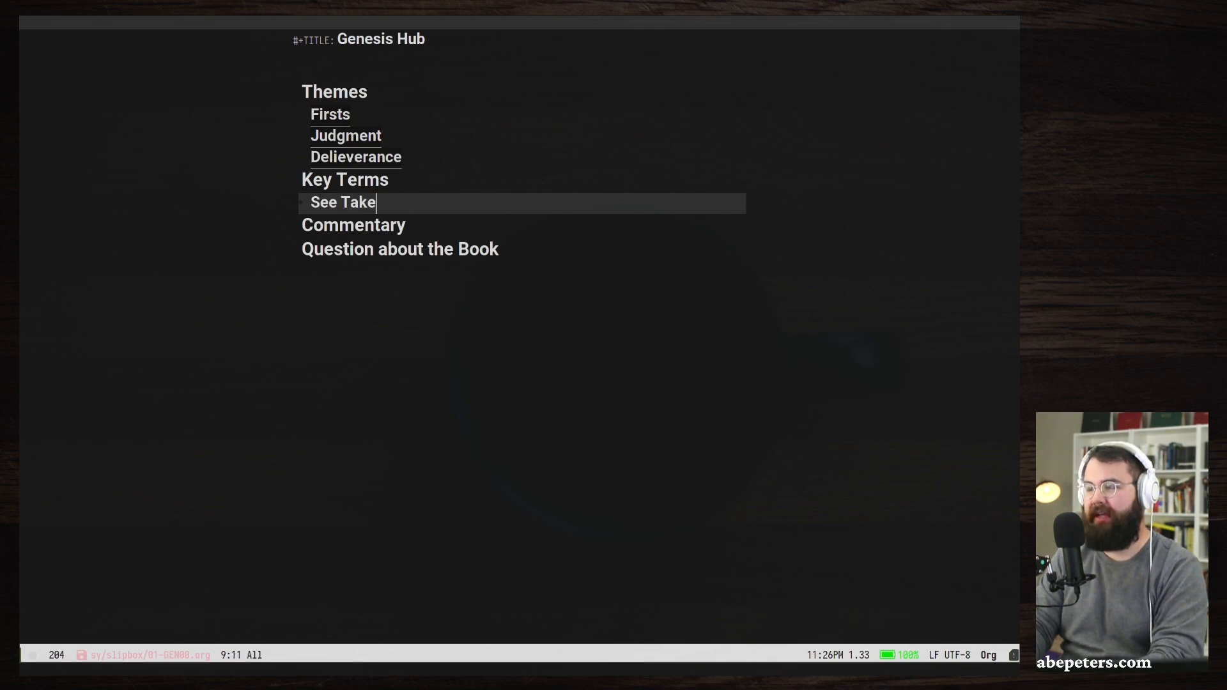
pyautogui.press('BackSpace')
pyautogui.press('BackSpace')
pyautogui.press('BackSpace')
pyautogui.press('BackSpace')
pyautogui.write('Wan')
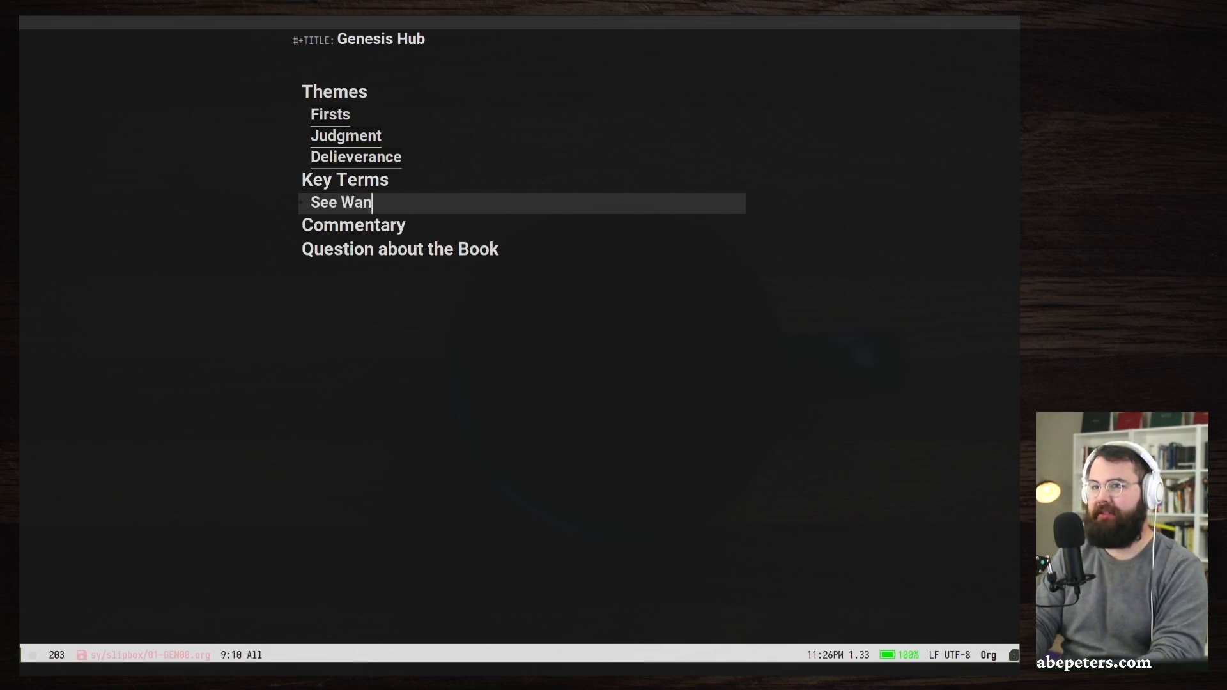
pyautogui.write('t Tqak')
pyautogui.press('BackSpace')
pyautogui.press('BackSpace')
pyautogui.press('BackSpace')
pyautogui.write('ake')
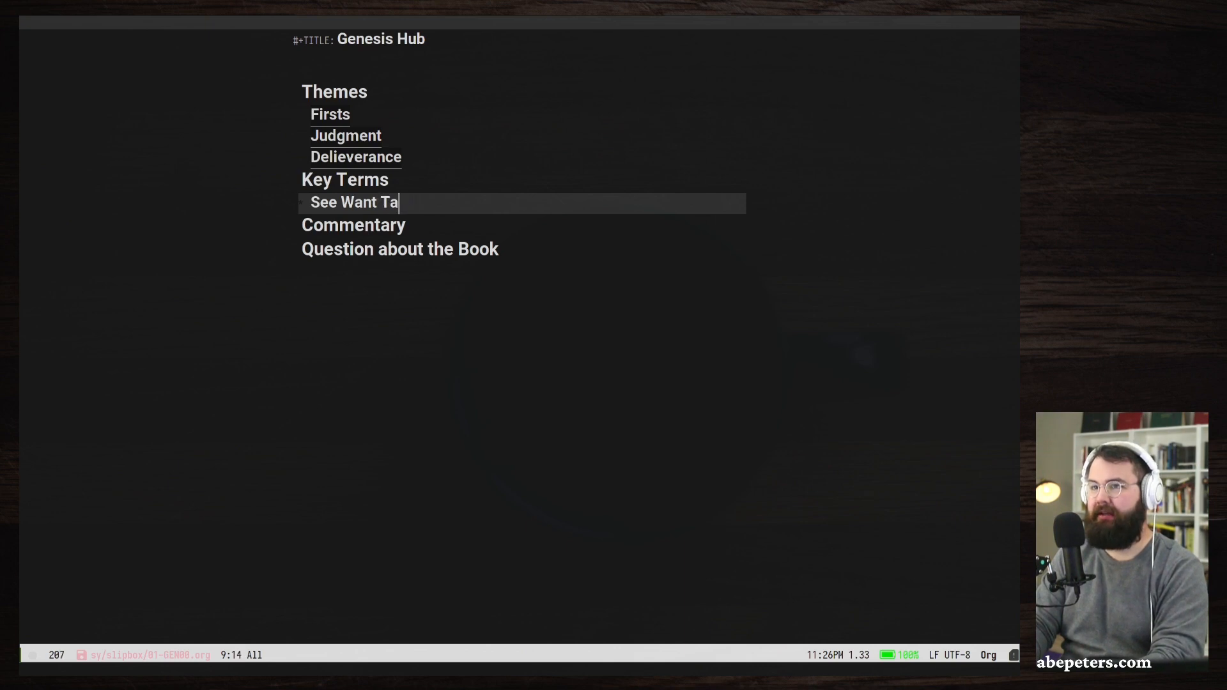
pyautogui.press('BackSpace')
pyautogui.press('BackSpace')
pyautogui.write('ke')
pyautogui.press('Escape')
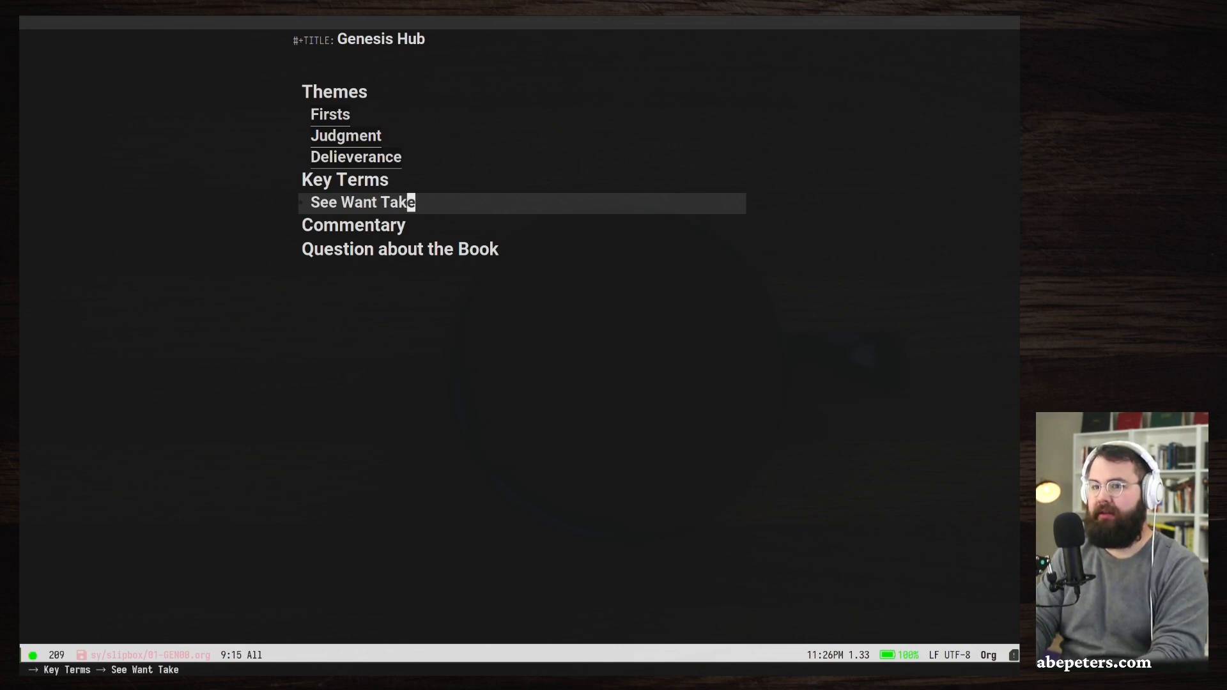
pyautogui.press('k')
pyautogui.press('j')
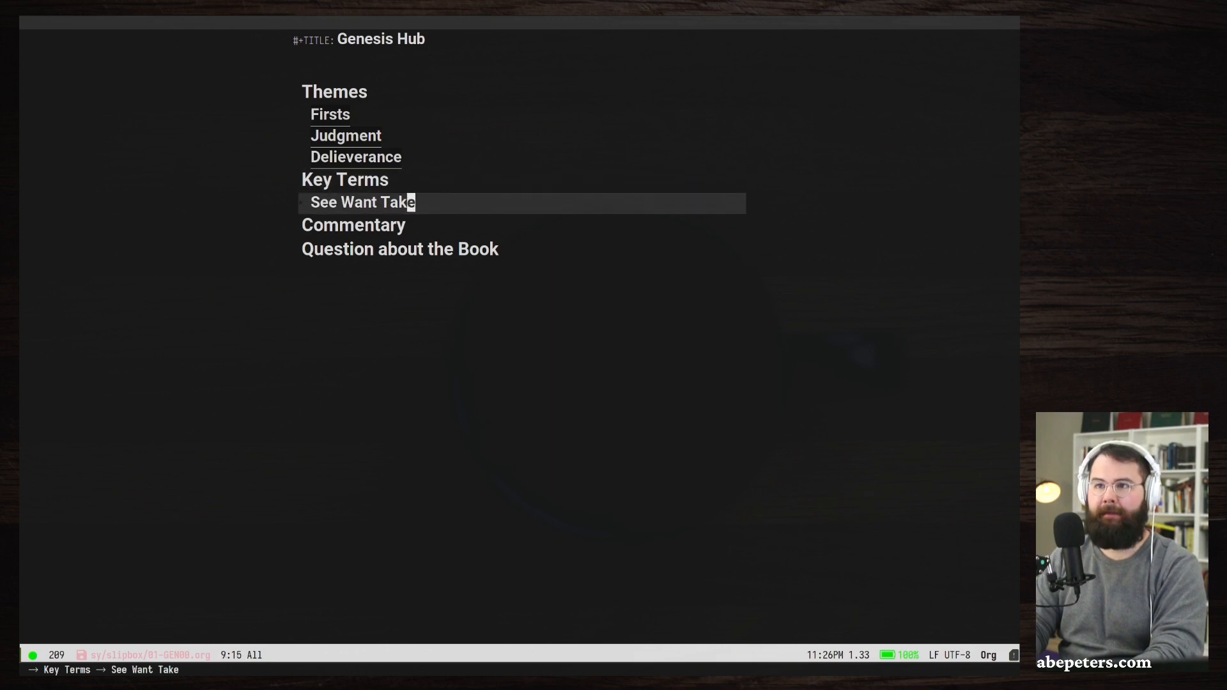
pyautogui.press('k')
pyautogui.press('j')
pyautogui.press('v')
pyautogui.press('h')
pyautogui.press('h')
pyautogui.press('h')
pyautogui.press('h')
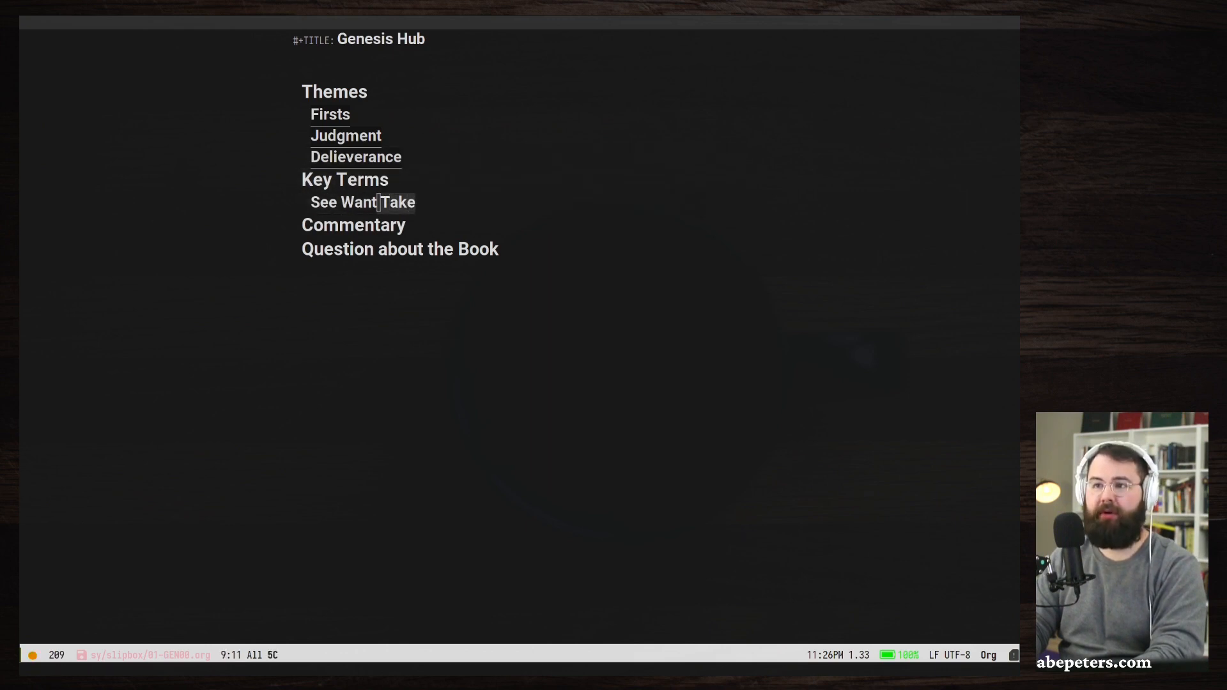
pyautogui.press('b')
pyautogui.press('Escape')
# Open a new subheading line below "See Want Take" in the Key Terms section.
pyautogui.press('k')
pyautogui.press('j')
pyautogui.press('o')
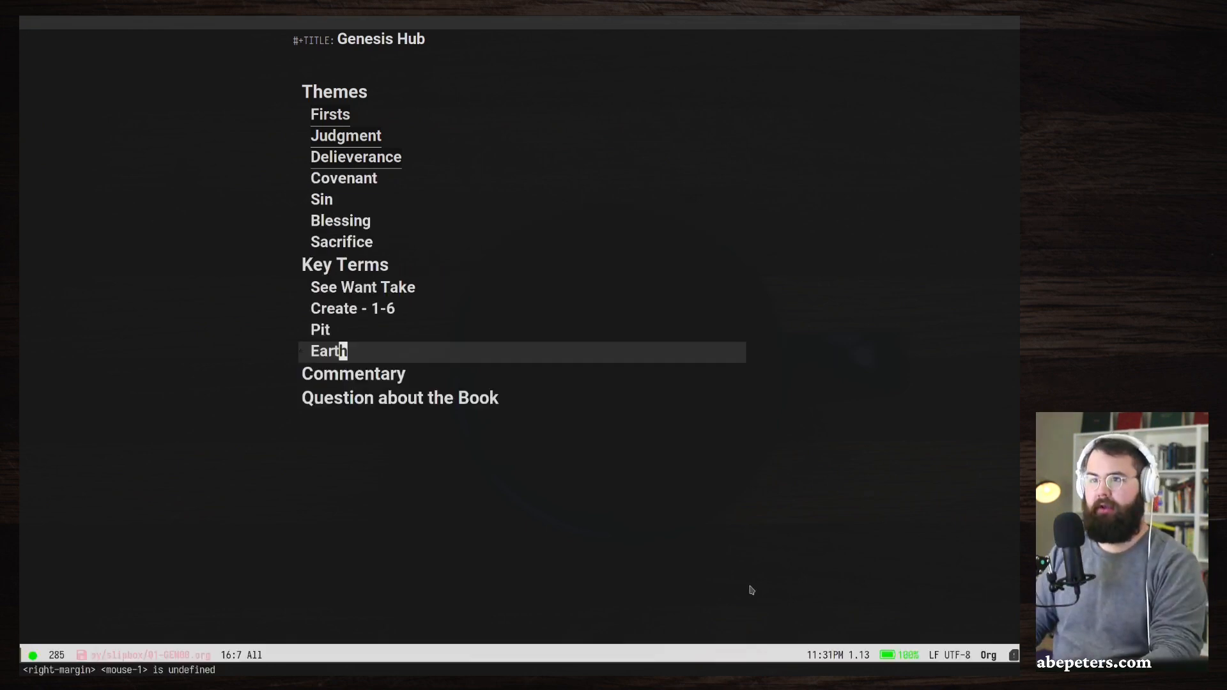
# Turn the Covenant subheading text under Themes into a link to a new note titled "Genesis - Covenant" and finish its capture.
pyautogui.press('Down')
pyautogui.press('Up')
pyautogui.press('Up')
pyautogui.press('Up')
pyautogui.press('Up')
pyautogui.press('Up')
pyautogui.press('Up')
pyautogui.press('Up')
pyautogui.press('Up')
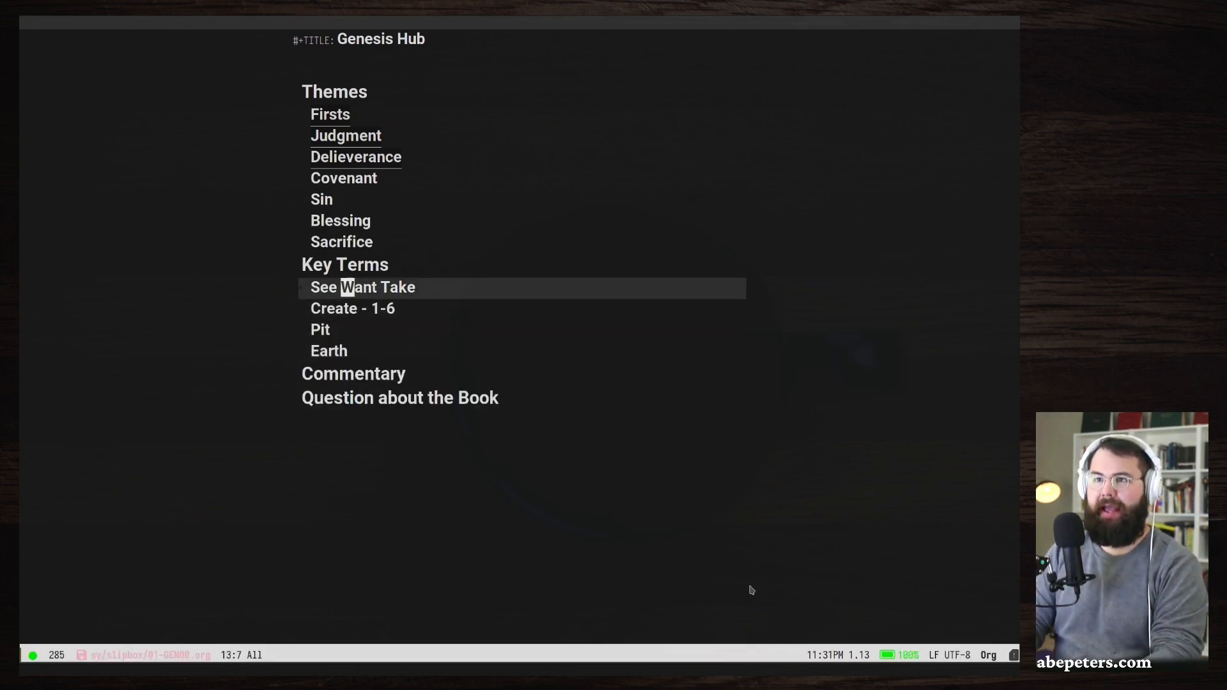
pyautogui.press('Up')
pyautogui.press('Left')
pyautogui.press('Left')
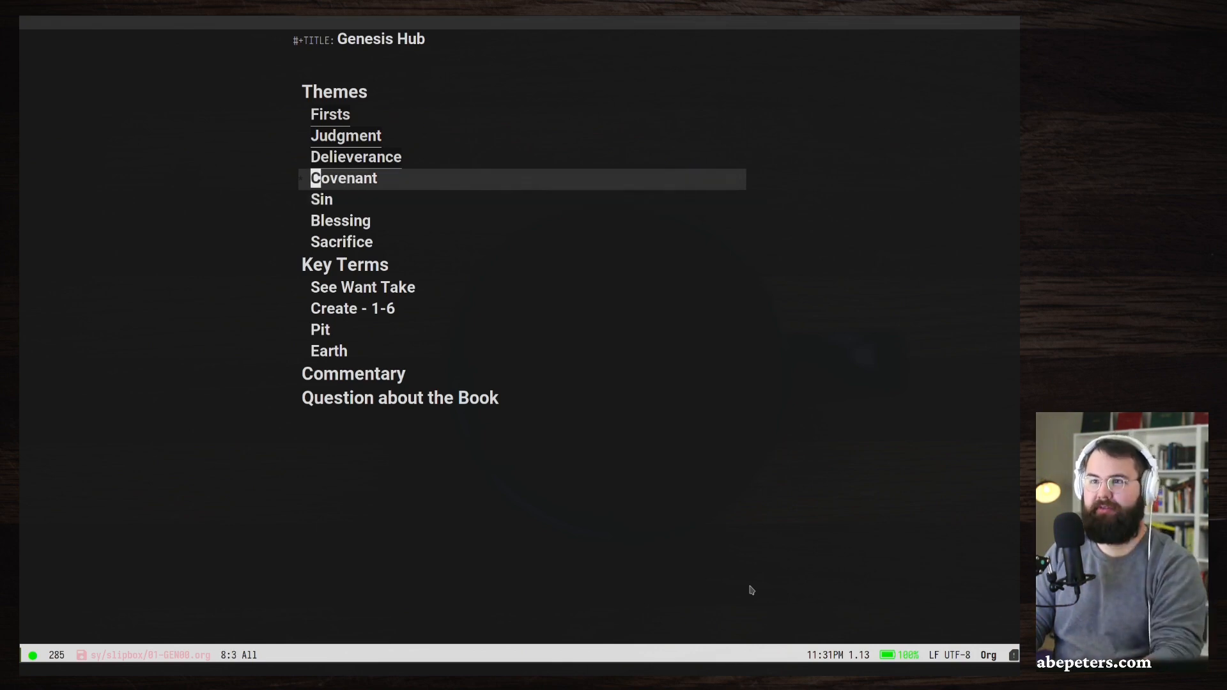
pyautogui.press('v')
pyautogui.press('l')
pyautogui.press('l')
pyautogui.press('l')
pyautogui.press('l')
pyautogui.press('l')
pyautogui.press('l')
pyautogui.press('l')
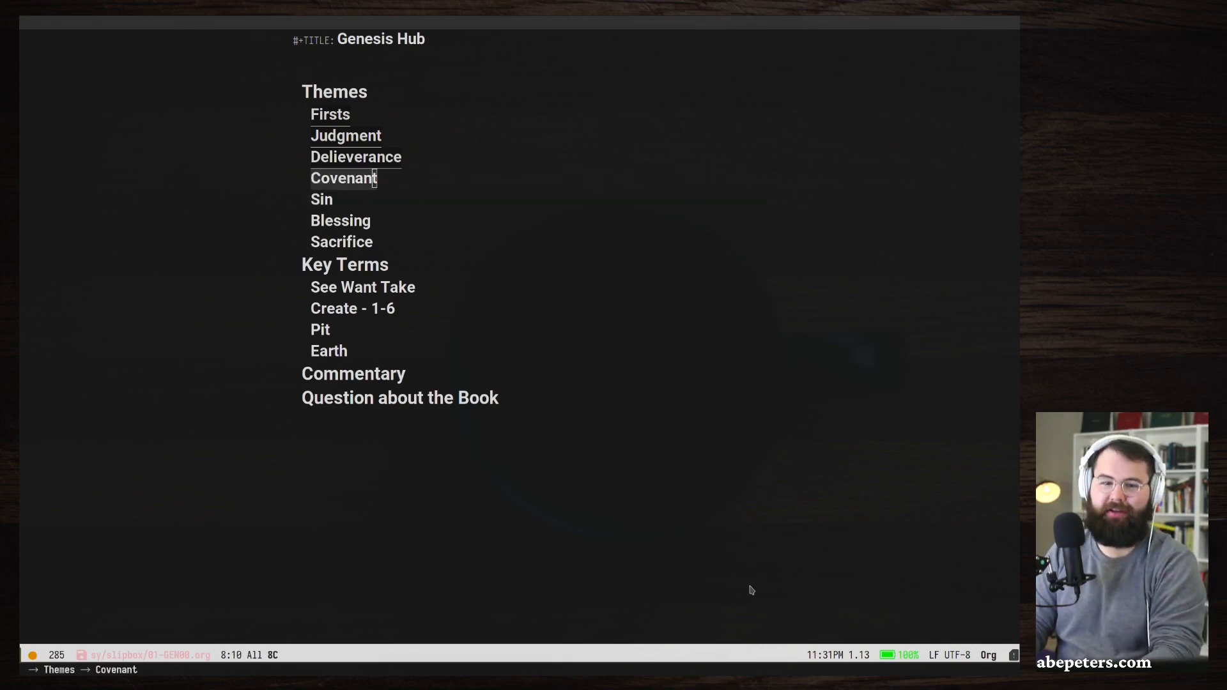
pyautogui.press('space')
pyautogui.press('n')
pyautogui.press('r')
pyautogui.press('i')
pyautogui.press('BackSpace')
pyautogui.press('BackSpace')
pyautogui.press('BackSpace')
pyautogui.press('BackSpace')
pyautogui.press('BackSpace')
pyautogui.press('BackSpace')
pyautogui.press('BackSpace')
pyautogui.press('BackSpace')
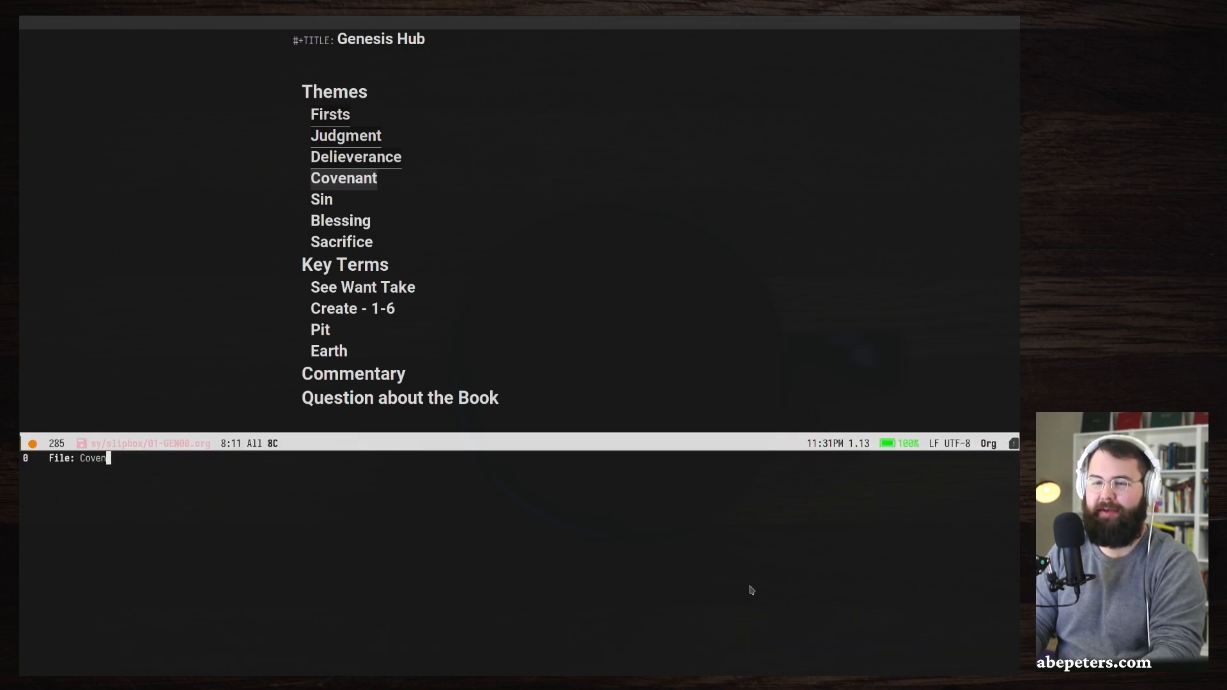
pyautogui.write('Genesis -0')
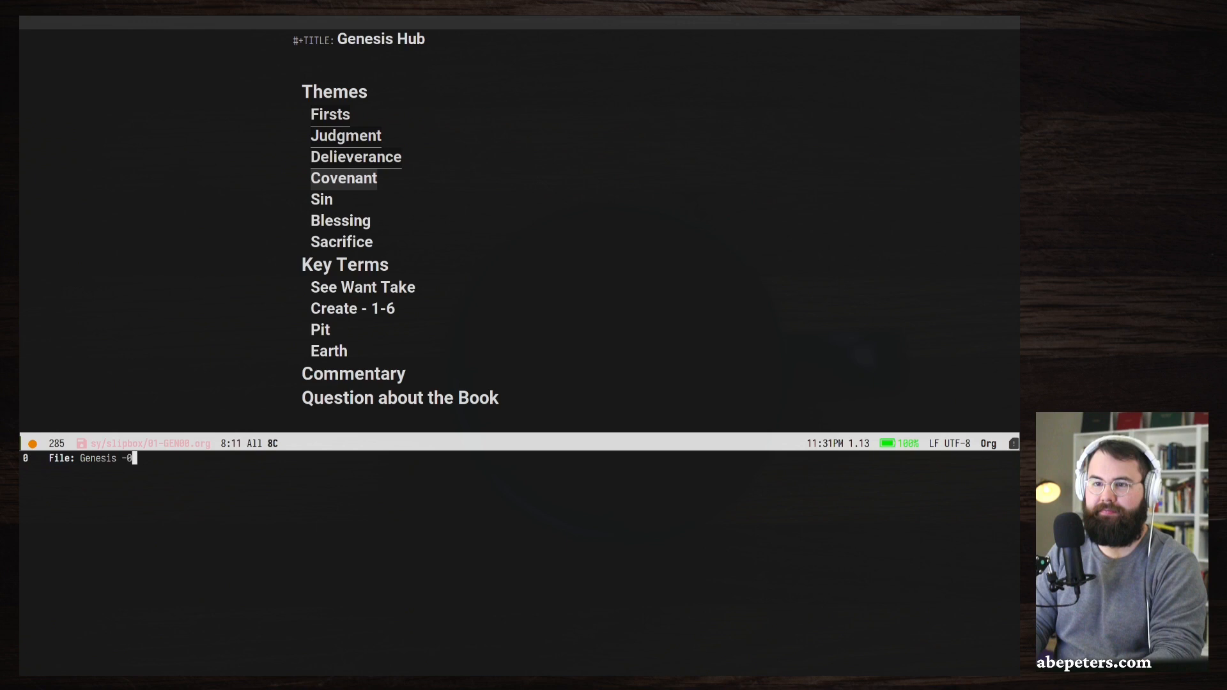
pyautogui.press('BackSpace')
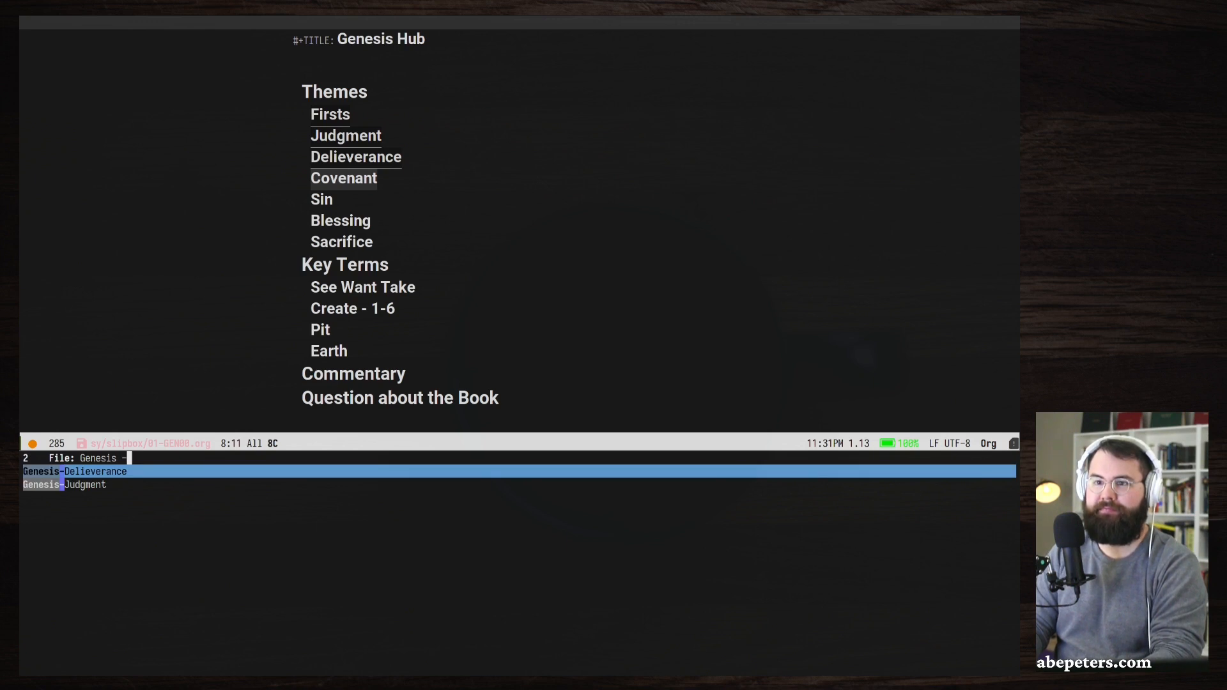
pyautogui.write('Coveneant')
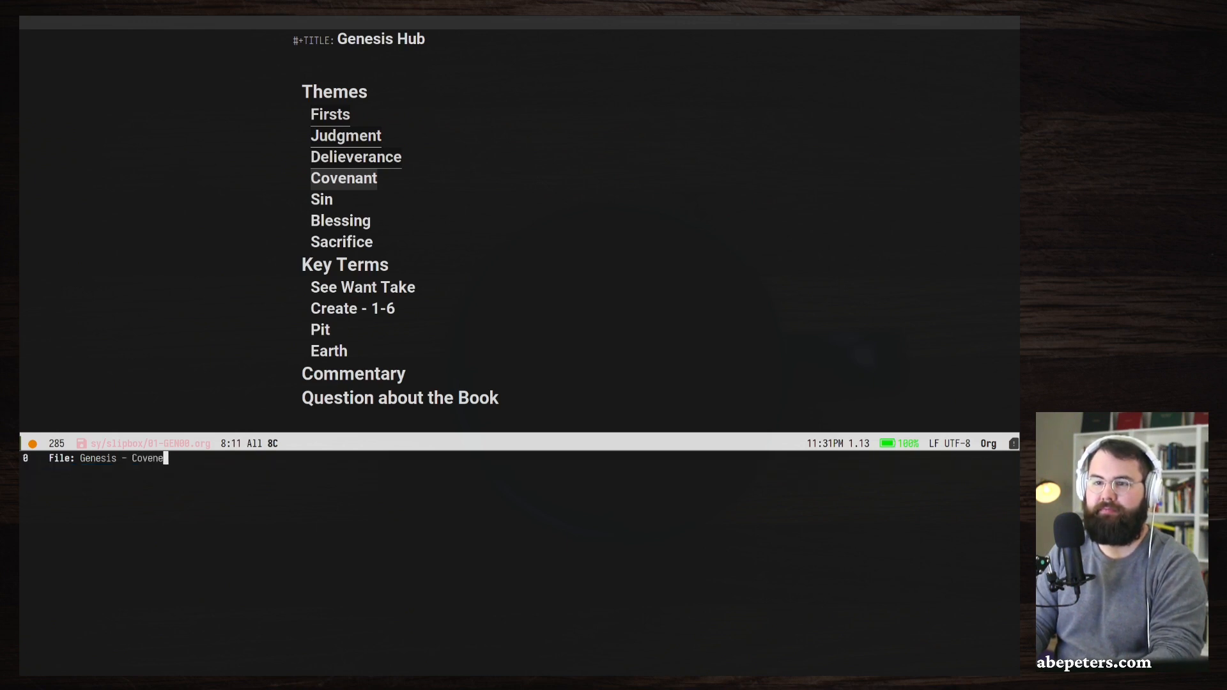
pyautogui.press('BackSpace')
pyautogui.press('BackSpace')
pyautogui.press('BackSpace')
pyautogui.press('BackSpace')
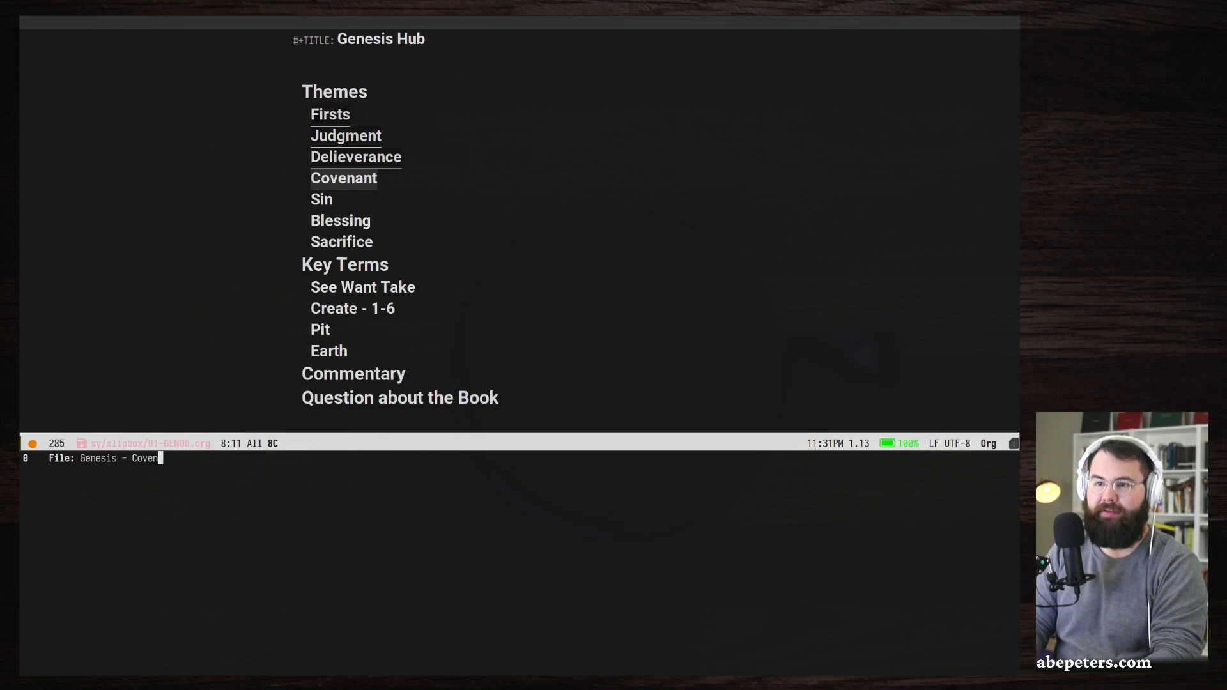
pyautogui.write('ant')
pyautogui.press('Return')
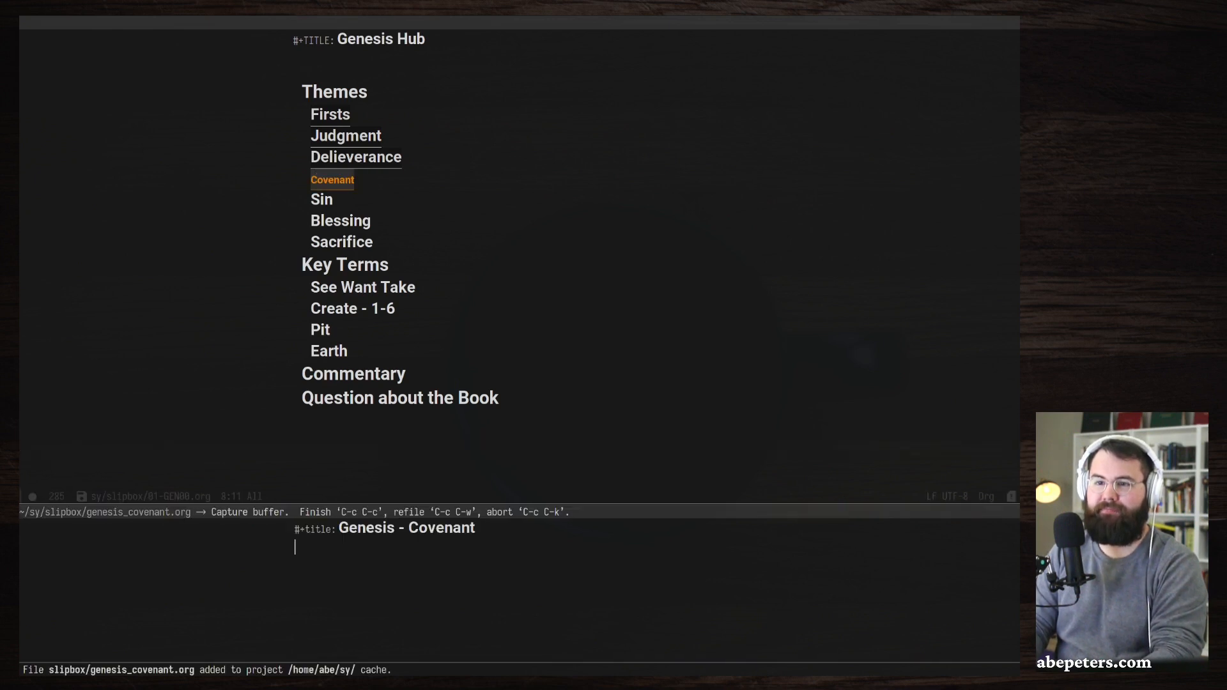
pyautogui.hotkey('ctrl', 'c')
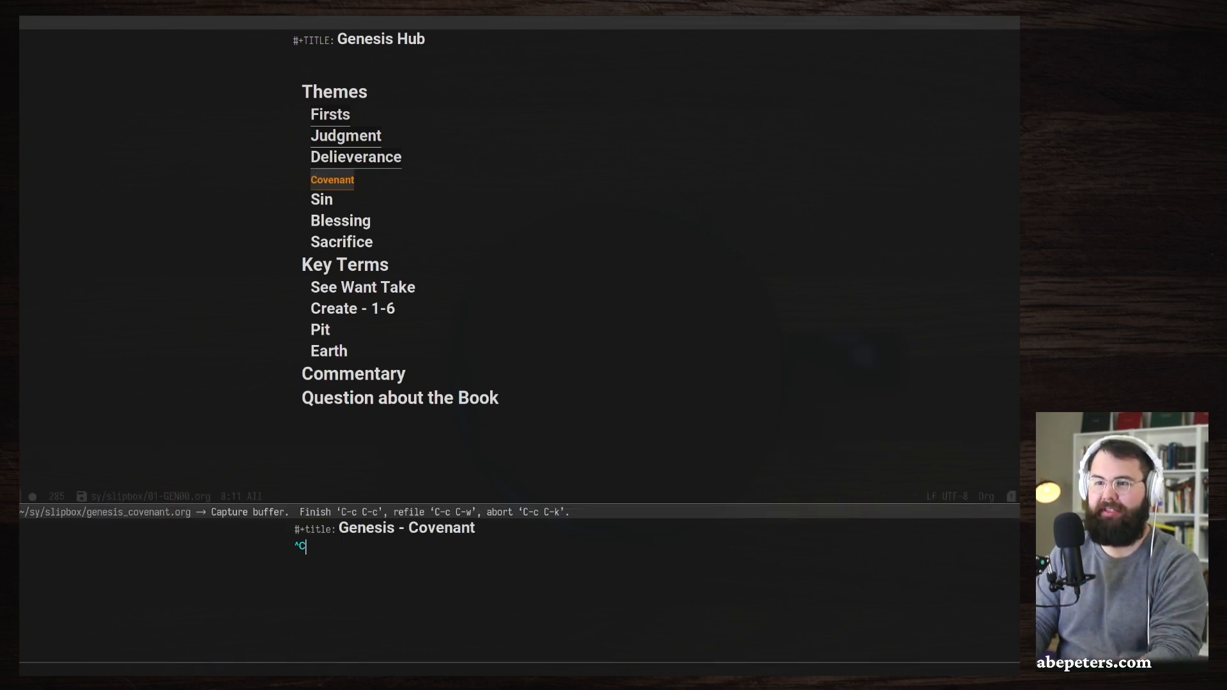
pyautogui.hotkey('ctrl', 'c')
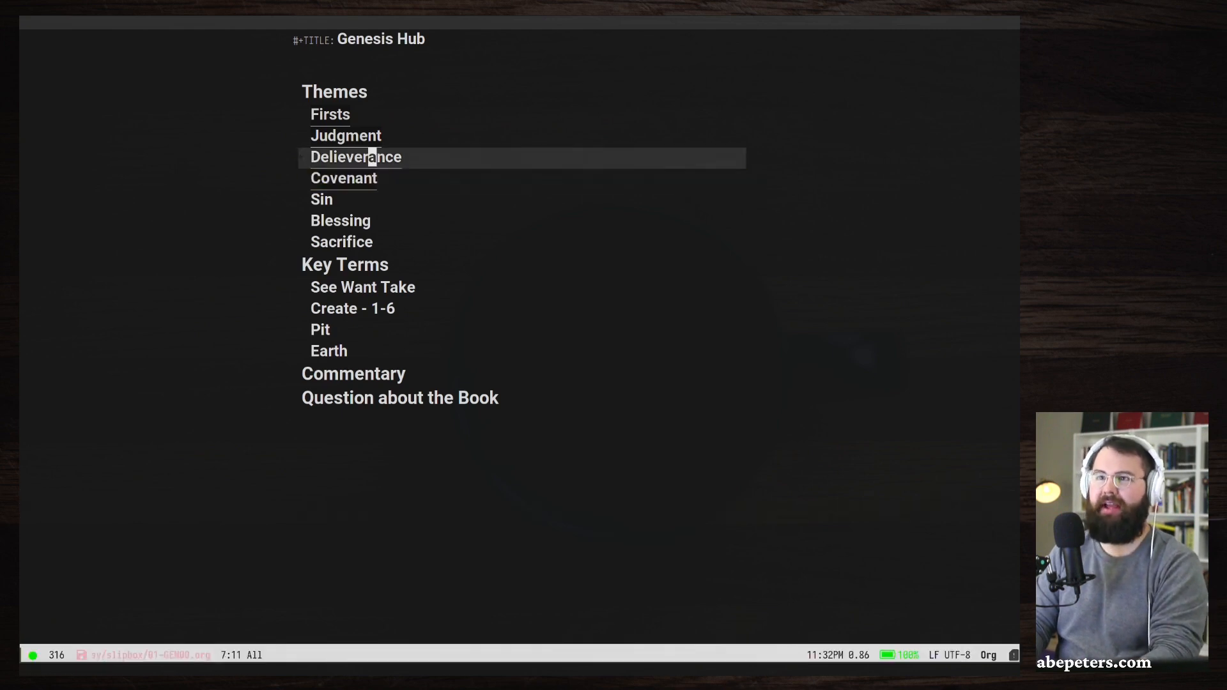
# Turn the Sin subheading text under Themes into a link to a new note titled "Genesis - Sin".
pyautogui.press('j')
pyautogui.press('j')
pyautogui.press('v')
pyautogui.press('b')
pyautogui.press('space')
pyautogui.press('n')
pyautogui.press('r')
pyautogui.press('i')
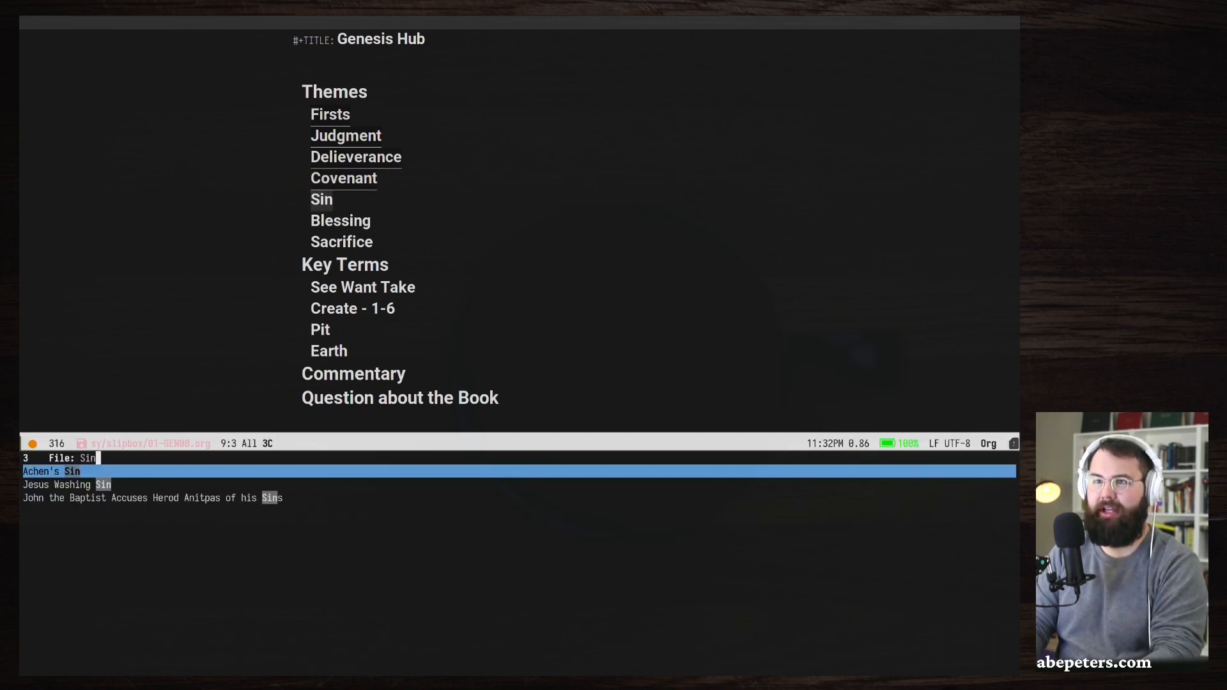
pyautogui.press('BackSpace')
pyautogui.press('BackSpace')
pyautogui.press('BackSpace')
pyautogui.write('Gene')
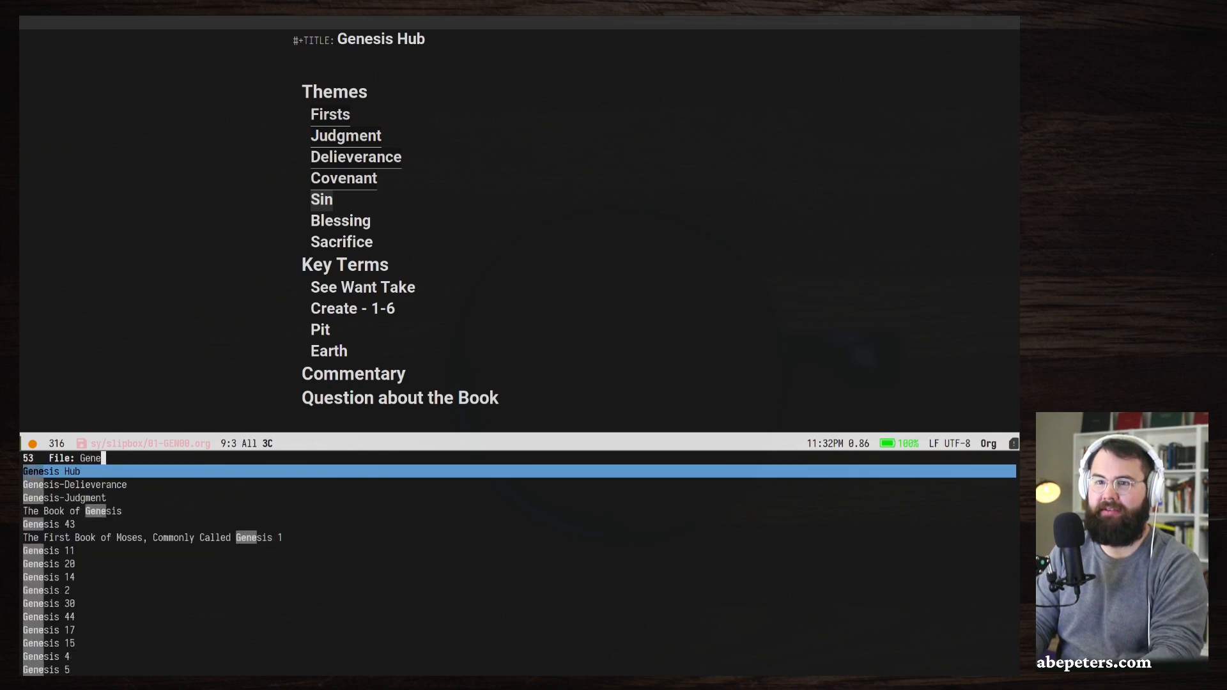
pyautogui.write('sis')
pyautogui.press('Down')
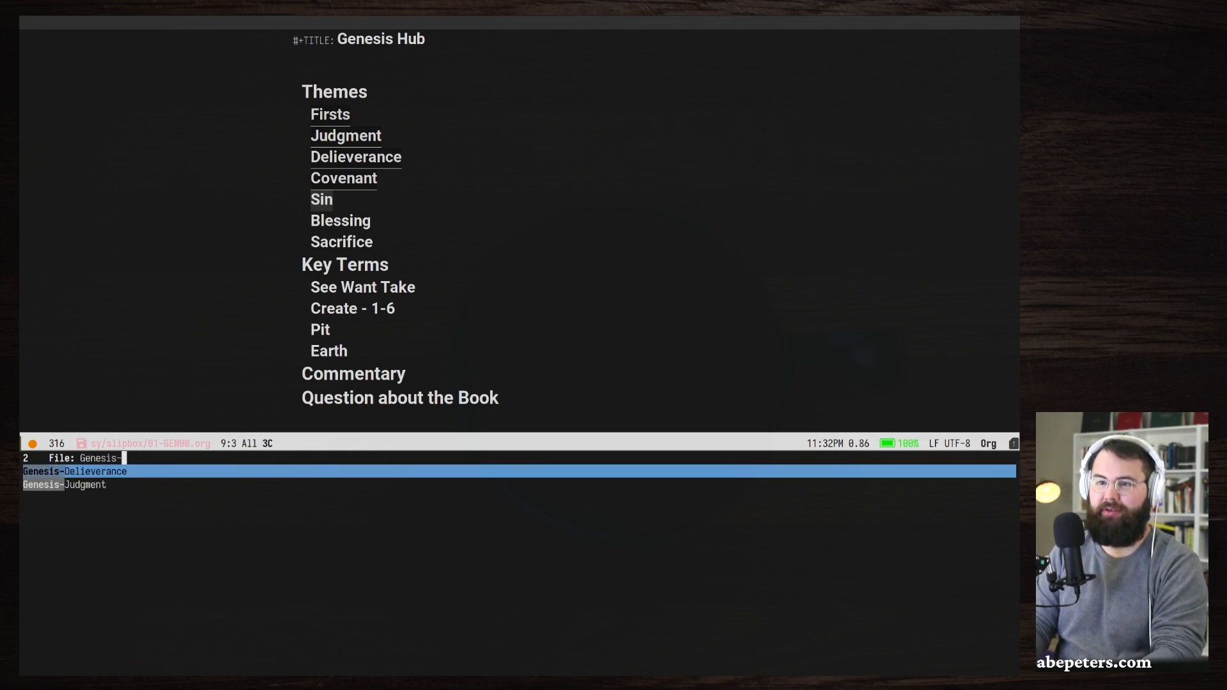
pyautogui.write('- Sin')
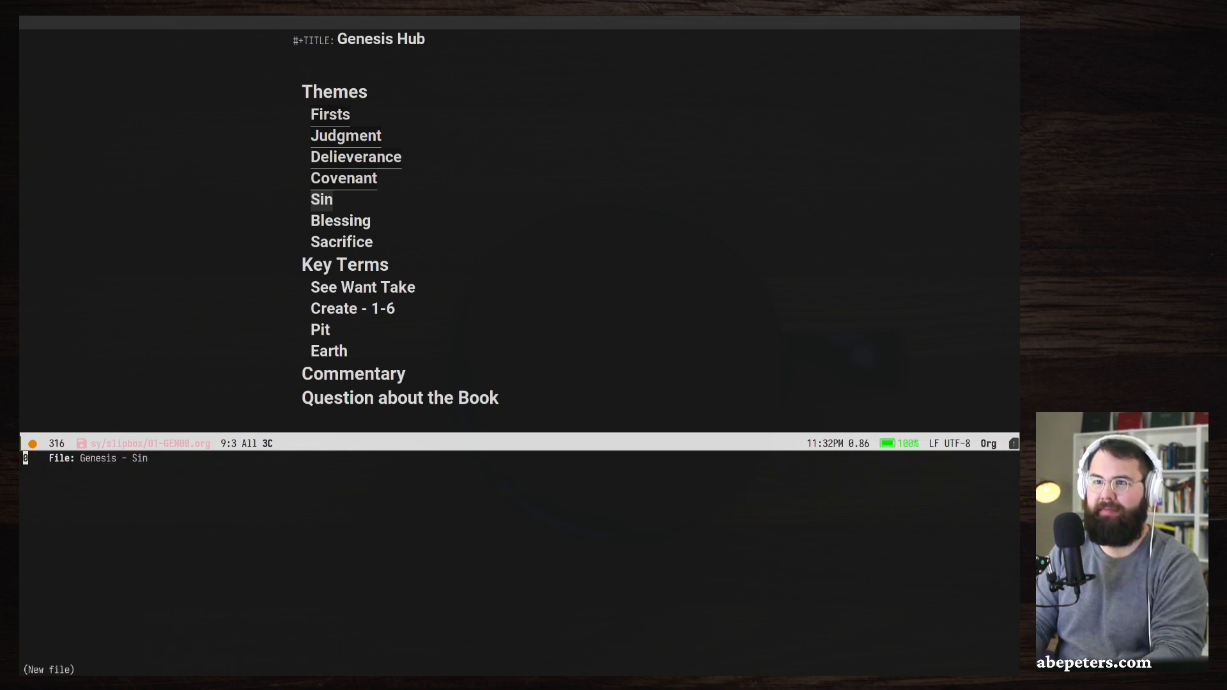
pyautogui.press('Return')
# Clear the stray text from the "Genesis - Sin" capture and finish it.
pyautogui.hotkey('ctrl', 'v')
pyautogui.hotkey('ctrl', 'v')
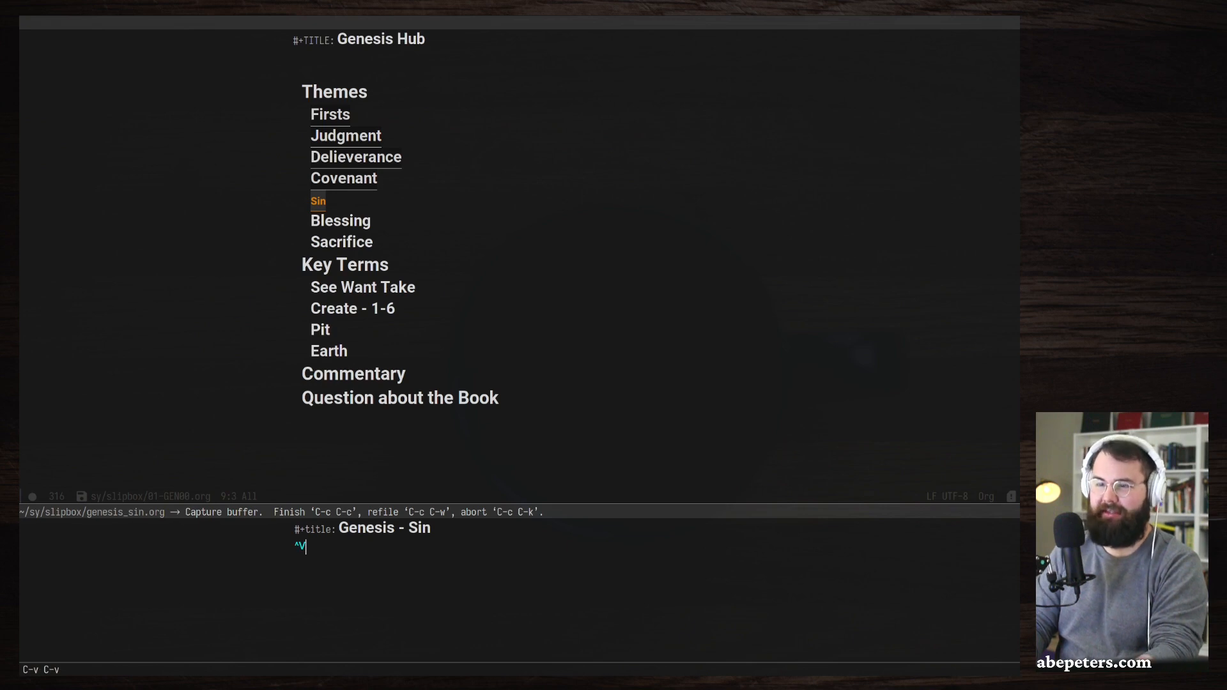
pyautogui.press('BackSpace')
pyautogui.press('BackSpace')
pyautogui.hotkey('ctrl', 'c')
pyautogui.hotkey('ctrl', 'c')
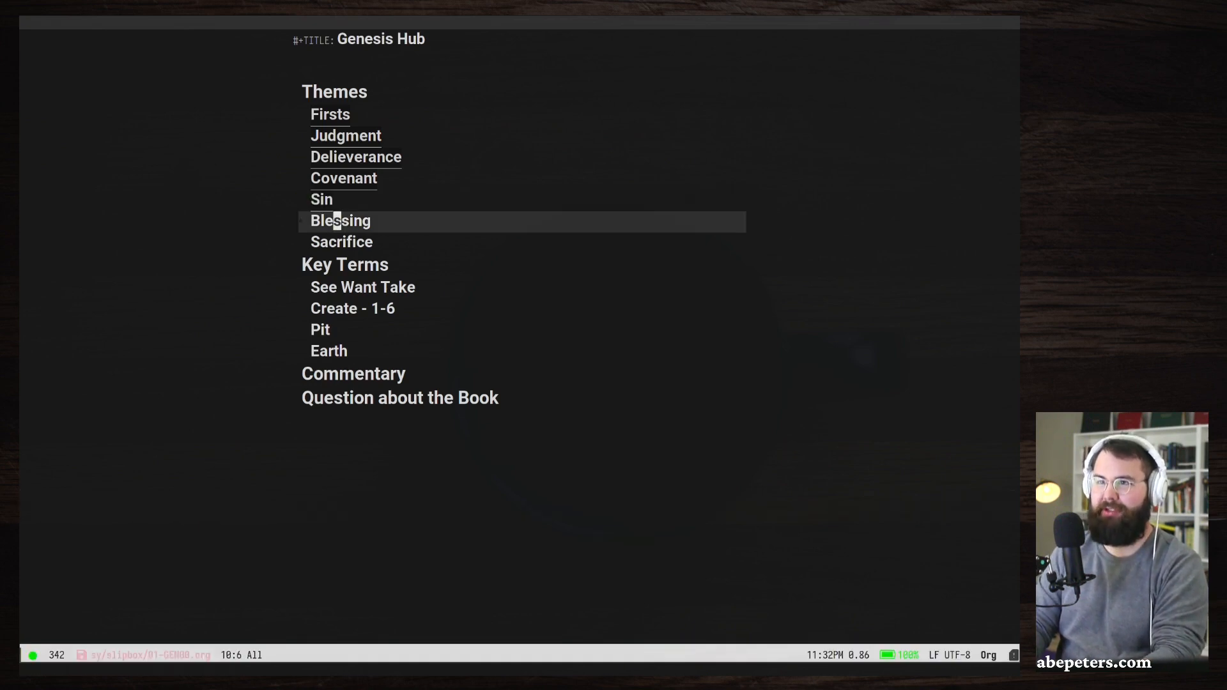
# Select the Blessing subheading text under Themes and start inserting a note link from it.
pyautogui.press('h')
pyautogui.press('h')
pyautogui.press('h')
pyautogui.press('v')
pyautogui.press('e')
pyautogui.press('e')
pyautogui.press('h')
pyautogui.press('h')
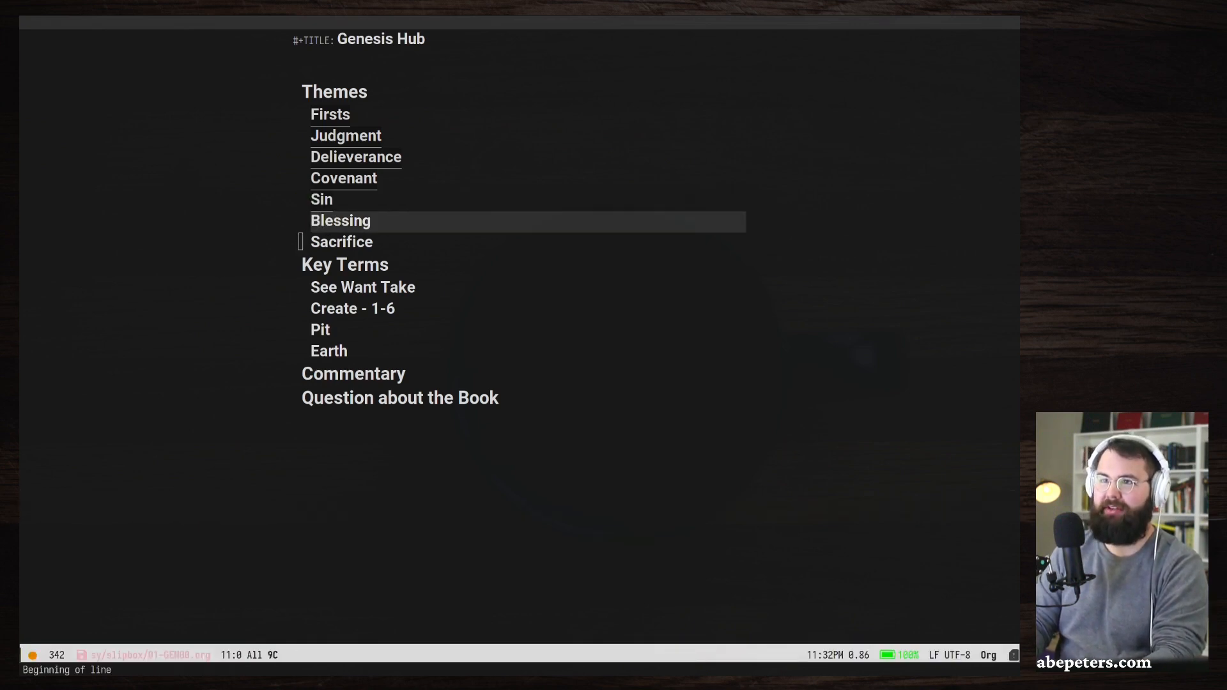
pyautogui.press('k')
pyautogui.press('l')
pyautogui.press('l')
pyautogui.press('l')
pyautogui.press('l')
pyautogui.press('l')
pyautogui.press('l')
pyautogui.press('l')
pyautogui.press('l')
pyautogui.press('l')
pyautogui.press('l')
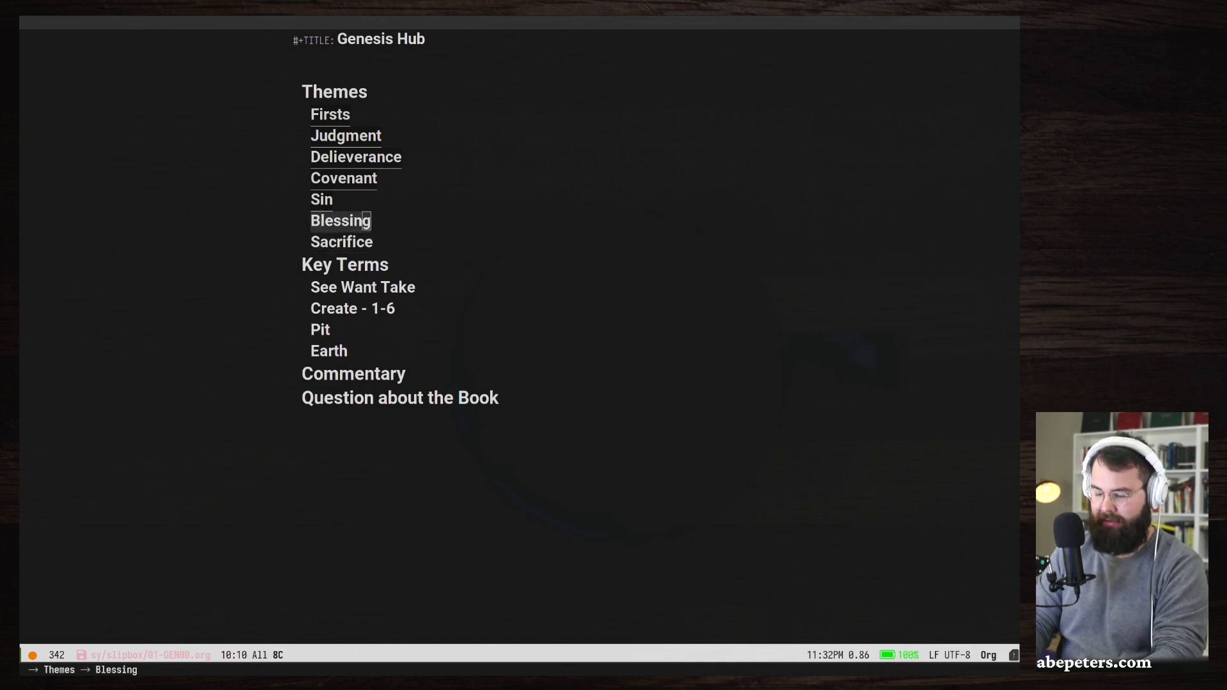
pyautogui.press('space')
pyautogui.press('n')
pyautogui.press('r')
pyautogui.press('i')
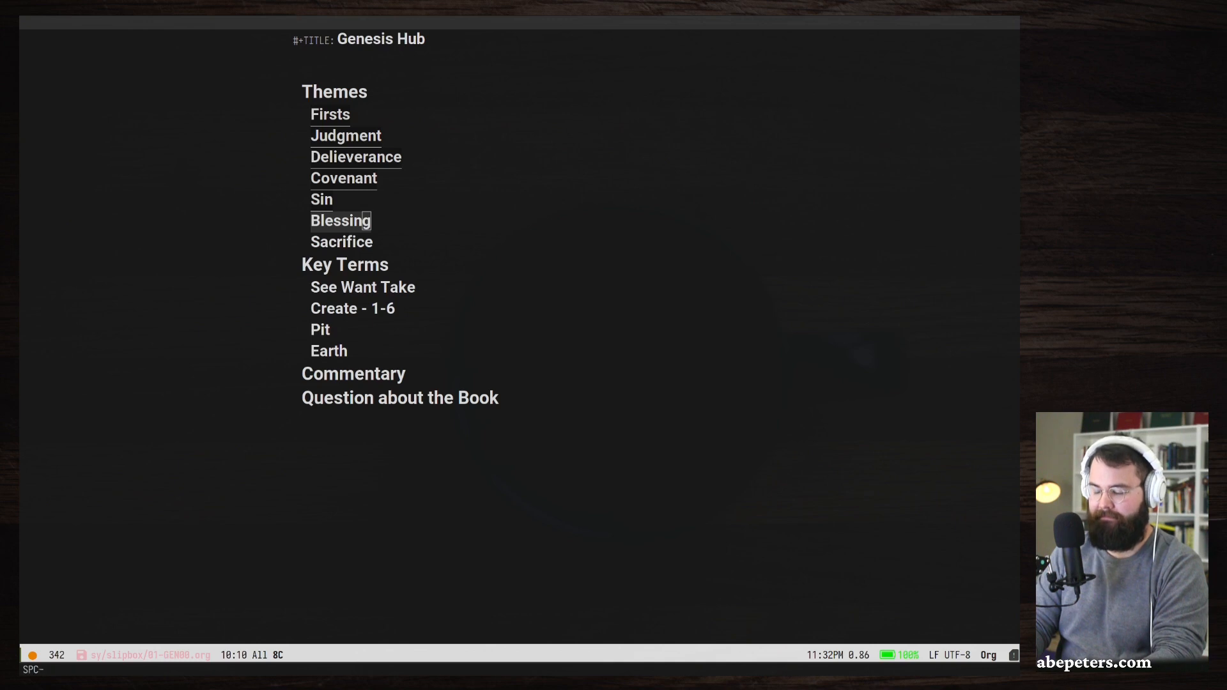
pyautogui.press('BackSpace')
pyautogui.press('BackSpace')
pyautogui.press('BackSpace')
pyautogui.press('BackSpace')
pyautogui.press('BackSpace')
pyautogui.press('BackSpace')
pyautogui.press('BackSpace')
pyautogui.press('BackSpace')
pyautogui.write('Gesis')
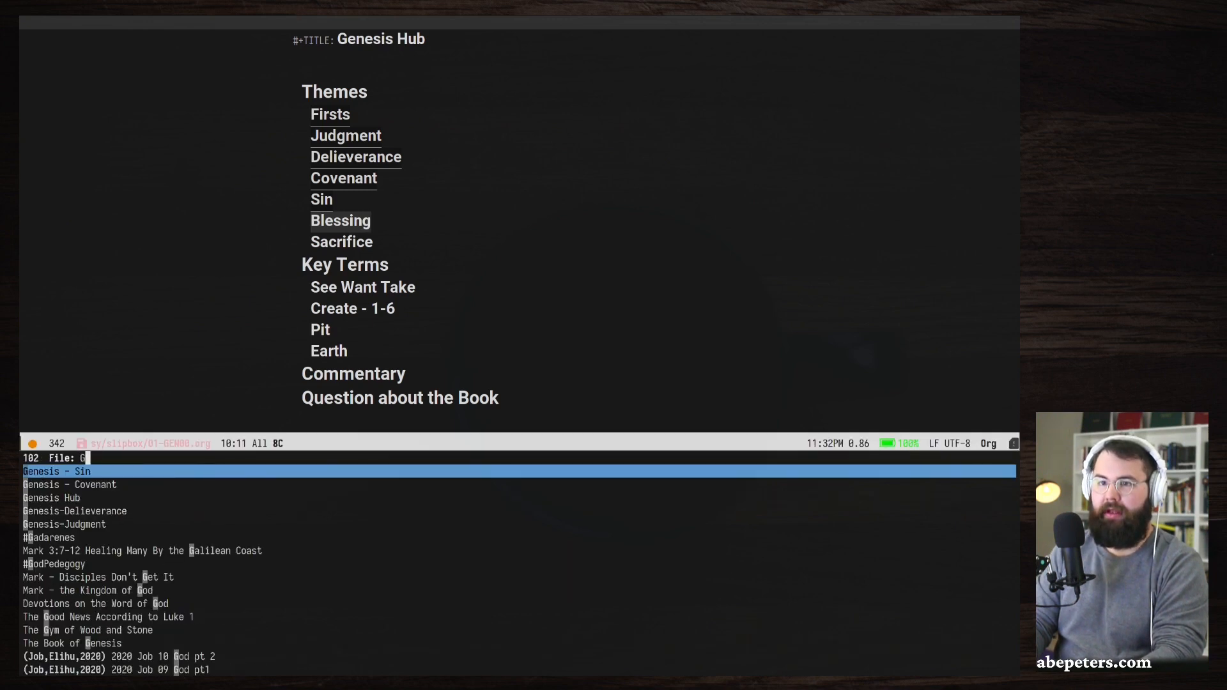
pyautogui.press('BackSpace')
pyautogui.press('BackSpace')
pyautogui.press('BackSpace')
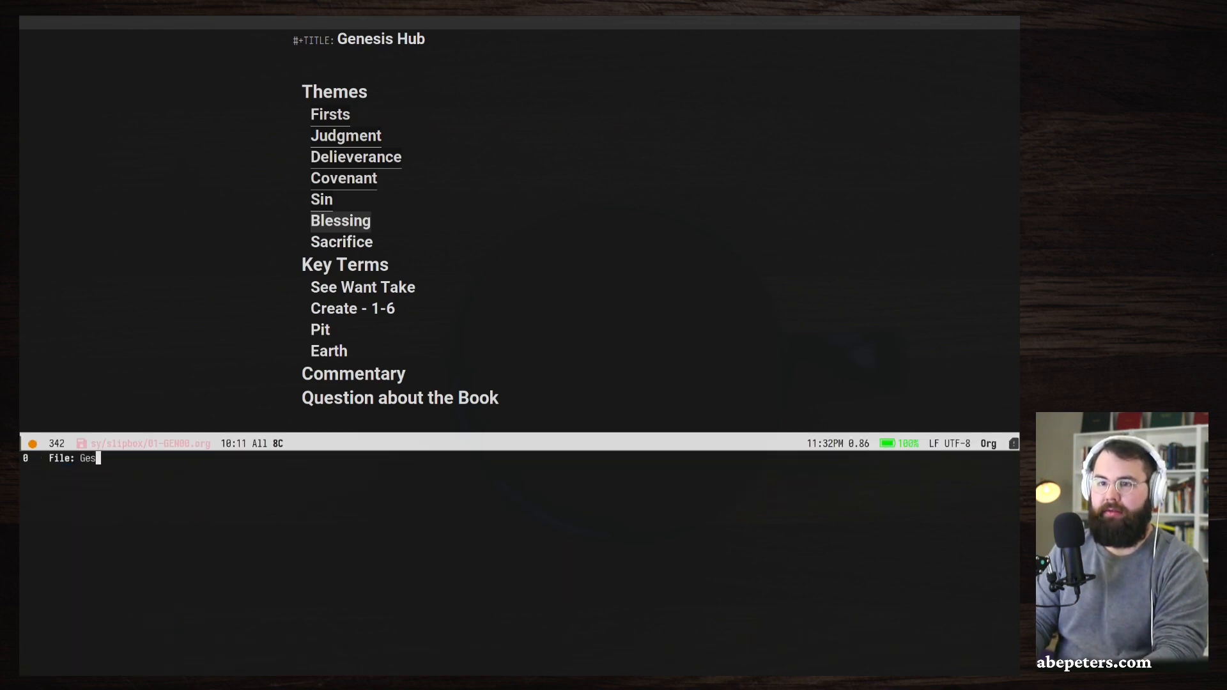
pyautogui.press('BackSpace')
pyautogui.write('nessi')
pyautogui.press('BackSpace')
pyautogui.press('BackSpace')
pyautogui.write('is')
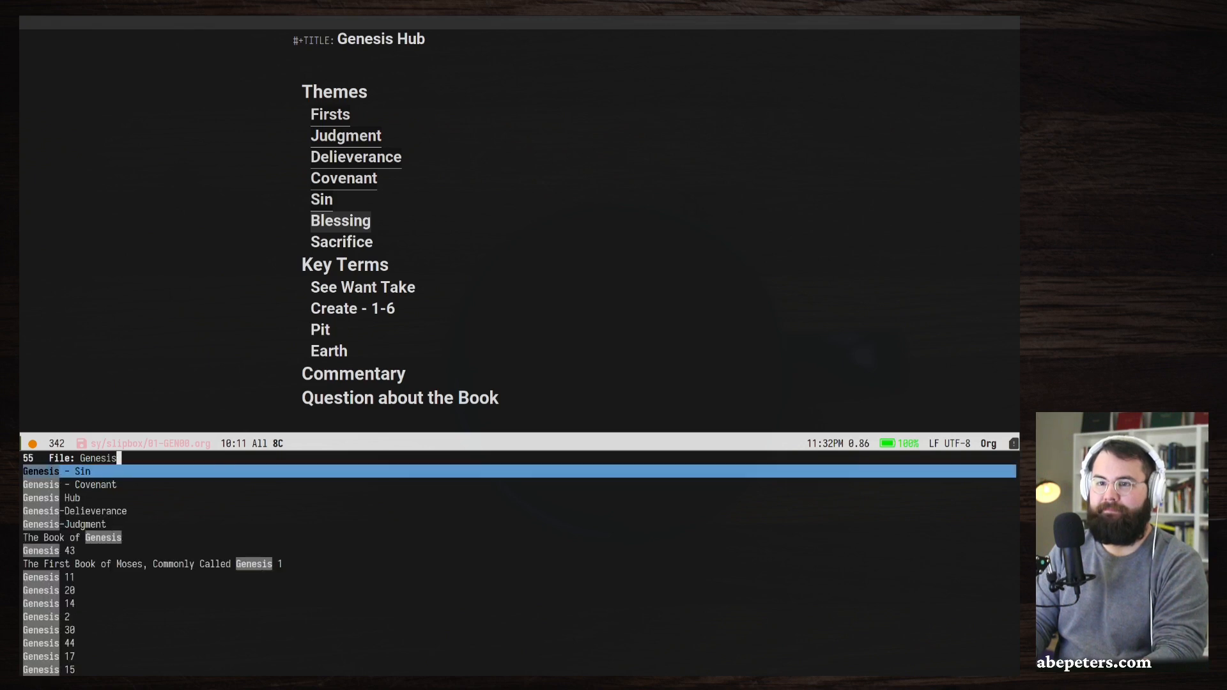
pyautogui.write(' -')
pyautogui.hotkey('ctrl', 'a')
pyautogui.hotkey('ctrl', 'k')
# Title the new linked note "Blessing" and finish its capture.
pyautogui.write('Blessing')
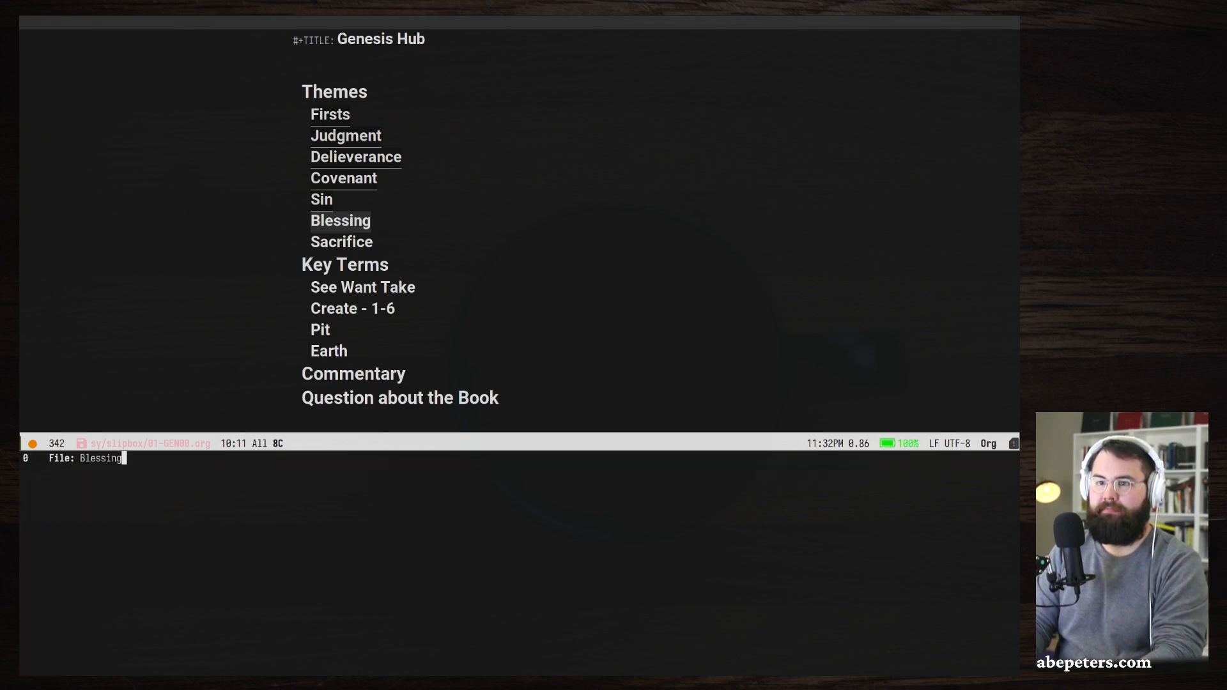
pyautogui.press('Return')
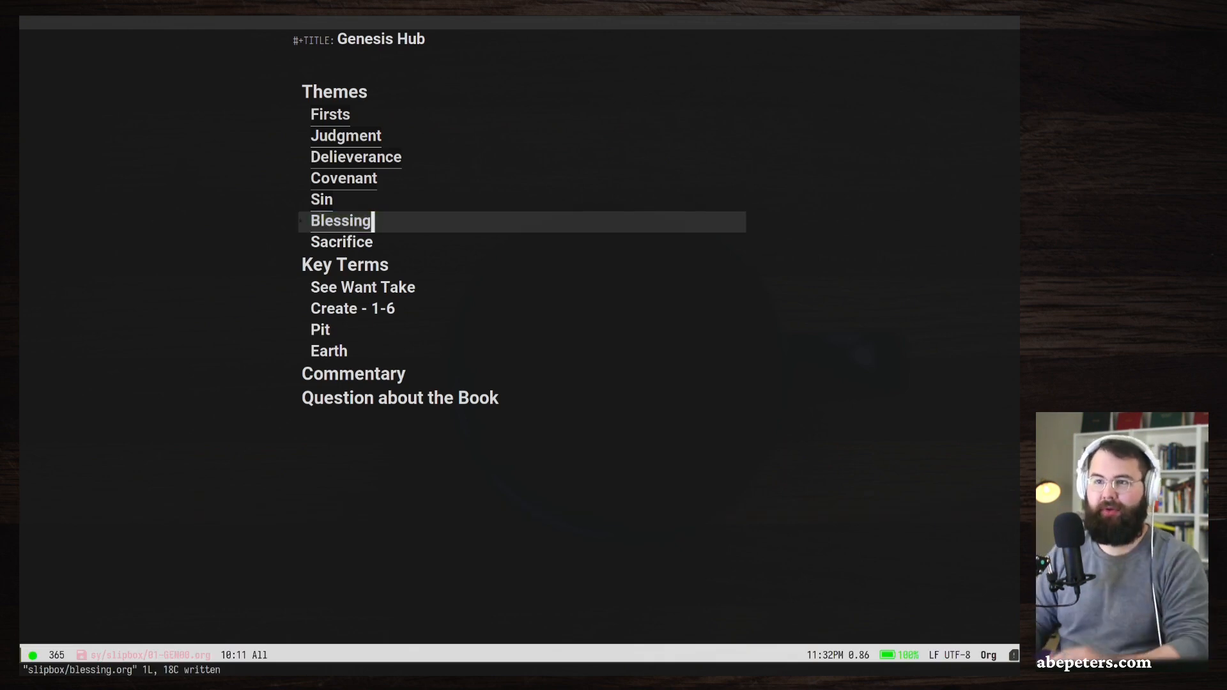
# Follow the Blessing and Sin links under Themes to view their notes, returning to the Genesis Hub note each time.
pyautogui.click(313, 220)
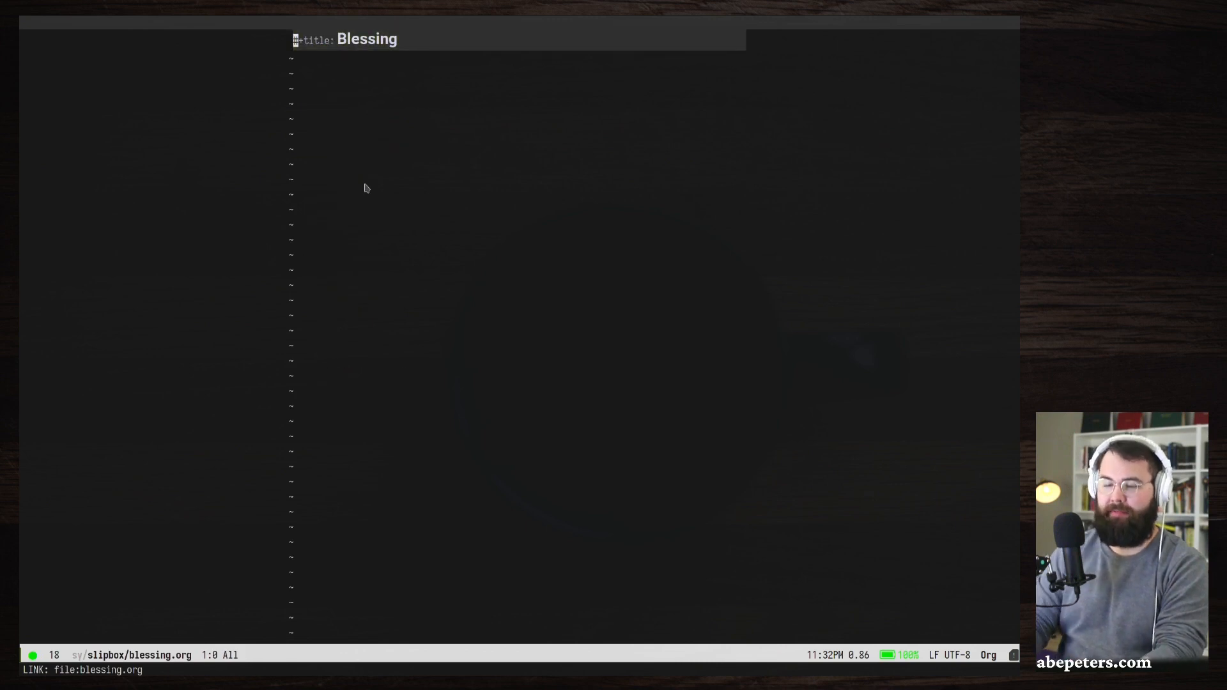
pyautogui.hotkey('ctrl', 'o')
pyautogui.press('k')
pyautogui.press('k')
pyautogui.press('j')
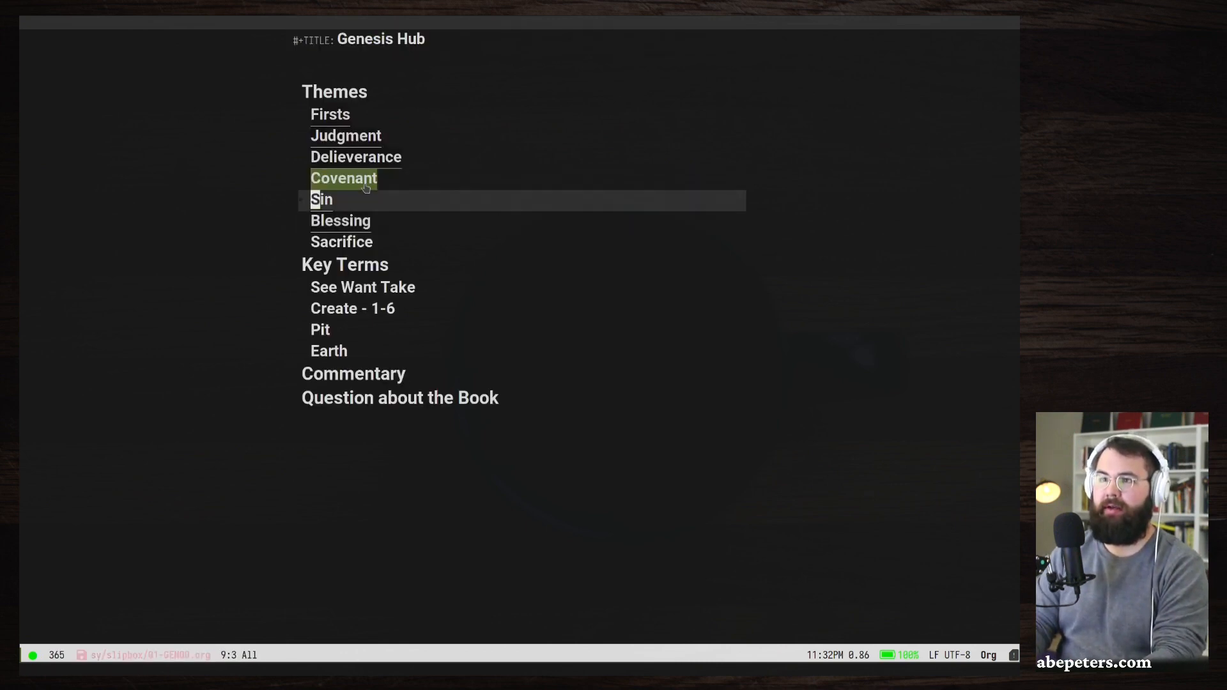
pyautogui.press('Return')
pyautogui.hotkey('ctrl', 'o')
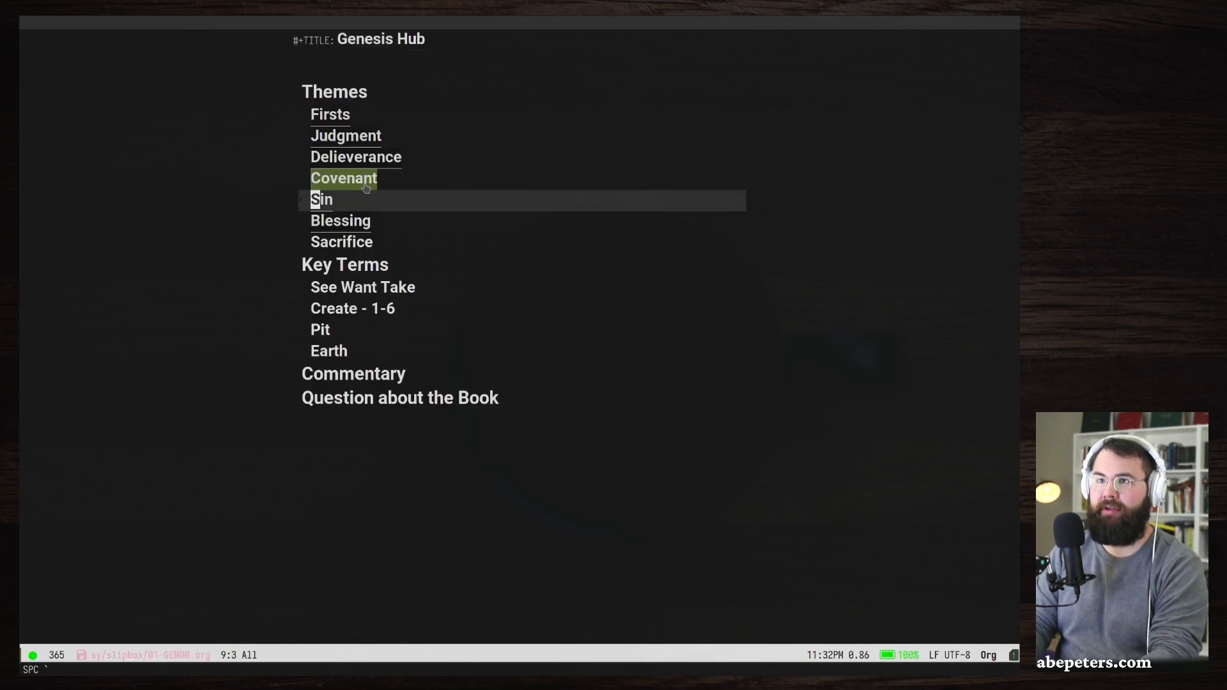
pyautogui.press('k')
pyautogui.press('Return')
pyautogui.press('space')
pyautogui.press('`')
pyautogui.press('j')
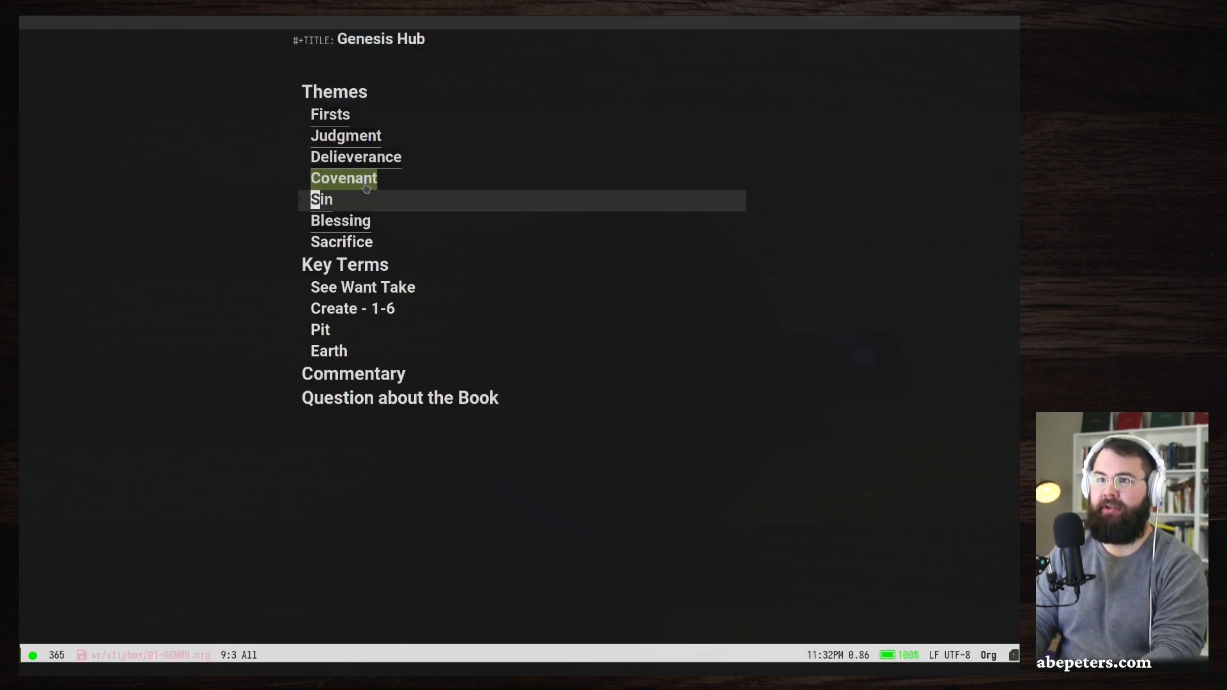
# Look through the Key Terms subheadings and the Commentary heading of the Genesis Hub note.
pyautogui.press('j')
pyautogui.press('j')
pyautogui.press('j')
pyautogui.press('j')
pyautogui.press('j')
pyautogui.press('j')
pyautogui.press('j')
pyautogui.press('k')
pyautogui.press('k')
pyautogui.press('k')
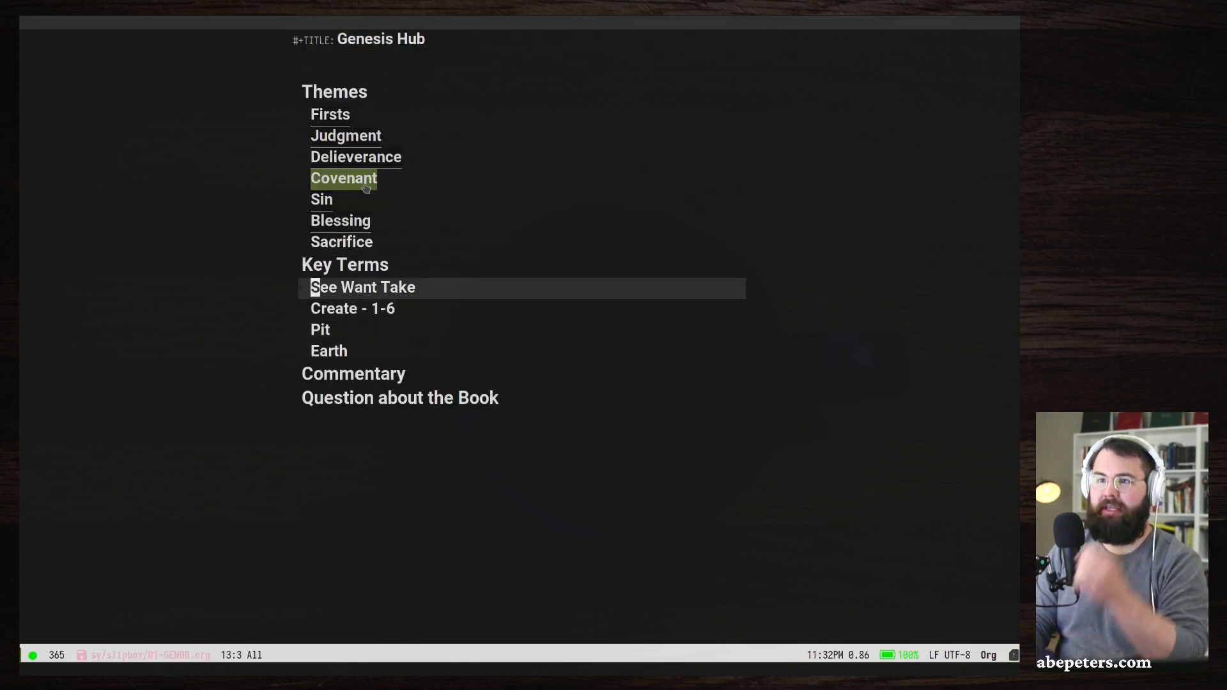
pyautogui.press('k')
pyautogui.press('k')
pyautogui.press('j')
pyautogui.press('j')
pyautogui.press('j')
pyautogui.press('j')
pyautogui.press('j')
pyautogui.press('j')
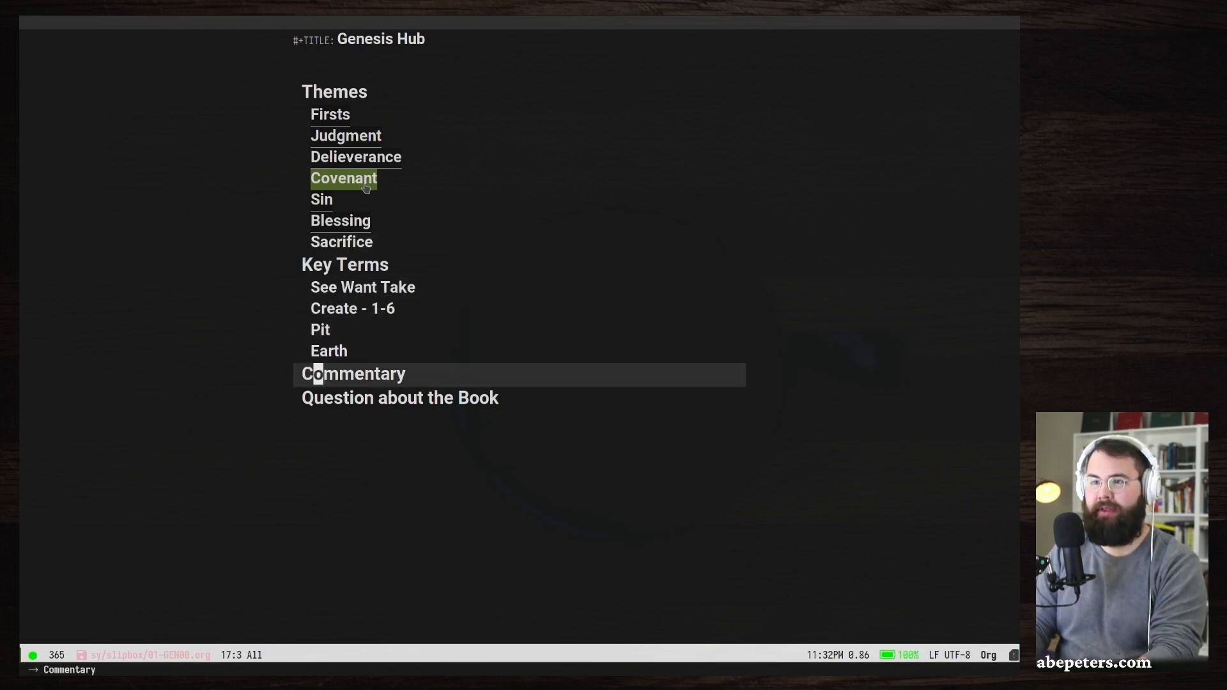
pyautogui.press('j')
pyautogui.press('k')
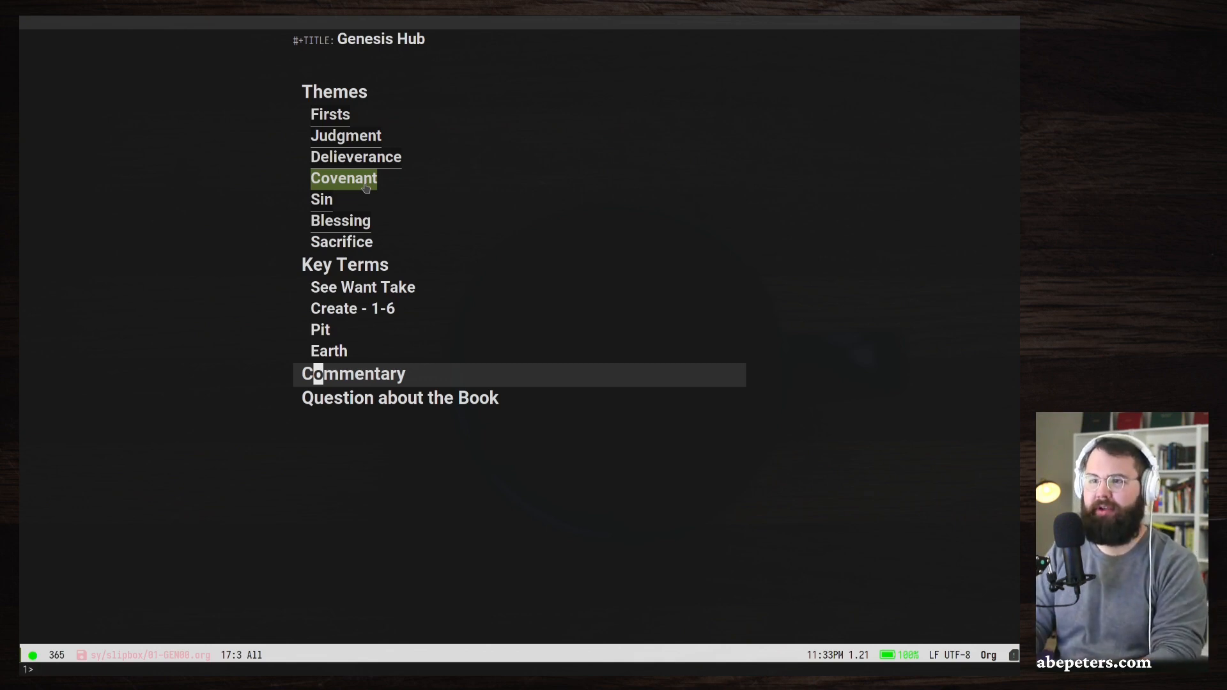
# Add the numbered item "1. How does Chapter 1 and 2 relate to the rest of the Book" under Question about the Book and save the note.
pyautogui.press('j')
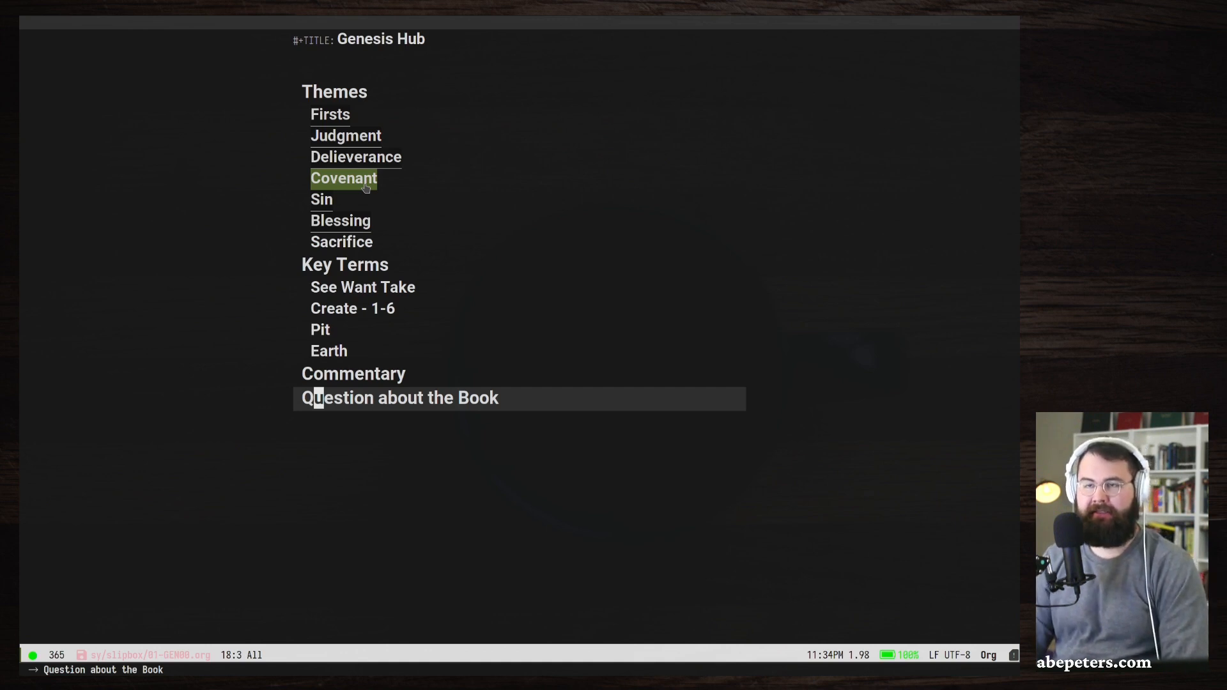
pyautogui.write('o')
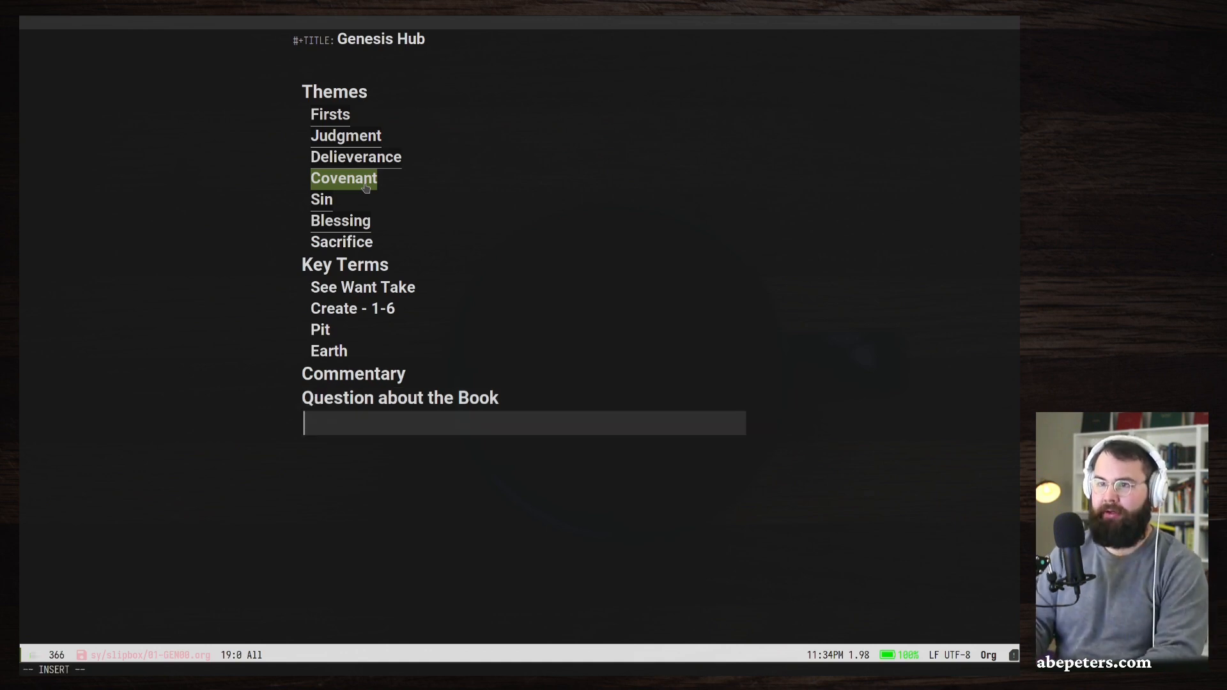
pyautogui.write('1. How')
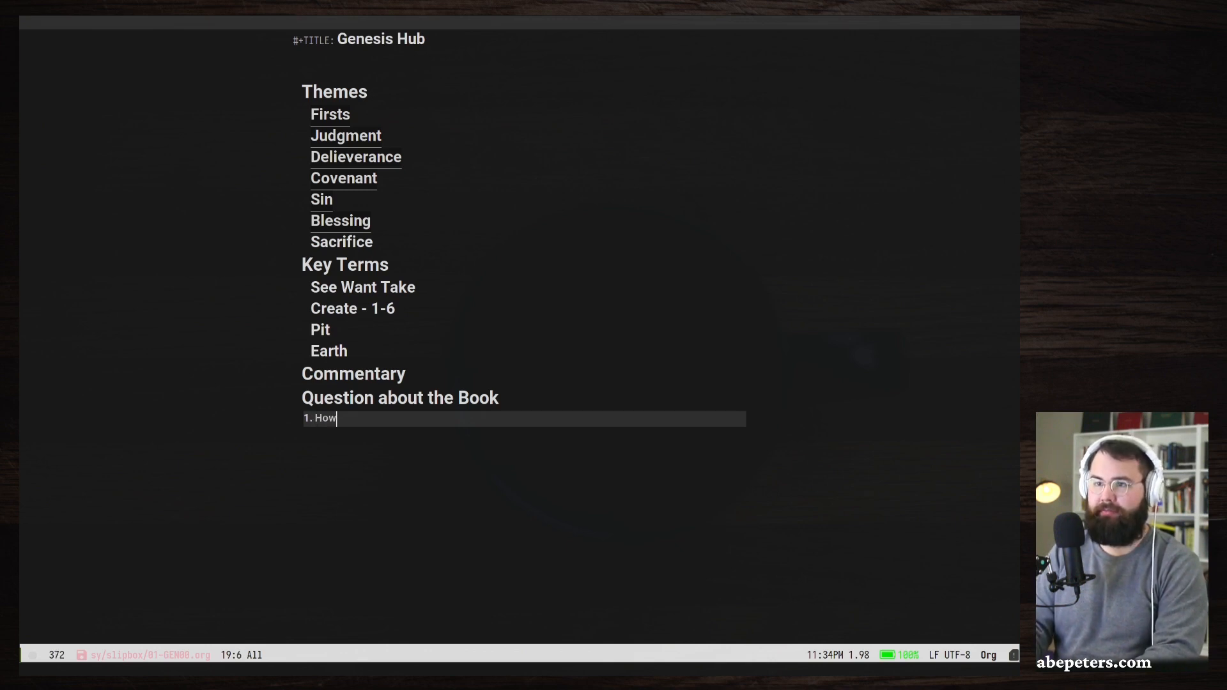
pyautogui.write(' does Cha')
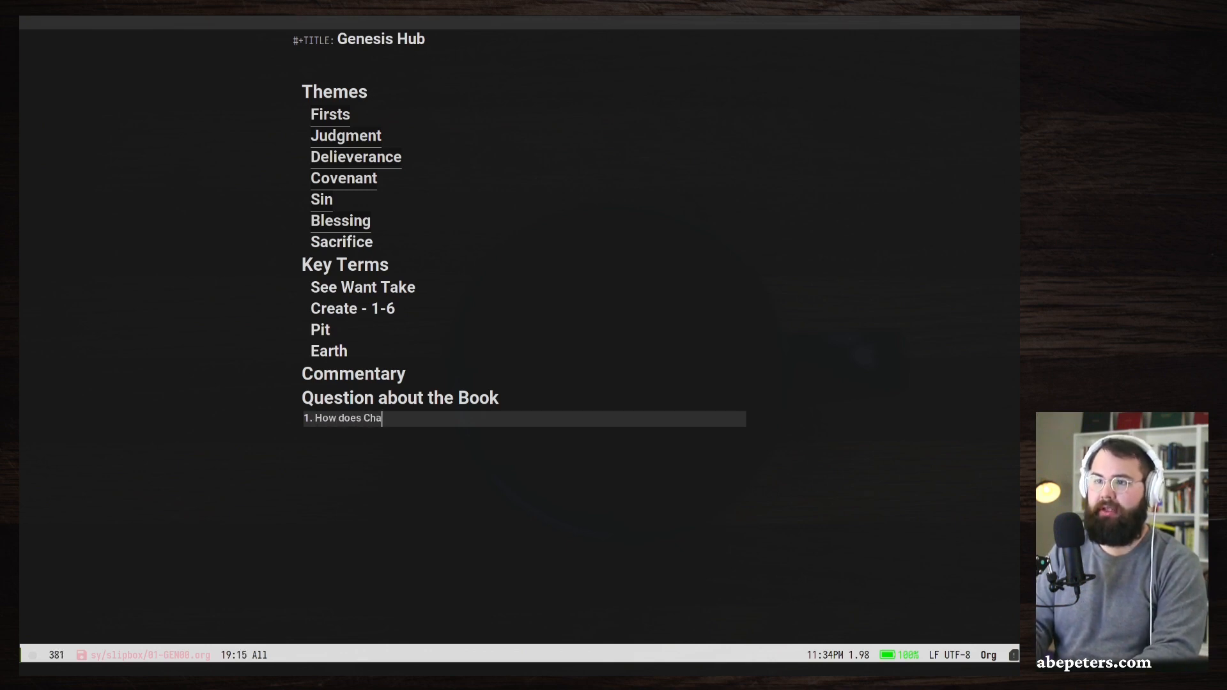
pyautogui.write('pter 1 and 2')
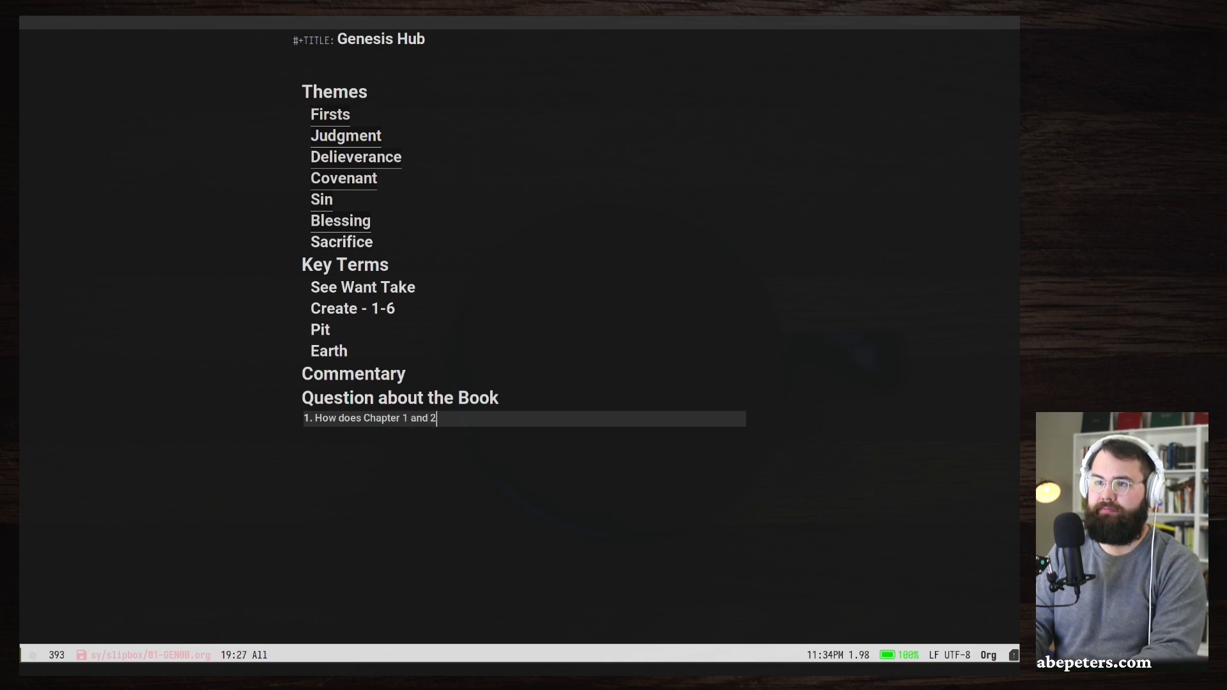
pyautogui.write(' relate to the rt')
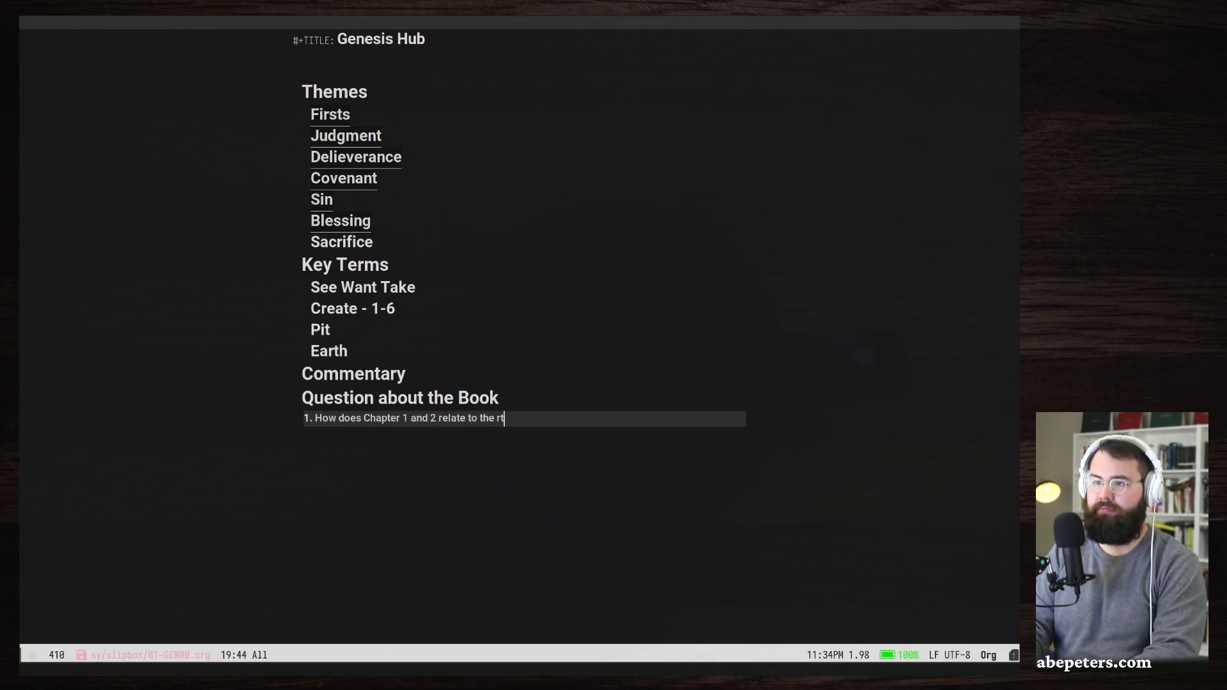
pyautogui.press('BackSpace')
pyautogui.write('est of the BO')
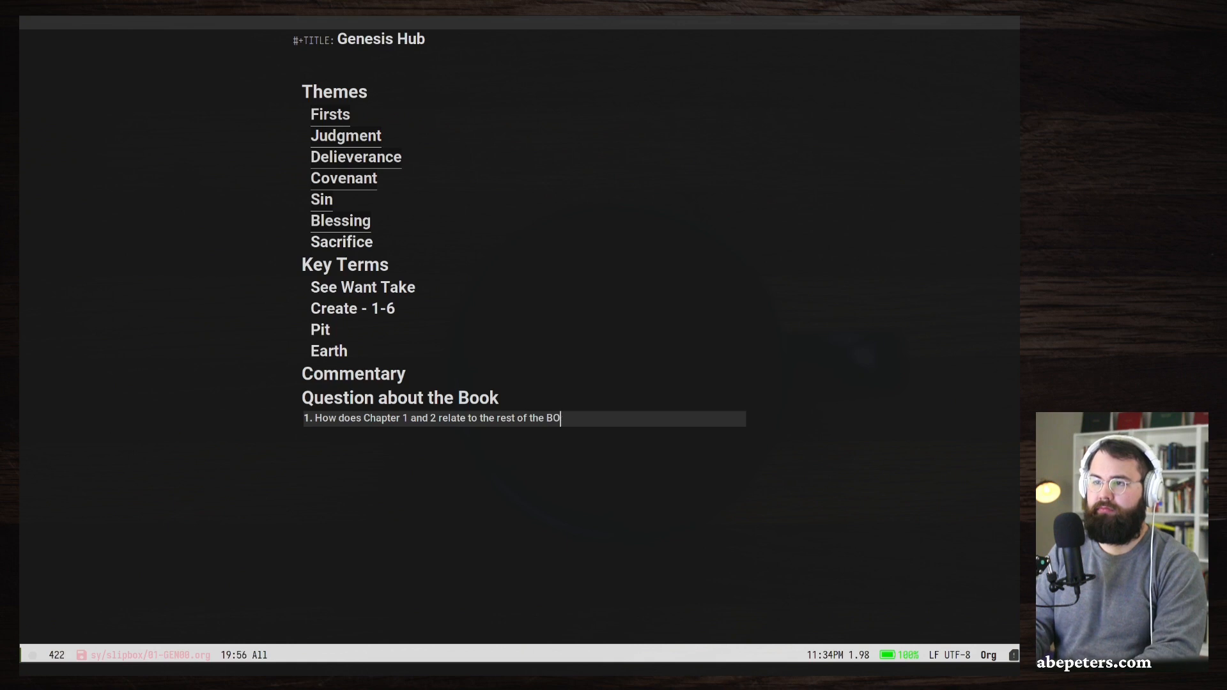
pyautogui.press('BackSpace')
pyautogui.write('ook')
pyautogui.press('Escape')
pyautogui.write('fs')
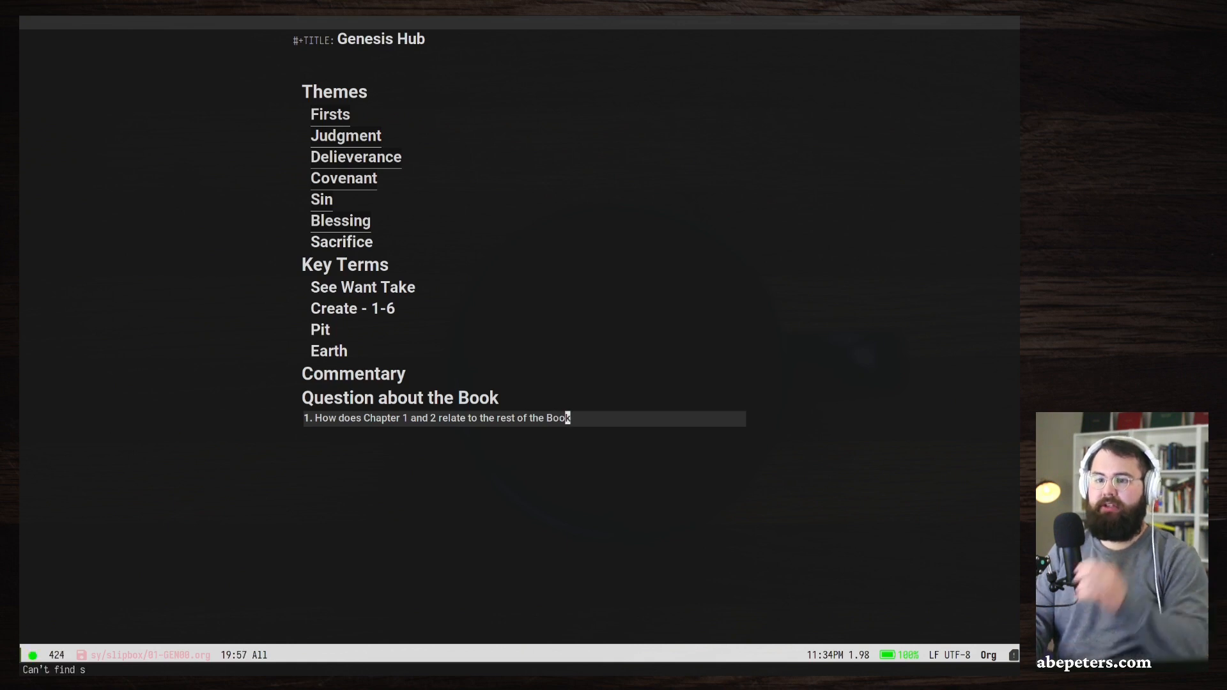
pyautogui.write(':w')
pyautogui.press('Return')
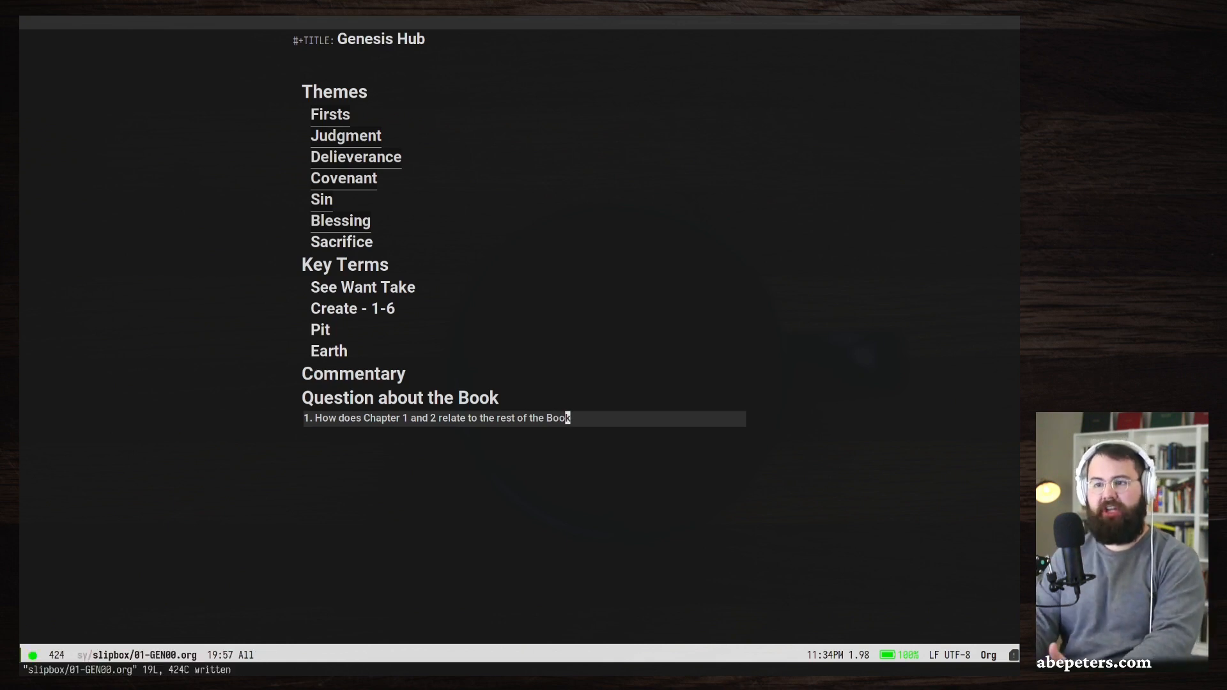
pyautogui.hotkey('shift', 'a')
pyautogui.write('S')
pyautogui.press('Up')
pyautogui.press('BackSpace')
pyautogui.press('BackSpace')
pyautogui.write('j')
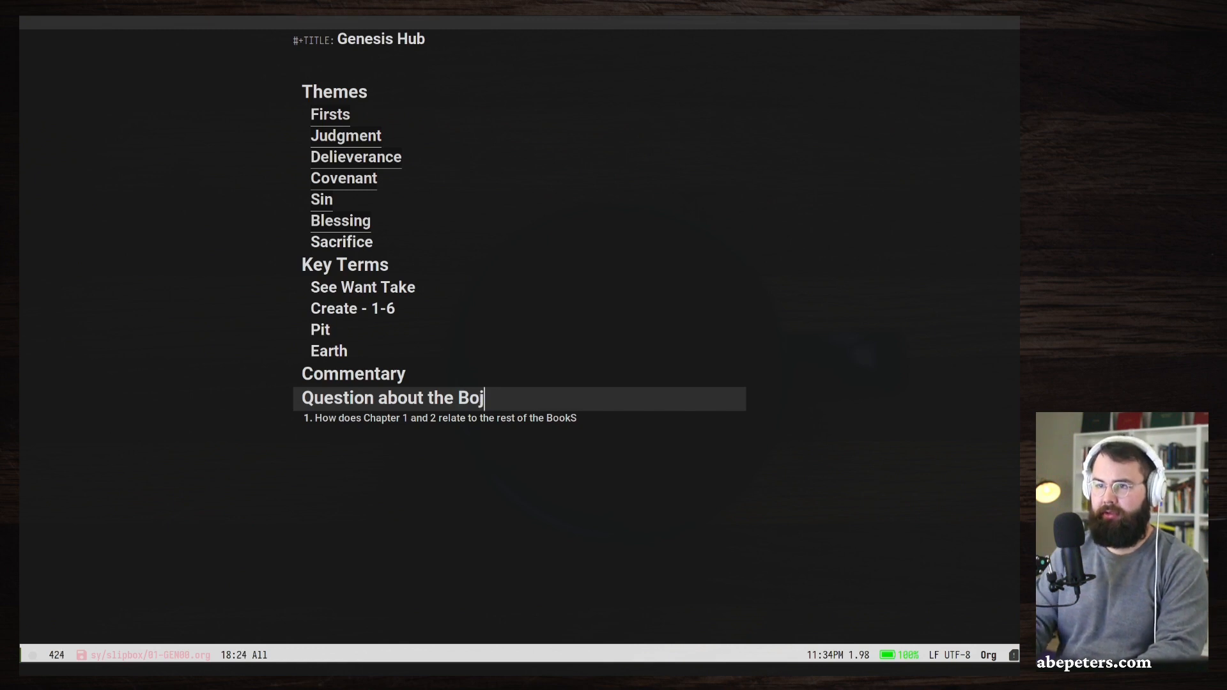
pyautogui.press('Escape')
pyautogui.press('u')
pyautogui.press('j')
pyautogui.hotkey('shift', 'a')
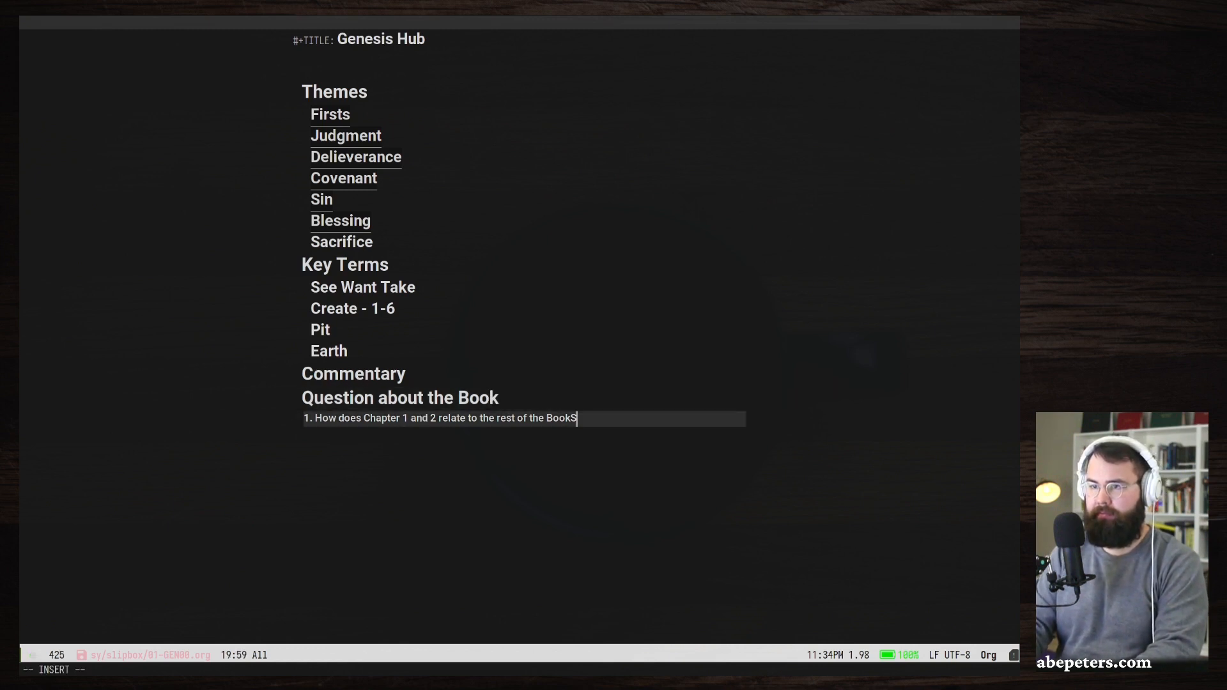
pyautogui.press('BackSpace')
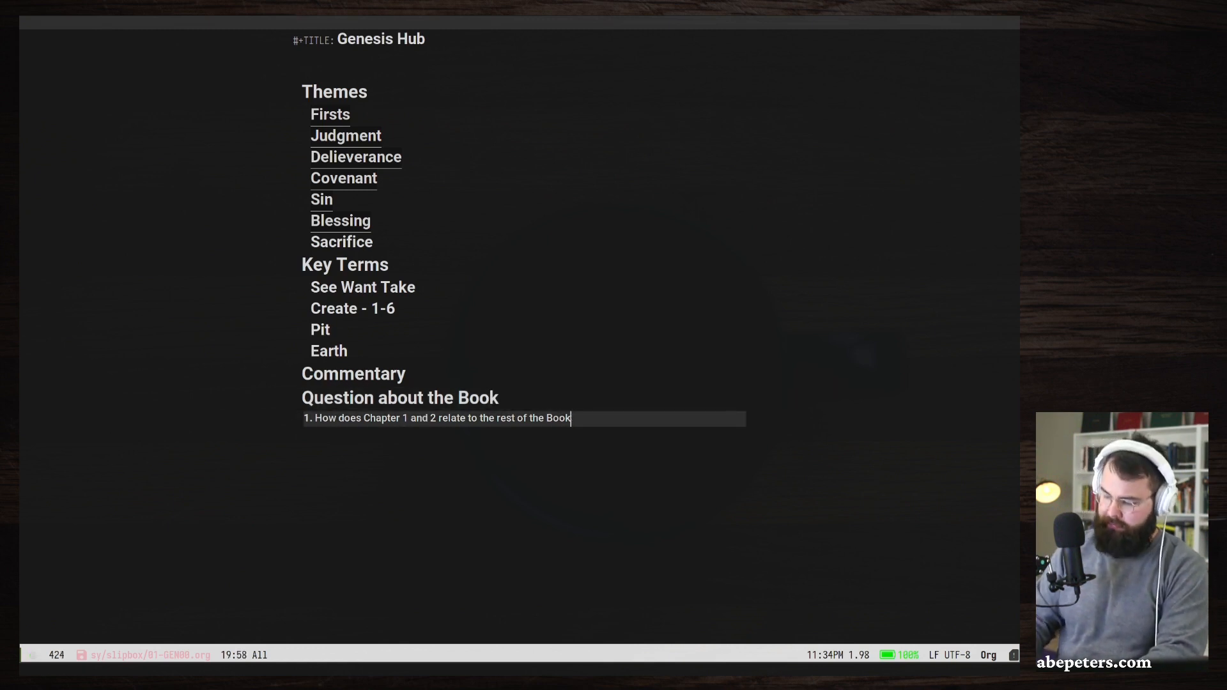
# End the numbered question under Question about the Book with a question mark.
pyautogui.write('?')
pyautogui.press('Escape')
pyautogui.press('f')
pyautogui.press('s')
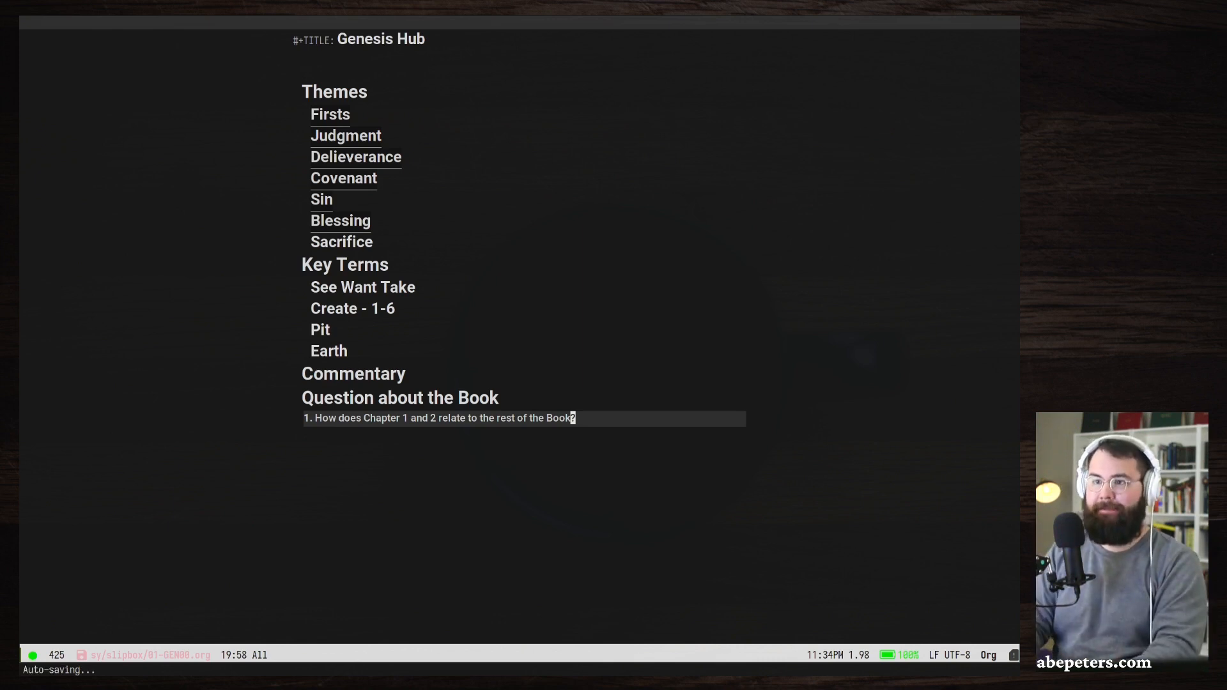
pyautogui.press('k')
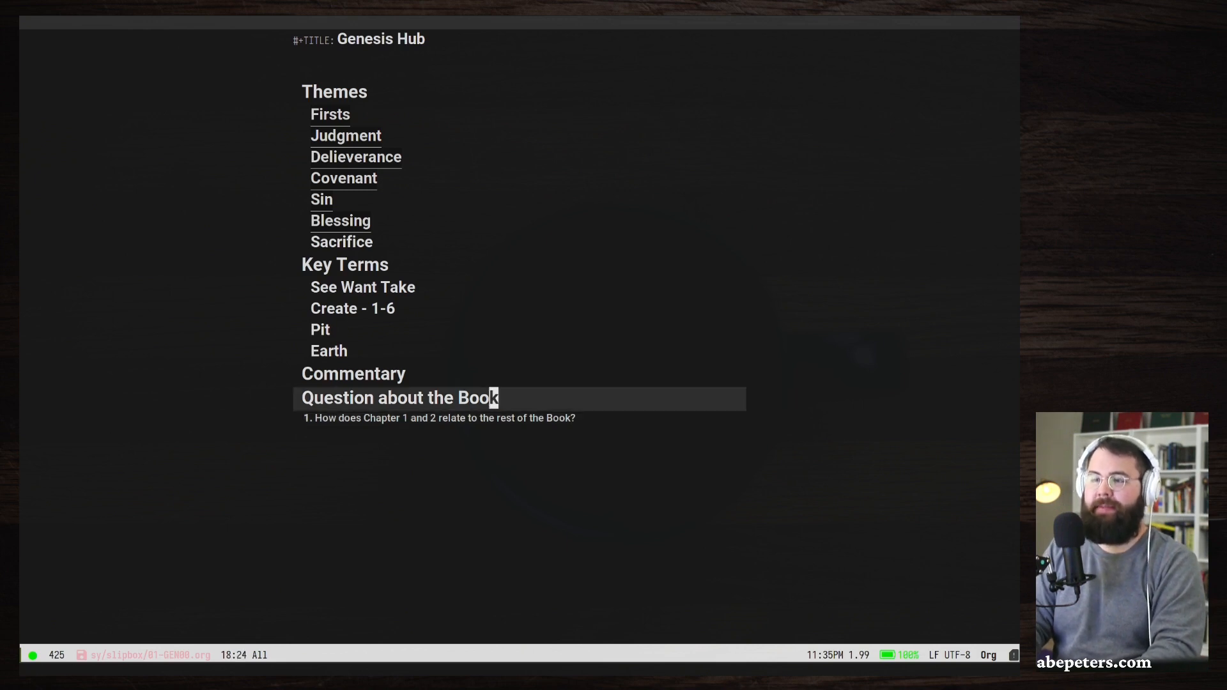
# Split the Genesis Hub view into two side-by-side windows and switch to the second one.
pyautogui.press('j')
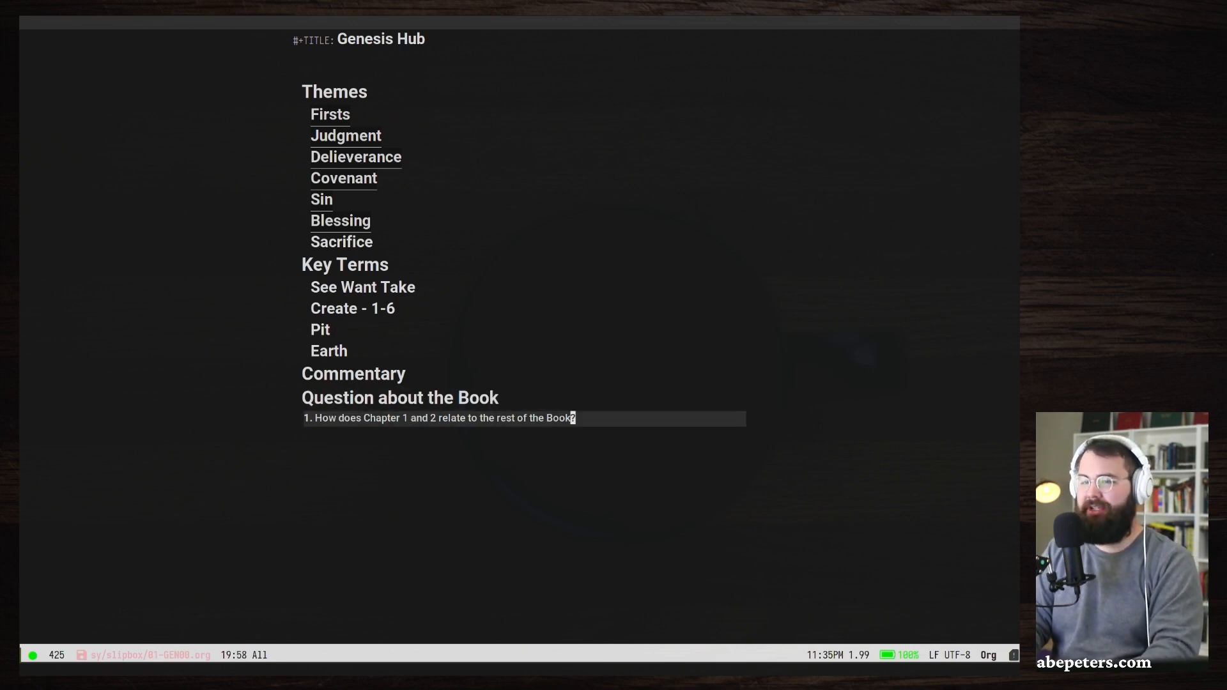
pyautogui.press('j')
pyautogui.press('k')
pyautogui.press('k')
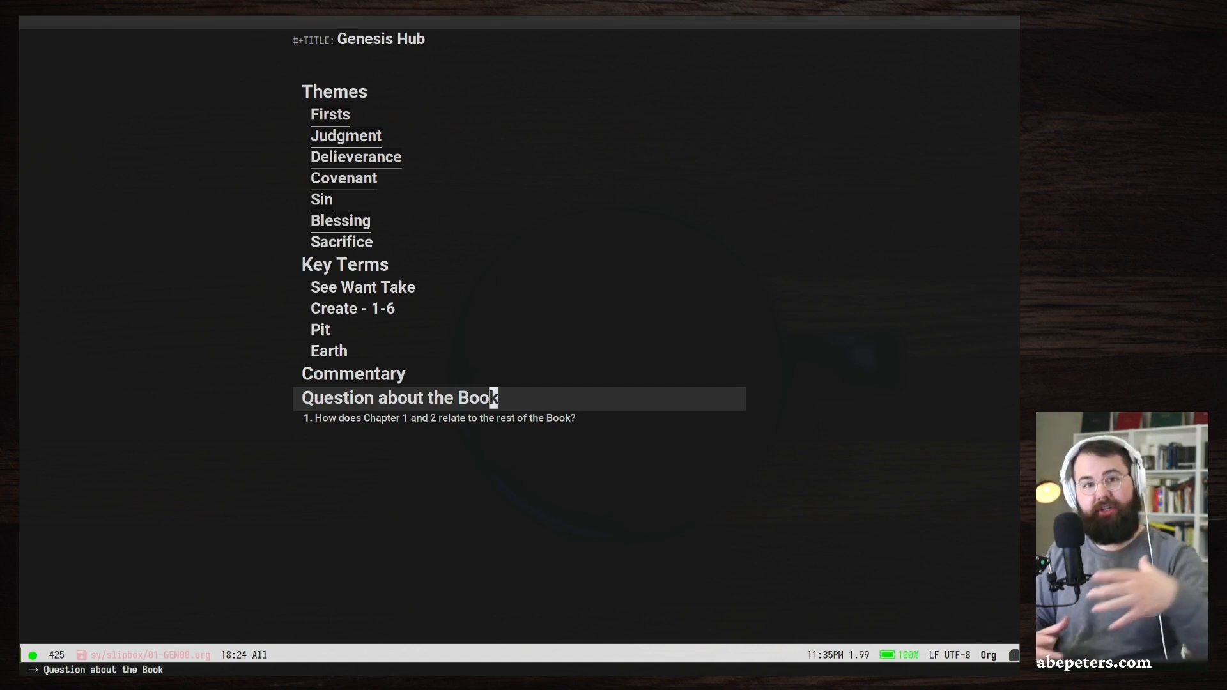
pyautogui.hotkey('ctrl', 'x')
pyautogui.press('3')
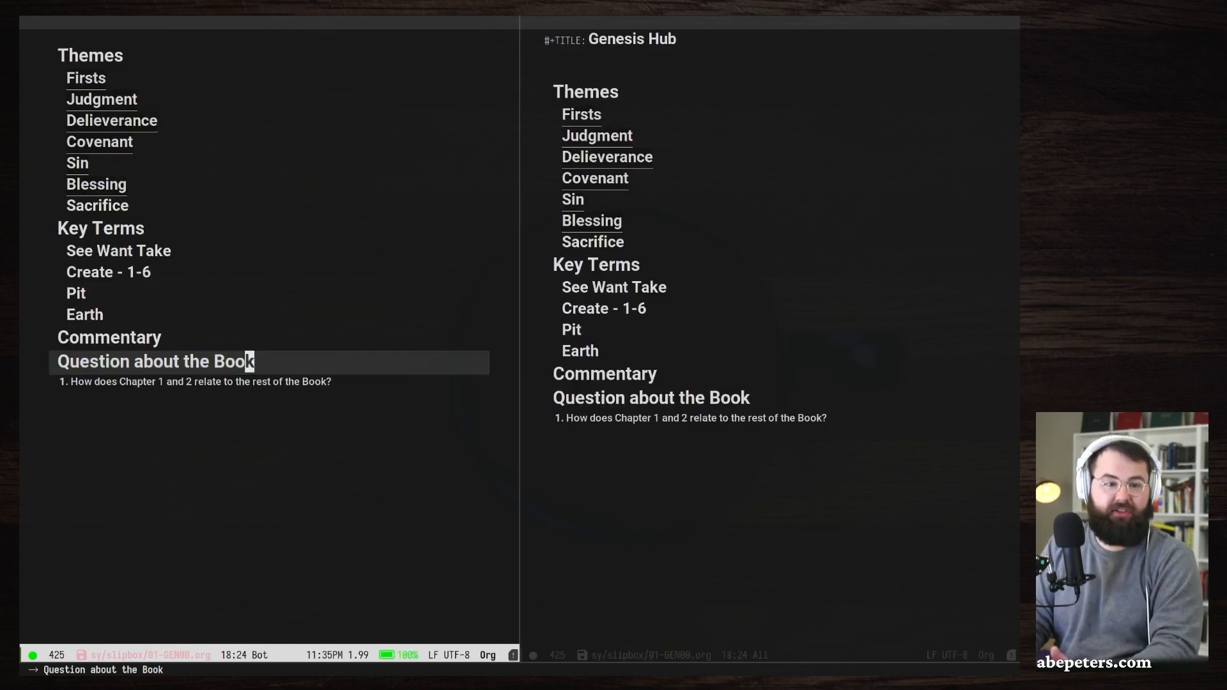
pyautogui.hotkey('ctrl', 'x')
pyautogui.press('o')
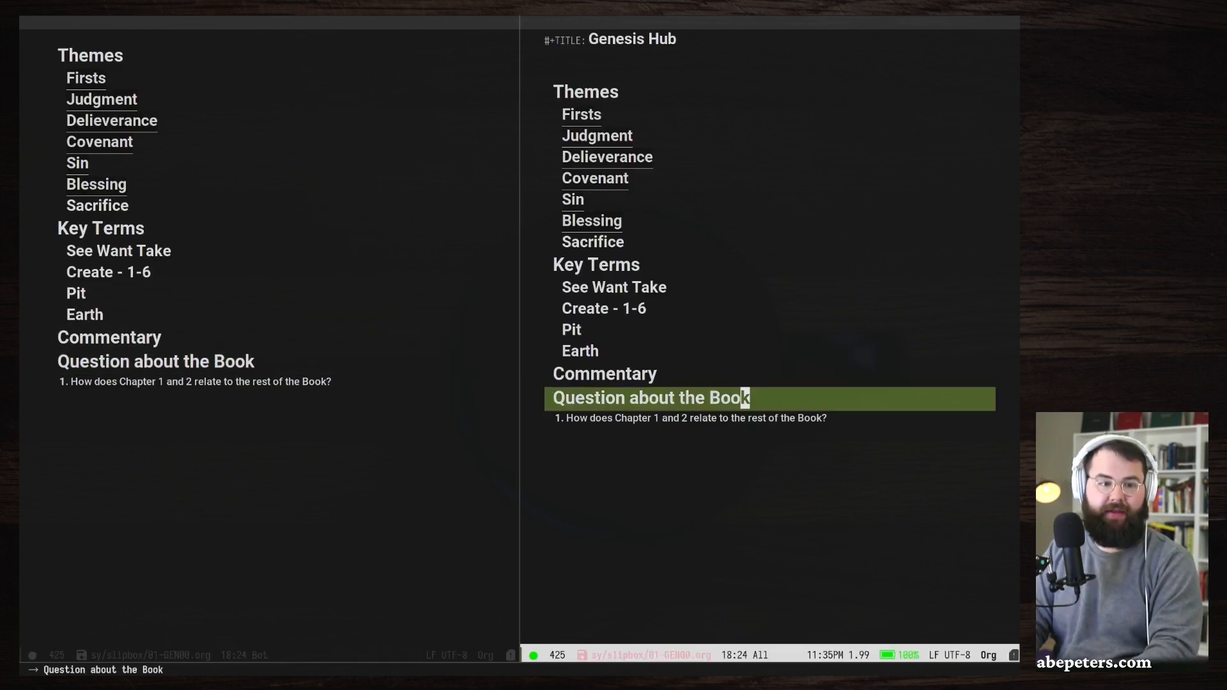
pyautogui.hotkey('ctrl', 'h')
pyautogui.press('w')
pyautogui.hotkey('ctrl', 'g')
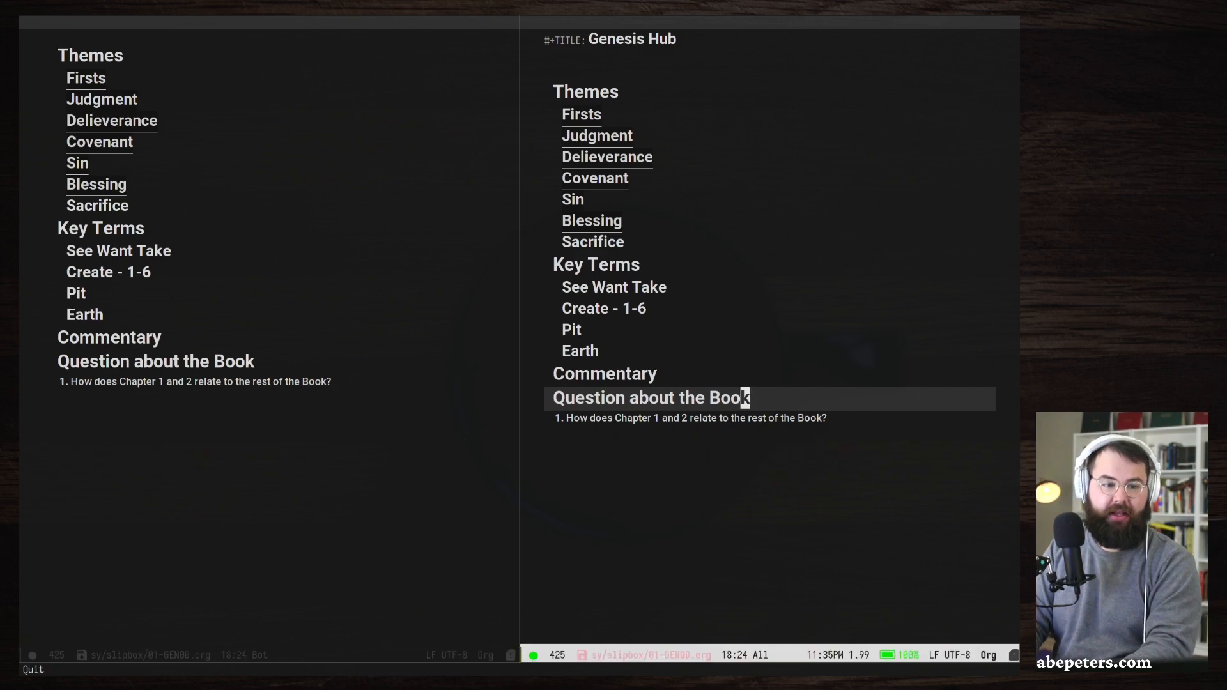
pyautogui.press('j')
pyautogui.press('space')
pyautogui.press('space')
pyautogui.hotkey('ctrl', 'g')
pyautogui.hotkey('ctrl', 'x')
pyautogui.press('o')
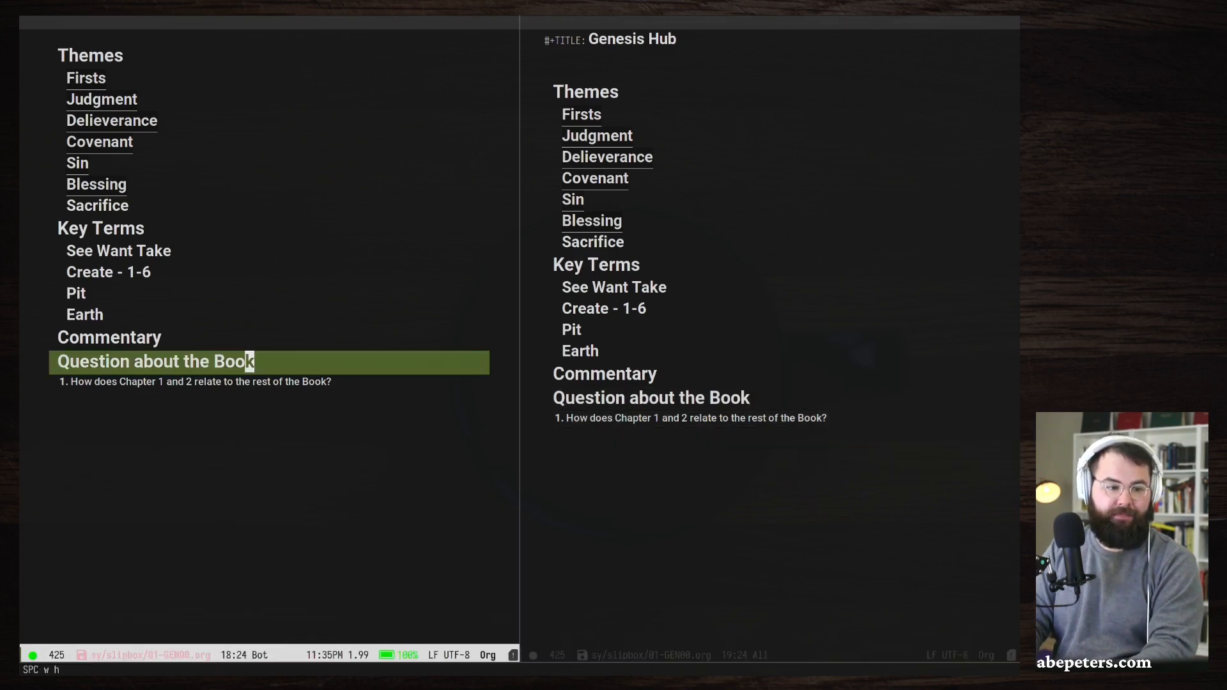
pyautogui.hotkey('ctrl', 'x')
pyautogui.press('o')
# Show the command log buffer in its own window beside the Genesis Hub note.
pyautogui.hotkey('alt', 'x')
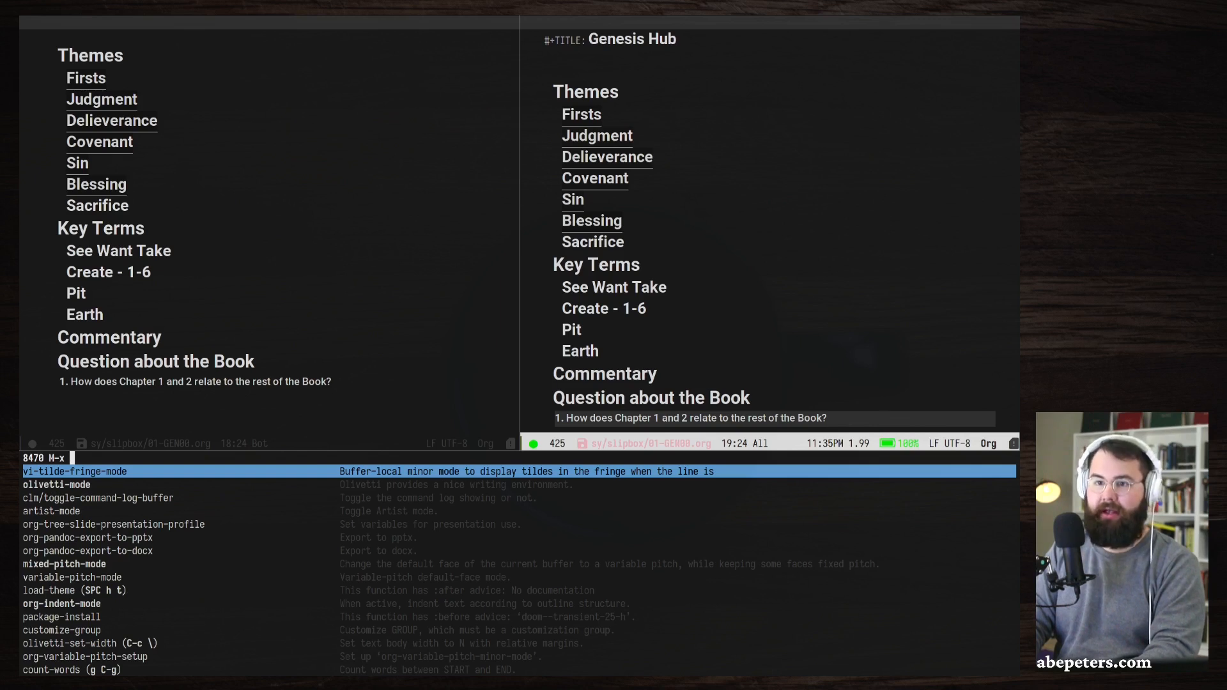
pyautogui.press('Down')
pyautogui.press('Down')
pyautogui.press('Return')
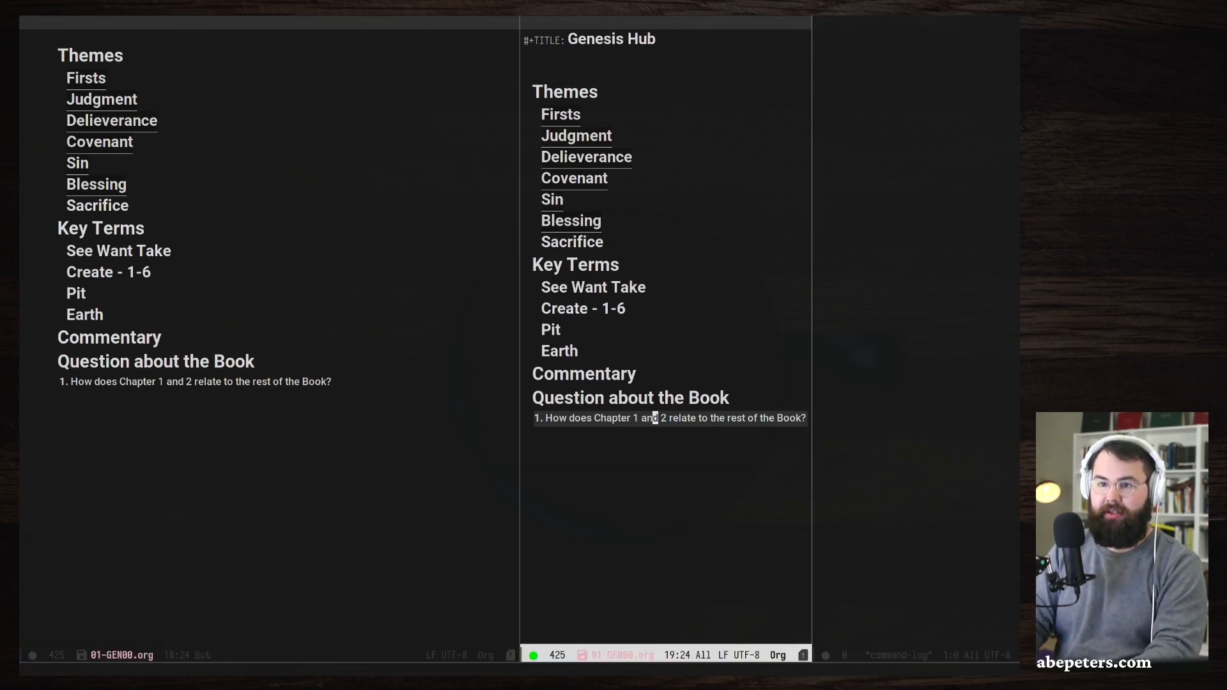
# Open a new line below the numbered question under Question about the Book.
pyautogui.press('k')
pyautogui.press('j')
pyautogui.press('o')
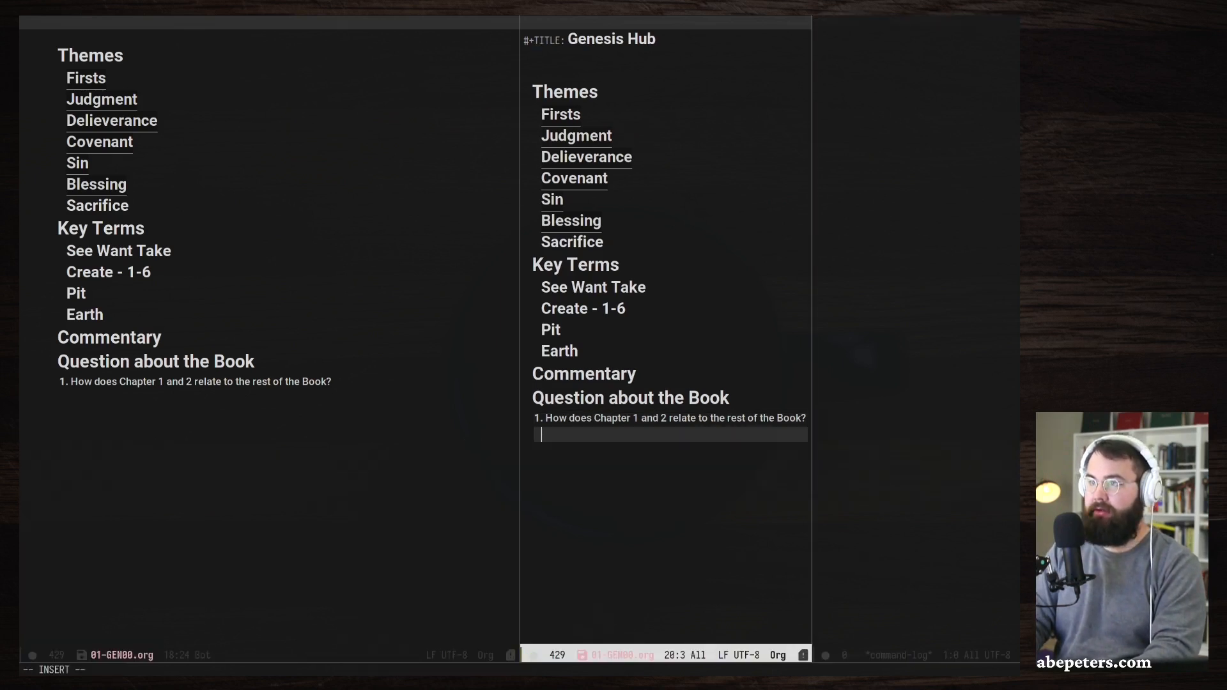
# Toggle the command log buffer off and back on.
pyautogui.hotkey('alt', 'x')
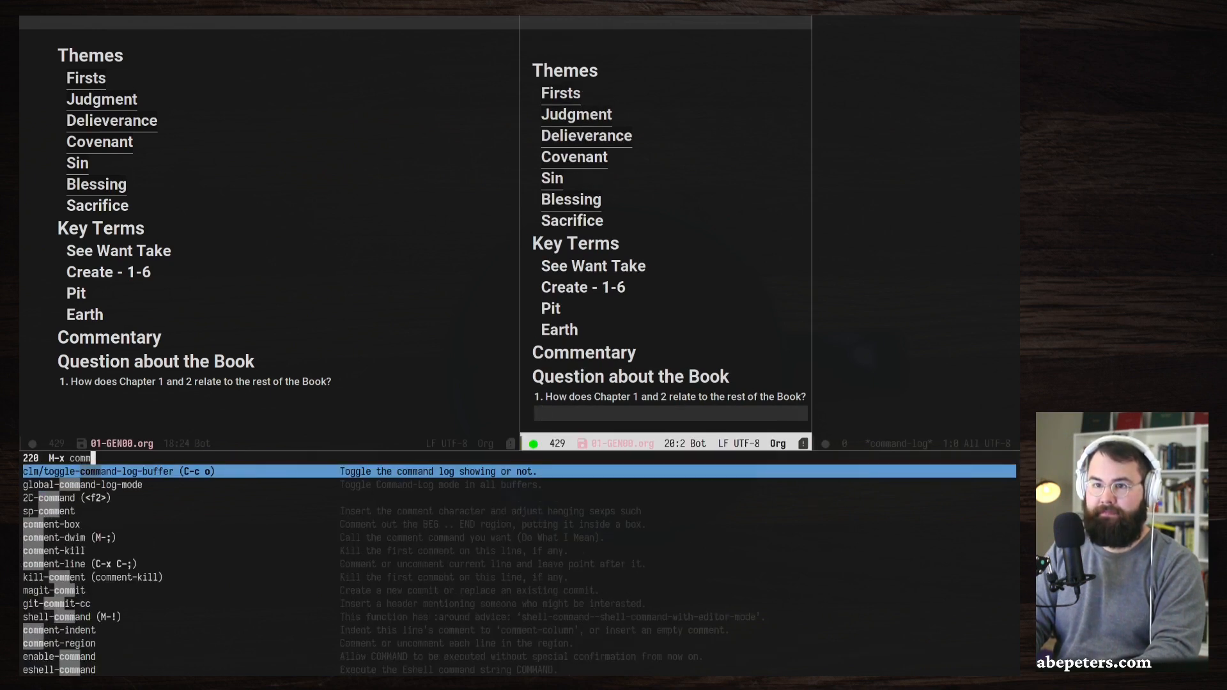
pyautogui.press('Return')
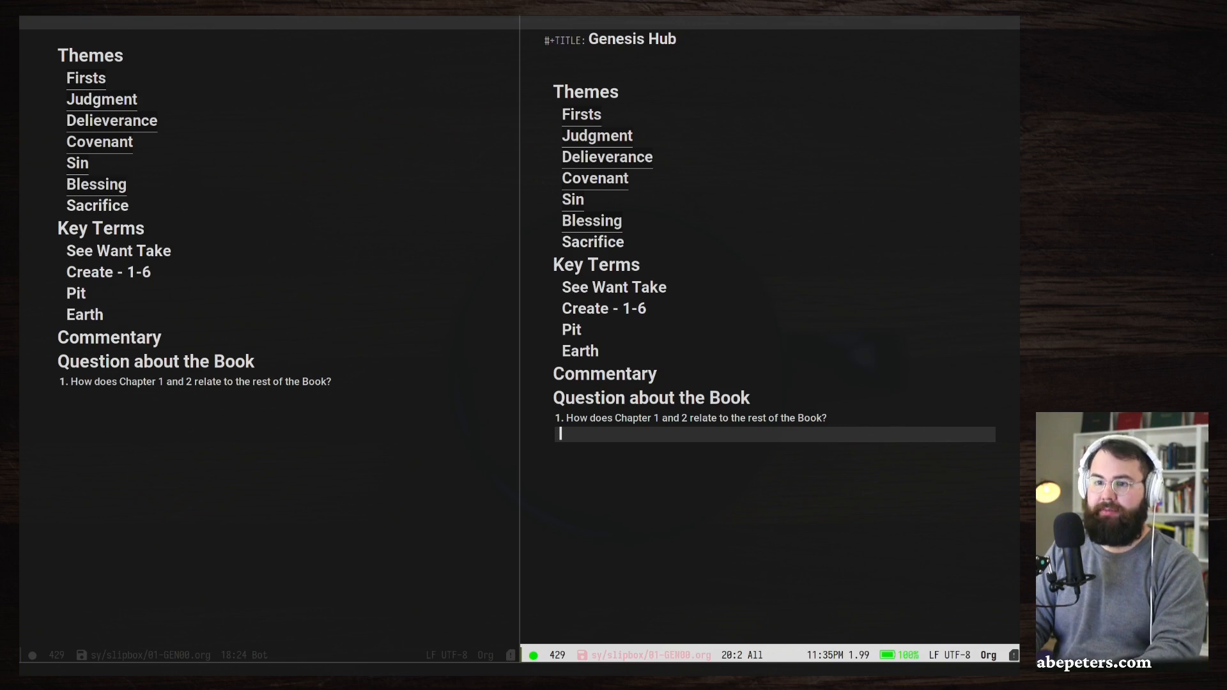
pyautogui.hotkey('ctrl', 'x')
pyautogui.press('r')
pyautogui.press('b')
pyautogui.hotkey('ctrl', 'g')
pyautogui.hotkey('alt', 'x')
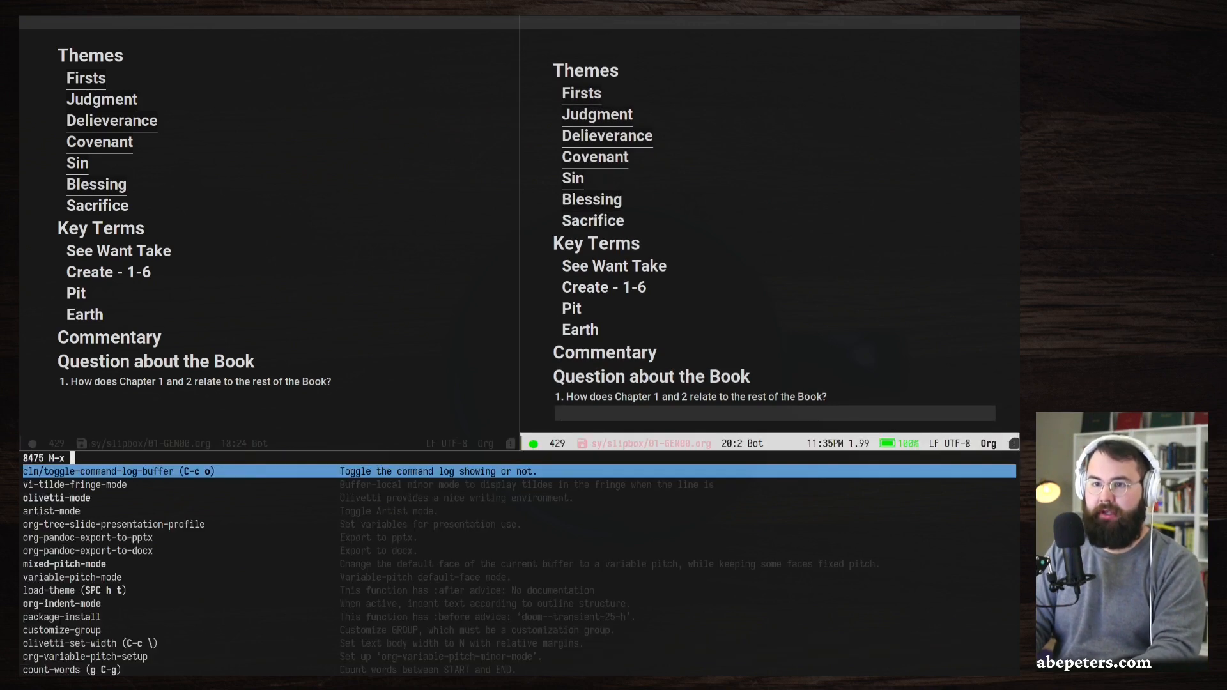
pyautogui.press('Return')
pyautogui.press('Up')
pyautogui.press('Down')
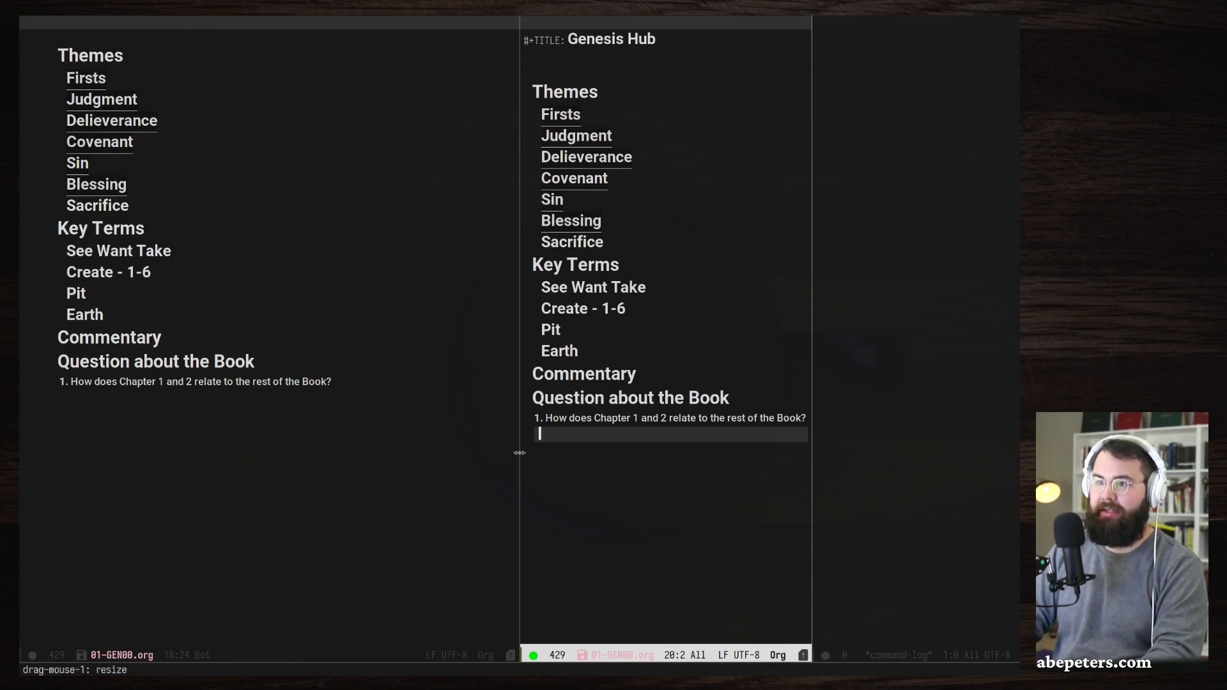
# Widen the middle Genesis Hub window by shifting its boundary with the first window, and place the cursor below the question.
pyautogui.moveTo(519, 453); pyautogui.dragTo(395, 454)
pyautogui.click(496, 480)
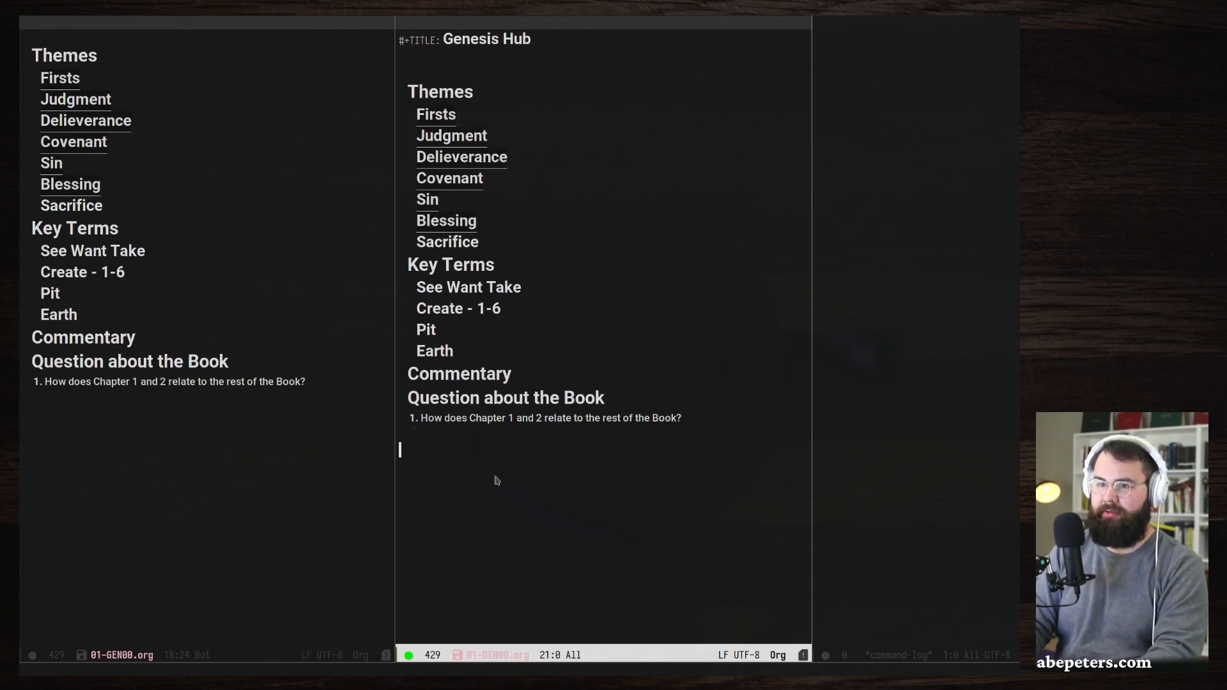
pyautogui.hotkey('ctrl', 'c')
pyautogui.press('n')
pyautogui.press('f')
pyautogui.press('Return')
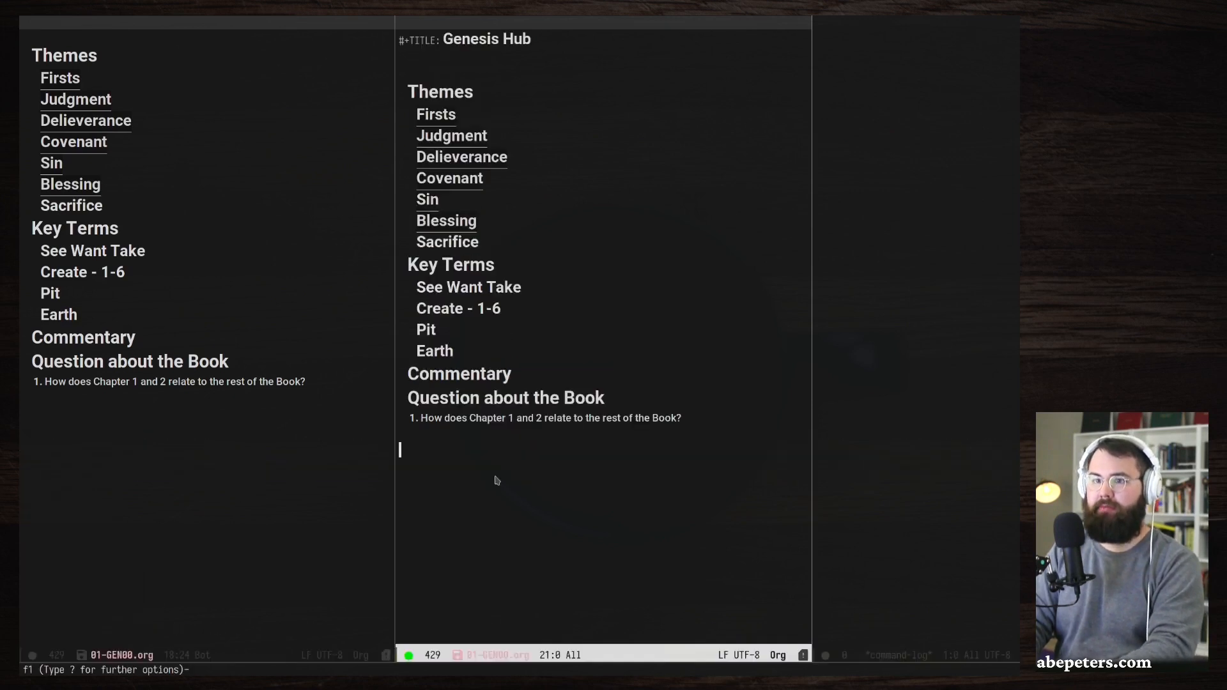
# Turn on global-command-log-mode so that commands from all buffers are logged.
pyautogui.press('space')
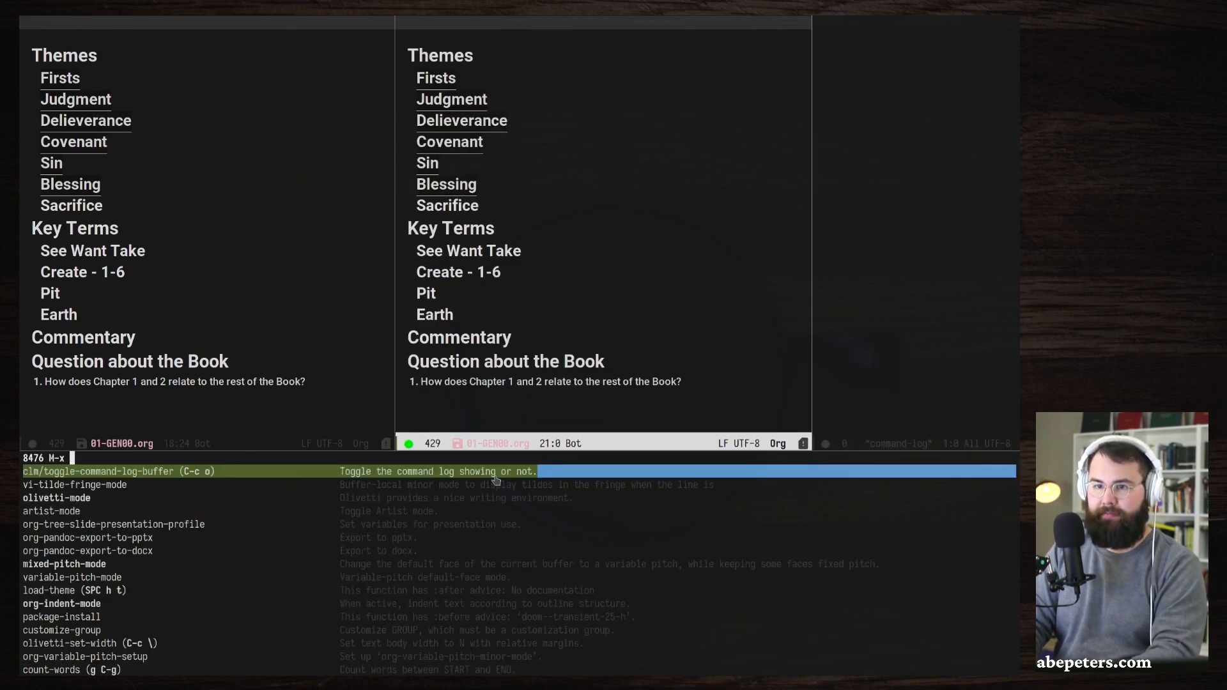
pyautogui.write('command')
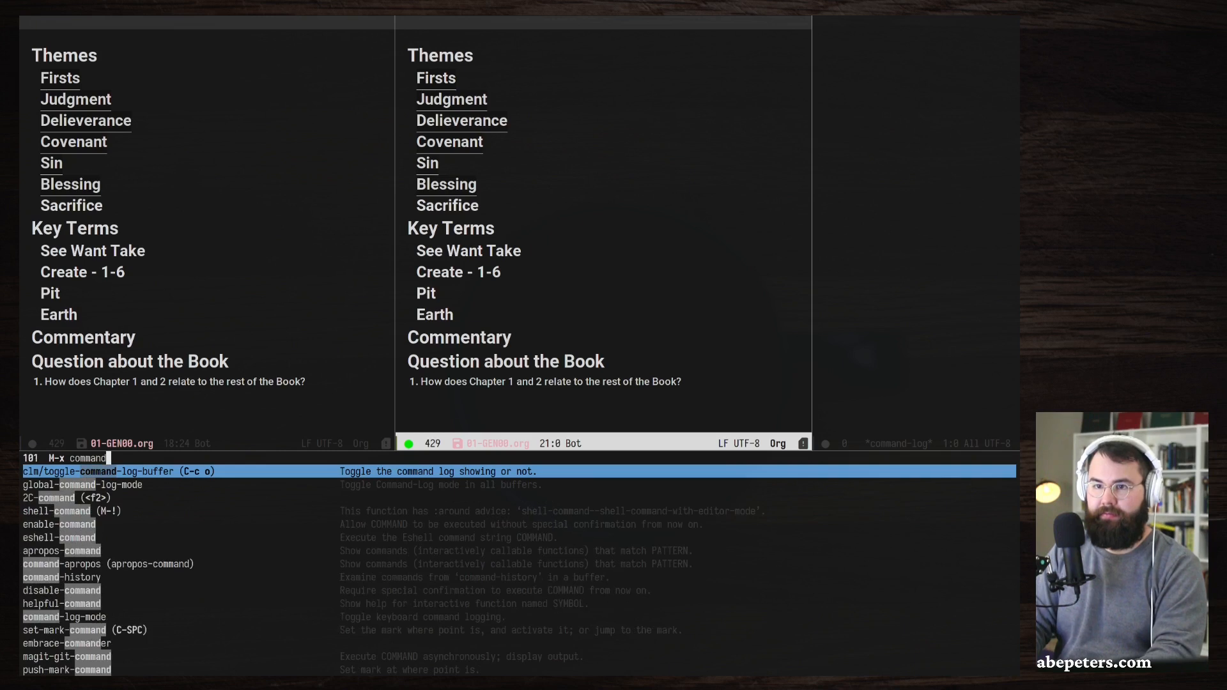
pyautogui.press('Down')
pyautogui.press('Return')
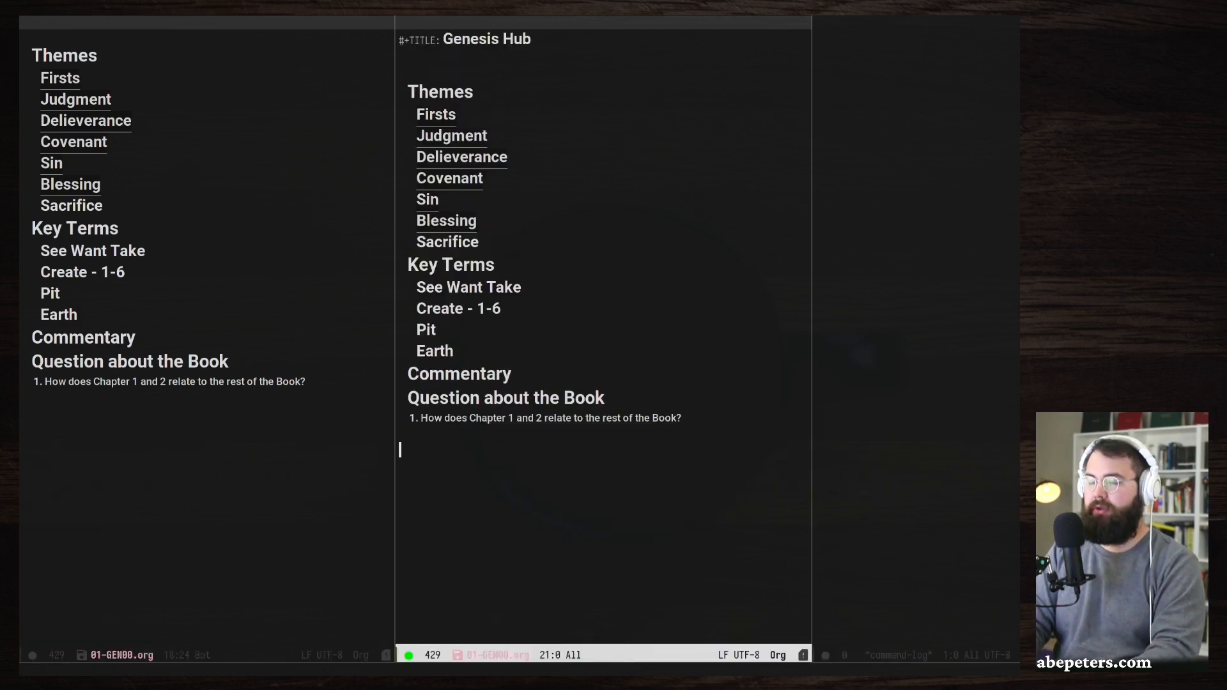
pyautogui.press('space')
pyautogui.press('space')
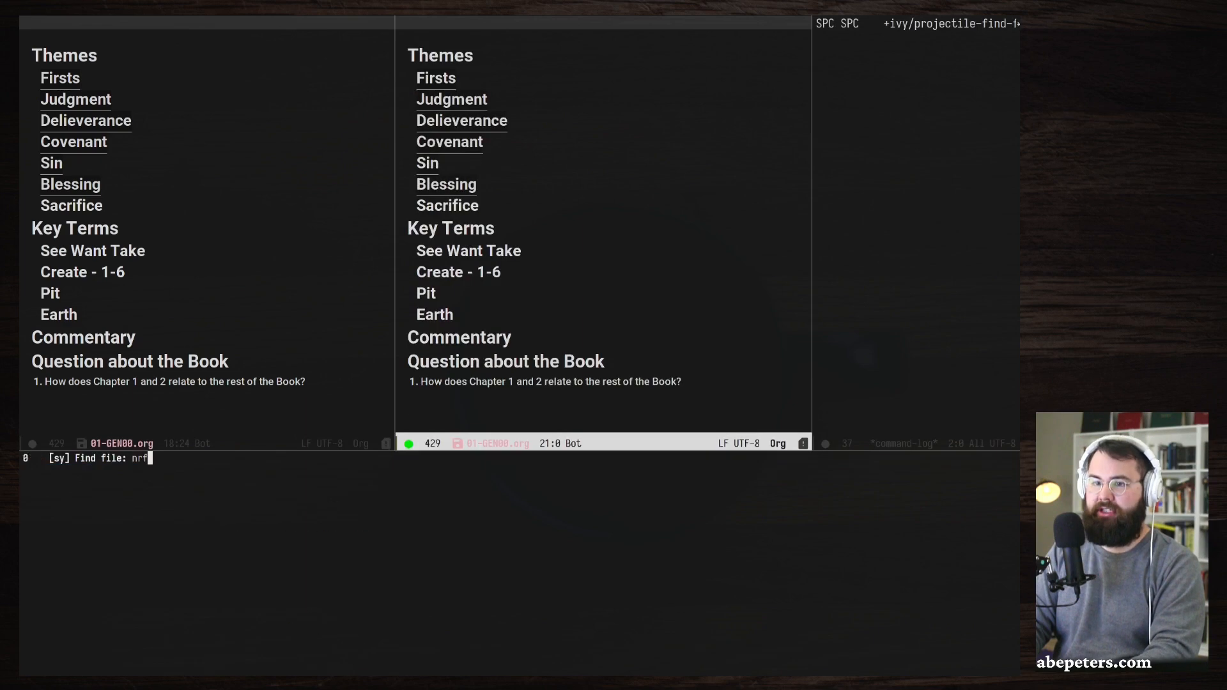
pyautogui.press('Escape')
pyautogui.press('Escape')
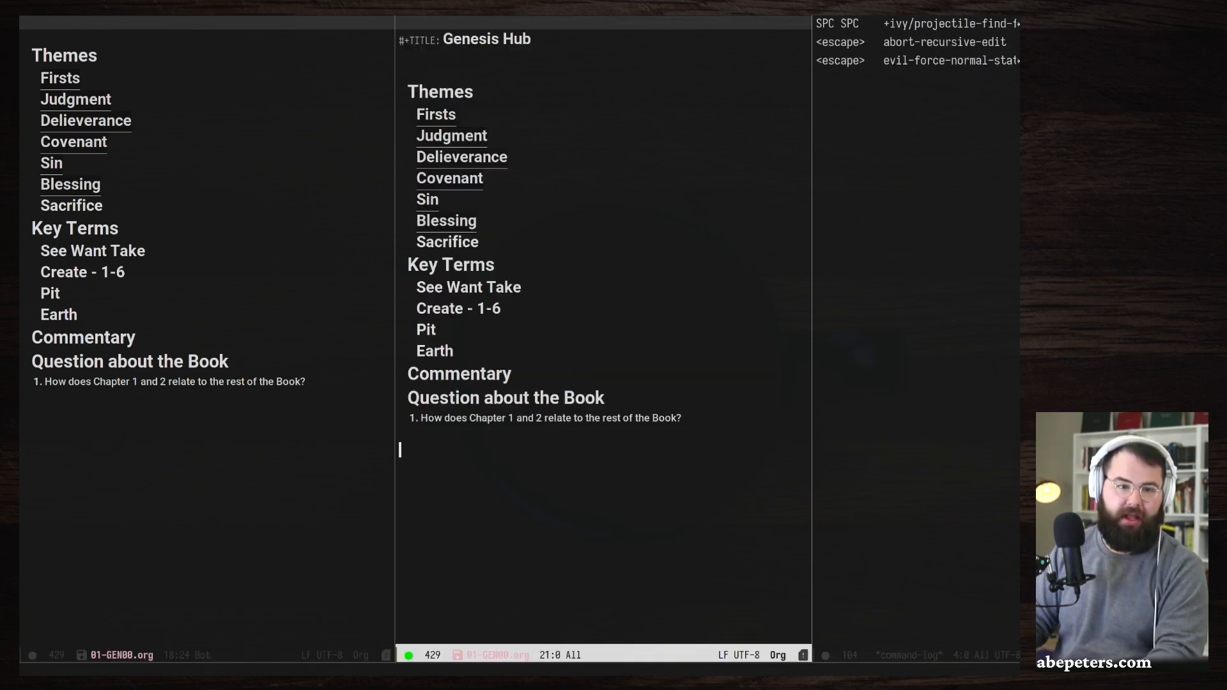
# Reduce the text size of the command log buffer by four scale steps.
pyautogui.keyDown('ctrl'); pyautogui.scroll(-3, 1017, 179); pyautogui.keyUp('ctrl')
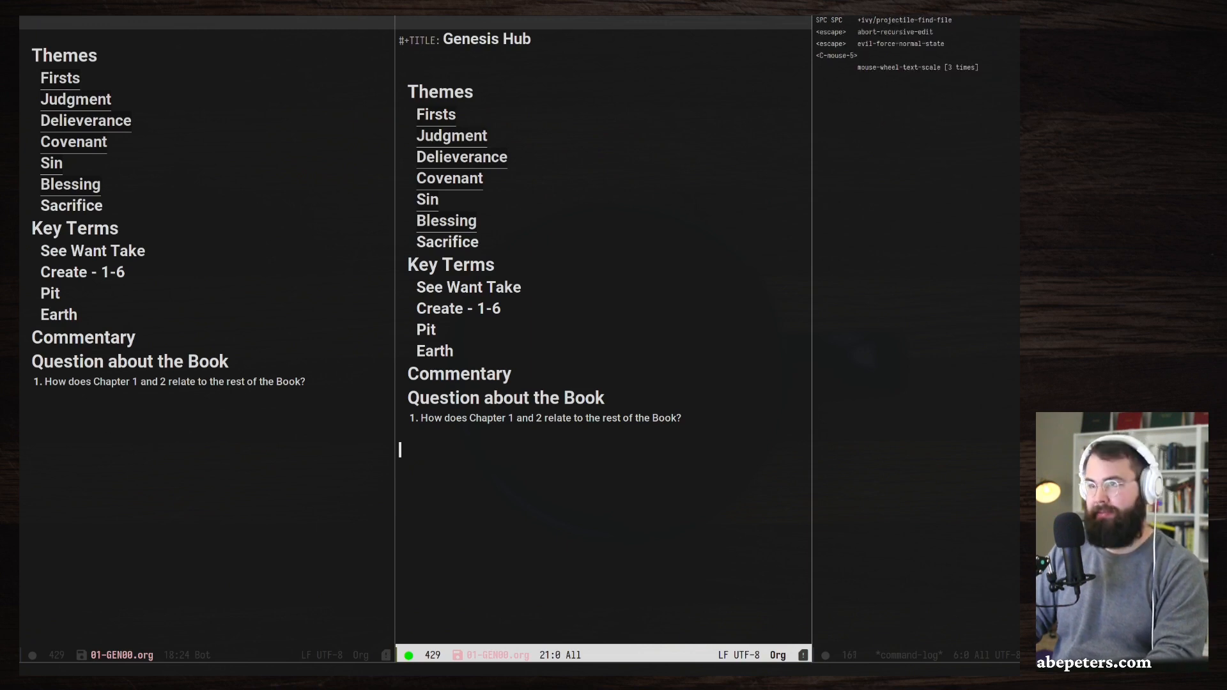
pyautogui.keyDown('ctrl'); pyautogui.scroll(-1, 897, 192); pyautogui.keyUp('ctrl')
pyautogui.click(503, 518)
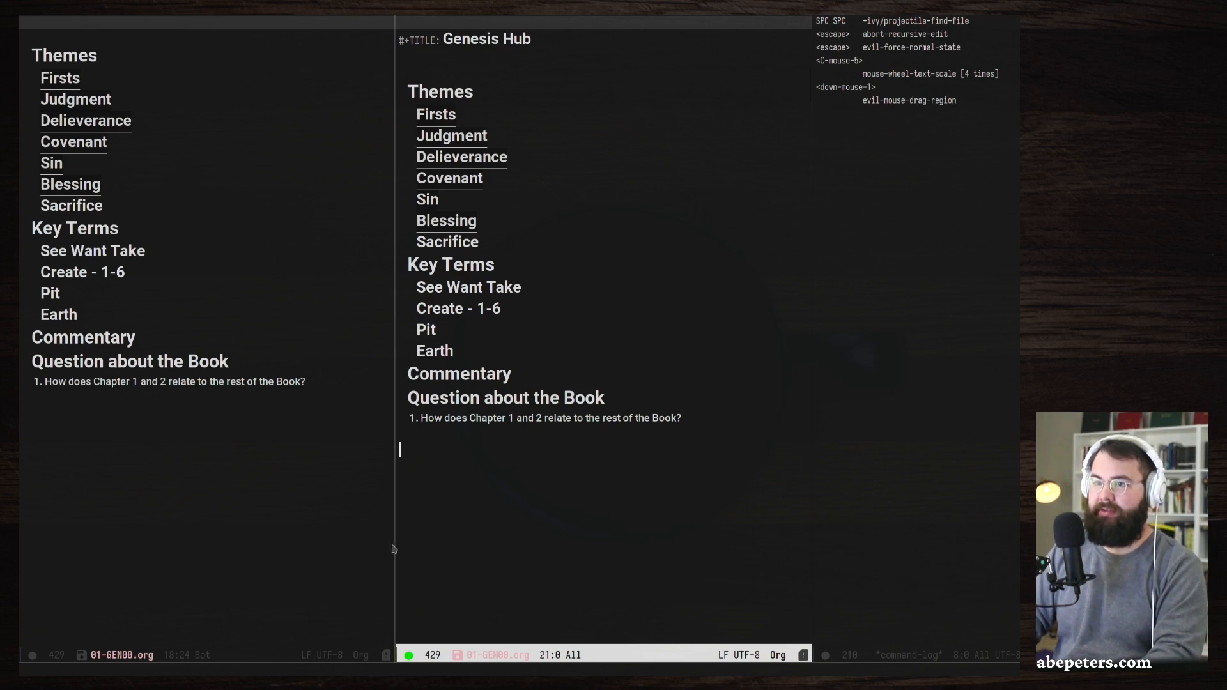
# Narrow the first Genesis Hub window slightly and widen the command log window.
pyautogui.moveTo(395, 546); pyautogui.dragTo(326, 554)
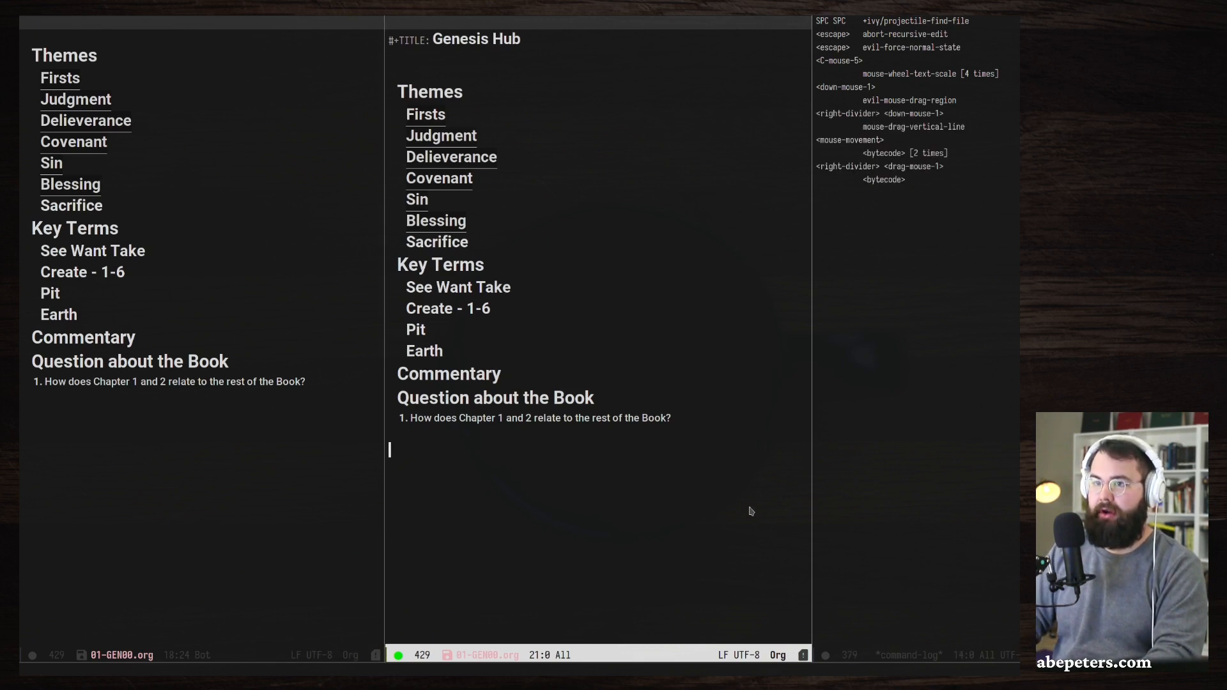
pyautogui.click(813, 501)
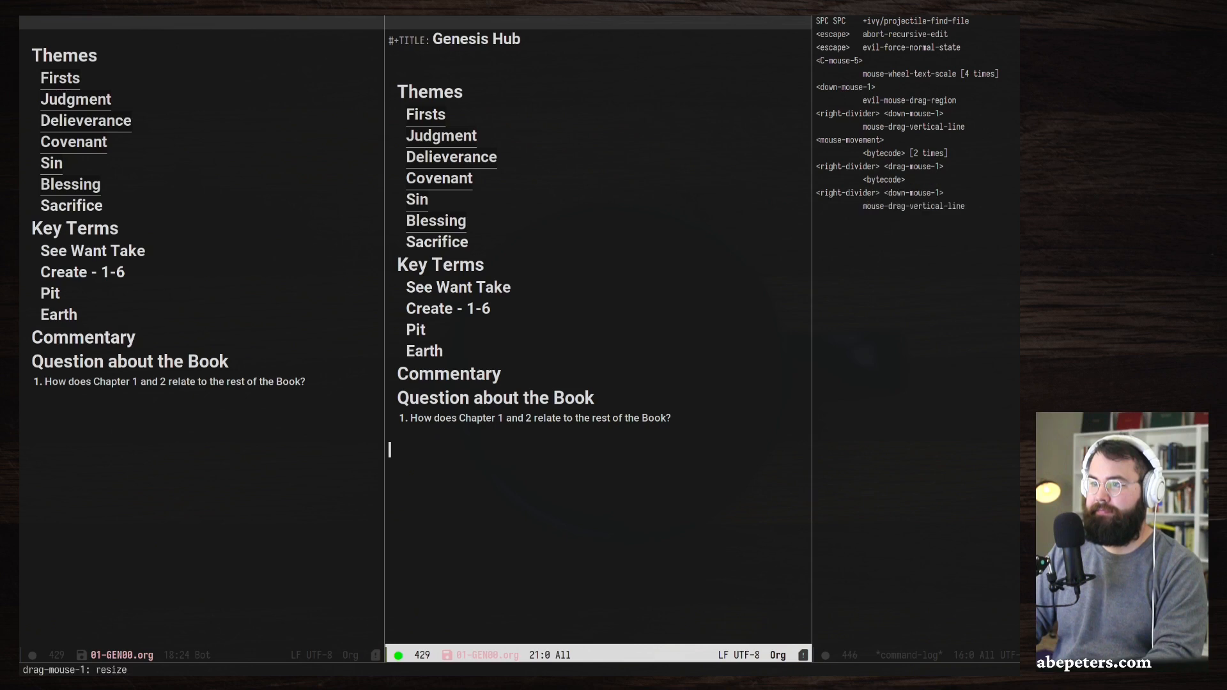
pyautogui.moveTo(813, 501); pyautogui.dragTo(758, 505)
pyautogui.click(711, 544)
pyautogui.click(644, 514)
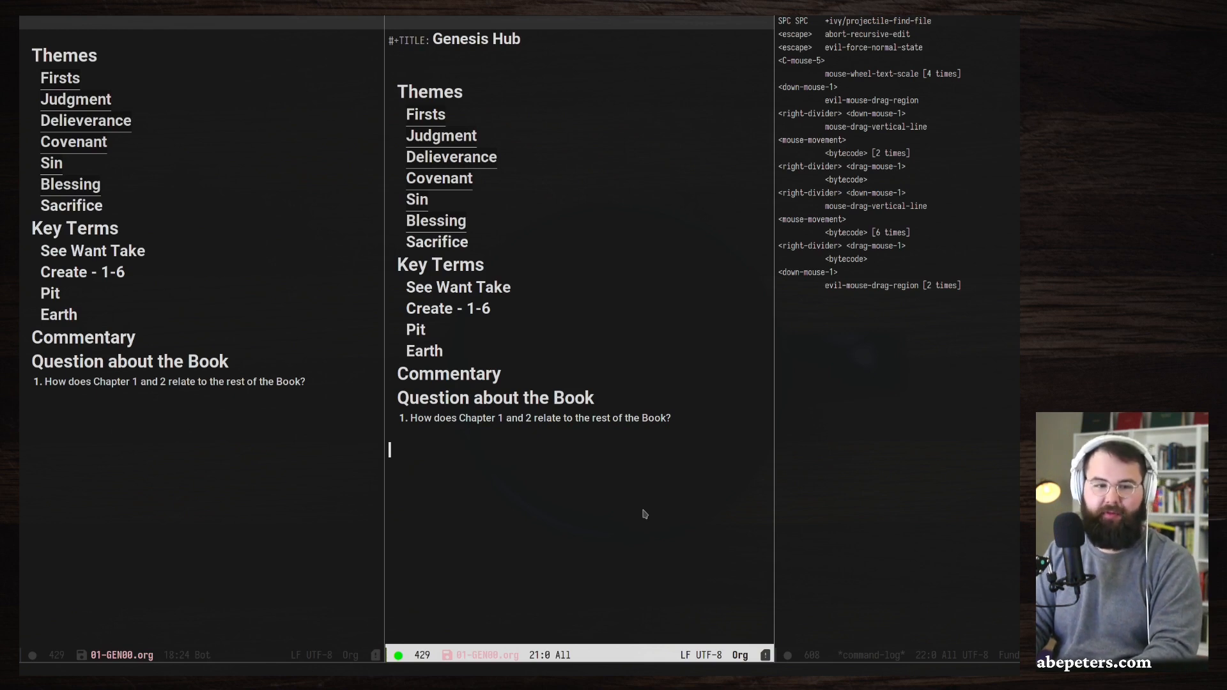
# Find and open the Org-roam note "The First Book of Moses, Commonly Called Genesis 1" in the middle window.
pyautogui.press('space')
pyautogui.press('n')
pyautogui.press('r')
pyautogui.press('f')
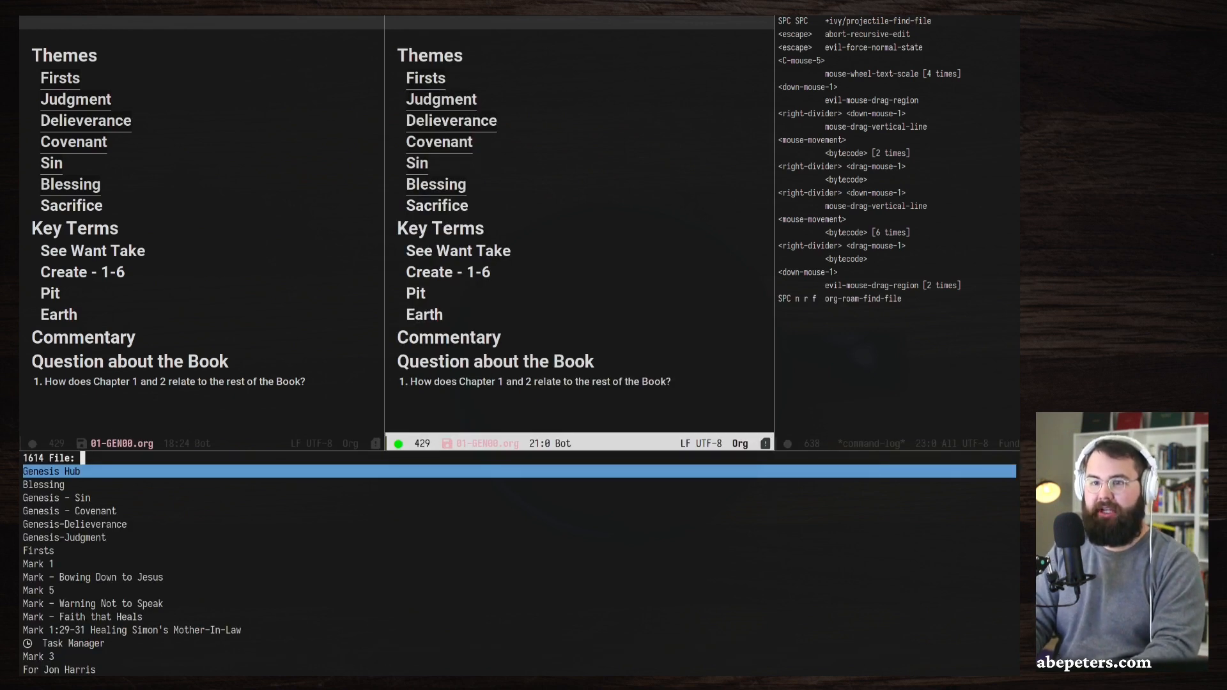
pyautogui.write('Gnee')
pyautogui.press('BackSpace')
pyautogui.press('BackSpace')
pyautogui.press('BackSpace')
pyautogui.write('ene')
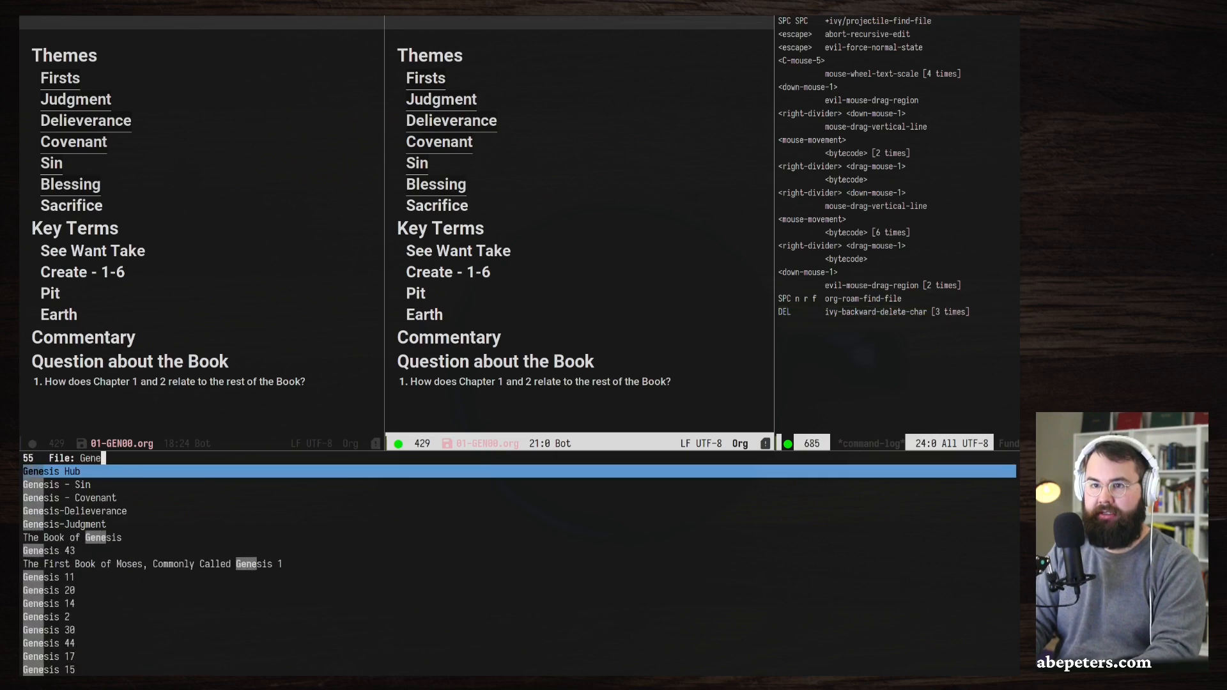
pyautogui.press('BackSpace')
pyautogui.write('sis 1')
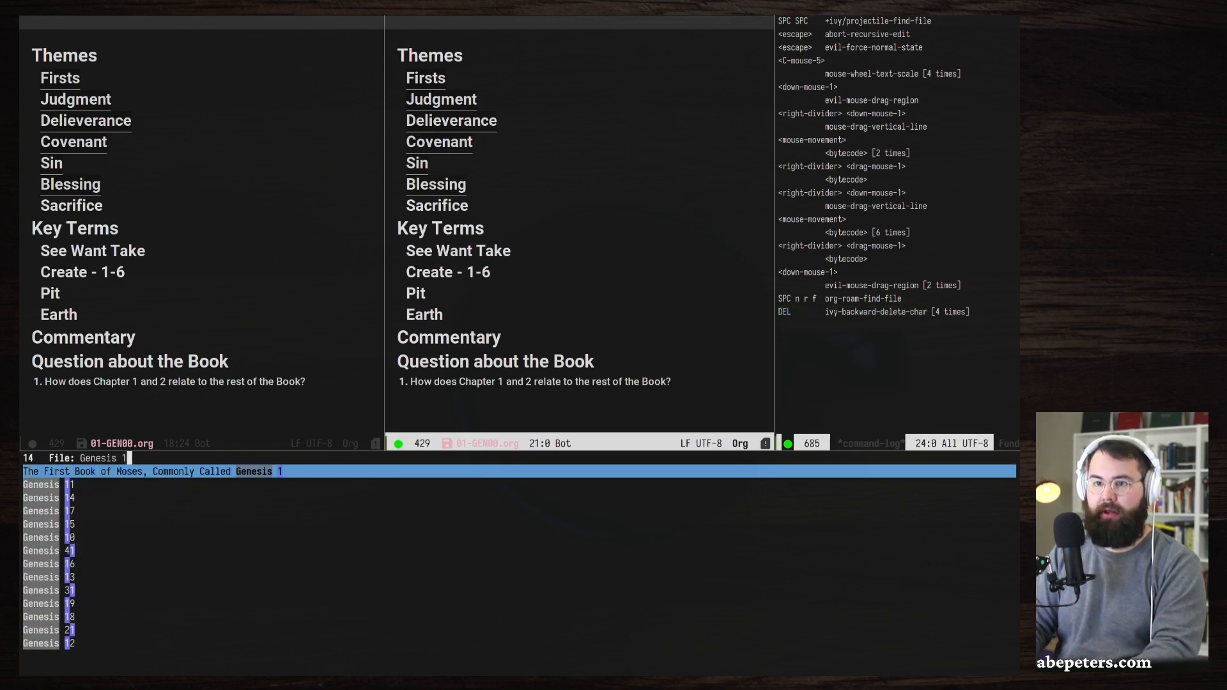
pyautogui.press('Down')
pyautogui.press('Up')
pyautogui.press('Return')
pyautogui.press('j')
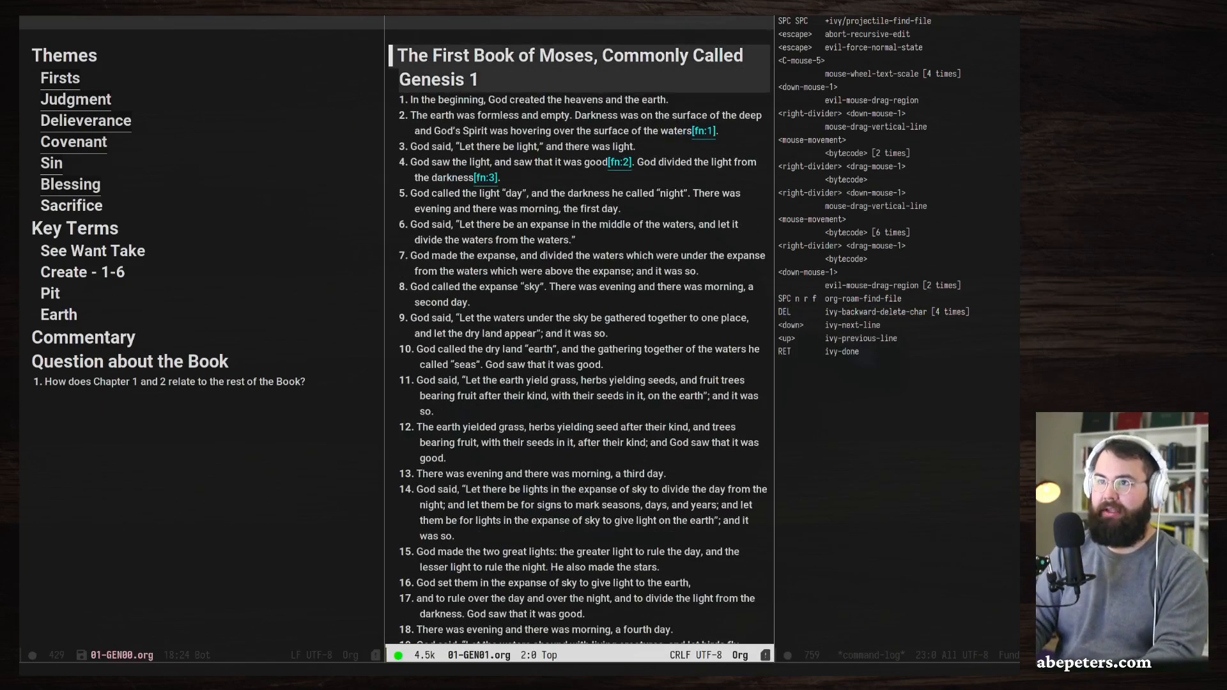
# Try to delete the wording before "Genesis 1" in the chapter heading with a line-wise selection, and undo the deletion.
pyautogui.press('l')
pyautogui.press('l')
pyautogui.hotkey('shift', 'v')
pyautogui.press('l')
pyautogui.press('l')
pyautogui.press('l')
pyautogui.press('l')
pyautogui.press('l')
pyautogui.press('l')
pyautogui.press('l')
pyautogui.press('l')
pyautogui.press('l')
pyautogui.press('l')
pyautogui.press('l')
pyautogui.press('l')
pyautogui.press('l')
pyautogui.press('l')
pyautogui.press('l')
pyautogui.press('l')
pyautogui.press('l')
pyautogui.press('l')
pyautogui.press('l')
pyautogui.press('l')
pyautogui.press('l')
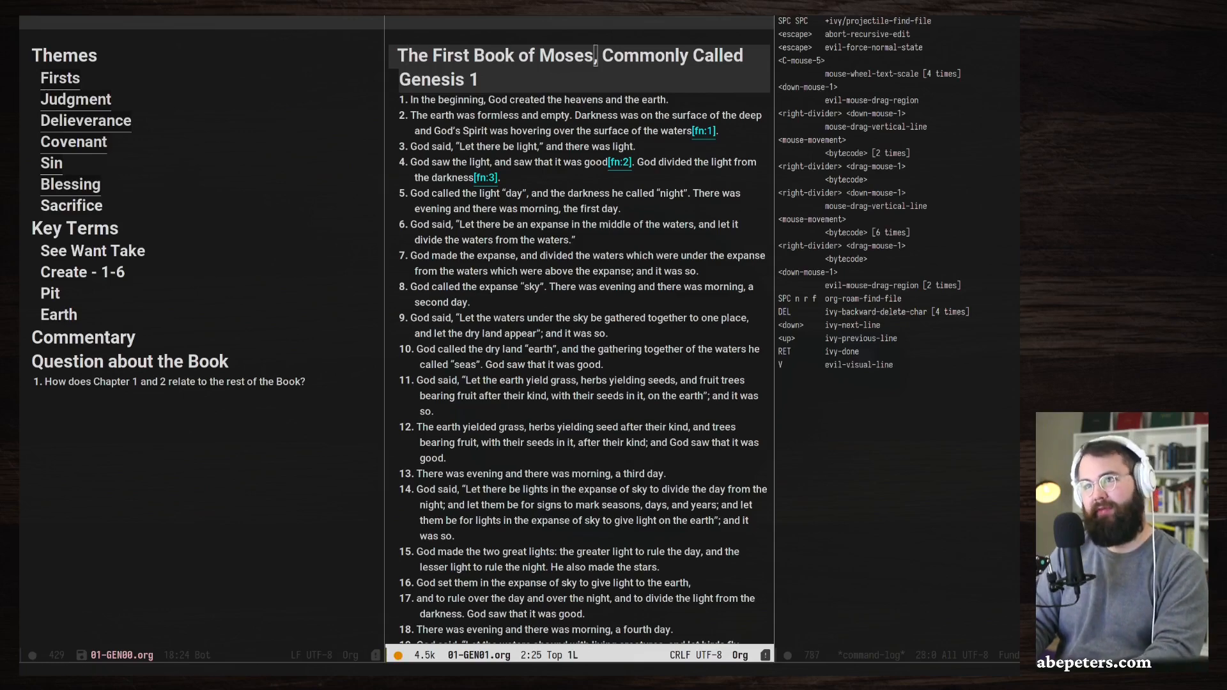
pyautogui.press('h')
pyautogui.press('h')
pyautogui.press('h')
pyautogui.press('h')
pyautogui.press('h')
pyautogui.press('h')
pyautogui.press('h')
pyautogui.press('h')
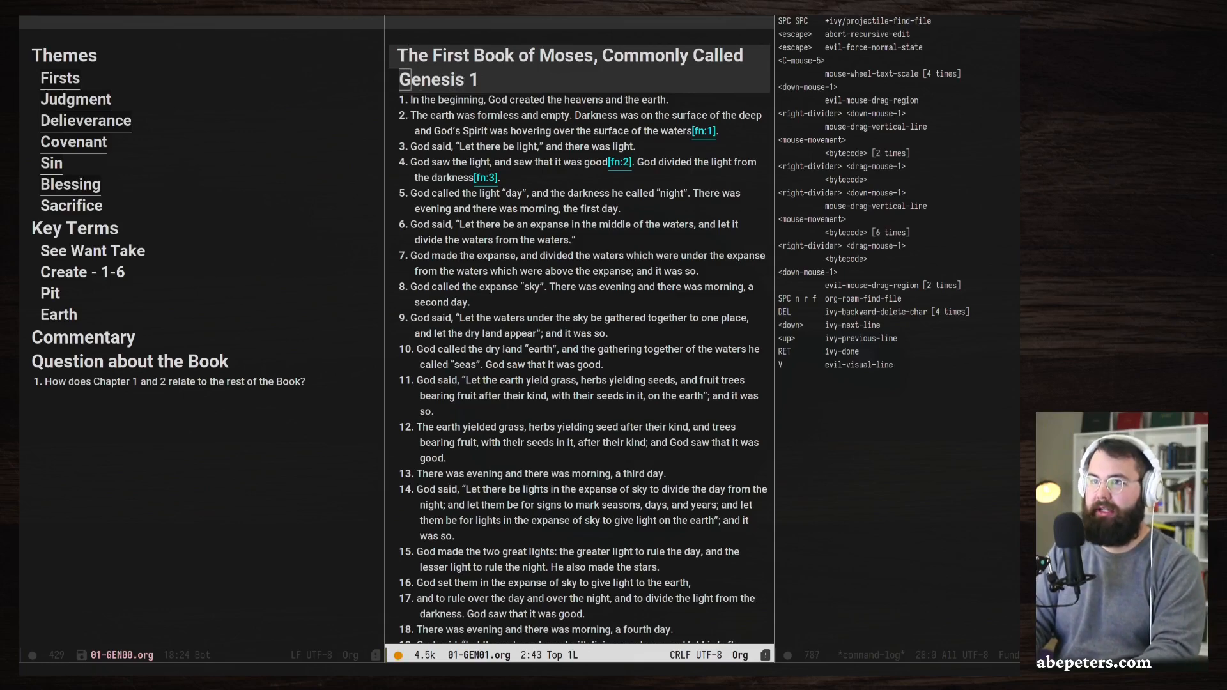
pyautogui.press('d')
pyautogui.press('u')
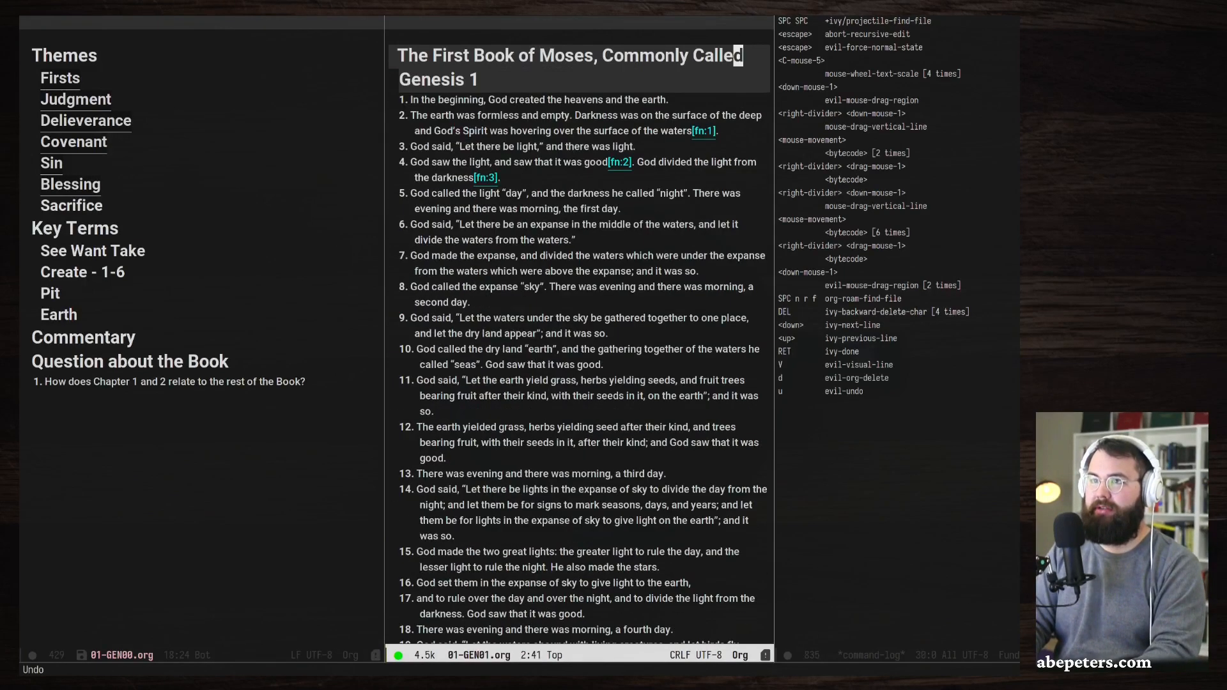
# Remove "The First Book of Moses, Commonly Called" from the chapter note's heading, leaving "Genesis 1".
pyautogui.press('v')
pyautogui.press('h')
pyautogui.press('h')
pyautogui.press('h')
pyautogui.press('h')
pyautogui.press('h')
pyautogui.press('h')
pyautogui.press('h')
pyautogui.press('h')
pyautogui.press('h')
pyautogui.press('h')
pyautogui.press('h')
pyautogui.press('h')
pyautogui.press('h')
pyautogui.press('h')
pyautogui.press('h')
pyautogui.press('h')
pyautogui.press('h')
pyautogui.press('h')
pyautogui.press('h')
pyautogui.press('h')
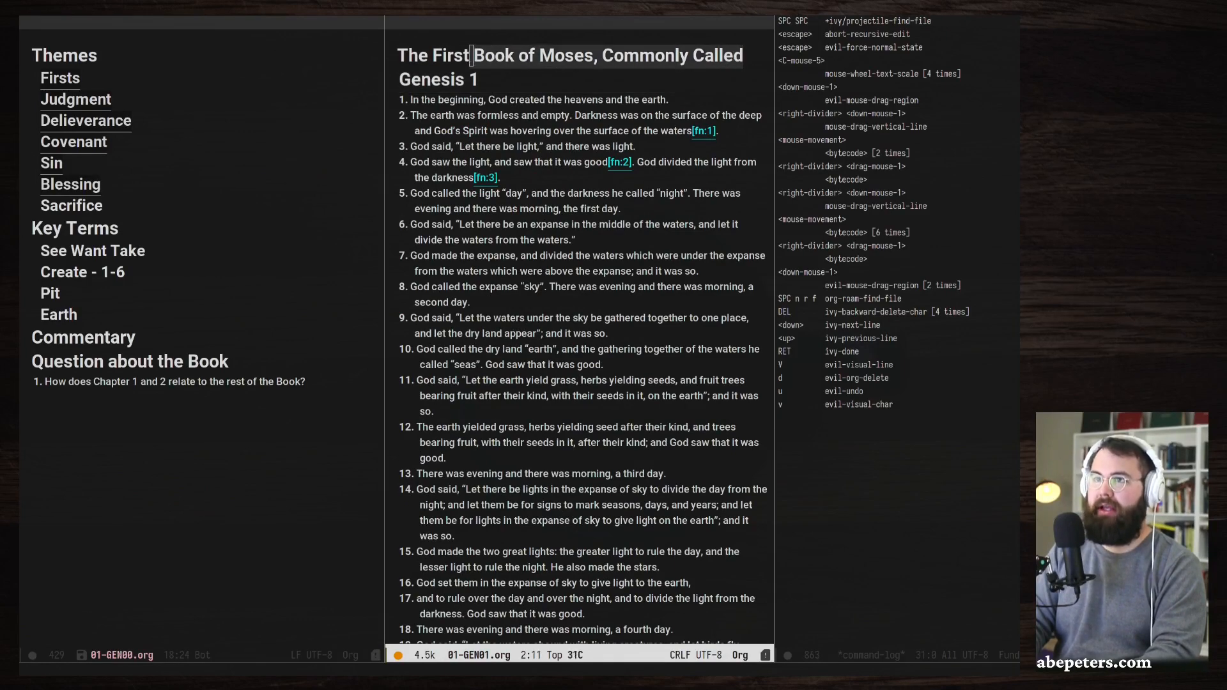
pyautogui.press('d')
pyautogui.press('f')
pyautogui.press('h')
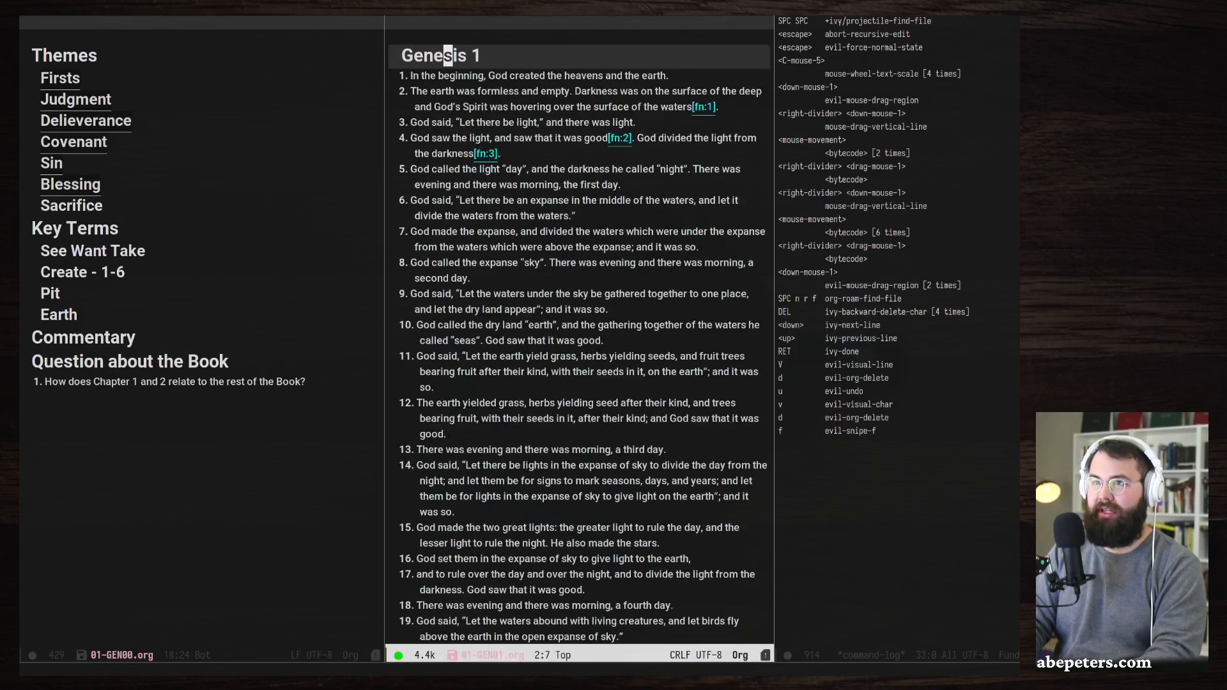
pyautogui.press('k')
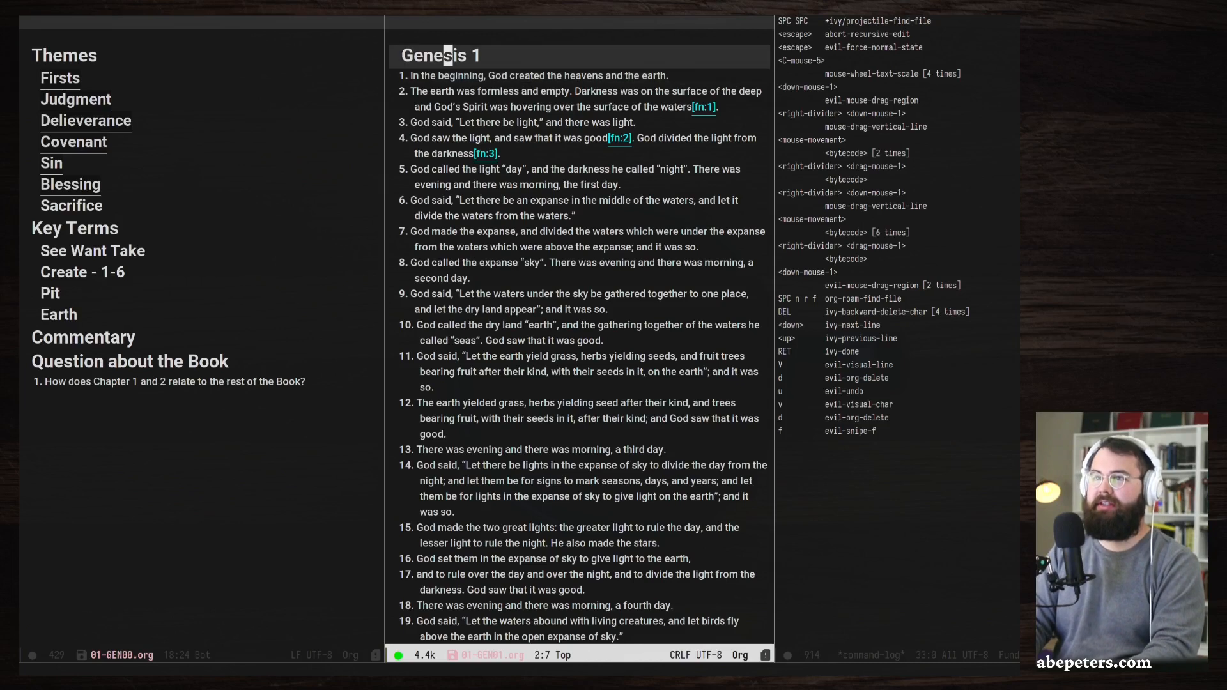
# Look over the first three verses of the Genesis 1 note.
pyautogui.press('j')
pyautogui.press('j')
pyautogui.press('j')
pyautogui.press('j')
pyautogui.press('j')
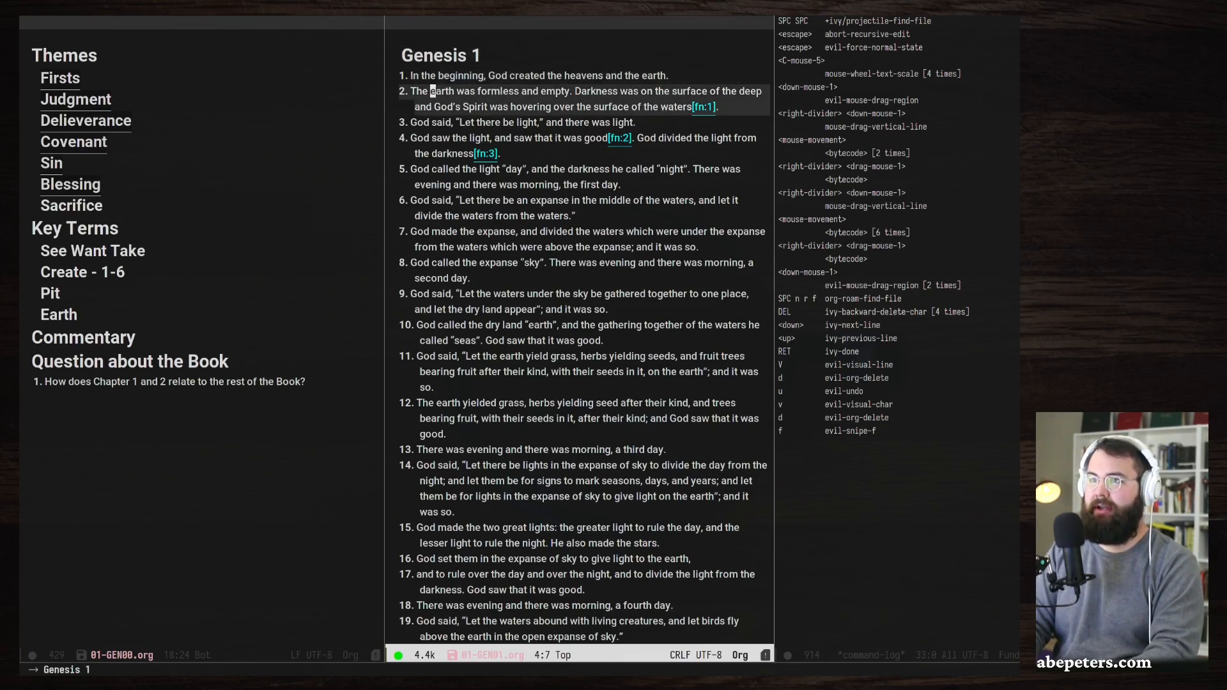
pyautogui.press('k')
pyautogui.press('k')
pyautogui.press('l')
pyautogui.press('l')
pyautogui.press('l')
pyautogui.press('l')
pyautogui.press('l')
pyautogui.press('l')
pyautogui.press('l')
pyautogui.press('l')
pyautogui.press('l')
pyautogui.press('l')
pyautogui.press('l')
pyautogui.press('l')
pyautogui.press('l')
pyautogui.press('l')
pyautogui.press('l')
pyautogui.press('l')
pyautogui.press('l')
pyautogui.press('l')
pyautogui.press('l')
pyautogui.press('l')
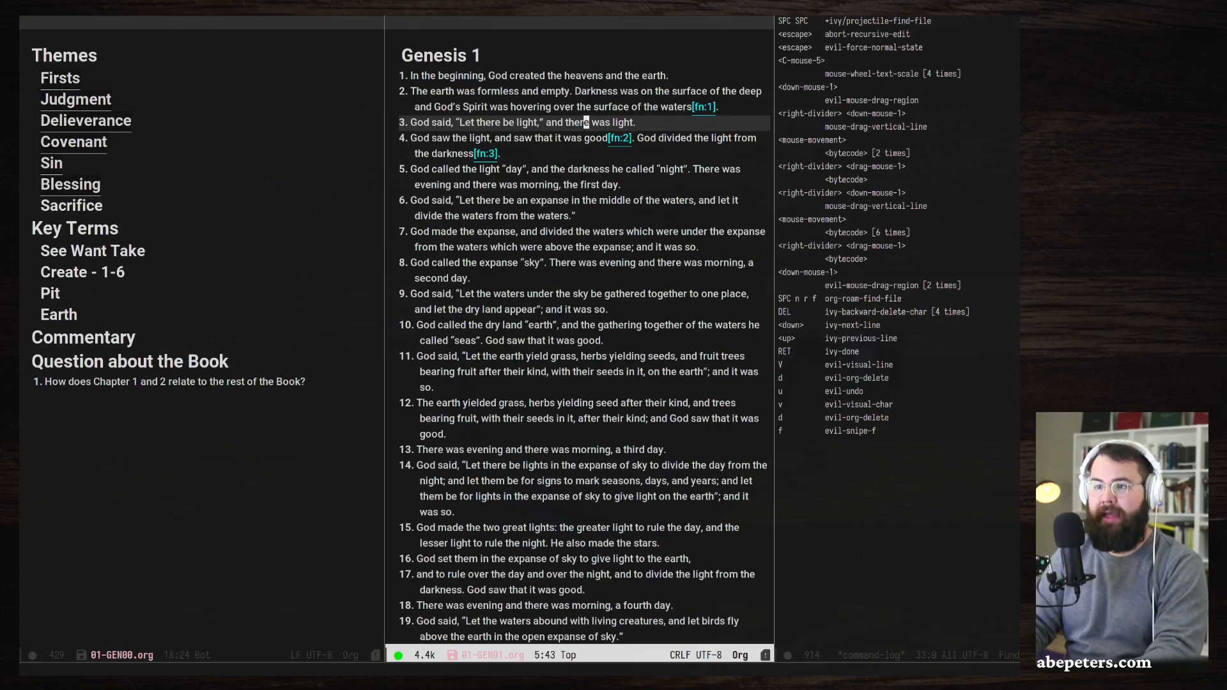
# Step forward two chapter files to view Genesis 3, bring the Genesis Hub title into view, and return to the Genesis 1 note.
pyautogui.press(']')
pyautogui.press('f')
pyautogui.press(']')
pyautogui.press('f')
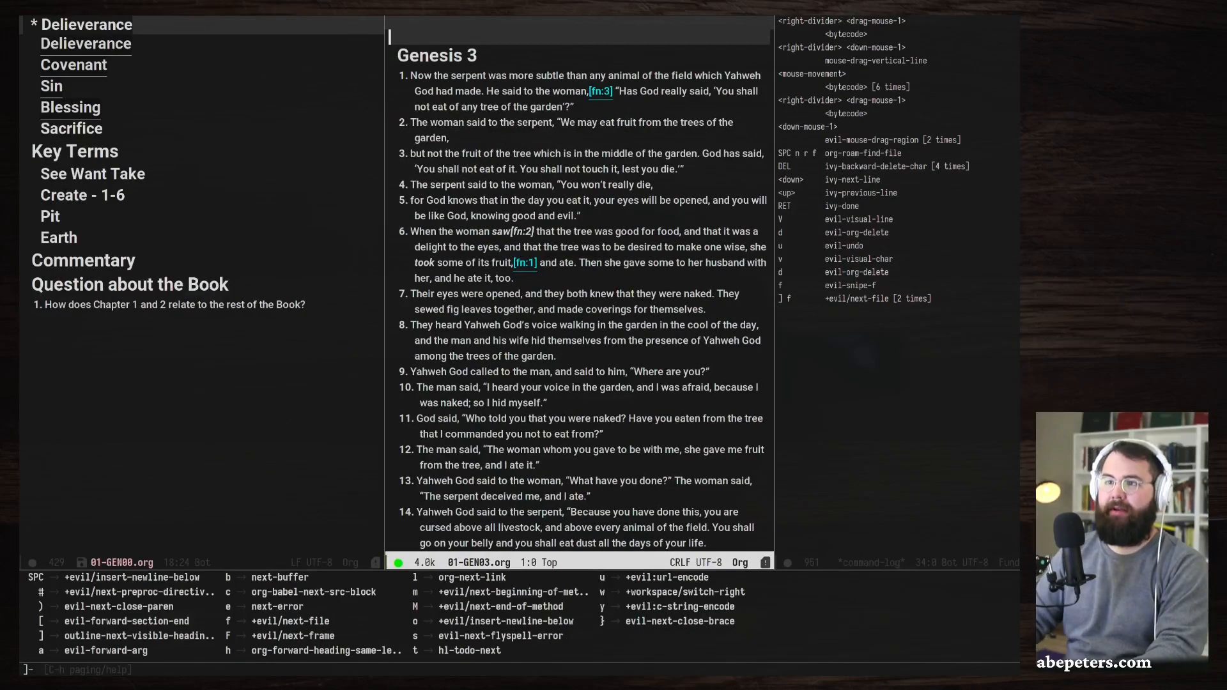
pyautogui.scroll(5, 297, 436)
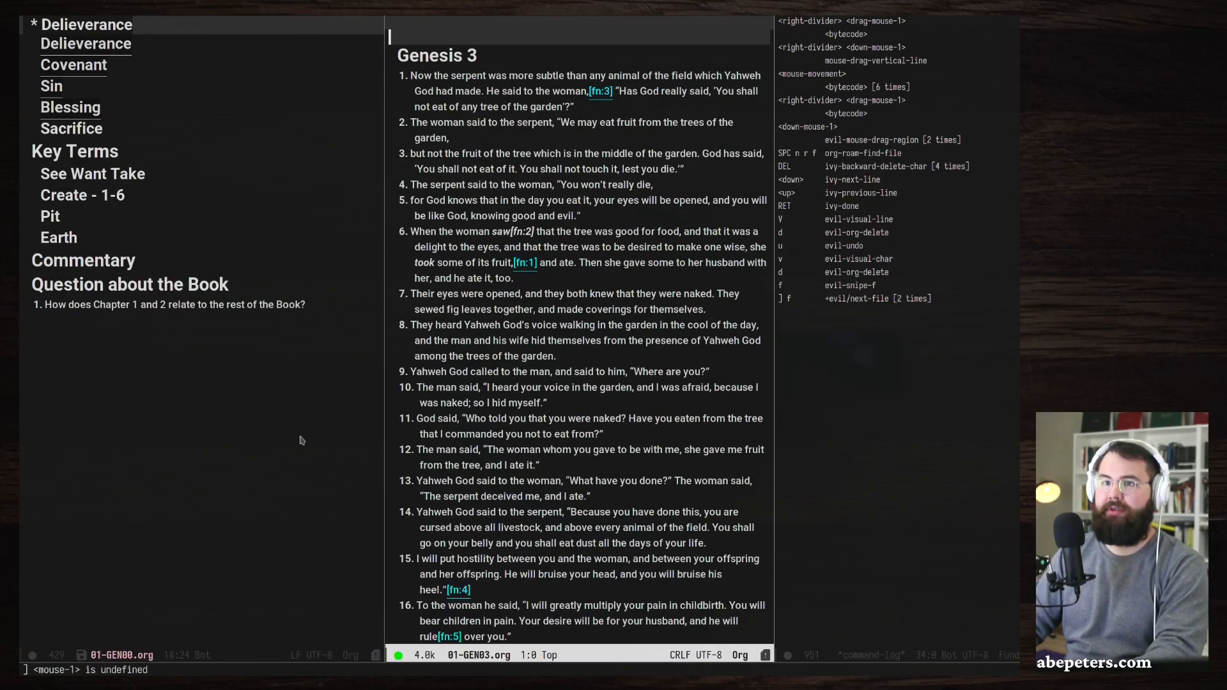
pyautogui.click(511, 356)
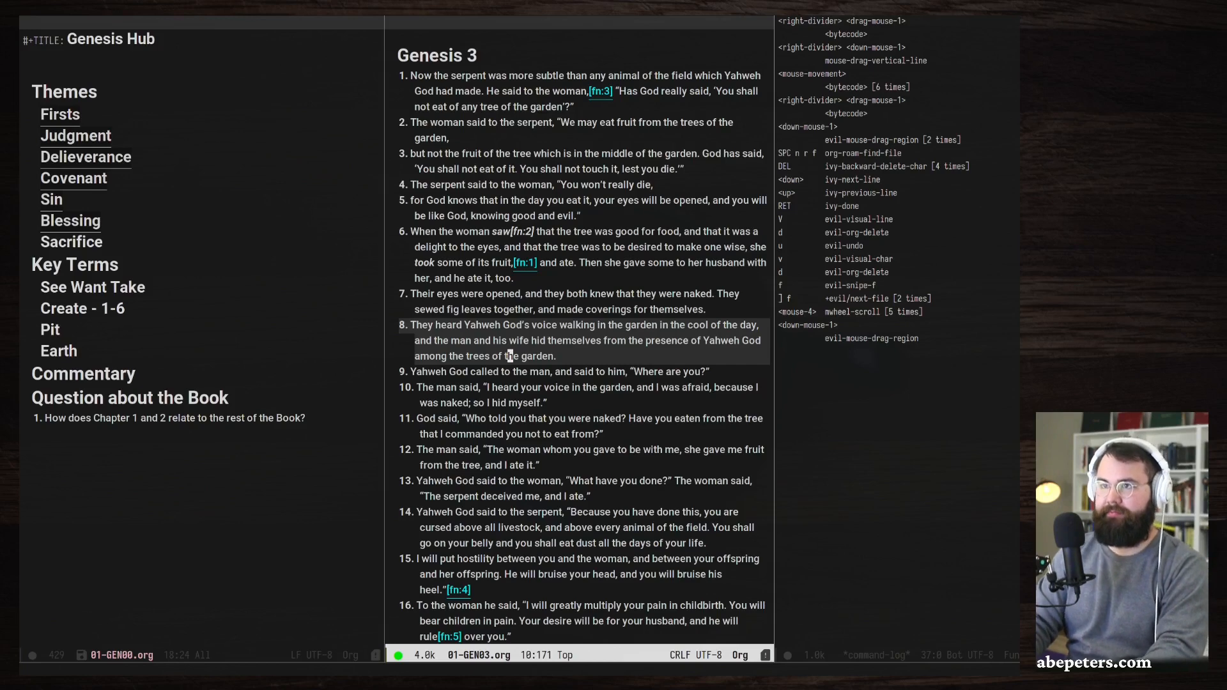
pyautogui.press('[')
pyautogui.press('f')
pyautogui.press('[')
pyautogui.press('f')
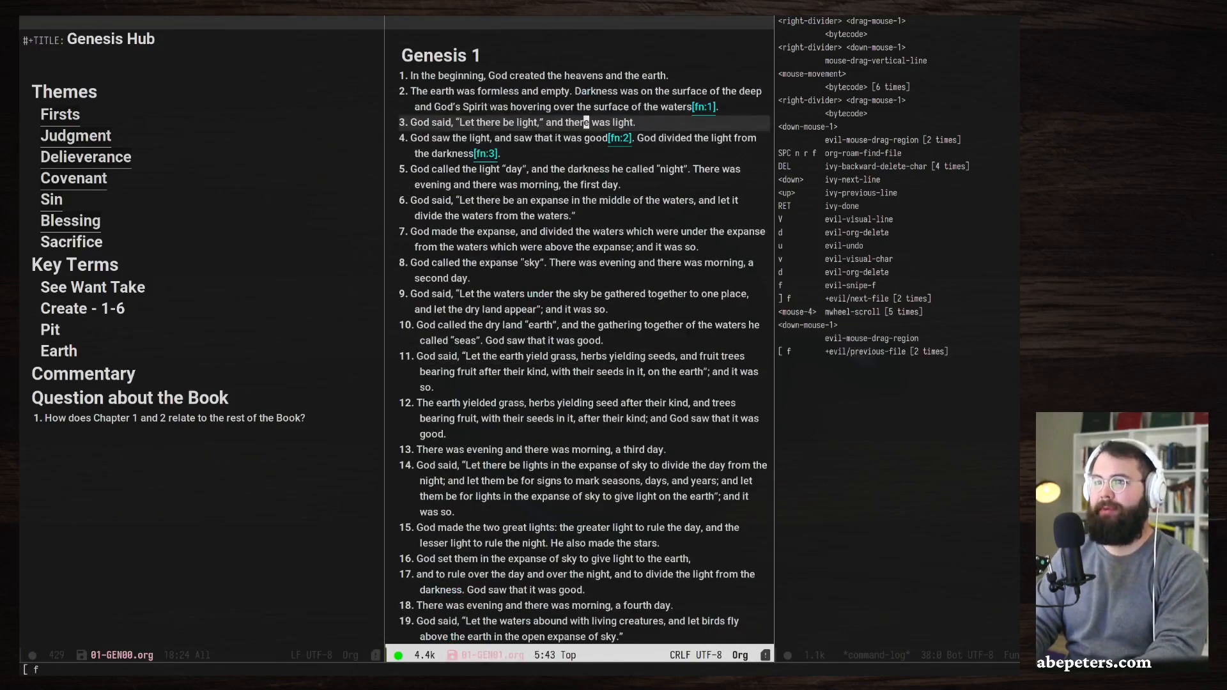
# Look through the verses of Genesis 1 down to verse 30 and return to the chapter heading.
pyautogui.press('j')
pyautogui.press('j')
pyautogui.press('j')
pyautogui.press('j')
pyautogui.press('j')
pyautogui.press('j')
pyautogui.press('j')
pyautogui.press('j')
pyautogui.press('j')
pyautogui.press('j')
pyautogui.press('j')
pyautogui.press('j')
pyautogui.press('j')
pyautogui.press('j')
pyautogui.press('j')
pyautogui.press('j')
pyautogui.press('j')
pyautogui.press('j')
pyautogui.press('j')
pyautogui.press('j')
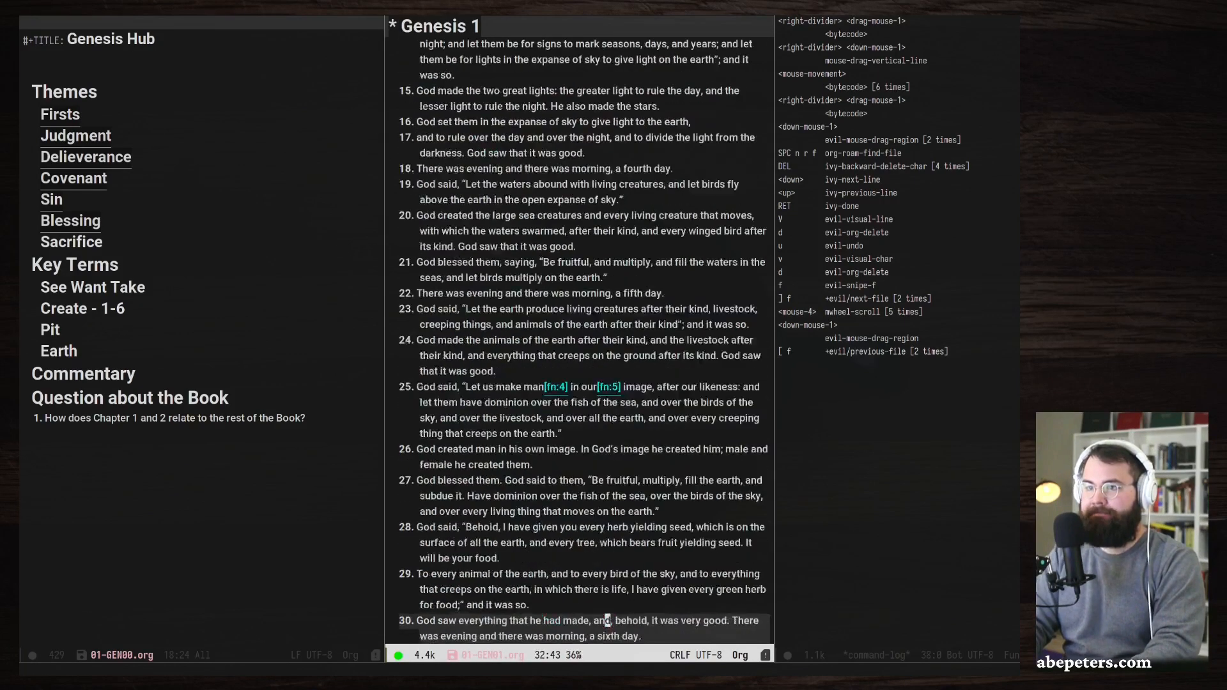
pyautogui.press('k')
pyautogui.press('k')
pyautogui.press('k')
pyautogui.press('k')
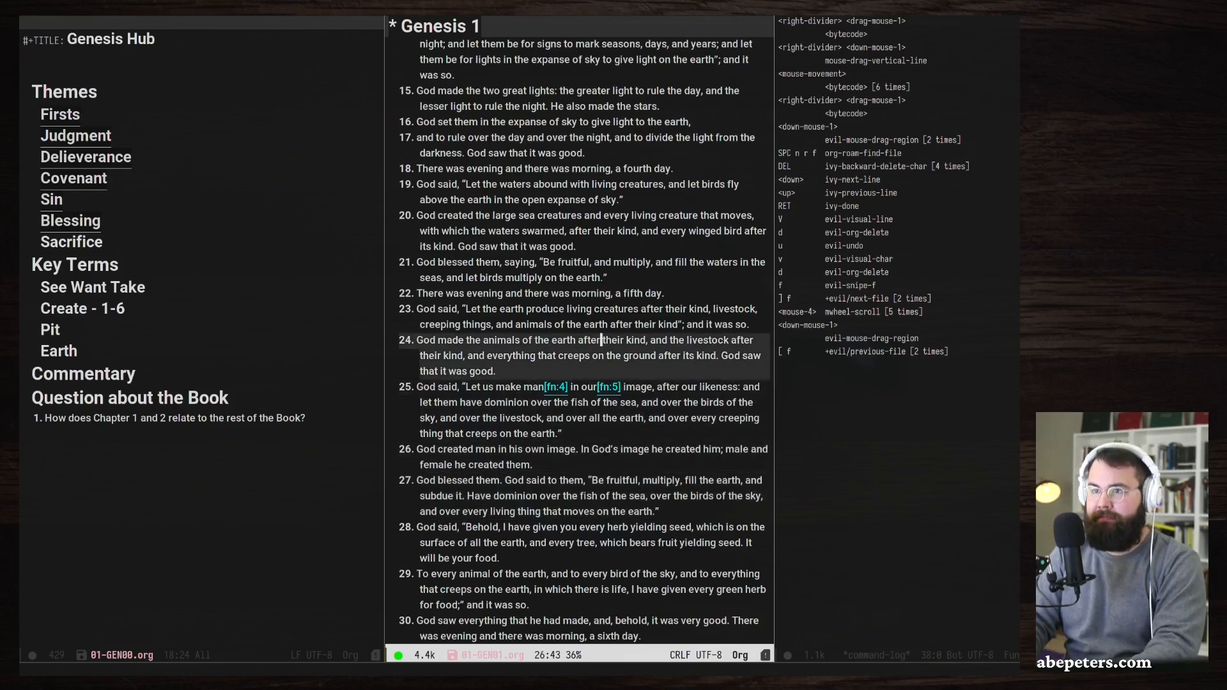
pyautogui.press('k')
pyautogui.press('k')
pyautogui.press('k')
pyautogui.press('k')
pyautogui.press('k')
pyautogui.press('k')
pyautogui.press('k')
pyautogui.press('k')
pyautogui.press('k')
pyautogui.press('k')
pyautogui.press('k')
pyautogui.press('k')
pyautogui.press('k')
pyautogui.press('k')
pyautogui.press('k')
pyautogui.press('k')
pyautogui.press('k')
pyautogui.press('k')
pyautogui.press('k')
pyautogui.press('k')
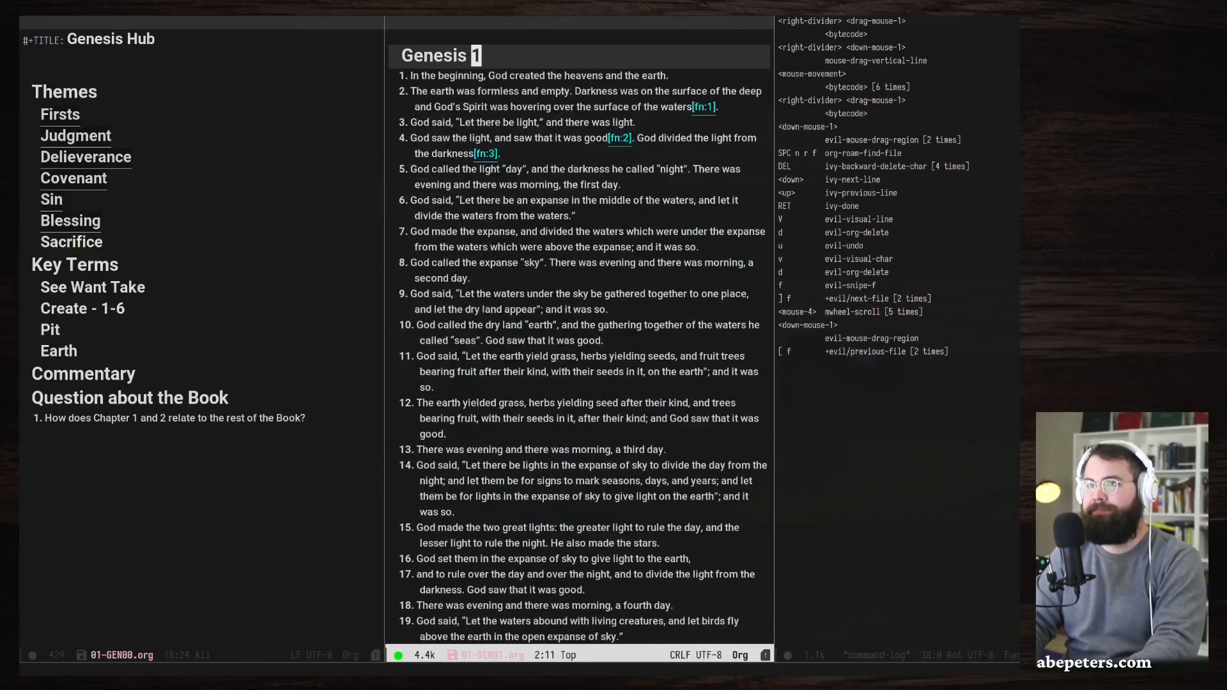
# Insert the divider line "| First Day |" below verse 2 of Genesis 1.
pyautogui.press('j')
pyautogui.press('j')
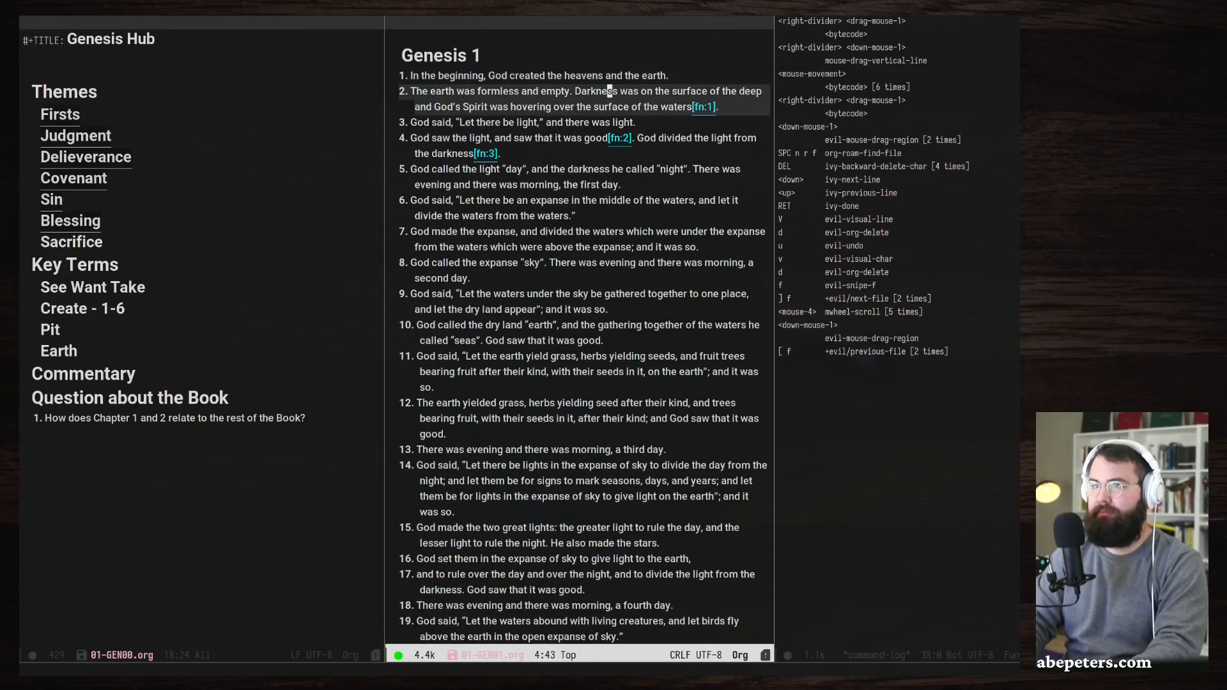
pyautogui.press('o')
pyautogui.press('BackSpace')
pyautogui.press('BackSpace')
pyautogui.write('|')
pyautogui.press('BackSpace')
pyautogui.press('BackSpace')
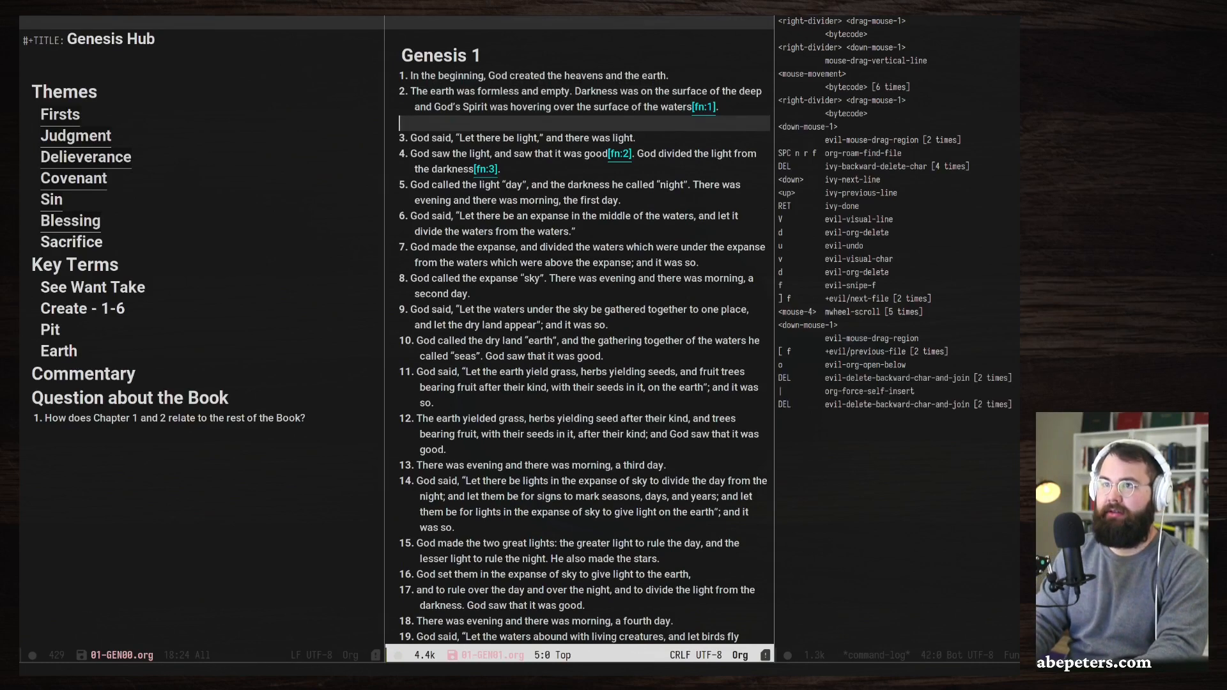
pyautogui.write('|F')
pyautogui.press('BackSpace')
pyautogui.write('Firs')
pyautogui.press('BackSpace')
pyautogui.press('BackSpace')
pyautogui.press('BackSpace')
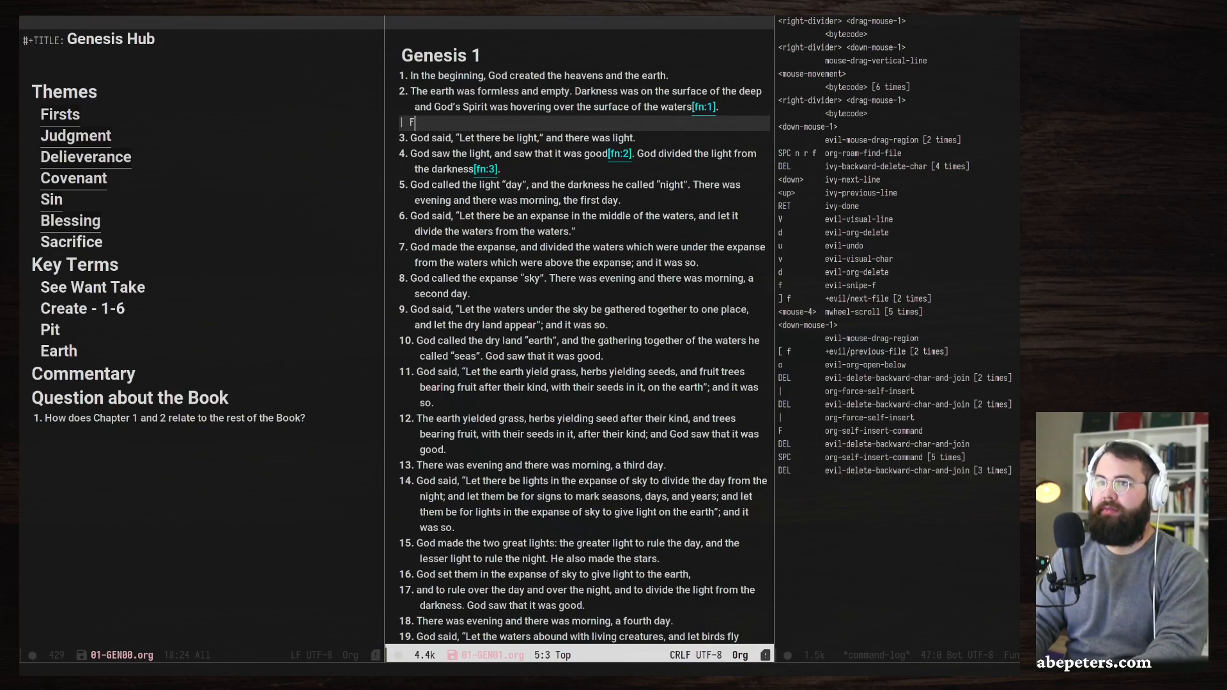
pyautogui.write('irst Dei')
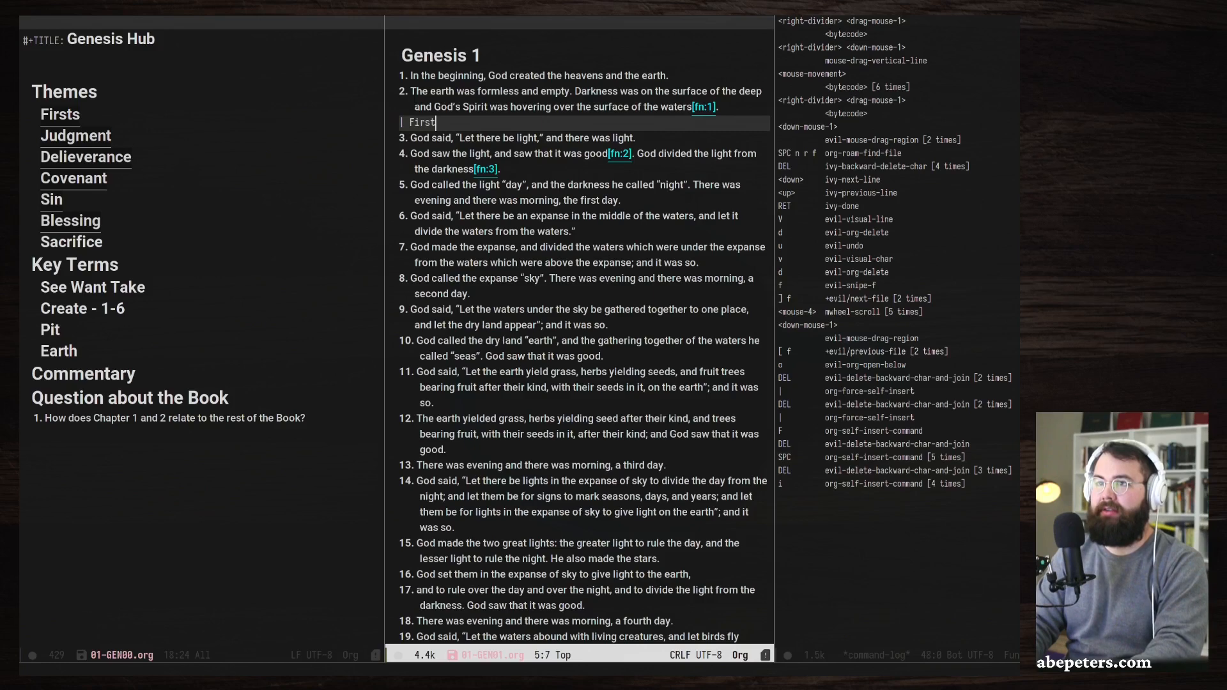
pyautogui.press('BackSpace')
pyautogui.press('BackSpace')
pyautogui.write('ay |jkf')
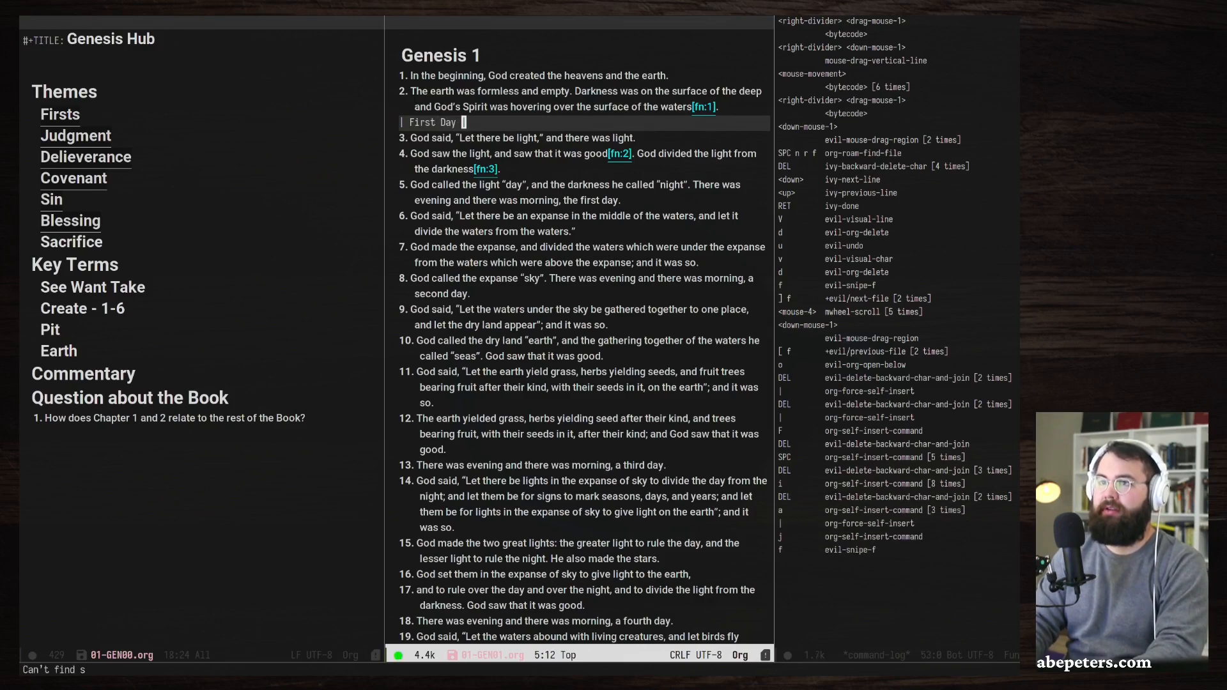
# Insert the divider line "| Second Day |" below verse 5 of Genesis 1.
pyautogui.press('j')
pyautogui.press('j')
pyautogui.press('j')
pyautogui.press('j')
pyautogui.press('k')
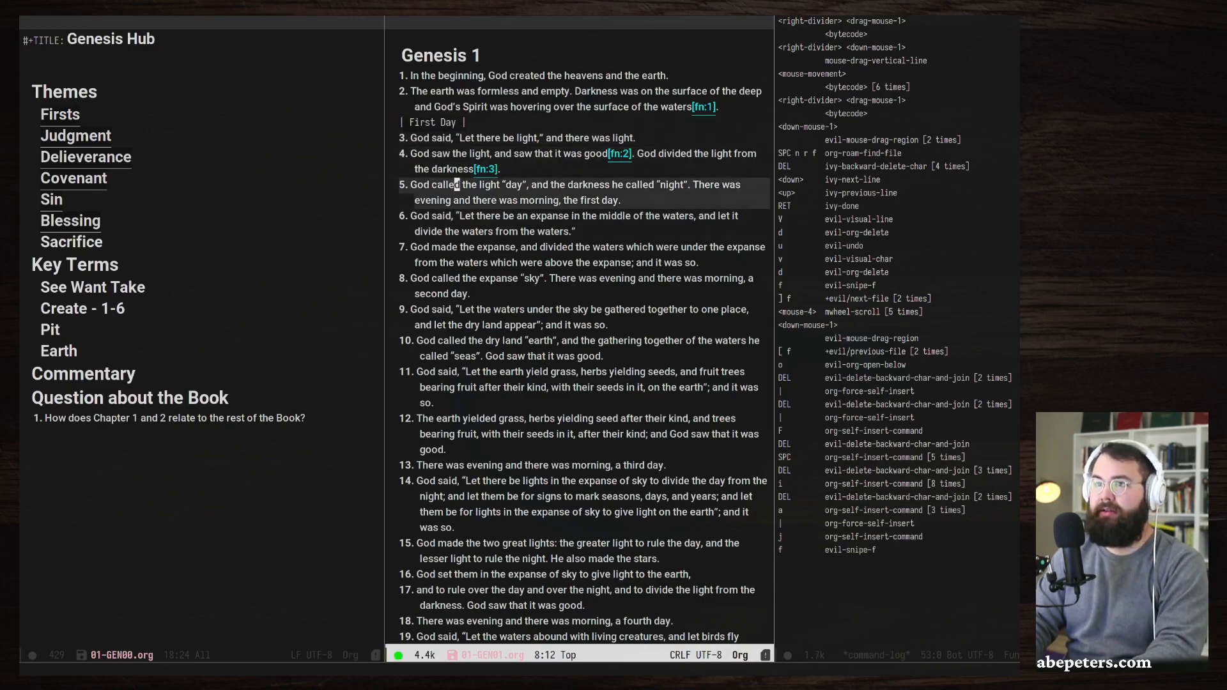
pyautogui.press('o')
pyautogui.press('BackSpace')
pyautogui.press('BackSpace')
pyautogui.press('BackSpace')
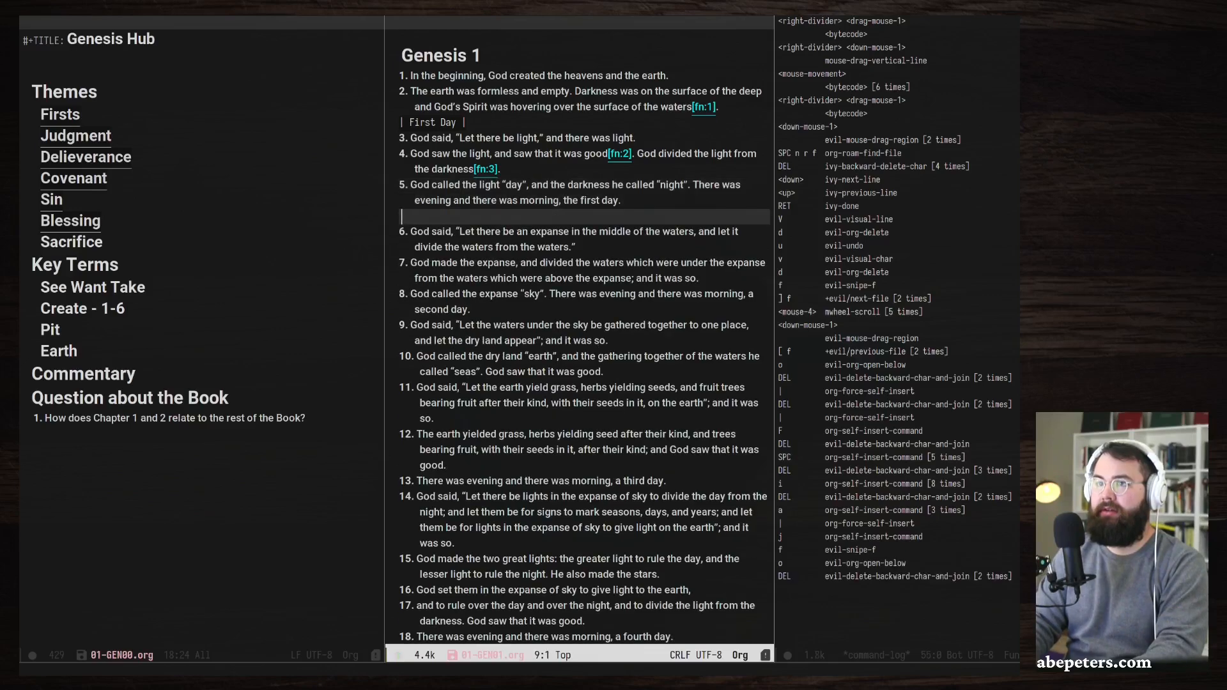
pyautogui.write('|')
pyautogui.press('BackSpace')
pyautogui.press('BackSpace')
pyautogui.press('BackSpace')
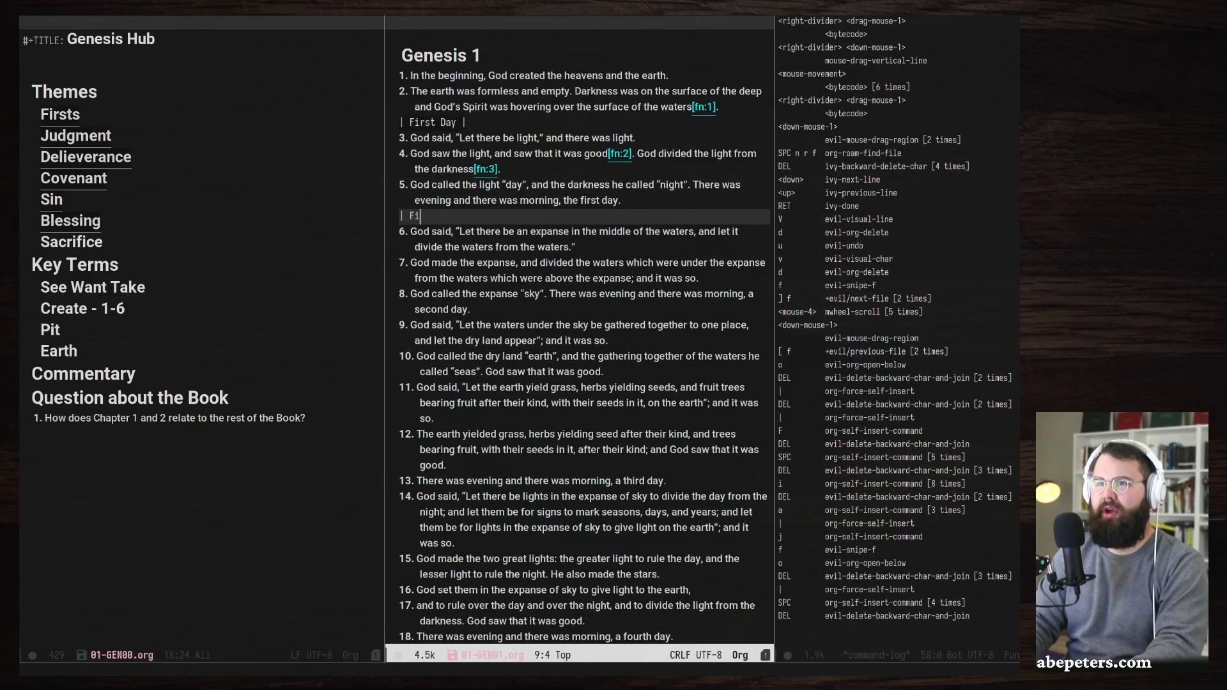
pyautogui.write('Second Day')
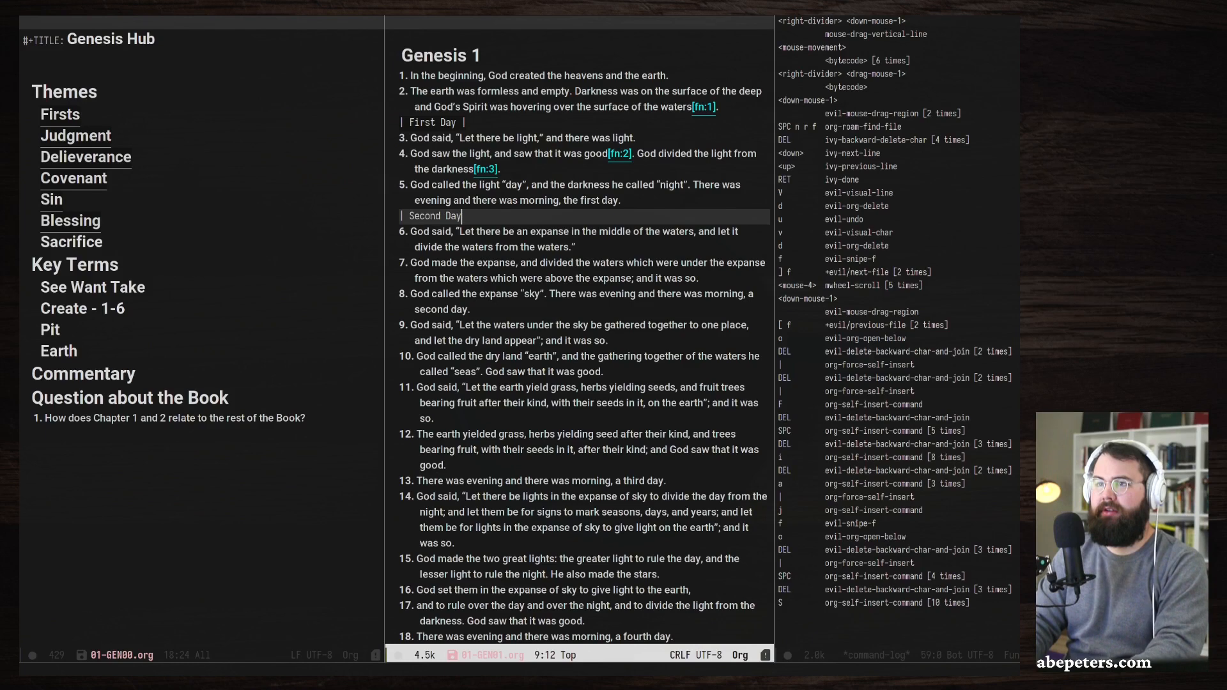
pyautogui.press('Escape')
pyautogui.press('f')
pyautogui.press('s')
pyautogui.press('j')
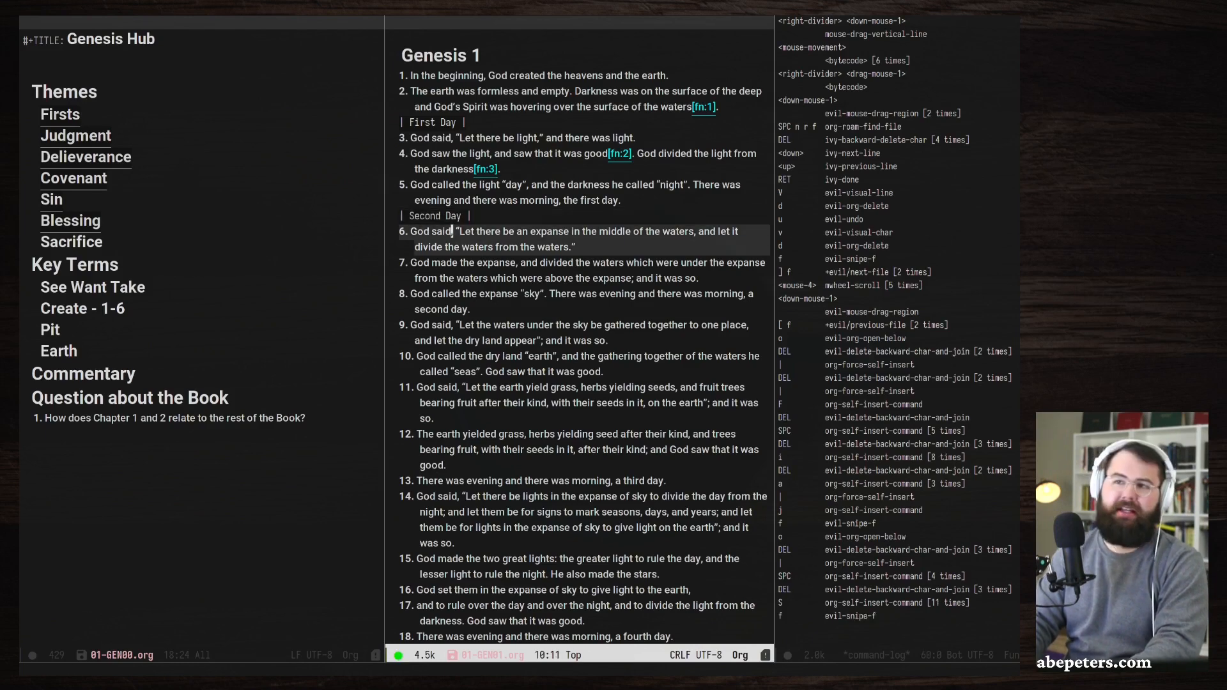
# Switch to the Genesis Hub window and back to the Genesis 1 note.
pyautogui.press('k')
pyautogui.press('k')
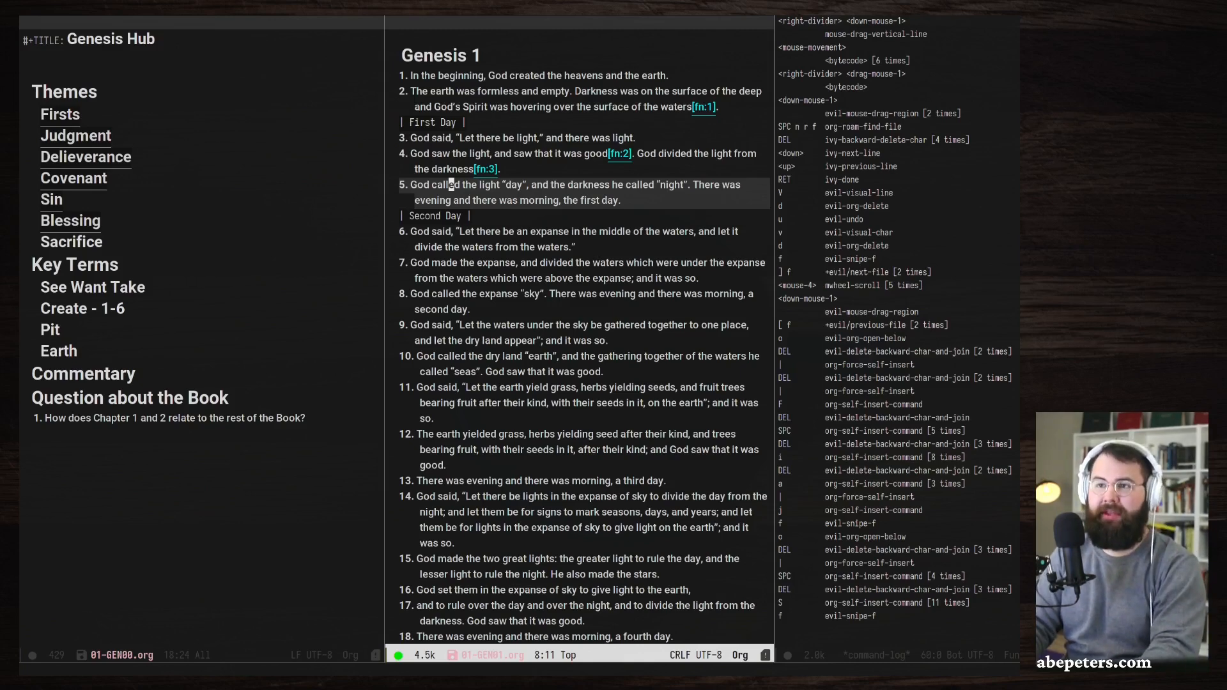
pyautogui.press('space')
pyautogui.press('w')
pyautogui.press('h')
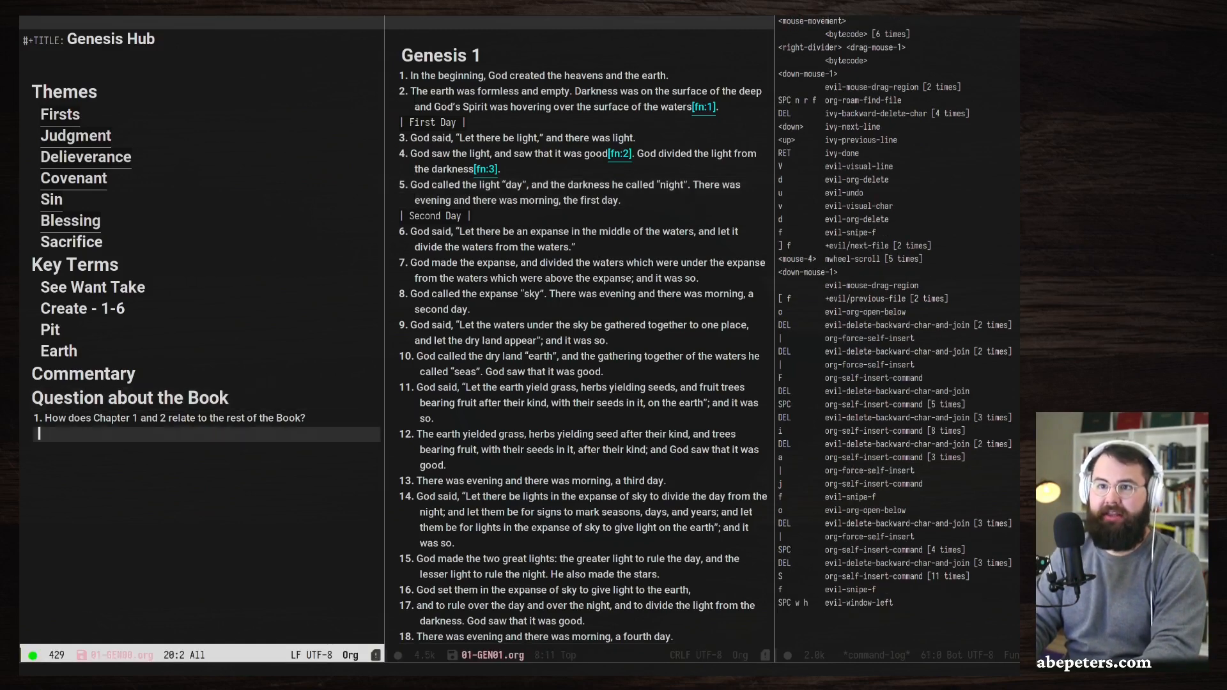
pyautogui.press('space')
pyautogui.press('w')
pyautogui.press('l')
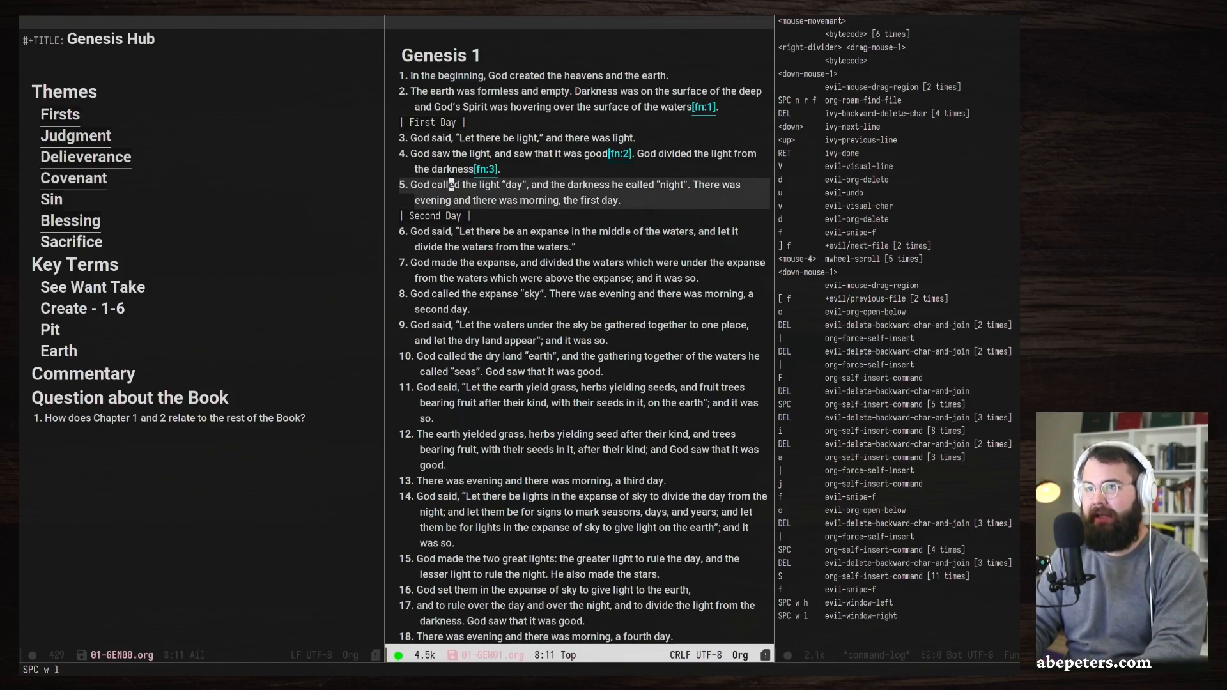
# Italicize the word "created" in verse 1 of Genesis 1 by surrounding it with slashes.
pyautogui.press('j')
pyautogui.press('j')
pyautogui.press('j')
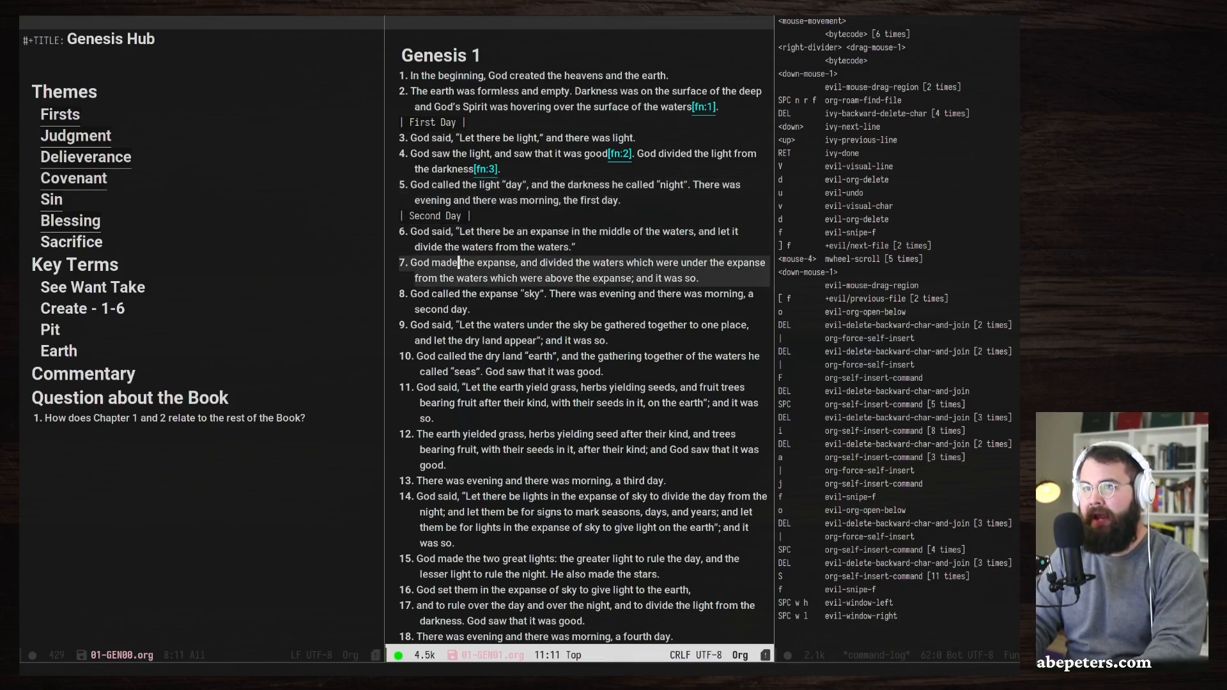
pyautogui.press('k')
pyautogui.press('k')
pyautogui.press('k')
pyautogui.press('k')
pyautogui.press('k')
pyautogui.press('k')
pyautogui.press('k')
pyautogui.press('k')
pyautogui.press('k')
pyautogui.press('j')
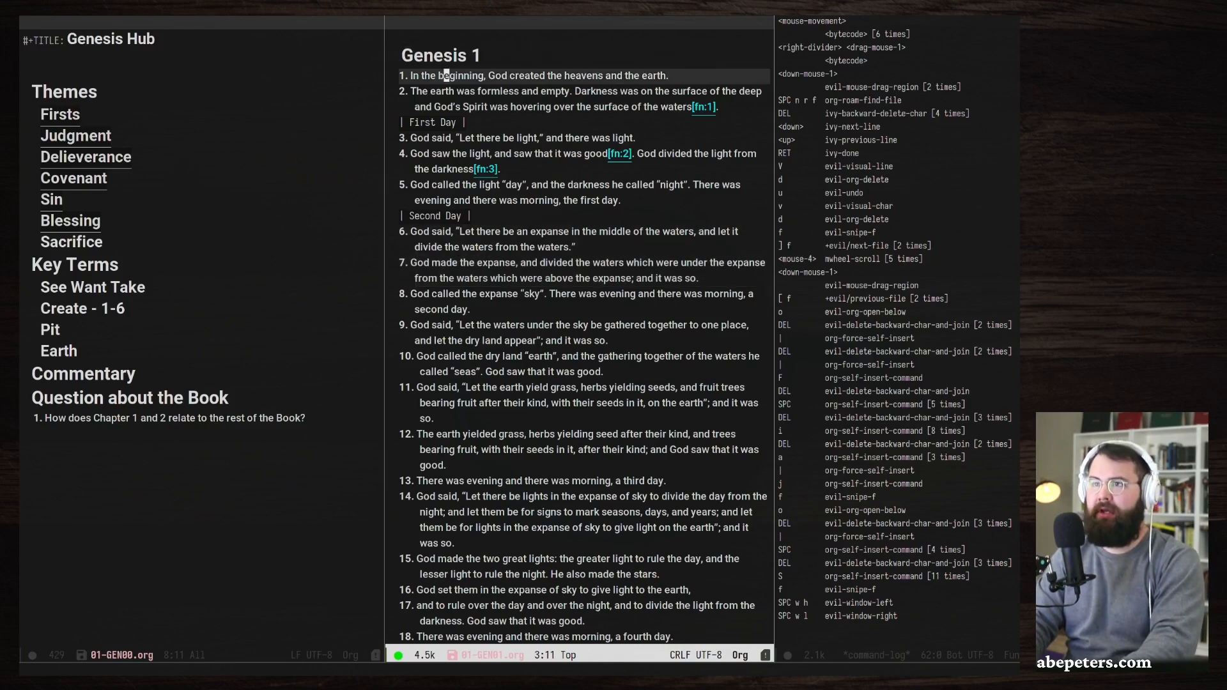
pyautogui.press('l')
pyautogui.press('l')
pyautogui.press('l')
pyautogui.press('l')
pyautogui.press('l')
pyautogui.press('l')
pyautogui.press('l')
pyautogui.press('l')
pyautogui.press('l')
pyautogui.press('l')
pyautogui.press('l')
pyautogui.press('l')
pyautogui.press('l')
pyautogui.press('l')
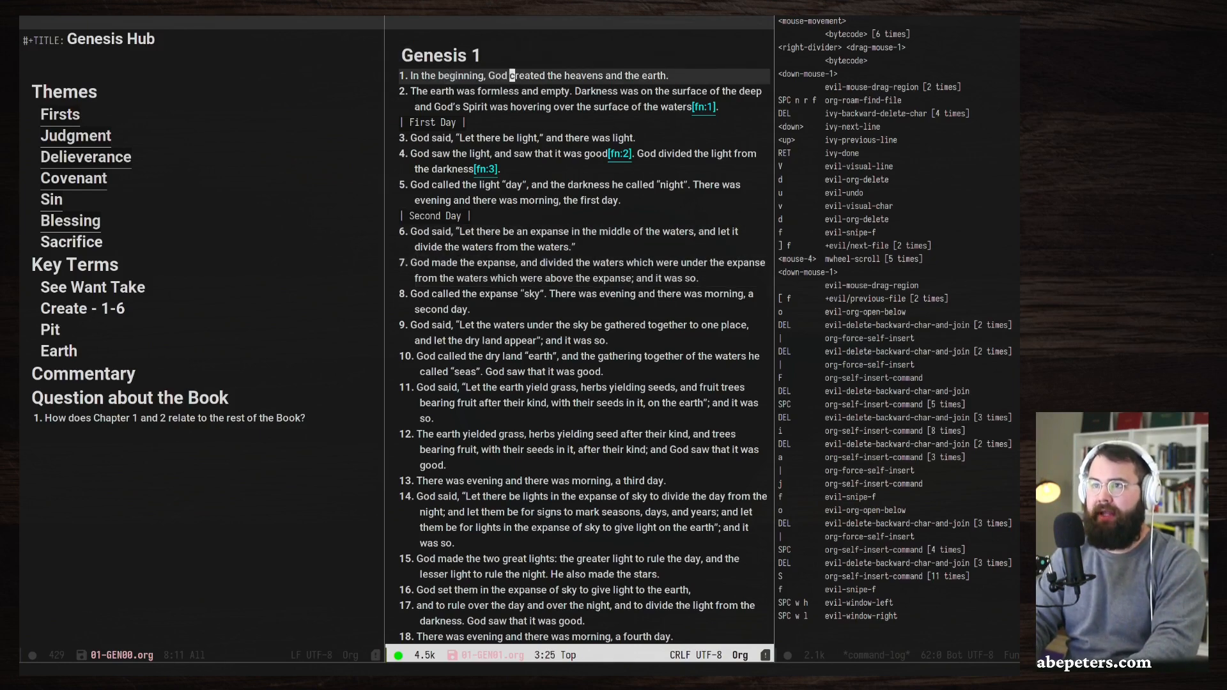
pyautogui.press('v')
pyautogui.press('l')
pyautogui.press('l')
pyautogui.press('l')
pyautogui.press('l')
pyautogui.press('l')
pyautogui.press('l')
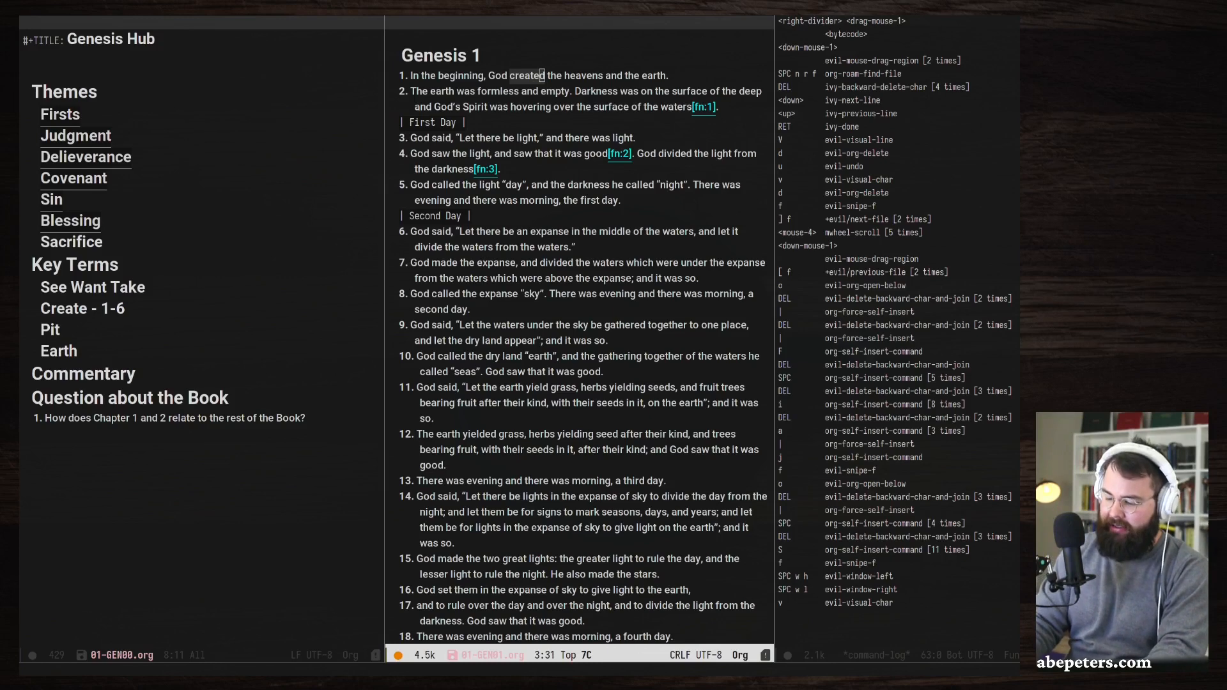
pyautogui.hotkey('shift', 's')
pyautogui.press('/')
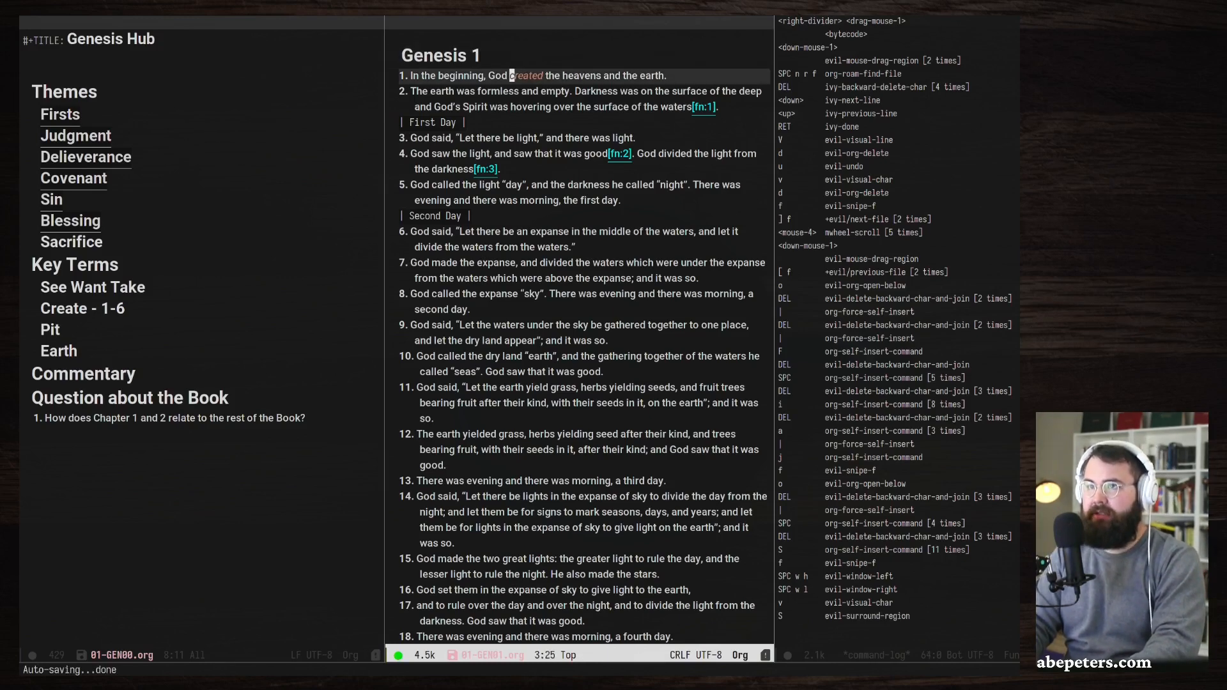
pyautogui.press('l')
pyautogui.press('l')
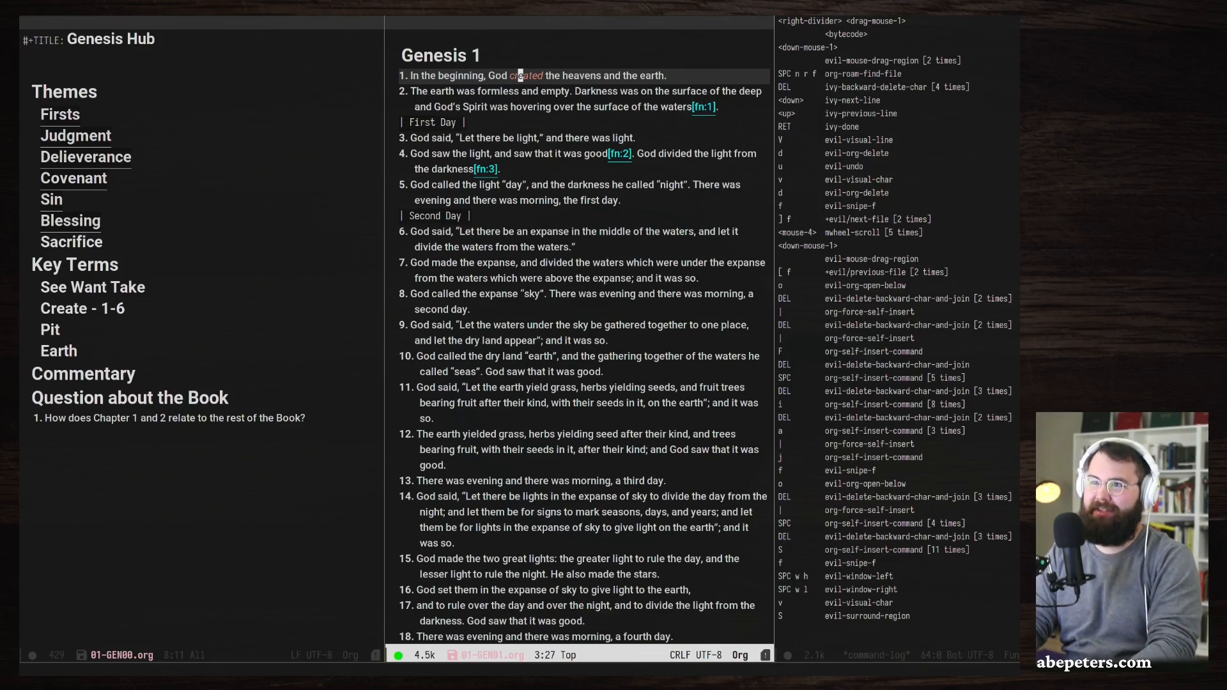
pyautogui.press('j')
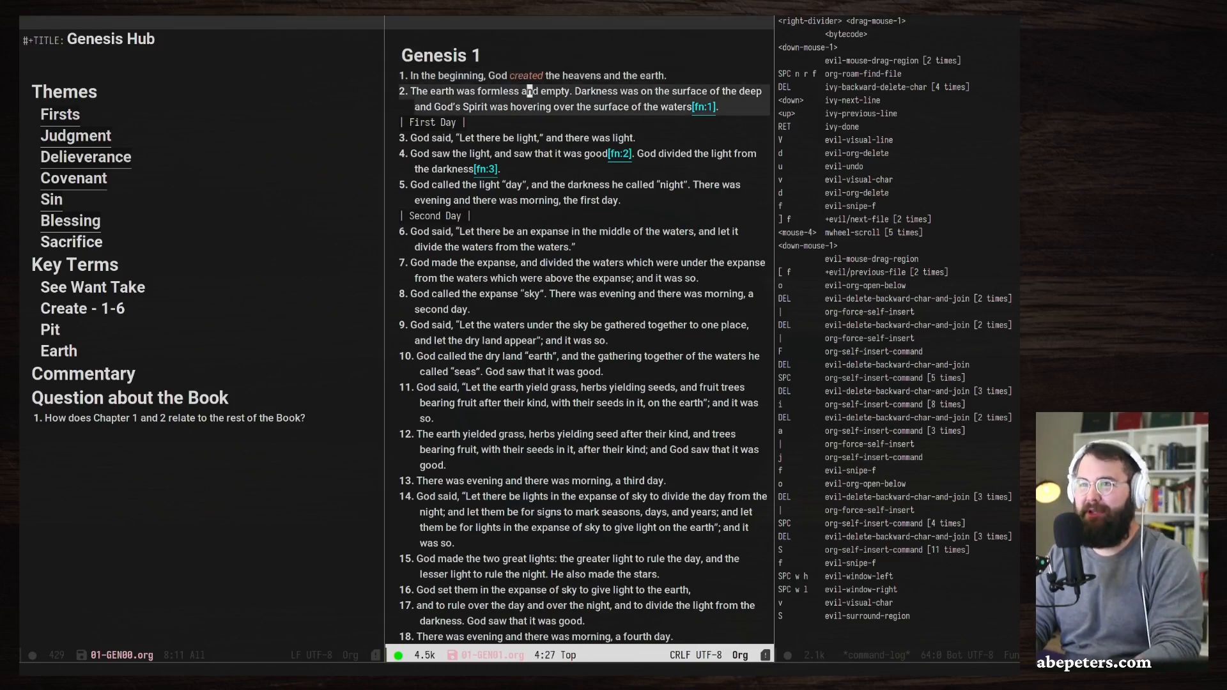
pyautogui.press('k')
pyautogui.press('j')
pyautogui.press('h')
pyautogui.press('h')
pyautogui.press('h')
pyautogui.press('h')
pyautogui.press('h')
pyautogui.press('h')
pyautogui.press('h')
pyautogui.press('h')
pyautogui.press('h')
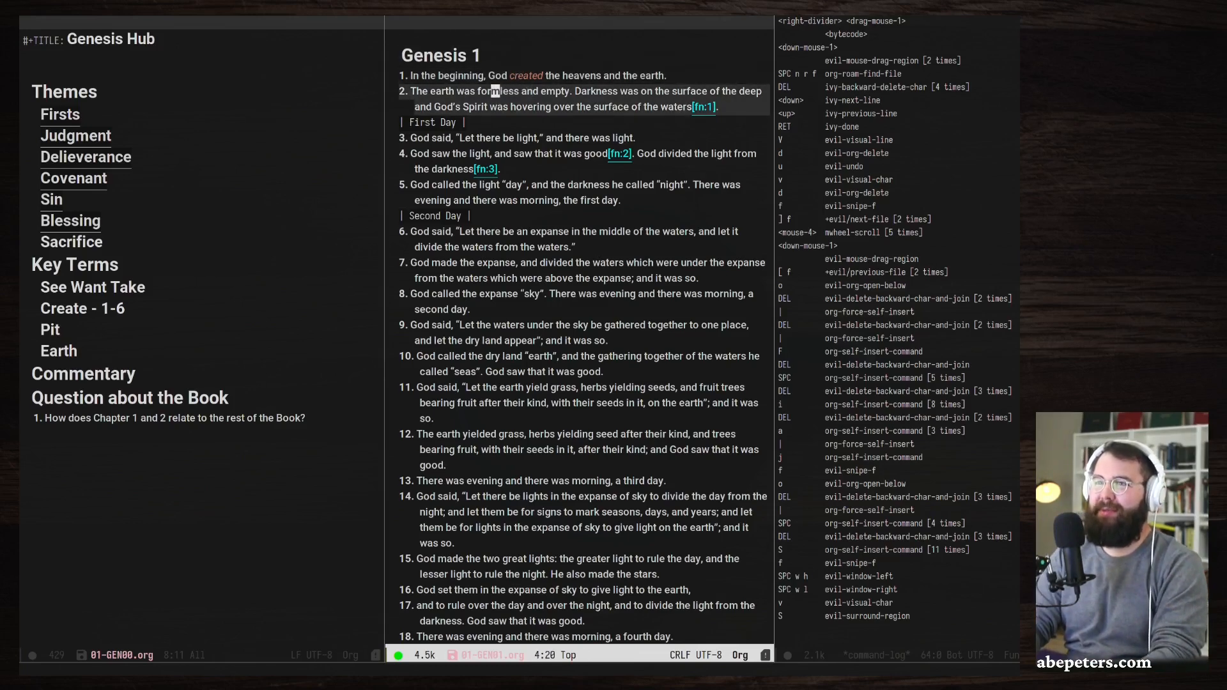
pyautogui.press('l')
pyautogui.press('l')
pyautogui.press('l')
pyautogui.press('l')
pyautogui.press('l')
pyautogui.press('l')
pyautogui.press('l')
pyautogui.press('l')
pyautogui.press('l')
pyautogui.press('l')
pyautogui.press('l')
pyautogui.press('l')
pyautogui.press('l')
pyautogui.press('l')
pyautogui.press('l')
pyautogui.press('l')
pyautogui.press('l')
pyautogui.press('l')
pyautogui.press('l')
pyautogui.press('h')
pyautogui.press('h')
pyautogui.press('h')
pyautogui.press('h')
pyautogui.press('h')
pyautogui.press('h')
pyautogui.press('h')
pyautogui.press('h')
pyautogui.press('h')
pyautogui.press('h')
pyautogui.press('h')
pyautogui.press('h')
pyautogui.press('h')
pyautogui.press('h')
pyautogui.press('h')
pyautogui.press('h')
pyautogui.press('h')
pyautogui.press('h')
pyautogui.press('h')
pyautogui.press('h')
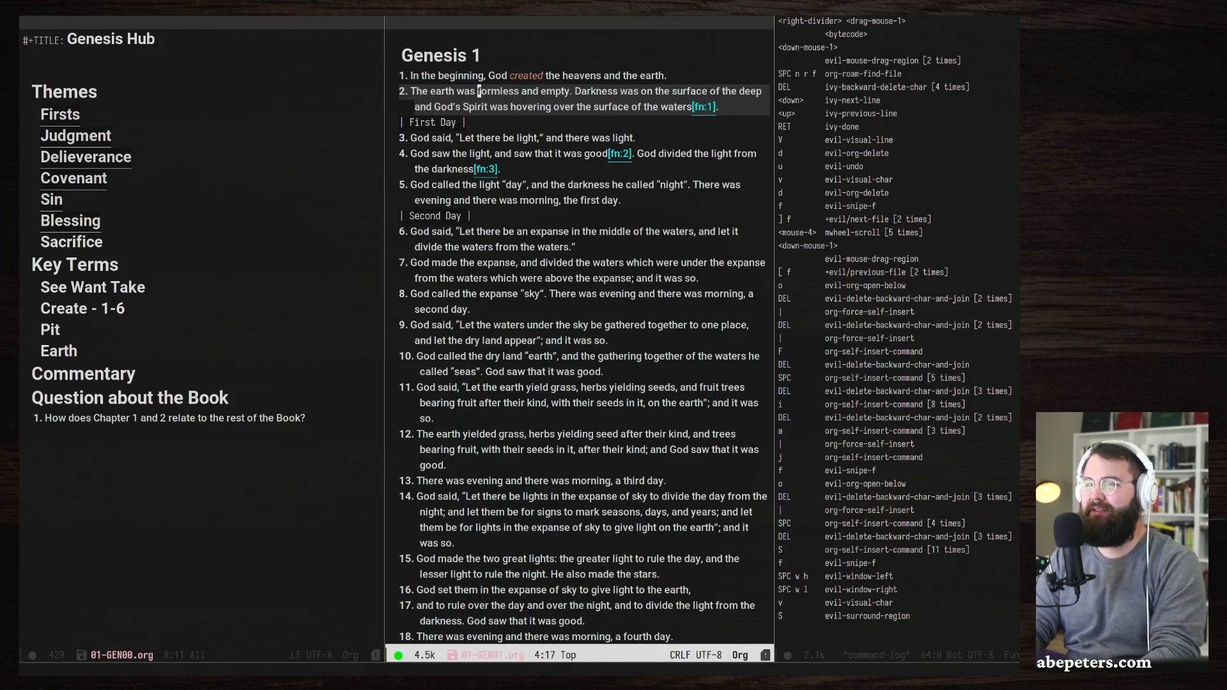
pyautogui.press('k')
pyautogui.press('l')
pyautogui.press('l')
pyautogui.press('l')
pyautogui.press('l')
pyautogui.press('l')
pyautogui.press('l')
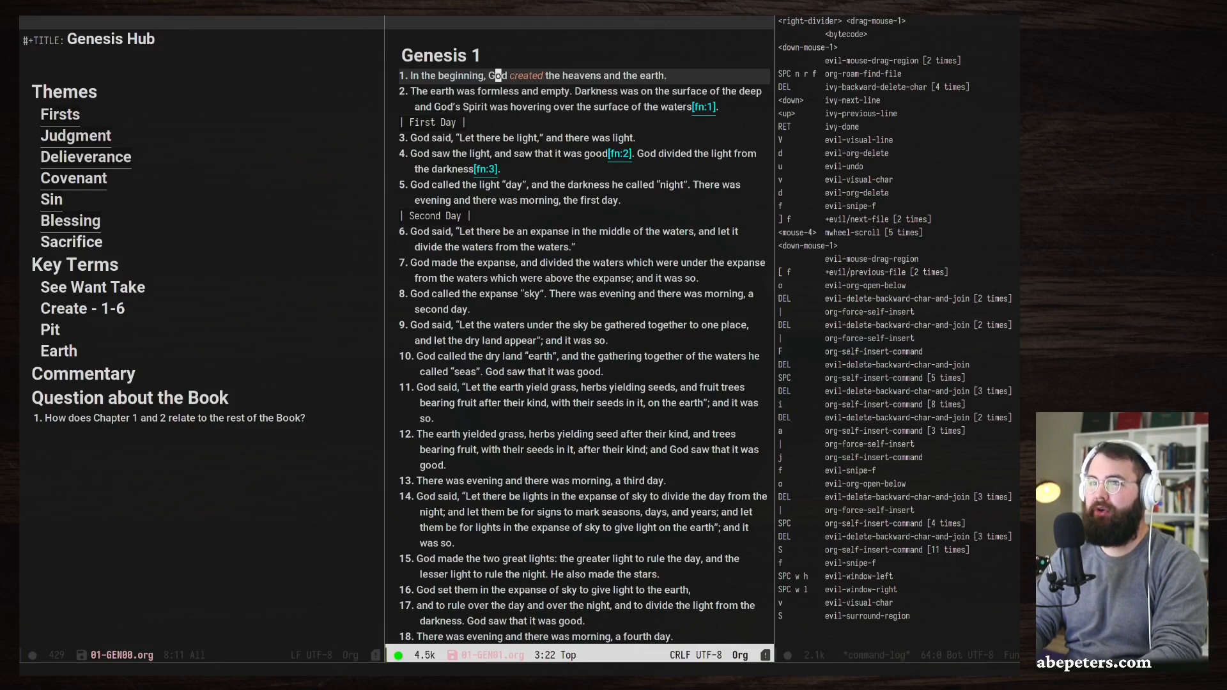
pyautogui.press('a')
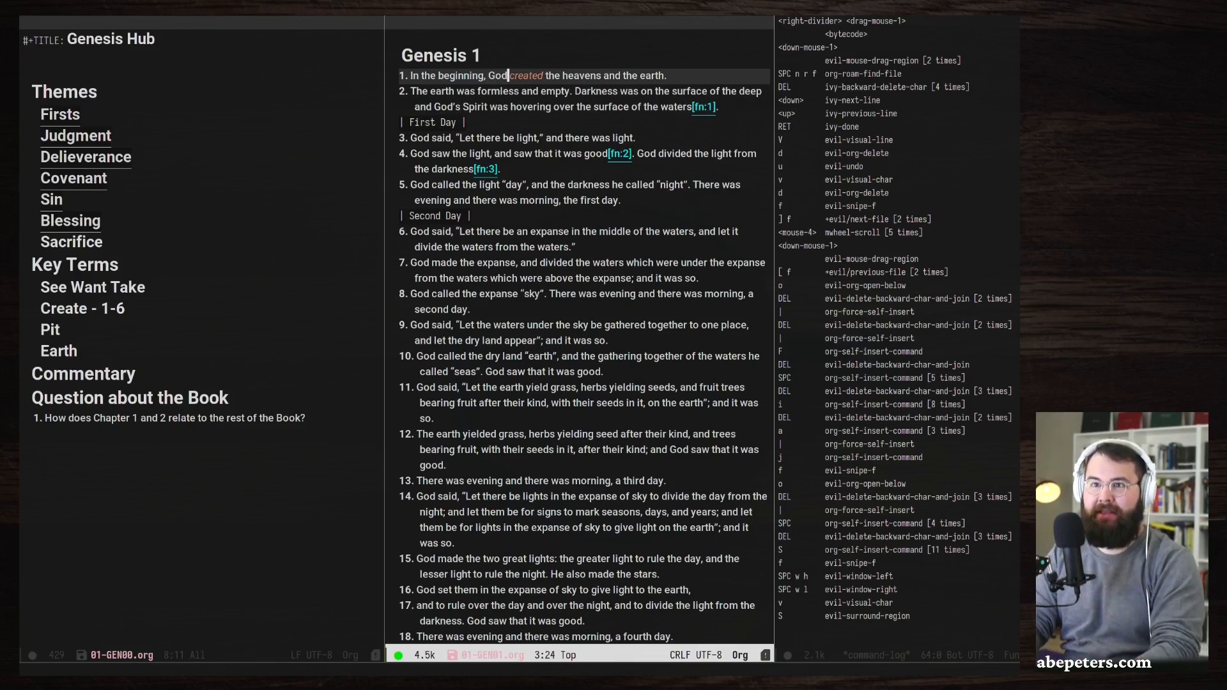
pyautogui.press('Escape')
# Switch to the Genesis Hub window and go to the "Create - 1-6" entry among the key terms.
pyautogui.press('space')
pyautogui.press('w')
pyautogui.press('h')
pyautogui.press('j')
pyautogui.press('j')
pyautogui.press('j')
pyautogui.press('j')
pyautogui.press('j')
pyautogui.press('j')
pyautogui.press('j')
pyautogui.press('k')
pyautogui.press('k')
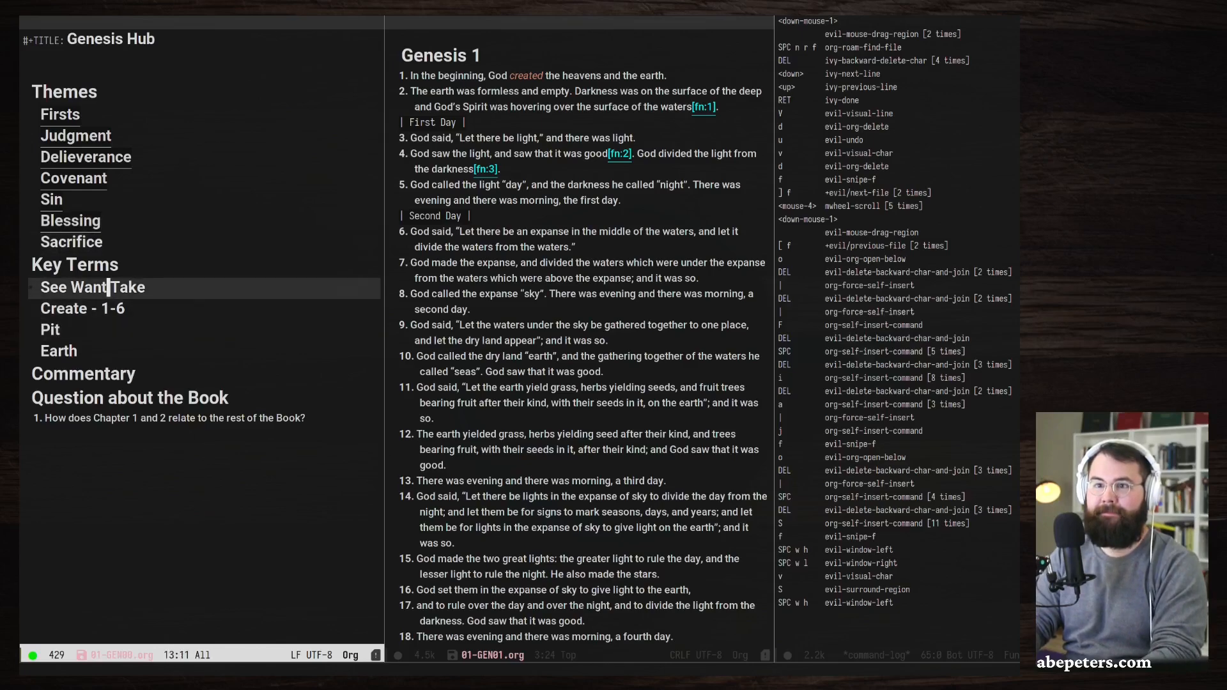
pyautogui.press('j')
pyautogui.press('w')
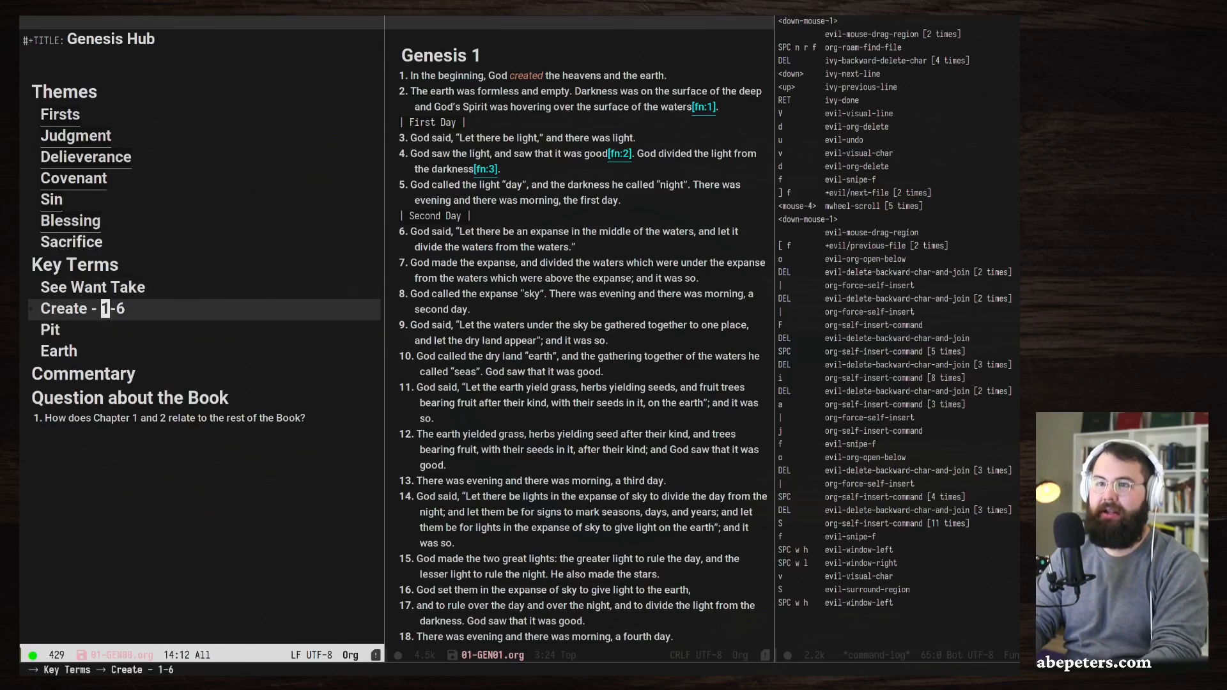
pyautogui.press('Escape')
pyautogui.press('space')
pyautogui.press('s')
pyautogui.press('l')
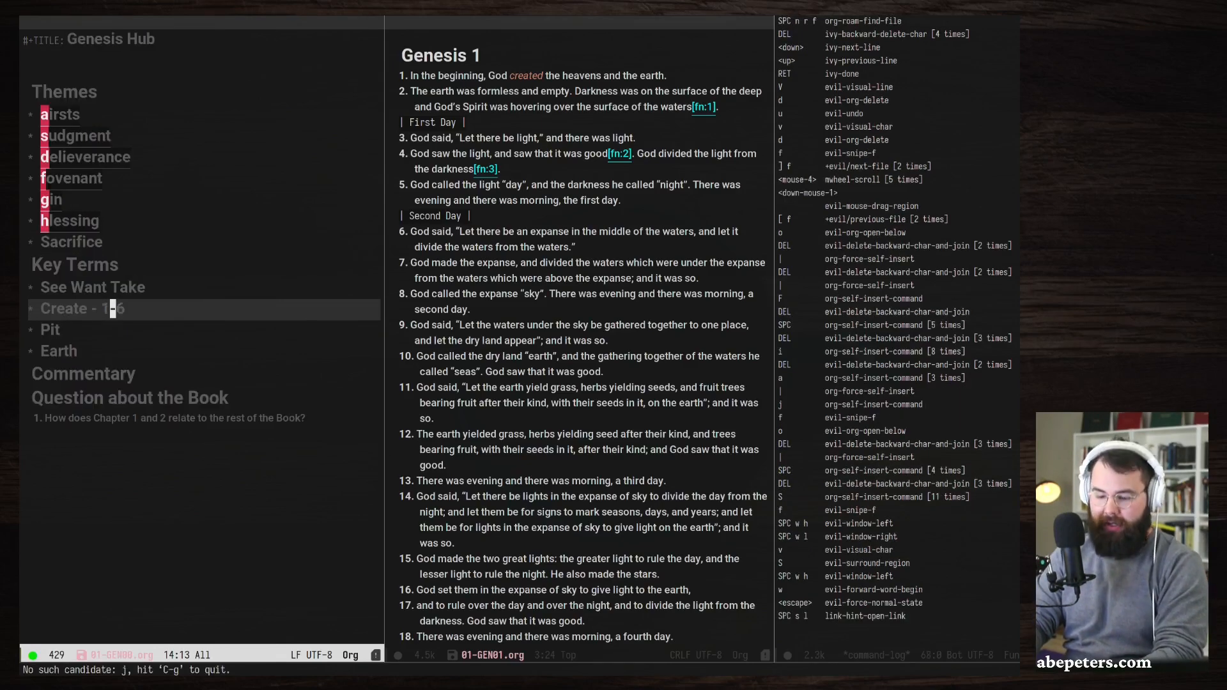
pyautogui.press('Escape')
# Return to the Genesis 1 note and add an asterisk right after the italic word "created" in verse 1.
pyautogui.press('space')
pyautogui.press('w')
pyautogui.press('l')
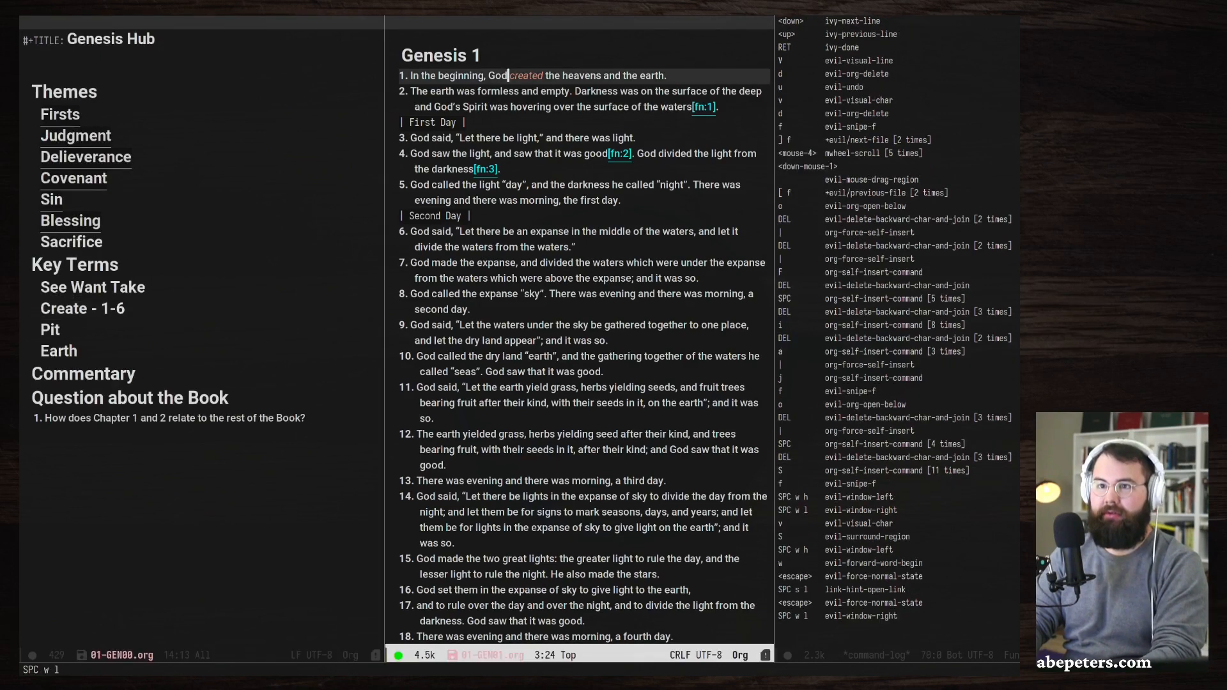
pyautogui.press('l')
pyautogui.press('l')
pyautogui.press('l')
pyautogui.press('l')
pyautogui.press('l')
pyautogui.press('l')
pyautogui.press('l')
pyautogui.press('l')
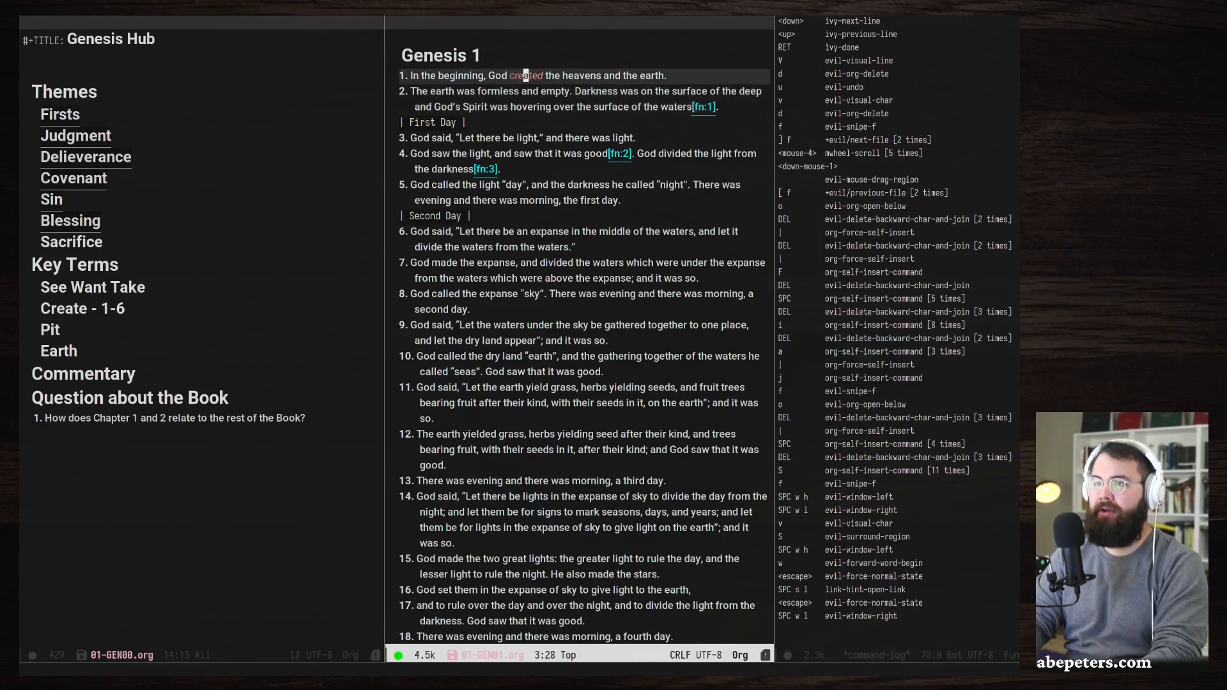
pyautogui.press('i')
pyautogui.press('Escape')
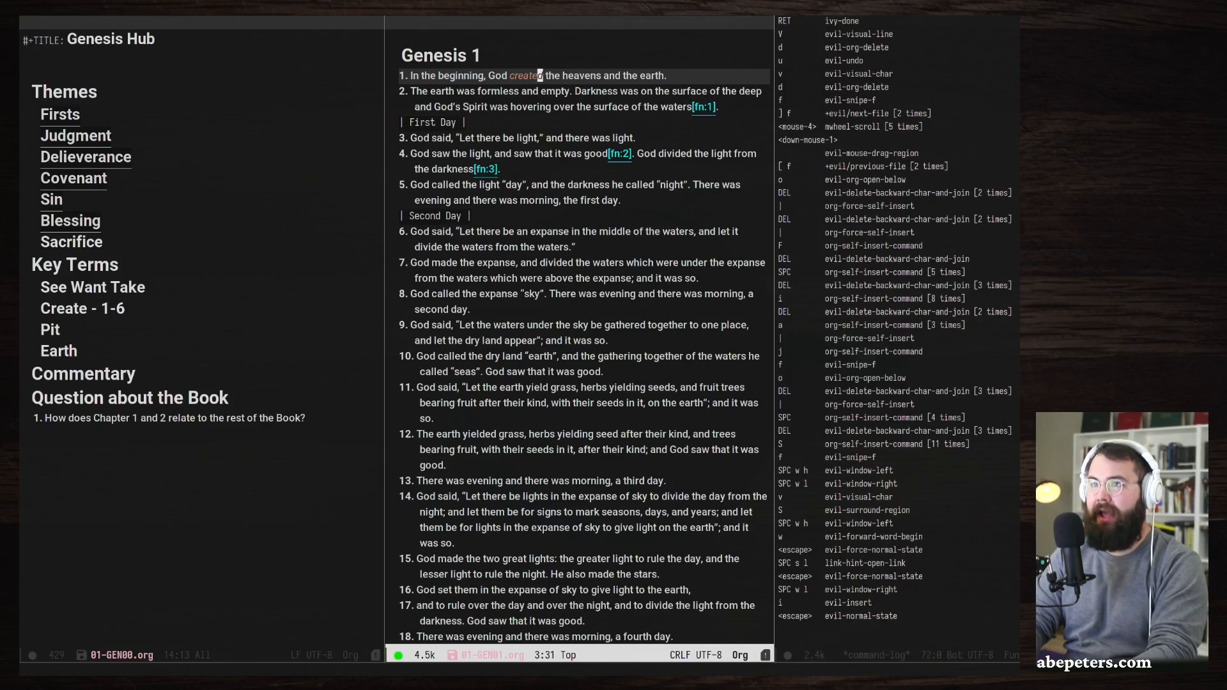
pyautogui.press('i')
pyautogui.press('Right')
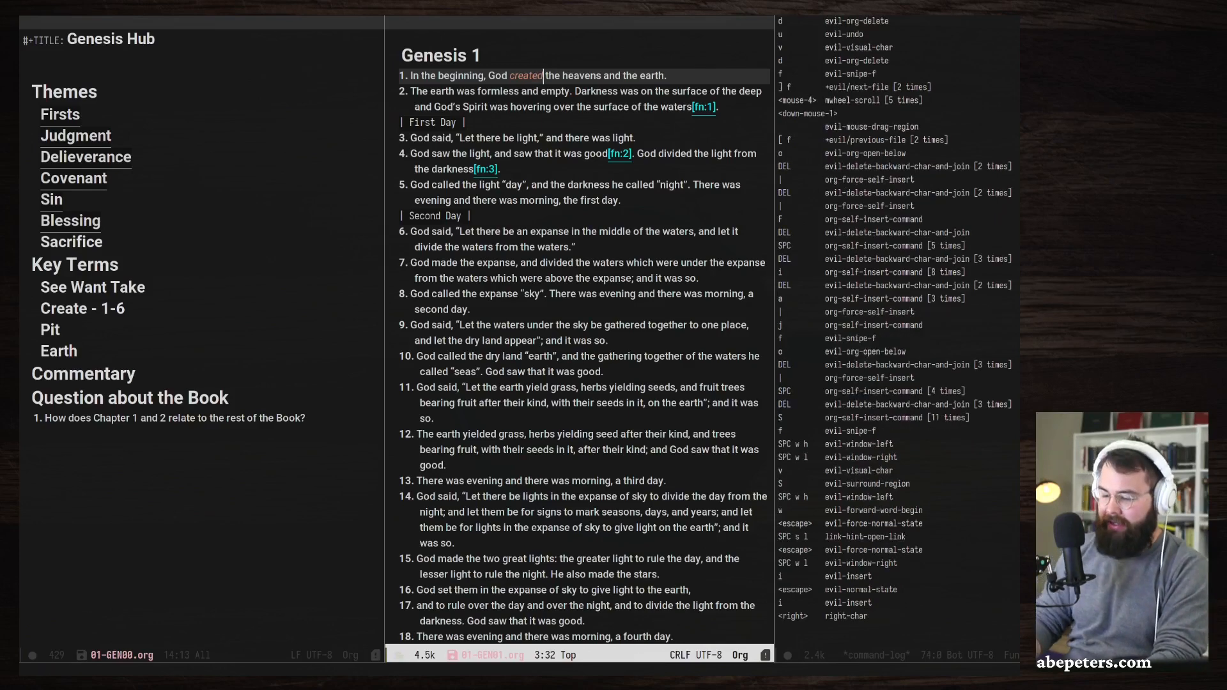
pyautogui.write('8')
pyautogui.press('BackSpace')
pyautogui.write('**')
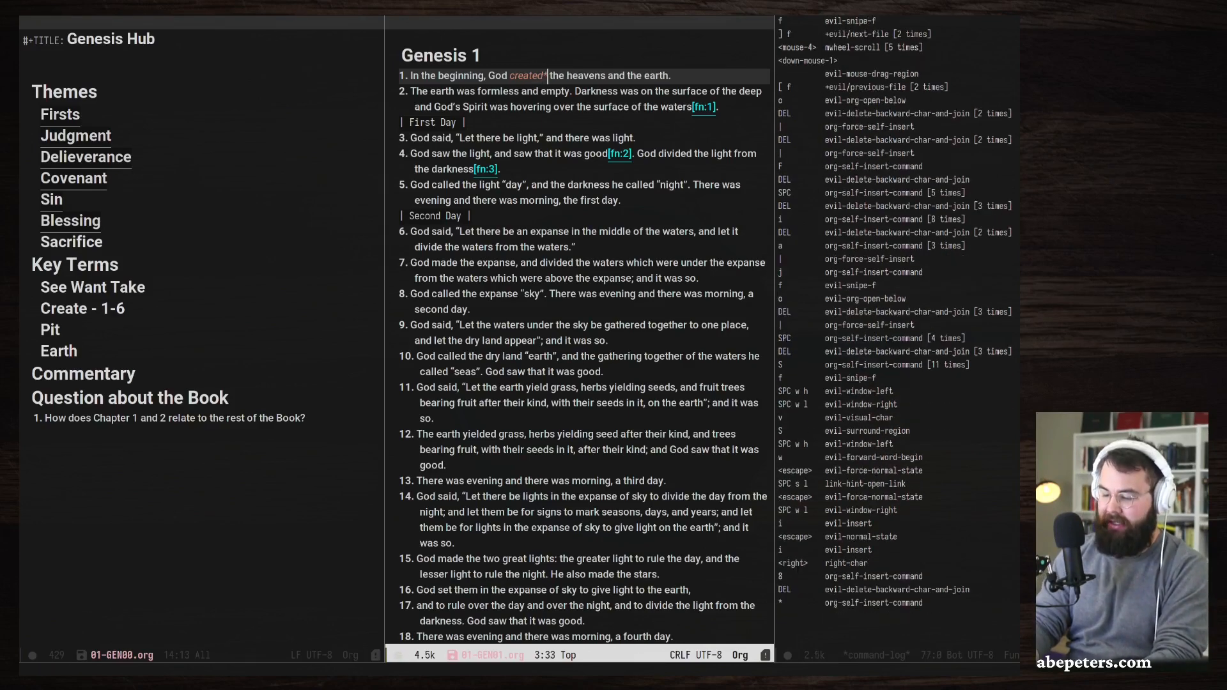
# Try to turn the asterisk after "created" into an org-roam note link, searching for "Create".
pyautogui.write('v')
pyautogui.press('space')
pyautogui.press('n')
pyautogui.press('r')
pyautogui.press('i')
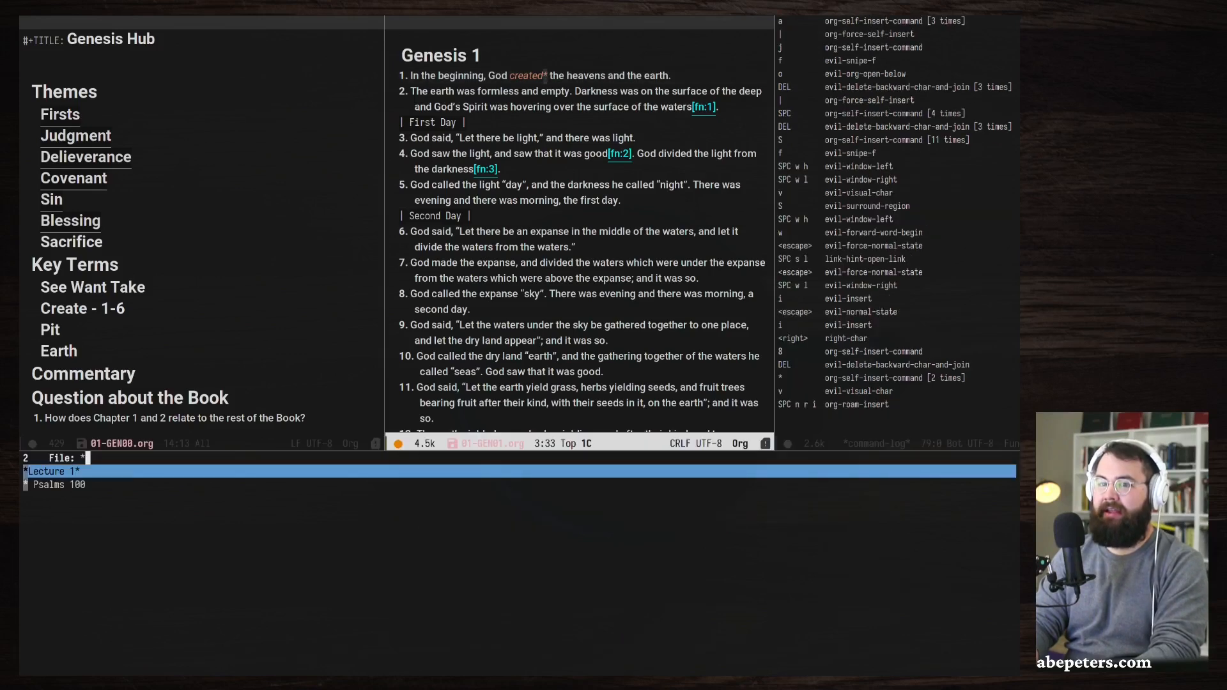
pyautogui.press('BackSpace')
pyautogui.write('Cr')
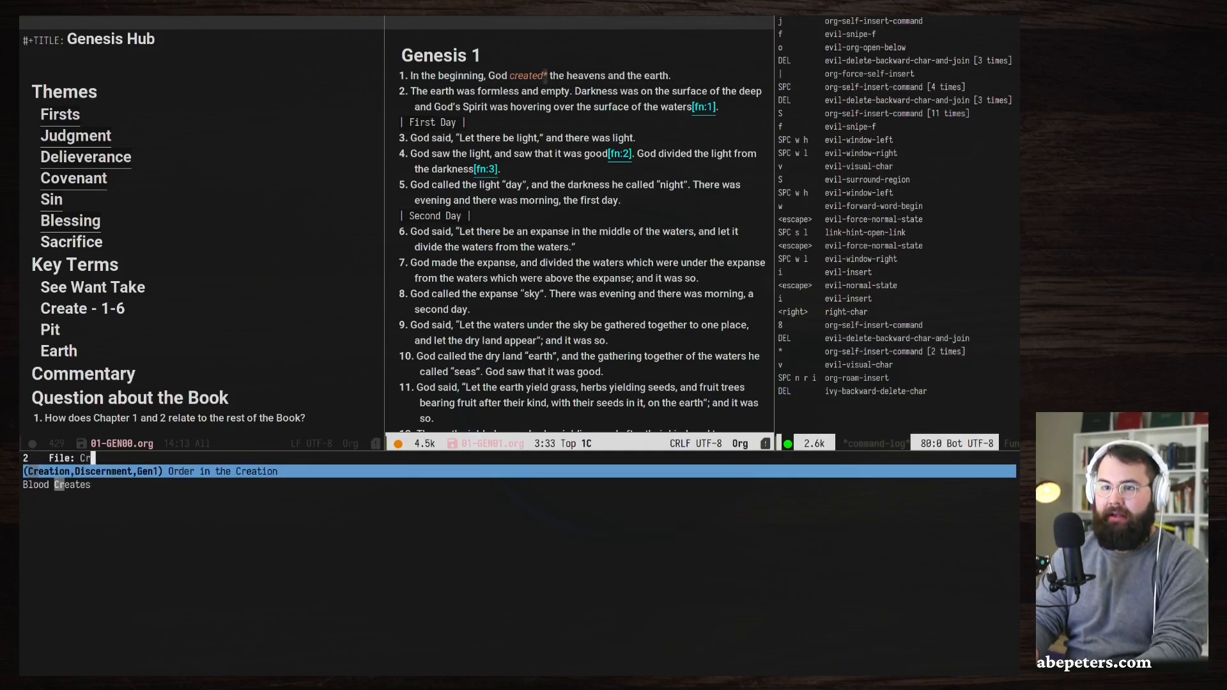
pyautogui.write('eate')
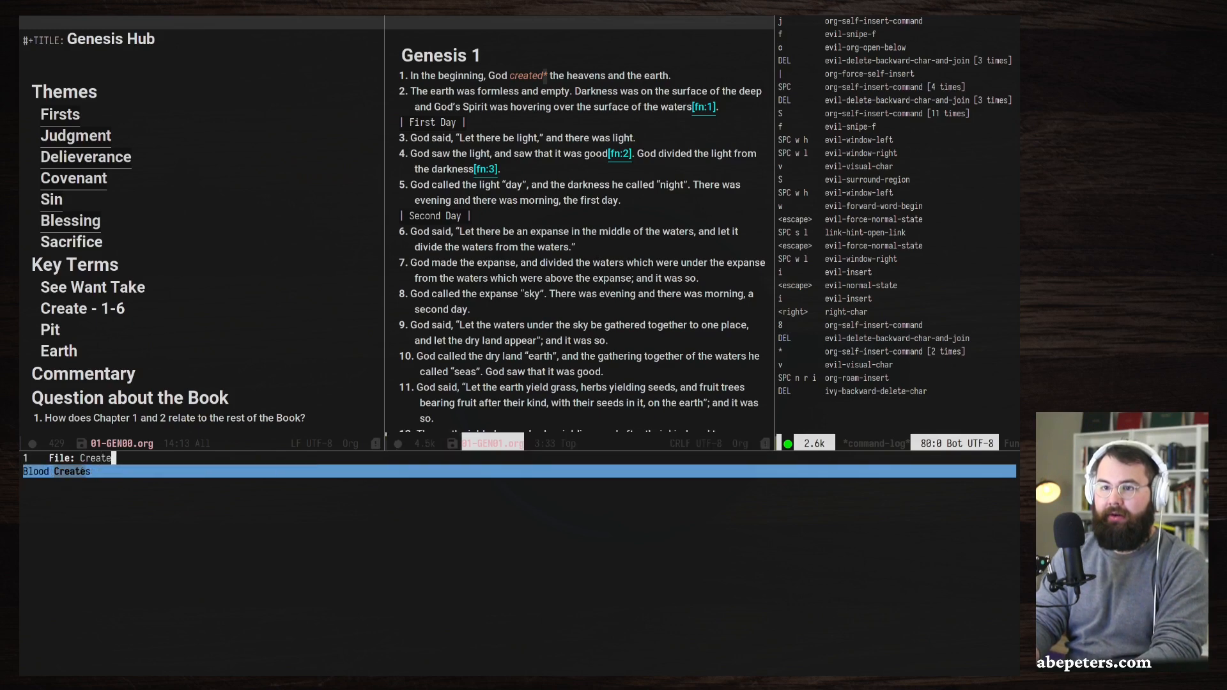
pyautogui.press('Escape')
# Check the "Create - 1-6" key term in the Genesis Hub and return to the Genesis 1 note.
pyautogui.press('space')
pyautogui.press('w')
pyautogui.press('h')
pyautogui.press('j')
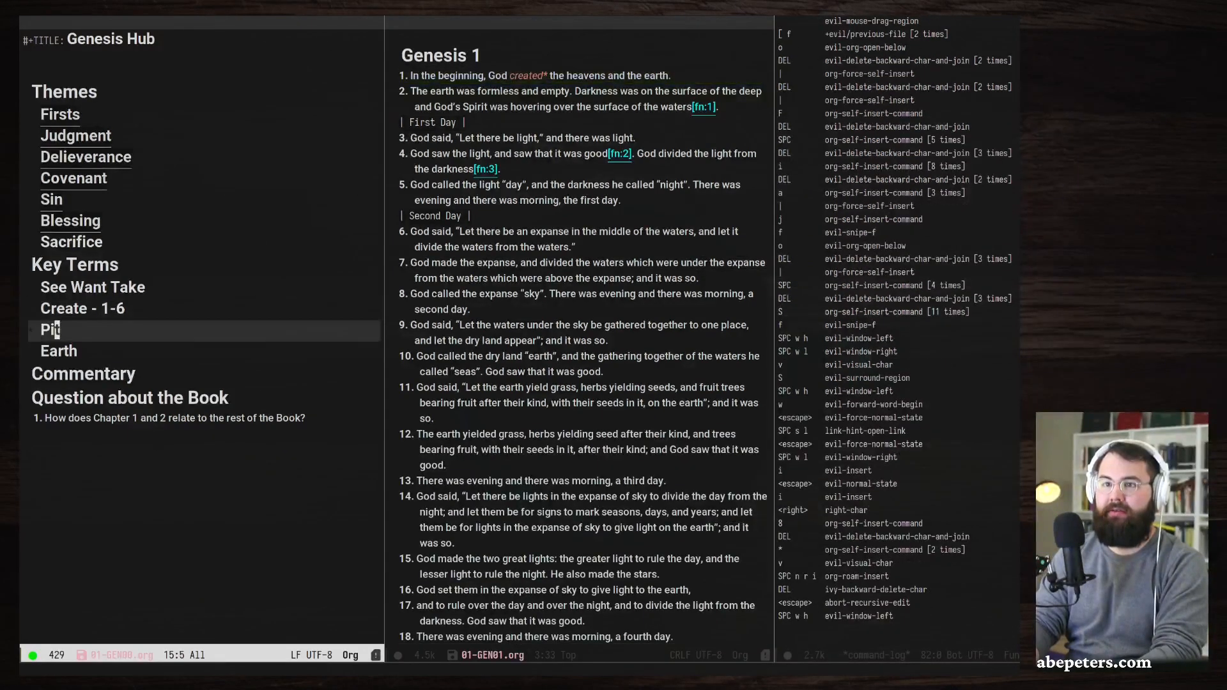
pyautogui.press('k')
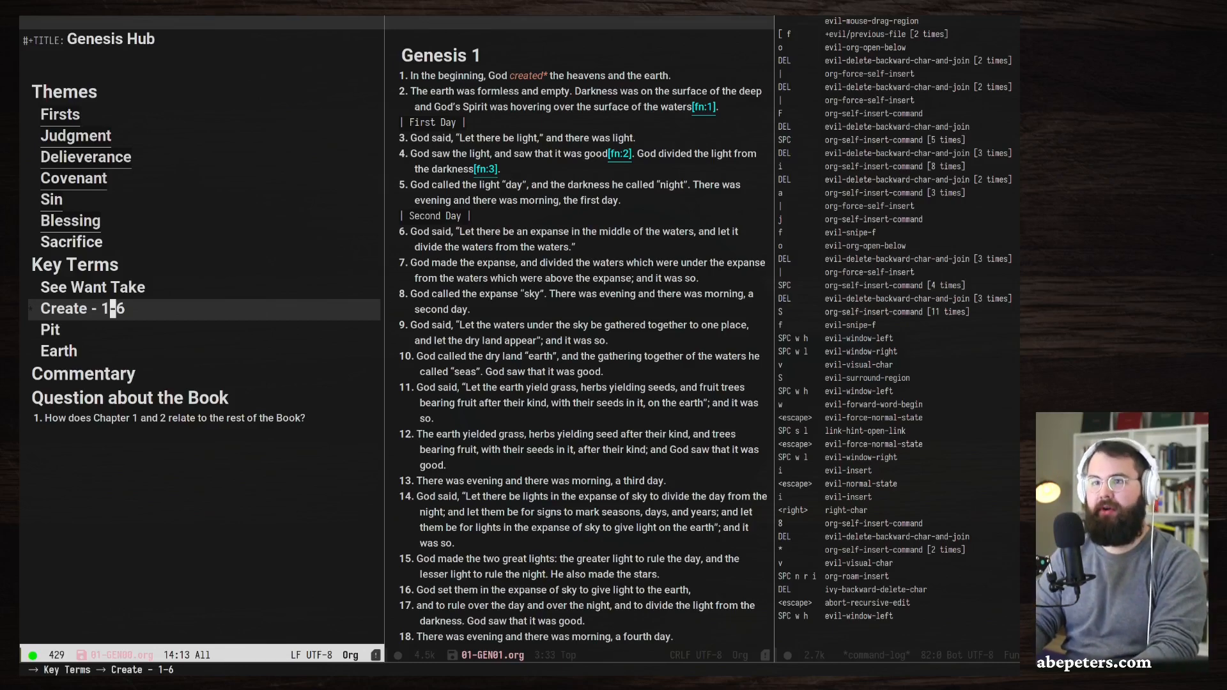
pyautogui.press('space')
pyautogui.press('w')
pyautogui.press('l')
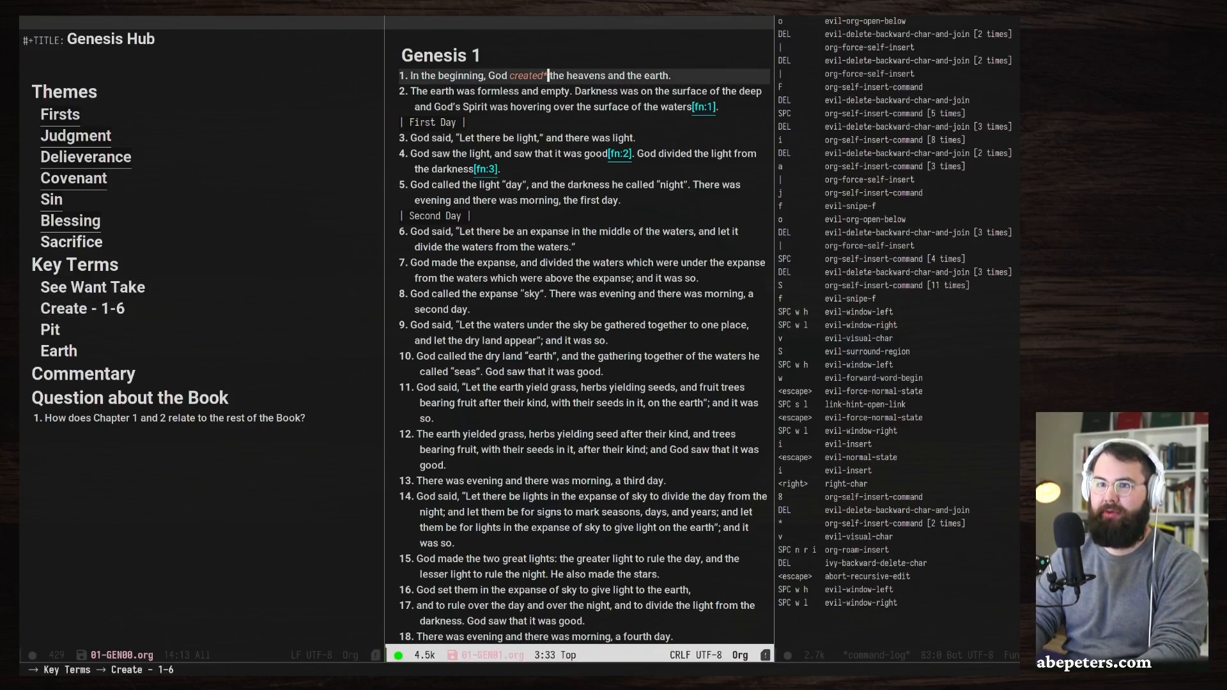
pyautogui.press('Escape')
pyautogui.press('space')
pyautogui.press('h')
pyautogui.press('w')
pyautogui.press('Escape')
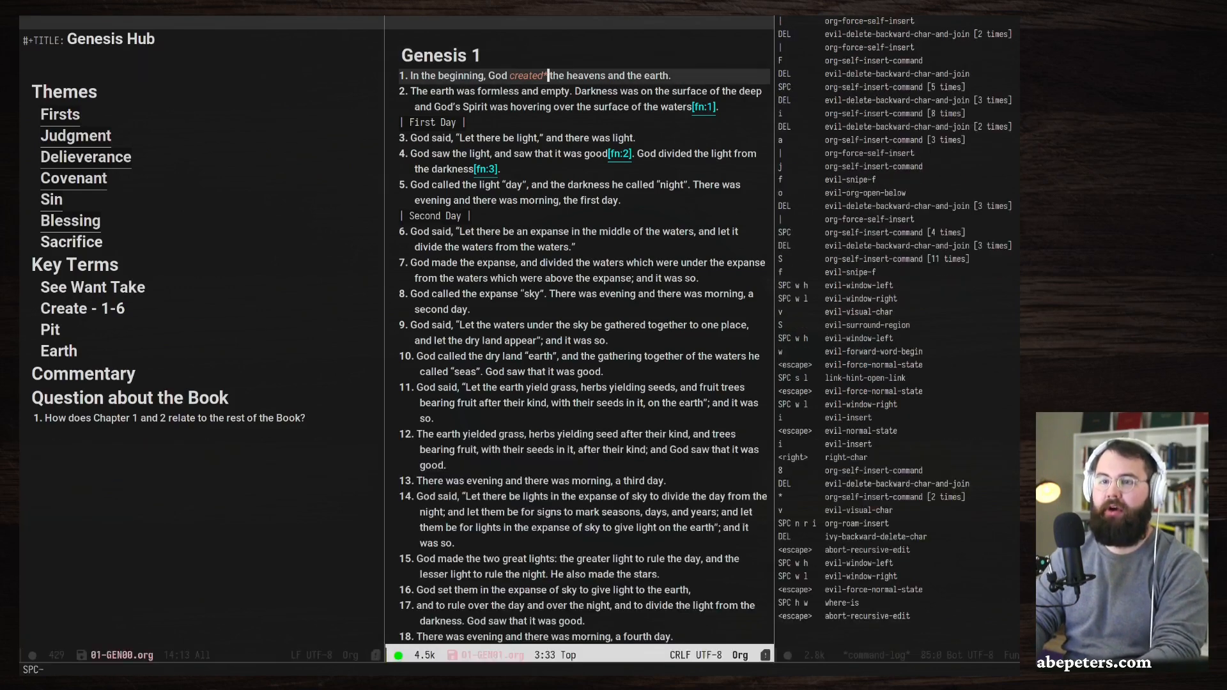
# In the Genesis Hub, turn the "Create - 1-6" key term into an org-roam link to a new note titled "Genesis - Creation".
pyautogui.press('space')
pyautogui.press('w')
pyautogui.press('h')
pyautogui.press('k')
pyautogui.press('l')
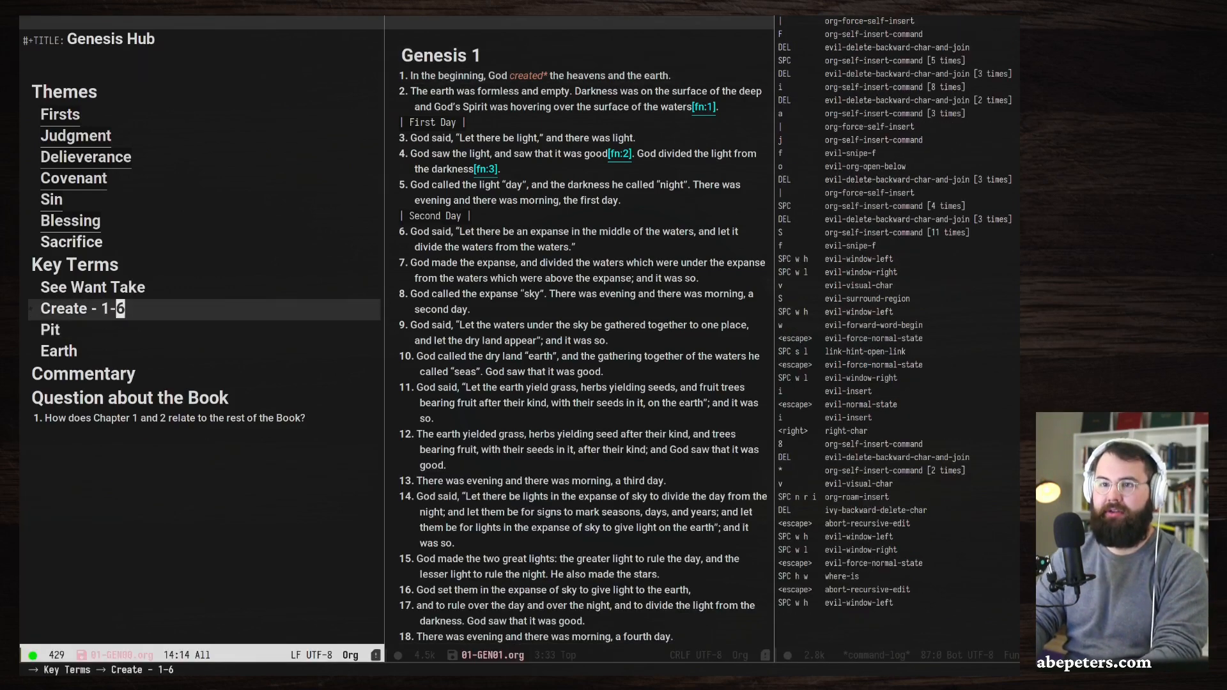
pyautogui.press('v')
pyautogui.press('b')
pyautogui.press('b')
pyautogui.press('b')
pyautogui.press('b')
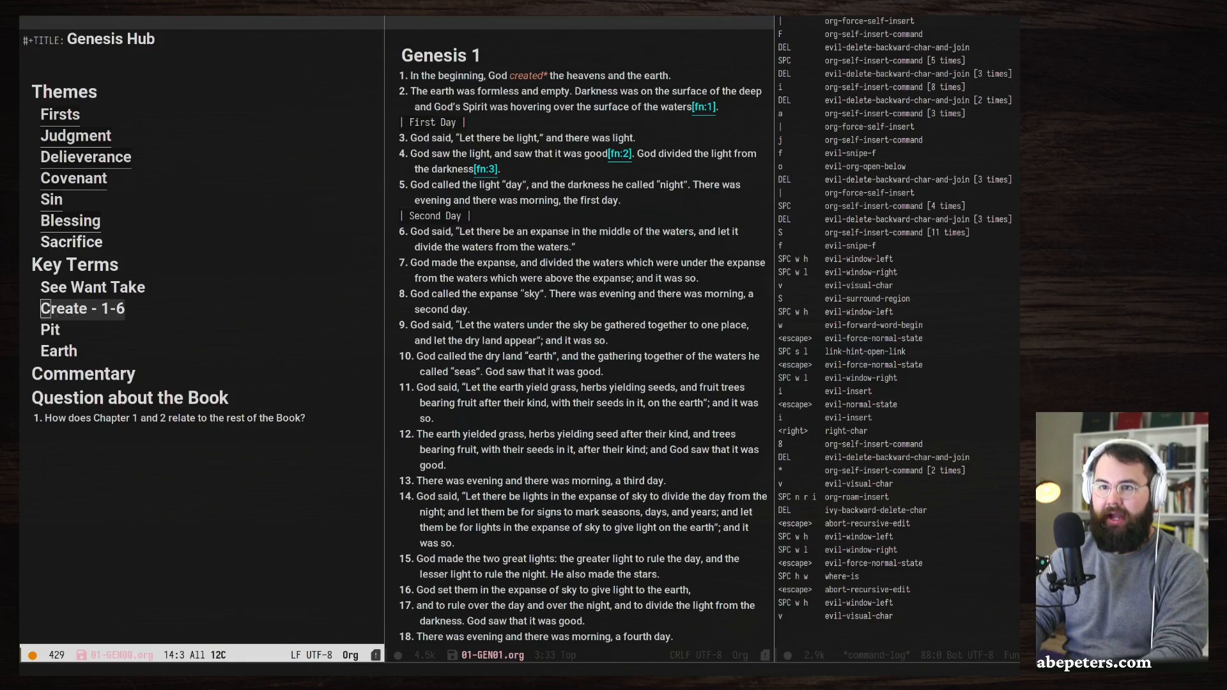
pyautogui.press('space')
pyautogui.press('n')
pyautogui.press('r')
pyautogui.press('i')
pyautogui.press('BackSpace')
pyautogui.press('BackSpace')
pyautogui.press('BackSpace')
pyautogui.press('BackSpace')
pyautogui.press('BackSpace')
pyautogui.press('BackSpace')
pyautogui.press('BackSpace')
pyautogui.press('BackSpace')
pyautogui.press('BackSpace')
pyautogui.press('BackSpace')
pyautogui.press('BackSpace')
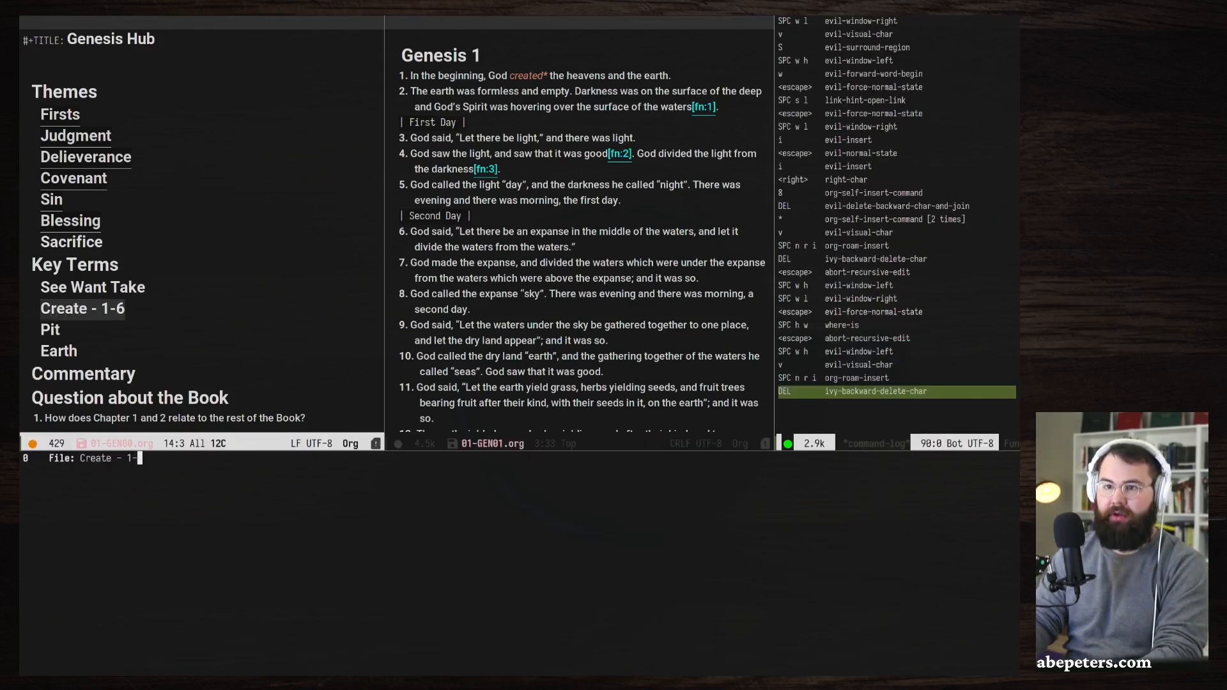
pyautogui.press('BackSpace')
pyautogui.write('Genesos -')
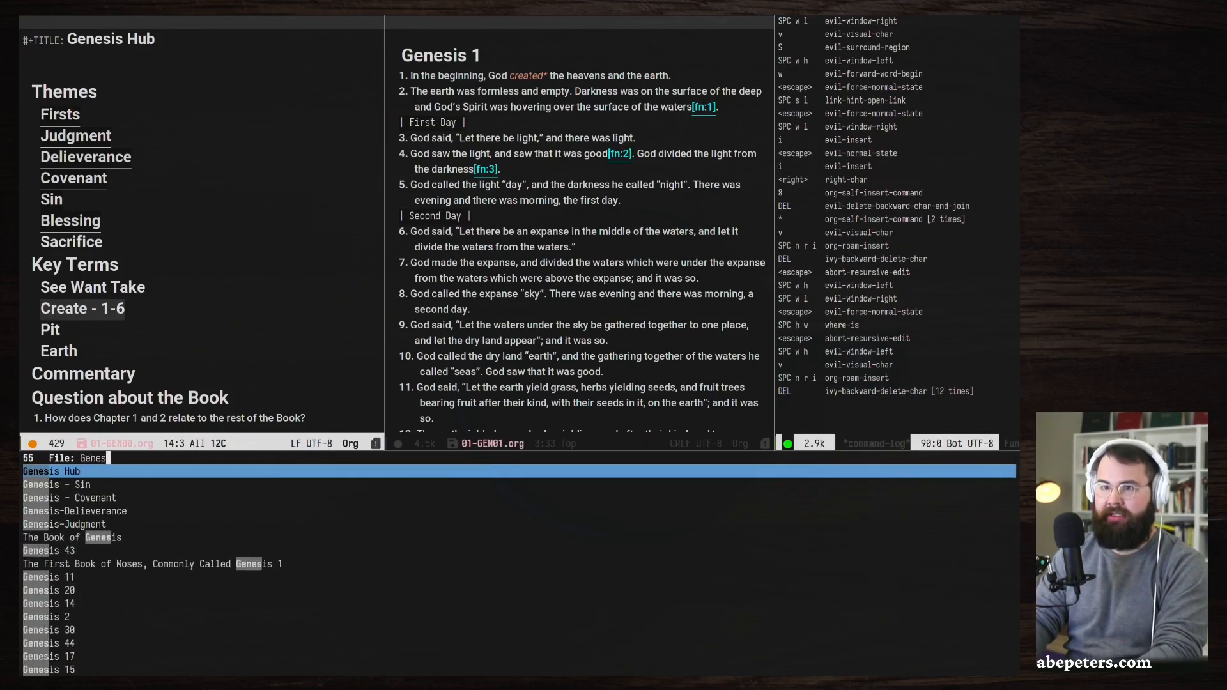
pyautogui.press('BackSpace')
pyautogui.press('BackSpace')
pyautogui.press('BackSpace')
pyautogui.press('BackSpace')
pyautogui.write('is -C')
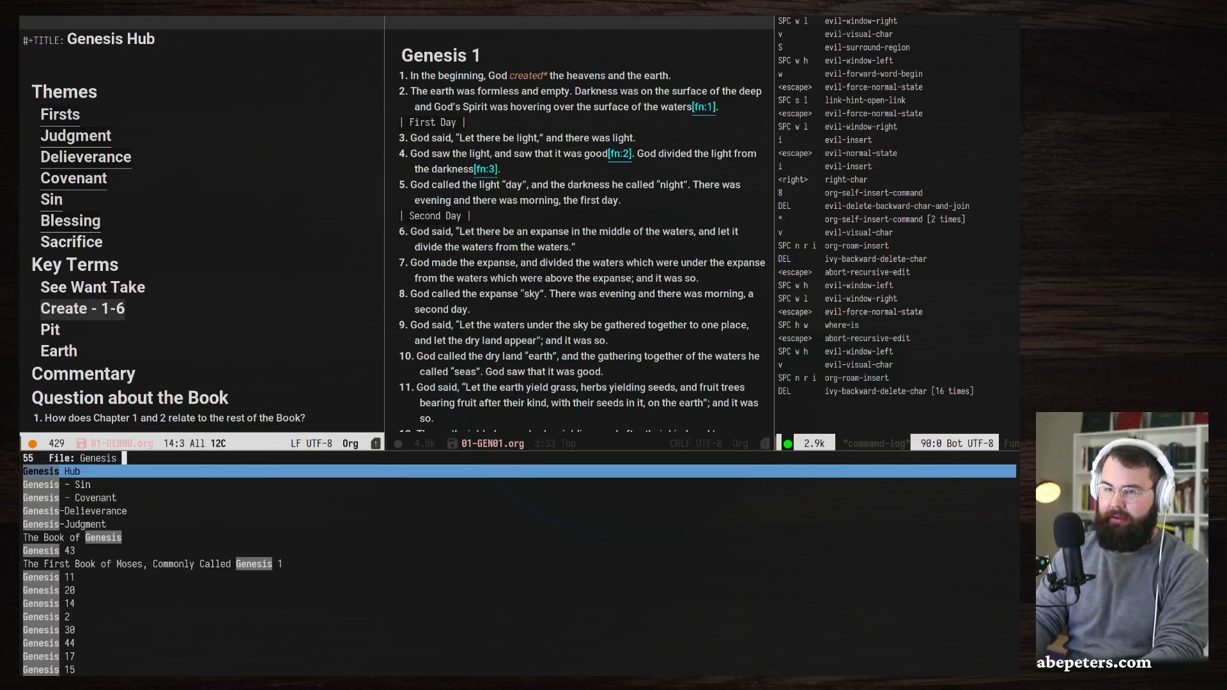
pyautogui.press('BackSpace')
pyautogui.write('Crte')
pyautogui.press('BackSpace')
pyautogui.press('BackSpace')
pyautogui.press('BackSpace')
pyautogui.press('BackSpace')
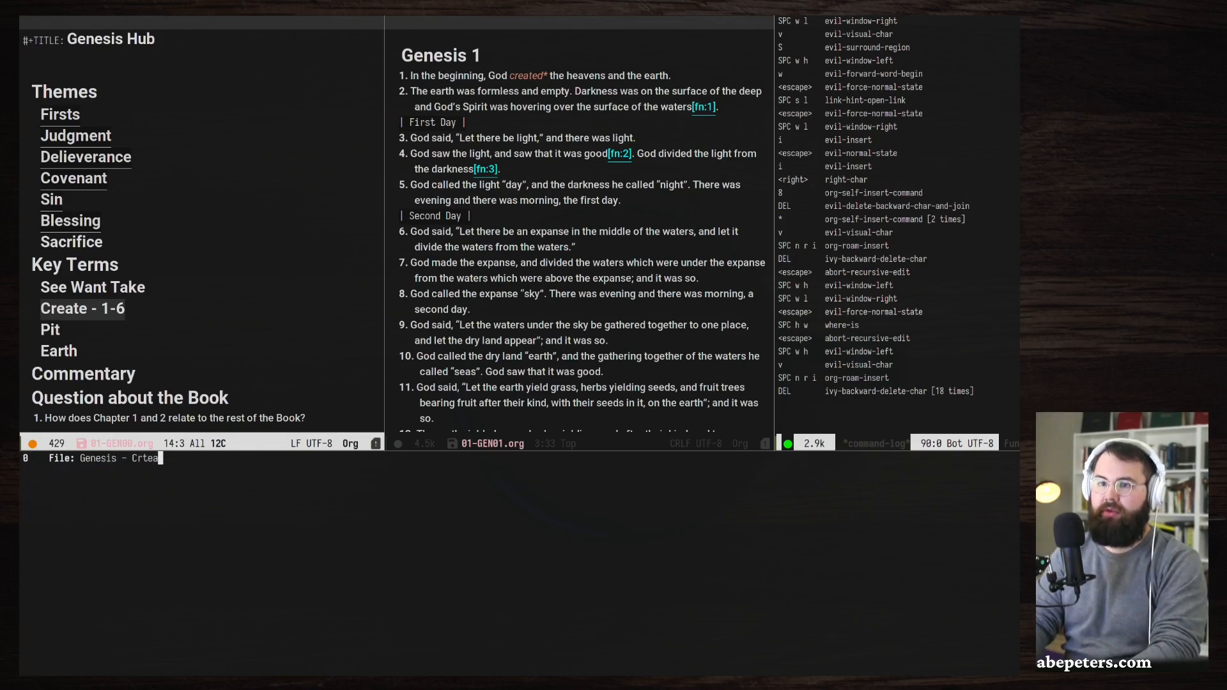
pyautogui.write('eation')
pyautogui.press('Return')
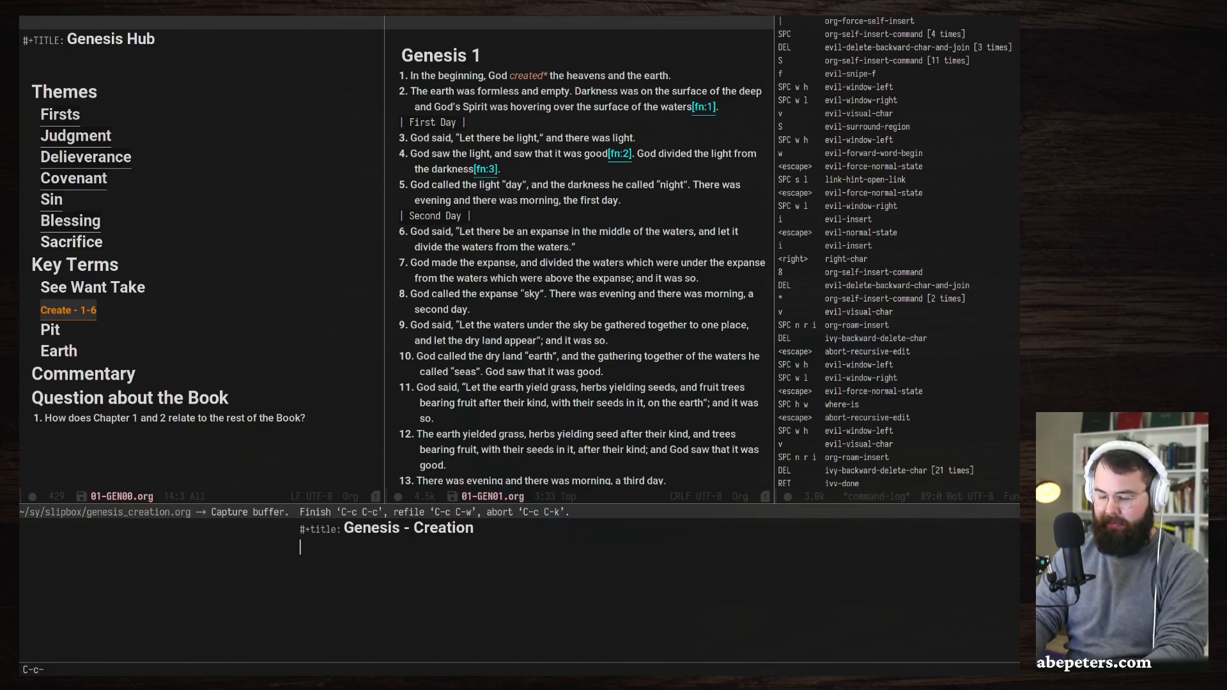
# Finalize the capture of the "Genesis - Creation" note and open it through the "Create - 1-6" link.
pyautogui.hotkey('ctrl', 'c')
pyautogui.hotkey('ctrl', 'c')
pyautogui.press('Return')
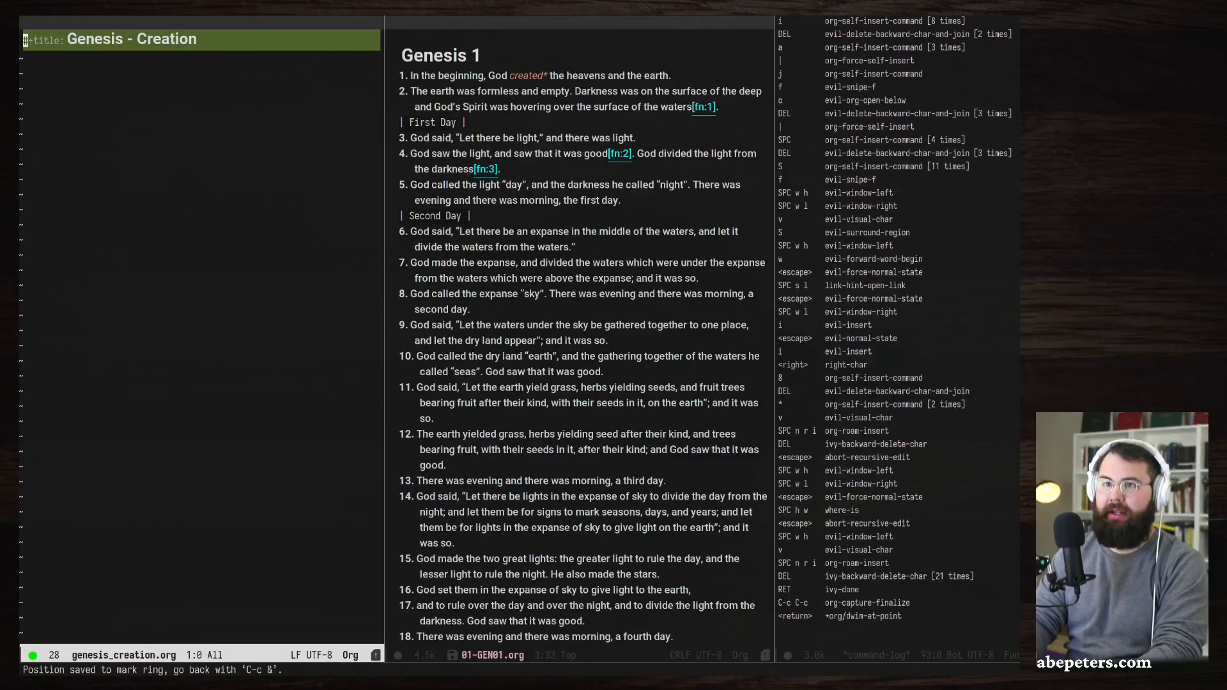
# Move the focus to the window showing the Genesis 1 text.
pyautogui.press('space')
pyautogui.press('w')
pyautogui.press('l')
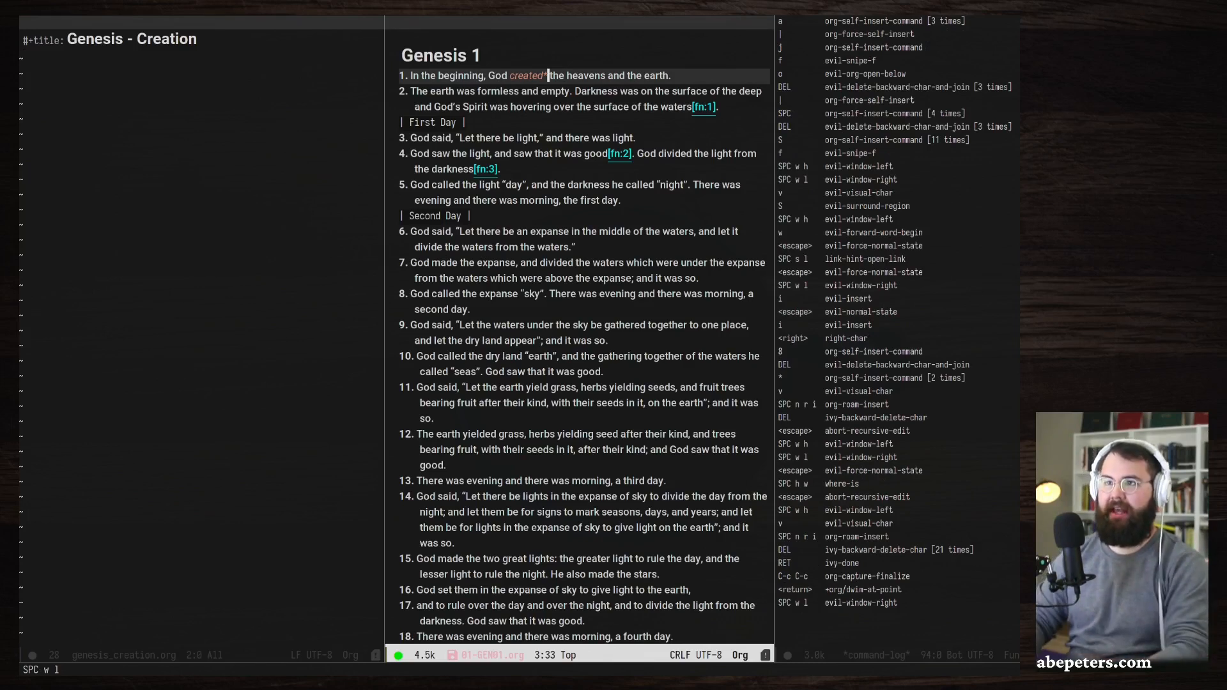
pyautogui.press('space')
pyautogui.press('n')
pyautogui.press('r')
pyautogui.press('i')
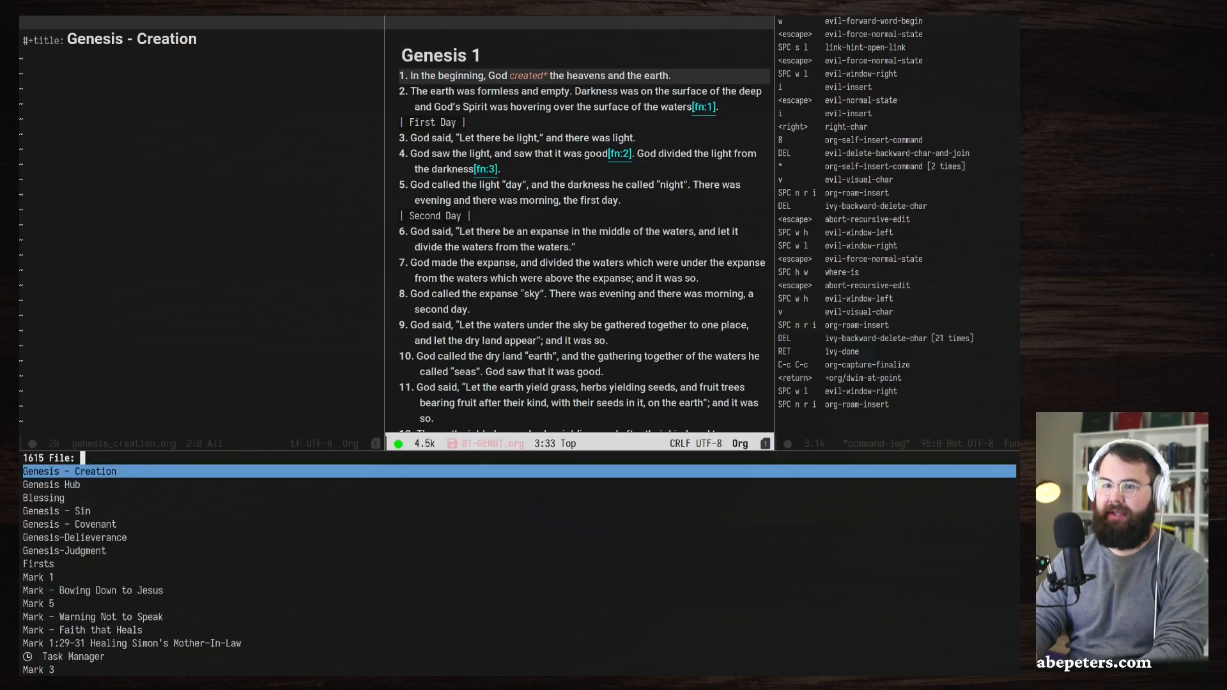
pyautogui.press('Escape')
pyautogui.press('f')
pyautogui.press('r')
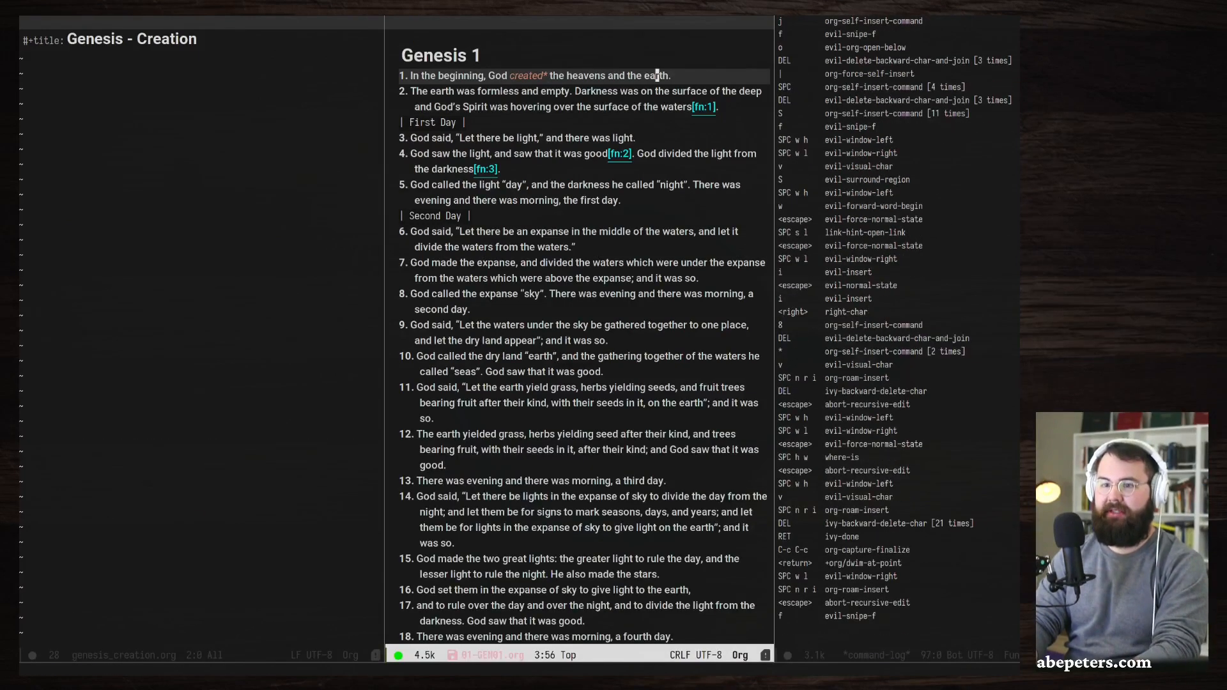
pyautogui.press('Escape')
pyautogui.press('j')
pyautogui.press('space')
pyautogui.press('n')
pyautogui.press('r')
pyautogui.press('f')
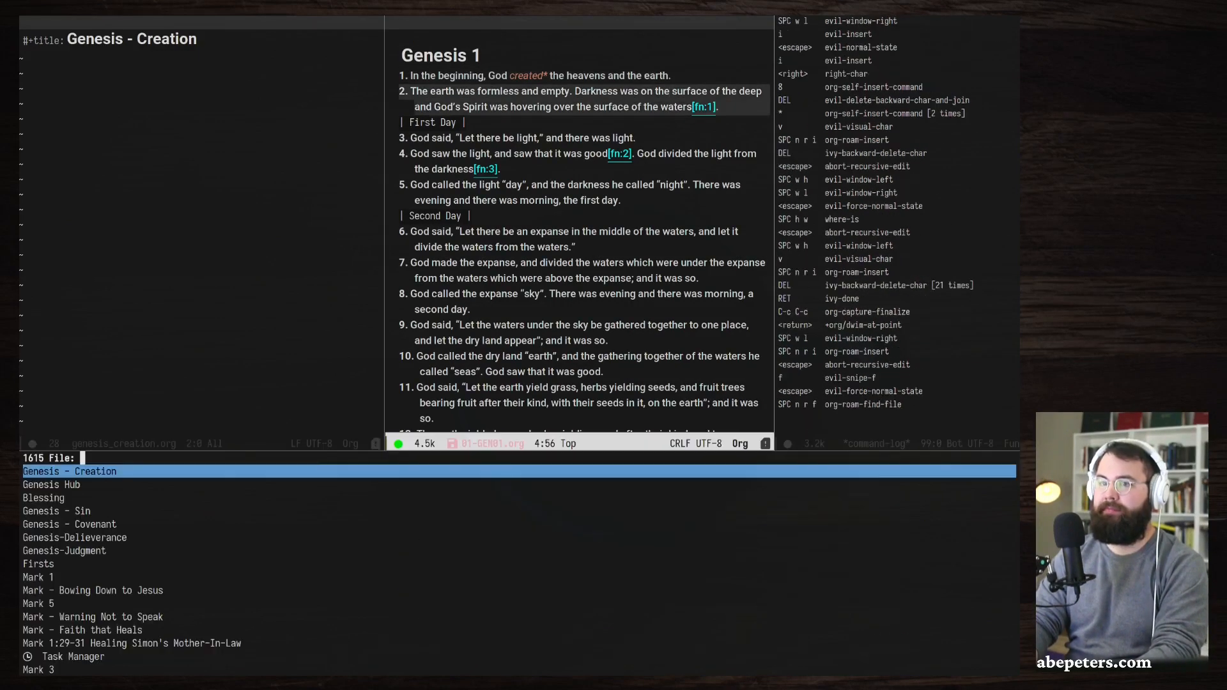
pyautogui.press('Escape')
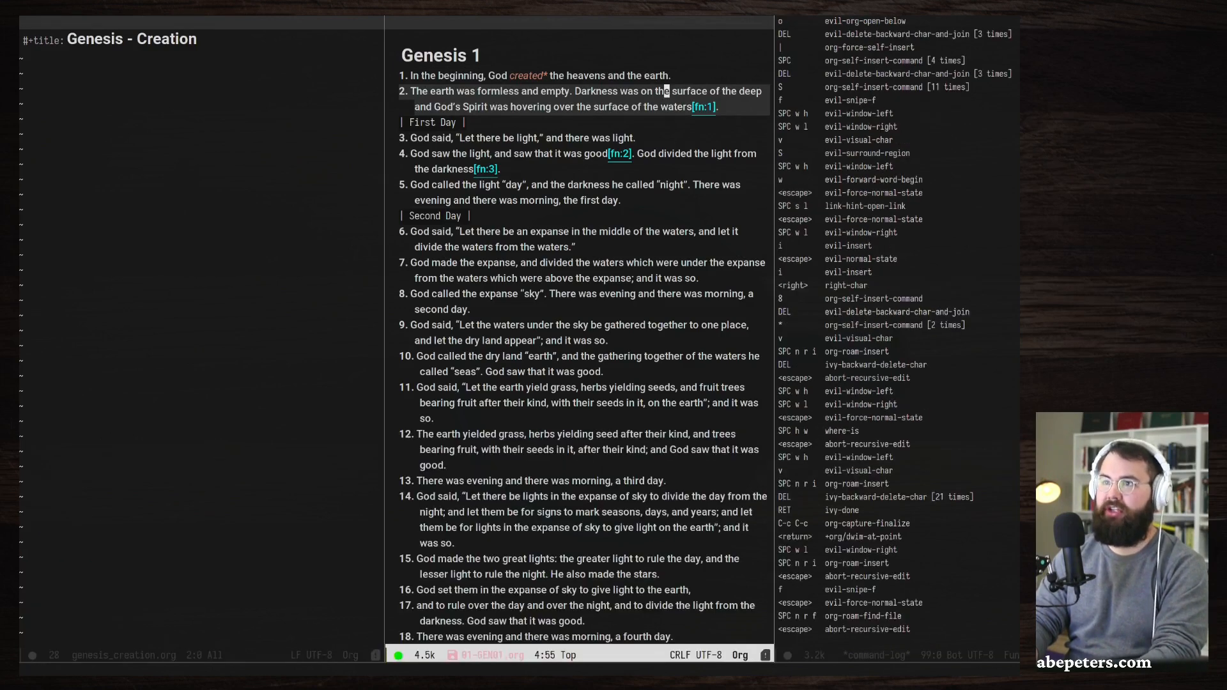
# Place the cursor on the asterisk after "created" in verse 1.
pyautogui.press('k')
pyautogui.press('b')
pyautogui.press('g')
pyautogui.press('h')
pyautogui.press('h')
pyautogui.press('l')
pyautogui.press('l')
pyautogui.press('l')
pyautogui.press('l')
pyautogui.press('l')
pyautogui.press('l')
pyautogui.press('l')
pyautogui.press('l')
pyautogui.press('l')
pyautogui.press('l')
pyautogui.press('l')
pyautogui.press('l')
pyautogui.press('l')
pyautogui.press('l')
pyautogui.press('l')
pyautogui.press('l')
pyautogui.press('l')
pyautogui.press('l')
pyautogui.press('l')
pyautogui.press('l')
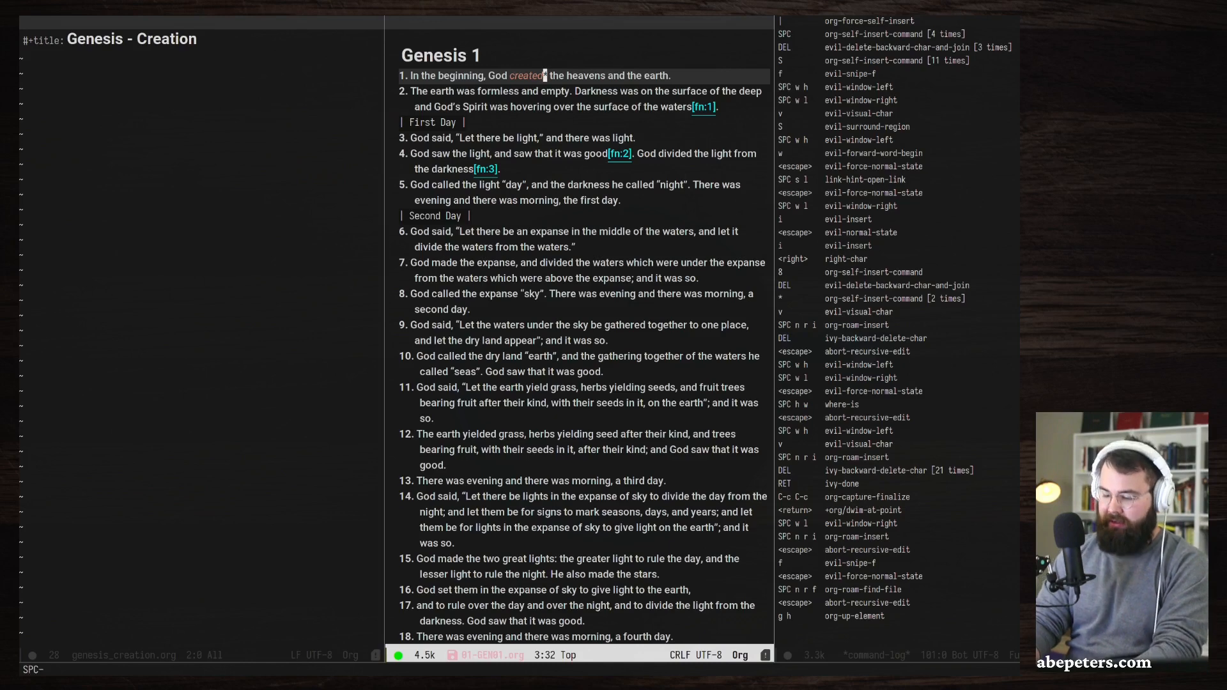
pyautogui.press('space')
pyautogui.press('n')
pyautogui.press('r')
pyautogui.press('i')
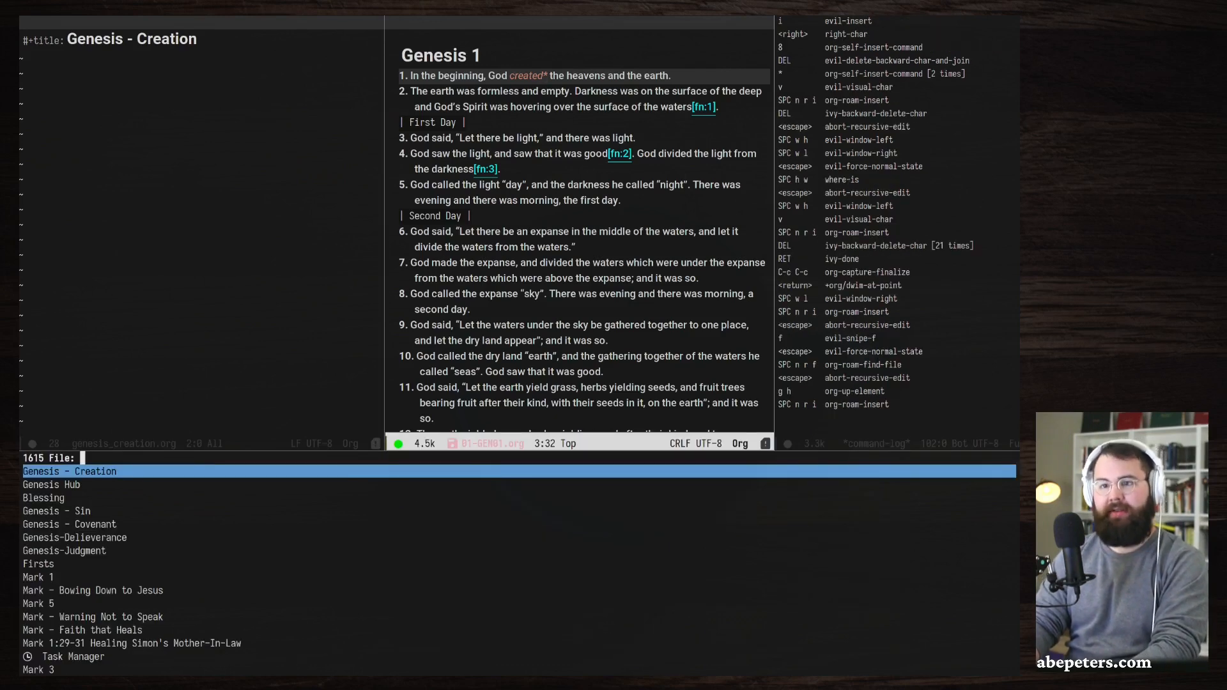
pyautogui.press('Escape')
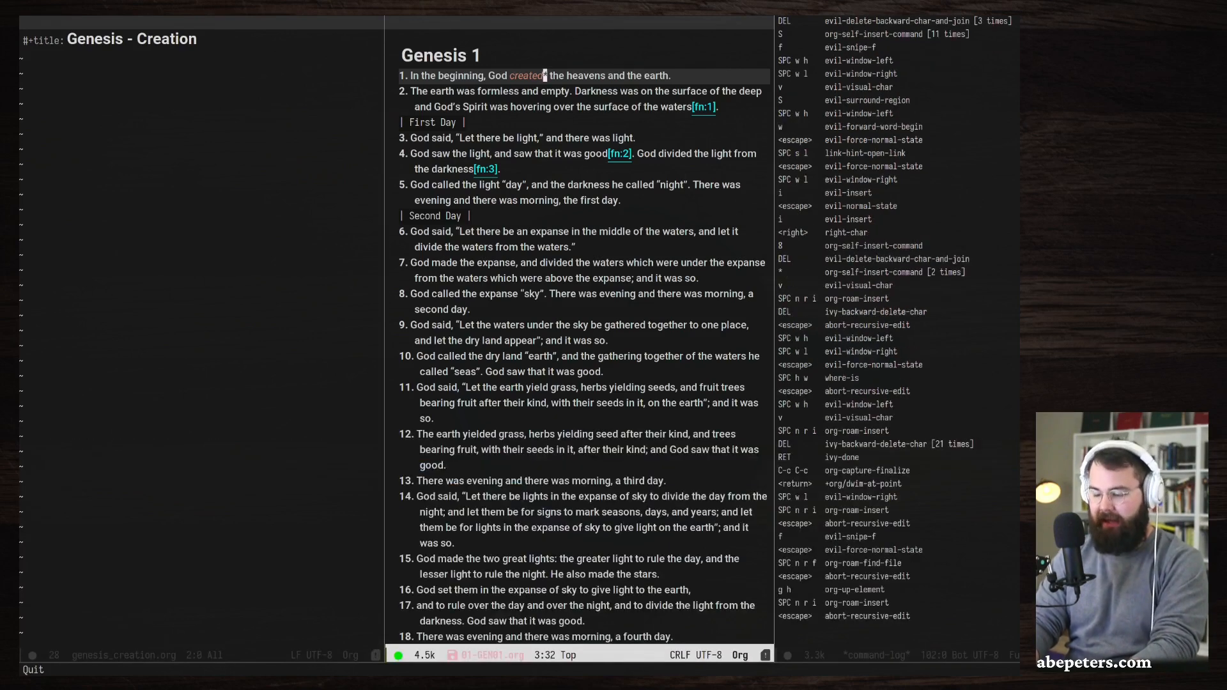
# Select the asterisk after "created" in verse 1 and turn it into an org-roam link to the Genesis - Creation note.
pyautogui.press('v')
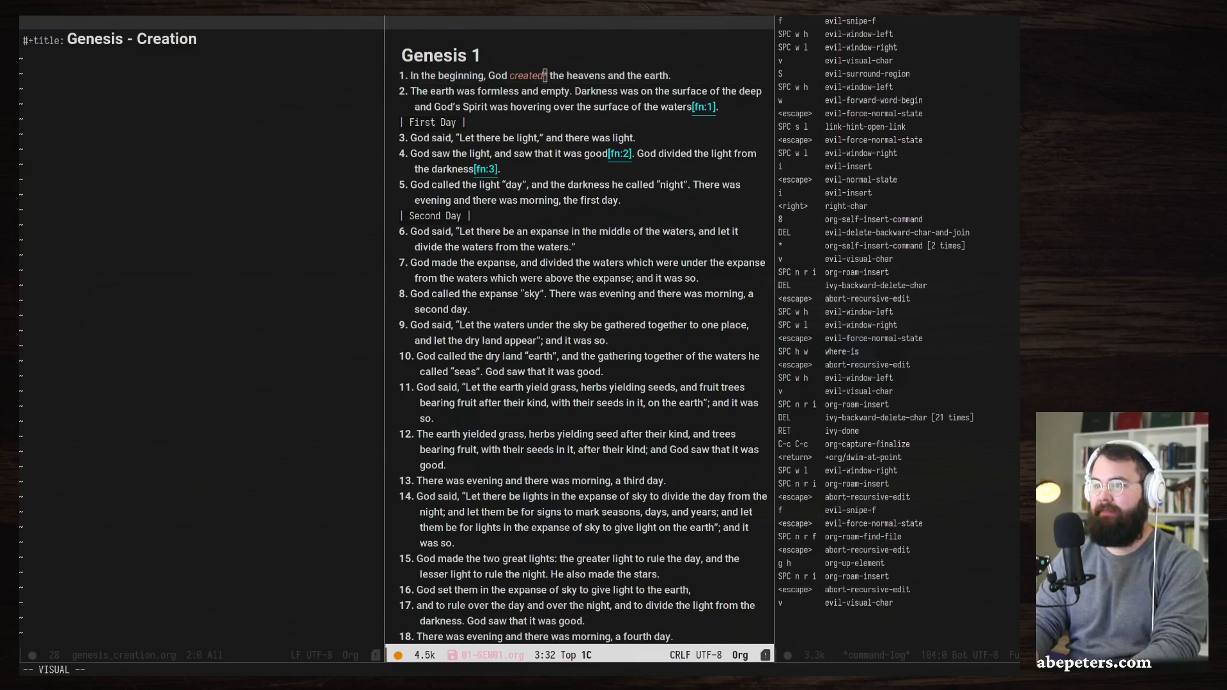
pyautogui.press('space')
pyautogui.press('n')
pyautogui.press('r')
pyautogui.press('i')
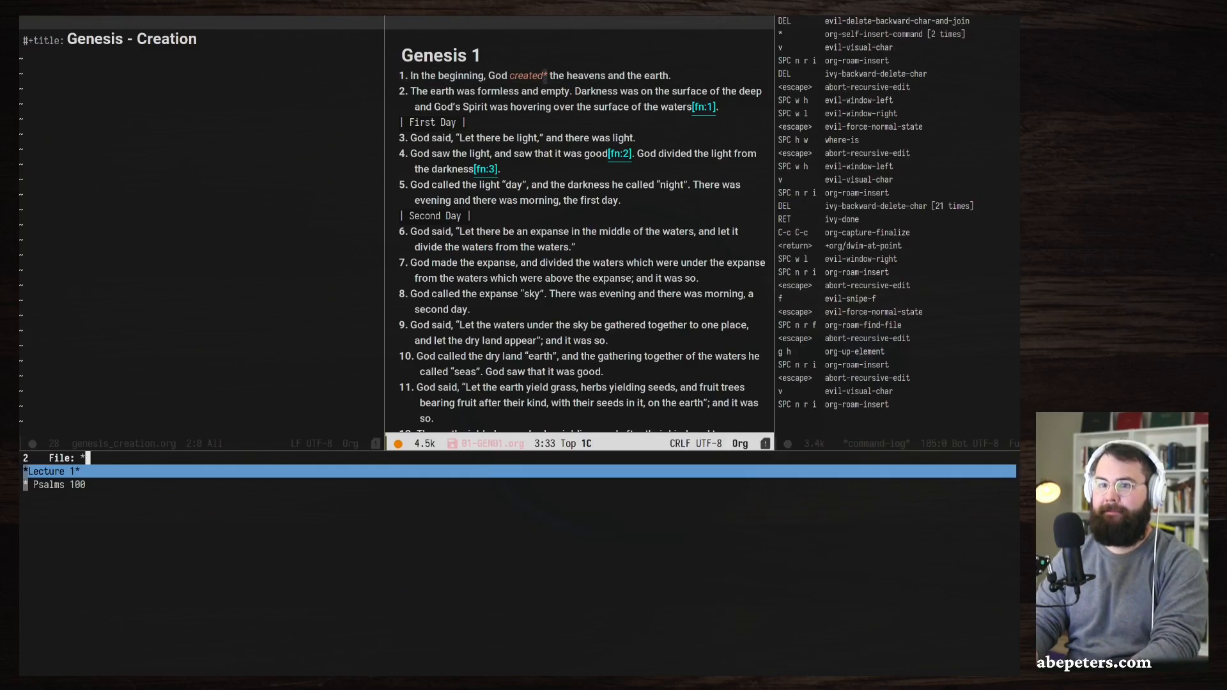
pyautogui.press('BackSpace')
pyautogui.write('Cr')
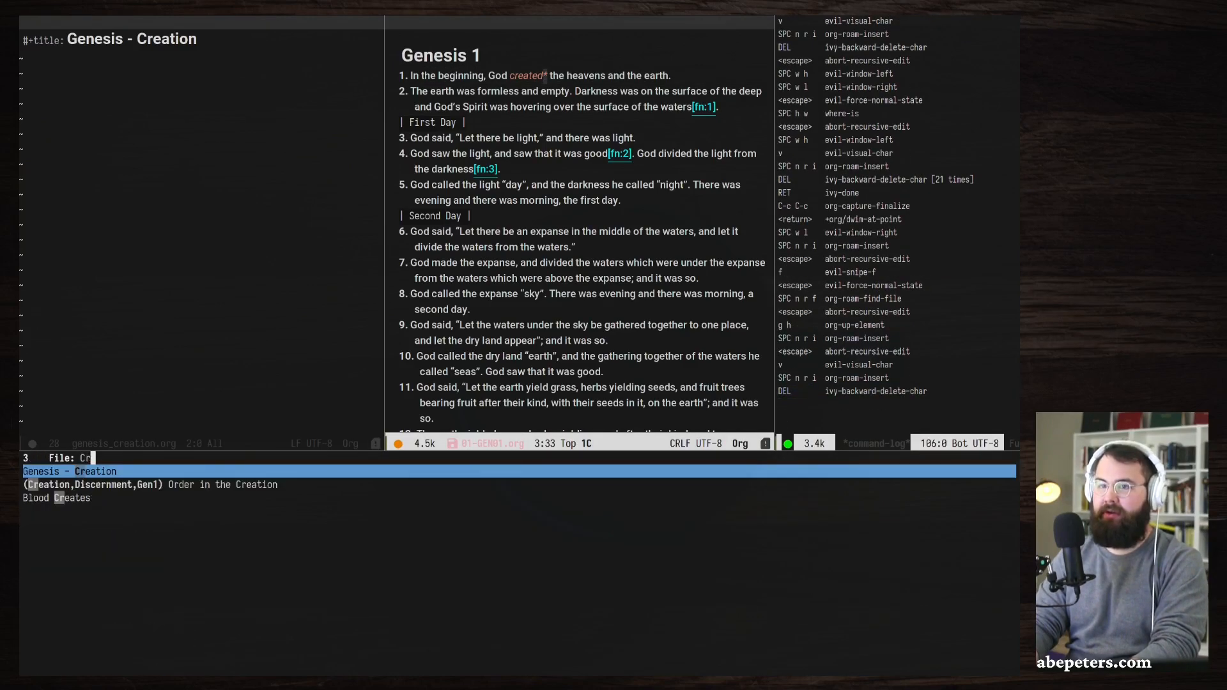
pyautogui.press('Return')
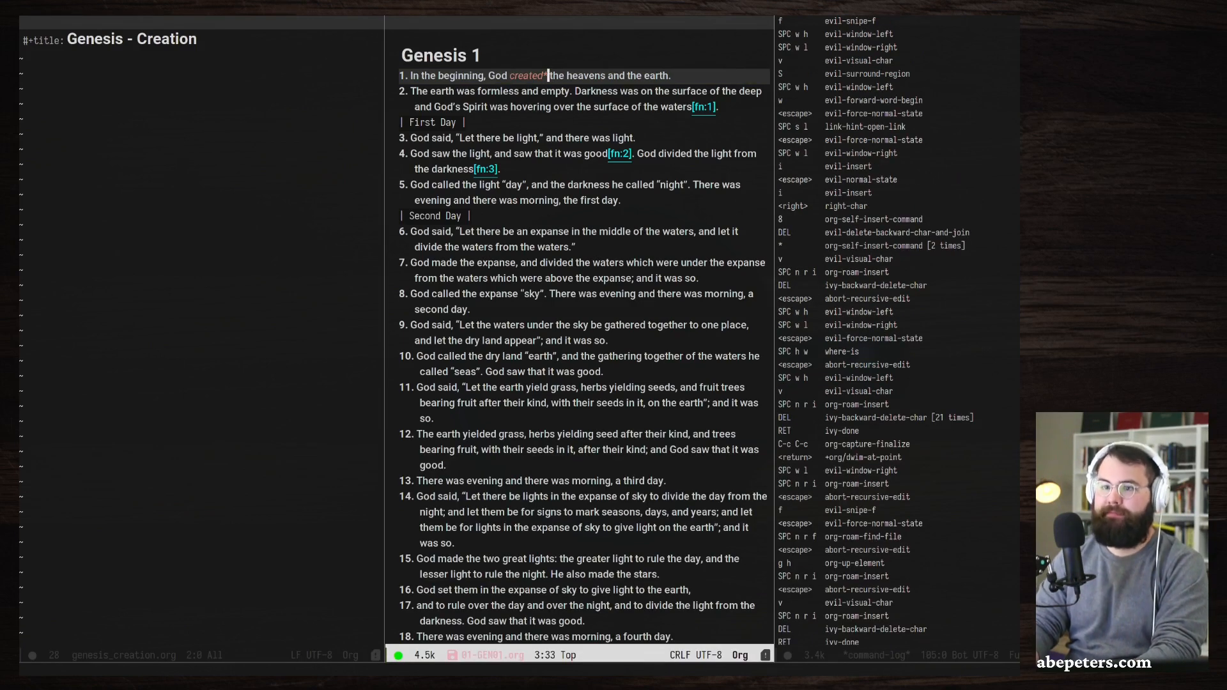
# Try inserting the Genesis - Creation link on the asterisk a second time, and undo that insertion.
pyautogui.press('j')
pyautogui.press('k')
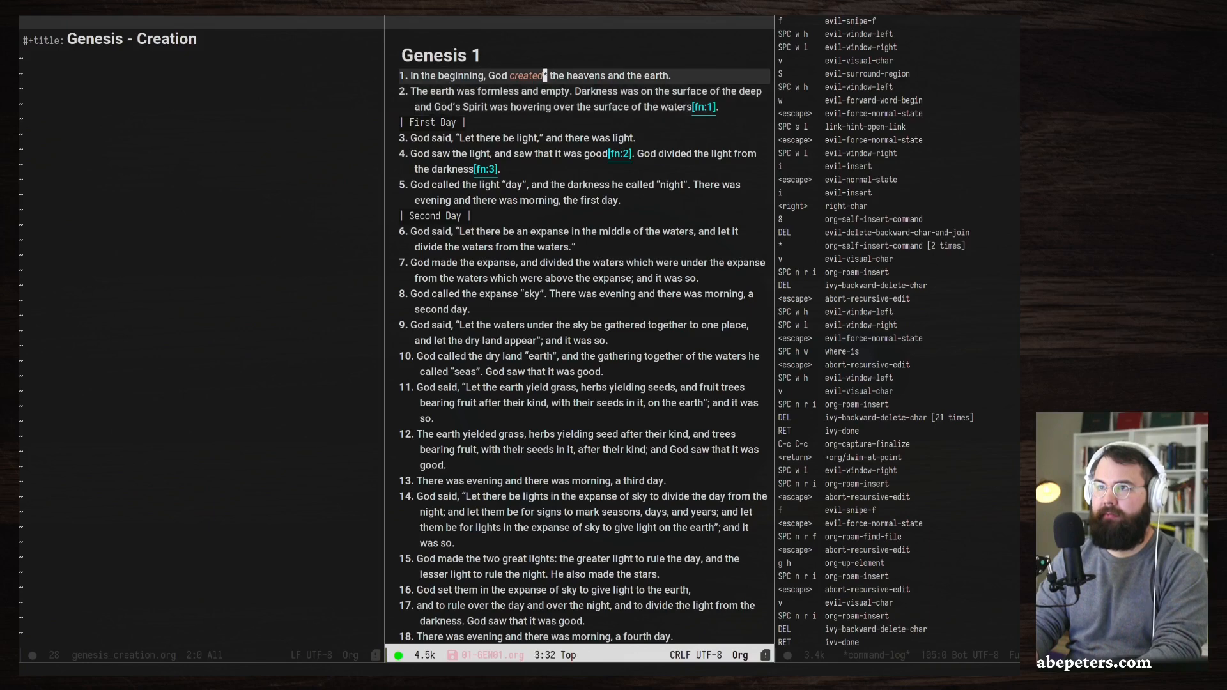
pyautogui.press('v')
pyautogui.press('space')
pyautogui.press('n')
pyautogui.press('r')
pyautogui.press('i')
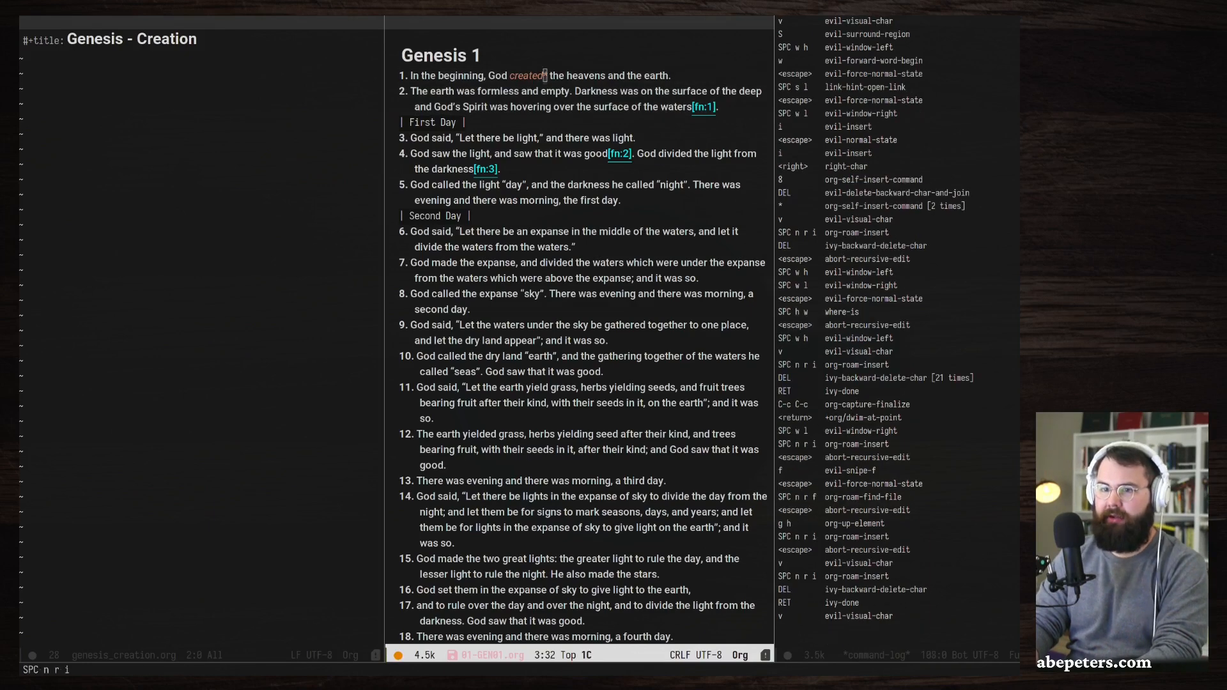
pyautogui.press('BackSpace')
pyautogui.write('Cre')
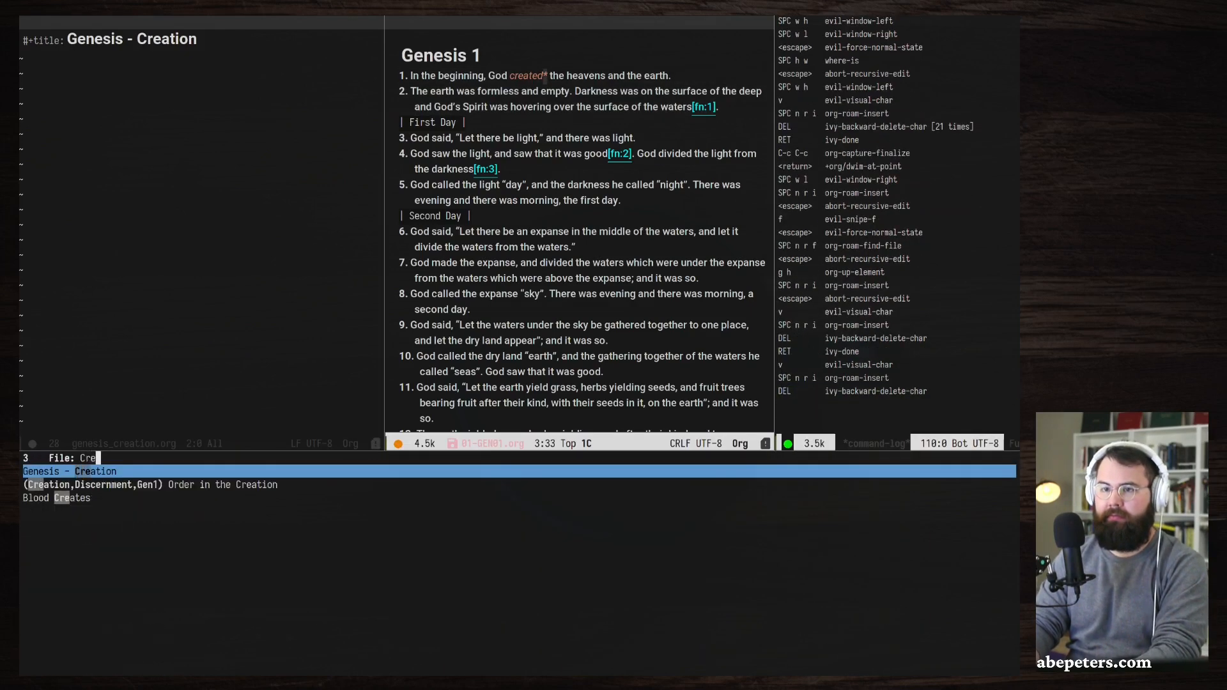
pyautogui.press('Return')
pyautogui.press('u')
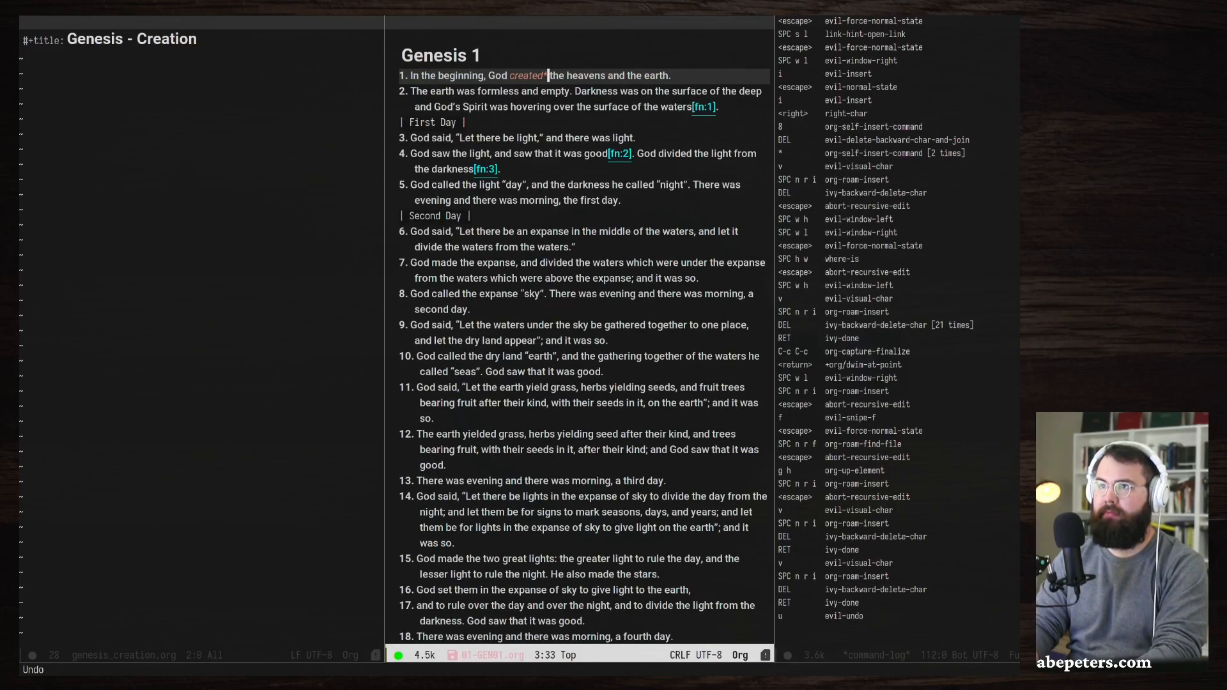
# Follow the asterisk link to the Genesis - Creation note and return to the Genesis 1 text.
pyautogui.press('Return')
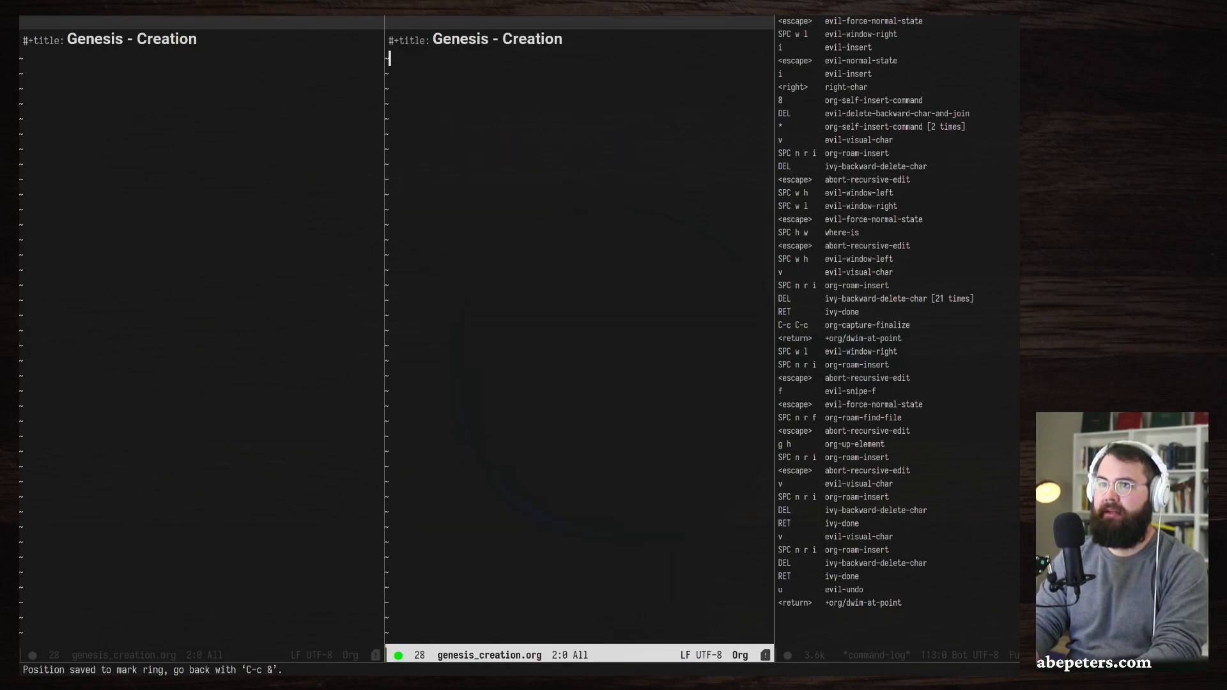
pyautogui.press('space')
pyautogui.press('`')
# Delete the asterisk from the link after "created" and add a closing italics slash directly after the word.
pyautogui.press('i')
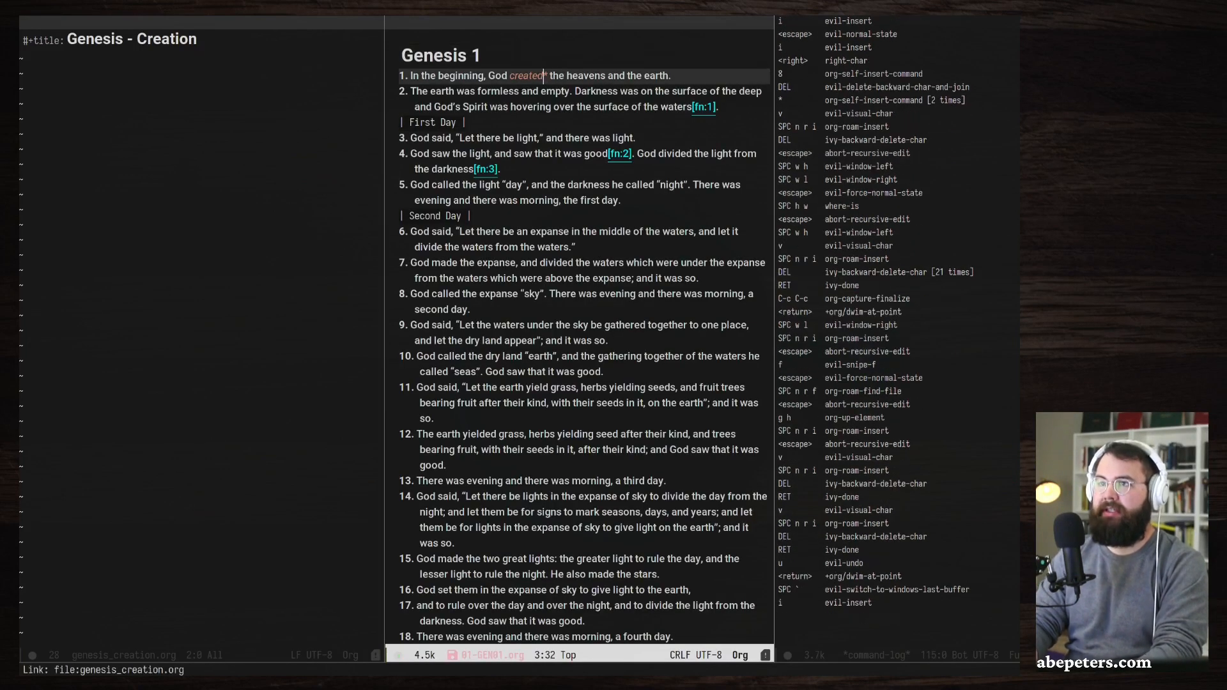
pyautogui.press('Right')
pyautogui.press('Down')
pyautogui.press('Right')
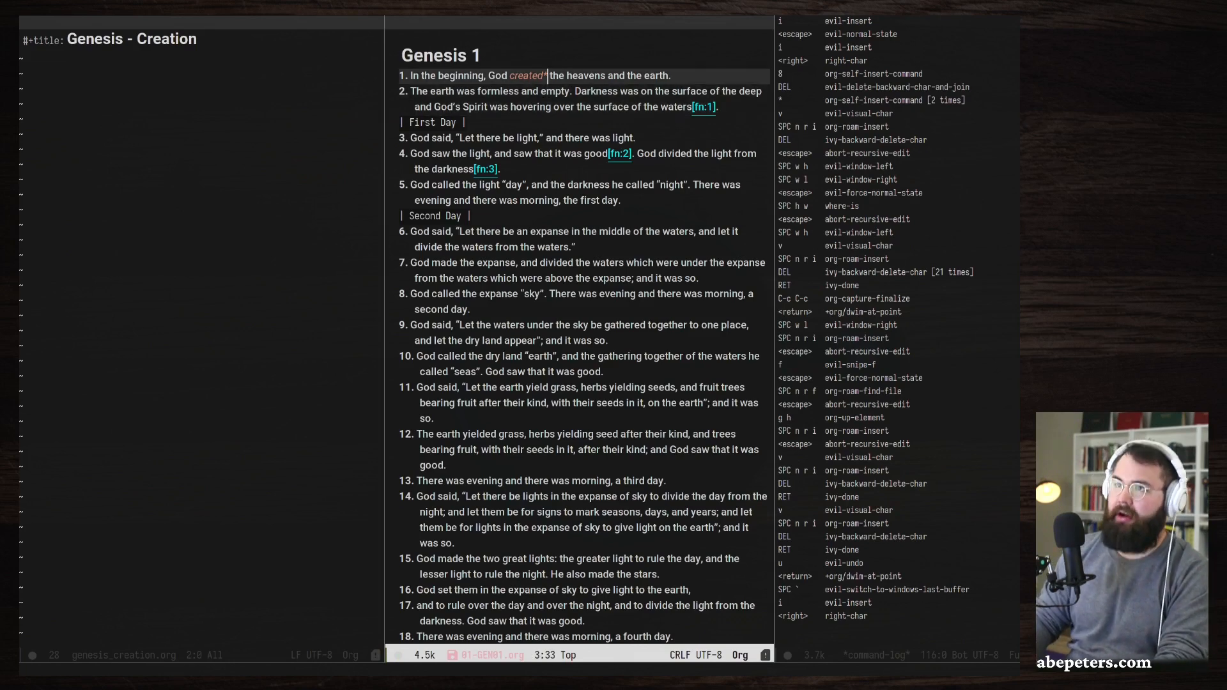
pyautogui.press('Left')
pyautogui.press('BackSpace')
pyautogui.press('Left')
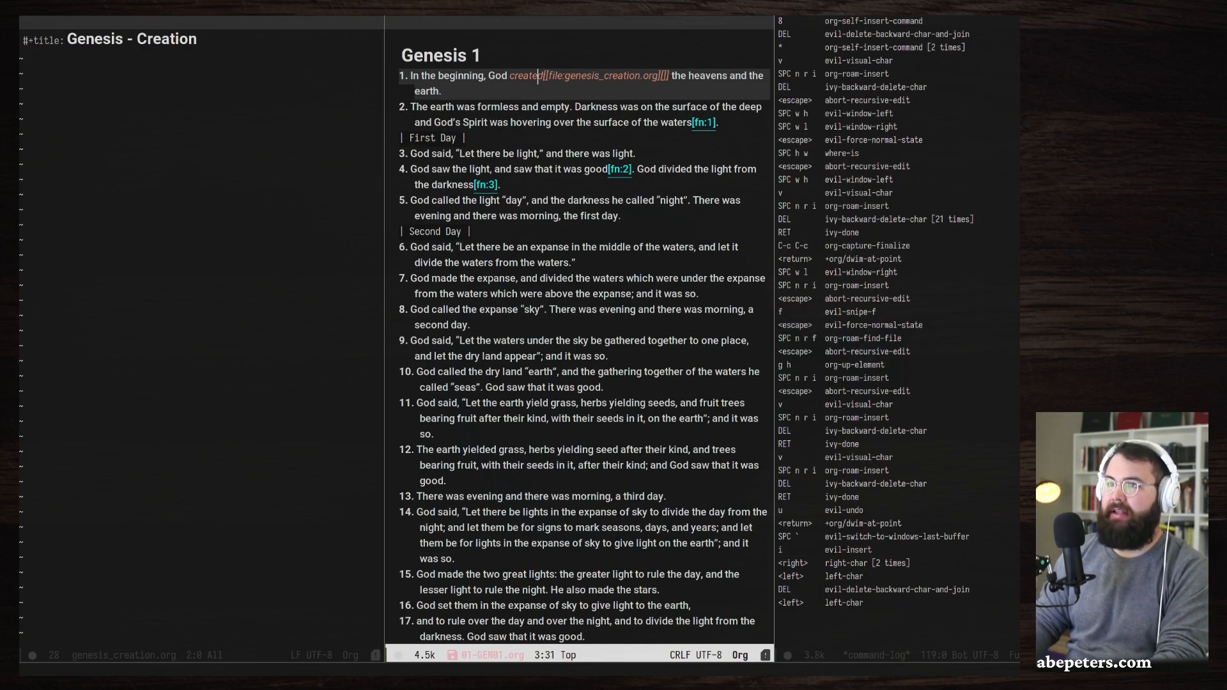
pyautogui.press('Right')
pyautogui.write('/')
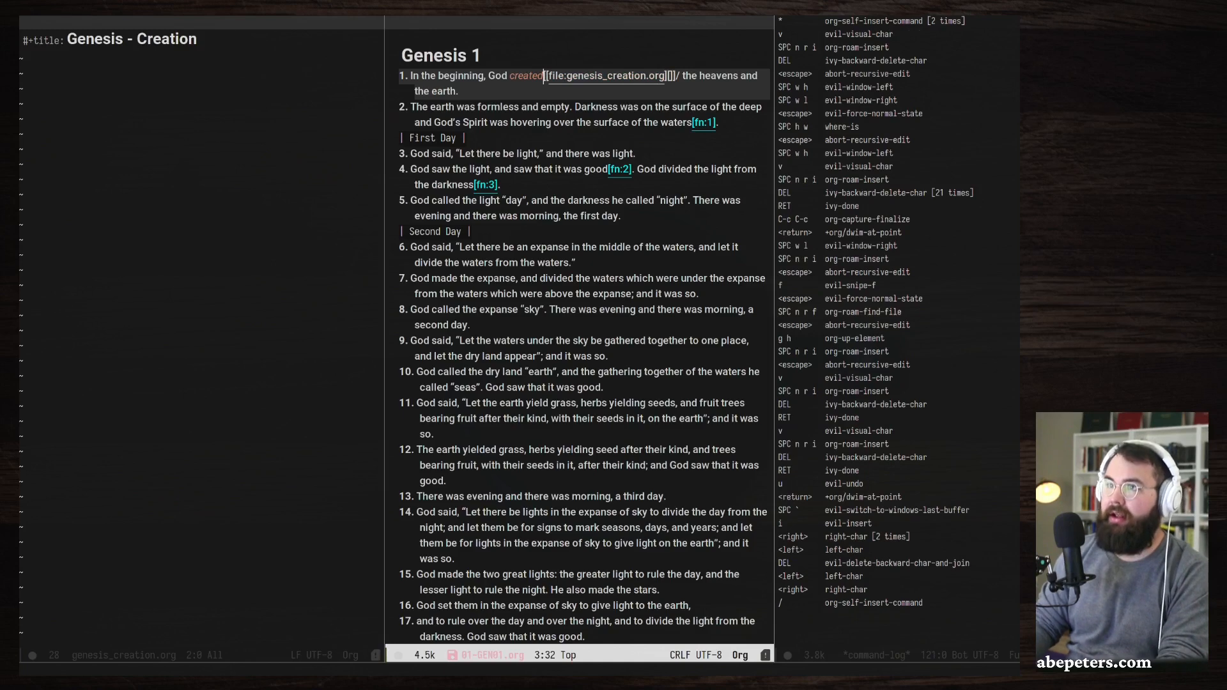
# Delete the leftover slash after the genesis_creation.org link and enter * as the link's description.
pyautogui.press('Right')
pyautogui.press('Right')
pyautogui.press('Right')
pyautogui.press('Right')
pyautogui.press('Right')
pyautogui.press('Right')
pyautogui.press('Right')
pyautogui.press('Right')
pyautogui.press('Right')
pyautogui.press('Right')
pyautogui.press('Right')
pyautogui.press('Right')
pyautogui.press('Right')
pyautogui.press('Right')
pyautogui.press('Right')
pyautogui.press('Right')
pyautogui.press('Right')
pyautogui.press('Right')
pyautogui.press('Right')
pyautogui.press('Right')
pyautogui.press('Left')
pyautogui.press('BackSpace')
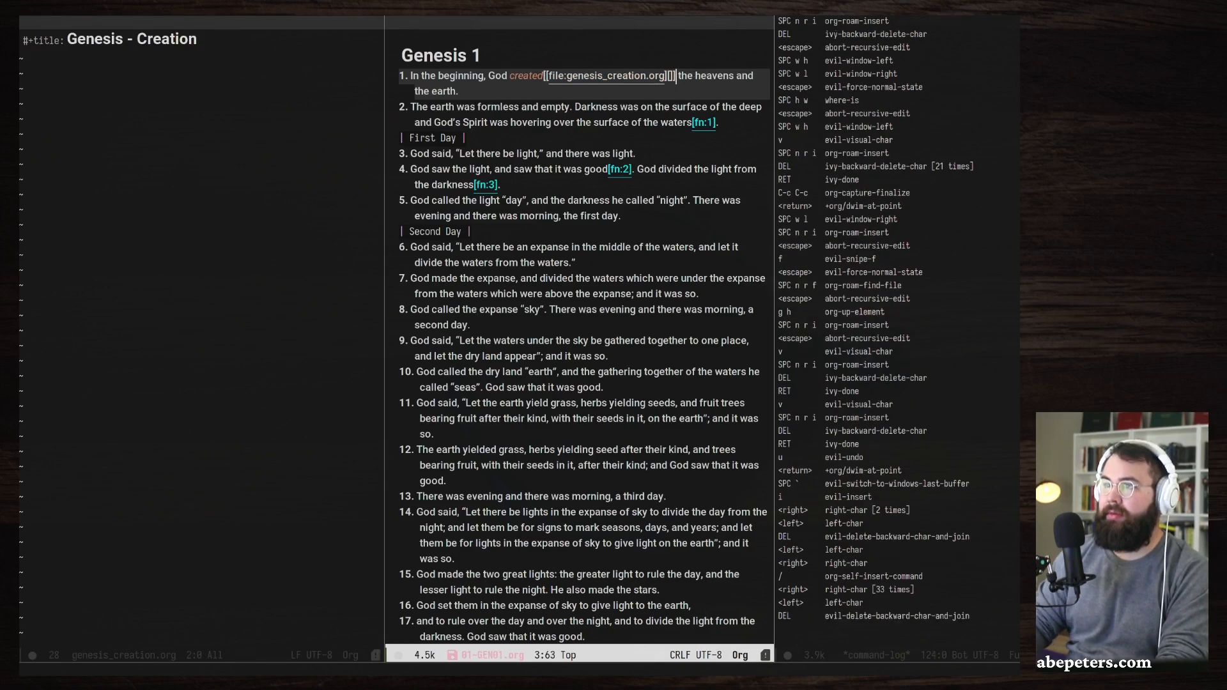
pyautogui.press('Left')
pyautogui.press('Left')
pyautogui.write('*')
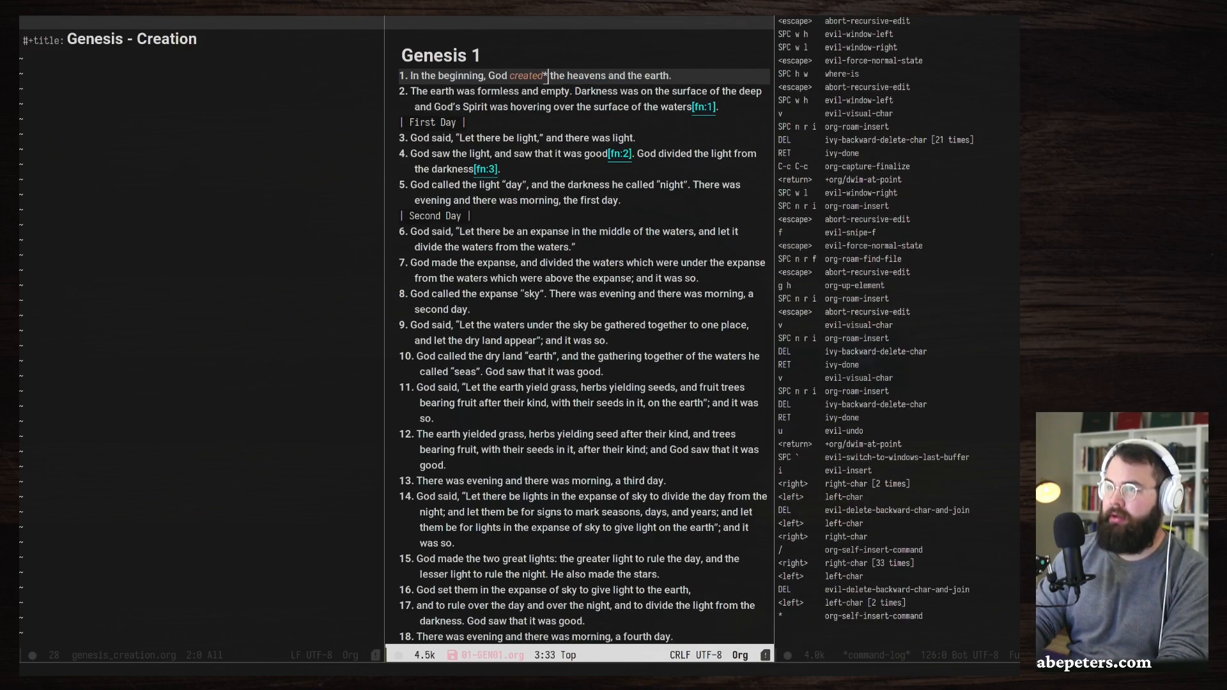
pyautogui.press('Escape')
pyautogui.press('f')
pyautogui.press('s')
pyautogui.press('k')
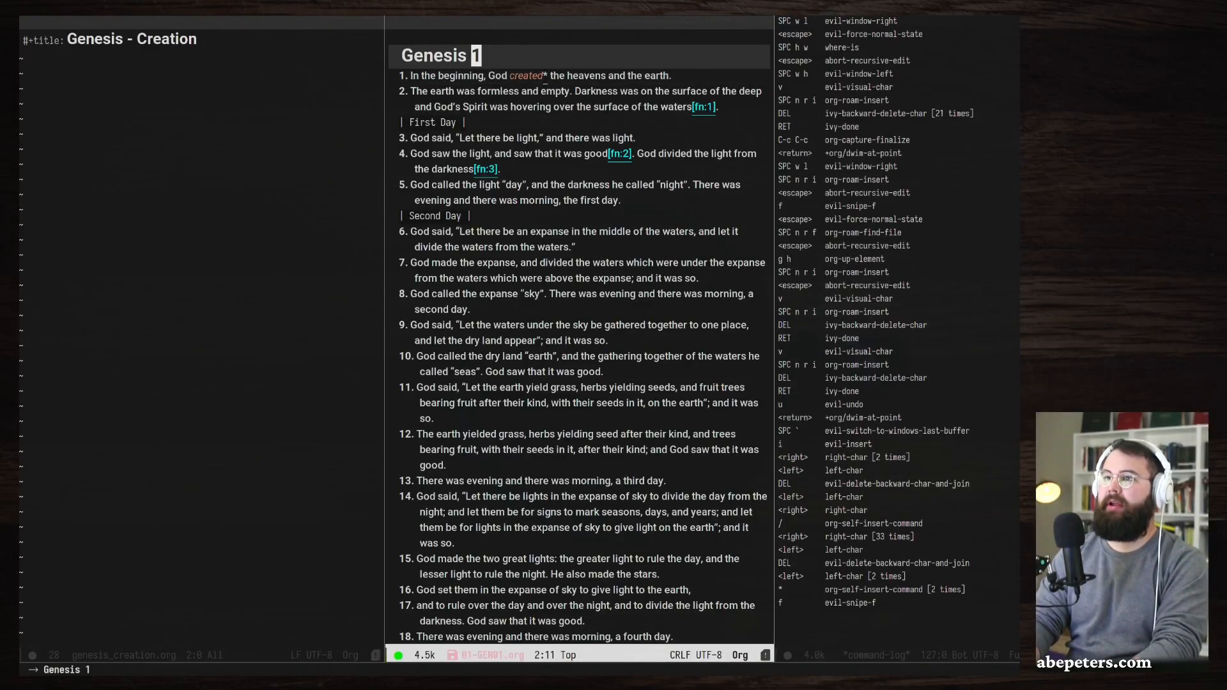
pyautogui.press('k')
pyautogui.press('k')
pyautogui.press('l')
pyautogui.press('h')
pyautogui.press('h')
pyautogui.press('h')
pyautogui.press('h')
pyautogui.press('h')
pyautogui.press('h')
pyautogui.press('h')
pyautogui.press('h')
pyautogui.press('h')
pyautogui.press('h')
pyautogui.press('h')
pyautogui.press('h')
pyautogui.press('h')
pyautogui.press('h')
pyautogui.press('h')
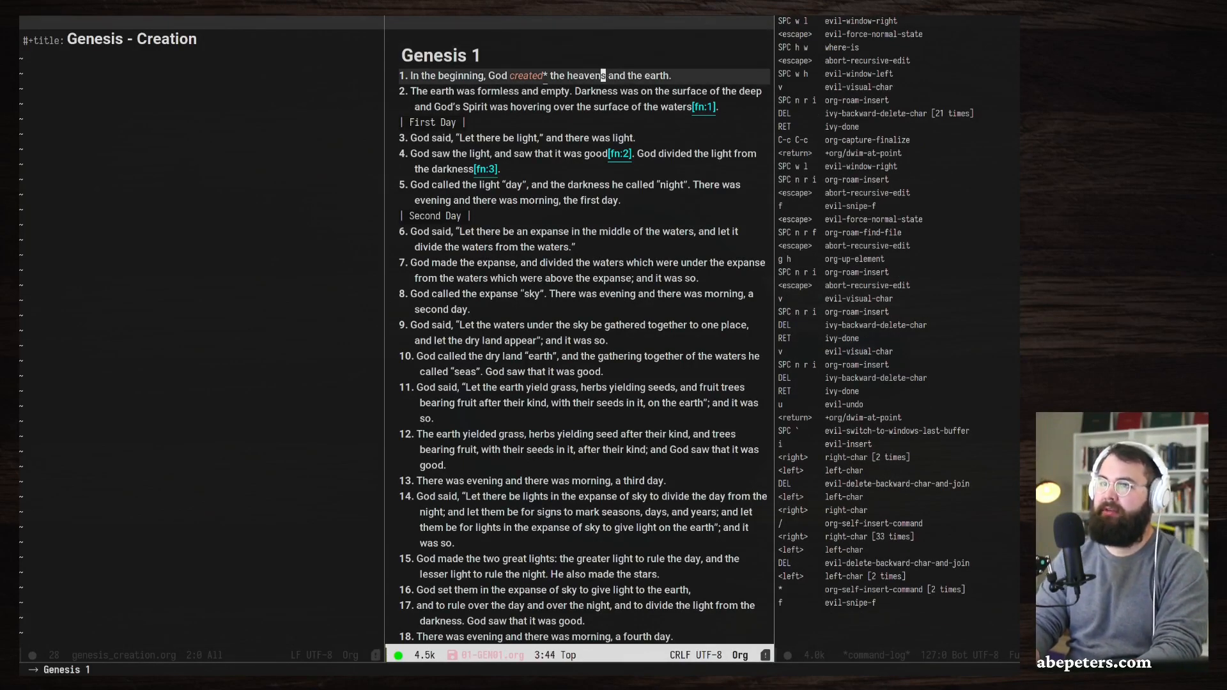
pyautogui.press('l')
pyautogui.press('l')
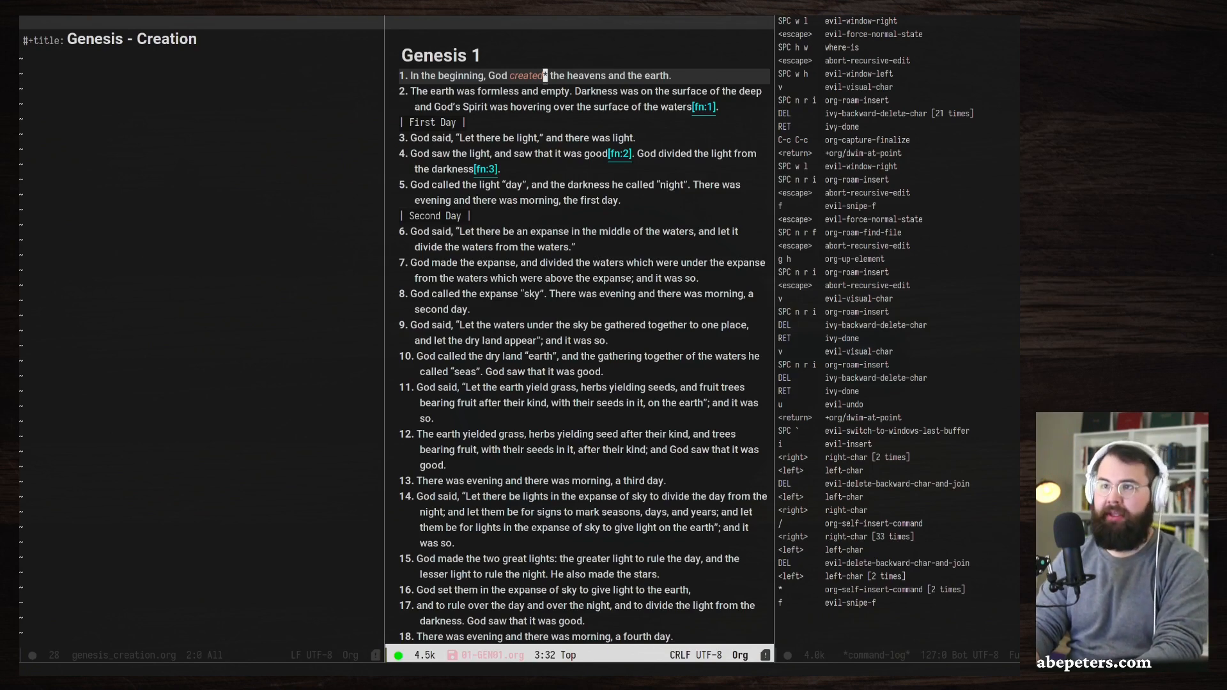
# Load the doom-henna theme.
pyautogui.press('space')
pyautogui.write('htgenn')
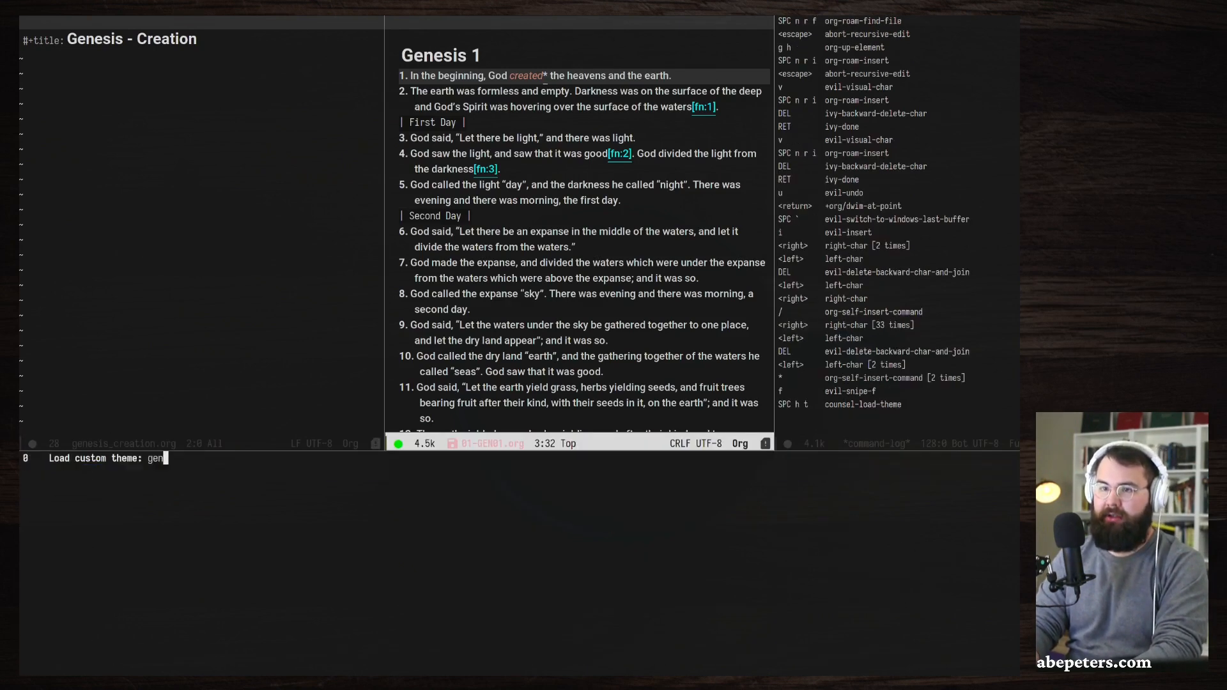
pyautogui.press('BackSpace')
pyautogui.press('BackSpace')
pyautogui.press('BackSpace')
pyautogui.press('BackSpace')
pyautogui.write('henn')
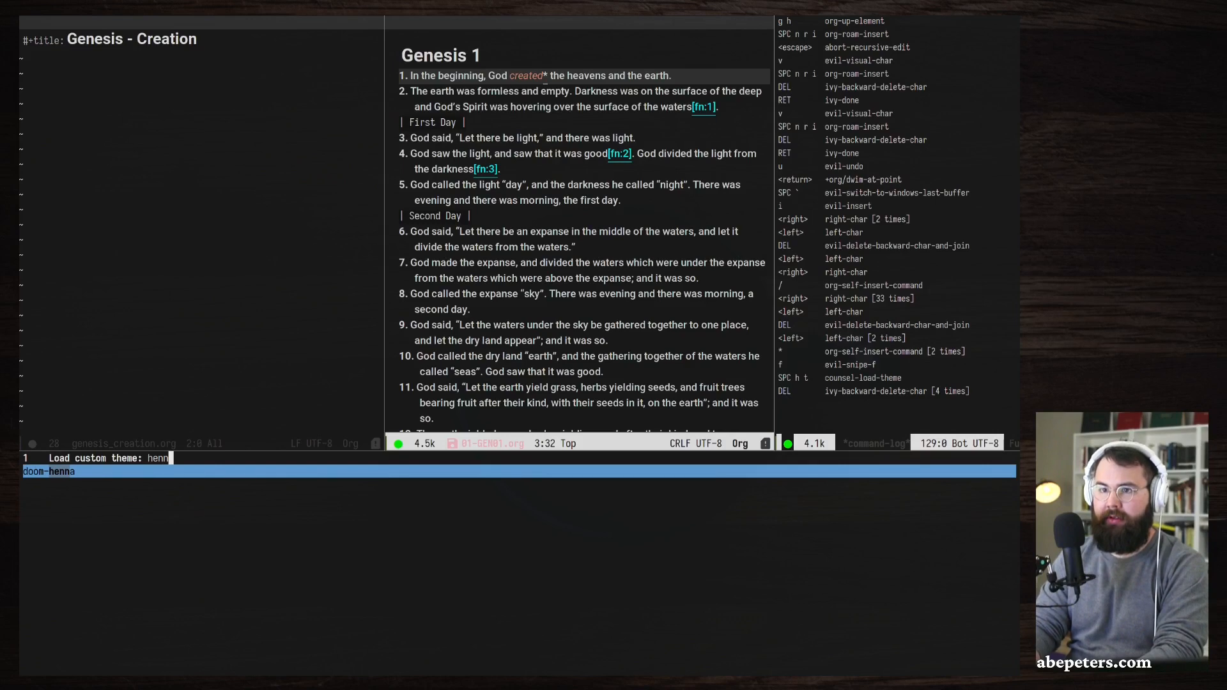
pyautogui.press('Return')
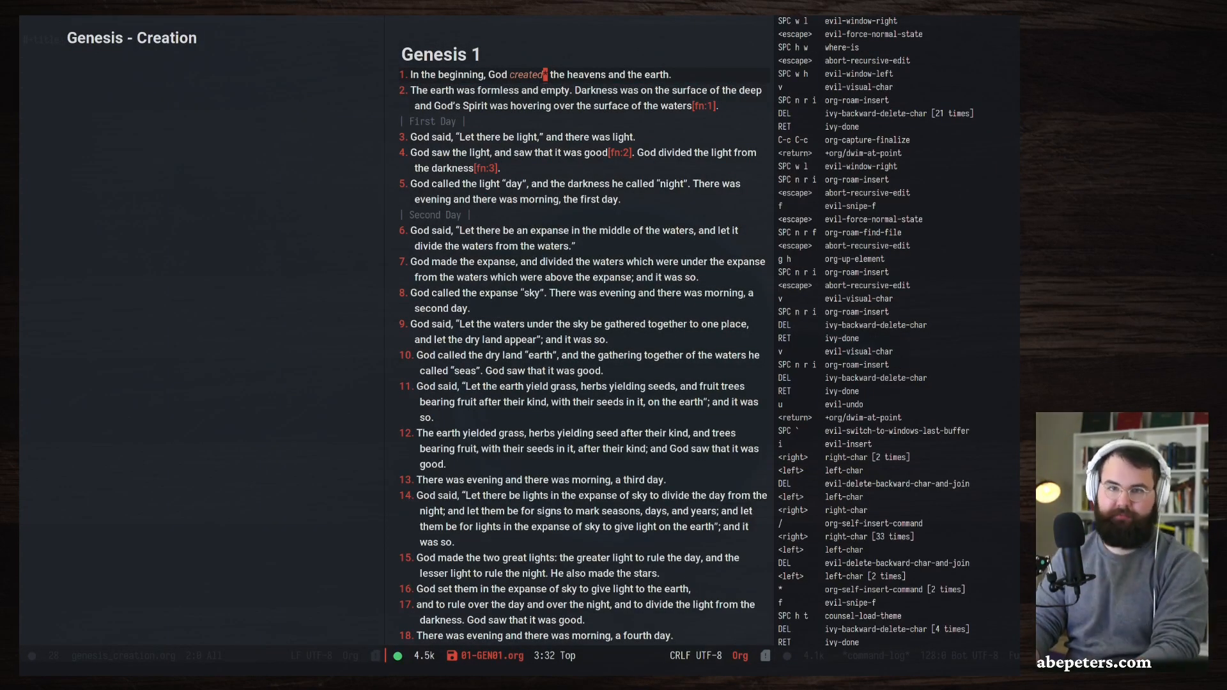
pyautogui.press('k')
pyautogui.press('j')
pyautogui.press('k')
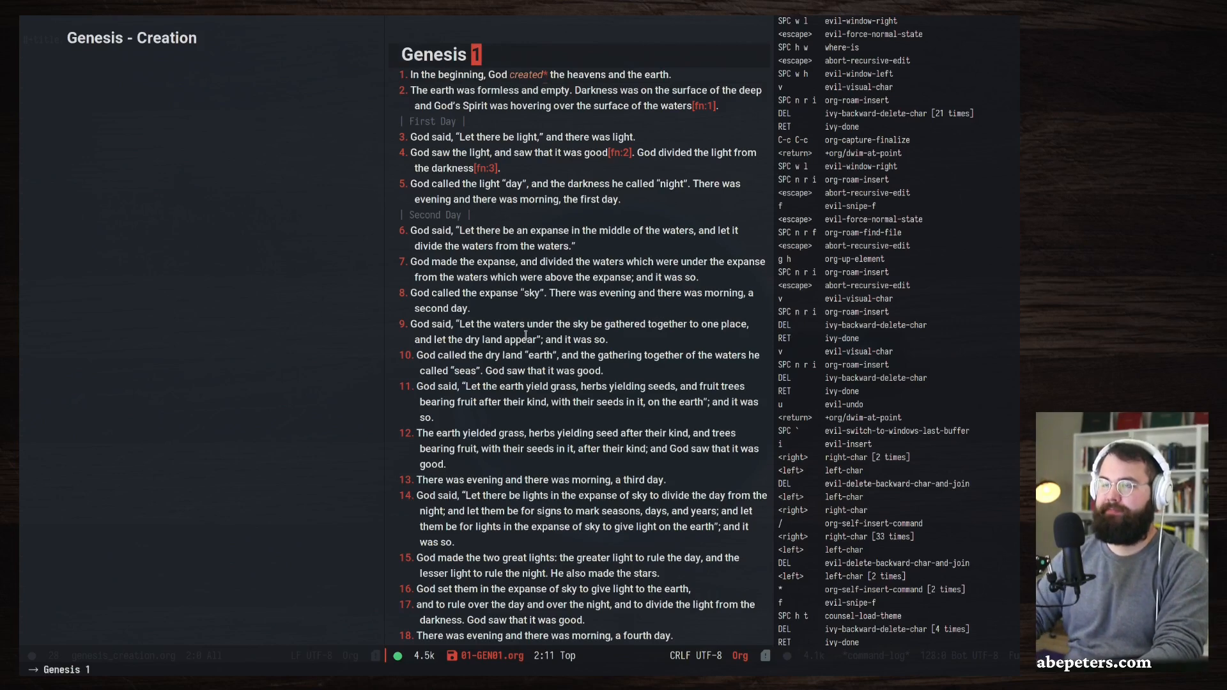
pyautogui.click(610, 89)
pyautogui.press('j')
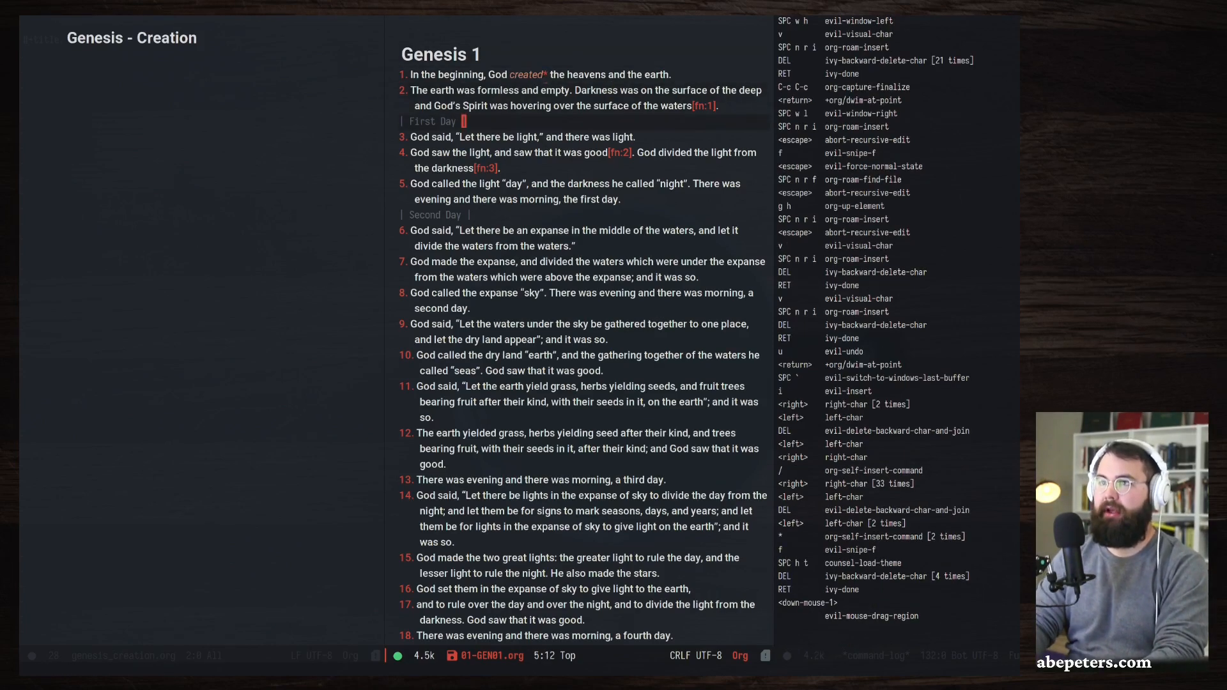
pyautogui.press('k')
pyautogui.press('j')
# Follow the asterisk link after "created" in verse 1 to open the Genesis - Creation note.
pyautogui.press('k')
pyautogui.press('k')
pyautogui.press('h')
pyautogui.press('h')
pyautogui.press('h')
pyautogui.press('h')
pyautogui.press('h')
pyautogui.press('h')
pyautogui.press('h')
pyautogui.press('h')
pyautogui.press('h')
pyautogui.press('h')
pyautogui.press('h')
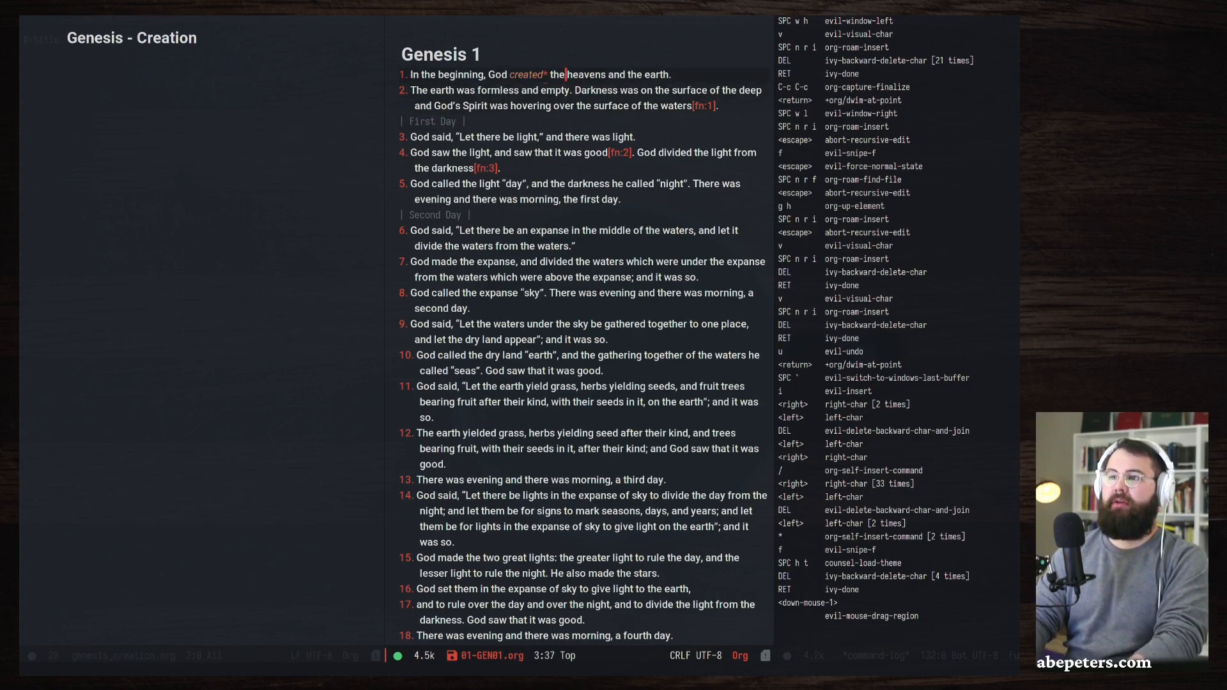
pyautogui.press('Return')
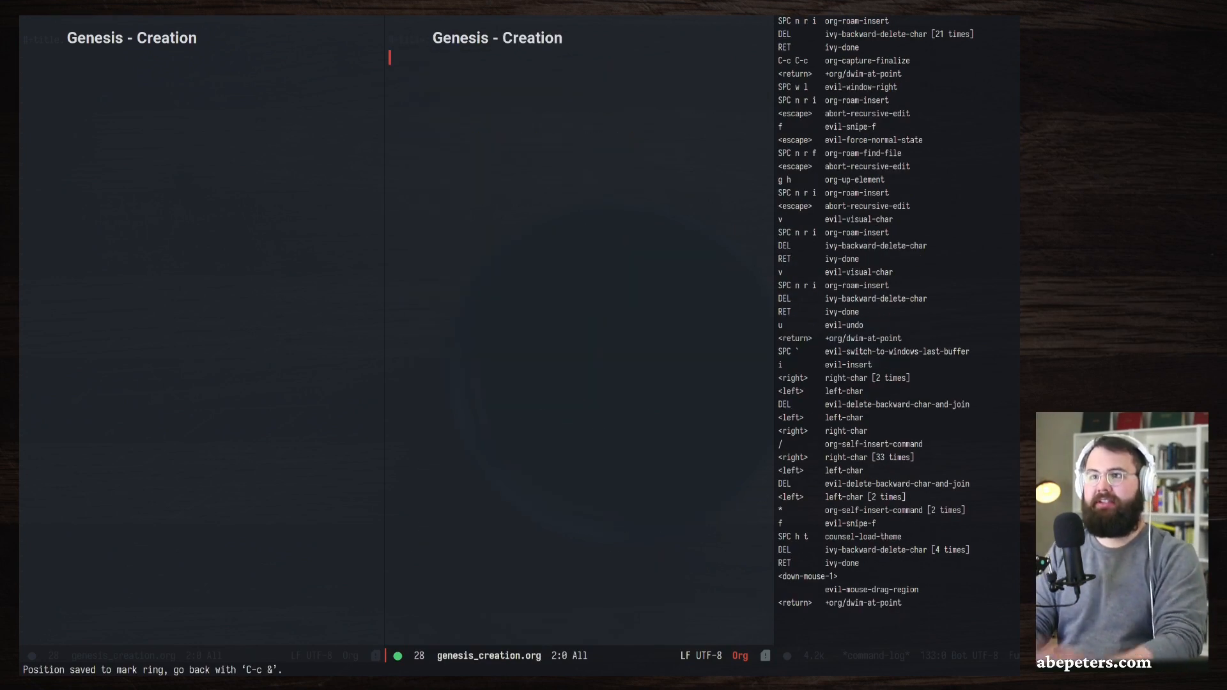
# Switch back to the Genesis 1 text and move to the other window holding the Genesis - Creation note.
pyautogui.press('space')
pyautogui.press('`')
pyautogui.press('space')
pyautogui.press('w')
pyautogui.press('h')
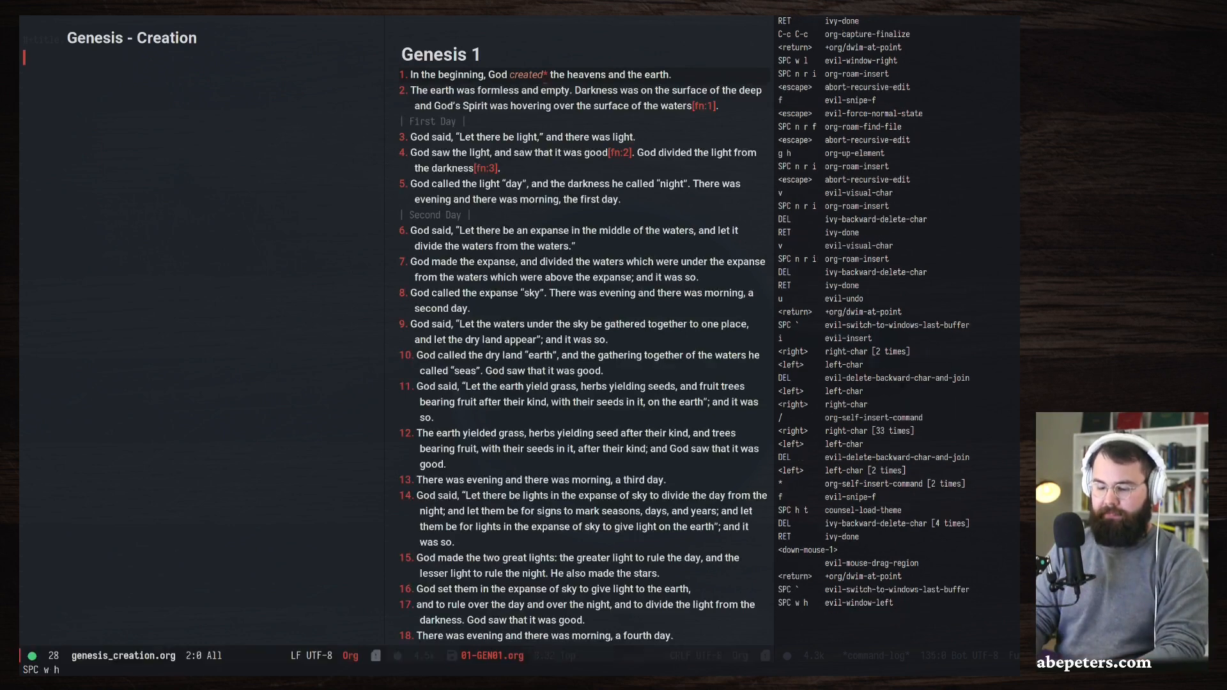
# Start inserting text in the Genesis - Creation note, leaving one blank line below the title.
pyautogui.press('o')
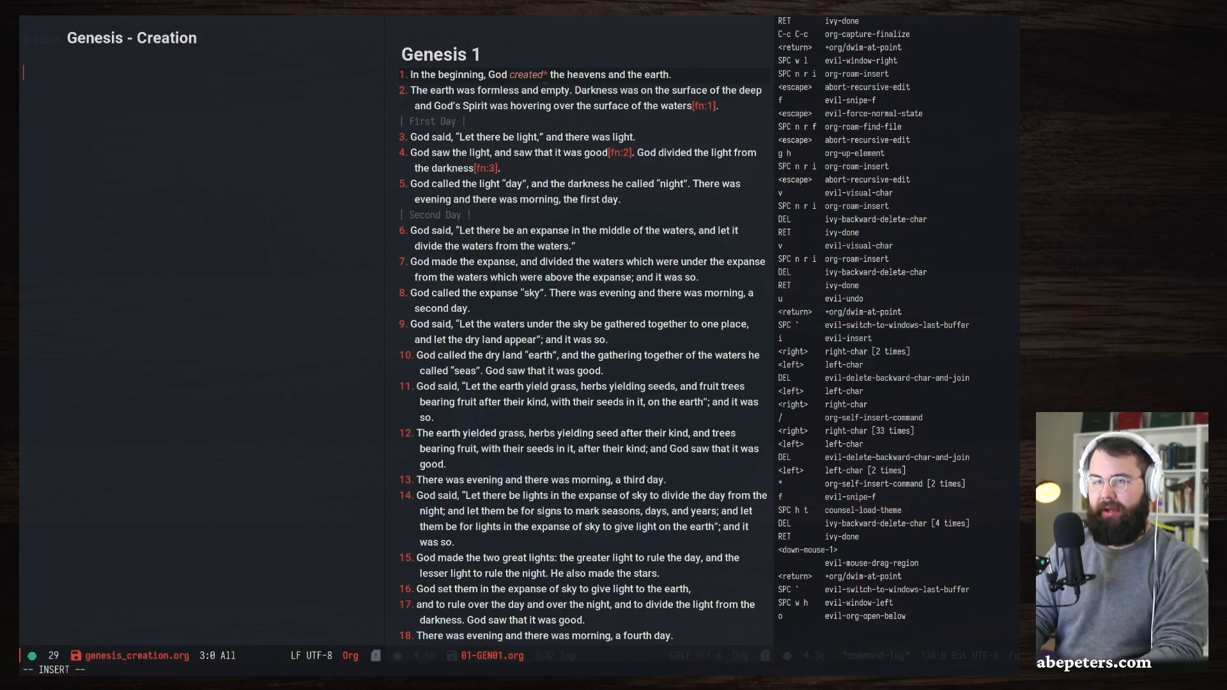
pyautogui.press('BackSpace')
pyautogui.write('i')
pyautogui.press('Return')
pyautogui.press('BackSpace')
pyautogui.press('BackSpace')
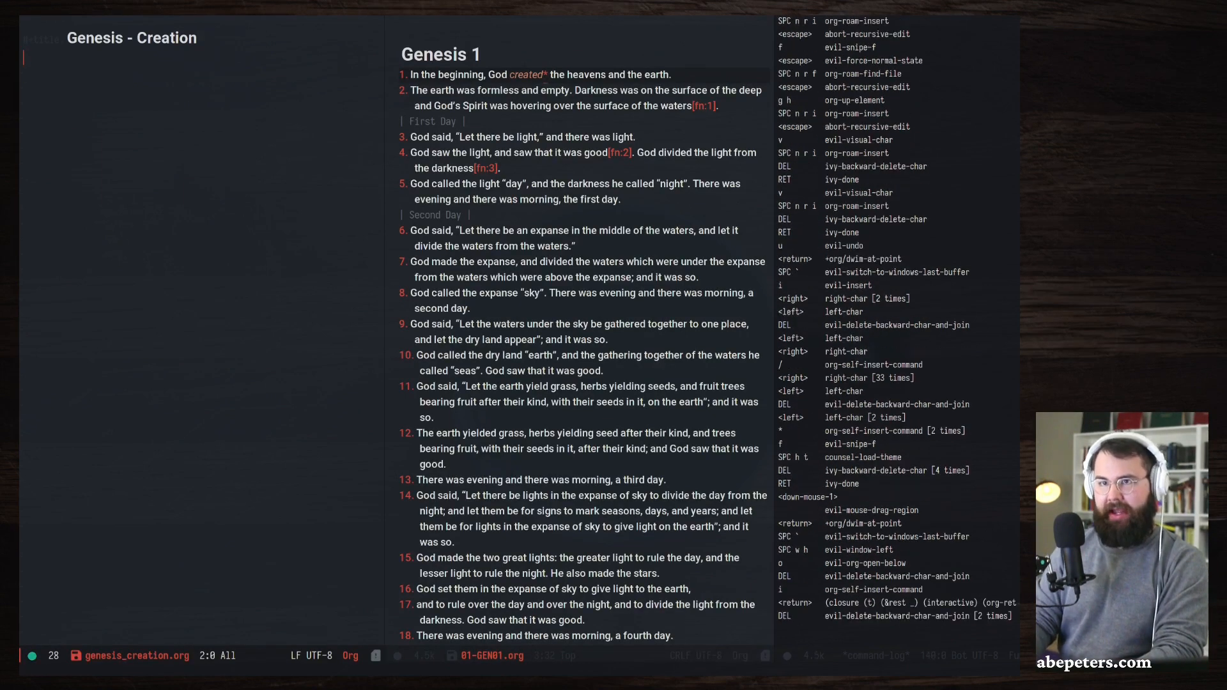
pyautogui.write('i')
pyautogui.press('BackSpace')
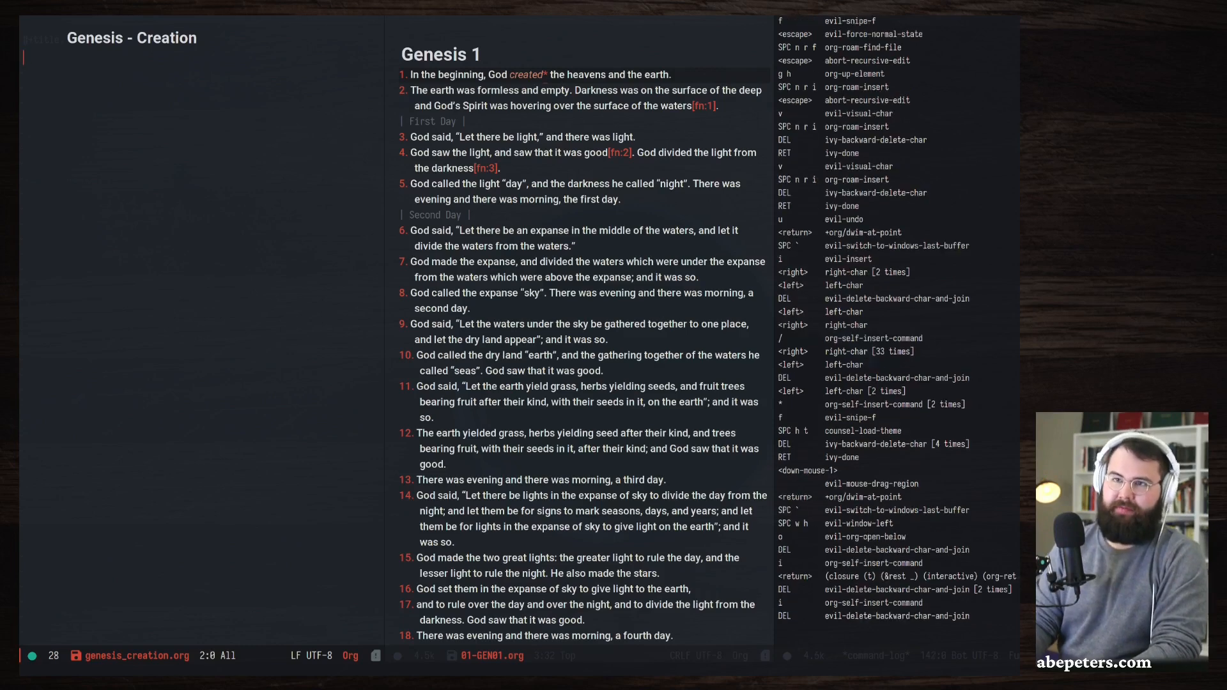
pyautogui.press('Return')
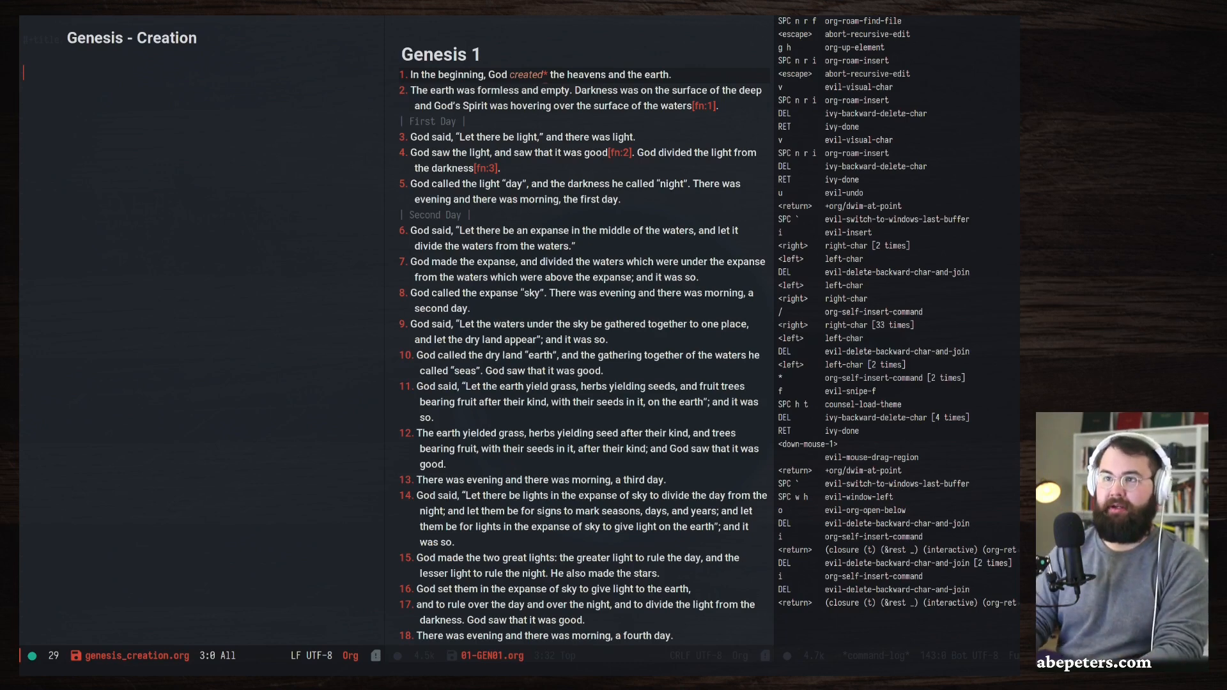
# Begin the note's first sentence with "Genesis 1 and 2".
pyautogui.write('Th')
pyautogui.press('BackSpace')
pyautogui.press('BackSpace')
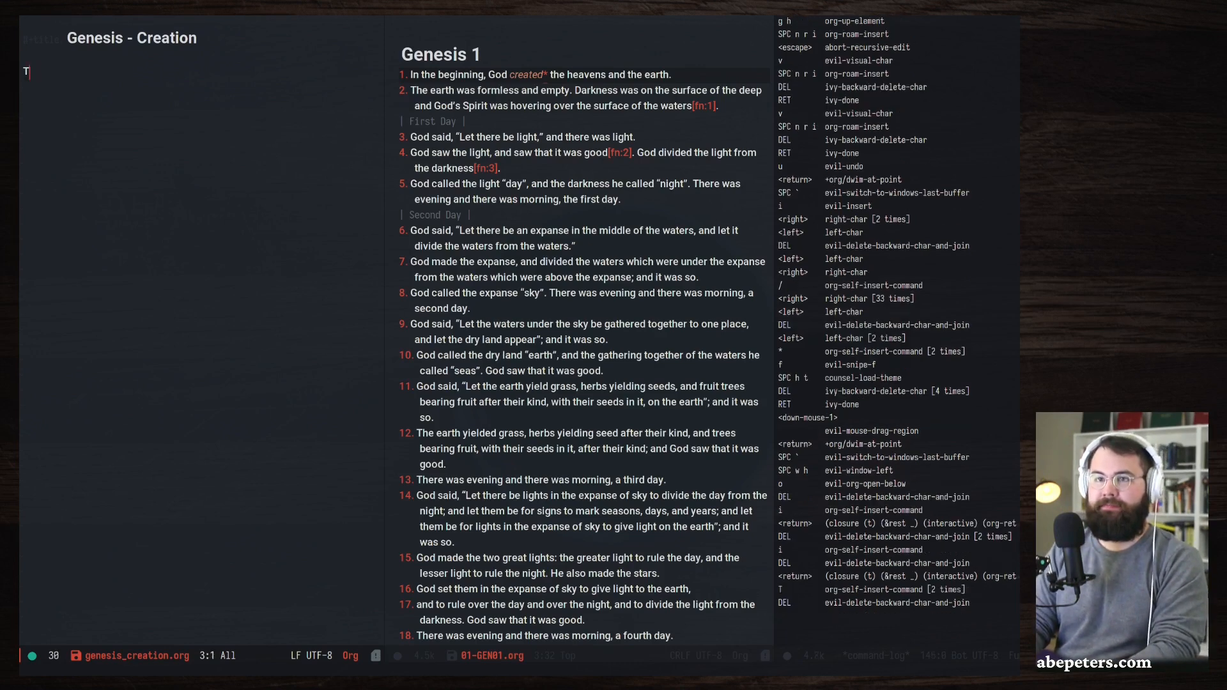
pyautogui.write('C')
pyautogui.press('BackSpace')
pyautogui.write('Genesis ')
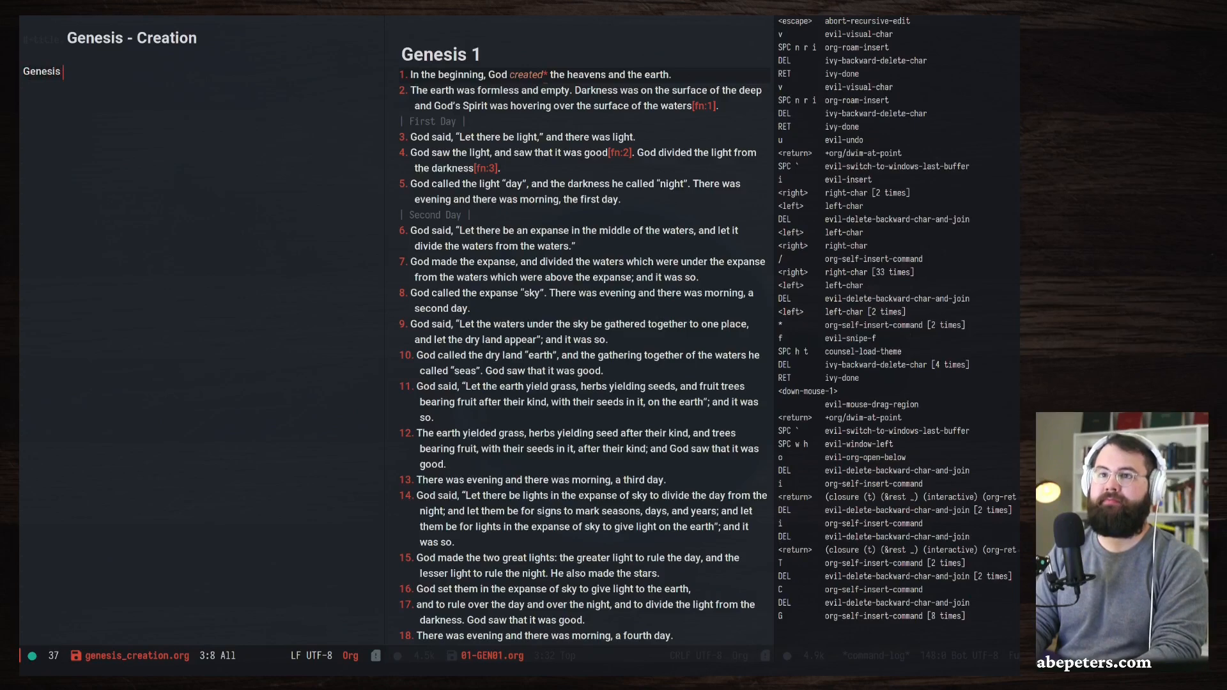
pyautogui.write('1 &')
pyautogui.press('BackSpace')
pyautogui.press('BackSpace')
pyautogui.write('a')
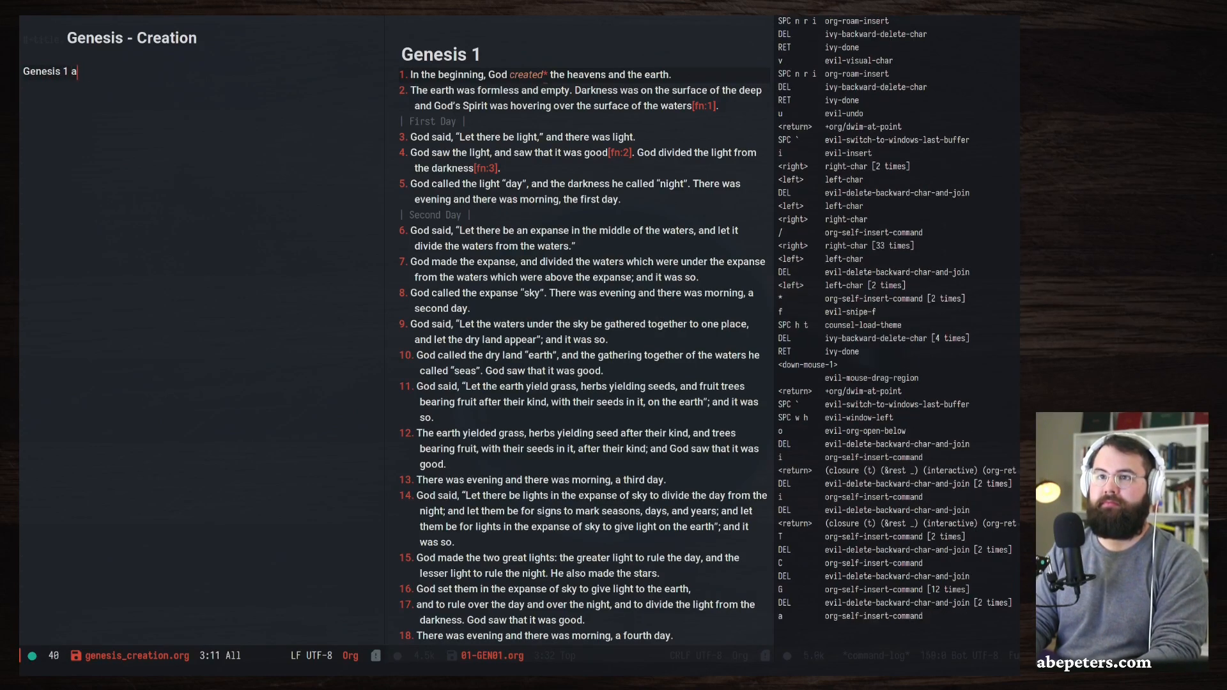
pyautogui.write('nd 2 Men')
pyautogui.press('BackSpace')
pyautogui.press('BackSpace')
pyautogui.press('BackSpace')
pyautogui.write('mention')
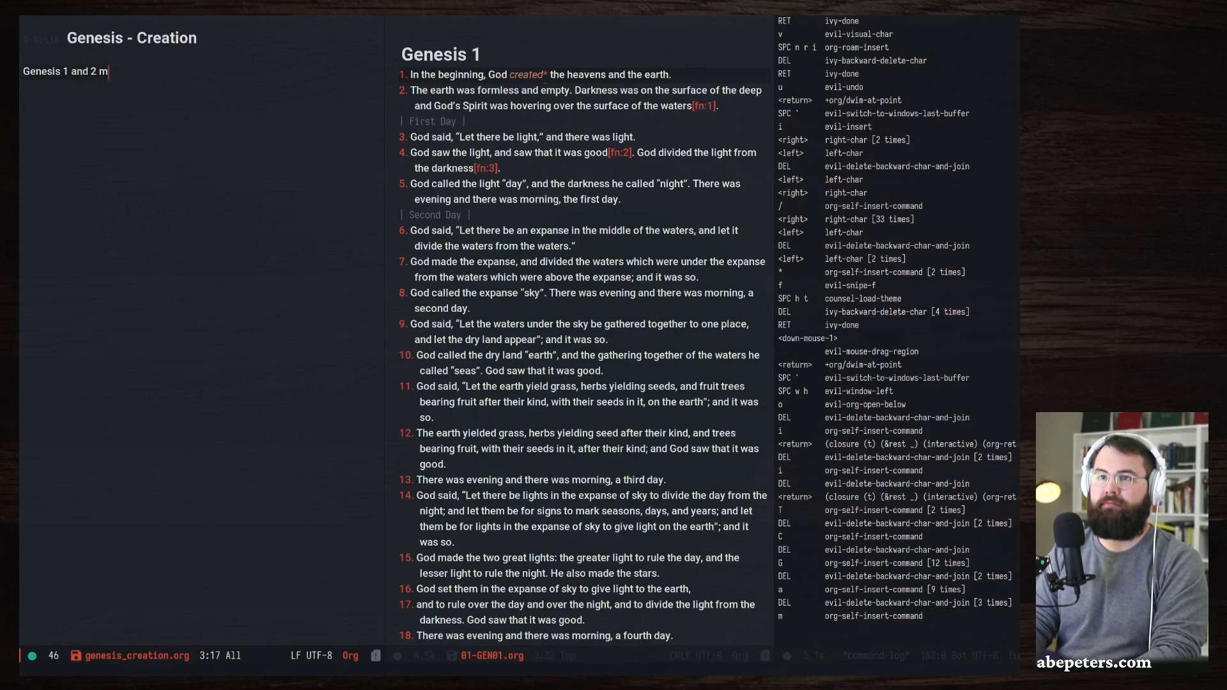
pyautogui.press('BackSpace')
pyautogui.press('BackSpace')
pyautogui.press('BackSpace')
pyautogui.press('BackSpace')
pyautogui.press('BackSpace')
pyautogui.press('BackSpace')
pyautogui.press('BackSpace')
pyautogui.press('BackSpace')
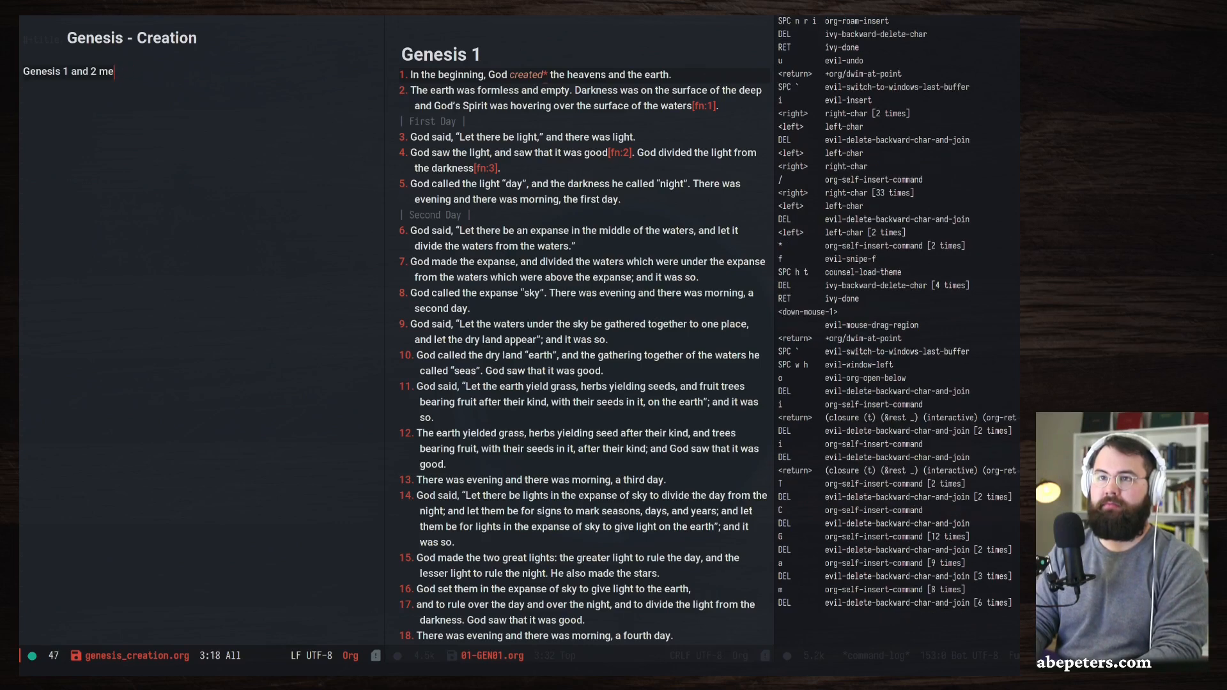
# Continue the first sentence with "recount the story of God creating".
pyautogui.write('ree')
pyautogui.press('BackSpace')
pyautogui.write('t')
pyautogui.press('BackSpace')
pyautogui.write('con')
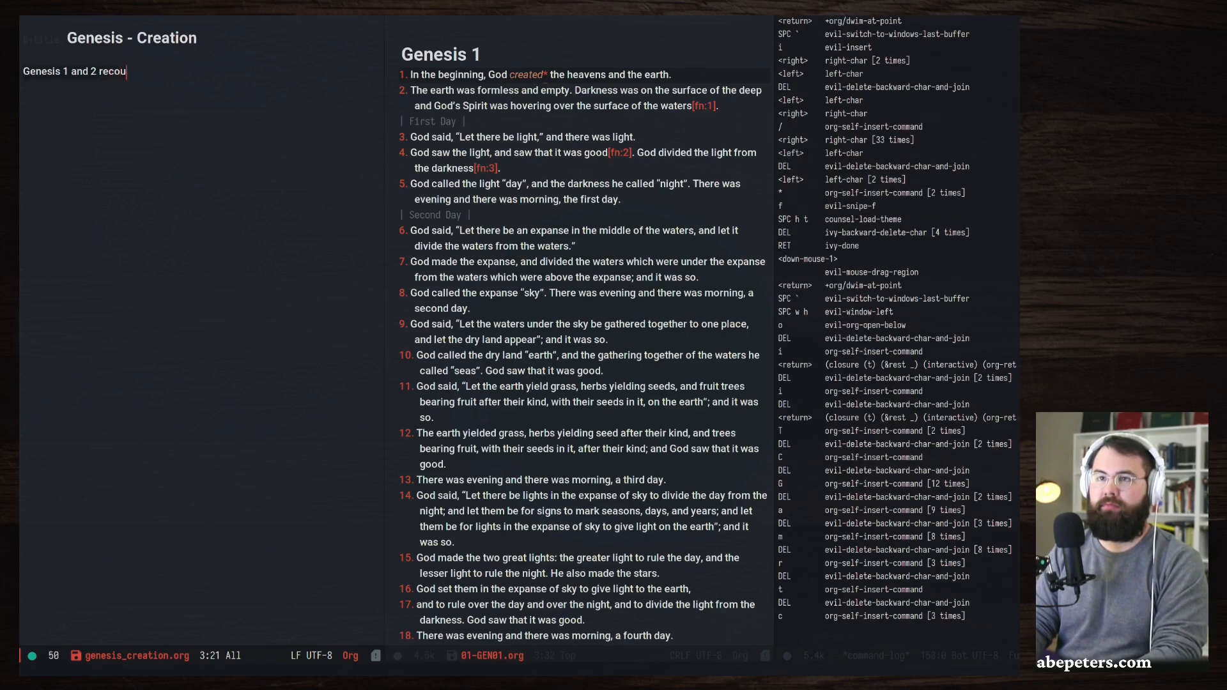
pyautogui.press('BackSpace')
pyautogui.write('n')
pyautogui.press('BackSpace')
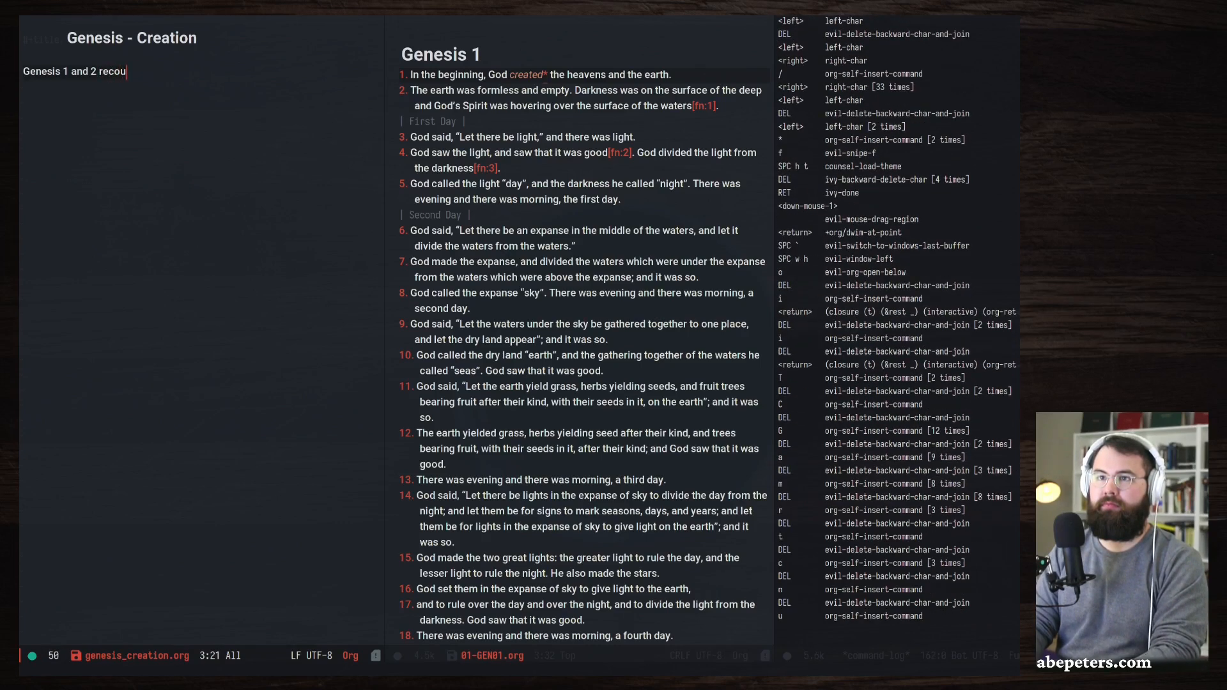
pyautogui.write('unt hte')
pyautogui.press('BackSpace')
pyautogui.press('BackSpace')
pyautogui.press('BackSpace')
pyautogui.press('BackSpace')
pyautogui.press('BackSpace')
pyautogui.write('the s')
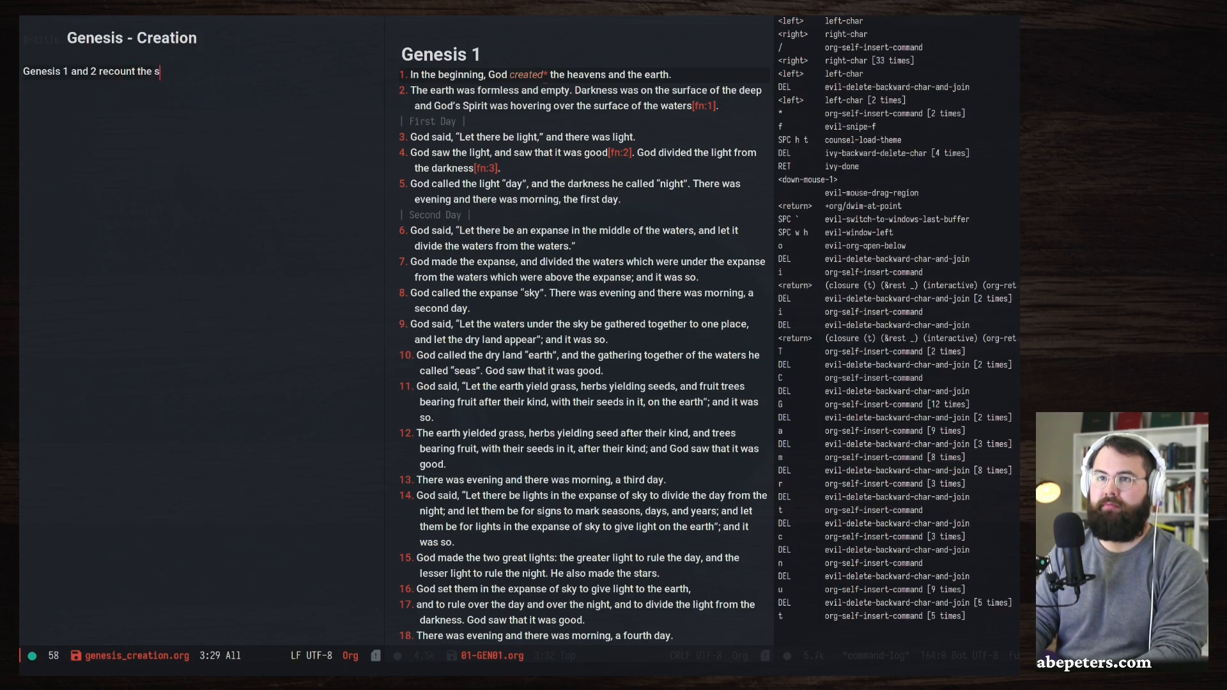
pyautogui.write('tory of God creating ')
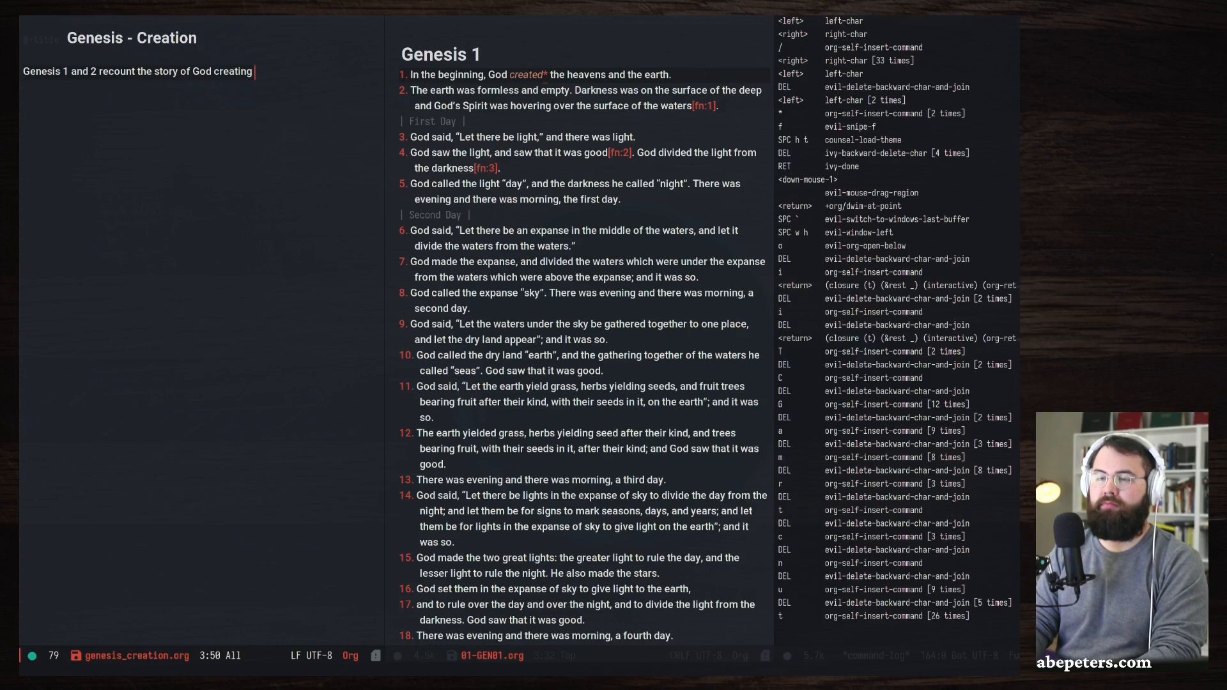
# Continue the first sentence with "the heavens and the earth", correcting the typos.
pyautogui.write('the heaven')
pyautogui.press('BackSpace')
pyautogui.press('BackSpace')
pyautogui.write('s a')
pyautogui.press('BackSpace')
pyautogui.press('BackSpace')
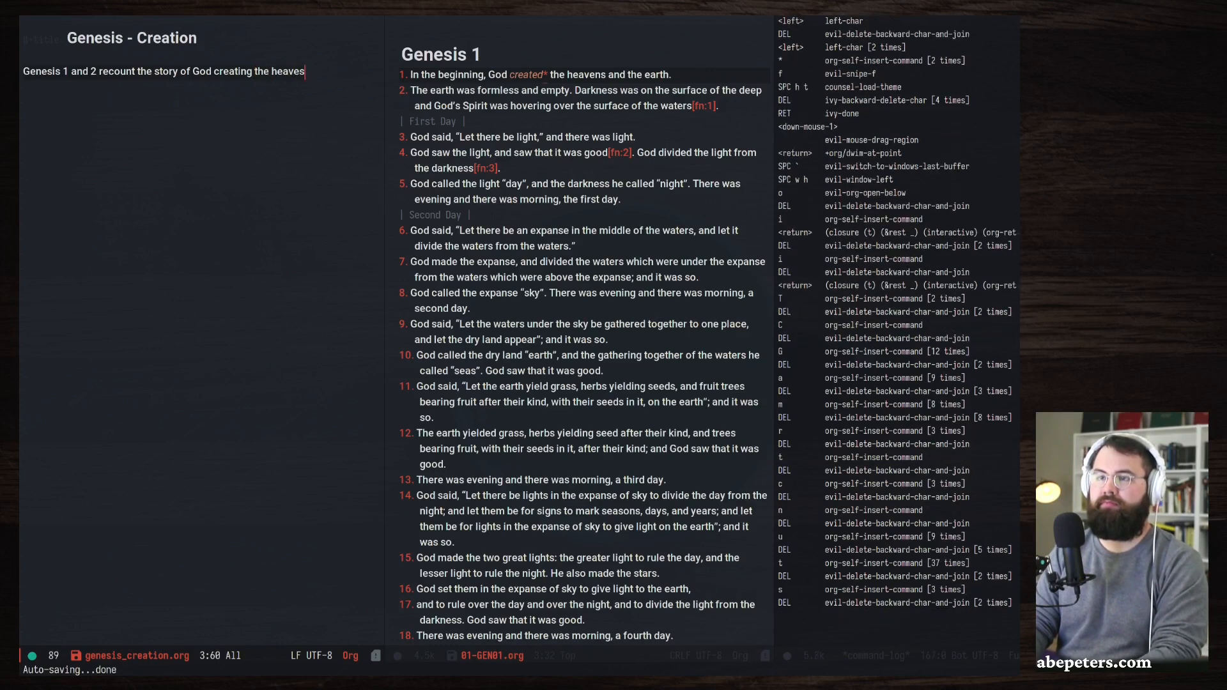
pyautogui.press('BackSpace')
pyautogui.write('ns and the hea')
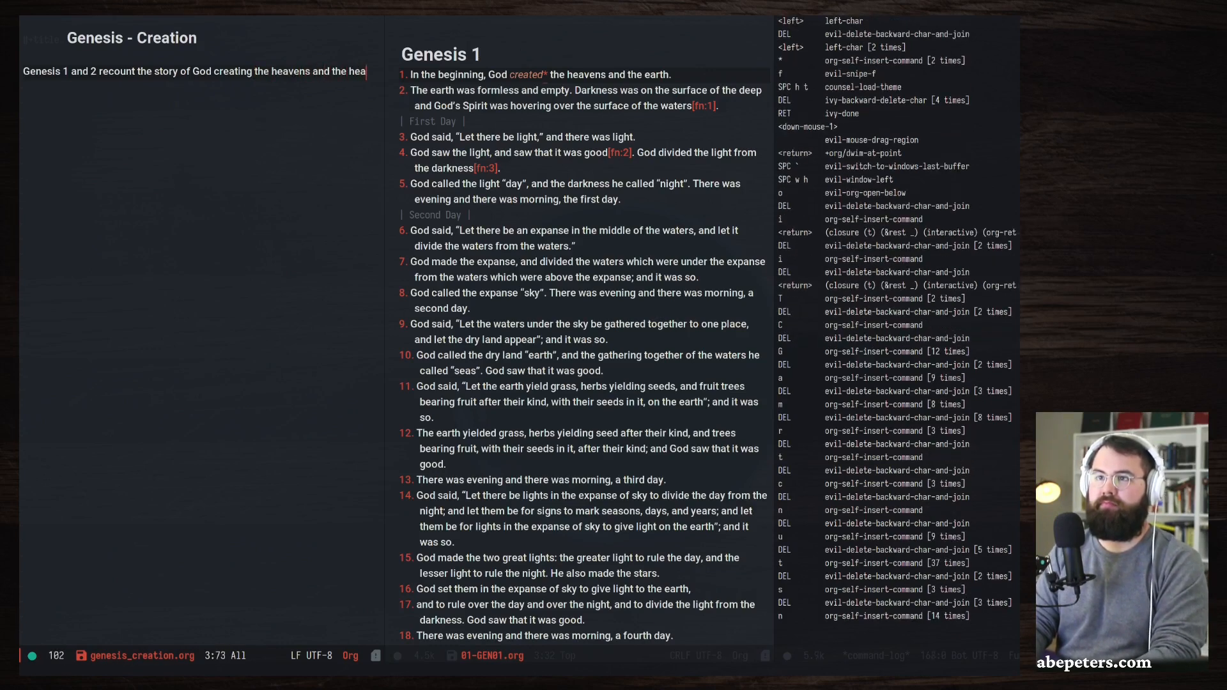
pyautogui.write('rt')
pyautogui.press('BackSpace')
pyautogui.press('BackSpace')
pyautogui.press('BackSpace')
pyautogui.press('BackSpace')
pyautogui.write('e')
pyautogui.press('BackSpace')
pyautogui.press('BackSpace')
pyautogui.write('eath,')
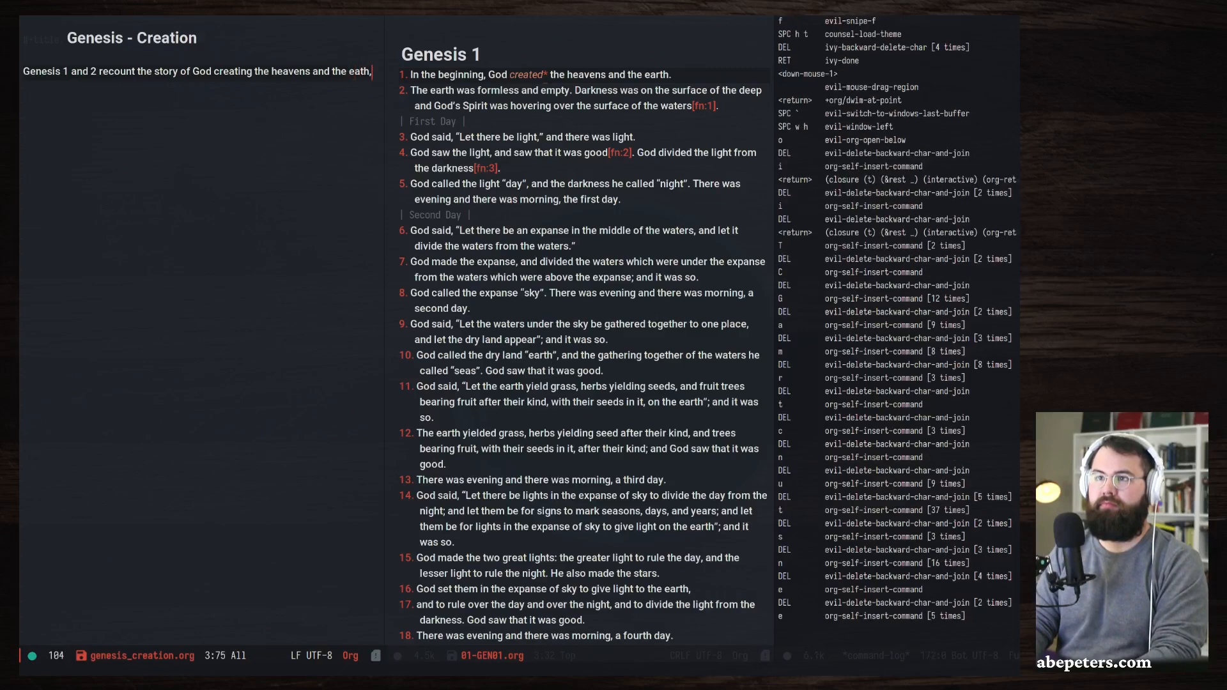
pyautogui.press('BackSpace')
pyautogui.press('BackSpace')
pyautogui.press('BackSpace')
pyautogui.write('rth,')
pyautogui.press('BackSpace')
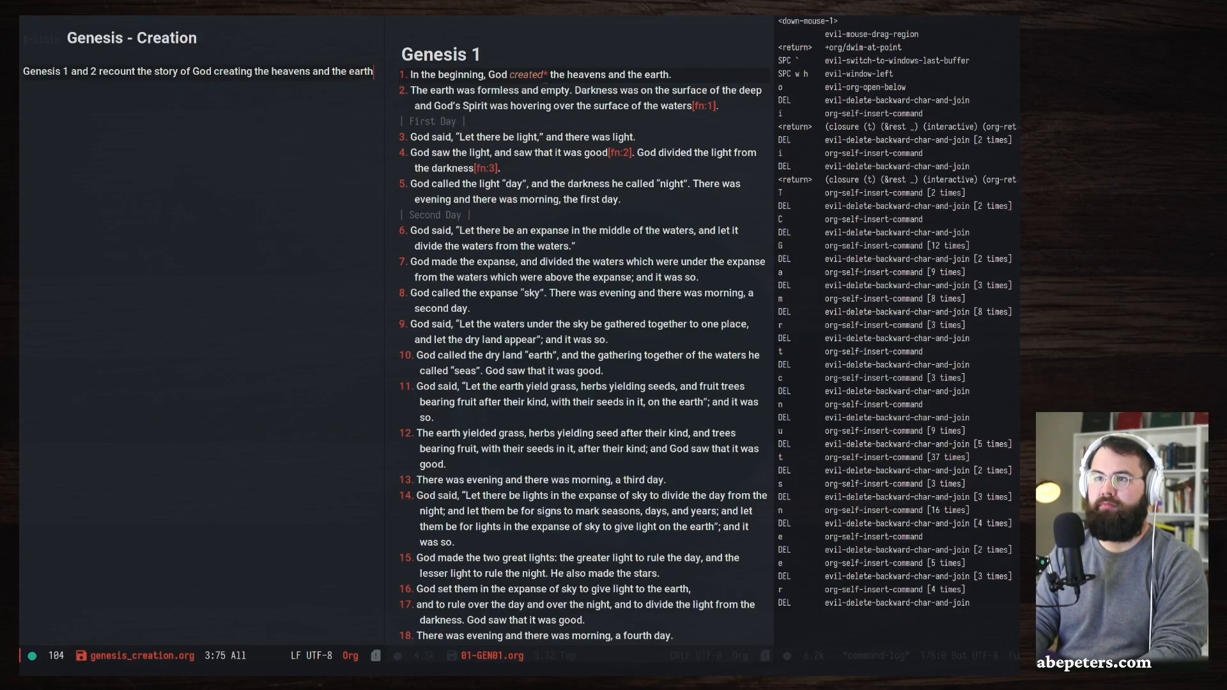
pyautogui.write('and')
pyautogui.press('BackSpace')
pyautogui.press('BackSpace')
pyautogui.press('BackSpace')
pyautogui.press('BackSpace')
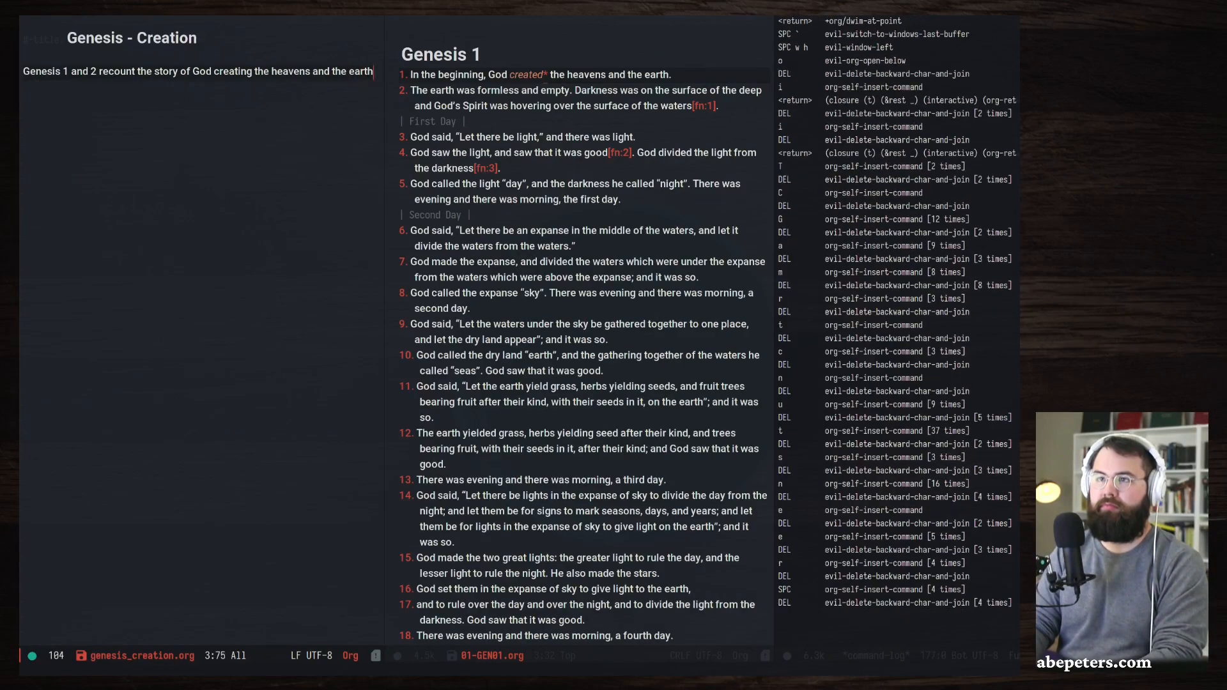
# End the first sentence with a period and begin the second one with "This word creat is also".
pyautogui.write('. This wo')
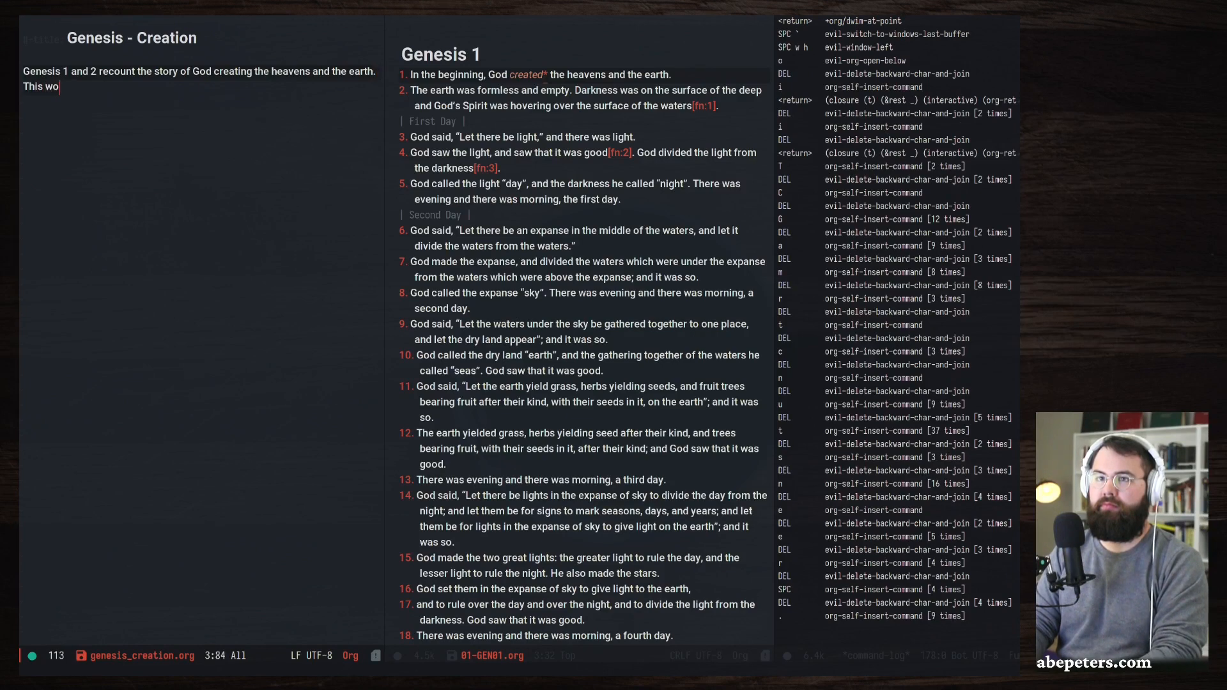
pyautogui.press('BackSpace')
pyautogui.write('rould')
pyautogui.press('BackSpace')
pyautogui.press('BackSpace')
pyautogui.press('BackSpace')
pyautogui.press('BackSpace')
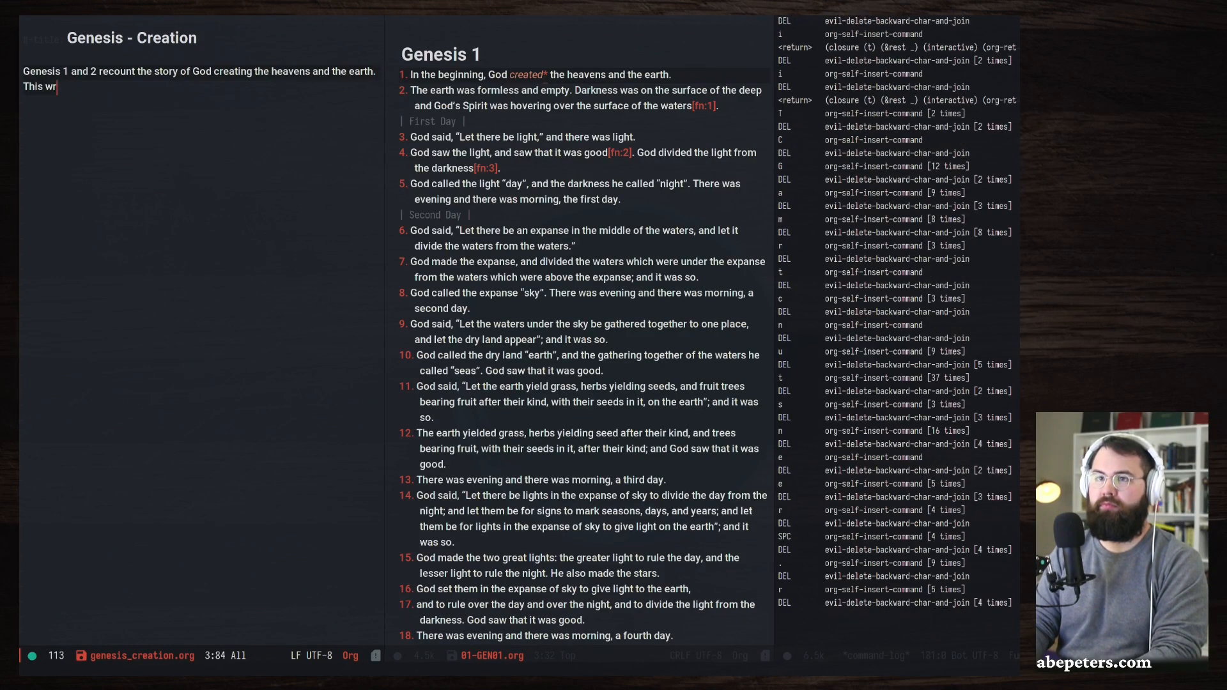
pyautogui.press('BackSpace')
pyautogui.write('orc')
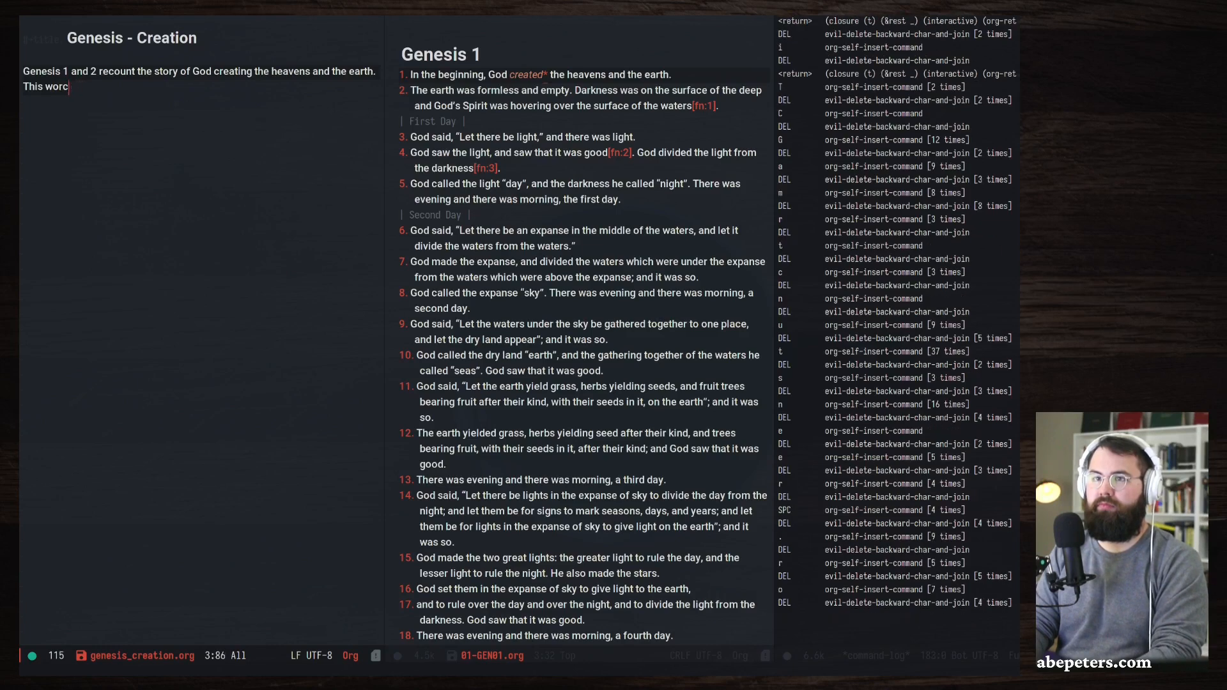
pyautogui.press('BackSpace')
pyautogui.write('d crtea')
pyautogui.press('BackSpace')
pyautogui.press('BackSpace')
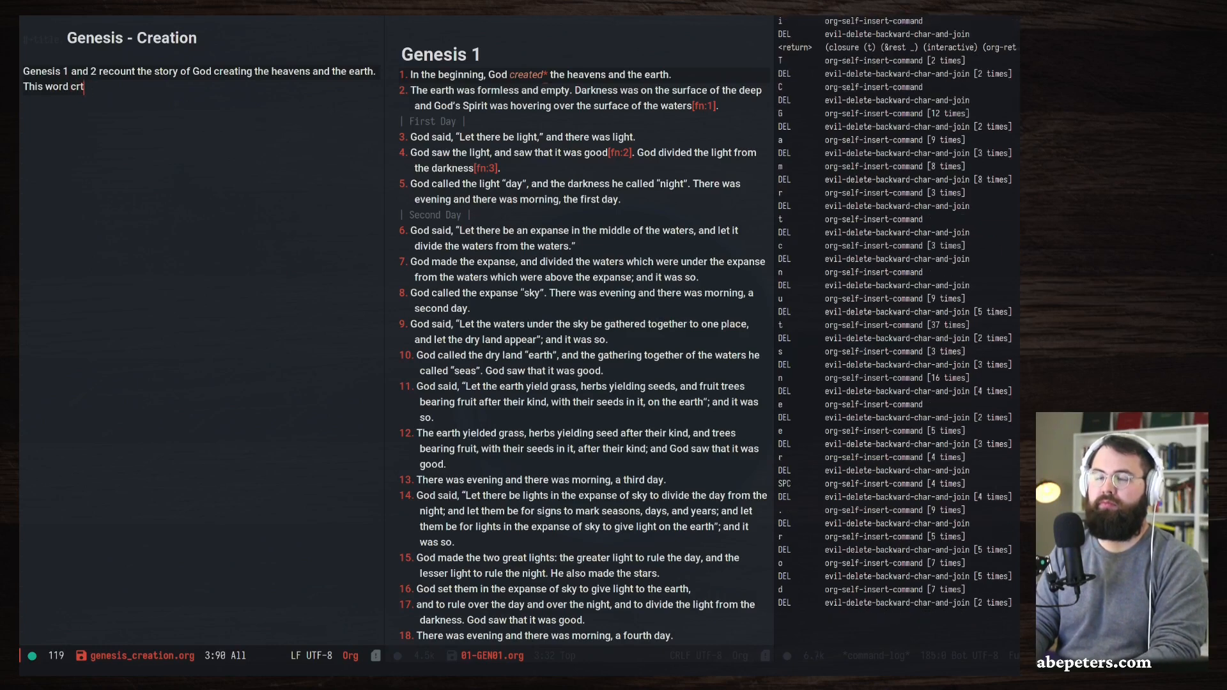
pyautogui.press('BackSpace')
pyautogui.write('eat is also ')
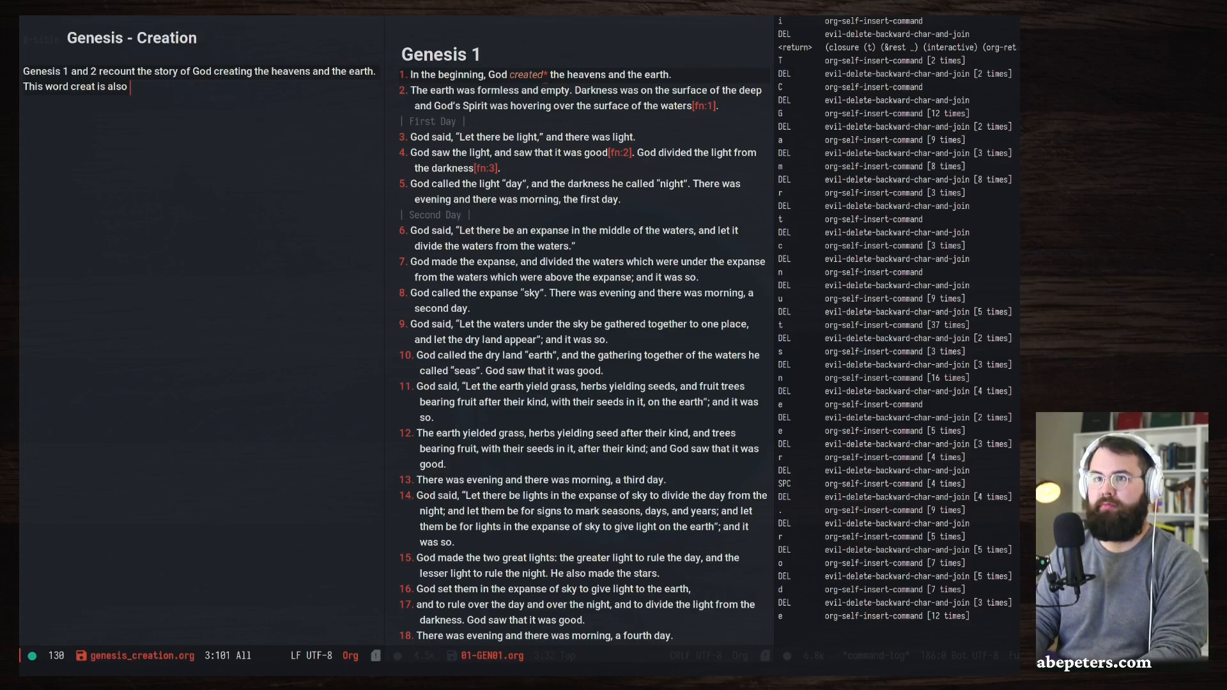
# Correct "creat" to "create" in the second sentence and continue it with "is also another".
pyautogui.write('another')
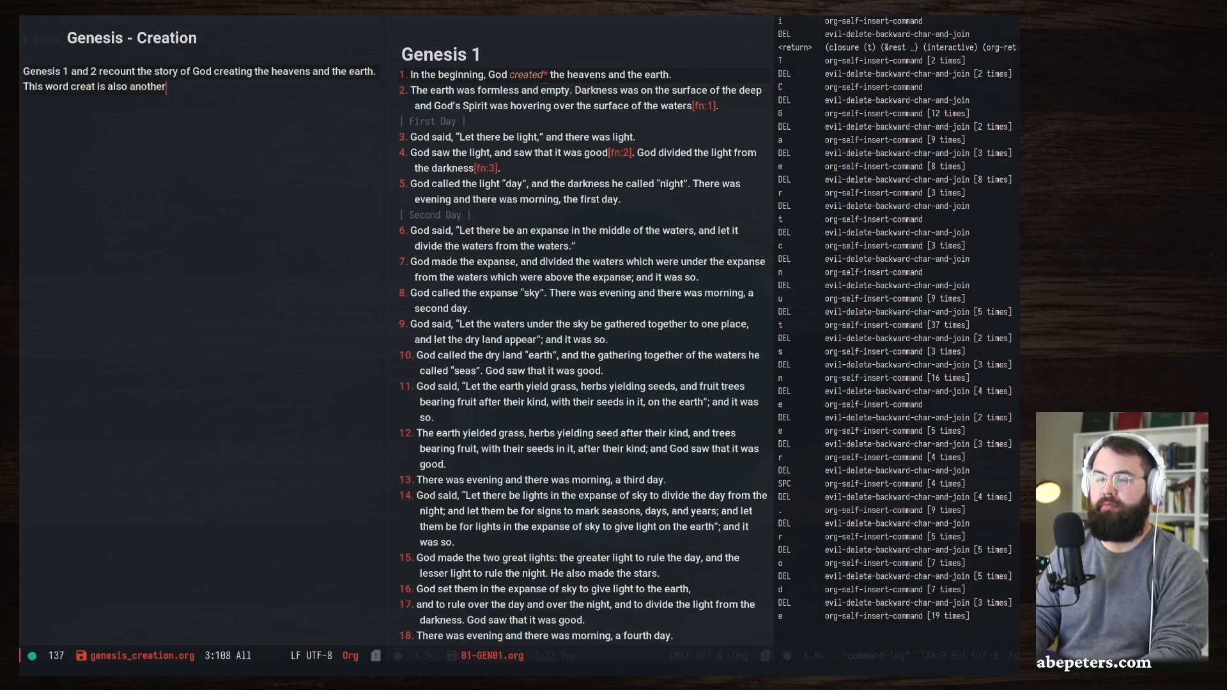
pyautogui.press('BackSpace')
pyautogui.press('BackSpace')
pyautogui.press('BackSpace')
pyautogui.press('BackSpace')
pyautogui.press('BackSpace')
pyautogui.press('BackSpace')
pyautogui.press('BackSpace')
pyautogui.press('BackSpace')
pyautogui.press('BackSpace')
pyautogui.press('BackSpace')
pyautogui.press('BackSpace')
pyautogui.press('BackSpace')
pyautogui.press('BackSpace')
pyautogui.press('BackSpace')
pyautogui.press('BackSpace')
pyautogui.press('BackSpace')
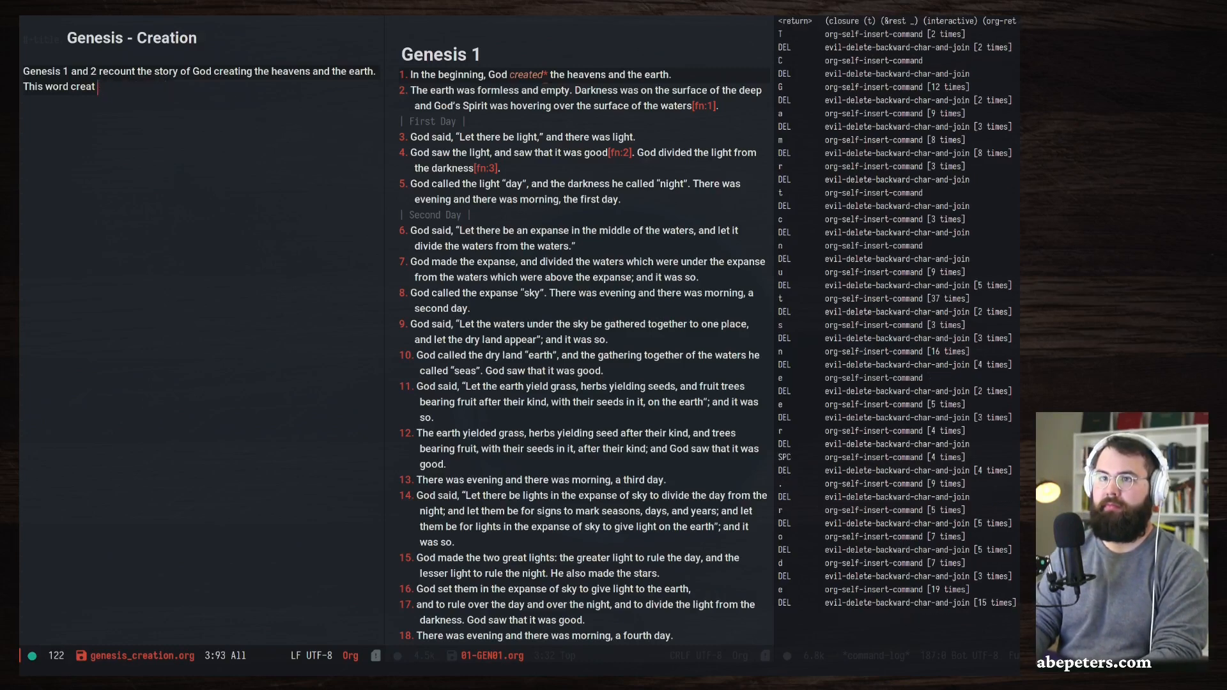
pyautogui.write('e is als')
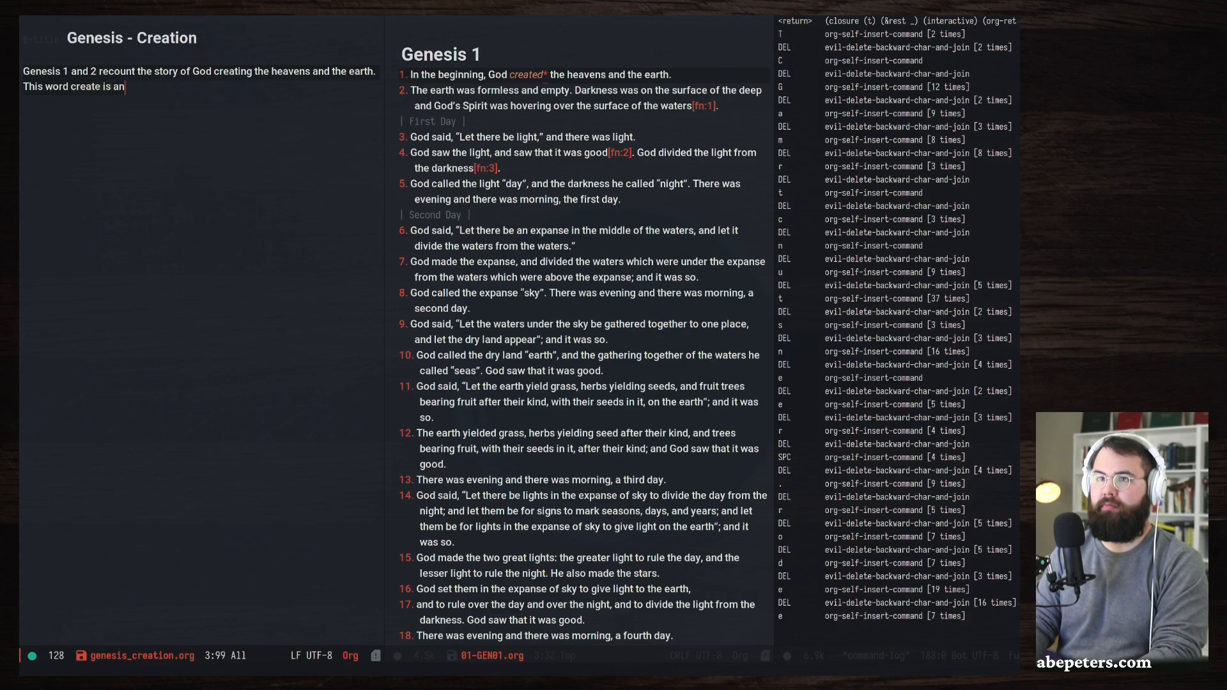
pyautogui.press('BackSpace')
pyautogui.press('BackSpace')
pyautogui.write('lso another')
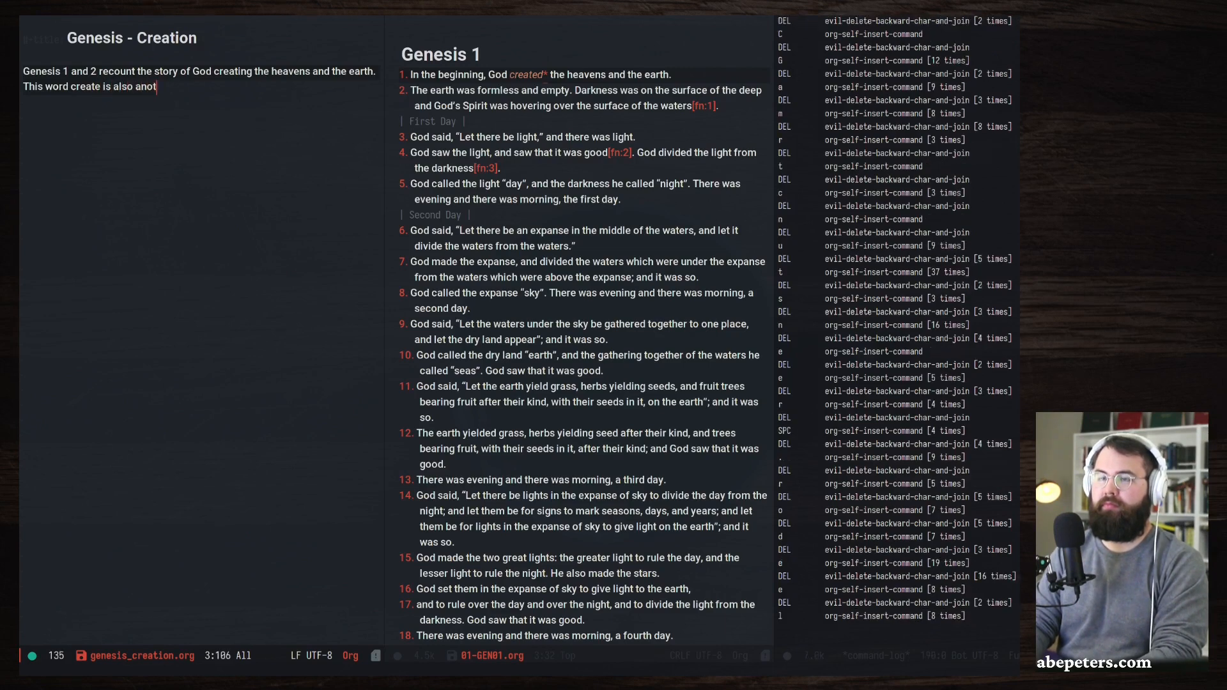
# Replace "another" with "used throughout" in the second sentence.
pyautogui.press('BackSpace')
pyautogui.press('BackSpace')
pyautogui.press('BackSpace')
pyautogui.press('BackSpace')
pyautogui.press('BackSpace')
pyautogui.press('BackSpace')
pyautogui.press('BackSpace')
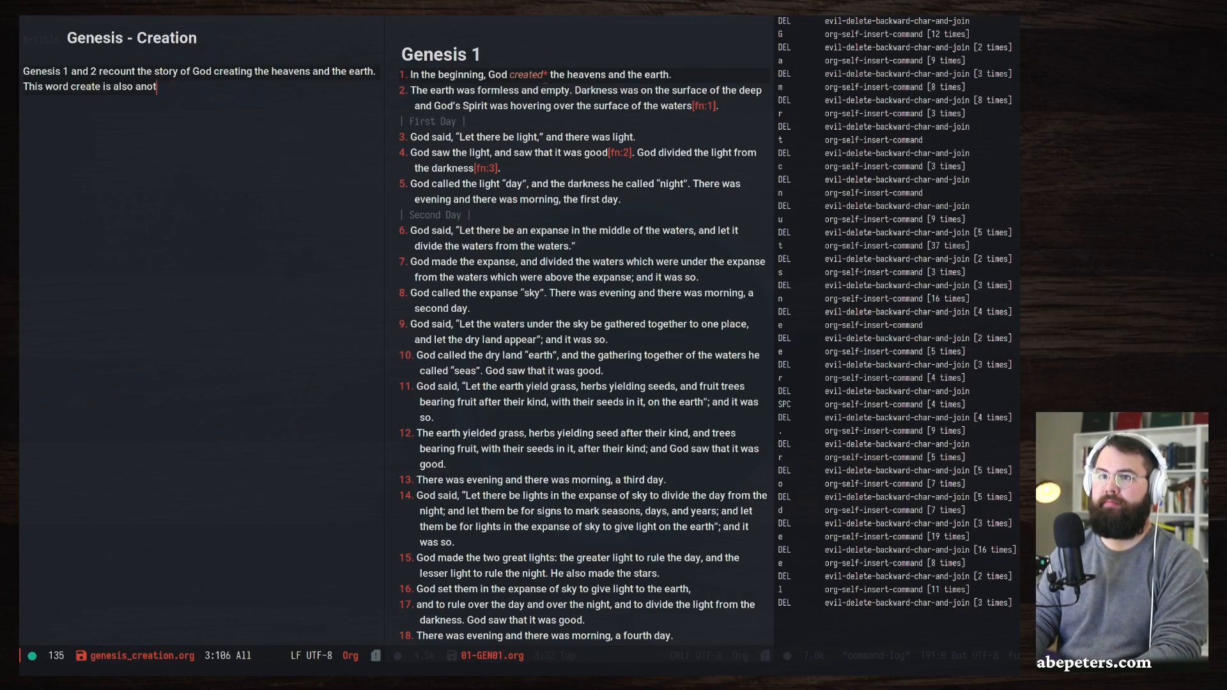
pyautogui.write('used')
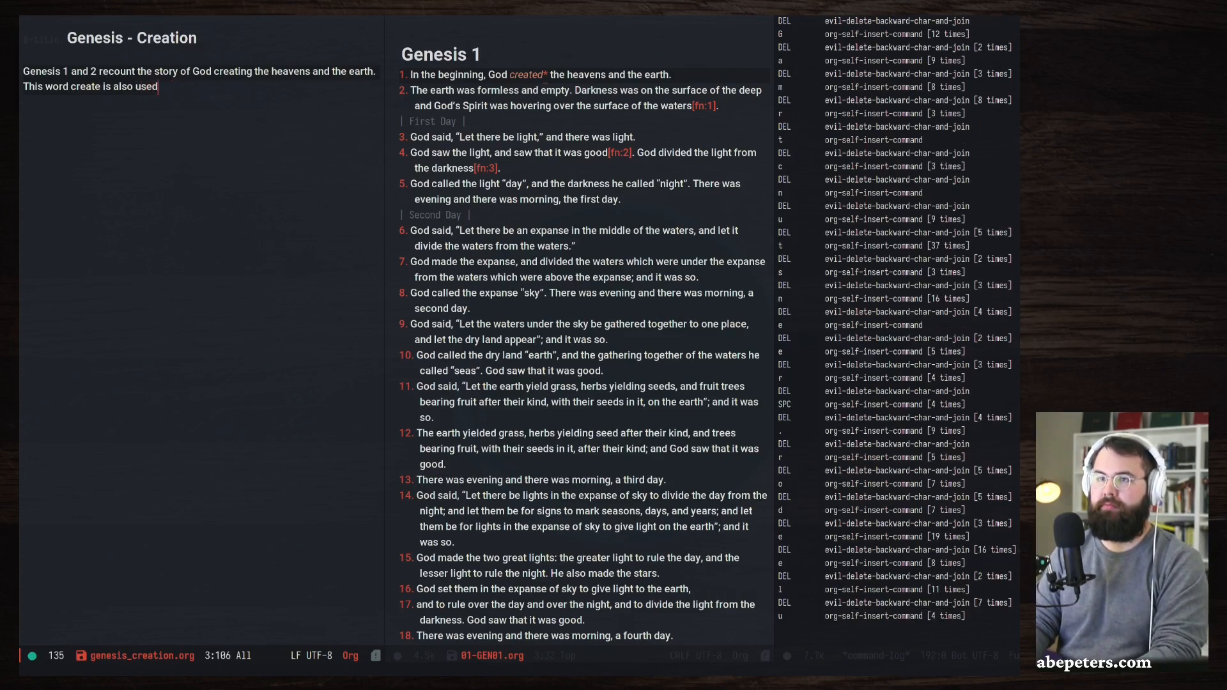
pyautogui.write(' throughout')
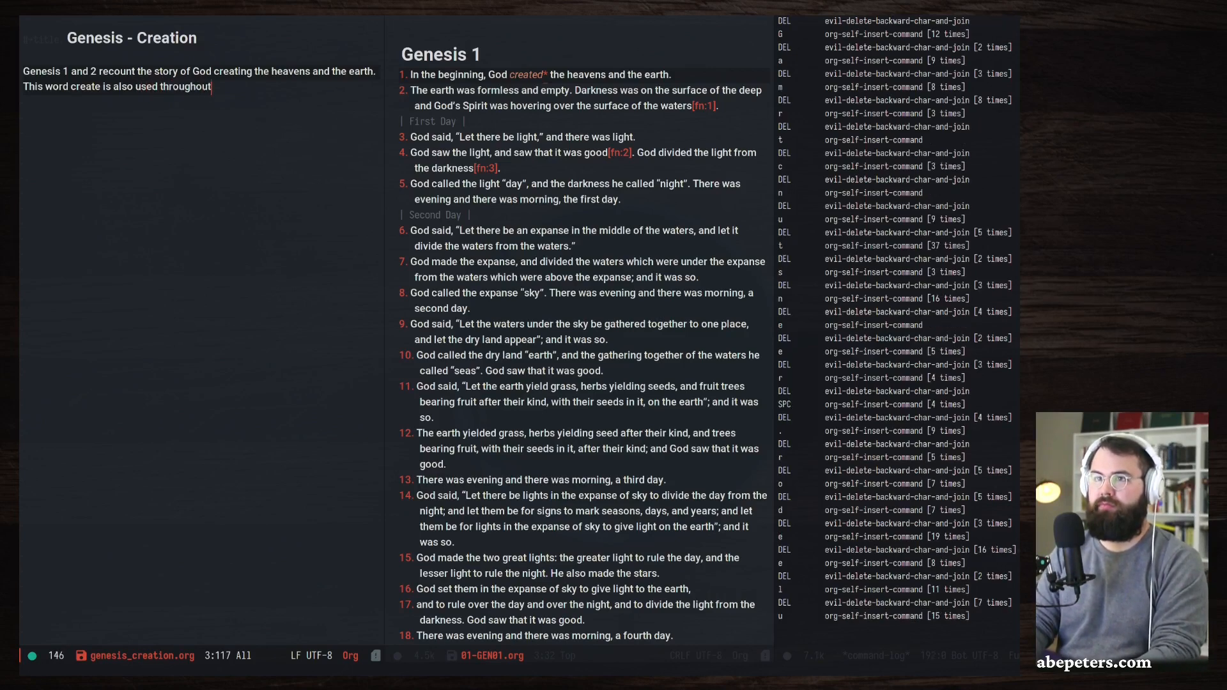
# Complete the second sentence with "the book of Geneis".
pyautogui.write(' the bibl')
pyautogui.press('BackSpace')
pyautogui.press('BackSpace')
pyautogui.press('BackSpace')
pyautogui.write('ook')
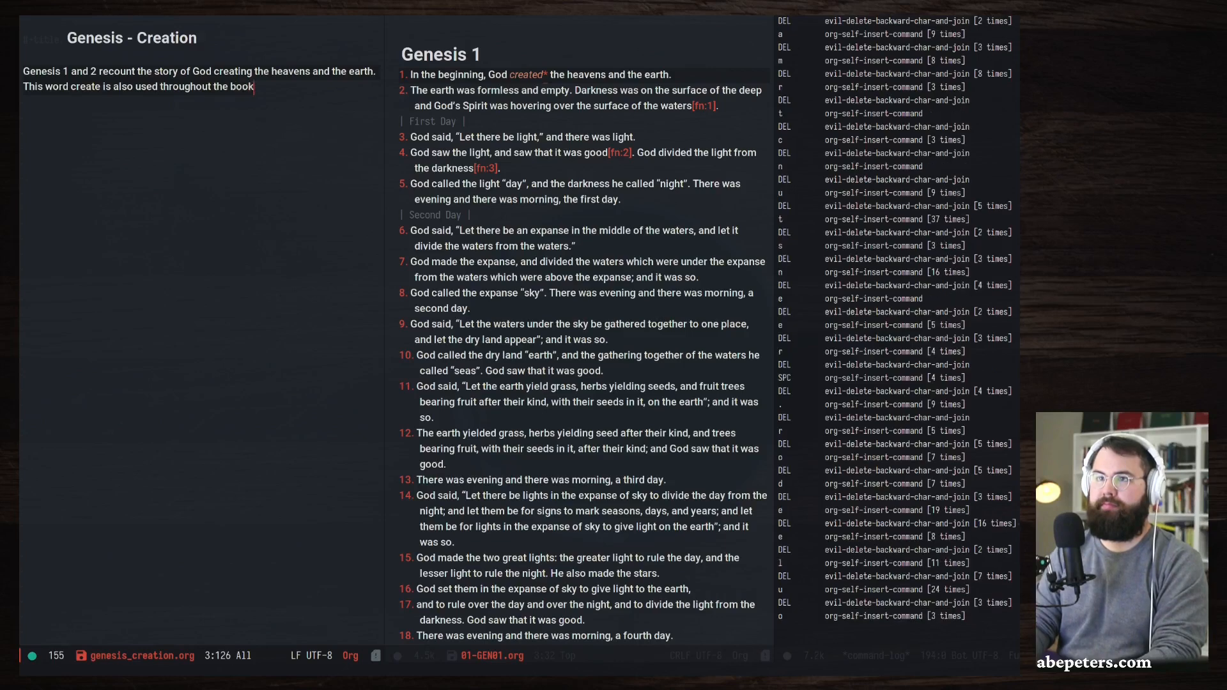
pyautogui.write(' of Geneis')
pyautogui.press('BackSpace')
pyautogui.press('BackSpace')
pyautogui.press('BackSpace')
pyautogui.write('eneis')
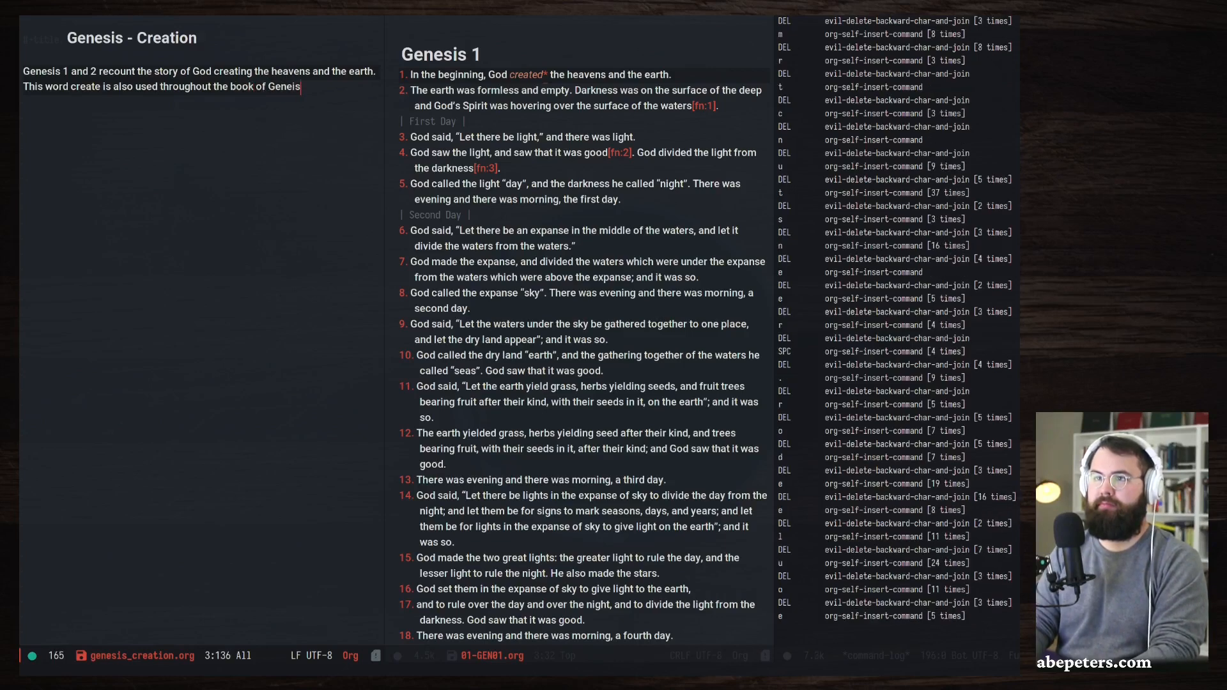
# Leave text insertion and save the genesis_creation.org note.
pyautogui.press('Escape')
pyautogui.press('space')
pyautogui.press('f')
pyautogui.press('s')
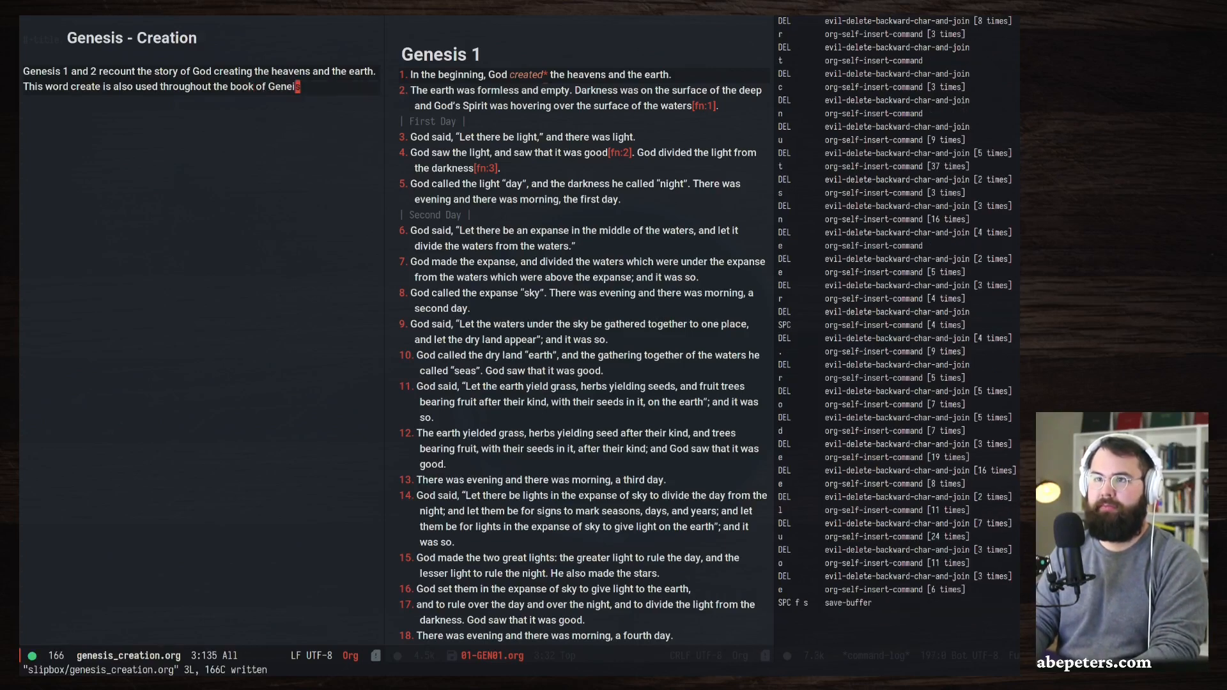
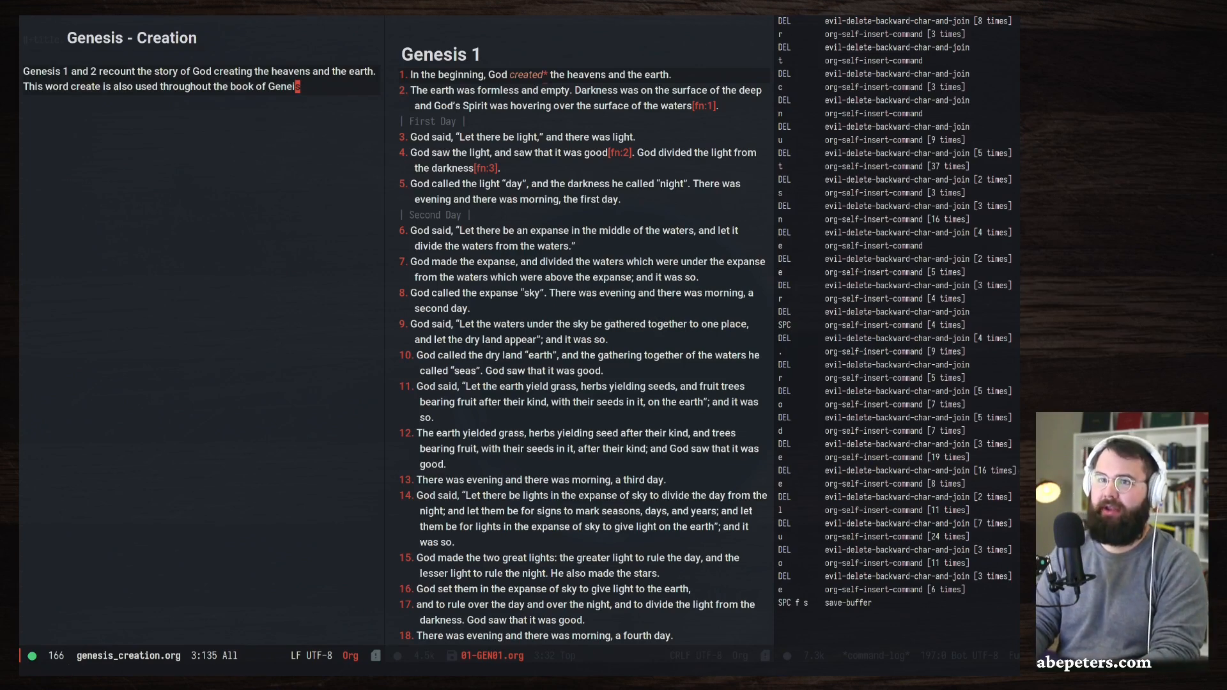
pyautogui.press('space')
pyautogui.press('w')
pyautogui.press('l')
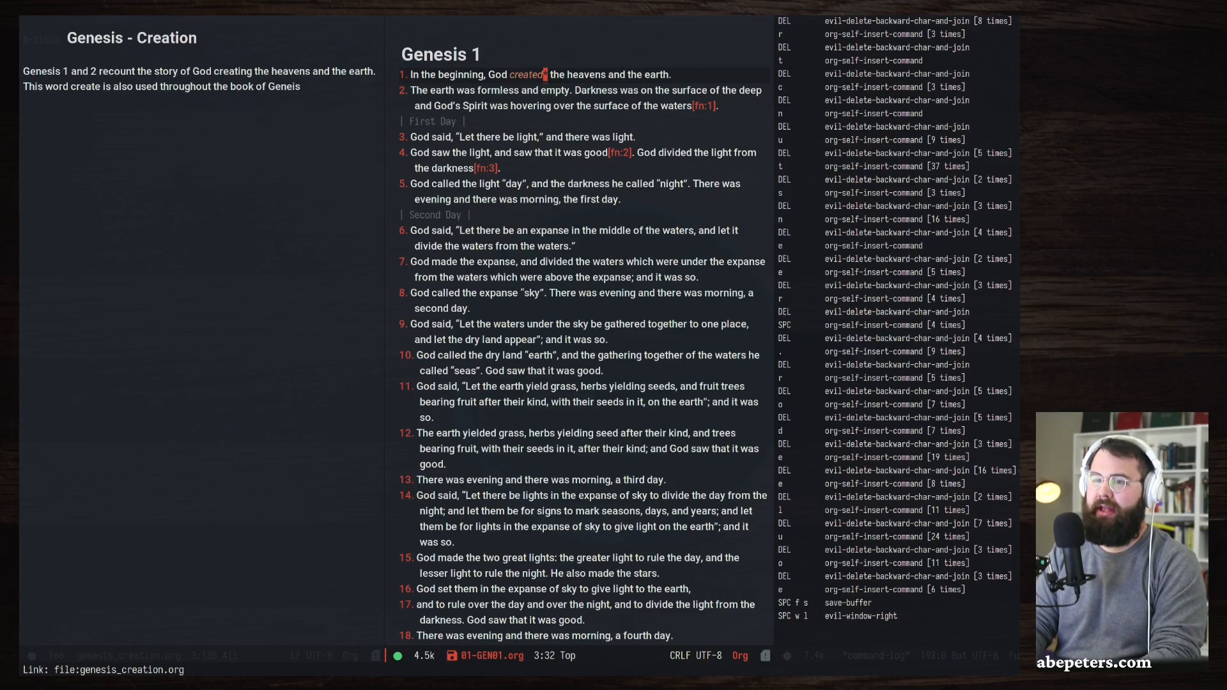
pyautogui.press('space')
pyautogui.press('w')
pyautogui.press('h')
pyautogui.press('space')
pyautogui.press('w')
pyautogui.press('l')
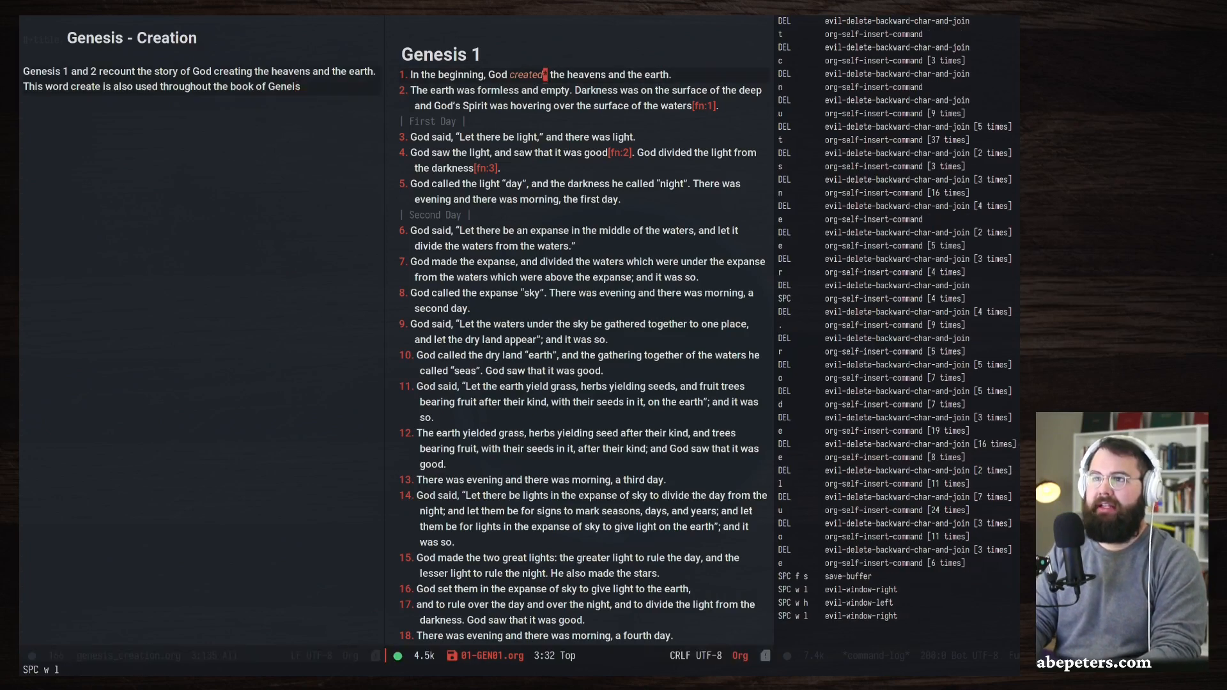
pyautogui.press('space')
pyautogui.press('w')
pyautogui.press('h')
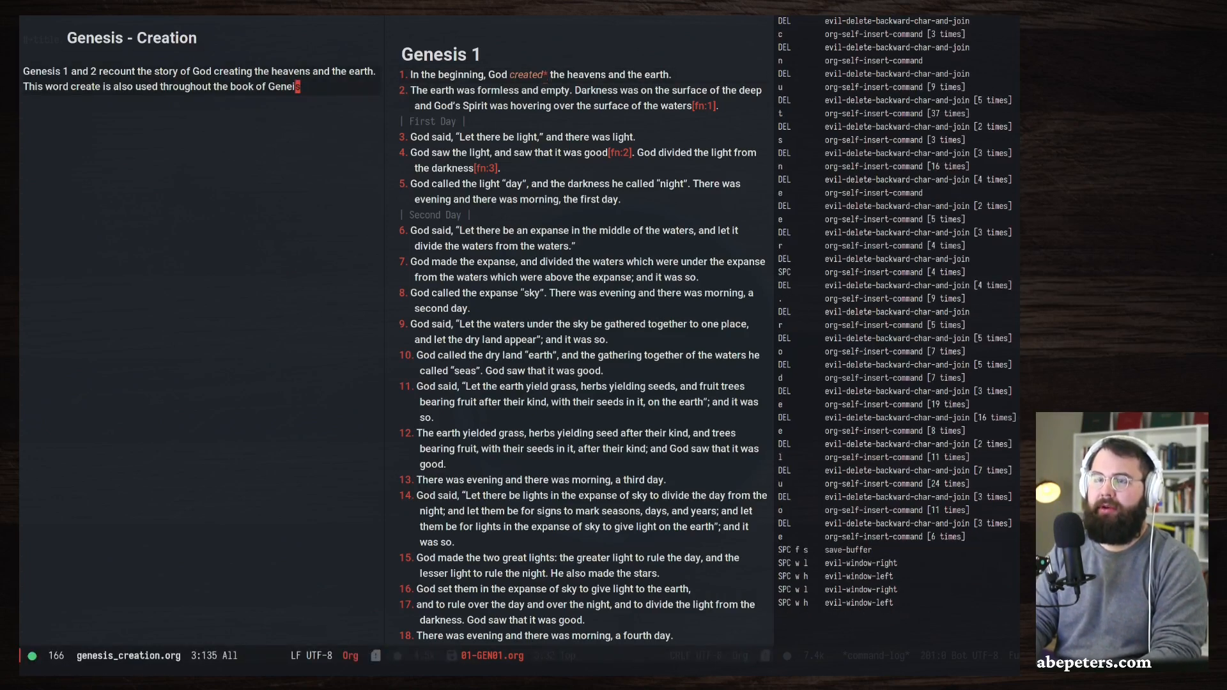
# Start a new paragraph after a blank line below the study note's text with "Genesis 1".
pyautogui.press('o')
pyautogui.press('Return')
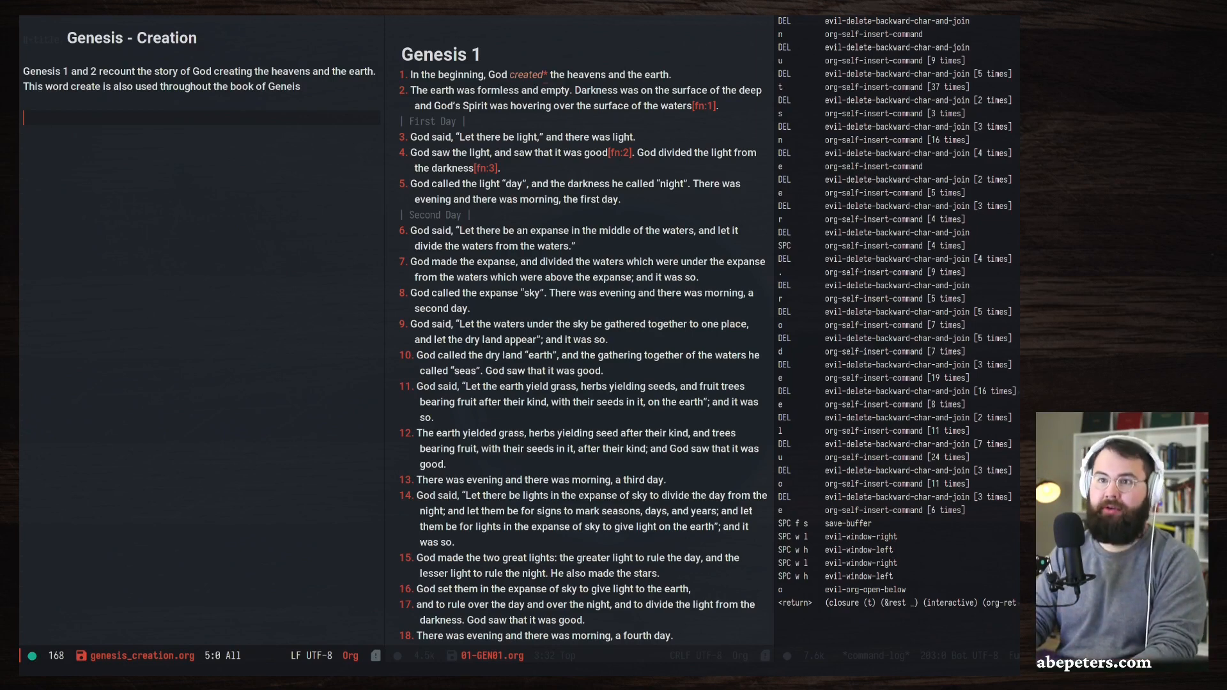
pyautogui.write('Gene')
pyautogui.press('BackSpace')
pyautogui.press('BackSpace')
pyautogui.press('BackSpace')
pyautogui.press('BackSpace')
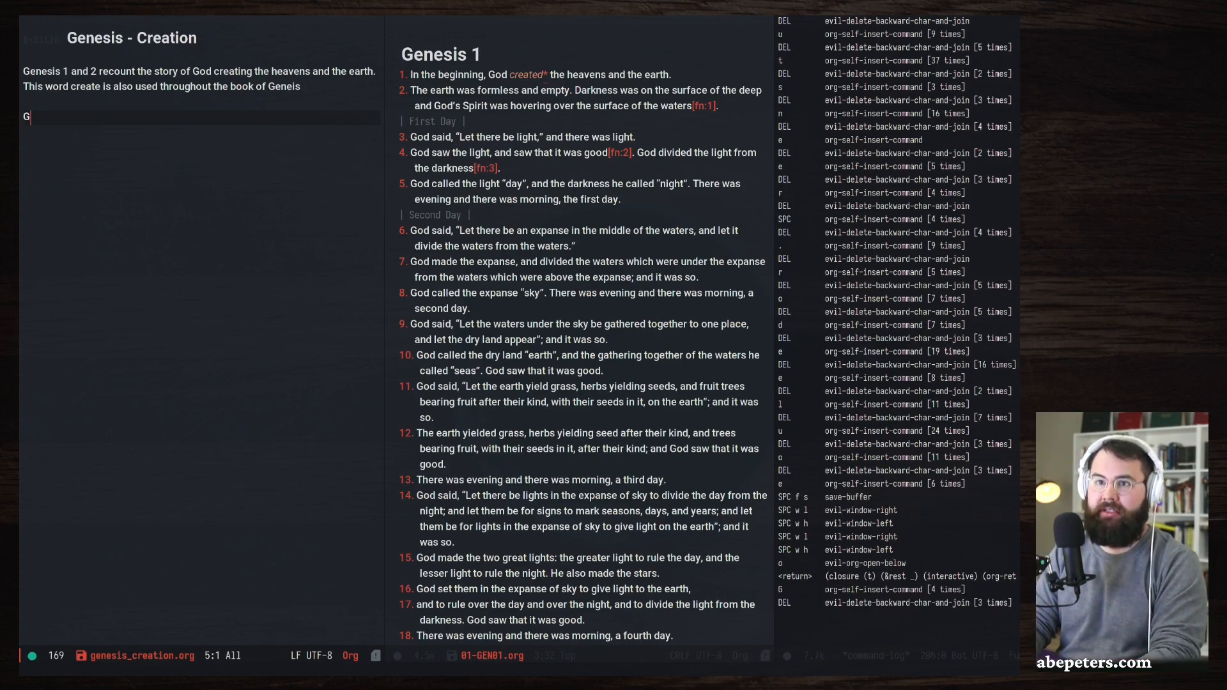
pyautogui.write('e')
pyautogui.press('BackSpace')
pyautogui.write('Genesi')
pyautogui.press('BackSpace')
pyautogui.press('BackSpace')
pyautogui.press('BackSpace')
pyautogui.press('BackSpace')
pyautogui.press('BackSpace')
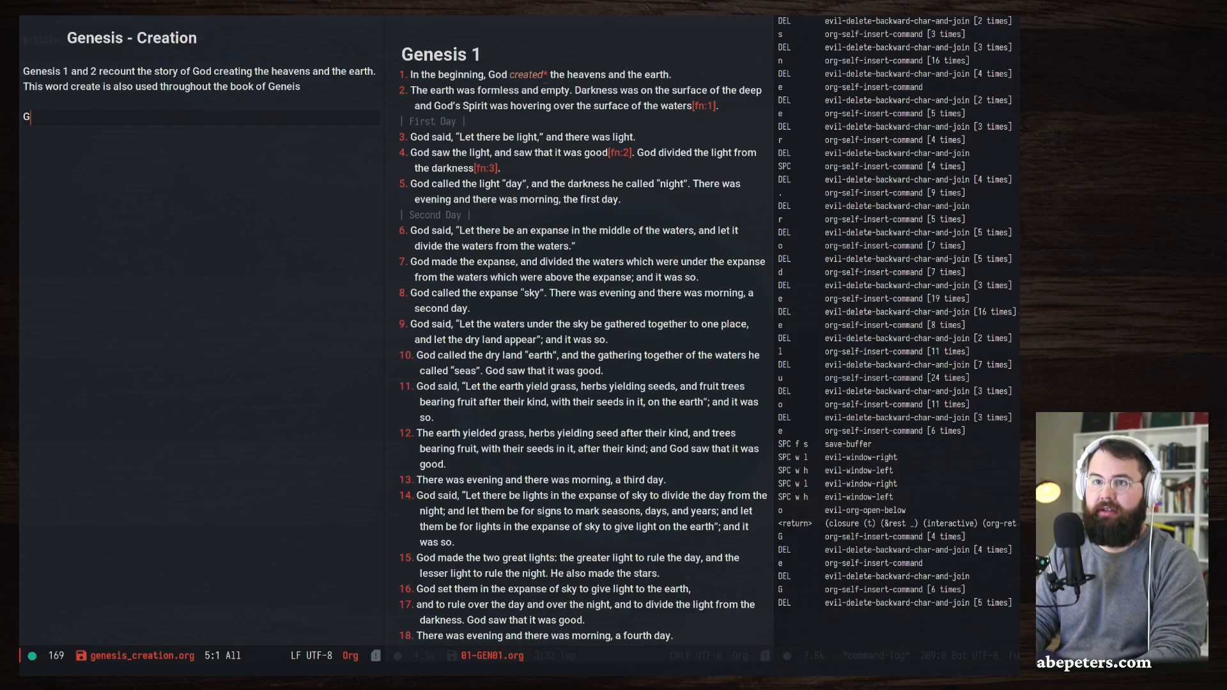
pyautogui.write('enesis 1')
pyautogui.press('F1')
pyautogui.press(':')
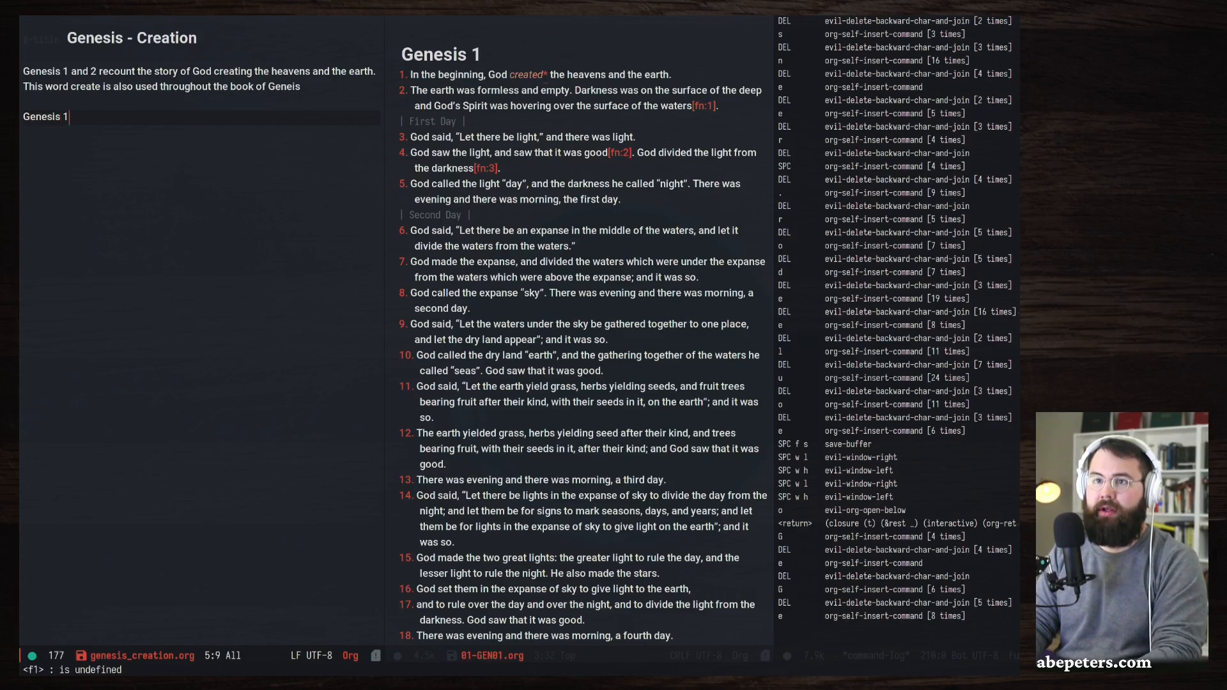
# Extend the chapter reference at the end of the note to "Genesis 1:1".
pyautogui.press('Escape')
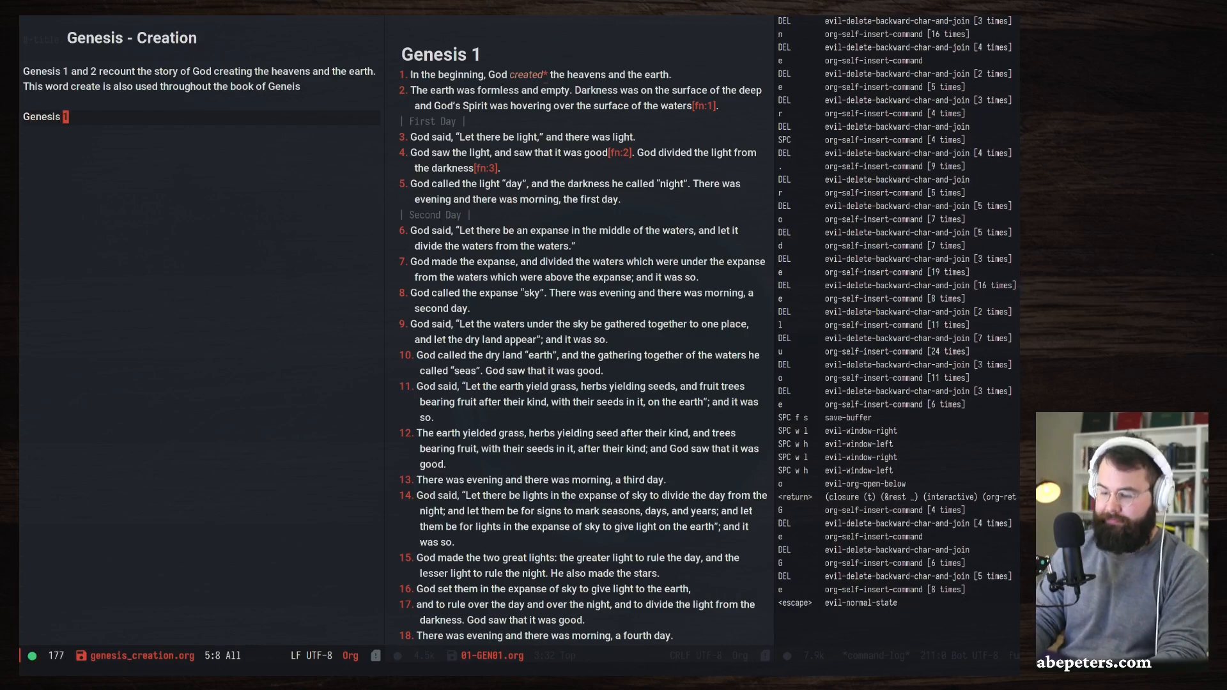
pyautogui.hotkey('shift', 'a')
pyautogui.write(':')
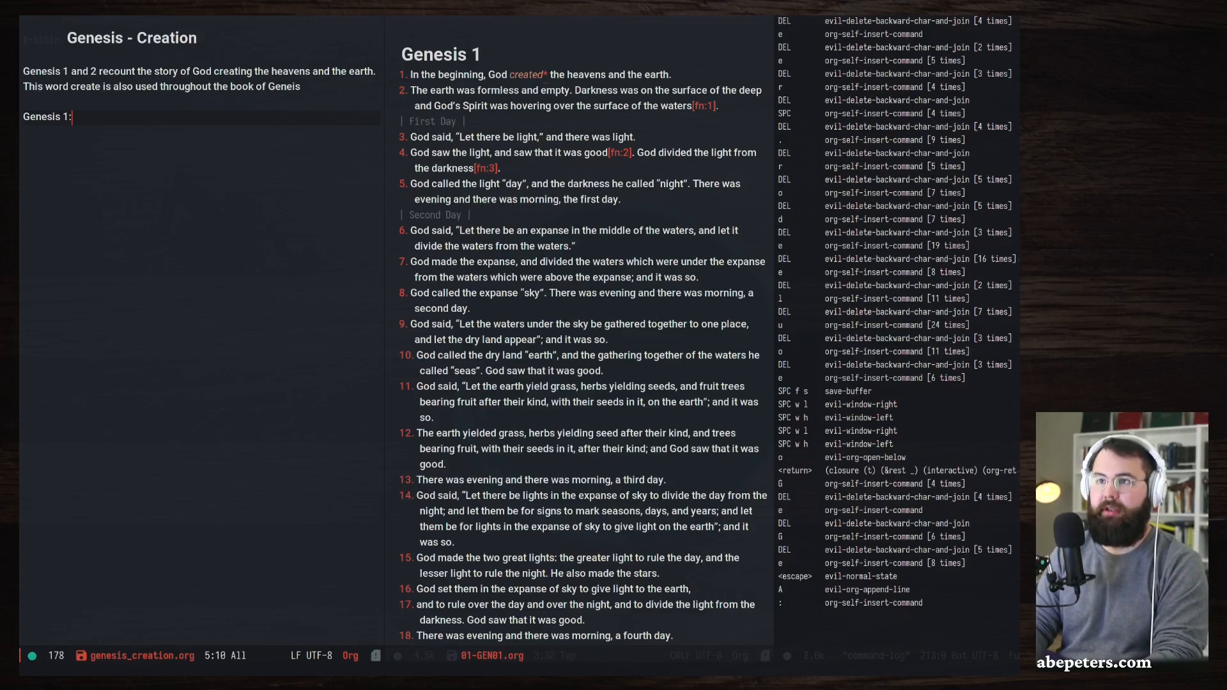
pyautogui.write('1')
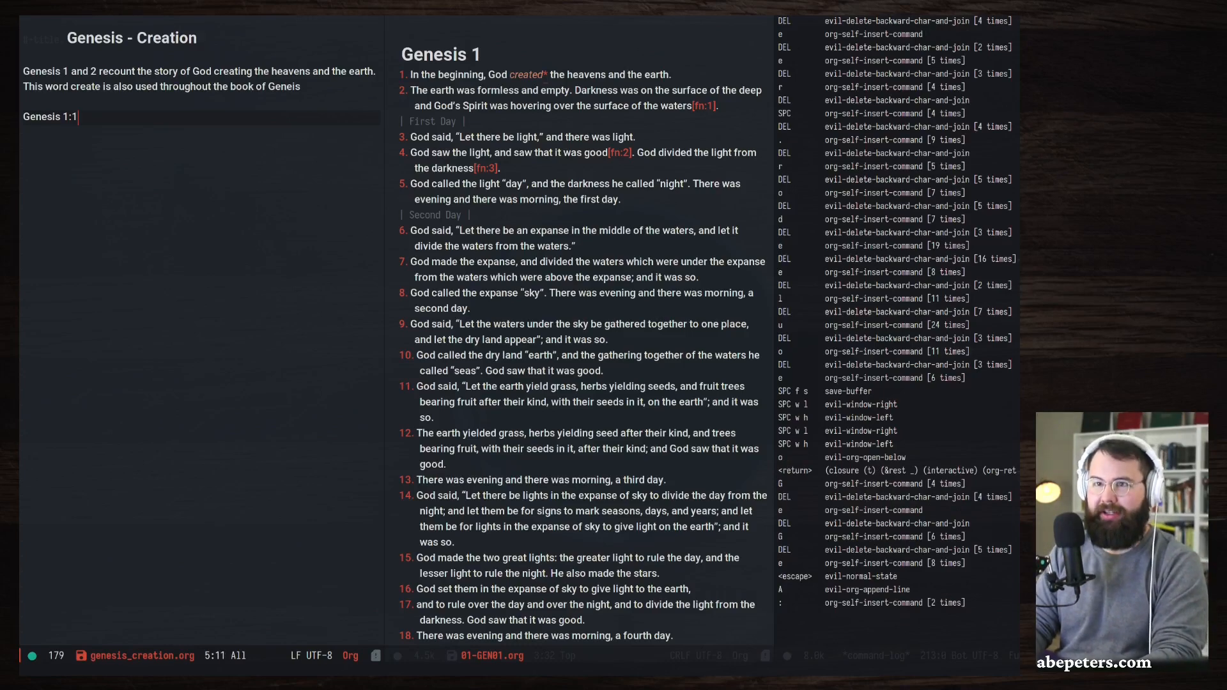
# Continue the Genesis 1:1 line with " - God creates the heavens and".
pyautogui.write(' - God ce')
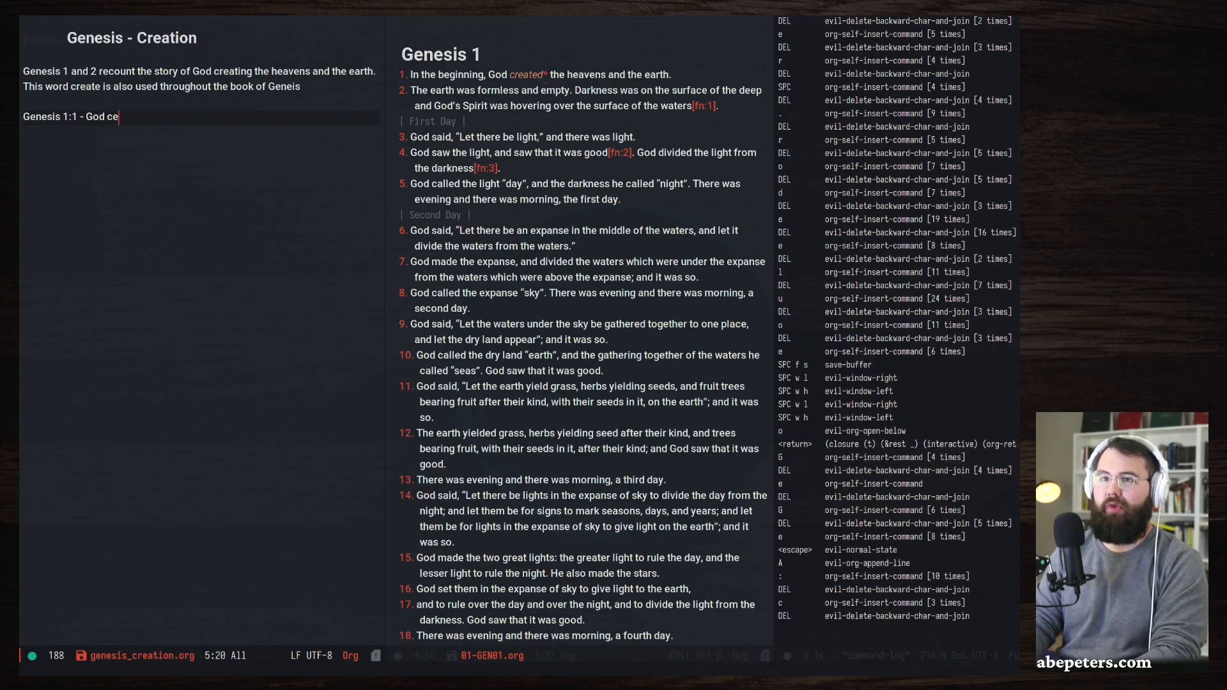
pyautogui.press('BackSpace')
pyautogui.write('reates the heaven s')
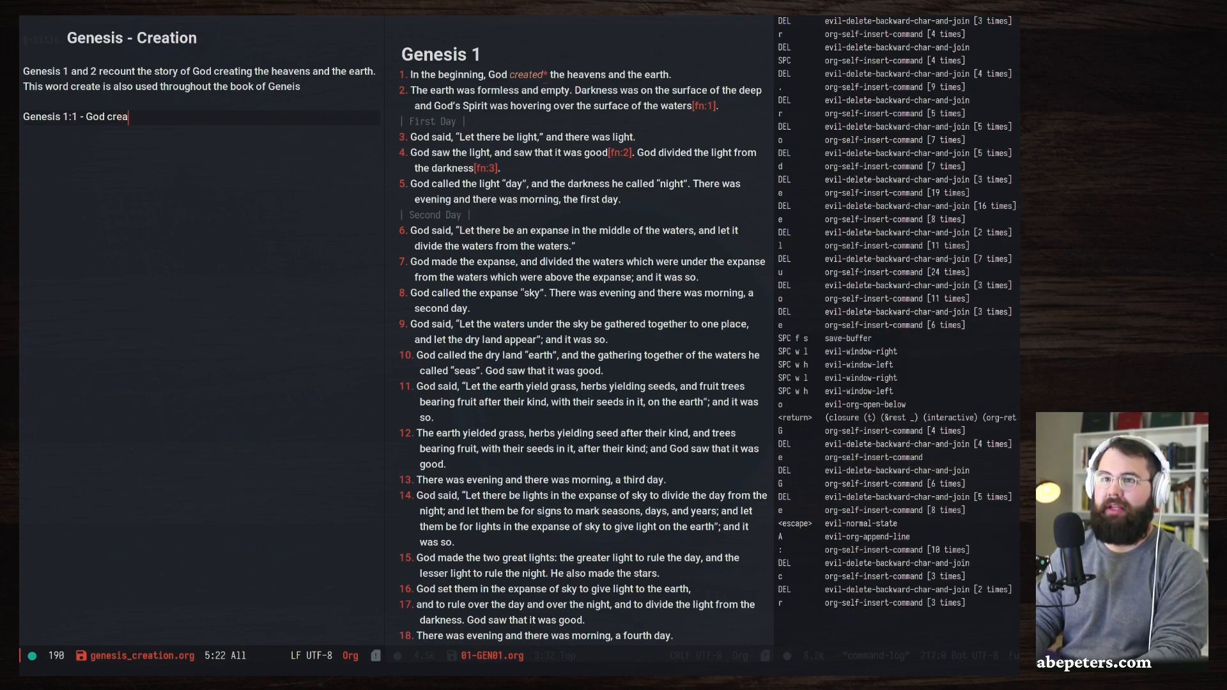
pyautogui.press('BackSpace')
pyautogui.press('BackSpace')
pyautogui.write('s and hte e')
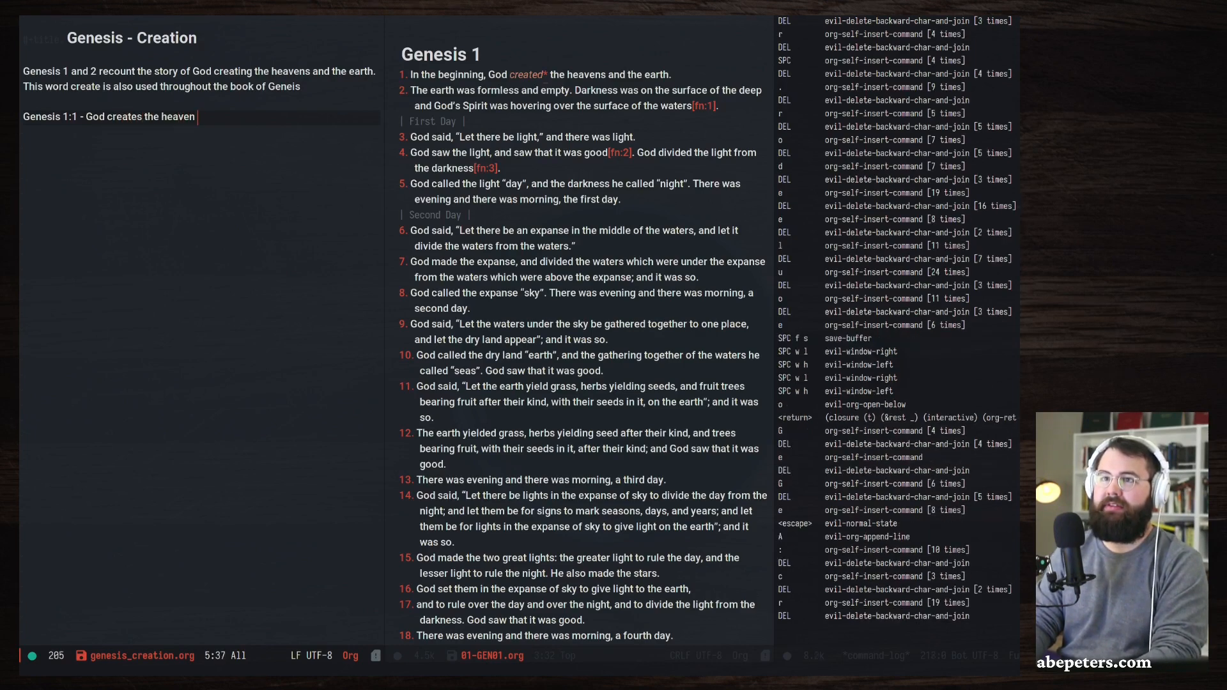
pyautogui.press('BackSpace')
pyautogui.press('BackSpace')
pyautogui.press('BackSpace')
pyautogui.press('BackSpace')
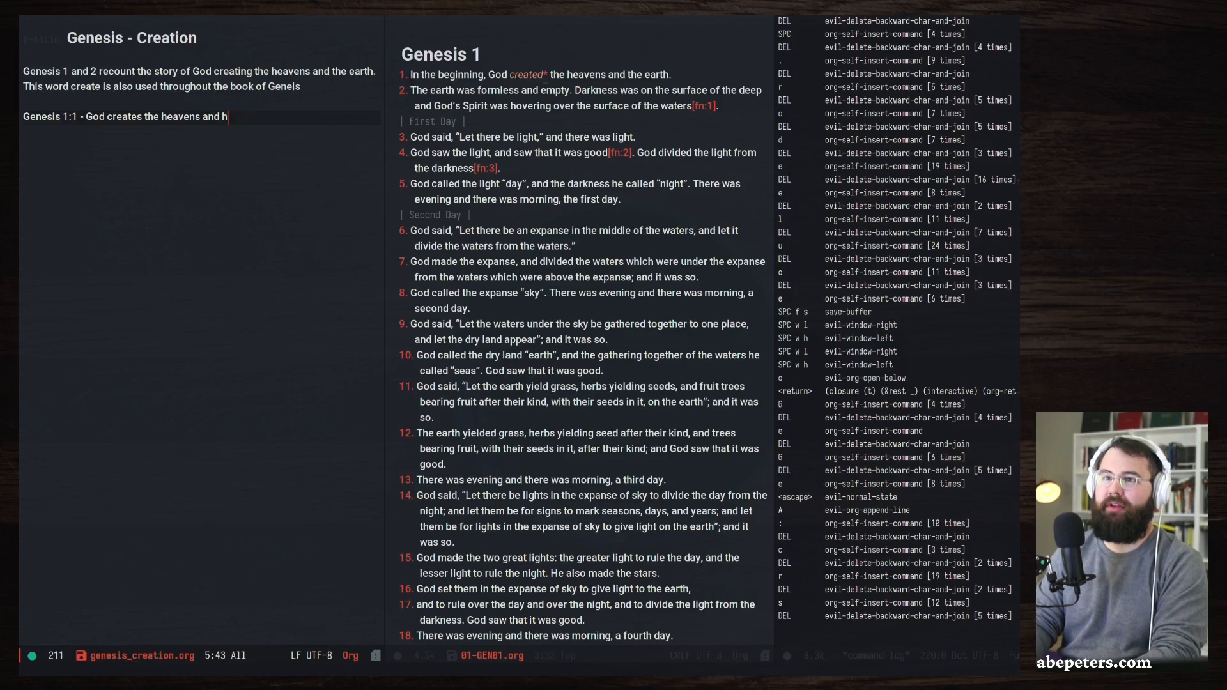
# Finish the Genesis 1:1 line with "the earth.".
pyautogui.write('the')
pyautogui.press('BackSpace')
pyautogui.press('BackSpace')
pyautogui.press('BackSpace')
pyautogui.press('BackSpace')
pyautogui.write('the eart')
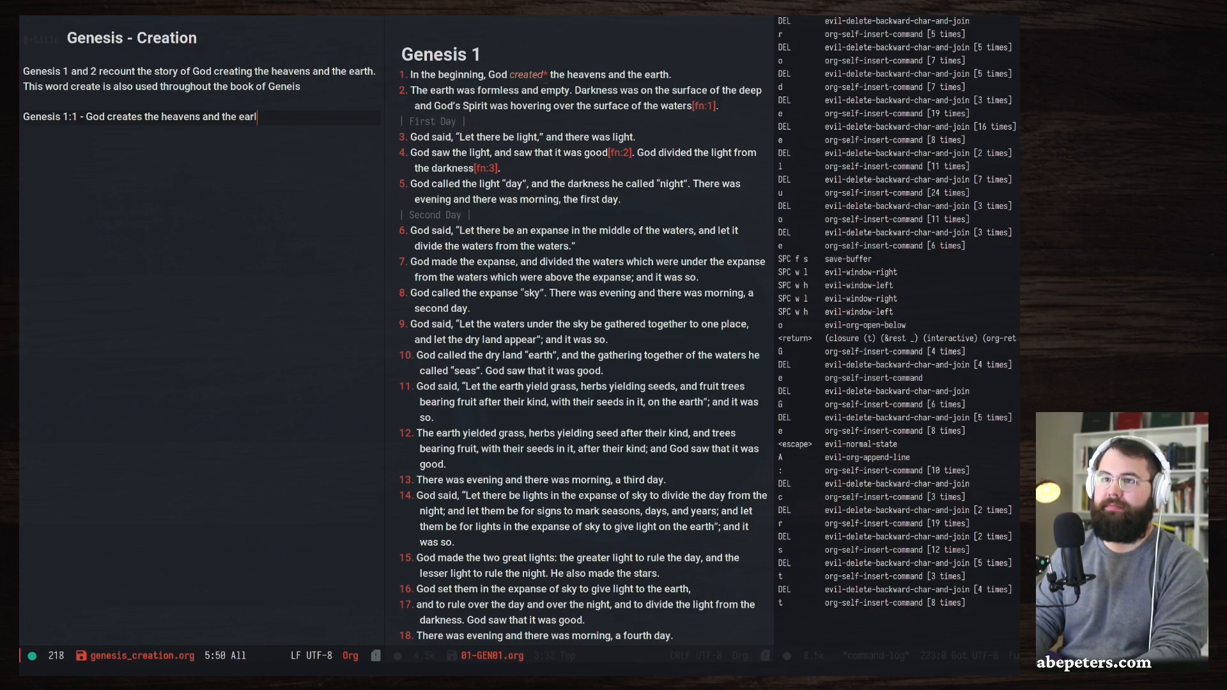
pyautogui.press('BackSpace')
pyautogui.write('th.')
# Turn the text "Genesis 1:1" into an org-roam link to "The First Book of Moses, Commonly Called Genesis 1".
pyautogui.press('Escape')
pyautogui.press('f')
pyautogui.press('b')
pyautogui.press('b')
pyautogui.press('b')
pyautogui.press('b')
pyautogui.press('b')
pyautogui.press('b')
pyautogui.press('b')
pyautogui.press('b')
pyautogui.press('b')
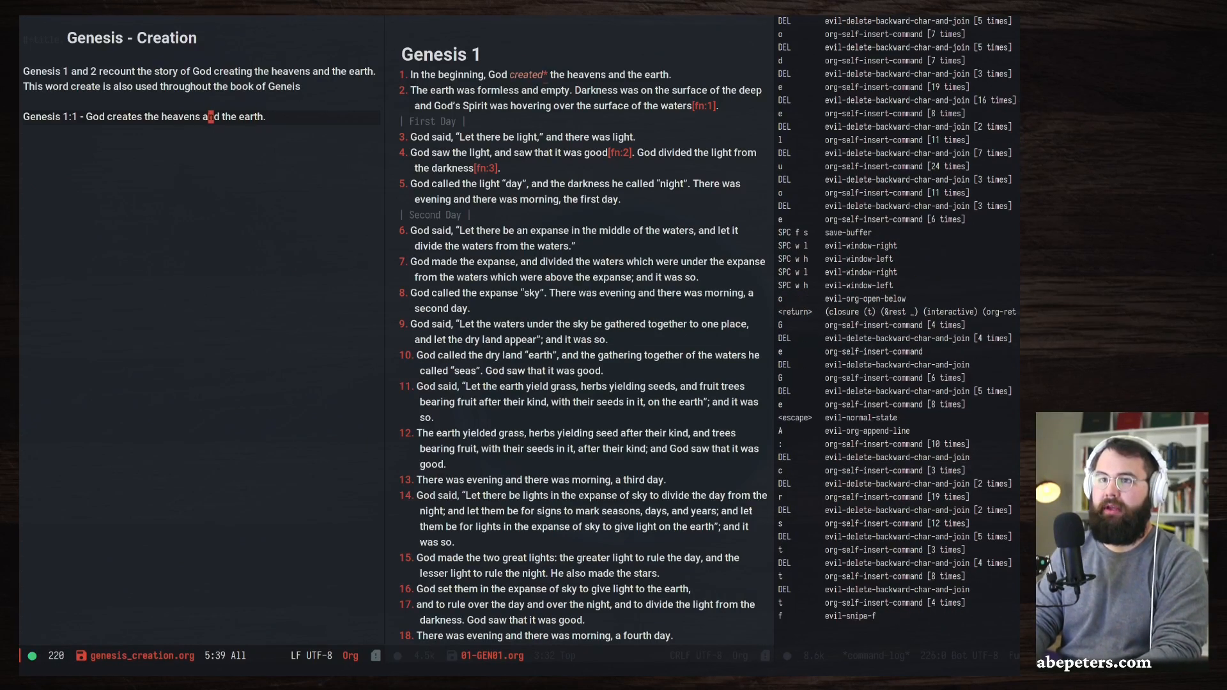
pyautogui.press('v')
pyautogui.press('h')
pyautogui.press('h')
pyautogui.press('h')
pyautogui.press('h')
pyautogui.press('h')
pyautogui.press('h')
pyautogui.press('h')
pyautogui.press('h')
pyautogui.press('h')
pyautogui.press('h')
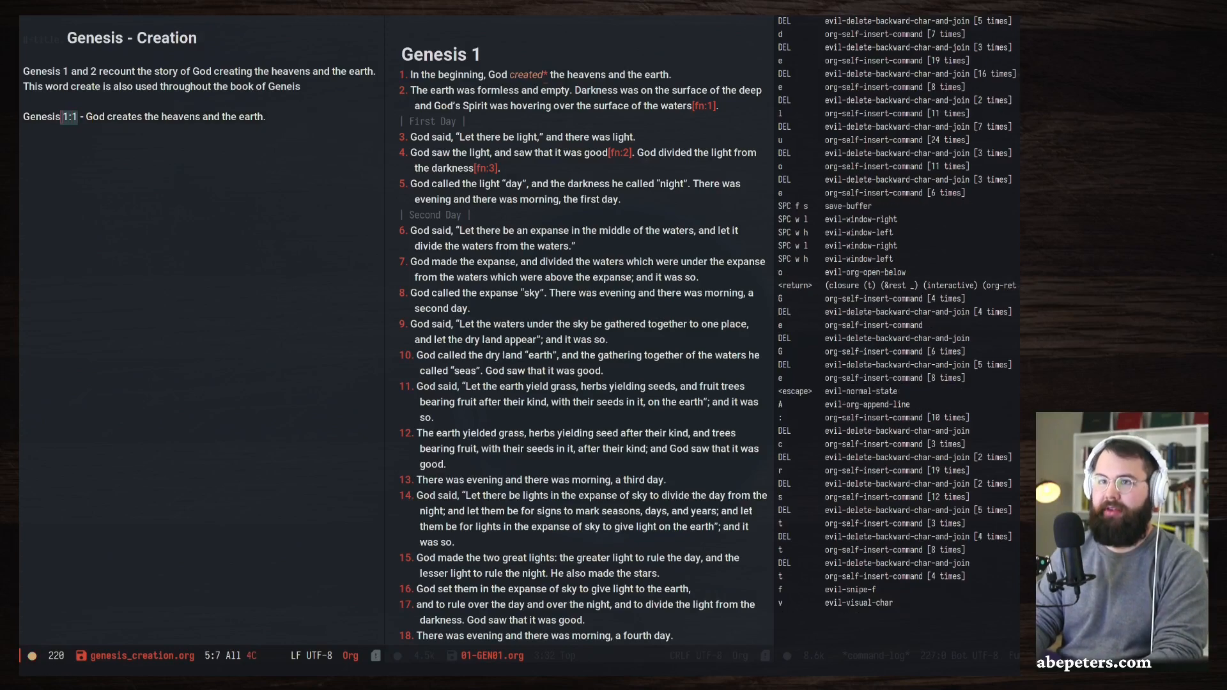
pyautogui.press('space')
pyautogui.press('n')
pyautogui.press('r')
pyautogui.press('i')
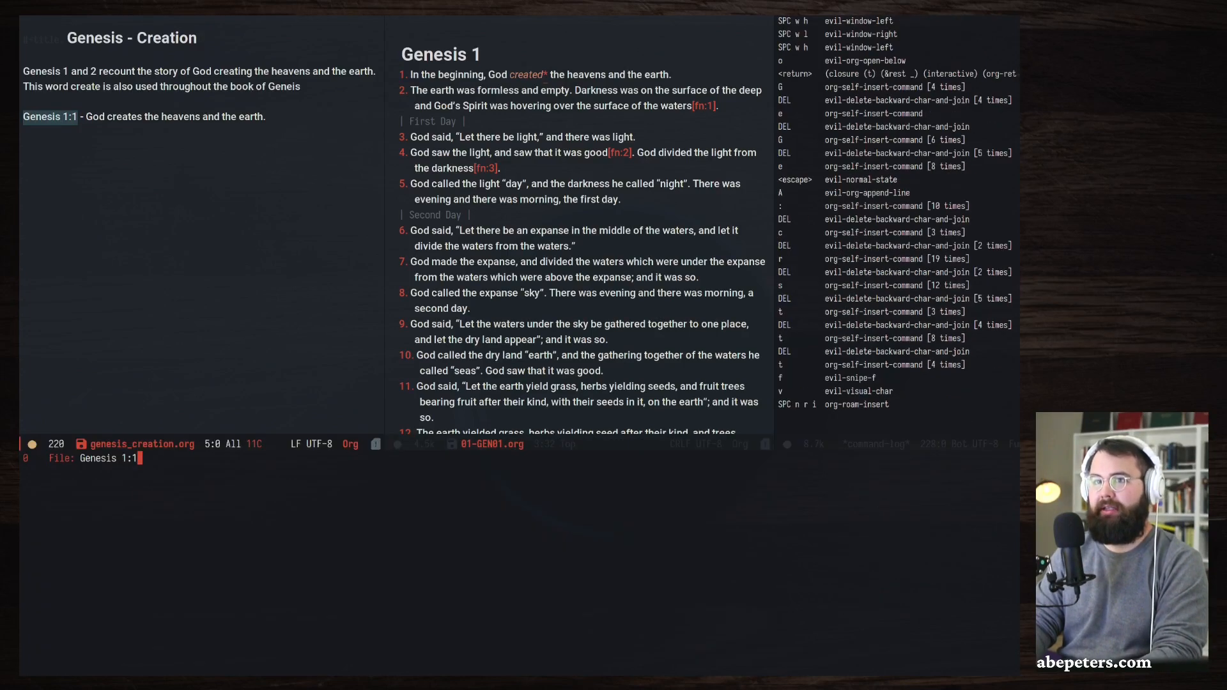
pyautogui.press('BackSpace')
pyautogui.press('BackSpace')
pyautogui.press('BackSpace')
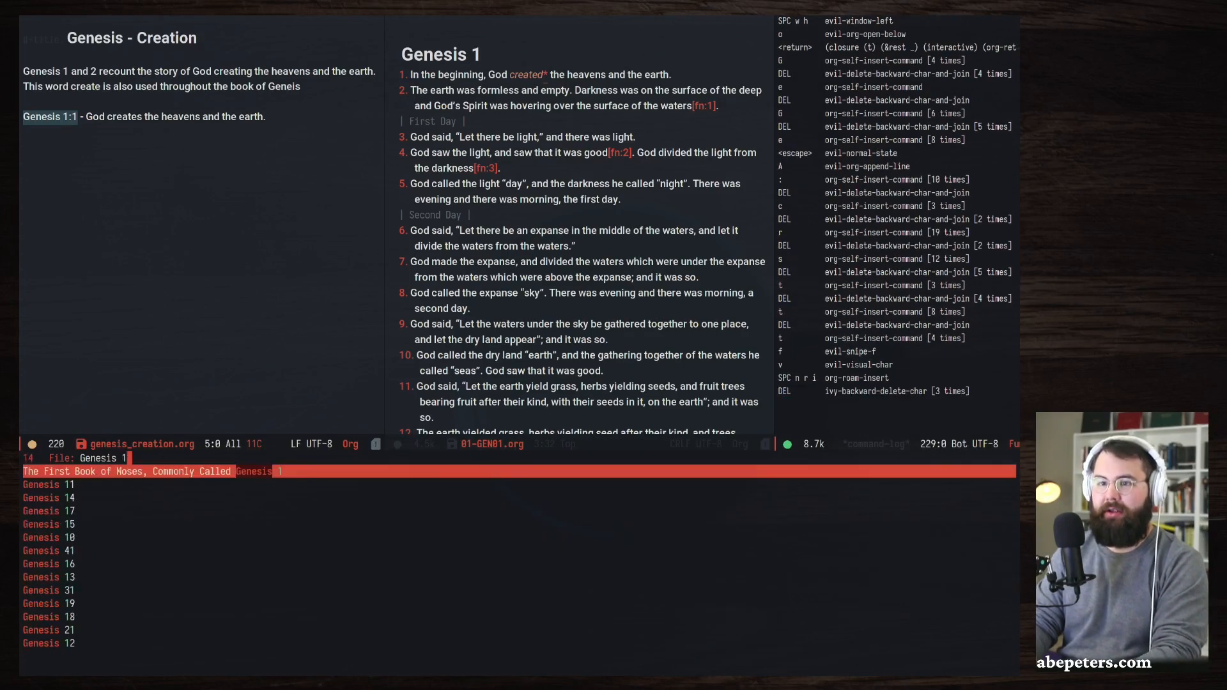
pyautogui.press('Return')
# Save the Genesis 1 text file 01-GEN01.org and return to the Genesis - Creation note.
pyautogui.press('space')
pyautogui.press('w')
pyautogui.press('l')
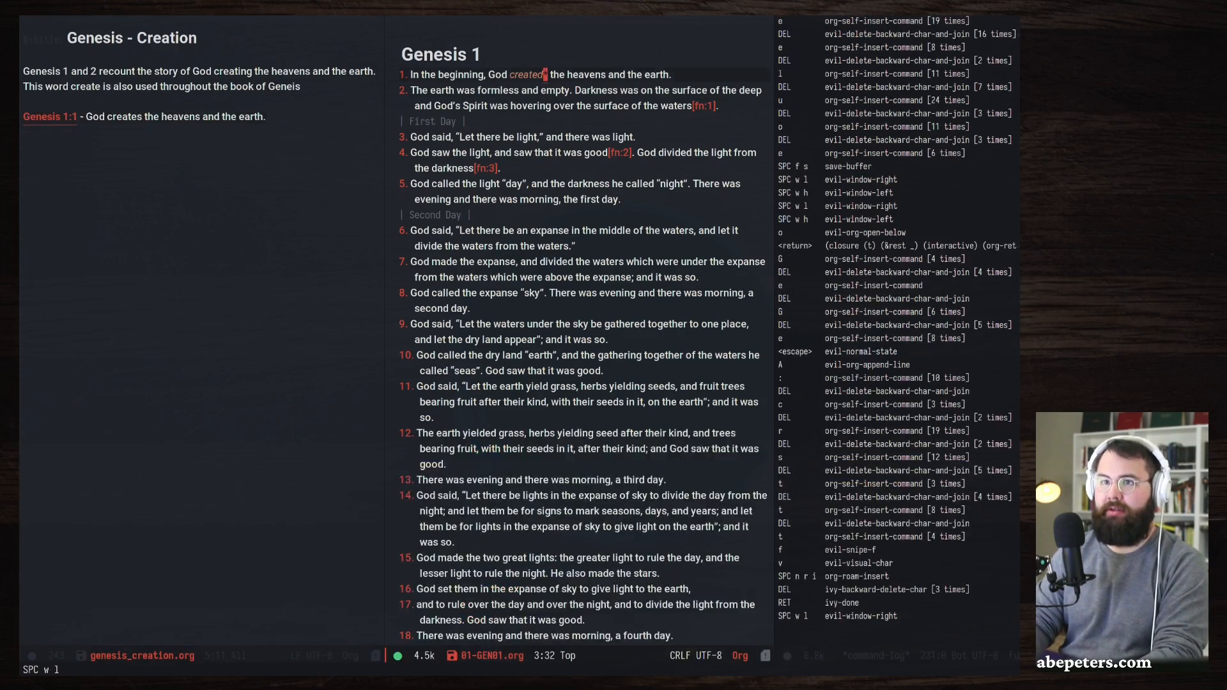
pyautogui.press('space')
pyautogui.press('w')
pyautogui.press('h')
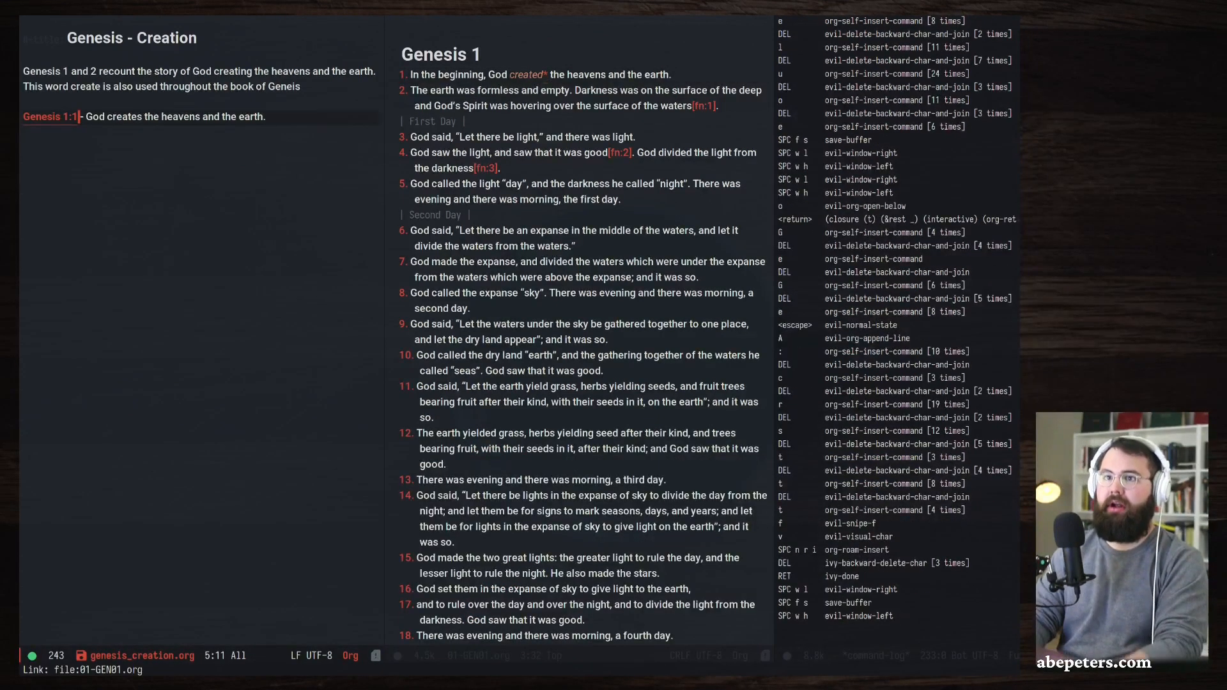
# Show the Genesis Hub file 01-GEN00.org in place of the Genesis - Creation note.
pyautogui.press('space')
pyautogui.press('w')
pyautogui.press('l')
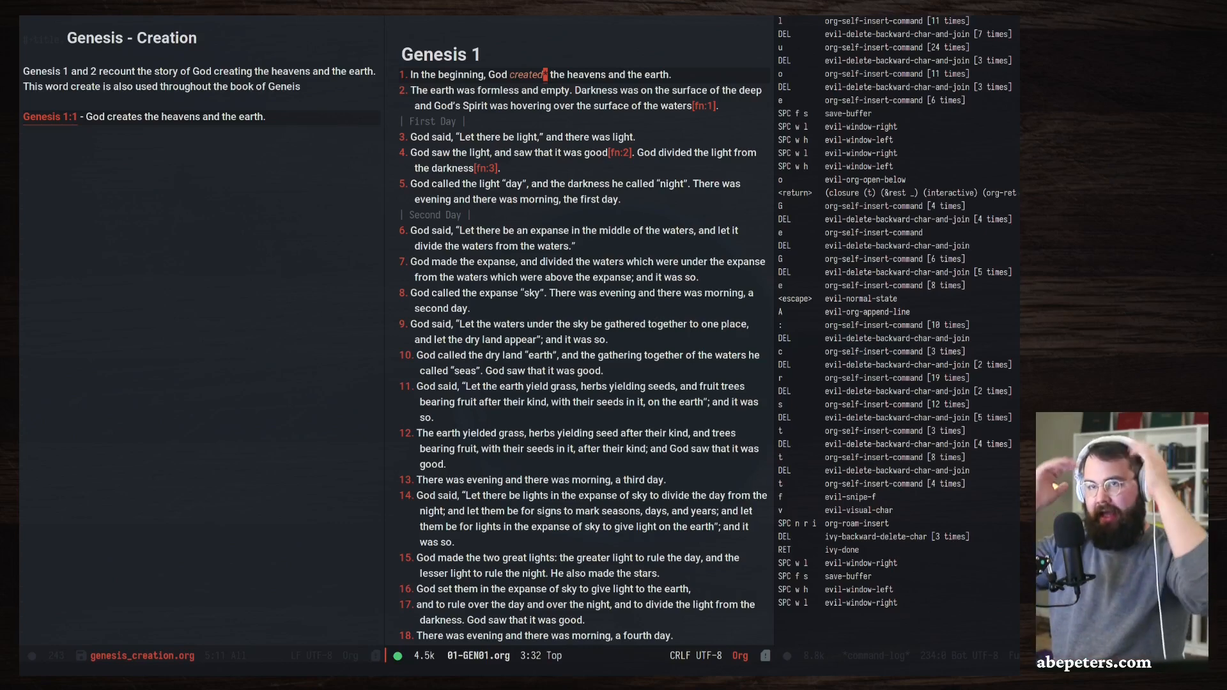
pyautogui.press('space')
pyautogui.press('w')
pyautogui.press('h')
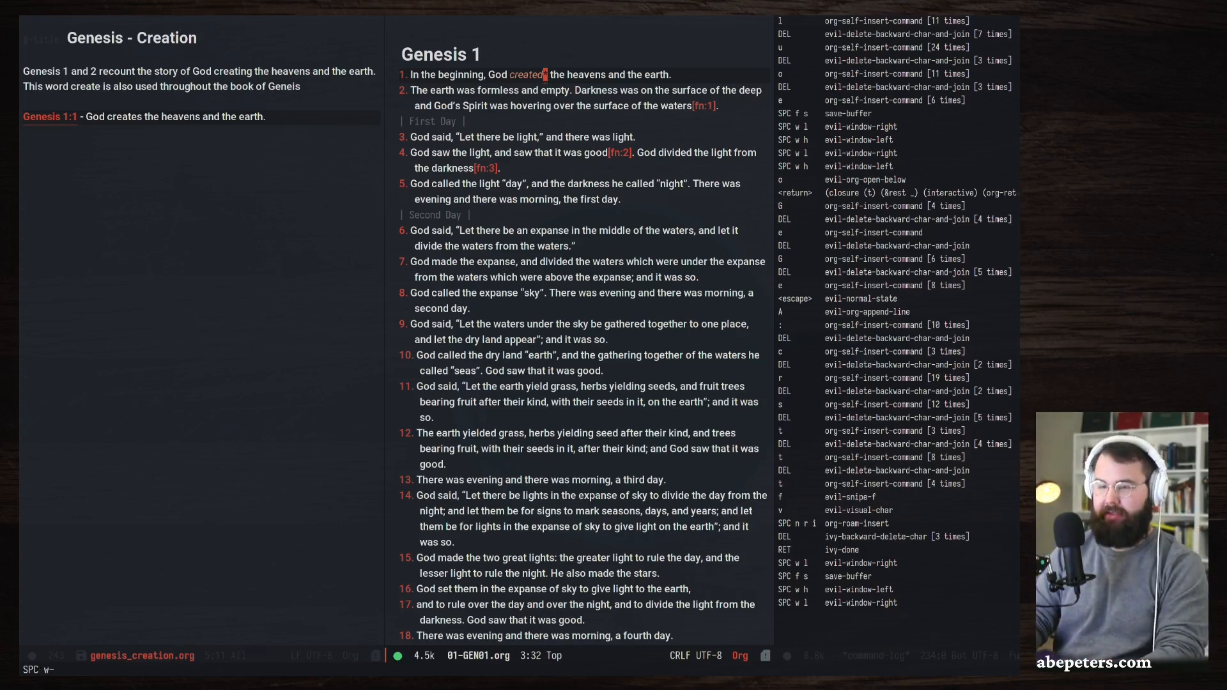
pyautogui.press('space')
pyautogui.press('`')
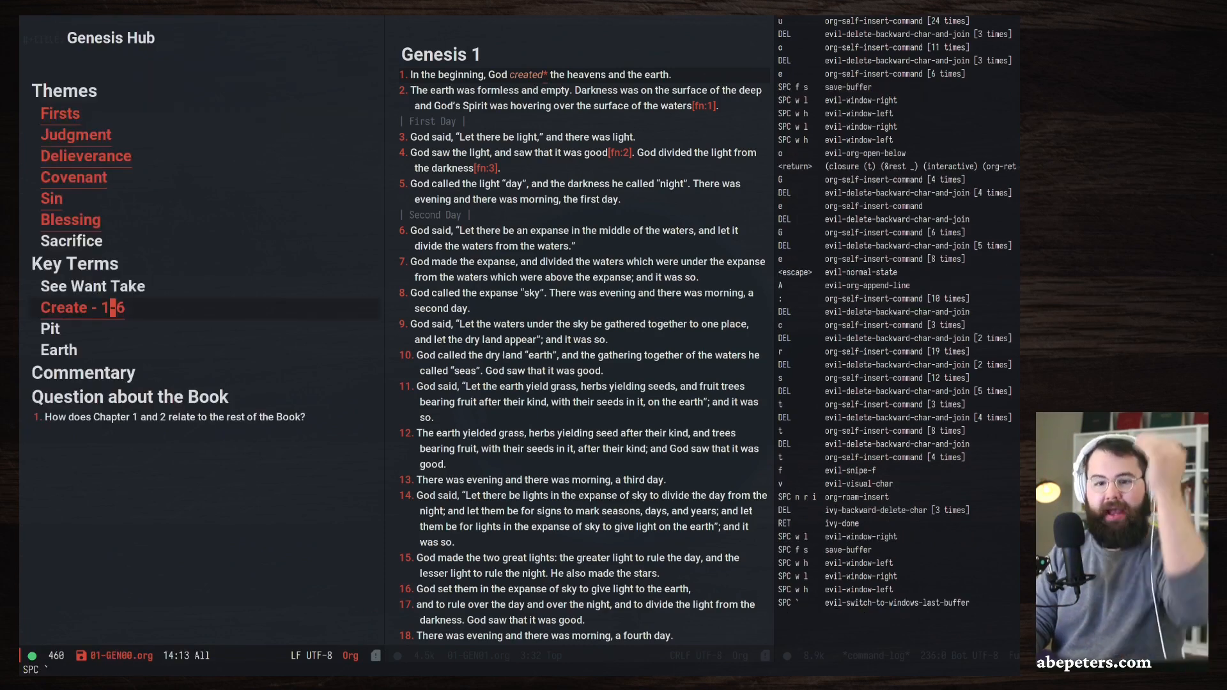
# Add an asterisk after "First Day" in the heading above verse 3 of Genesis 1.
pyautogui.press('space')
pyautogui.press('w')
pyautogui.press('l')
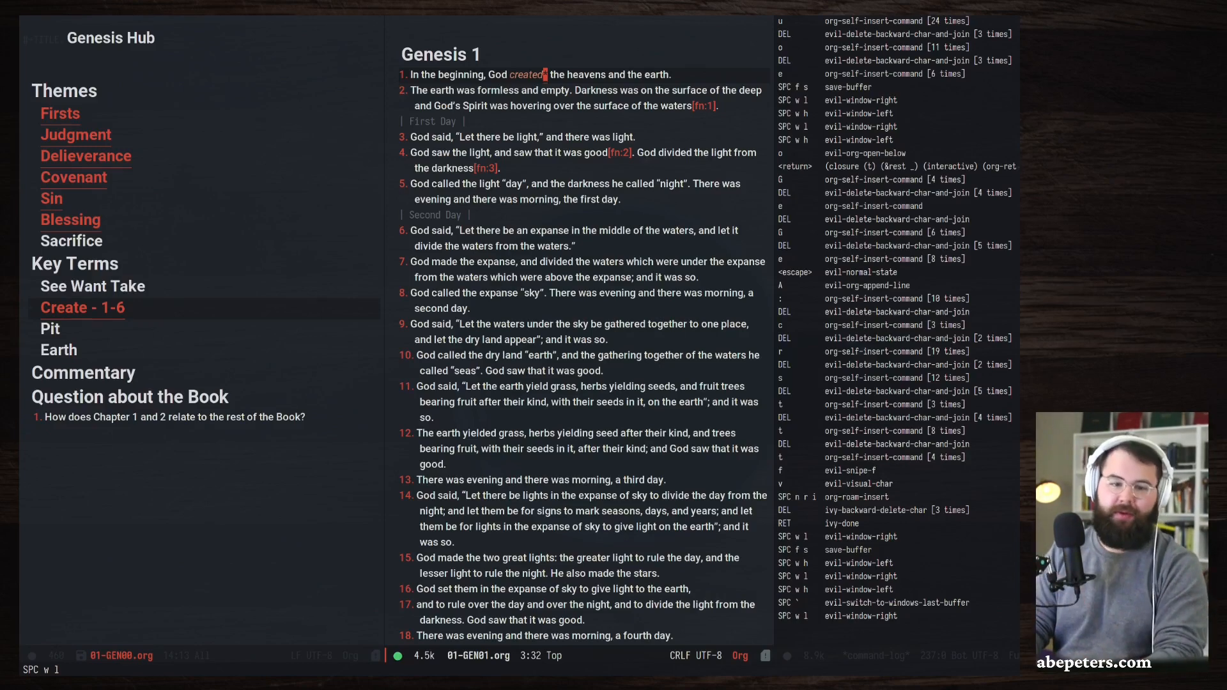
pyautogui.press('j')
pyautogui.press('j')
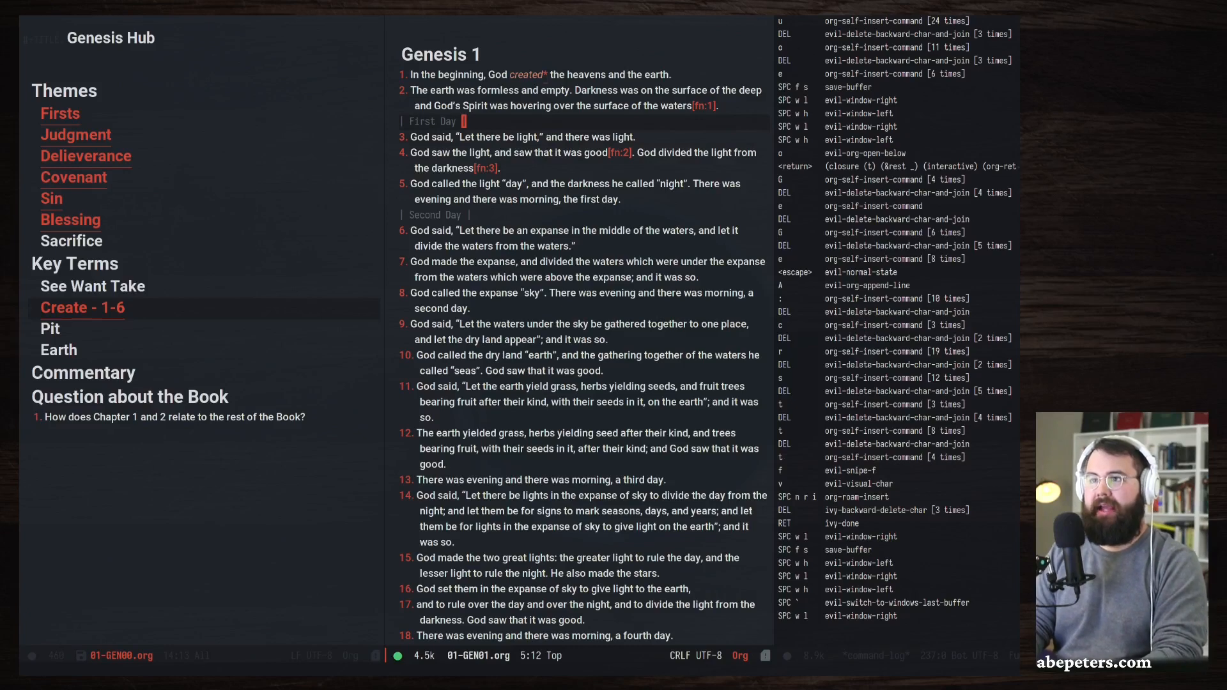
pyautogui.write('i ')
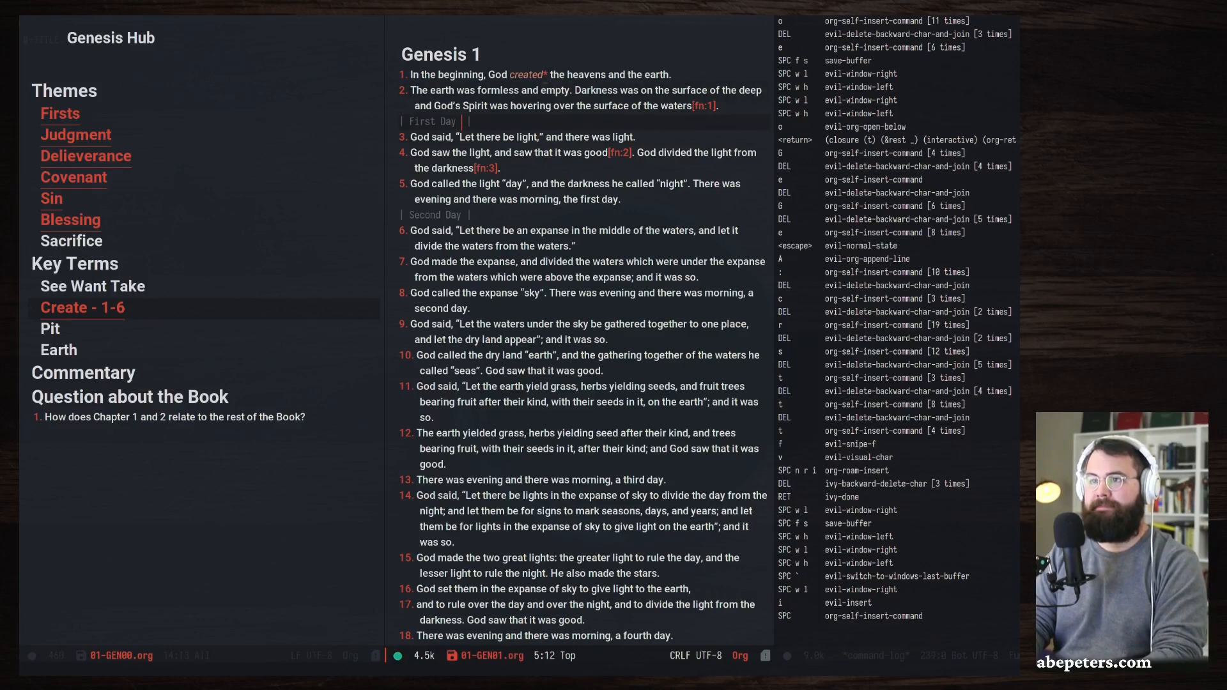
pyautogui.write('  f')
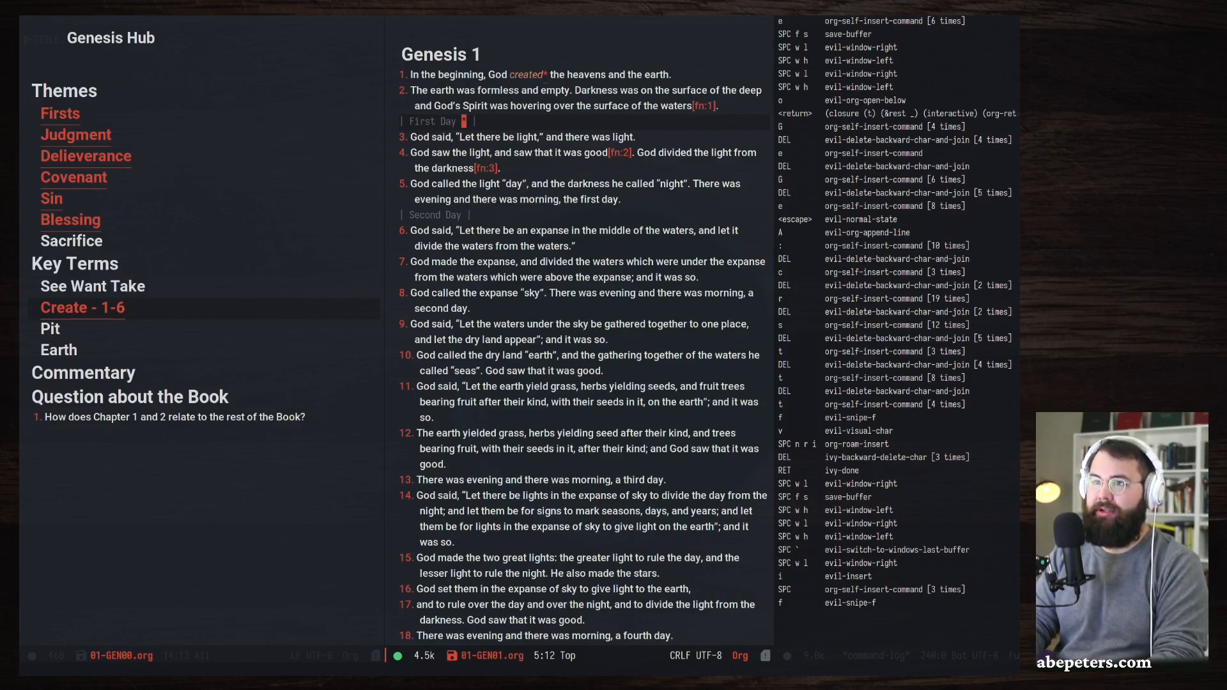
# Begin an org-roam note link at the First Day asterisk, with "Genesis" as the start of the note title.
pyautogui.press('space')
pyautogui.press('n')
pyautogui.press('r')
pyautogui.press('i')
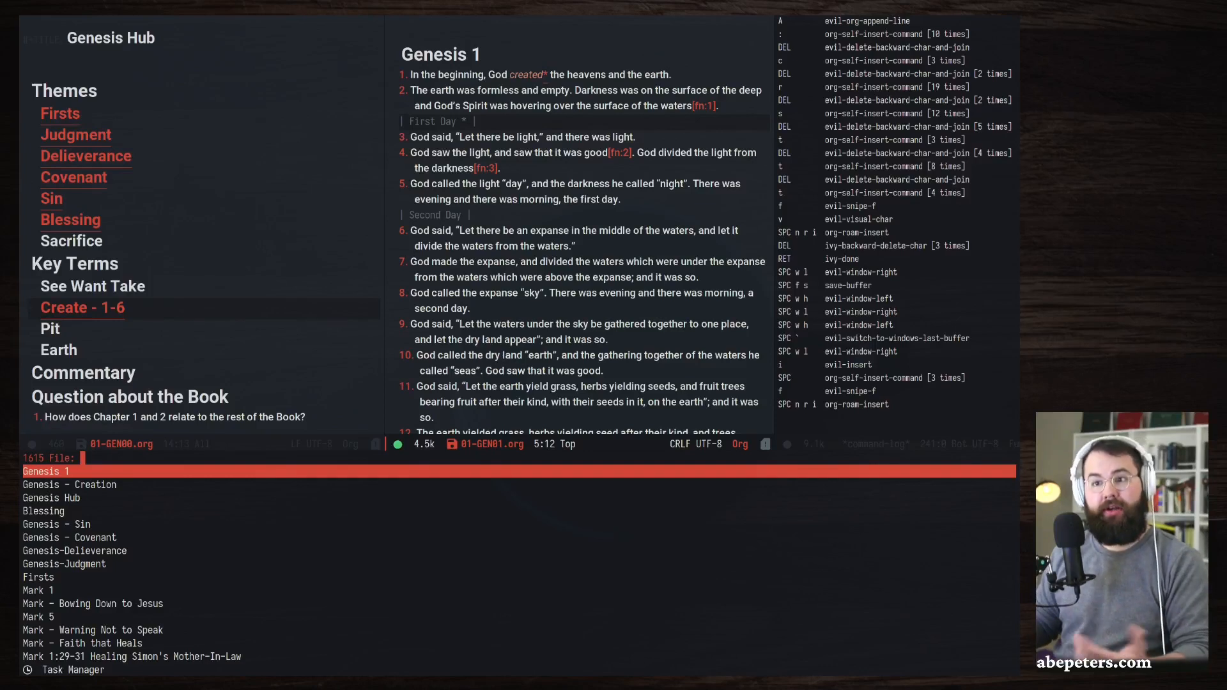
pyautogui.write('Geneisi')
pyautogui.press('BackSpace')
pyautogui.press('BackSpace')
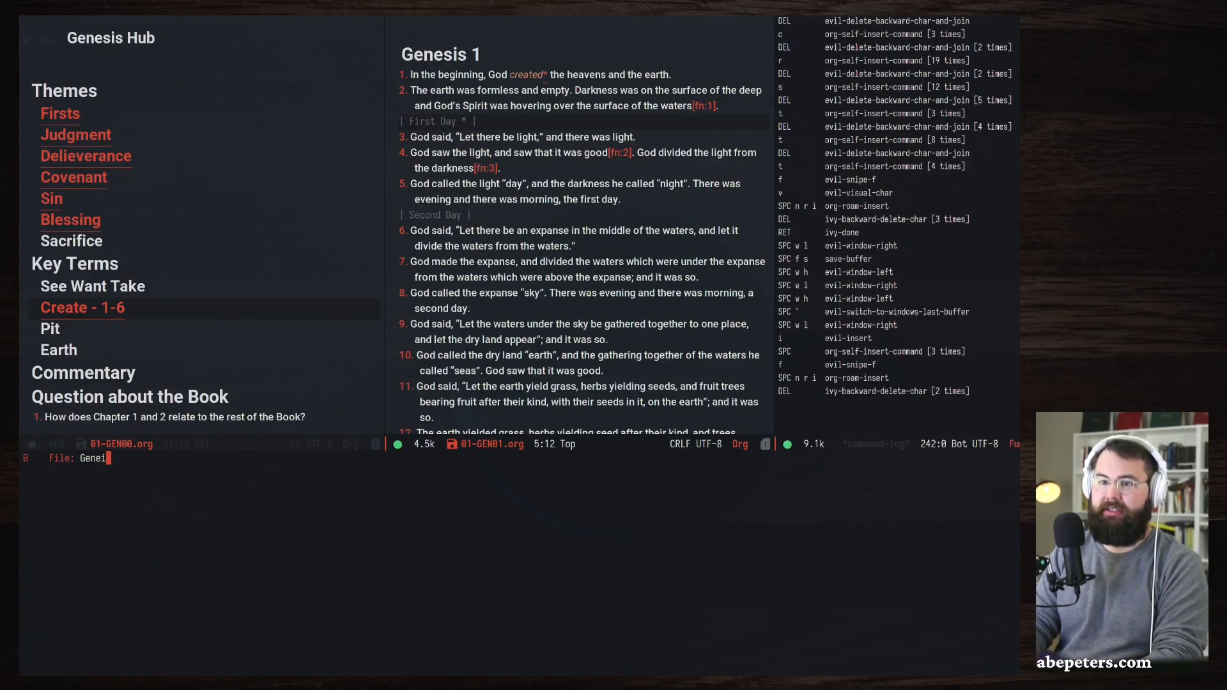
pyautogui.write('si')
pyautogui.press('BackSpace')
pyautogui.press('BackSpace')
pyautogui.press('BackSpace')
pyautogui.press('BackSpace')
pyautogui.write('esis ')
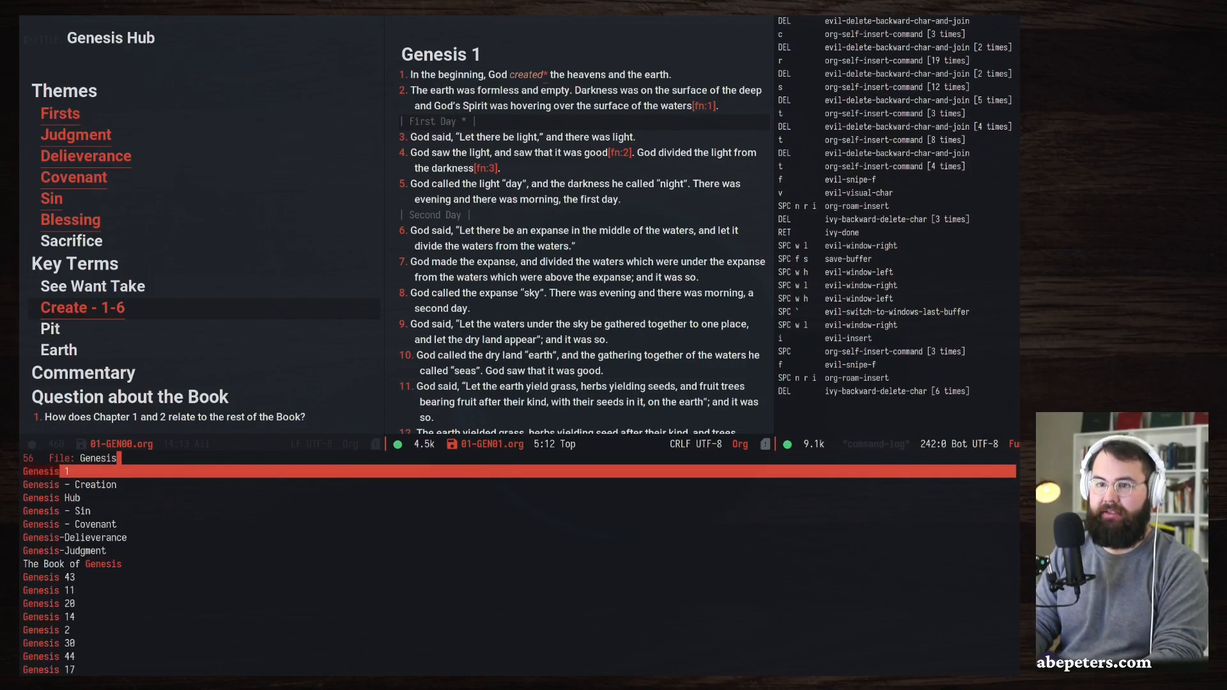
# Try to insert an org-roam link titled "Genesis 1:3-5 The First Day" beside the First Day asterisk, and undo the insertion.
pyautogui.write('1:3')
pyautogui.press('BackSpace')
pyautogui.press('BackSpace')
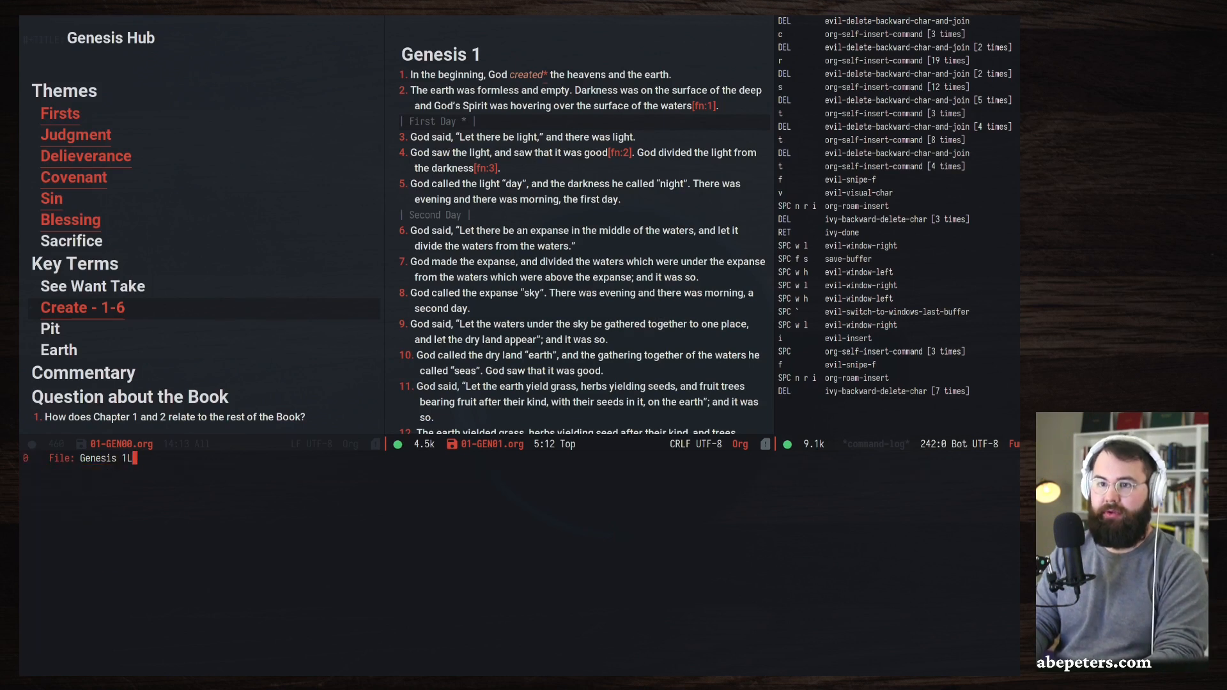
pyautogui.write(':3-5')
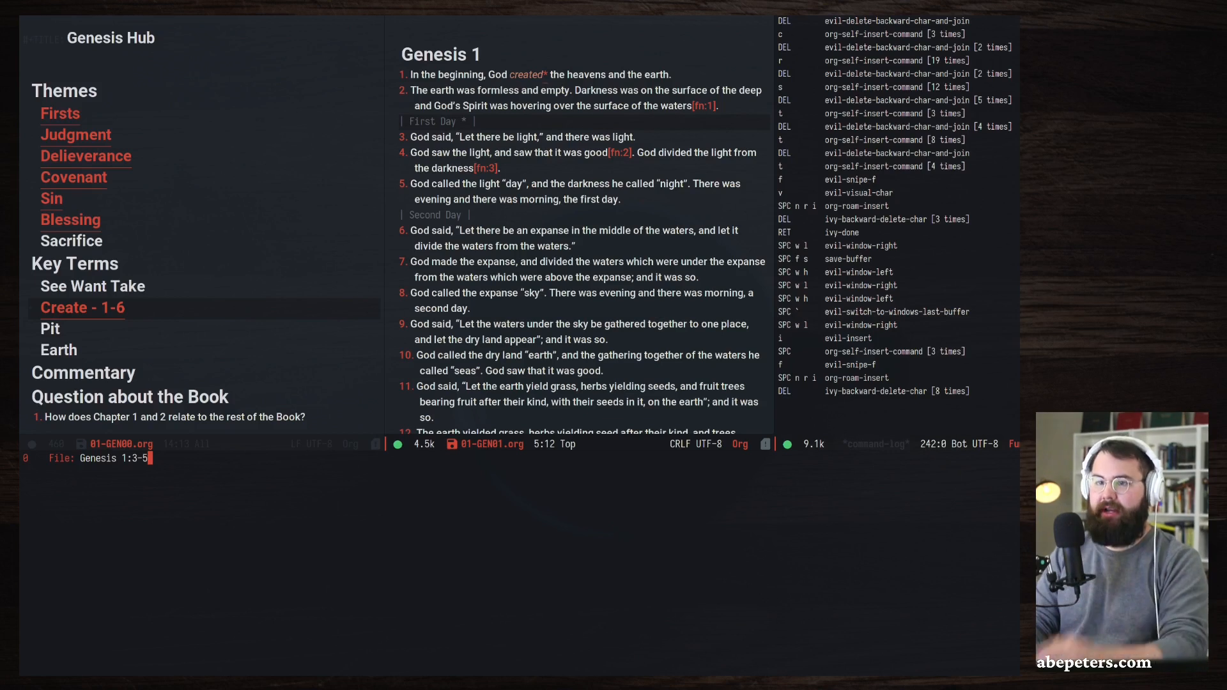
pyautogui.write(' The DFi')
pyautogui.press('BackSpace')
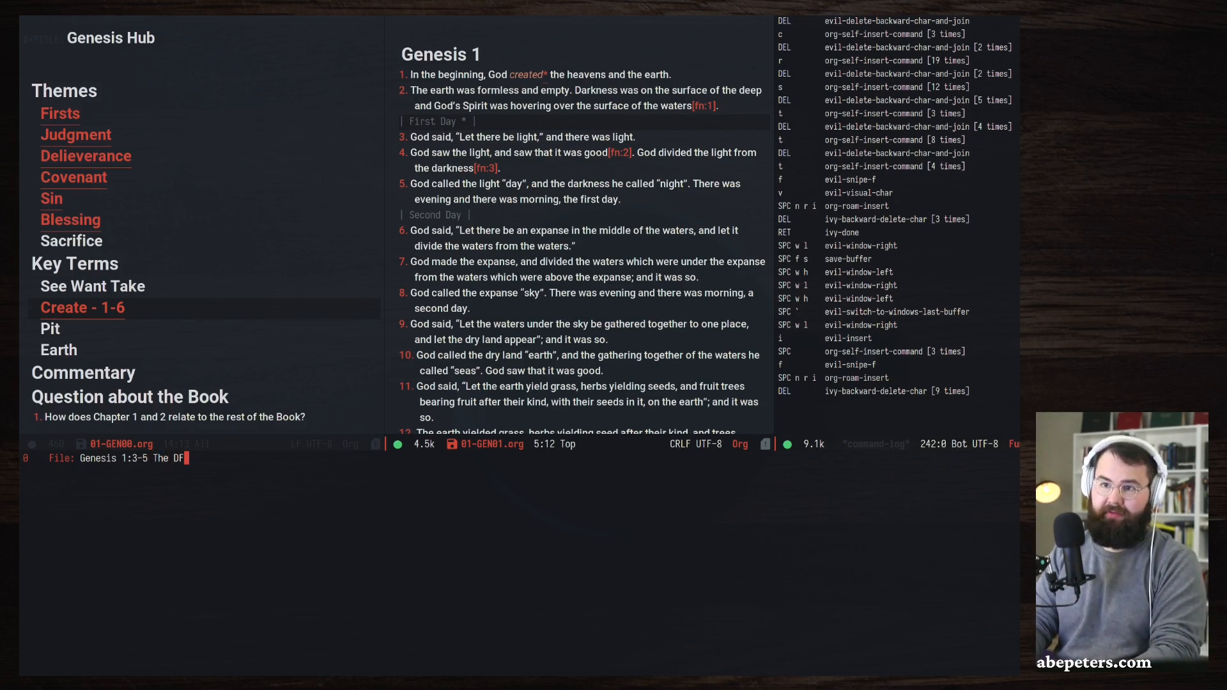
pyautogui.press('BackSpace')
pyautogui.press('BackSpace')
pyautogui.write('First Day')
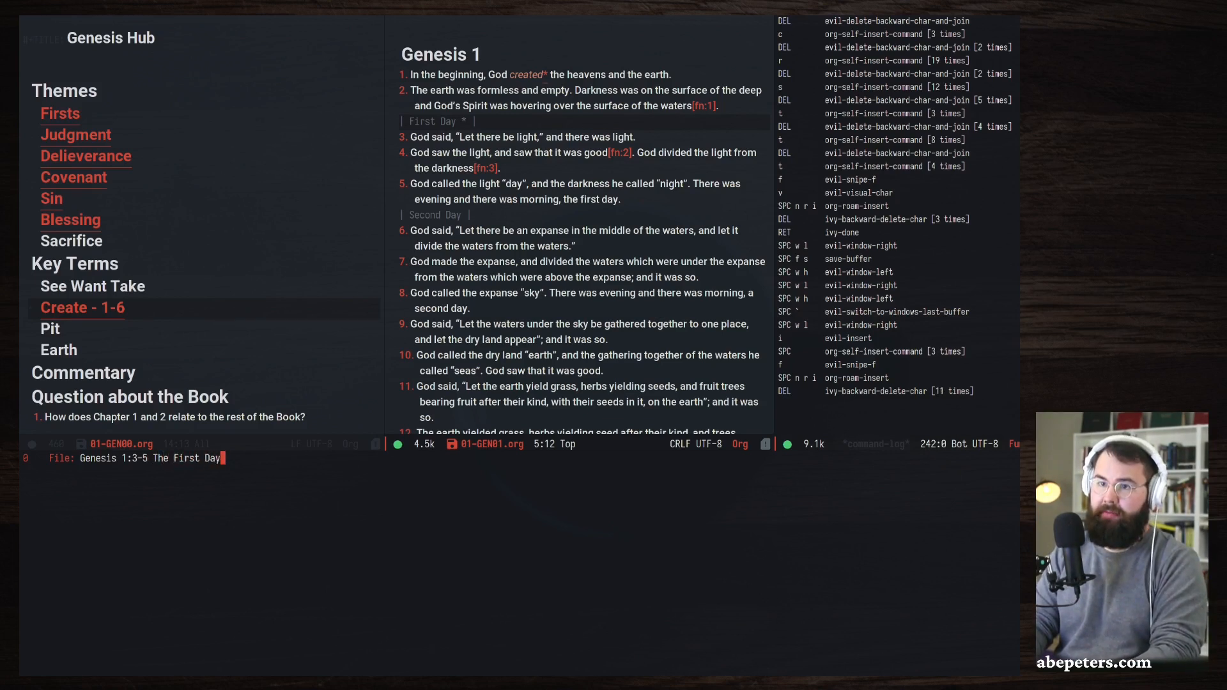
pyautogui.press('Return')
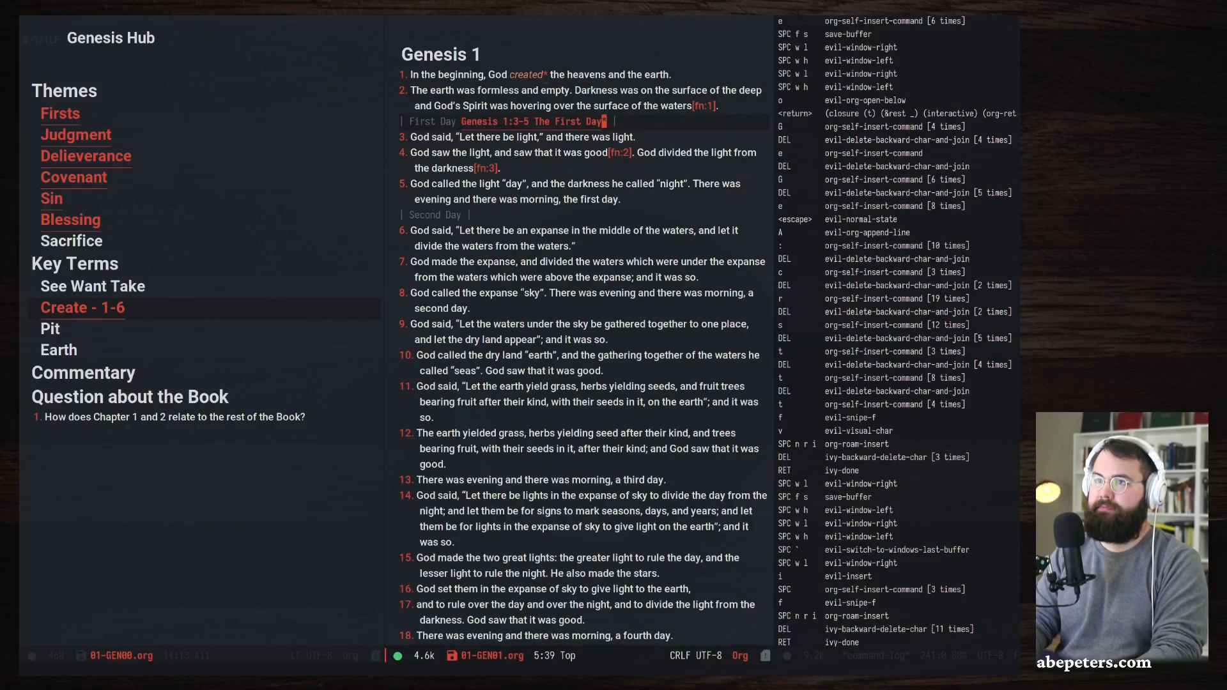
pyautogui.press('u')
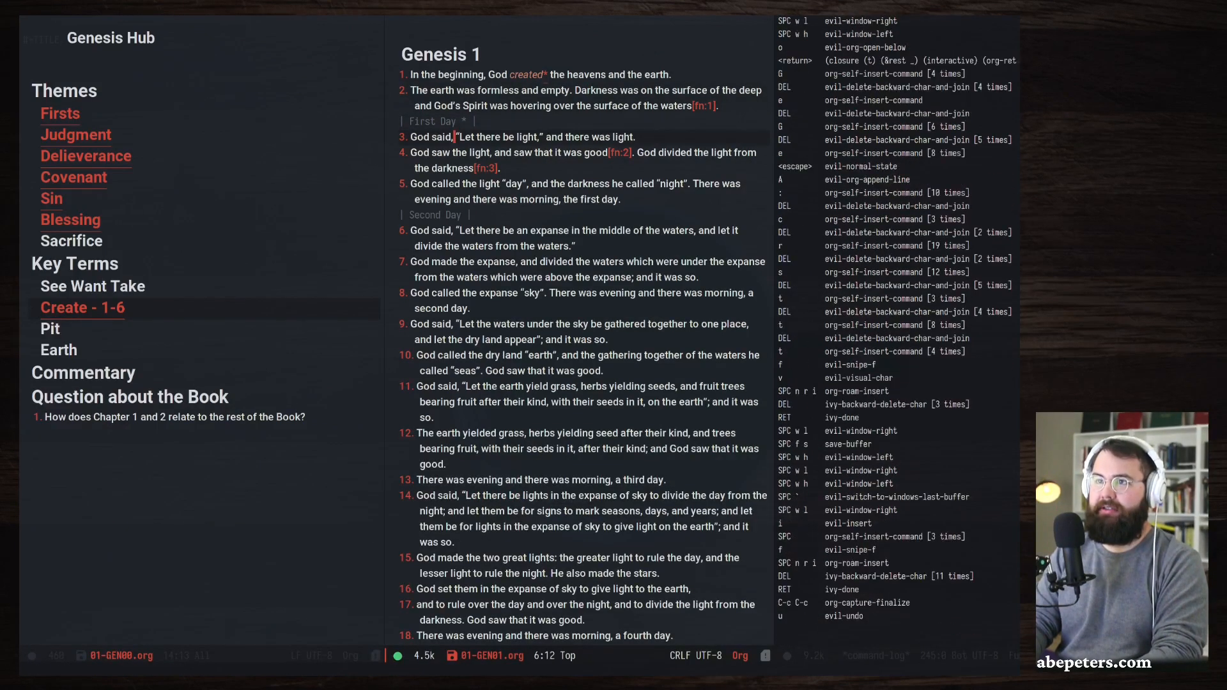
pyautogui.press('space')
pyautogui.press('n')
pyautogui.press('r')
pyautogui.press('i')
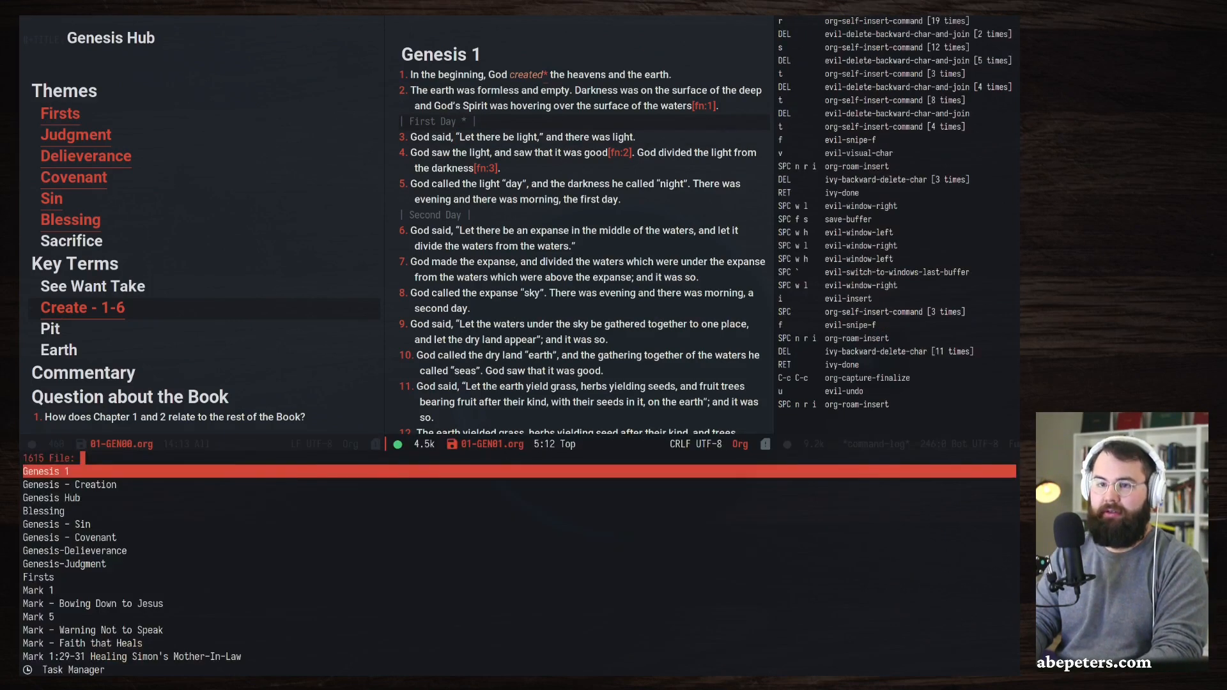
pyautogui.write('Gen')
pyautogui.press('BackSpace')
pyautogui.press('BackSpace')
pyautogui.press('BackSpace')
pyautogui.press('Escape')
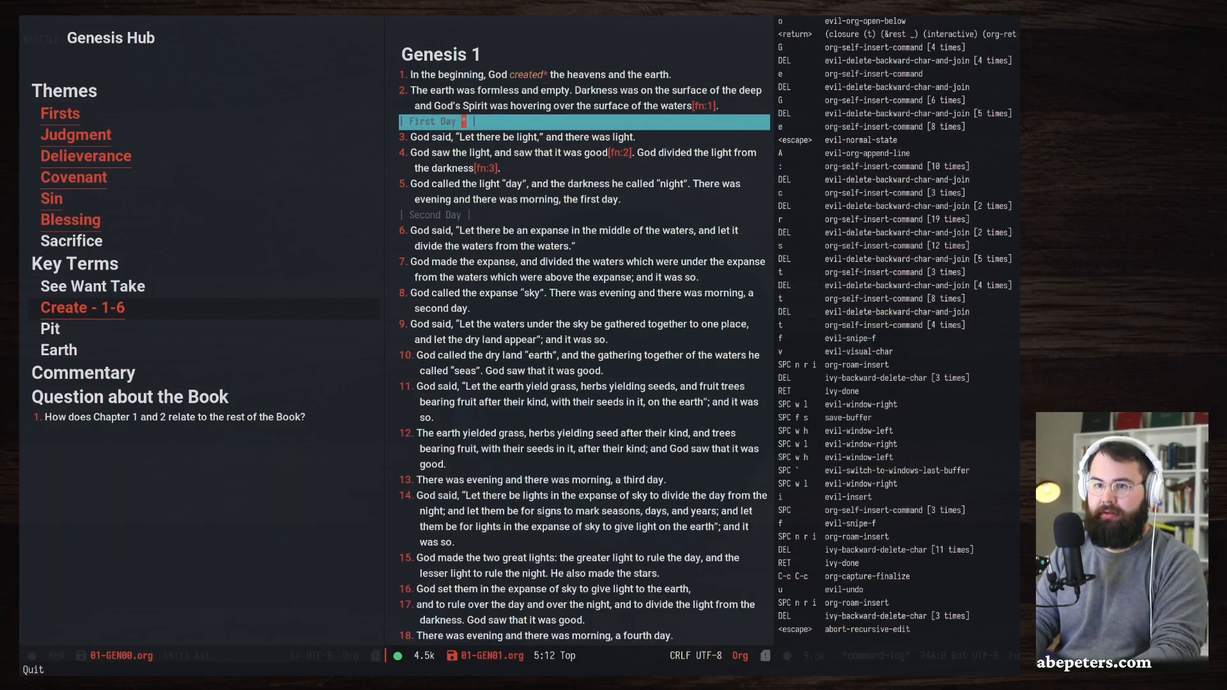
pyautogui.press('space')
pyautogui.press('`')
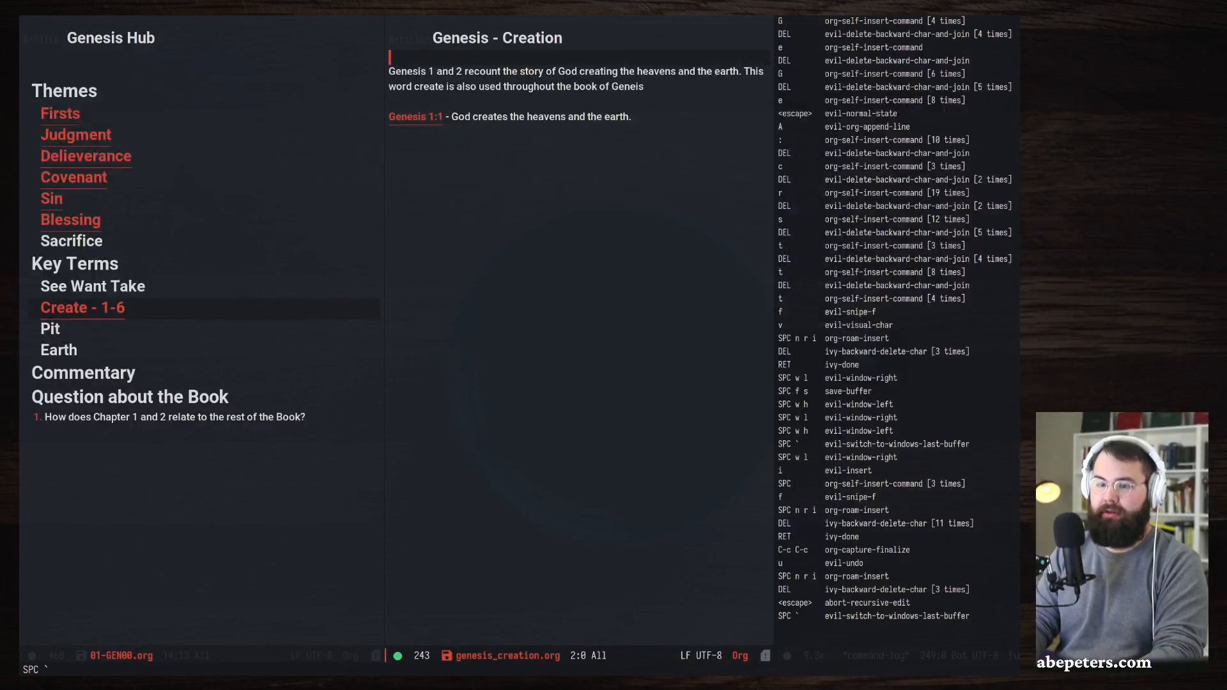
pyautogui.press('space')
pyautogui.press('`')
pyautogui.press('space')
pyautogui.press('n')
pyautogui.press('r')
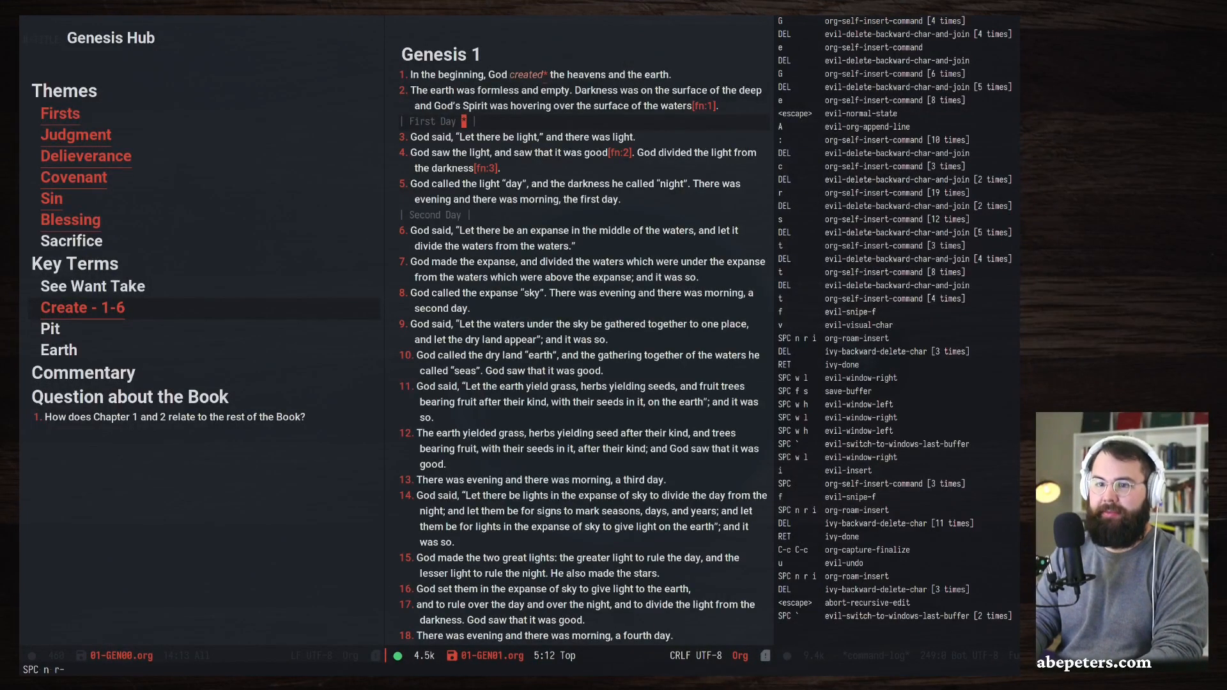
pyautogui.press('i')
pyautogui.press('Escape')
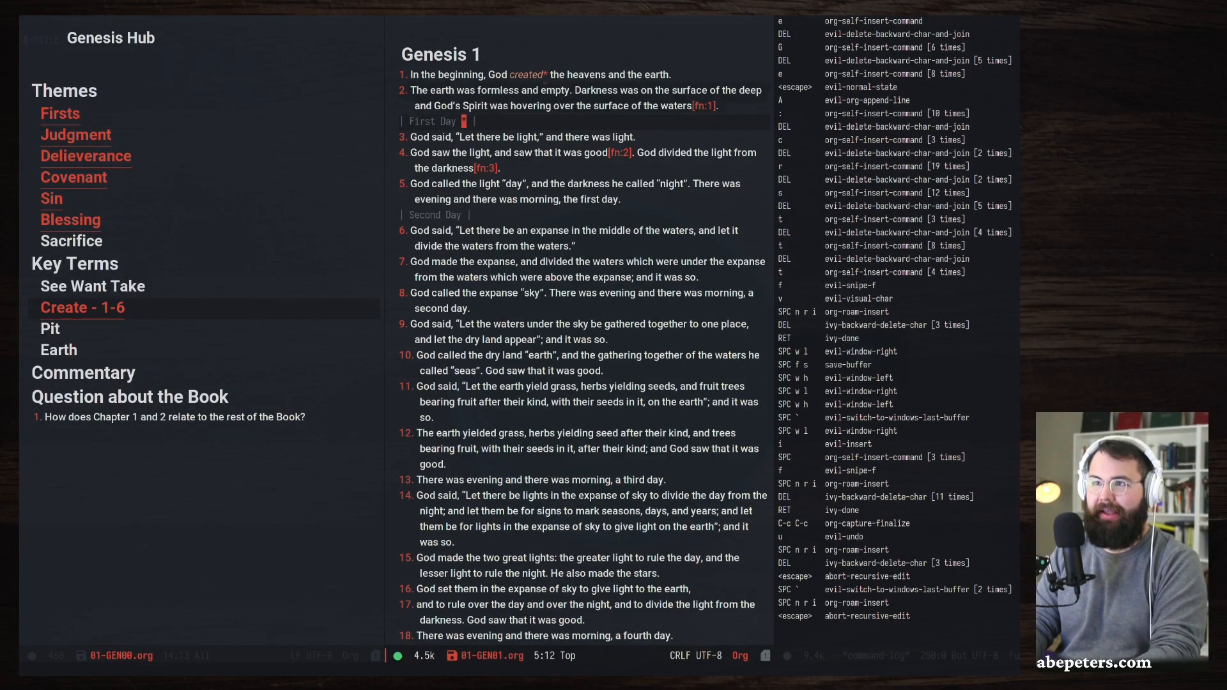
# Turn the First Day asterisk into an org-roam link to a captured note titled "Genesis 1:3-5 The First Day".
pyautogui.press('v')
pyautogui.press('space')
pyautogui.press('n')
pyautogui.press('r')
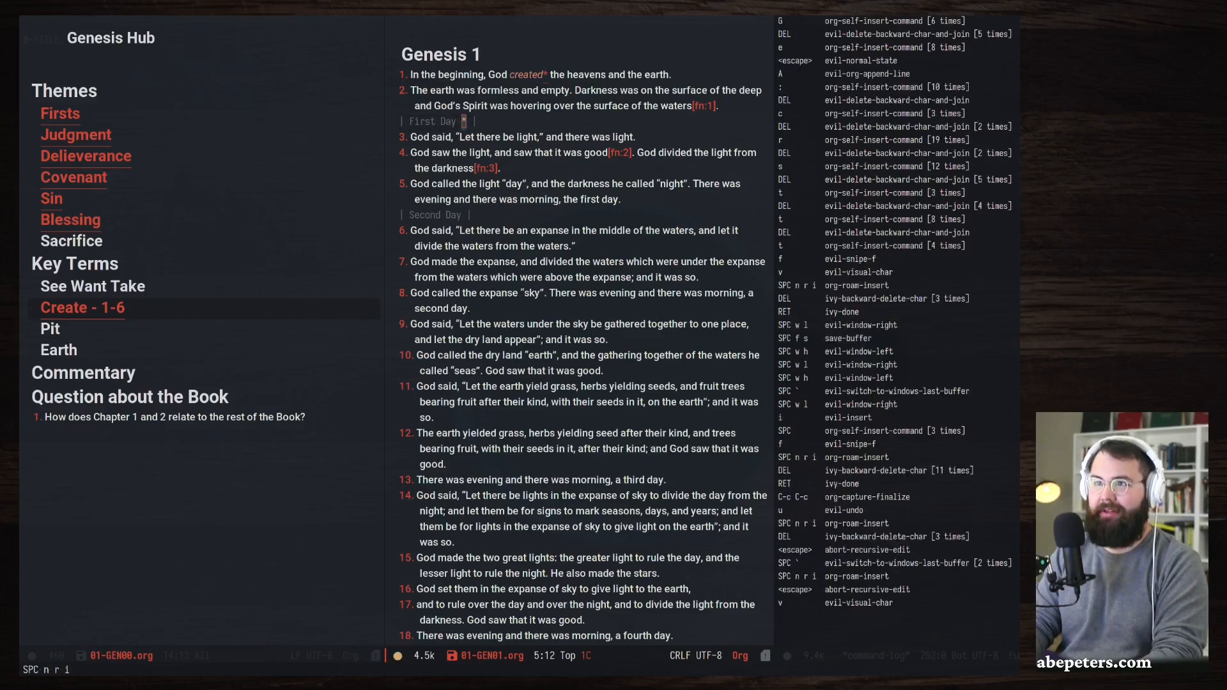
pyautogui.press('i')
pyautogui.press('BackSpace')
pyautogui.write('Gensis')
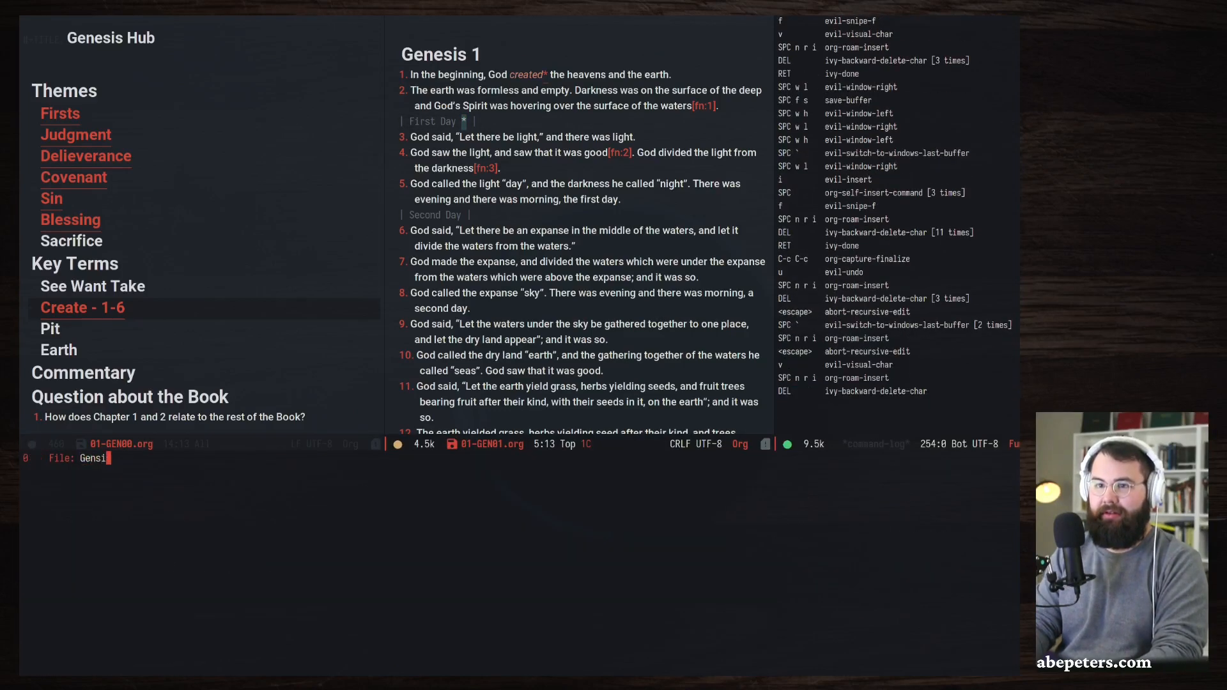
pyautogui.press('BackSpace')
pyautogui.press('BackSpace')
pyautogui.press('BackSpace')
pyautogui.write('e')
pyautogui.press('BackSpace')
pyautogui.press('BackSpace')
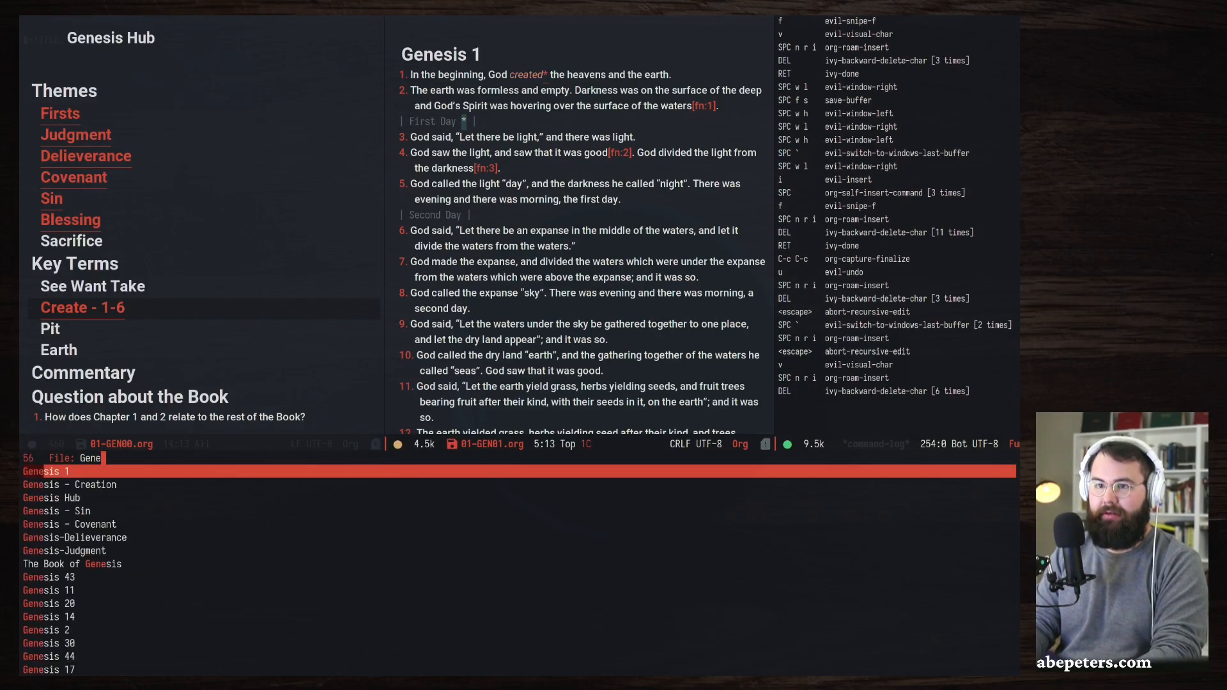
pyautogui.write('esis 1:')
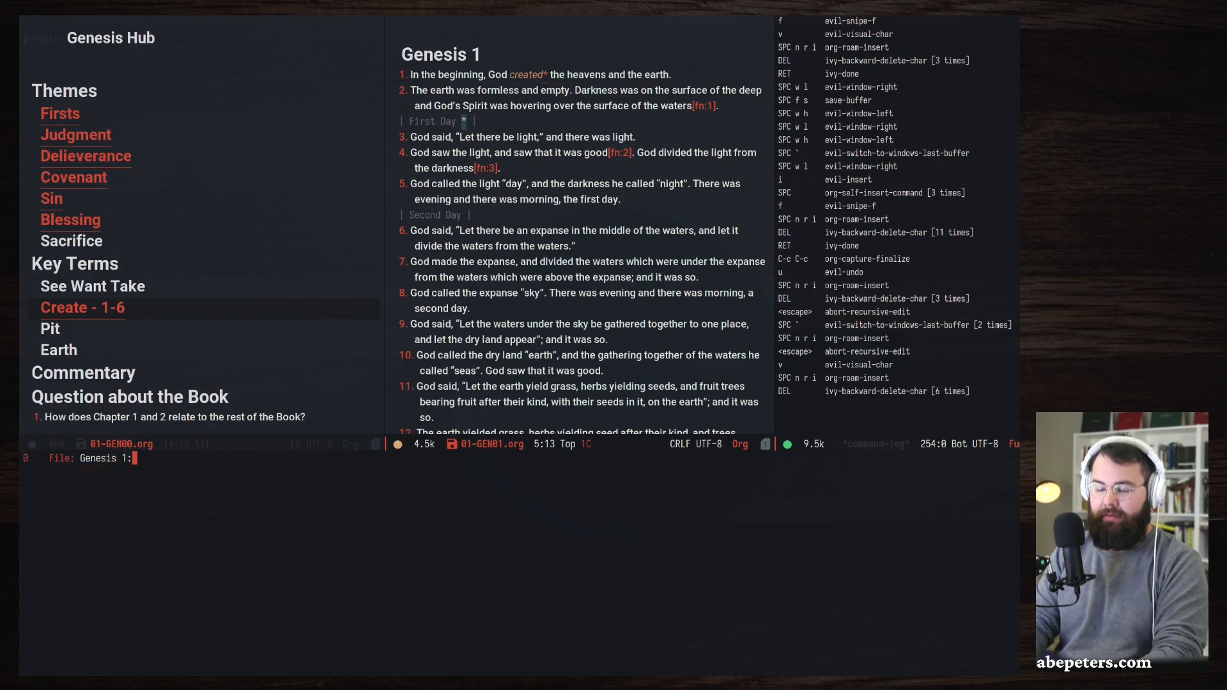
pyautogui.write('3-5 The Firs')
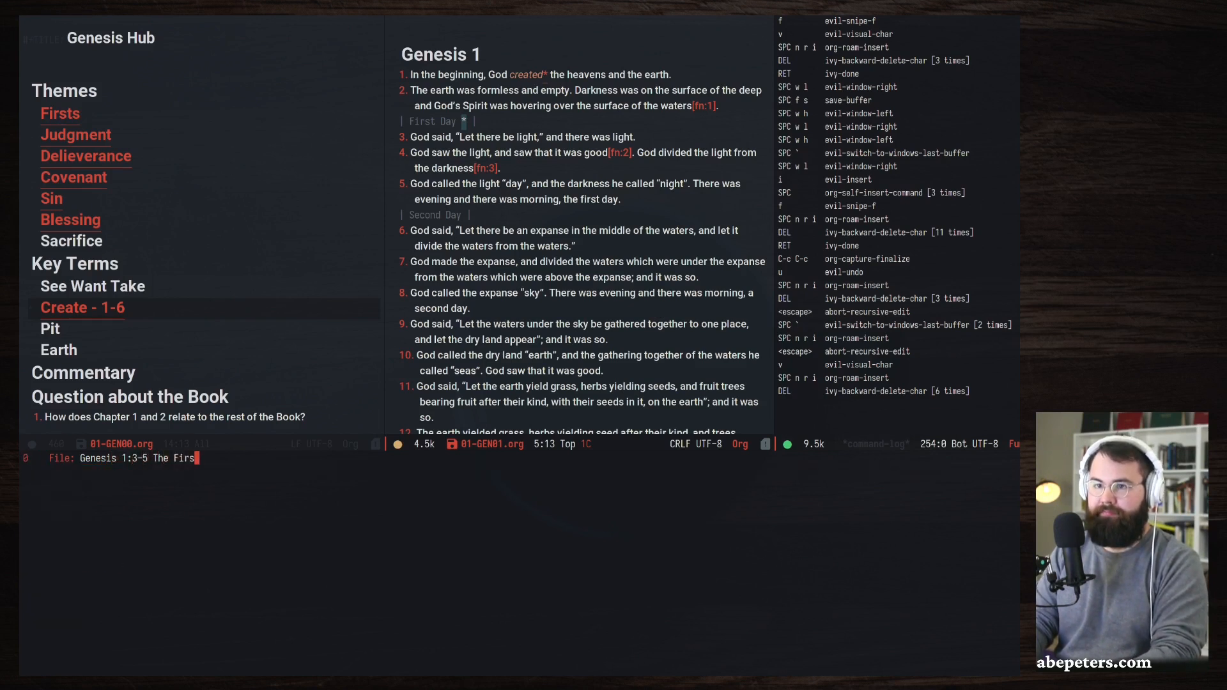
pyautogui.write('t Dya')
pyautogui.press('BackSpace')
pyautogui.press('BackSpace')
pyautogui.write('ay')
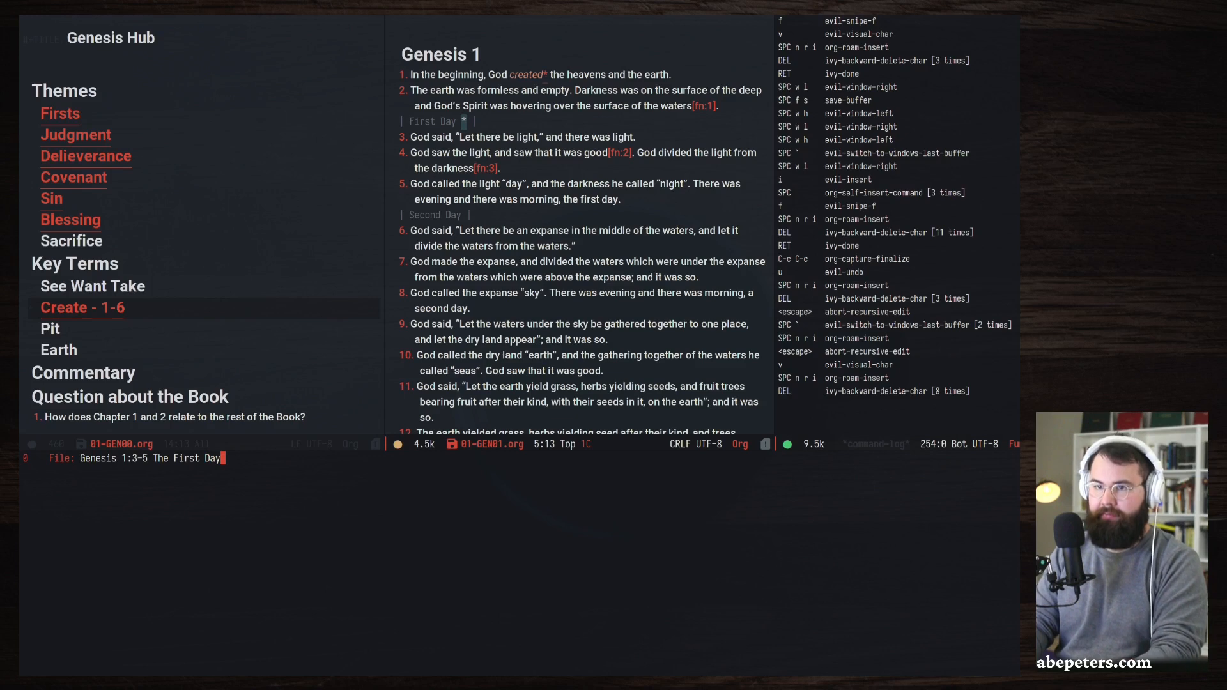
pyautogui.press('Return')
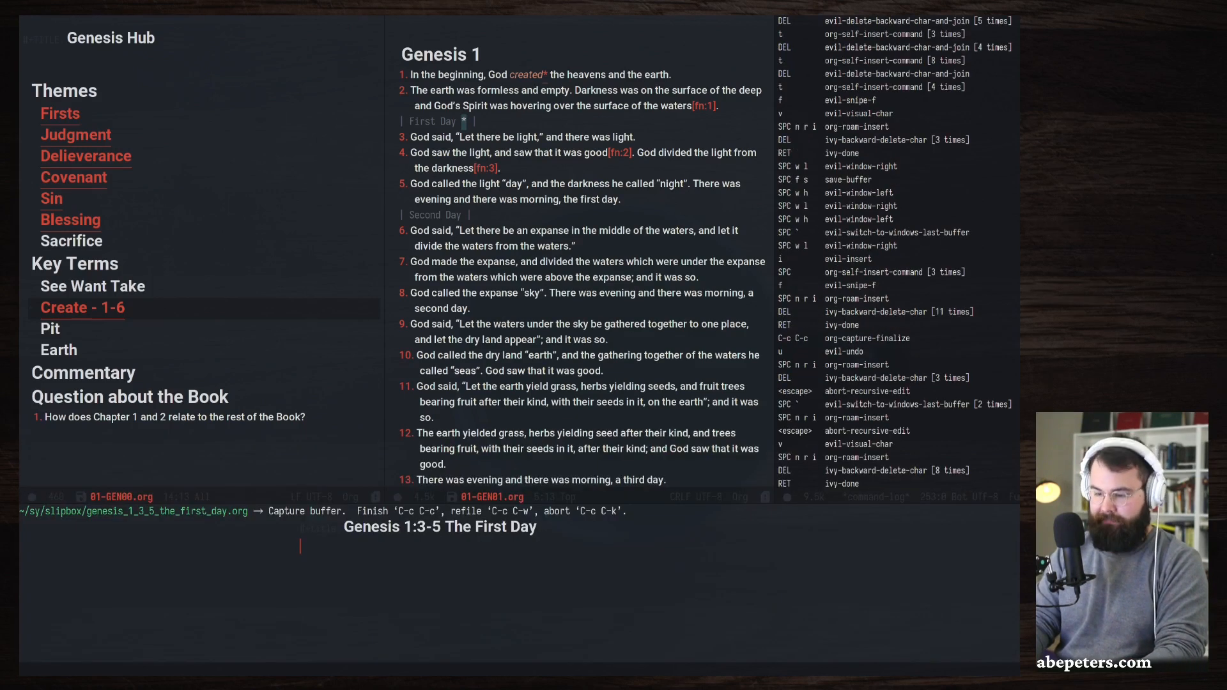
pyautogui.hotkey('ctrl', 'c')
pyautogui.hotkey('ctrl', 'c')
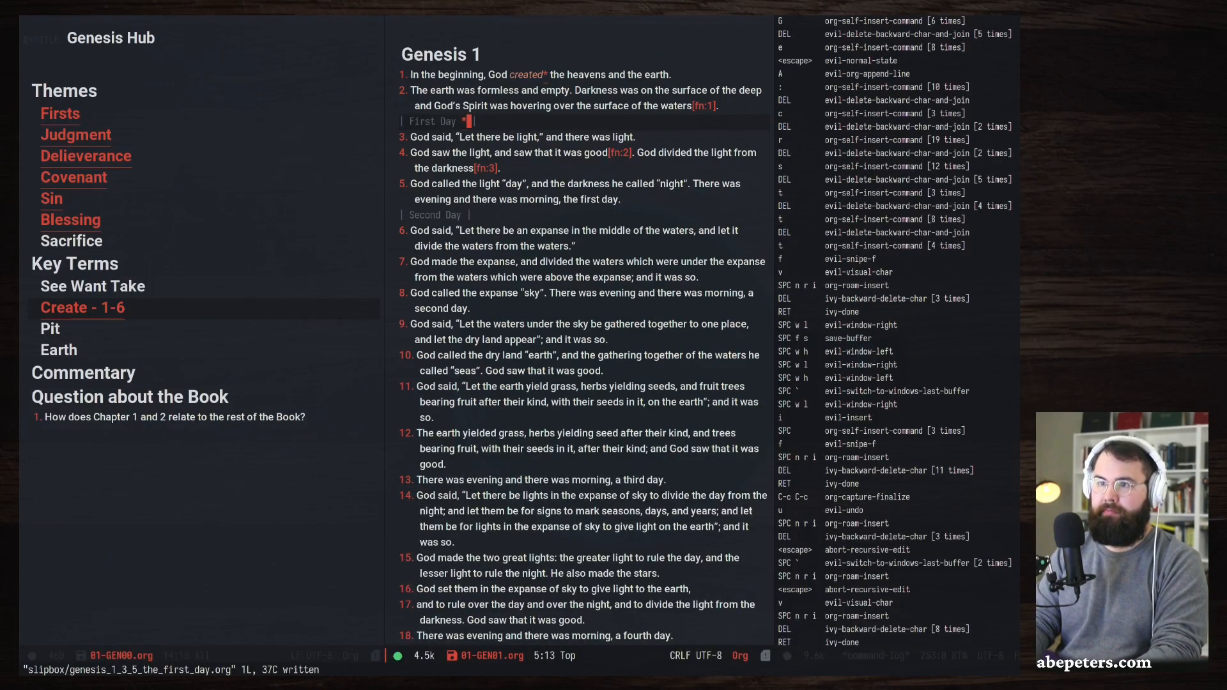
# Save the Genesis 1 text file 01-GEN01.org and open the linked note from the First Day asterisk.
pyautogui.press('space')
pyautogui.press('f')
pyautogui.press('s')
pyautogui.press('Return')
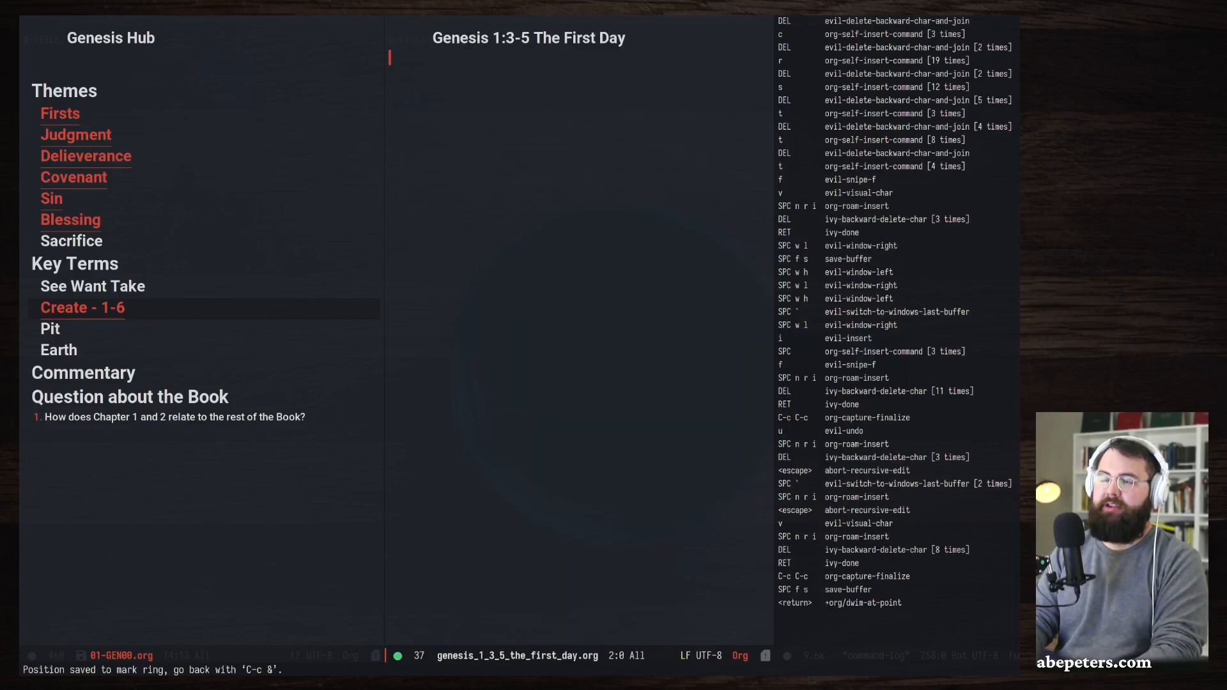
# Write "#Genesis" as the opening line under the title of the Genesis 1:3-5 The First Day note.
pyautogui.write('i')
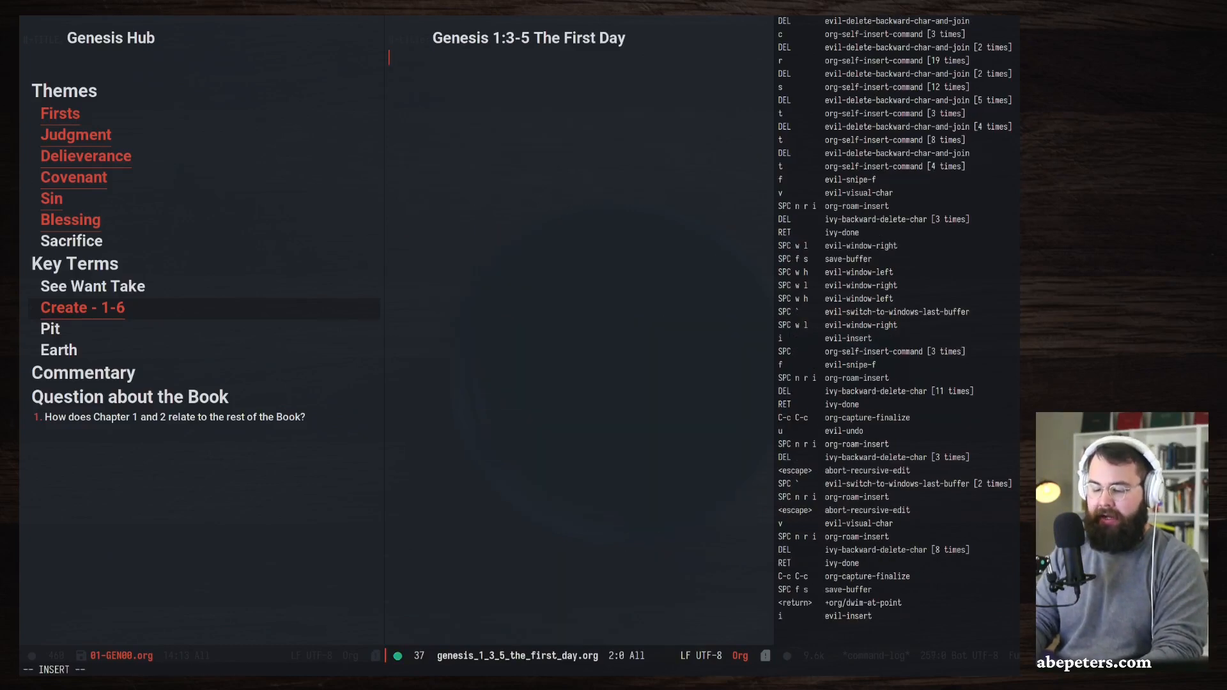
pyautogui.write('#Genesis')
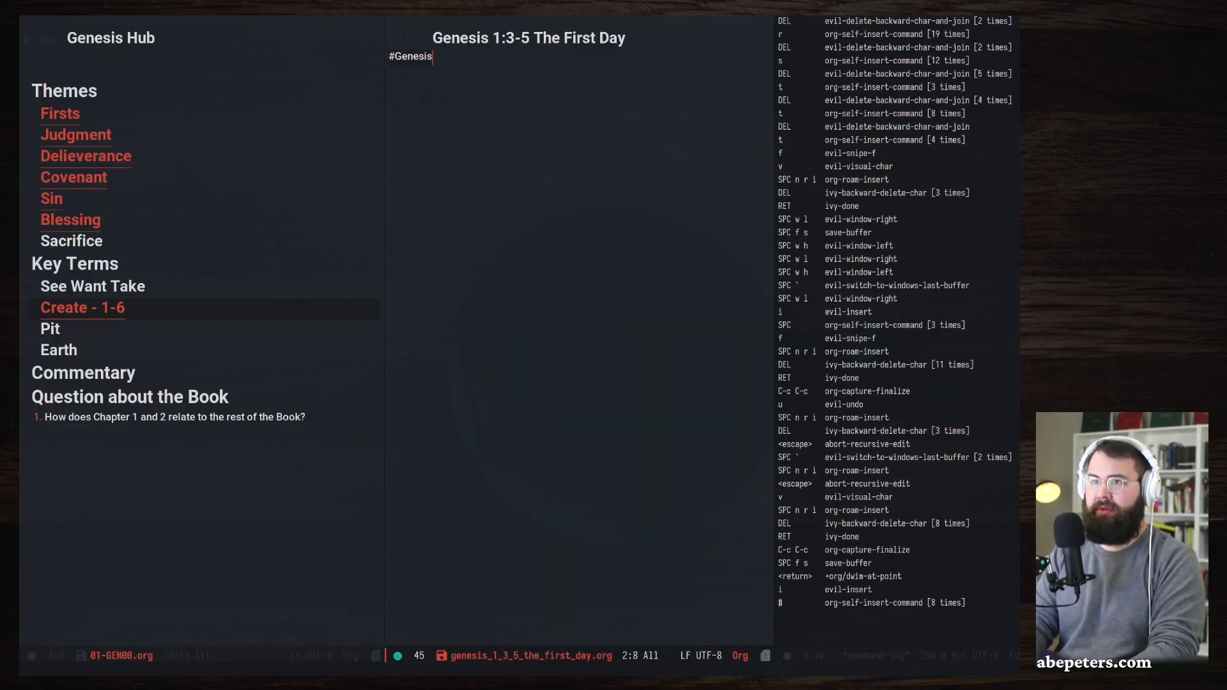
pyautogui.write('jkf')
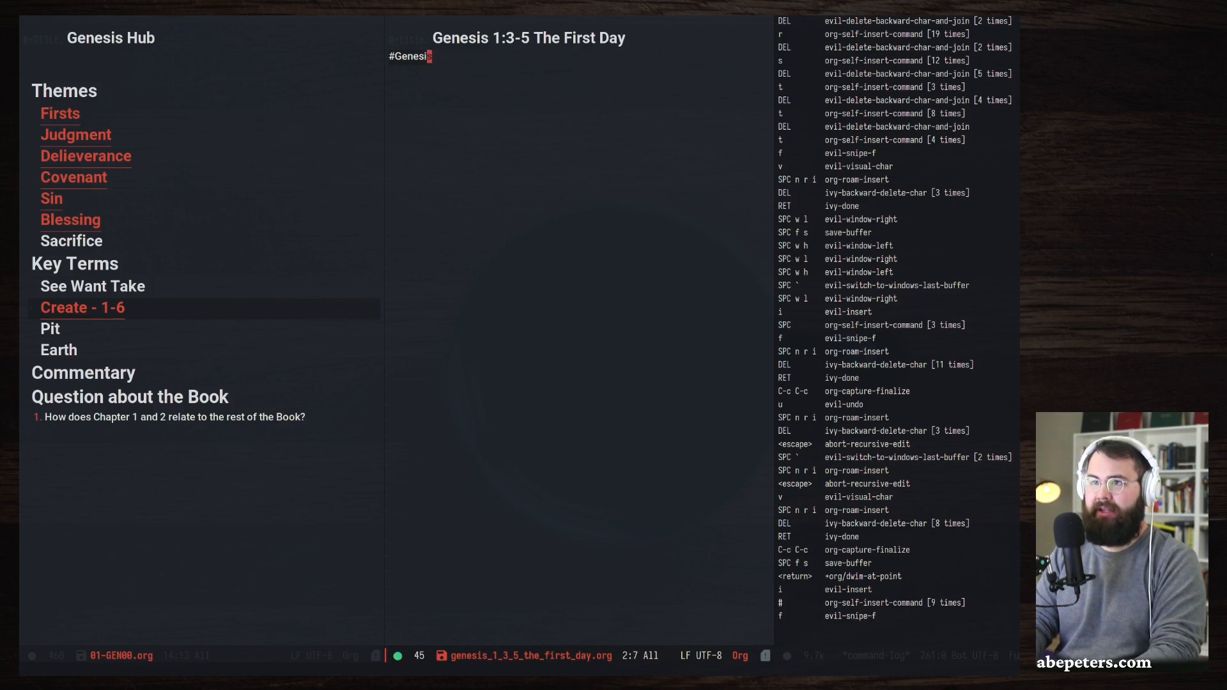
# Convert the "#Genesis" text into an org-roam link to a new note titled #Genesis, and save the First Day note.
pyautogui.write('v')
pyautogui.press('h')
pyautogui.press('h')
pyautogui.press('h')
pyautogui.press('h')
pyautogui.press('h')
pyautogui.press('h')
pyautogui.press('h')
pyautogui.press('space')
pyautogui.press('n')
pyautogui.press('r')
pyautogui.press('i')
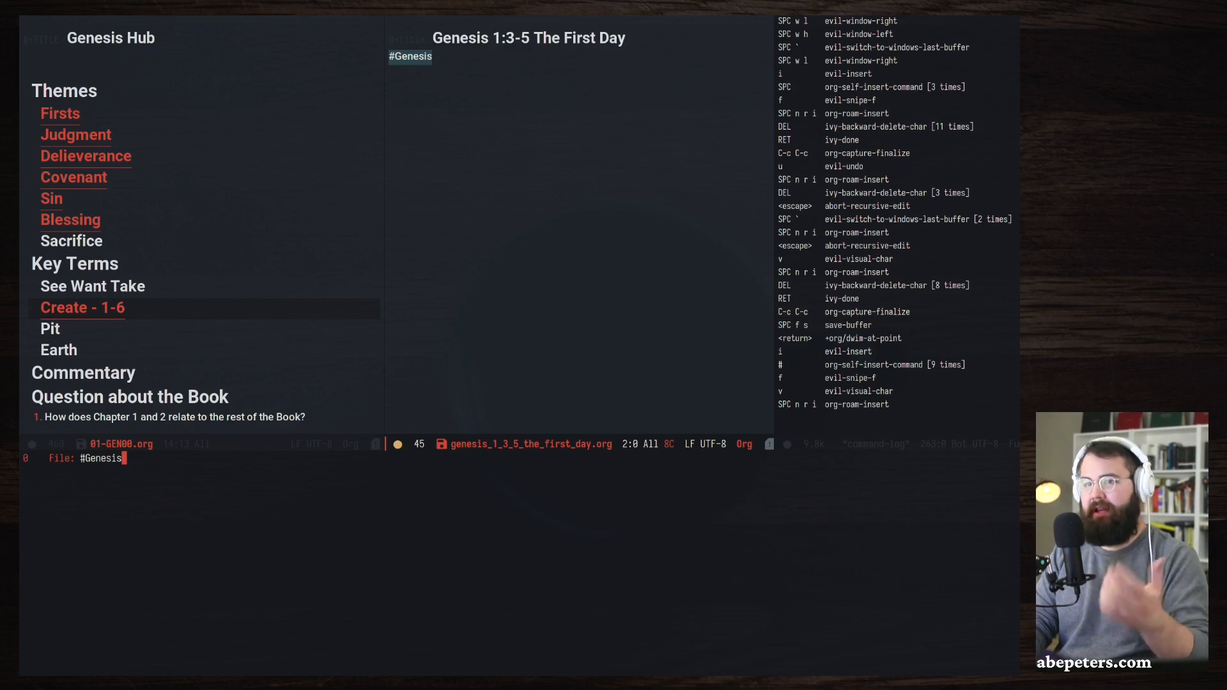
pyautogui.press('Return')
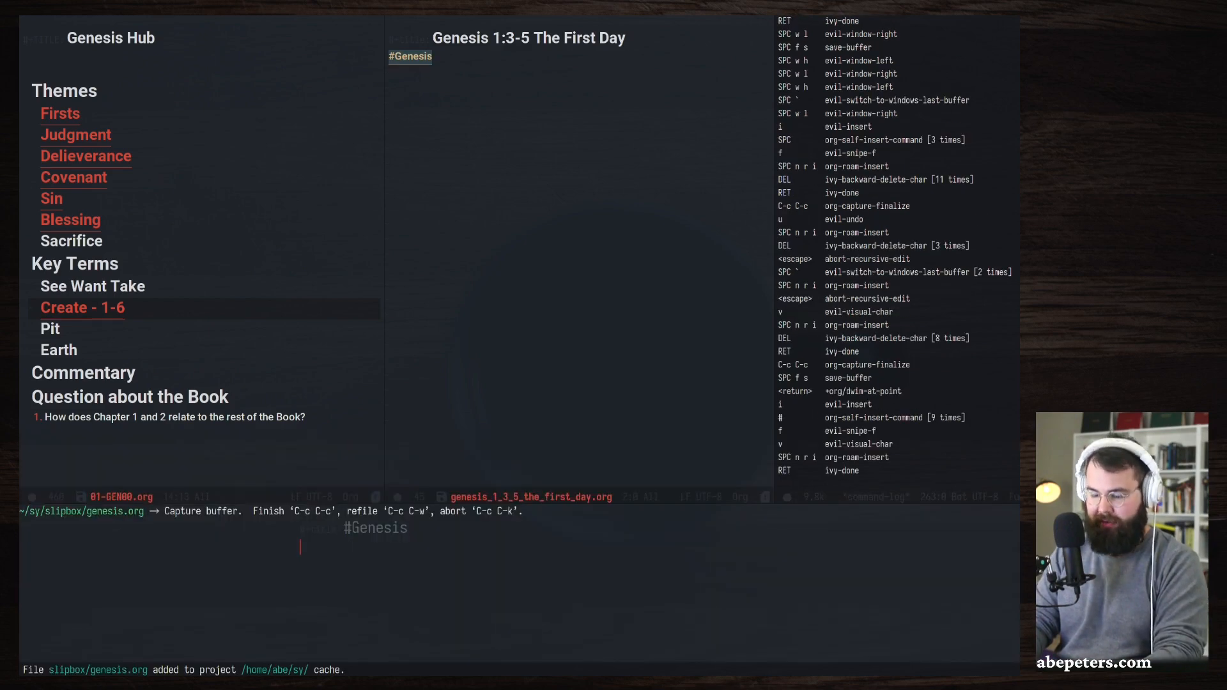
pyautogui.hotkey('ctrl', 'c')
pyautogui.hotkey('ctrl', 'c')
pyautogui.press('space')
pyautogui.press('f')
pyautogui.press('s')
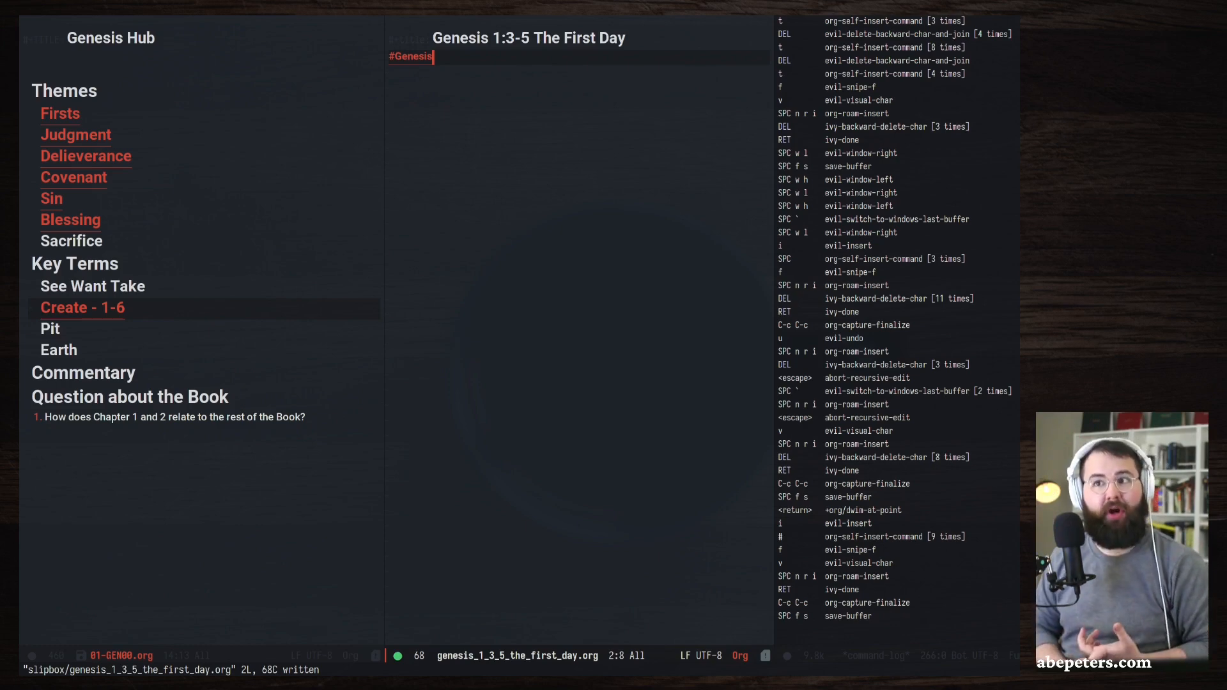
# Test the First Day asterisk link from the Genesis 1 text by opening its note and returning to the text.
pyautogui.press('space')
pyautogui.press('`')
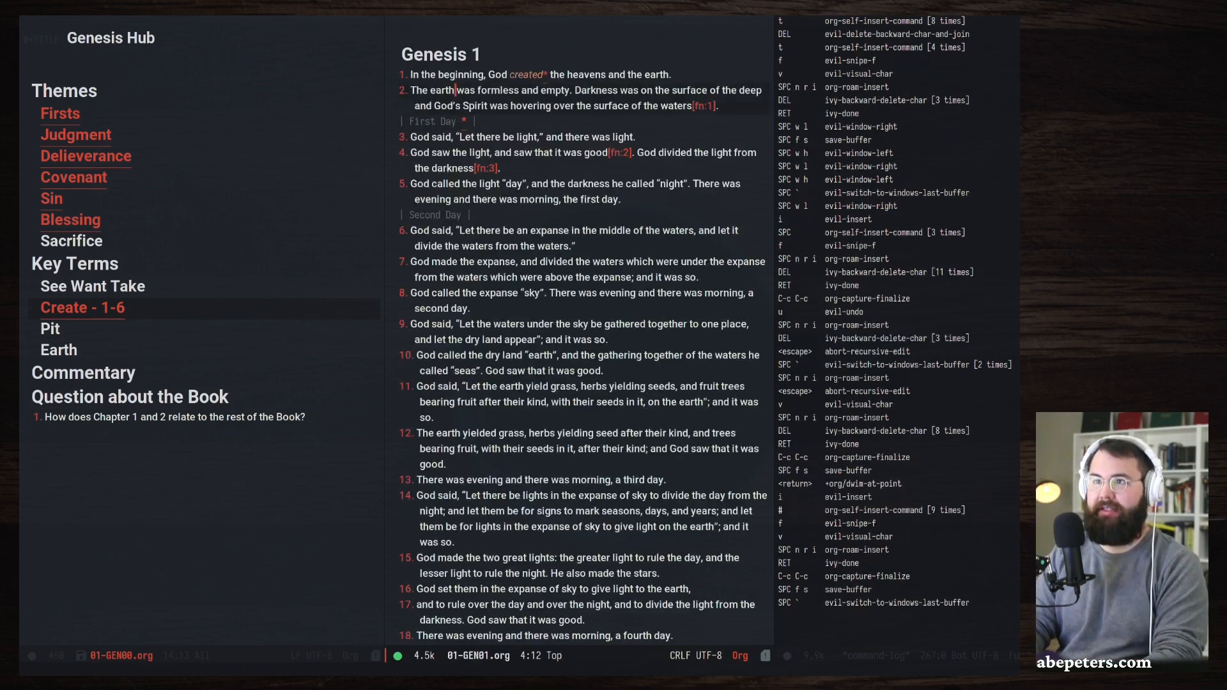
pyautogui.press('k')
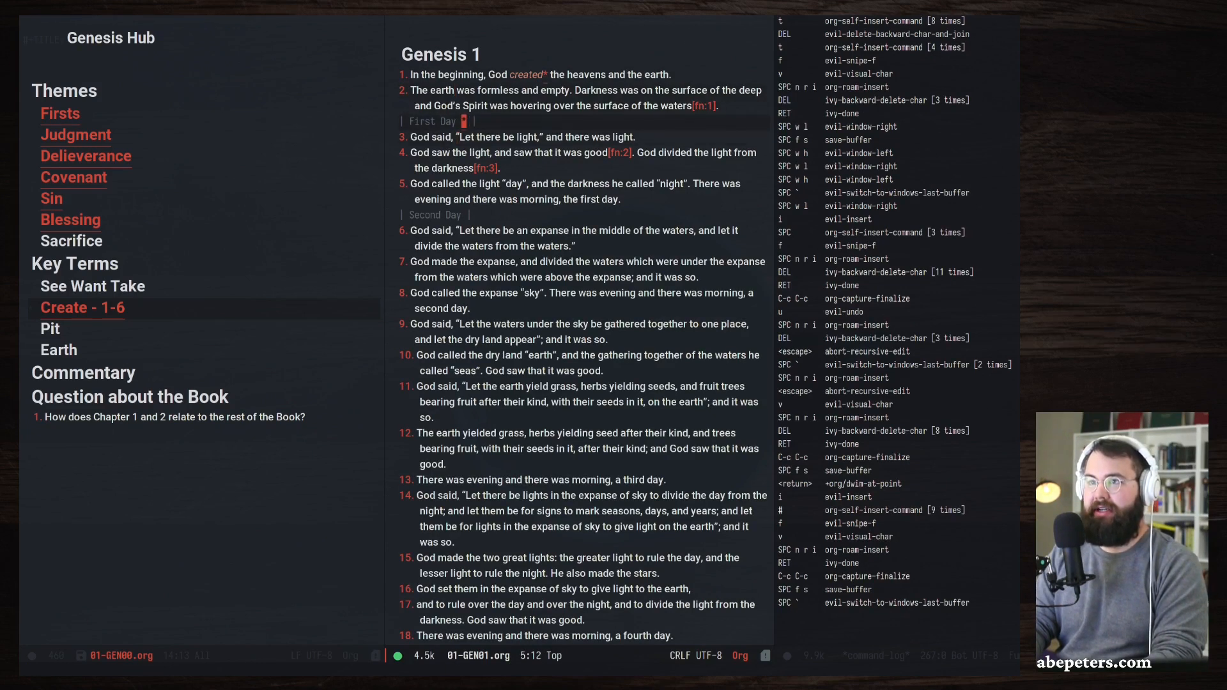
pyautogui.press('Return')
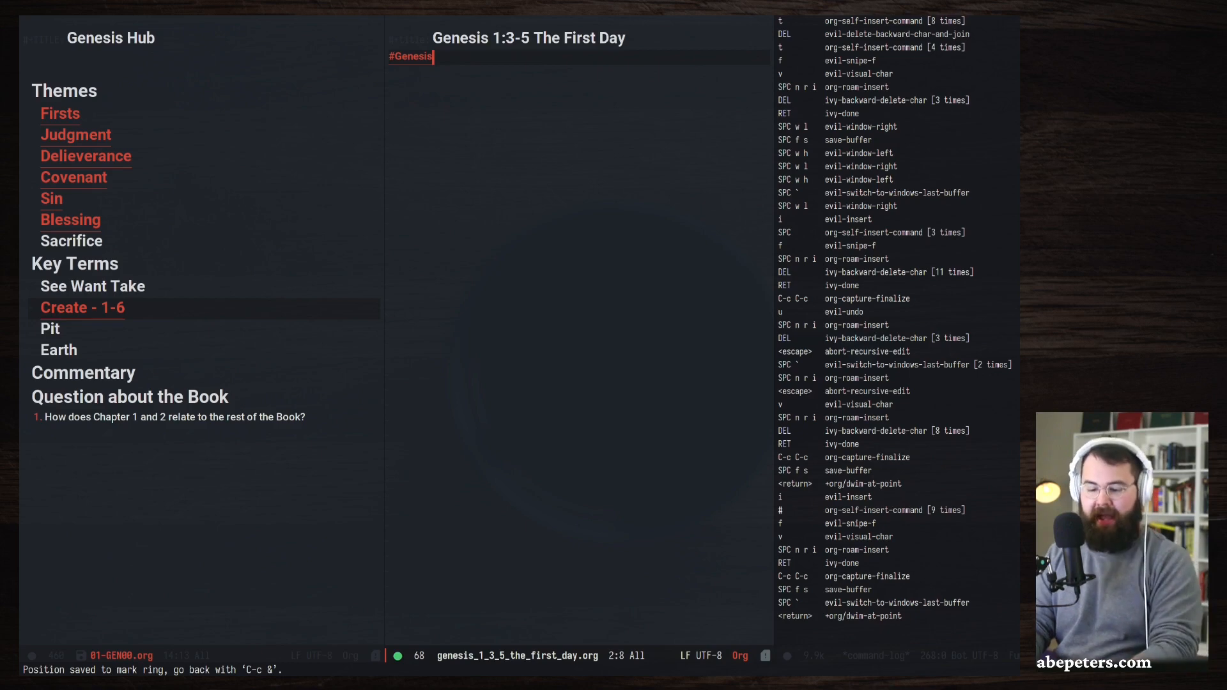
pyautogui.press('space')
pyautogui.press('`')
pyautogui.press('space')
pyautogui.press('w')
pyautogui.press('h')
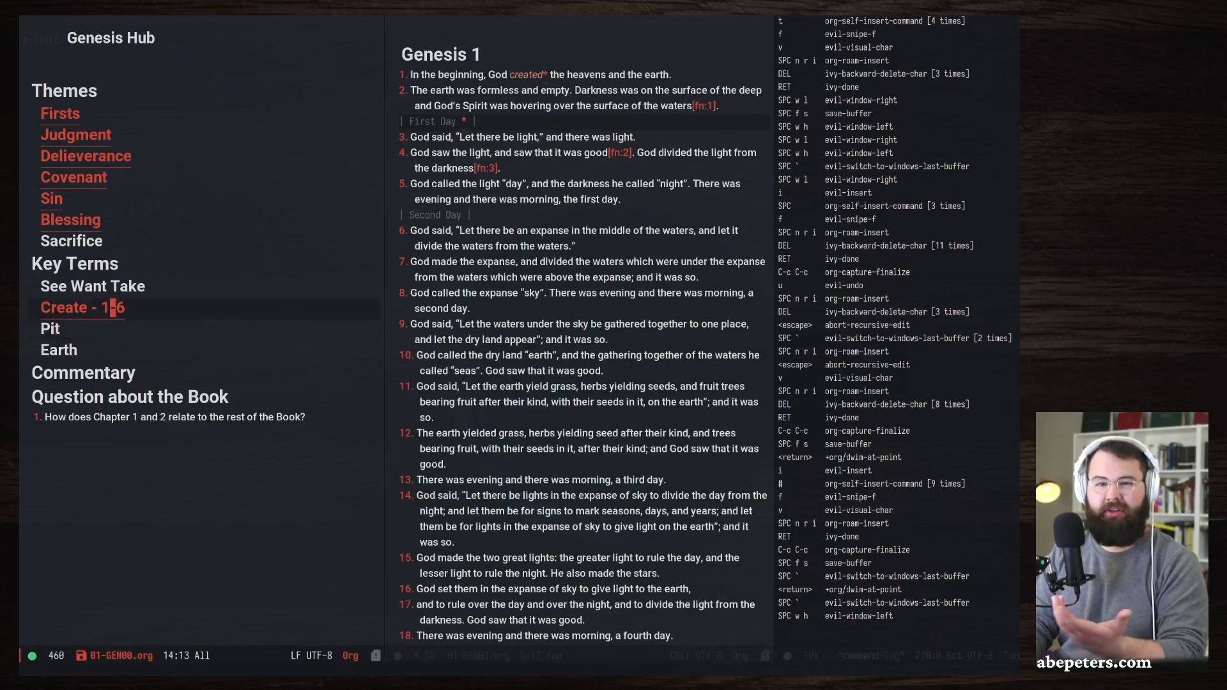
pyautogui.press('j')
pyautogui.press('k')
pyautogui.press('j')
pyautogui.press('j')
pyautogui.press('j')
pyautogui.press('k')
pyautogui.press('k')
pyautogui.press('k')
pyautogui.press('k')
pyautogui.press('k')
pyautogui.press('k')
pyautogui.press('k')
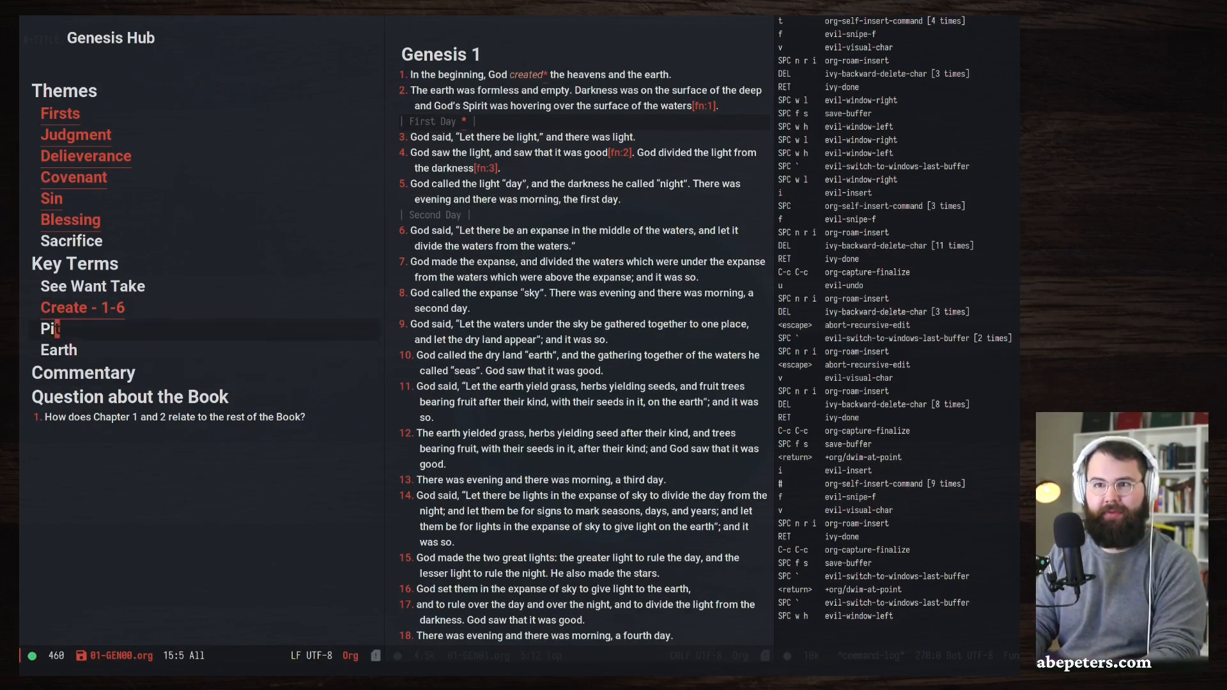
pyautogui.press('space')
pyautogui.press('w')
pyautogui.press('l')
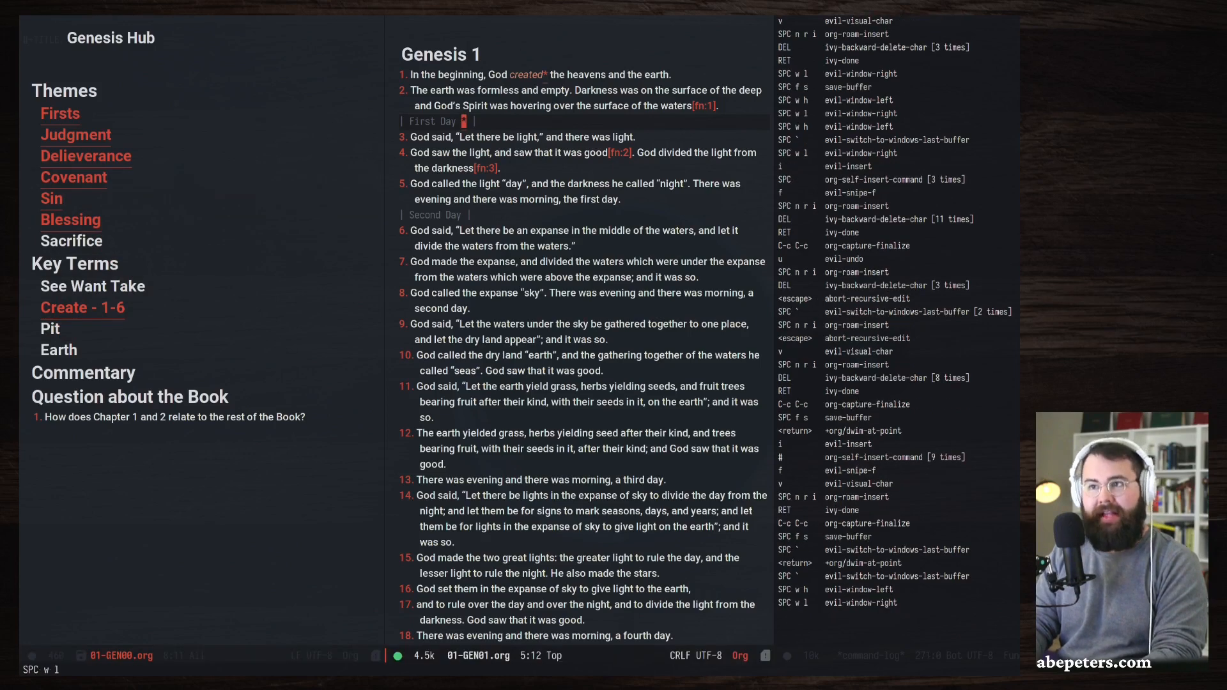
# Reopen the First Day note from its asterisk, follow its #Genesis link, and return to the note.
pyautogui.press('Return')
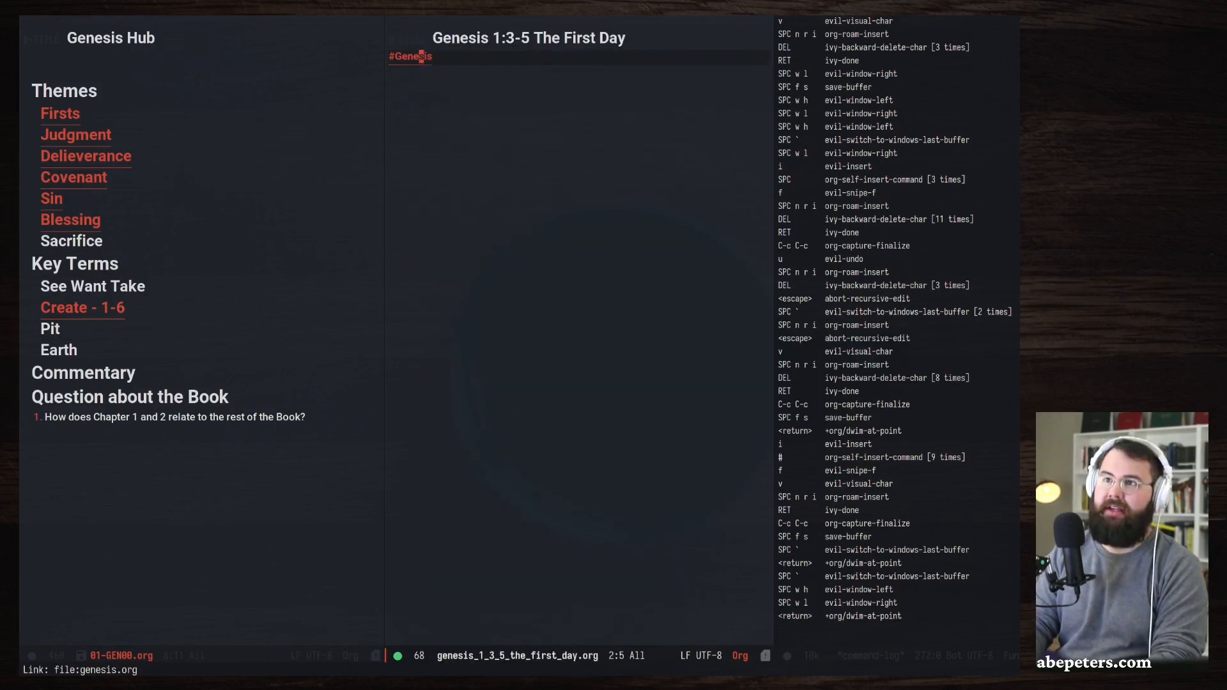
pyautogui.press('Return')
pyautogui.press('space')
pyautogui.press('`')
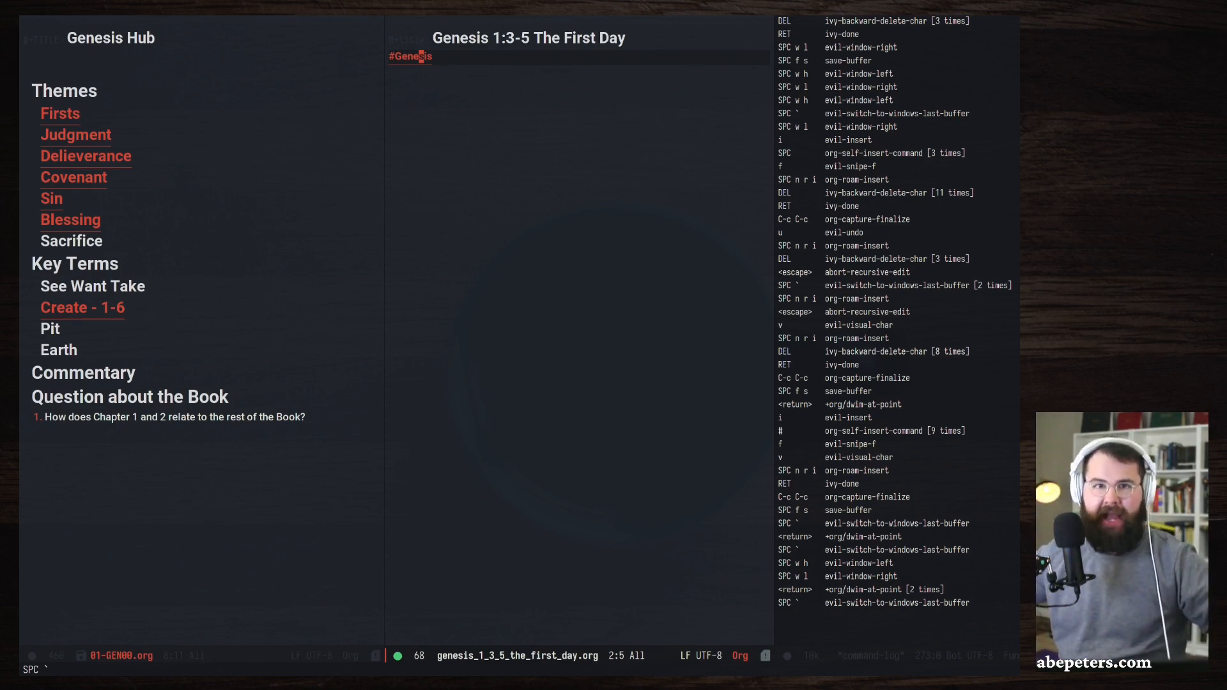
# Follow the #Genesis link from the First Day note and display the backlinks of the #Genesis note.
pyautogui.press('o')
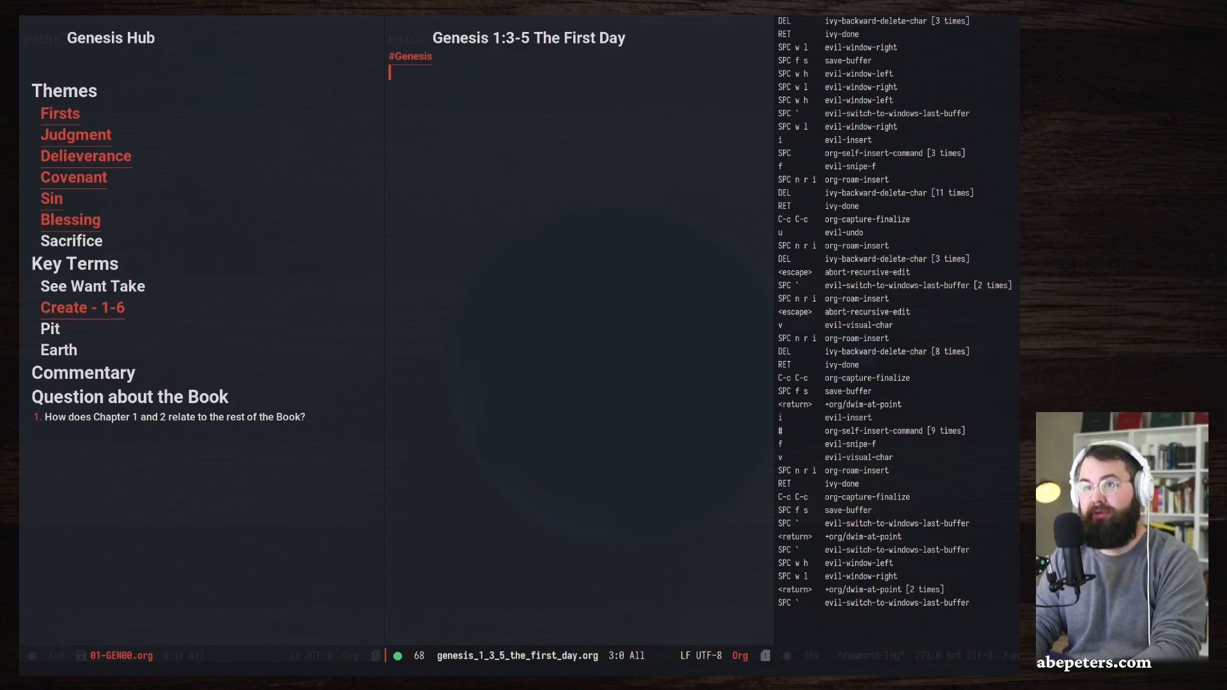
pyautogui.press('Escape')
pyautogui.press('k')
pyautogui.press('Return')
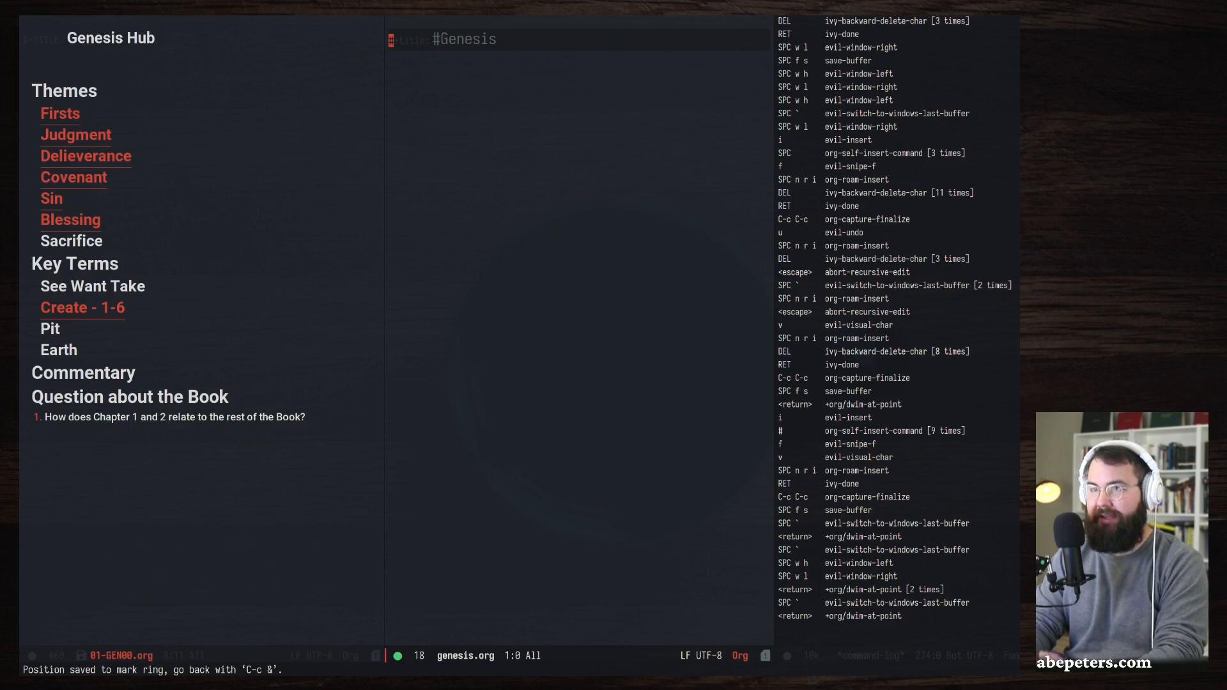
pyautogui.press('space')
pyautogui.press('n')
pyautogui.press('r')
pyautogui.press('r')
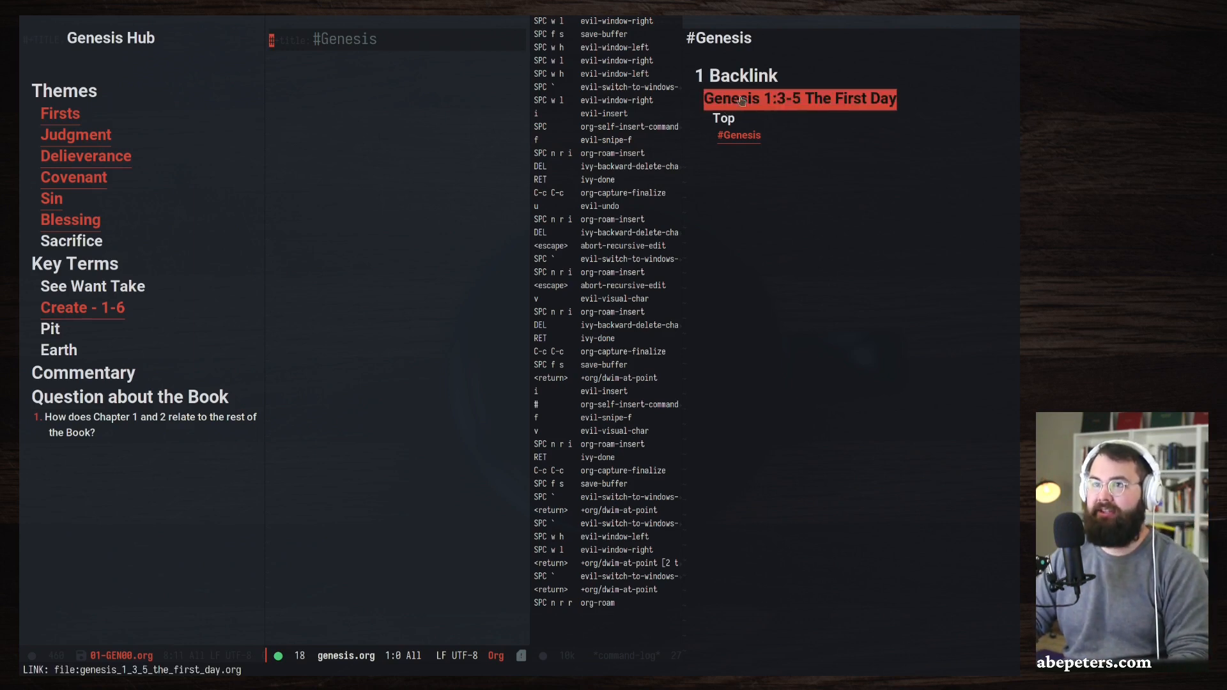
# Open the Genesis 1:3-5 The First Day note from the #Genesis backlinks, and close the backlinks view.
pyautogui.click(409, 117)
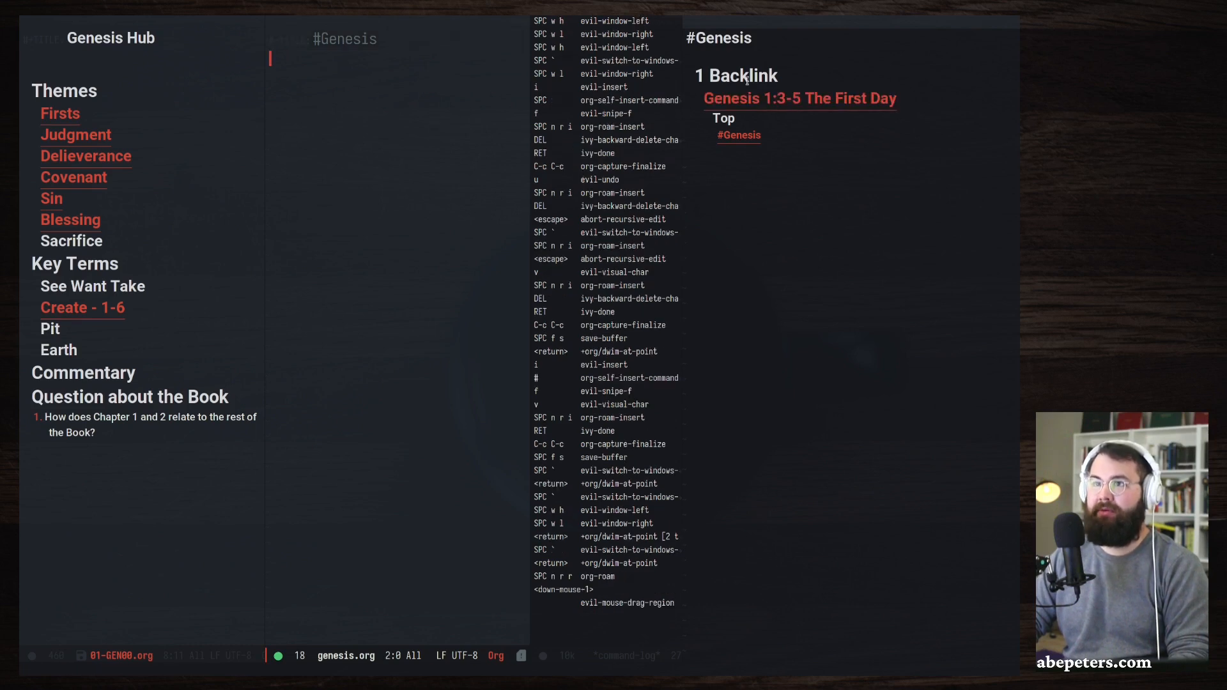
pyautogui.click(769, 94)
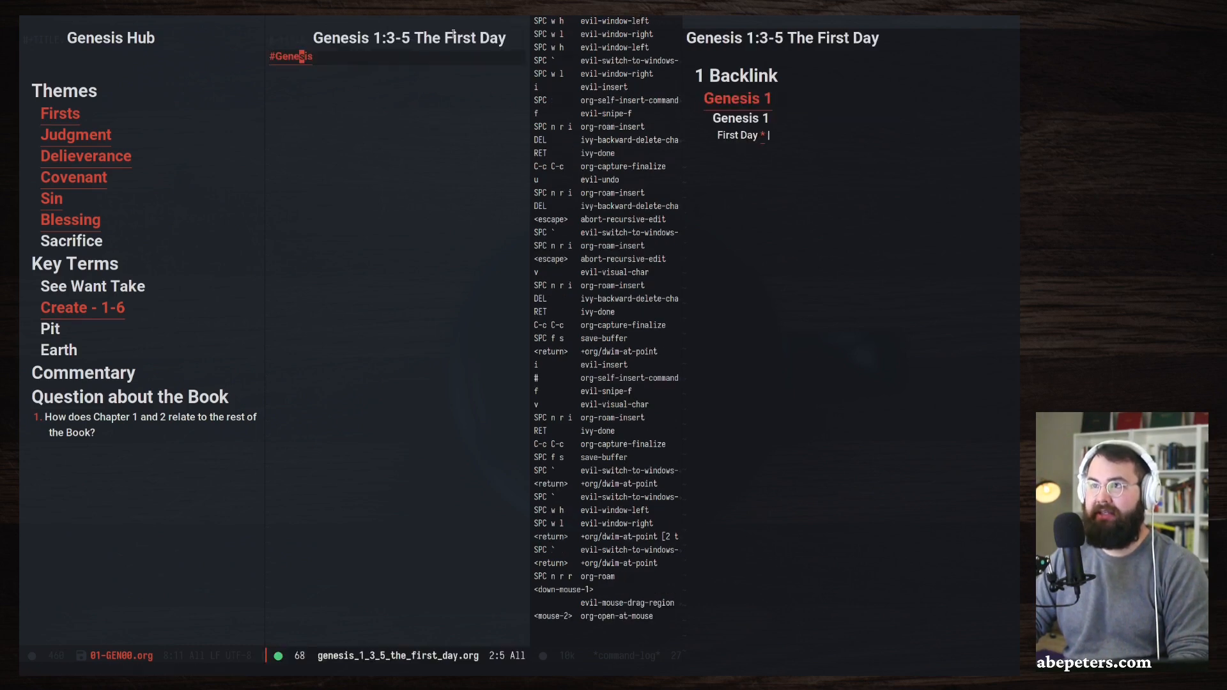
pyautogui.click(303, 77)
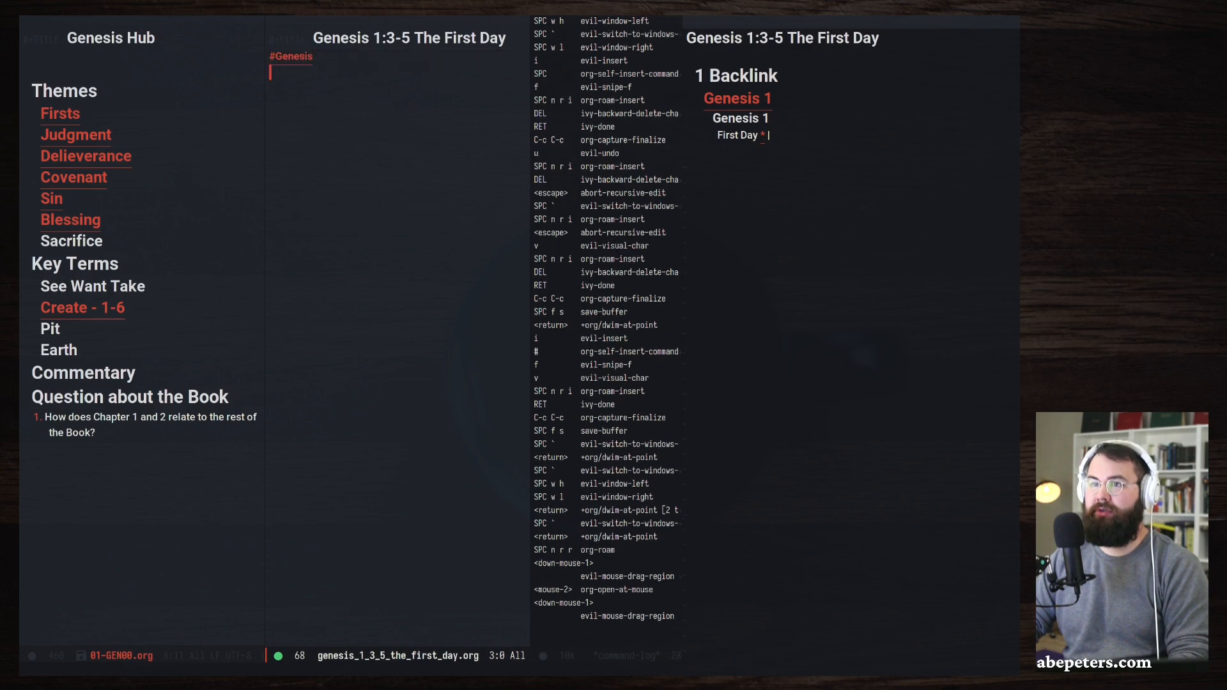
pyautogui.press('k')
pyautogui.press('f')
pyautogui.press('s')
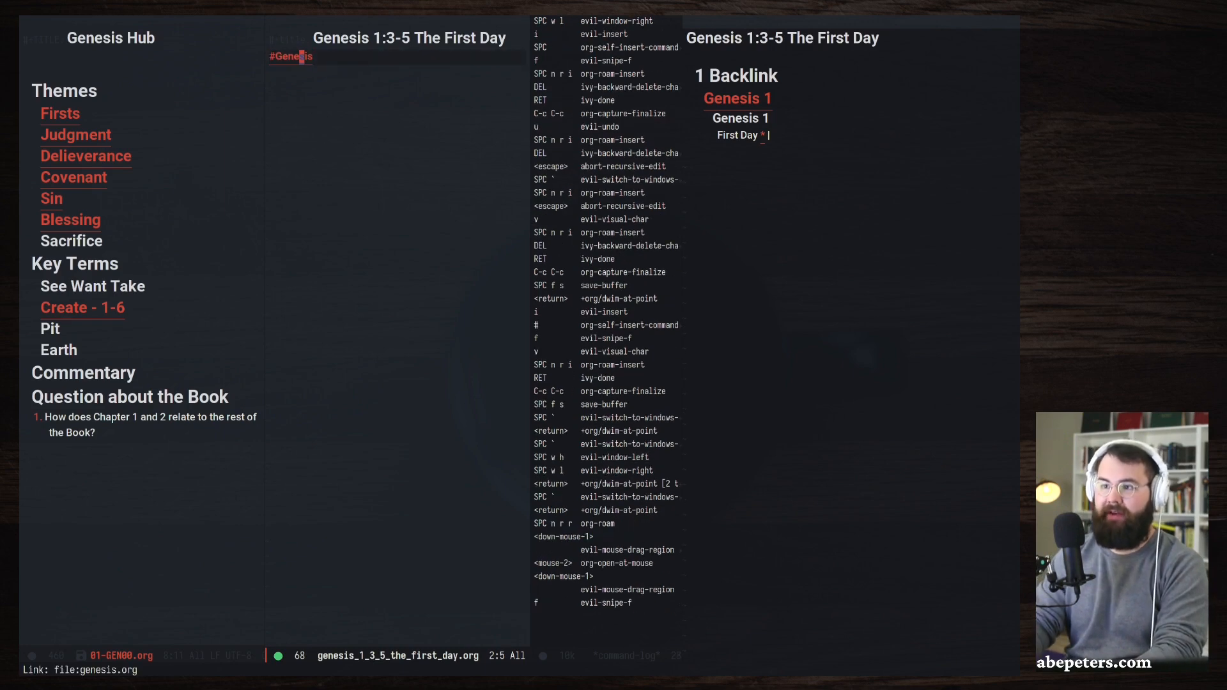
pyautogui.press('space')
pyautogui.press('n')
pyautogui.press('r')
pyautogui.press('r')
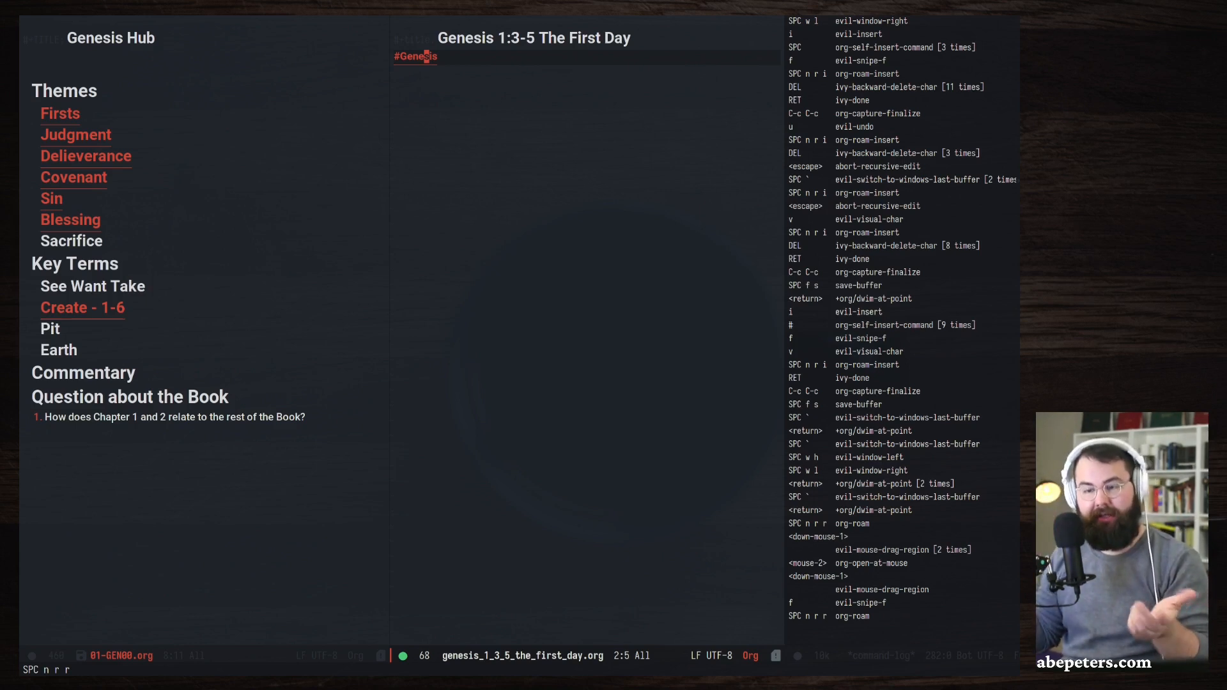
pyautogui.press('f')
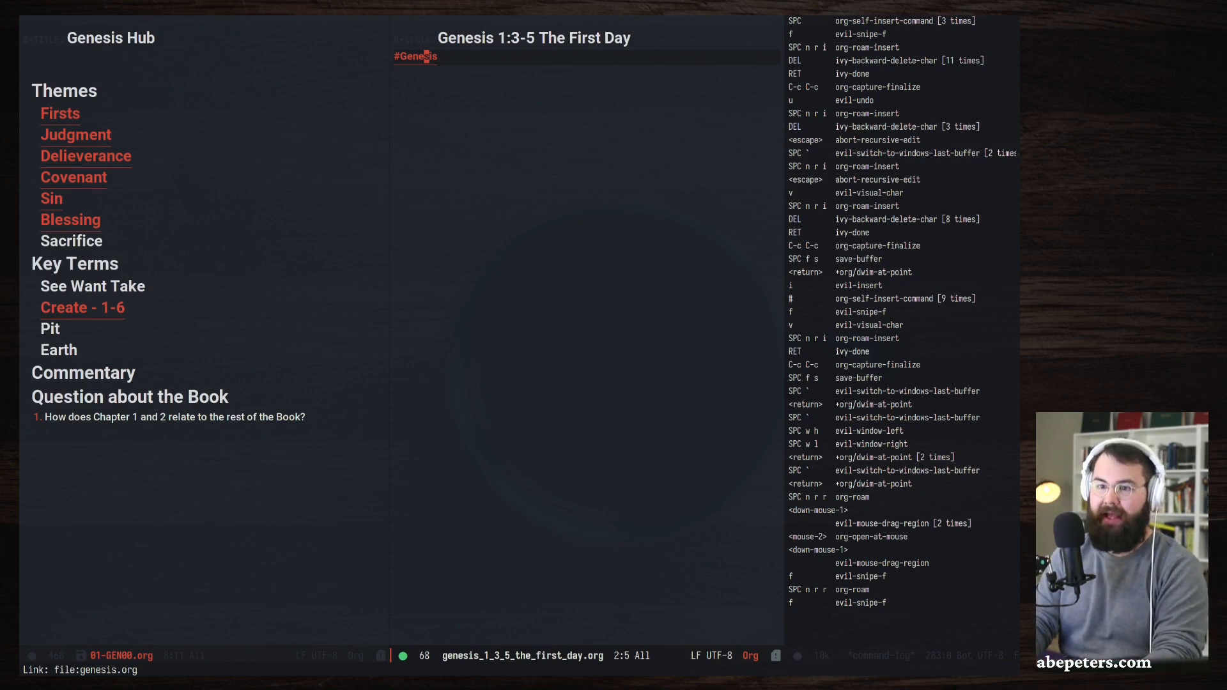
# Switch back to the #Genesis note and reopen it through the org-roam file finder.
pyautogui.press('space')
pyautogui.press('`')
pyautogui.press('n')
pyautogui.press('r')
pyautogui.press('f')
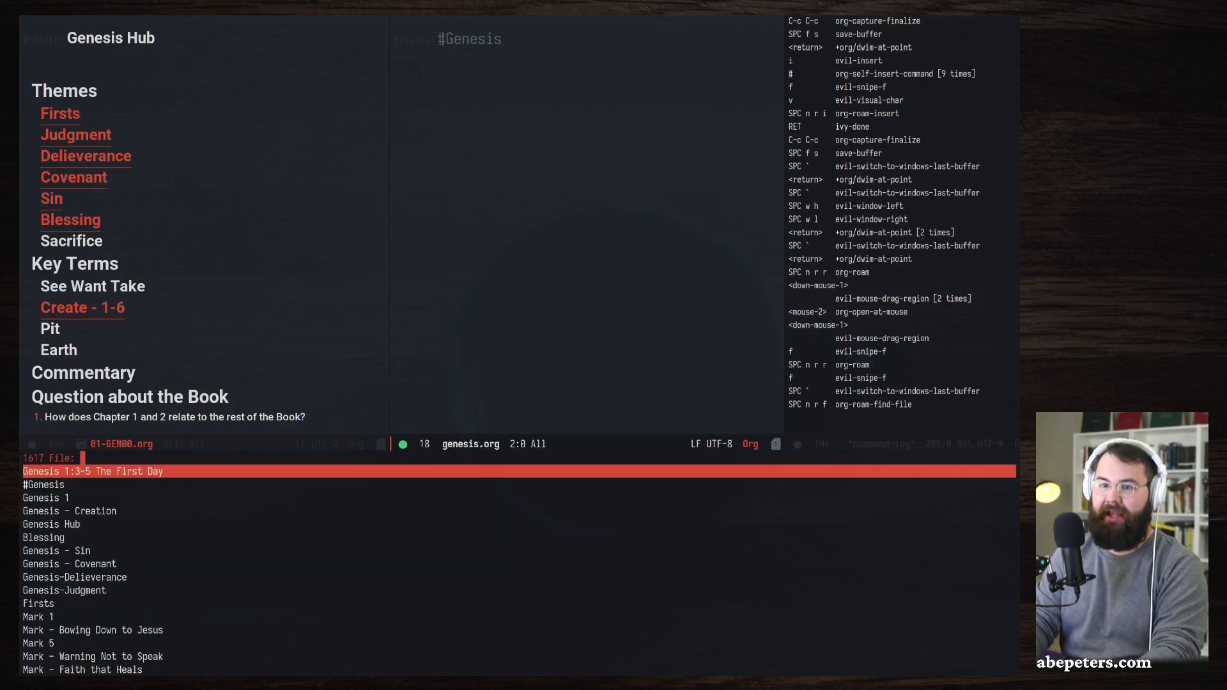
pyautogui.press('Down')
pyautogui.press('Down')
pyautogui.press('Up')
pyautogui.press('Return')
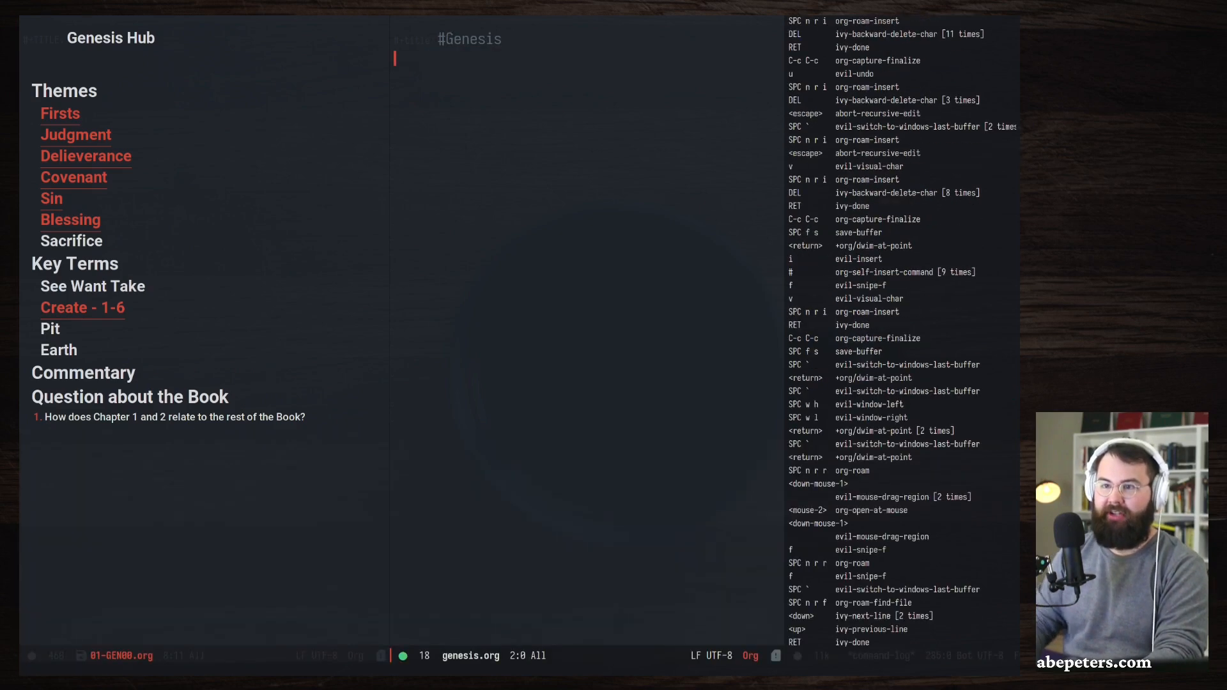
# Find and open the Genesis 1 note with the org-roam file finder.
pyautogui.press('space')
pyautogui.press('n')
pyautogui.press('r')
pyautogui.press('f')
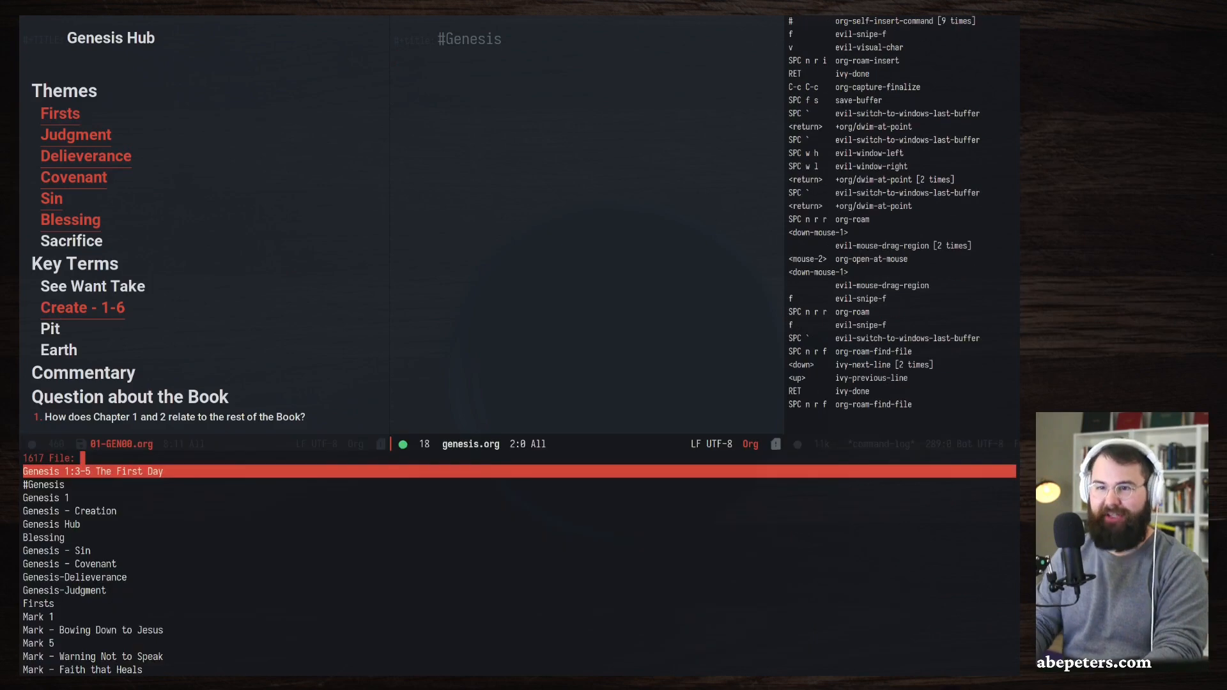
pyautogui.press('Down')
pyautogui.press('Down')
pyautogui.press('Return')
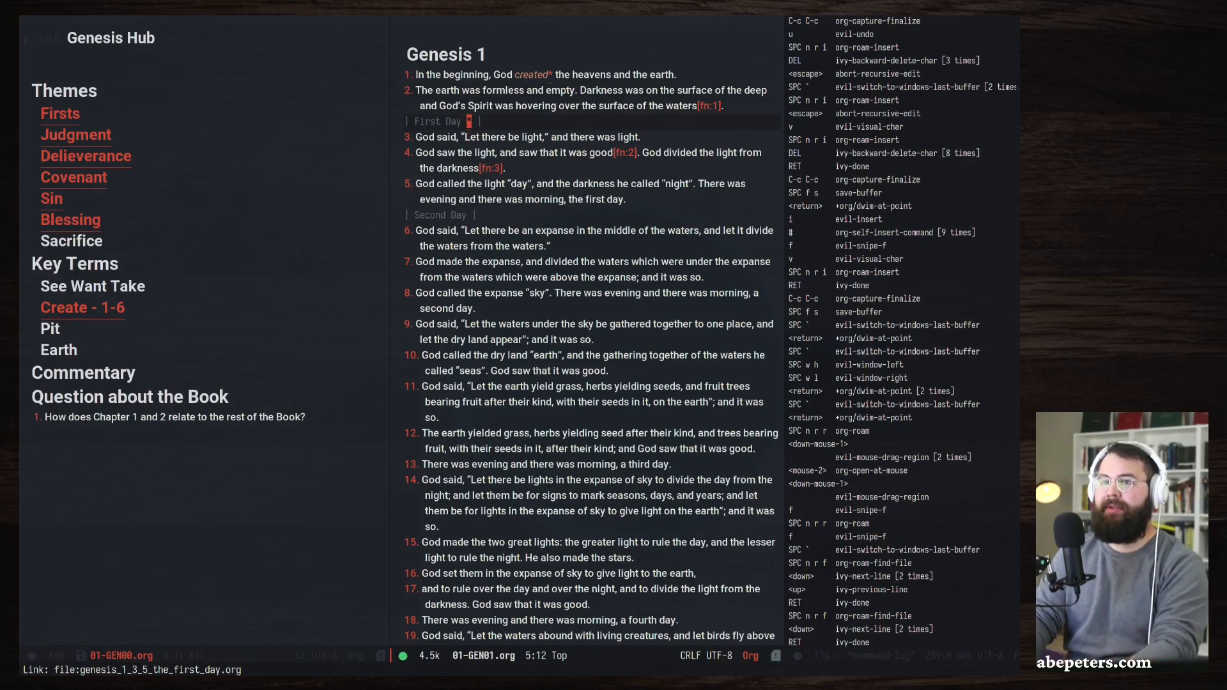
# Insert an empty second-level heading beneath Commentary in the Genesis Hub note.
pyautogui.press('space')
pyautogui.press('w')
pyautogui.press('h')
pyautogui.press('j')
pyautogui.press('j')
pyautogui.press('j')
pyautogui.press('j')
pyautogui.press('j')
pyautogui.press('j')
pyautogui.press('j')
pyautogui.press('j')
pyautogui.press('j')
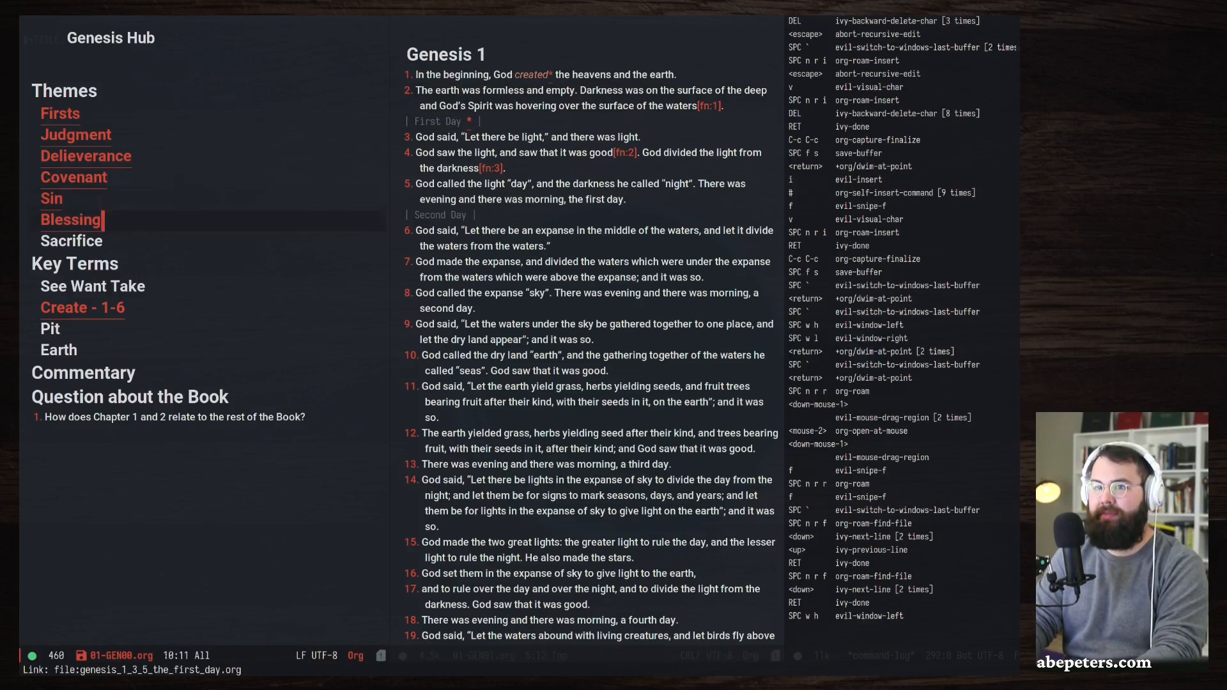
pyautogui.hotkey('ctrl', 'Return')
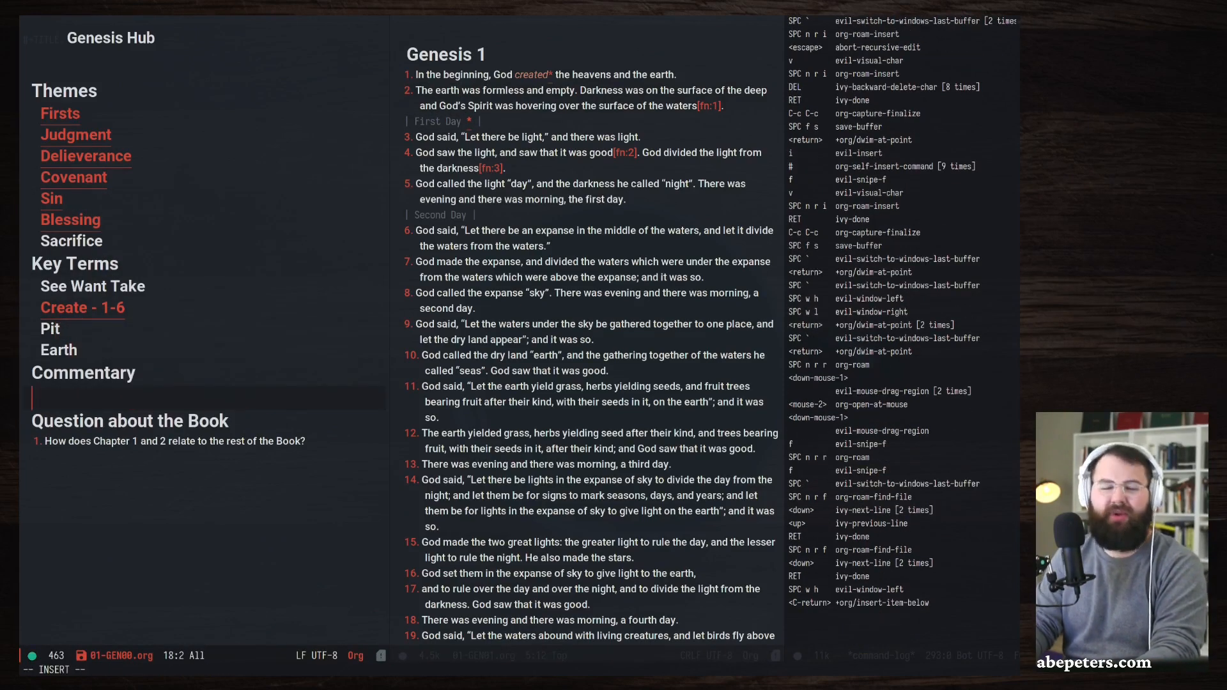
pyautogui.hotkey('alt', 'Right')
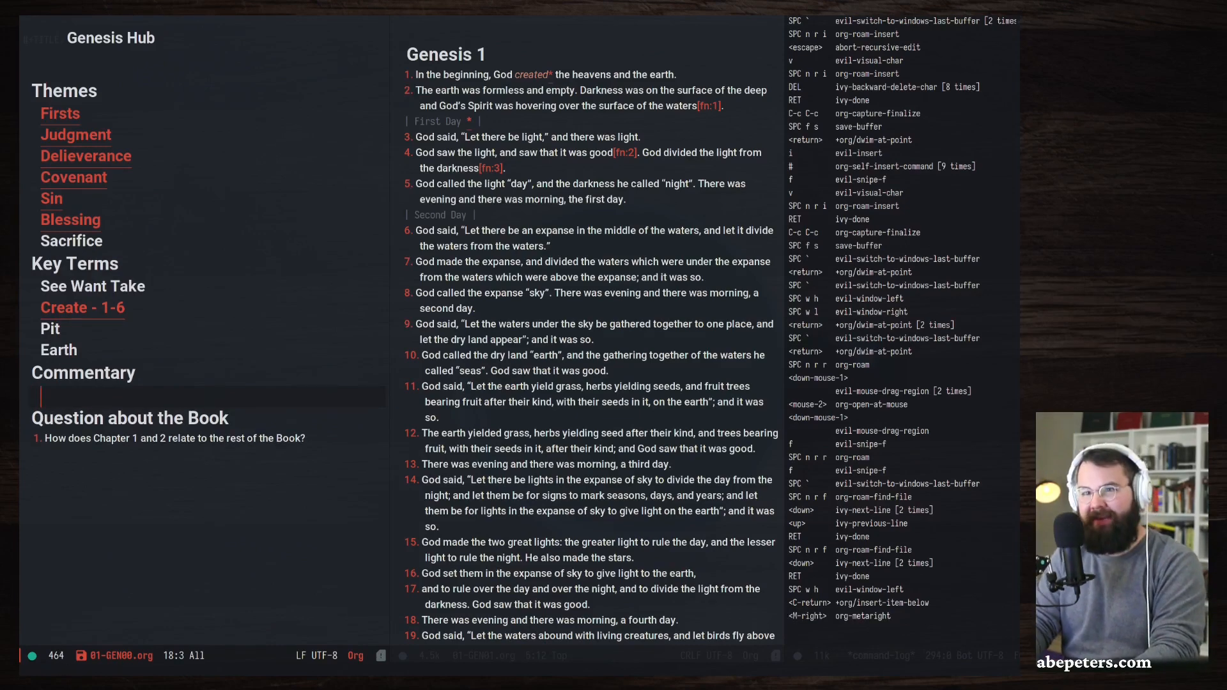
# Title the empty heading under Commentary "* 1-12 Primeval History".
pyautogui.write('1')
pyautogui.press('BackSpace')
pyautogui.write('*')
pyautogui.press('BackSpace')
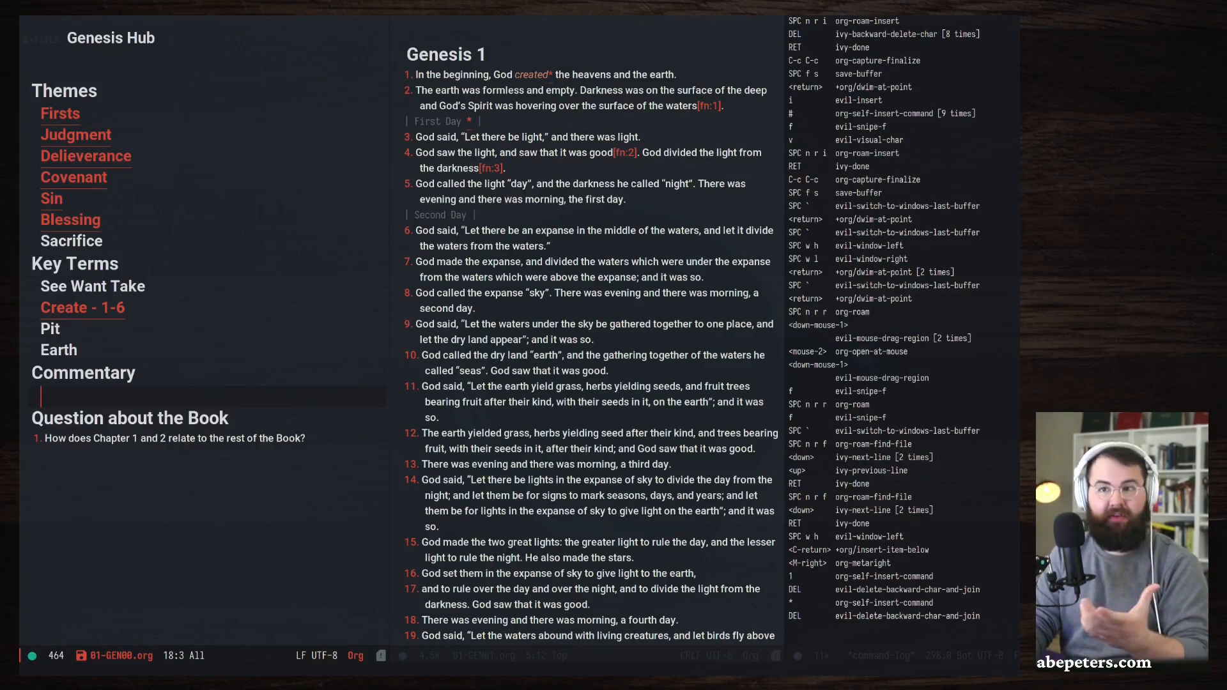
pyautogui.write('*')
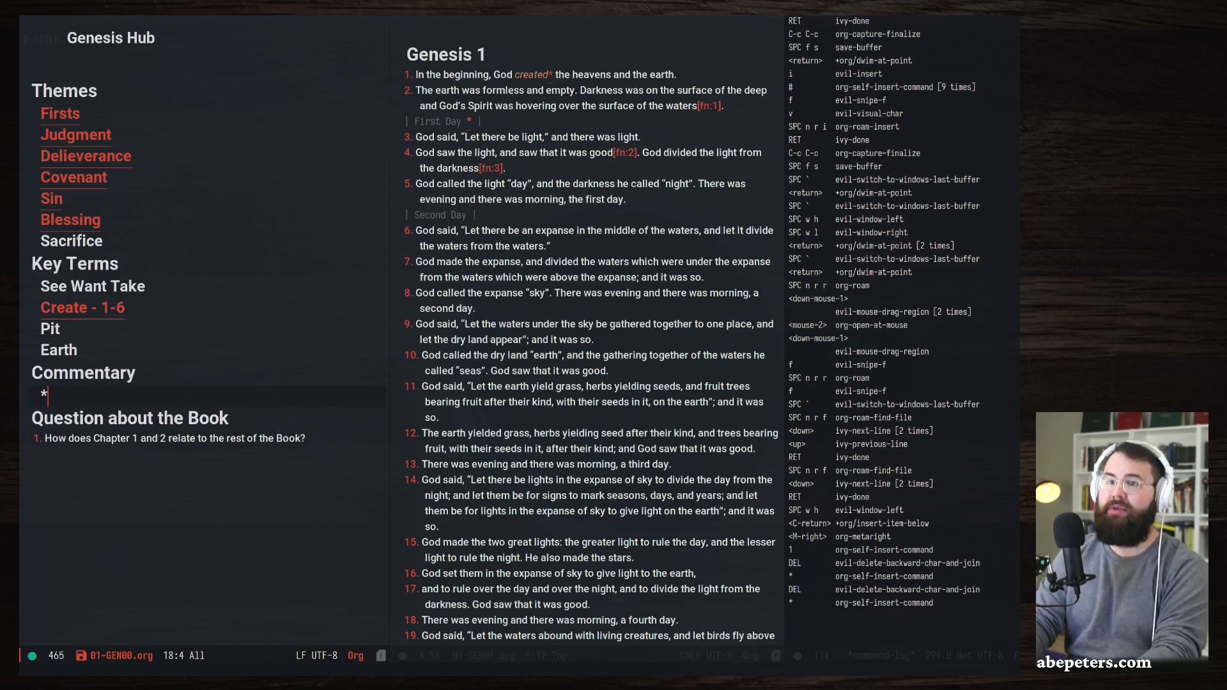
pyautogui.press('BackSpace')
pyautogui.write('* Ge')
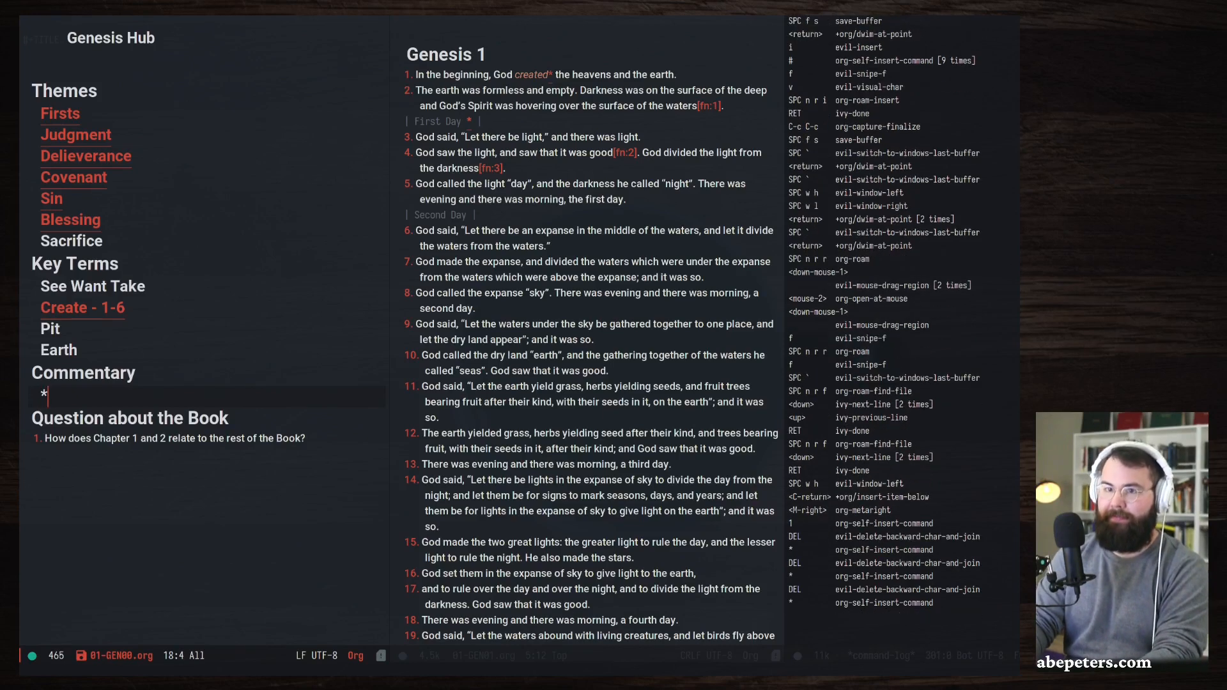
pyautogui.press('BackSpace')
pyautogui.press('BackSpace')
pyautogui.write('1-12 Pro')
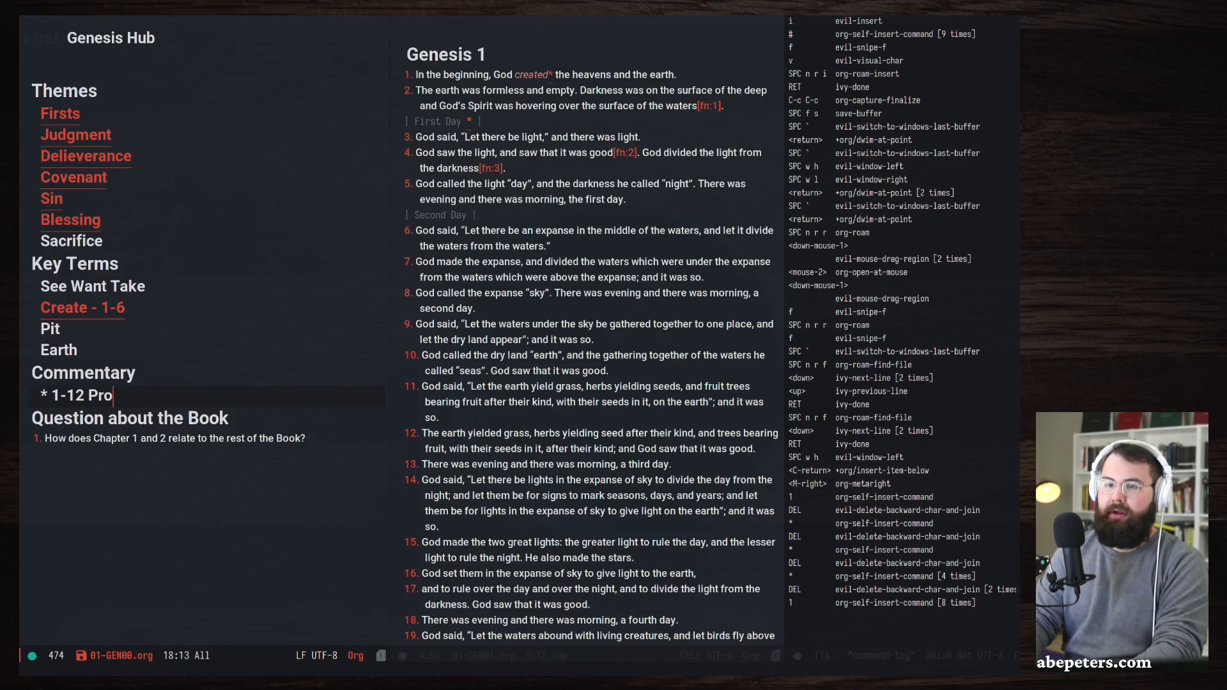
pyautogui.press('BackSpace')
pyautogui.write('imm')
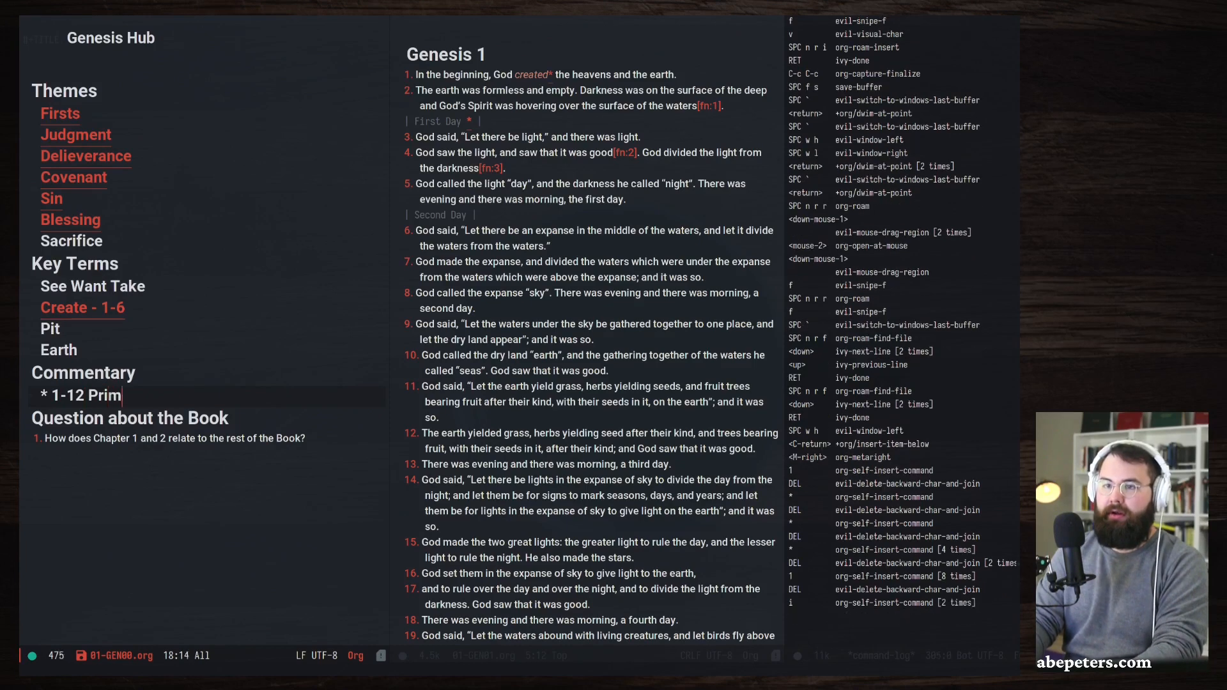
pyautogui.press('BackSpace')
pyautogui.write('eval His')
pyautogui.write('tory')
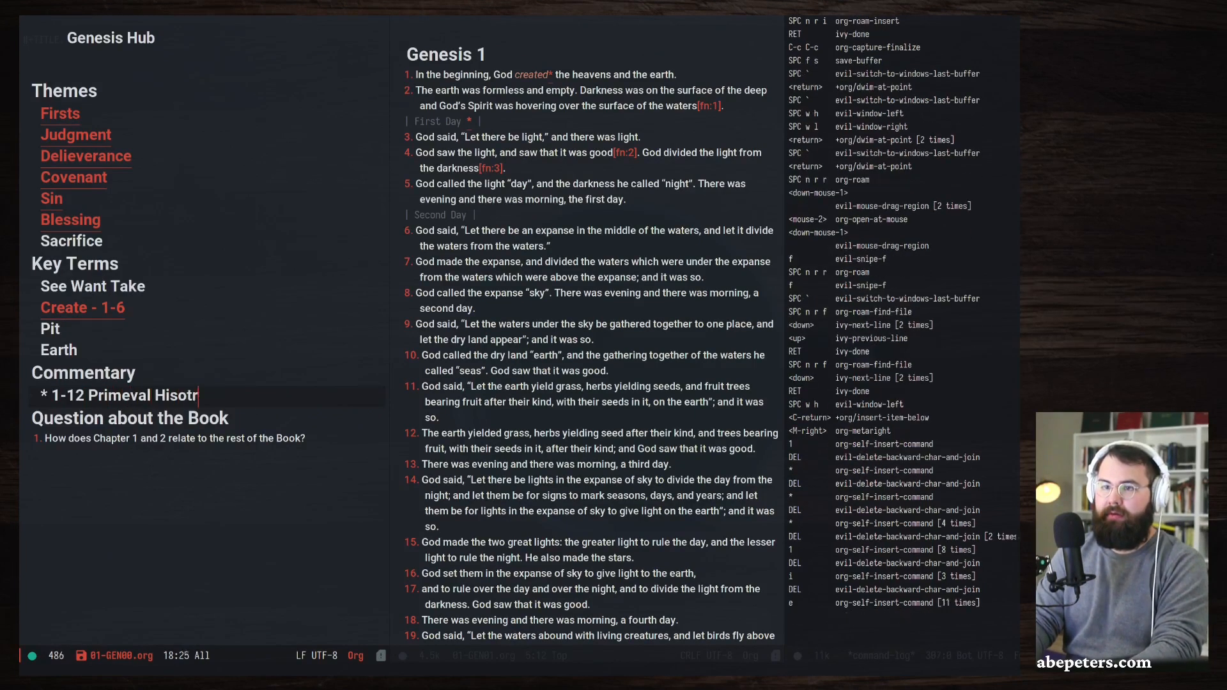
pyautogui.press('BackSpace')
pyautogui.press('BackSpace')
pyautogui.press('BackSpace')
pyautogui.press('BackSpace')
pyautogui.write('tory')
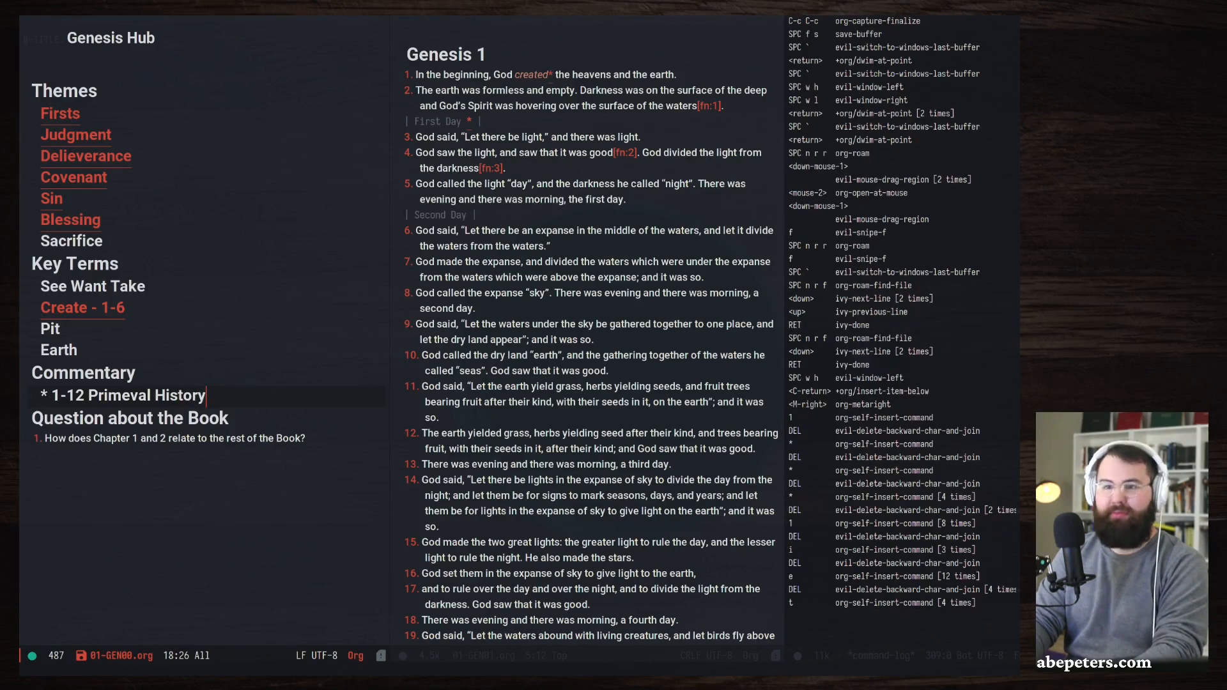
pyautogui.press('Escape')
pyautogui.press('f')
# Add a third-level heading titled "1" beneath "* 1-12 Primeval History" in the Genesis Hub.
pyautogui.hotkey('ctrl', 'Return')
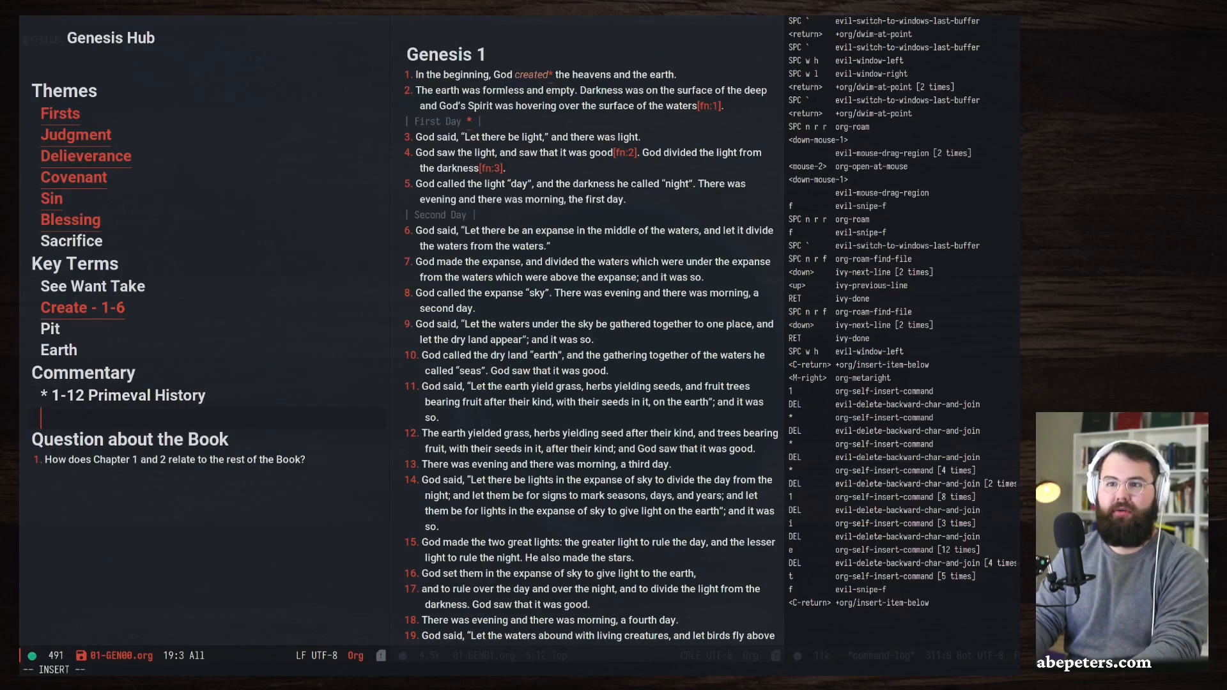
pyautogui.hotkey('alt', 'Right')
pyautogui.write('Gnes')
pyautogui.press('BackSpace')
pyautogui.press('BackSpace')
pyautogui.press('BackSpace')
pyautogui.press('BackSpace')
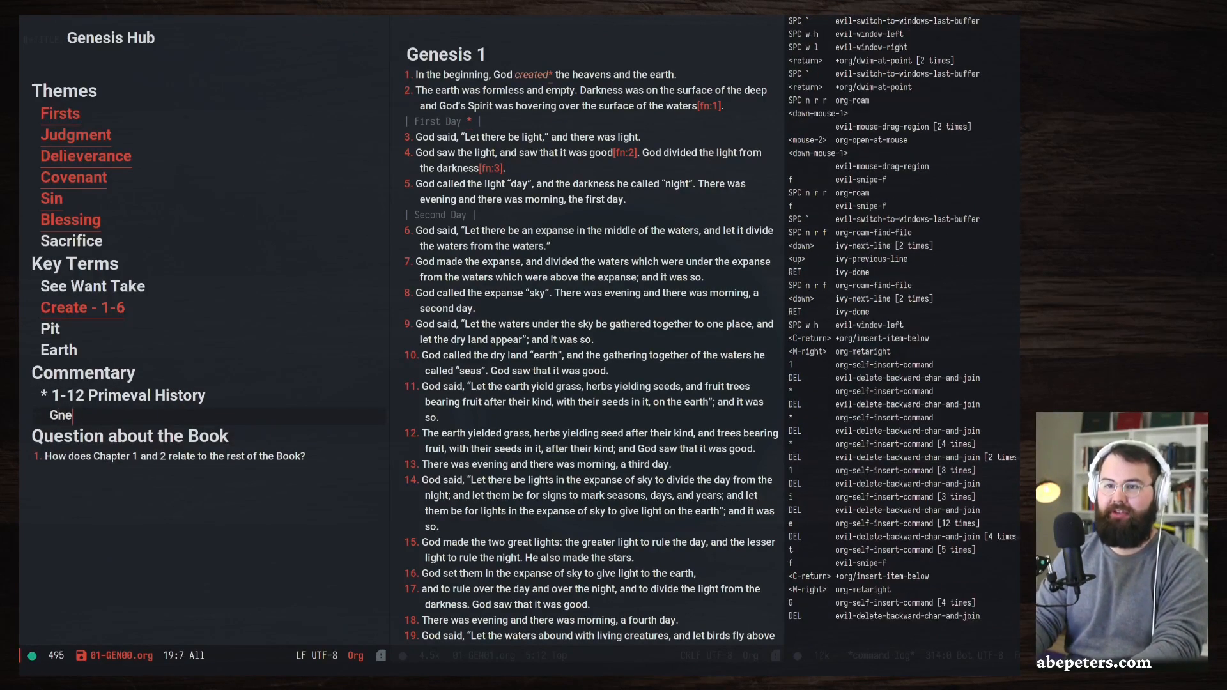
pyautogui.write('111')
pyautogui.press('BackSpace')
pyautogui.press('BackSpace')
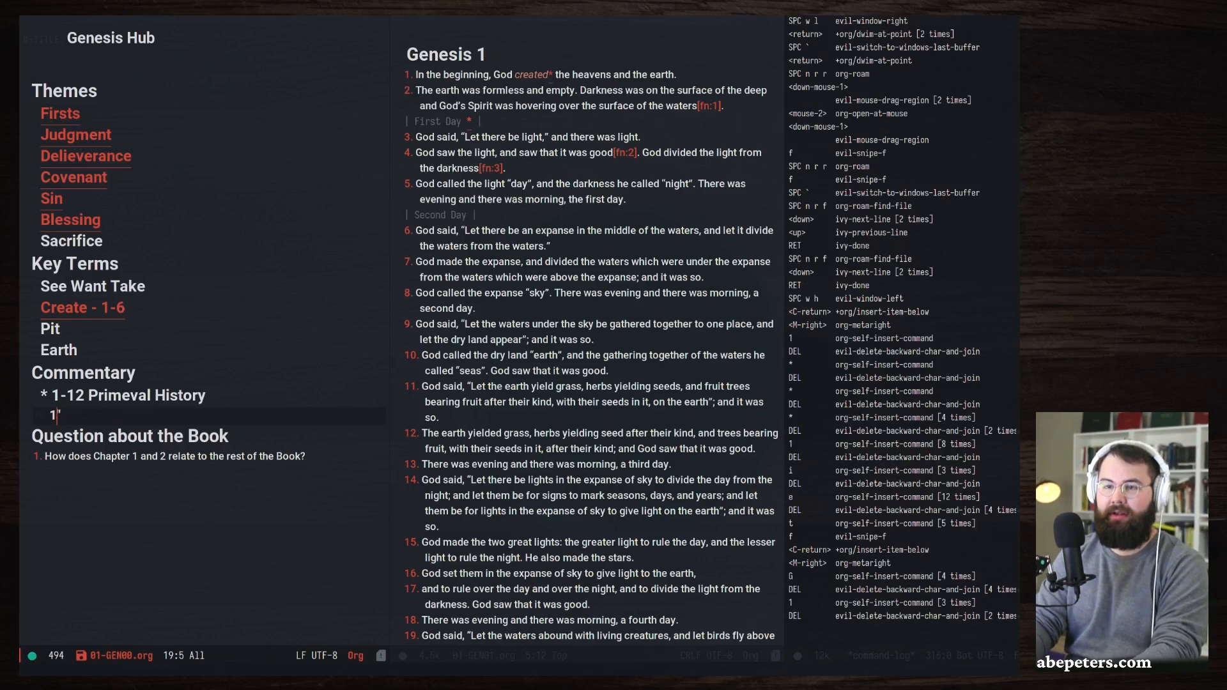
pyautogui.press('Right')
pyautogui.press('Home')
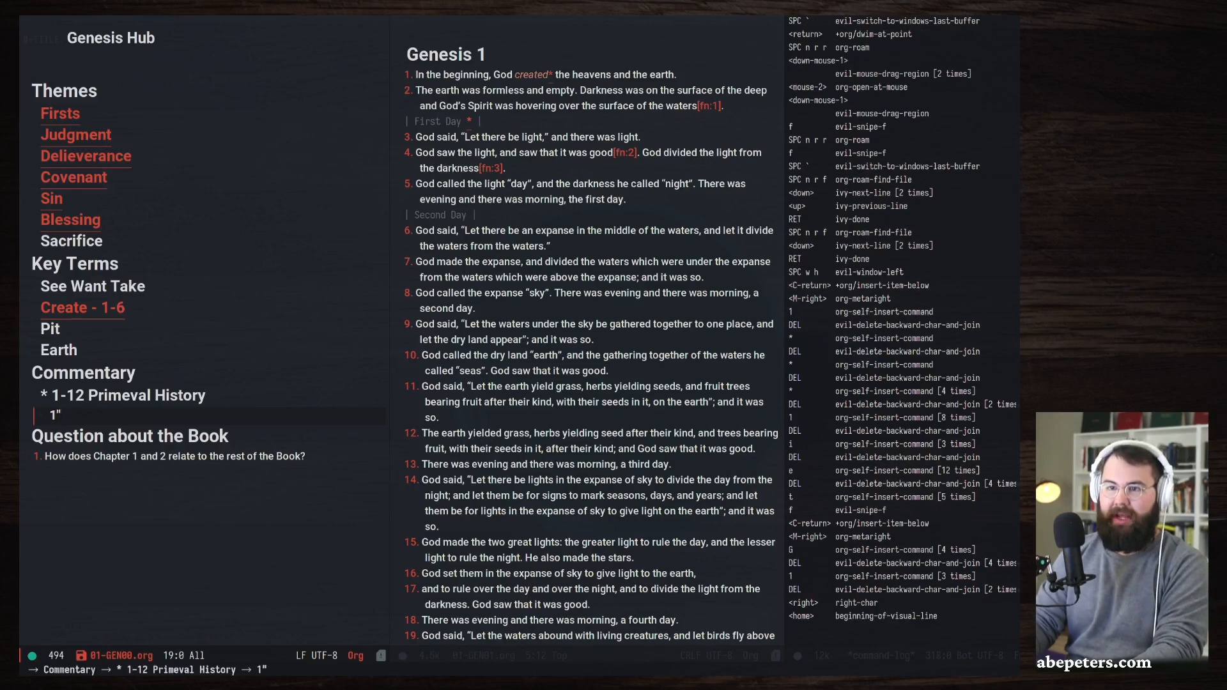
pyautogui.press('Right')
pyautogui.press('Right')
pyautogui.press('Right')
pyautogui.press('Right')
pyautogui.press('Right')
pyautogui.press('Right')
pyautogui.press('BackSpace')
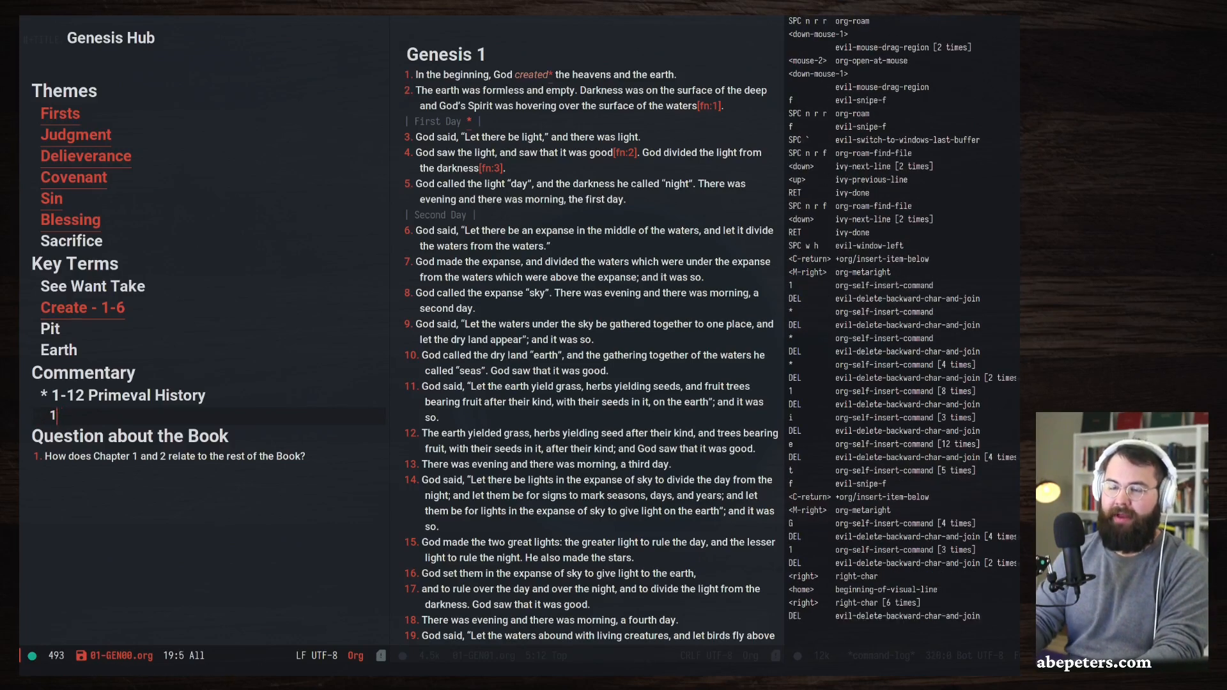
# Add a fourth-level heading titled "1:3-5 The First Day" beneath the "1" heading.
pyautogui.hotkey('ctrl', 'Return')
pyautogui.hotkey('alt', 'Right')
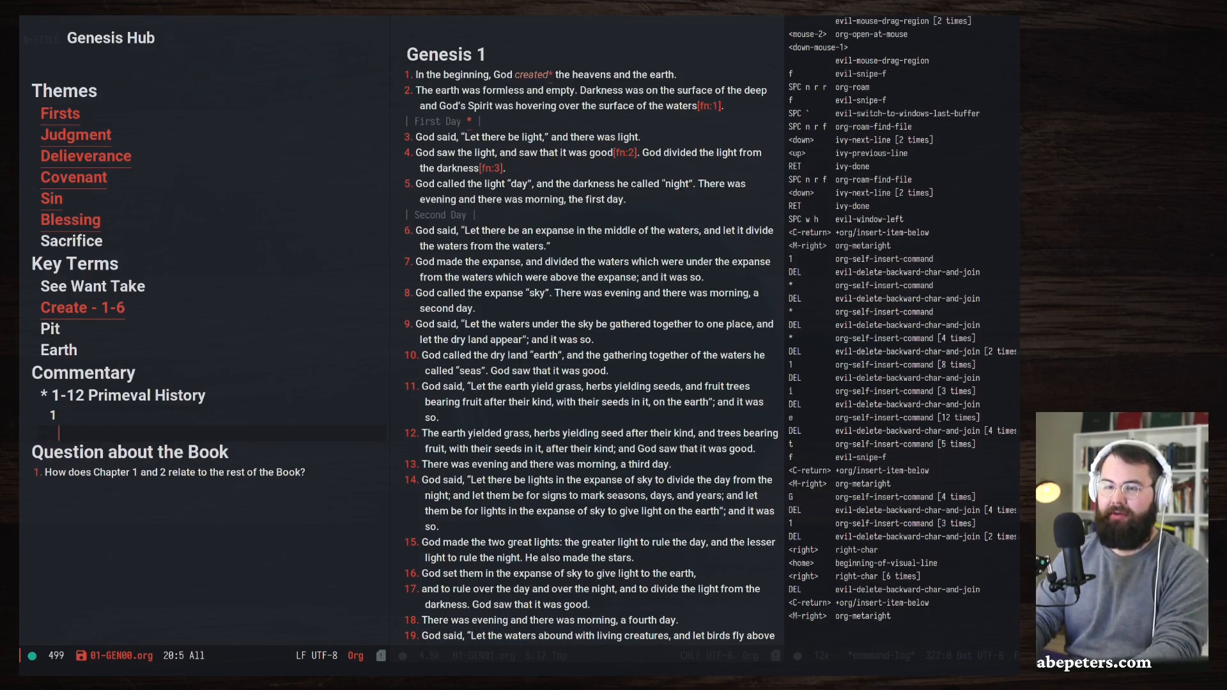
pyautogui.write('1:')
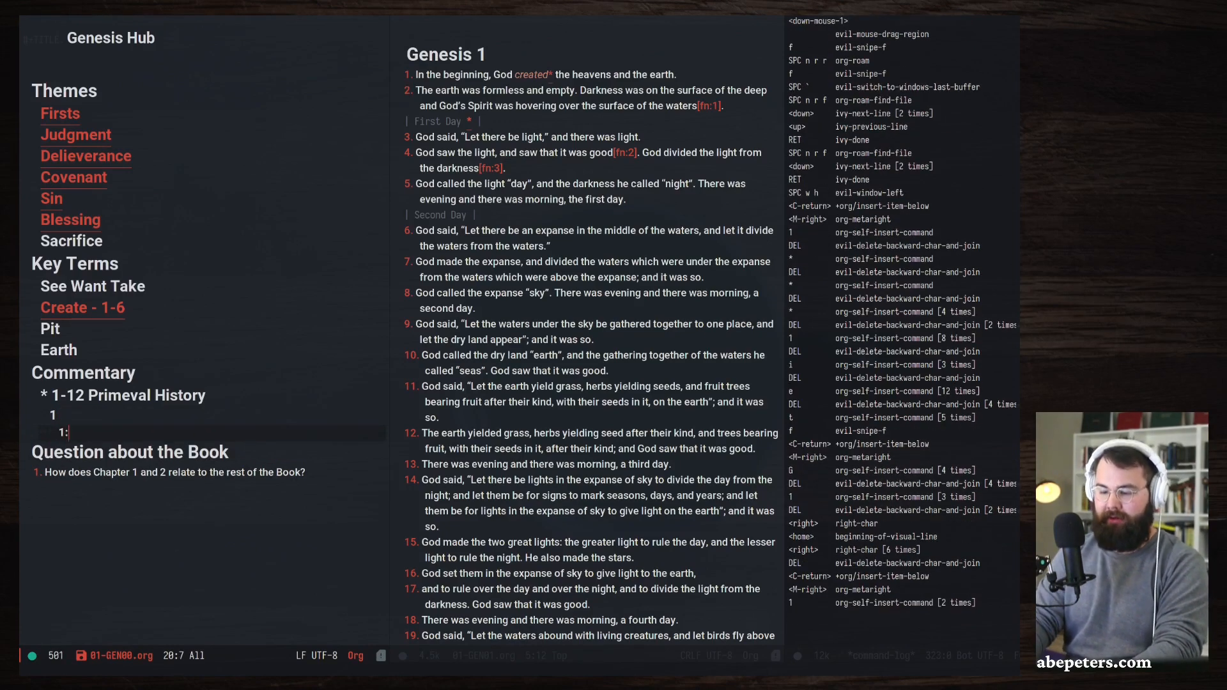
pyautogui.write('3-5 The F')
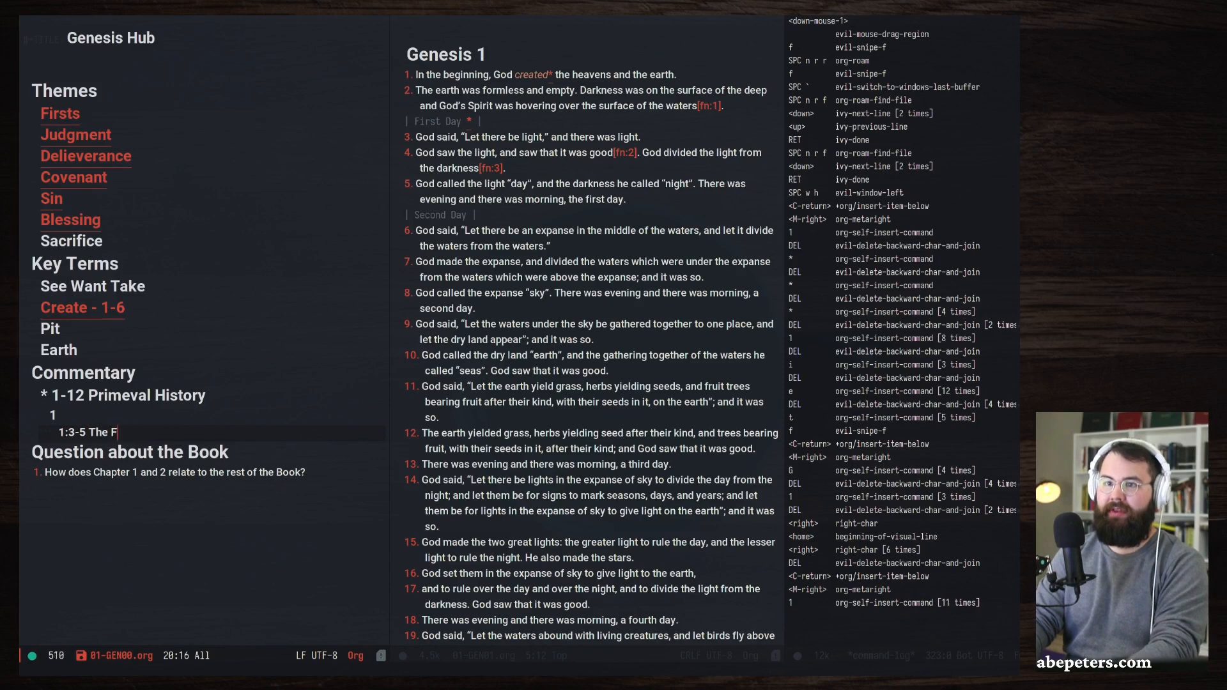
pyautogui.write('irst Dayt')
pyautogui.press('Escape')
pyautogui.press('f')
pyautogui.press('s')
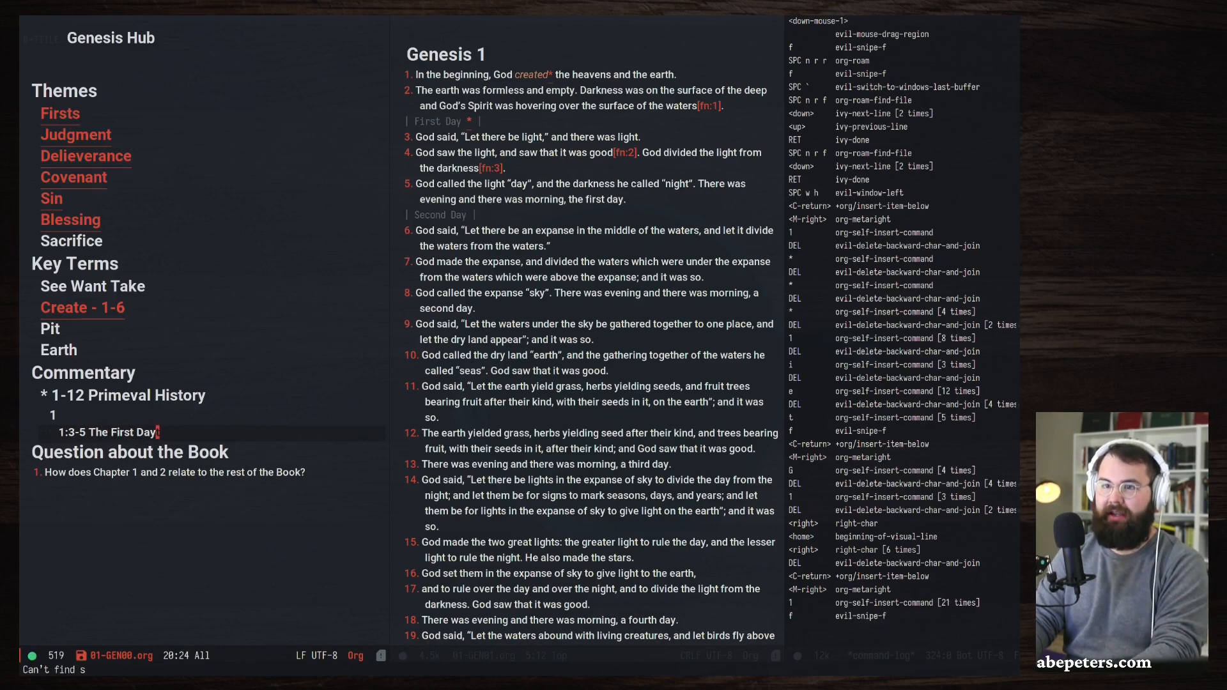
pyautogui.press('x')
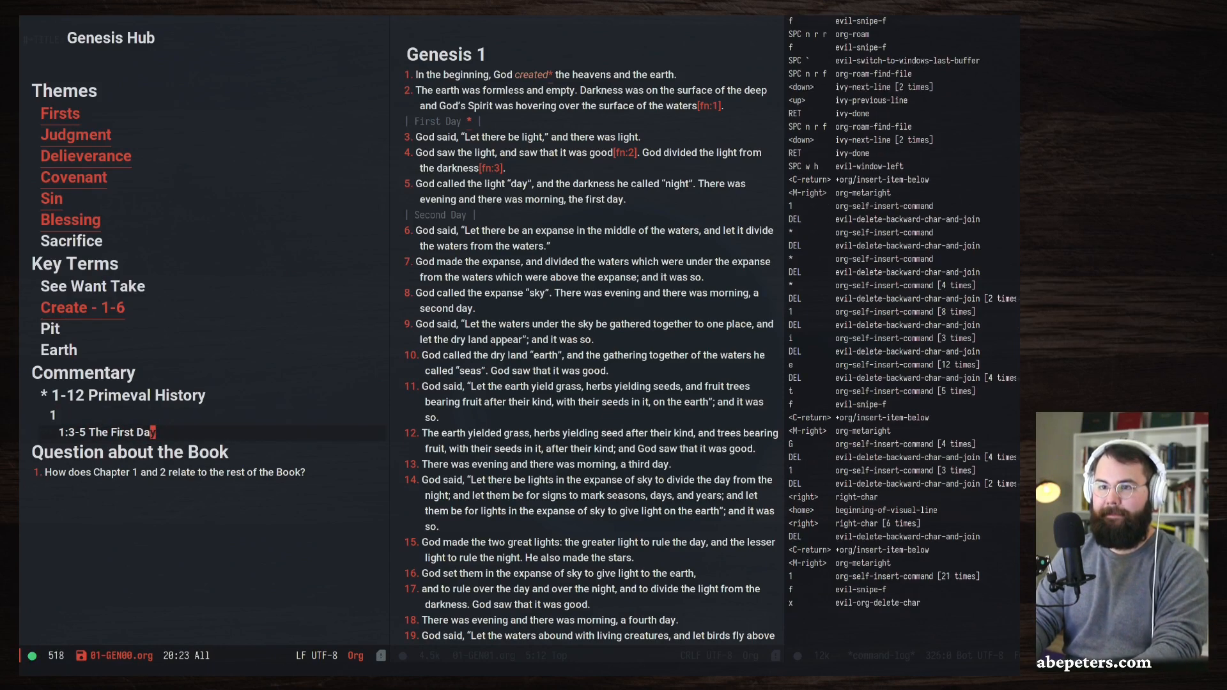
# Link the heading text "1:3-5 The First Day" in the Genesis Hub to the org-roam note "Genesis 1:3-5 The First Day".
pyautogui.press('v')
pyautogui.press('b')
pyautogui.press('b')
pyautogui.press('b')
pyautogui.press('b')
pyautogui.press('b')
pyautogui.press('b')
pyautogui.press('b')
pyautogui.press('b')
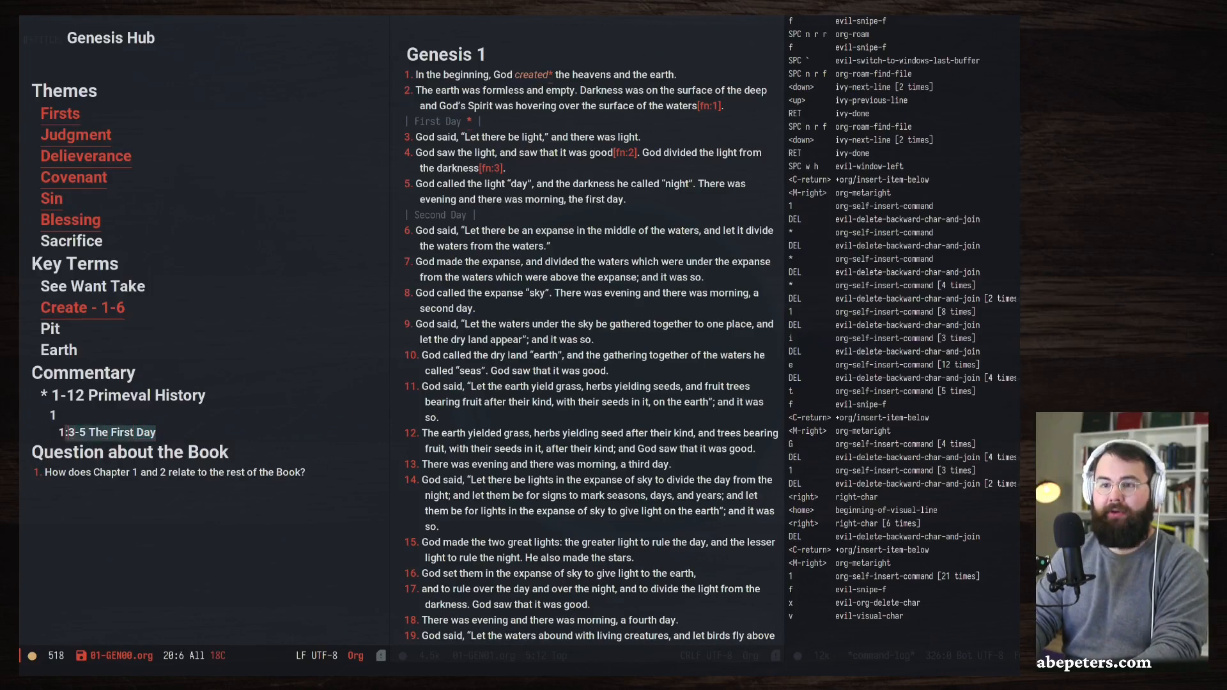
pyautogui.press('space')
pyautogui.press('n')
pyautogui.press('r')
pyautogui.press('i')
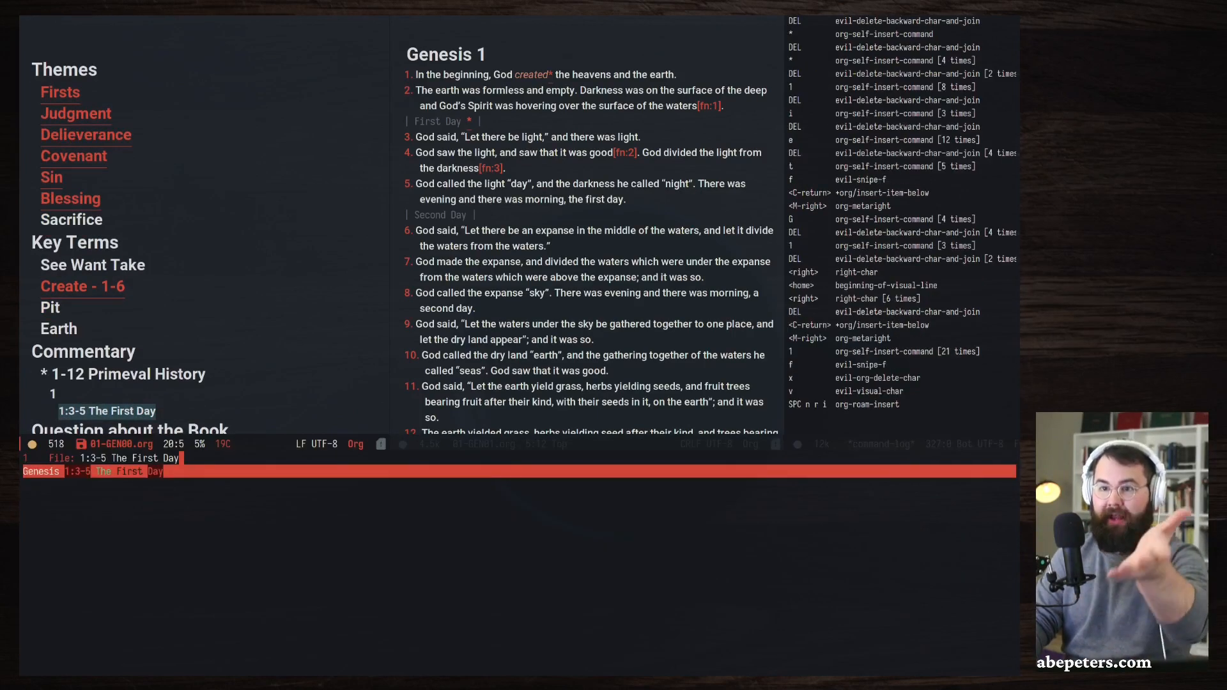
pyautogui.press('Return')
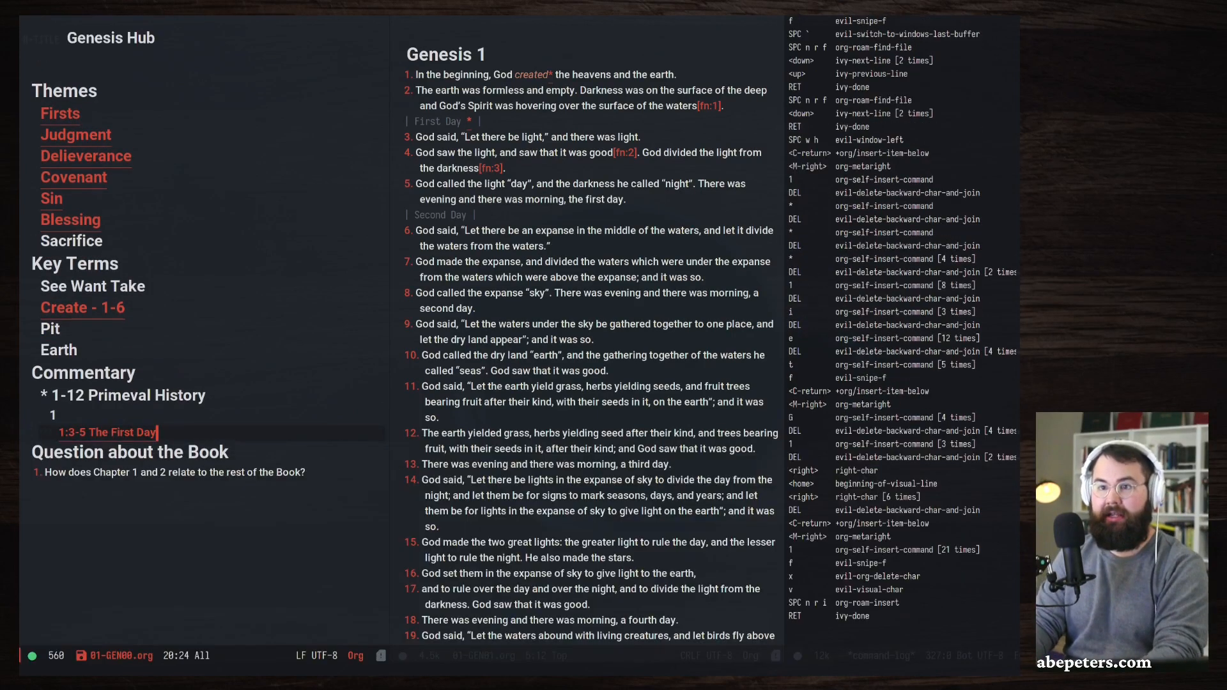
pyautogui.press('f')
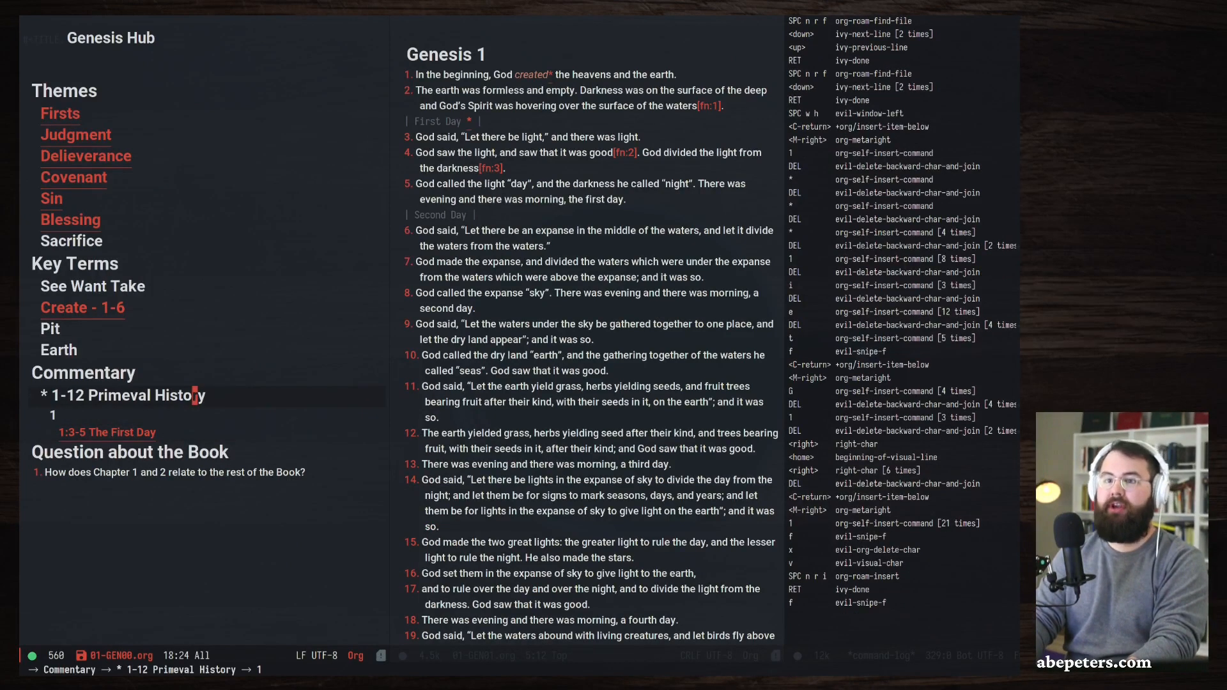
# Fold the "* 1-12 Primeval History" heading and open the First Day note from its asterisk link in Genesis 1.
pyautogui.press('Tab')
pyautogui.press('space')
pyautogui.press('w')
pyautogui.press('l')
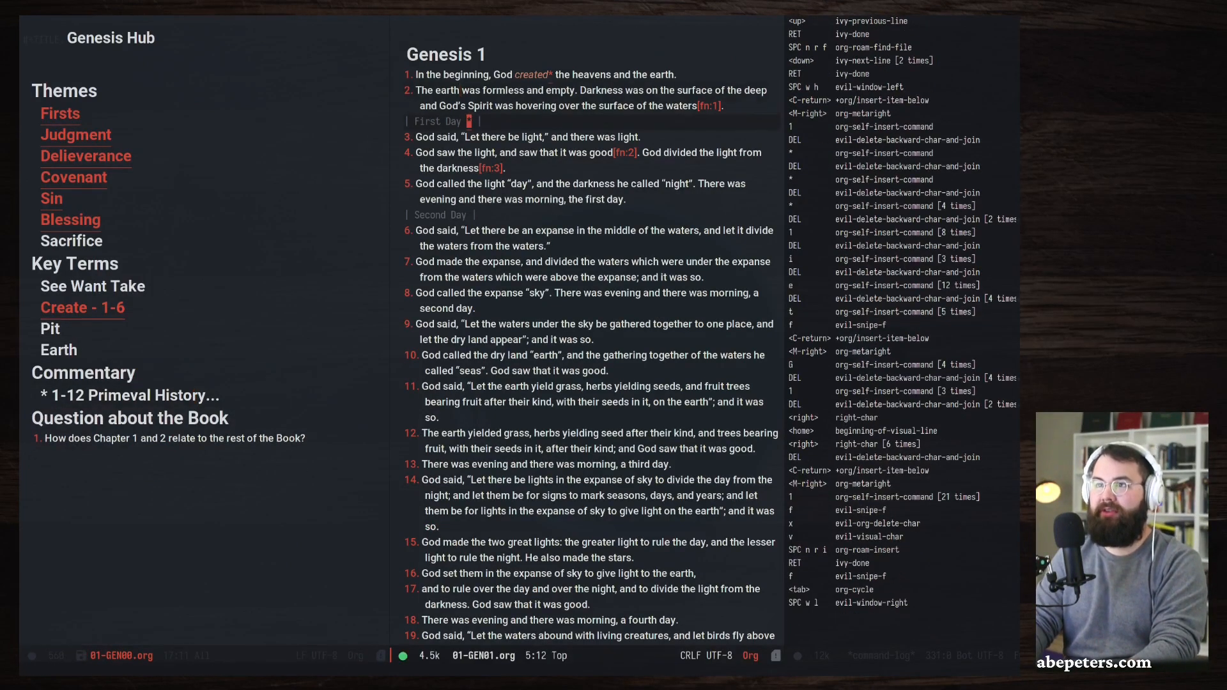
pyautogui.press('Return')
# Unfold "* 1-12 Primeval History" in the Genesis Hub and follow the "1:3-5 The First Day" link.
pyautogui.press('space')
pyautogui.press('w')
pyautogui.press('h')
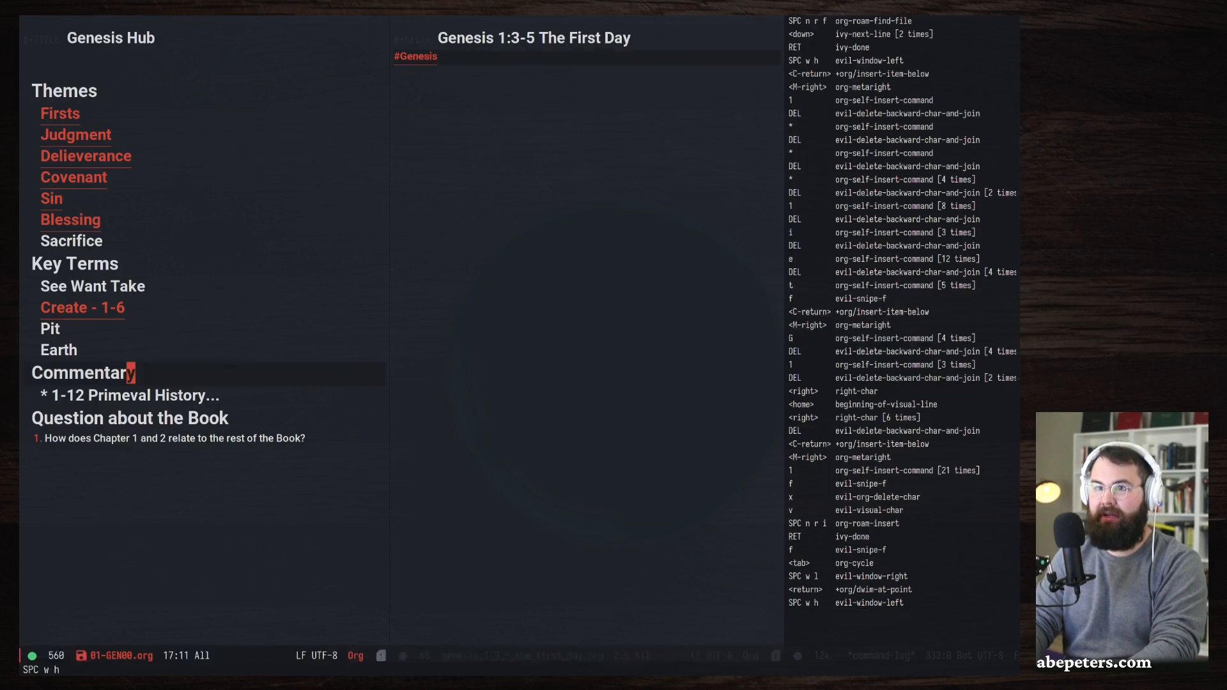
pyautogui.press('j')
pyautogui.press('j')
pyautogui.press('k')
pyautogui.press('Tab')
pyautogui.press('j')
pyautogui.press('j')
pyautogui.press('k')
pyautogui.press('Tab')
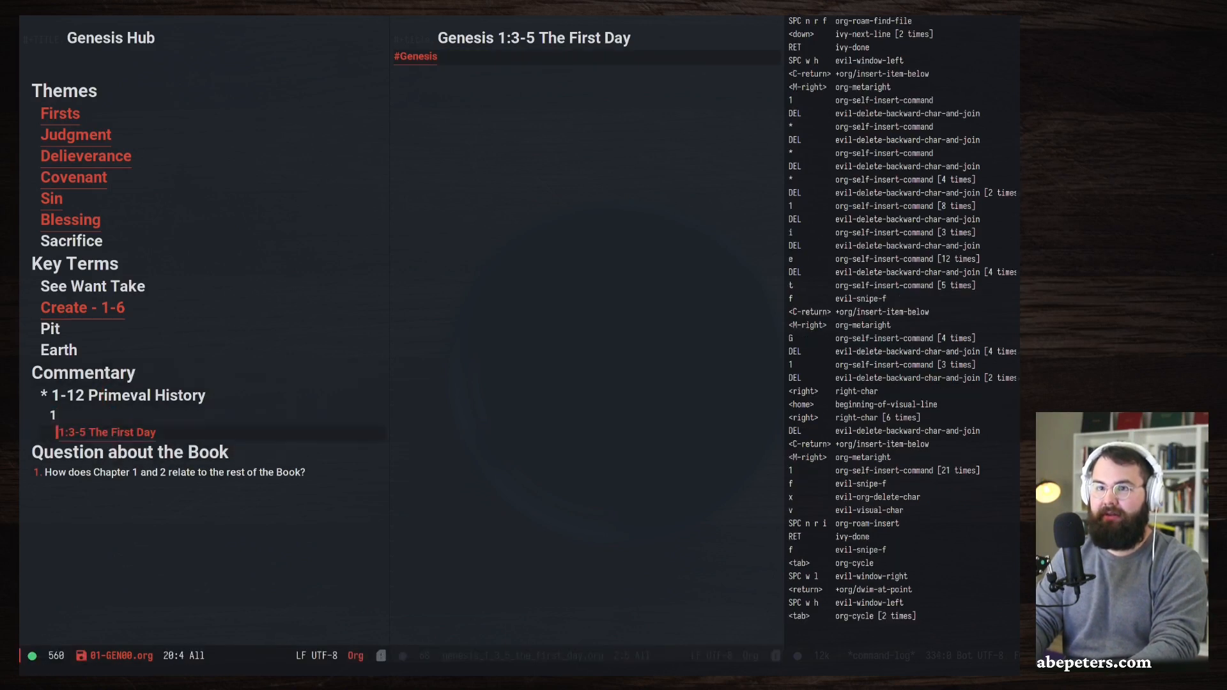
pyautogui.press('j')
pyautogui.press('Return')
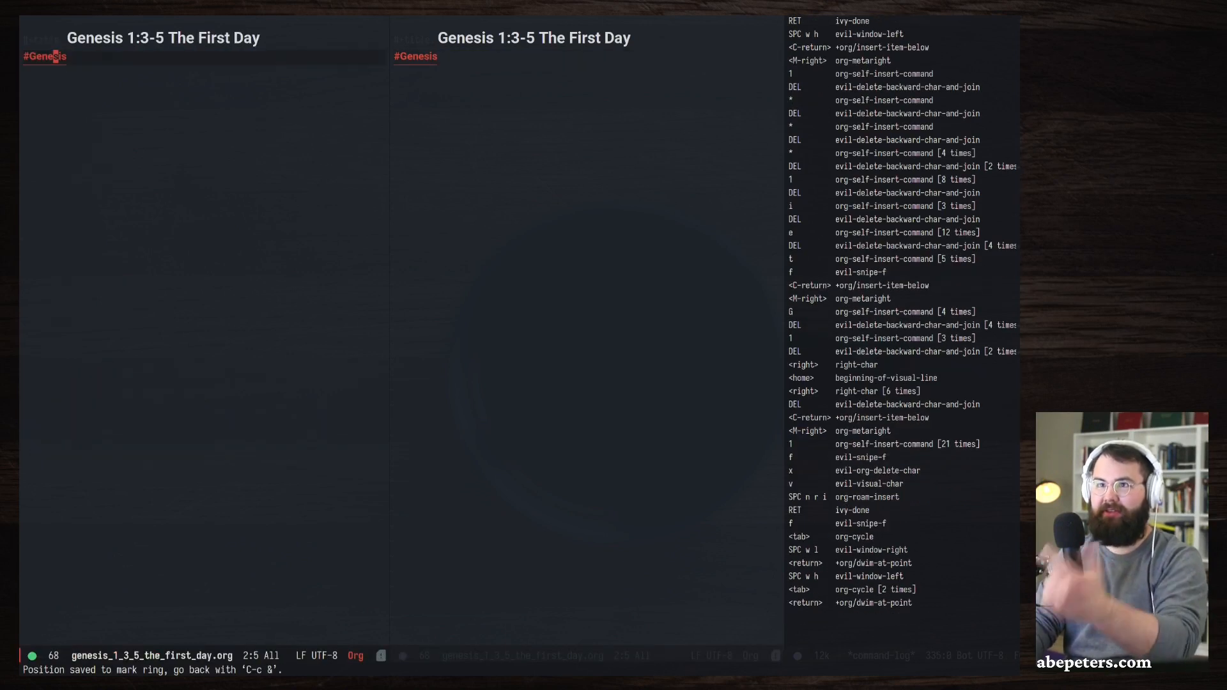
# Return the two windows showing the First Day note to the Genesis Hub and Genesis 1.
pyautogui.press('space')
pyautogui.press('`')
pyautogui.press('space')
pyautogui.press('w')
pyautogui.press('l')
pyautogui.press('space')
pyautogui.press('w')
pyautogui.press('j')
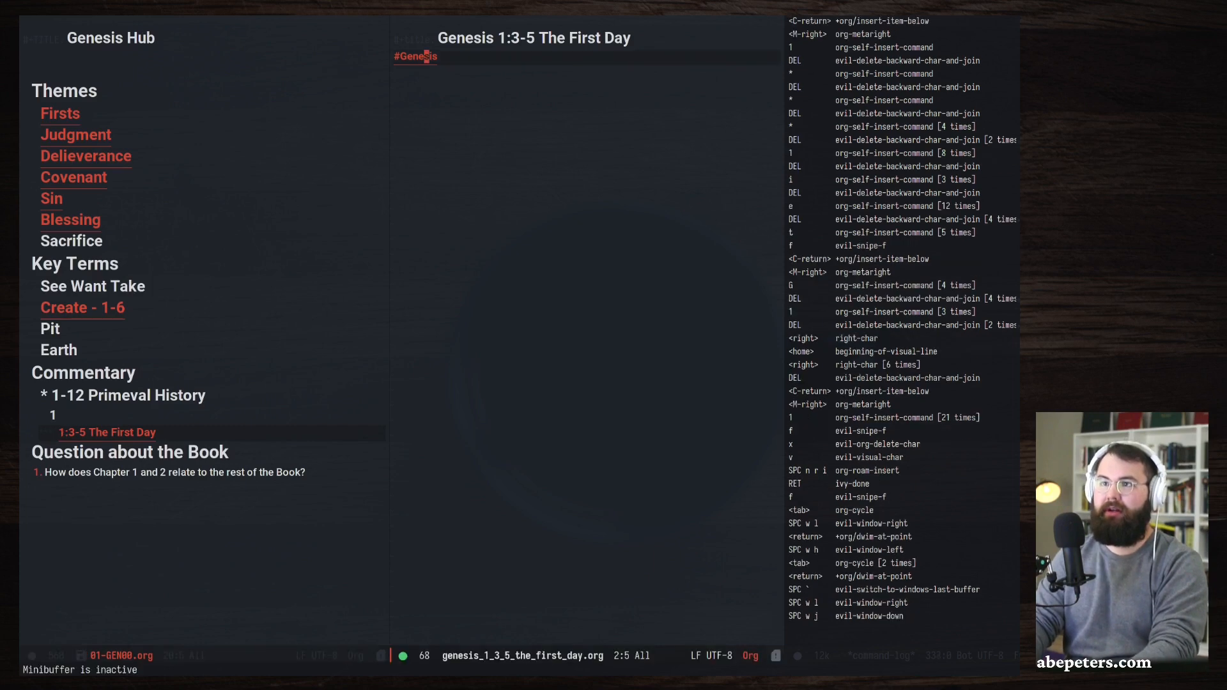
pyautogui.press('space')
pyautogui.press('`')
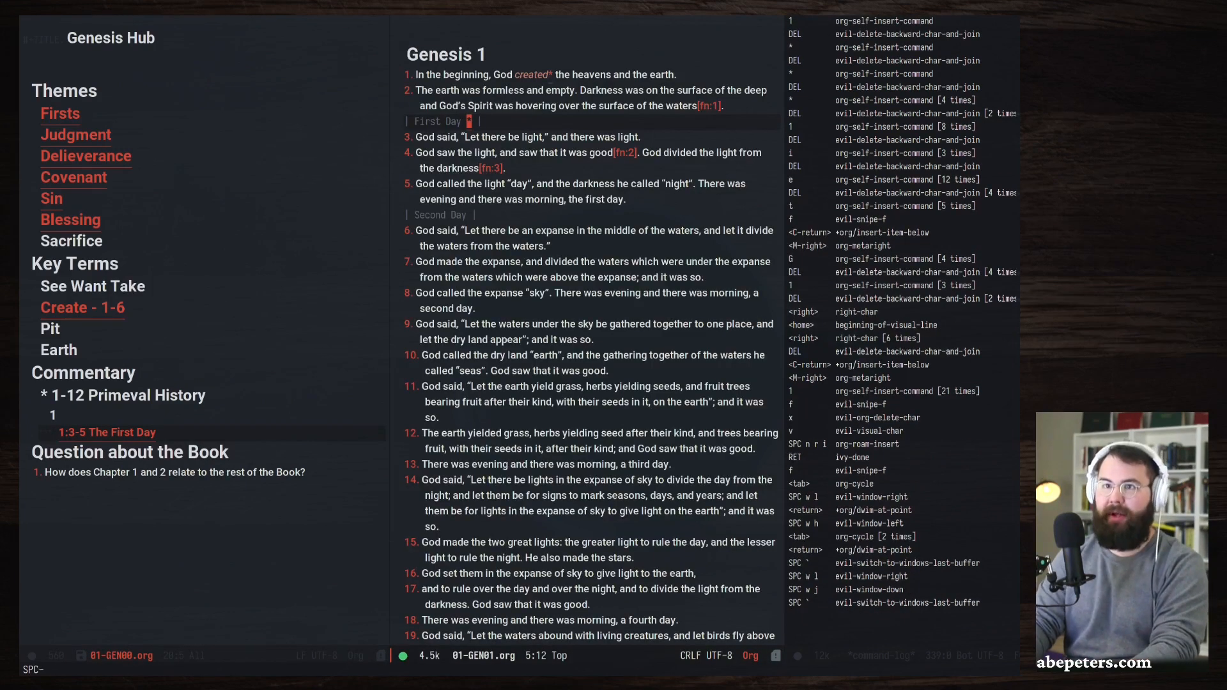
pyautogui.press('h')
pyautogui.press('Escape')
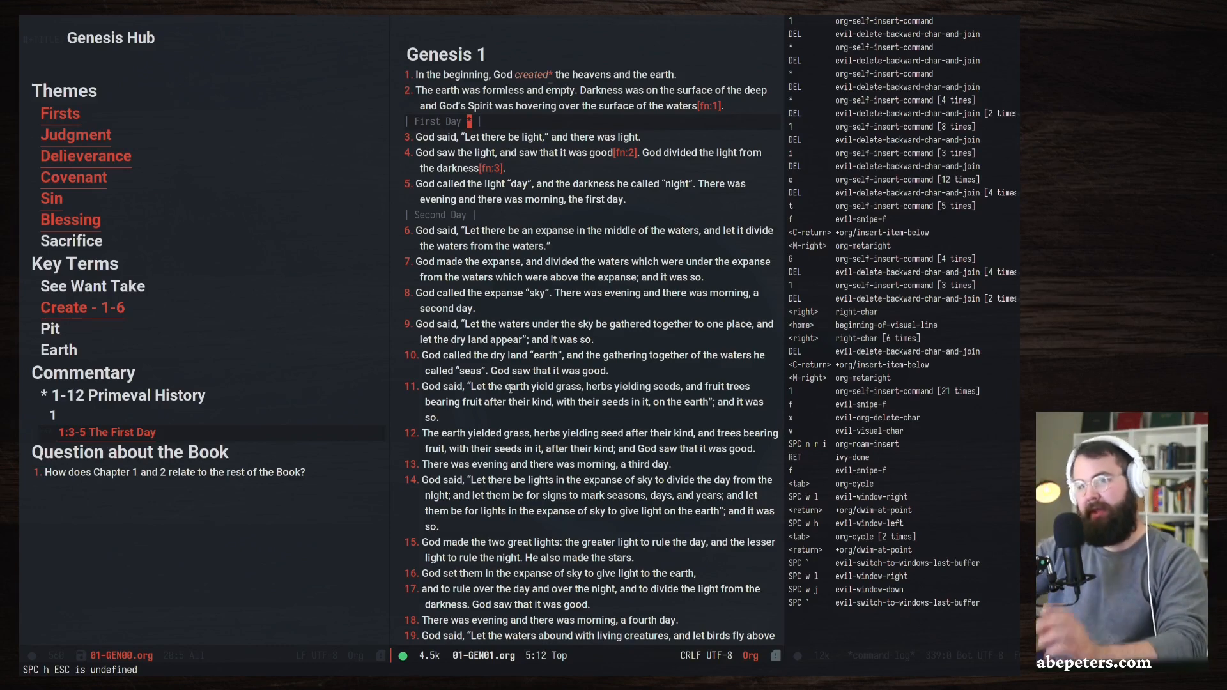
pyautogui.click(98, 373)
pyautogui.click(112, 450)
pyautogui.click(106, 392)
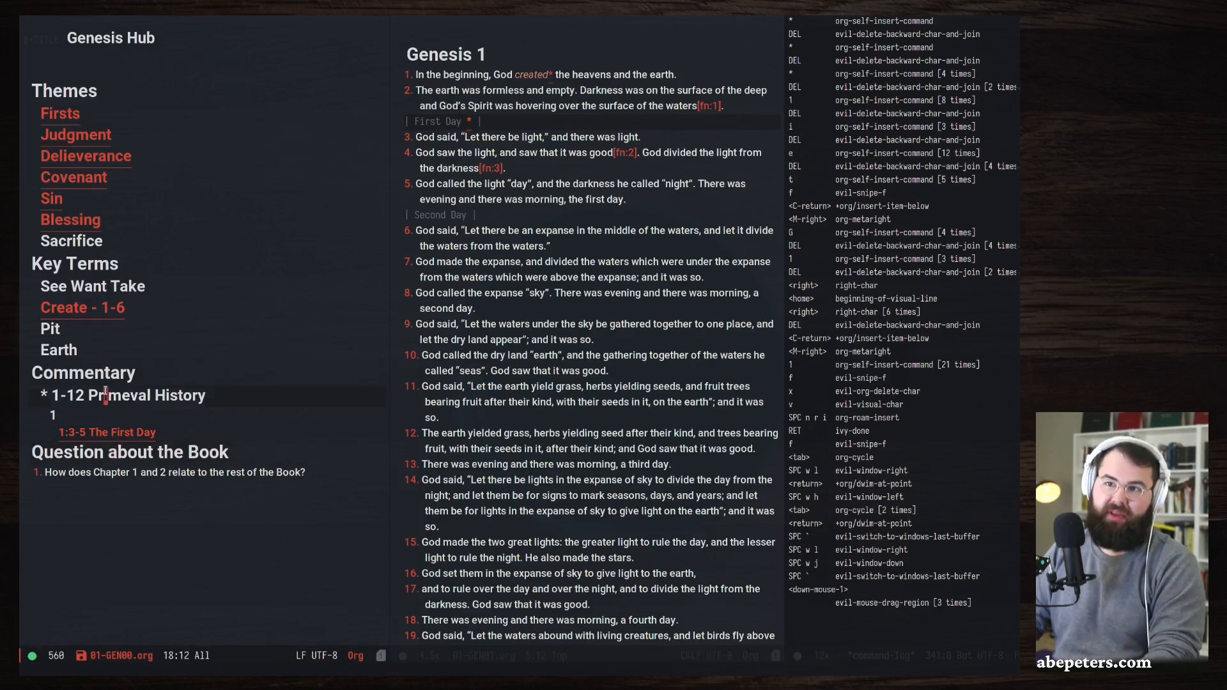
pyautogui.click(107, 373)
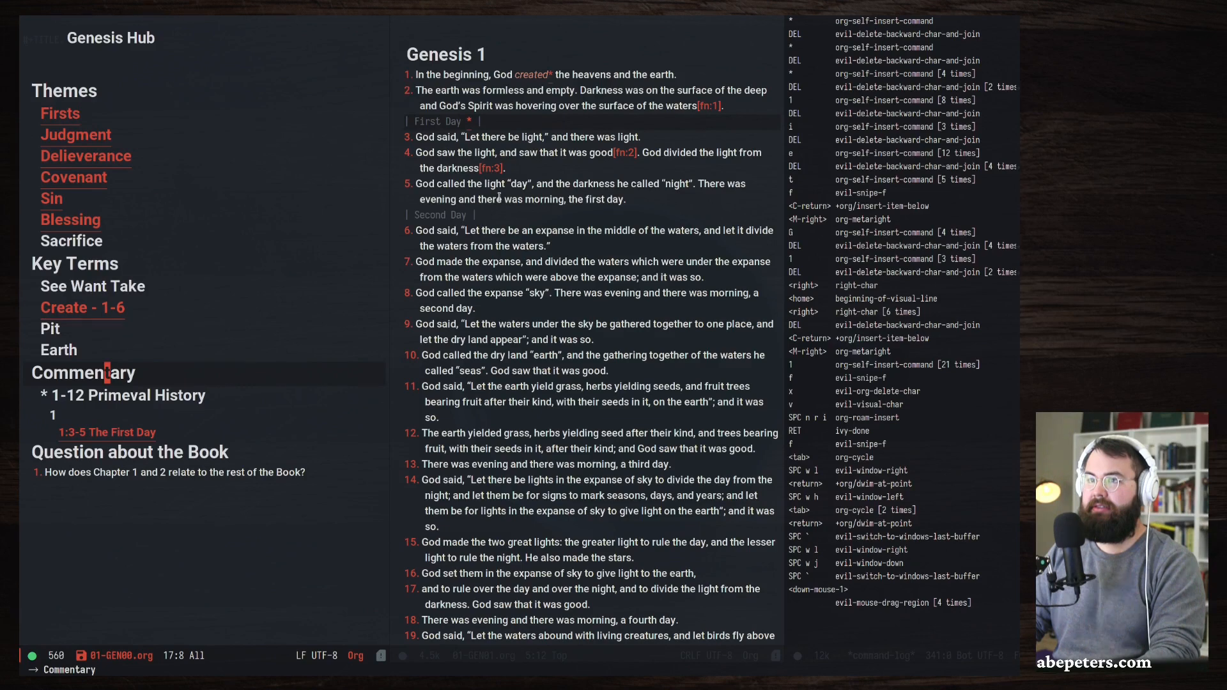
# Insert an asterisk directly after "divided" in verse 4 of Genesis 1.
pyautogui.click(699, 152)
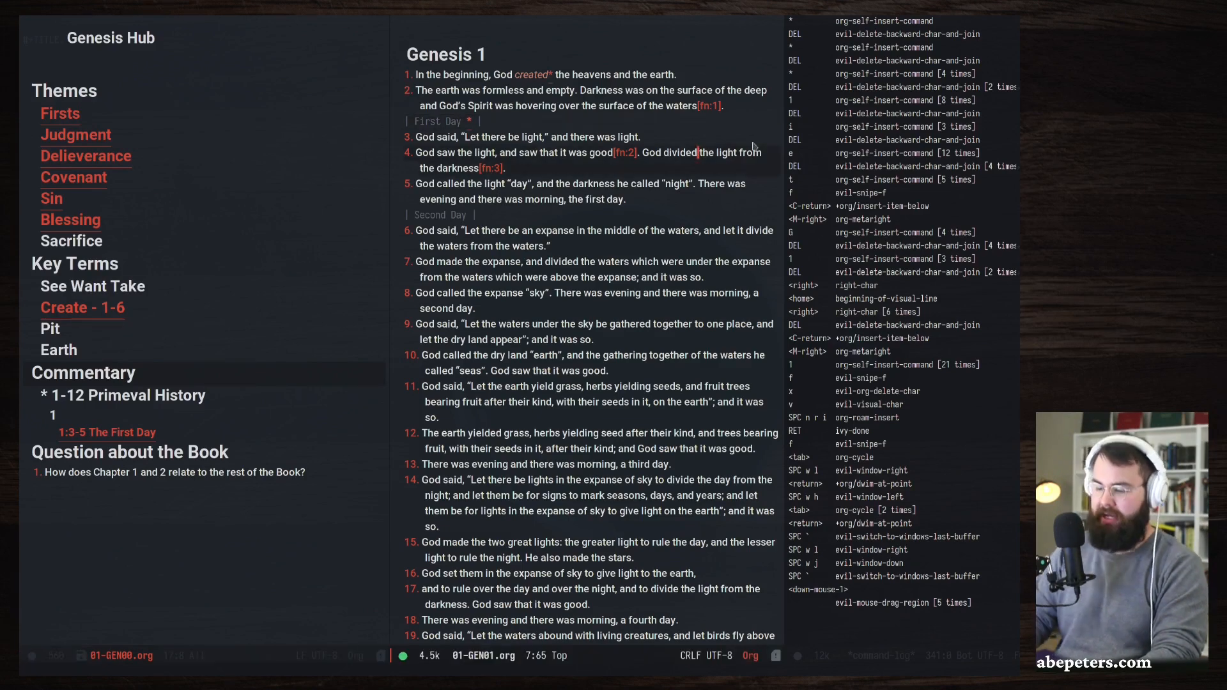
pyautogui.write('ided*')
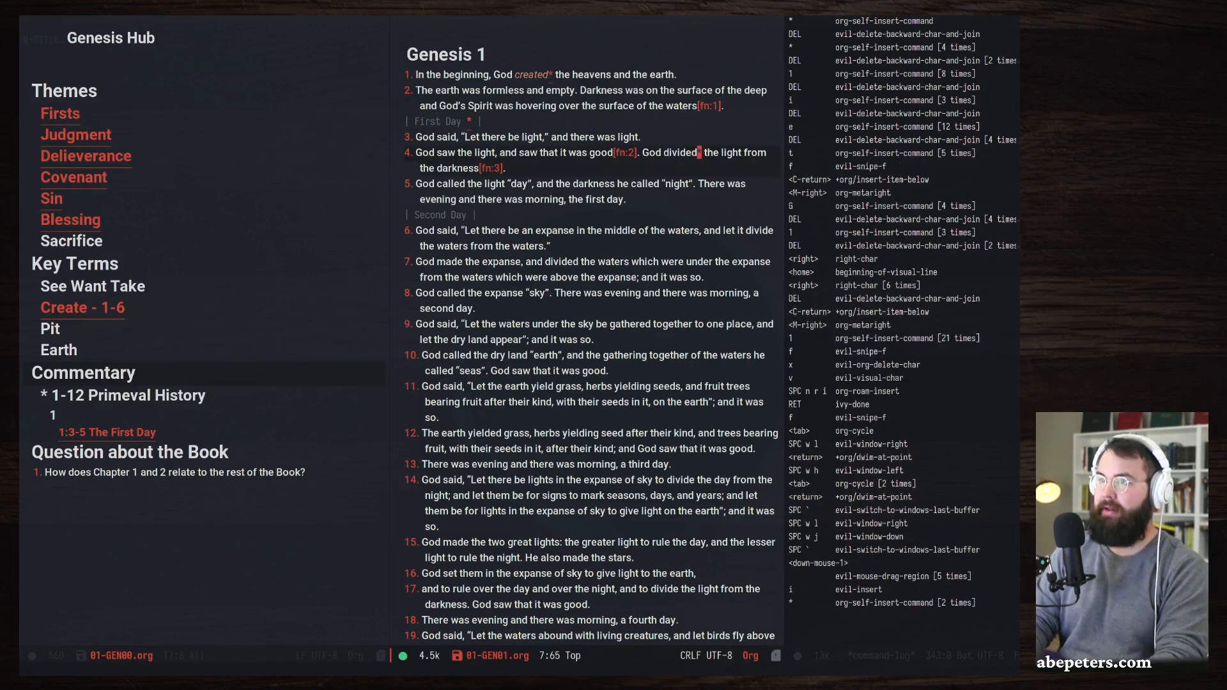
pyautogui.press('Escape')
pyautogui.press('f')
pyautogui.press('[')
pyautogui.press('k')
pyautogui.press('h')
pyautogui.press('h')
pyautogui.press('h')
pyautogui.press('h')
pyautogui.press('h')
pyautogui.press('h')
pyautogui.press('h')
pyautogui.press('h')
pyautogui.press('h')
pyautogui.press('h')
pyautogui.press('h')
pyautogui.press('h')
pyautogui.press('h')
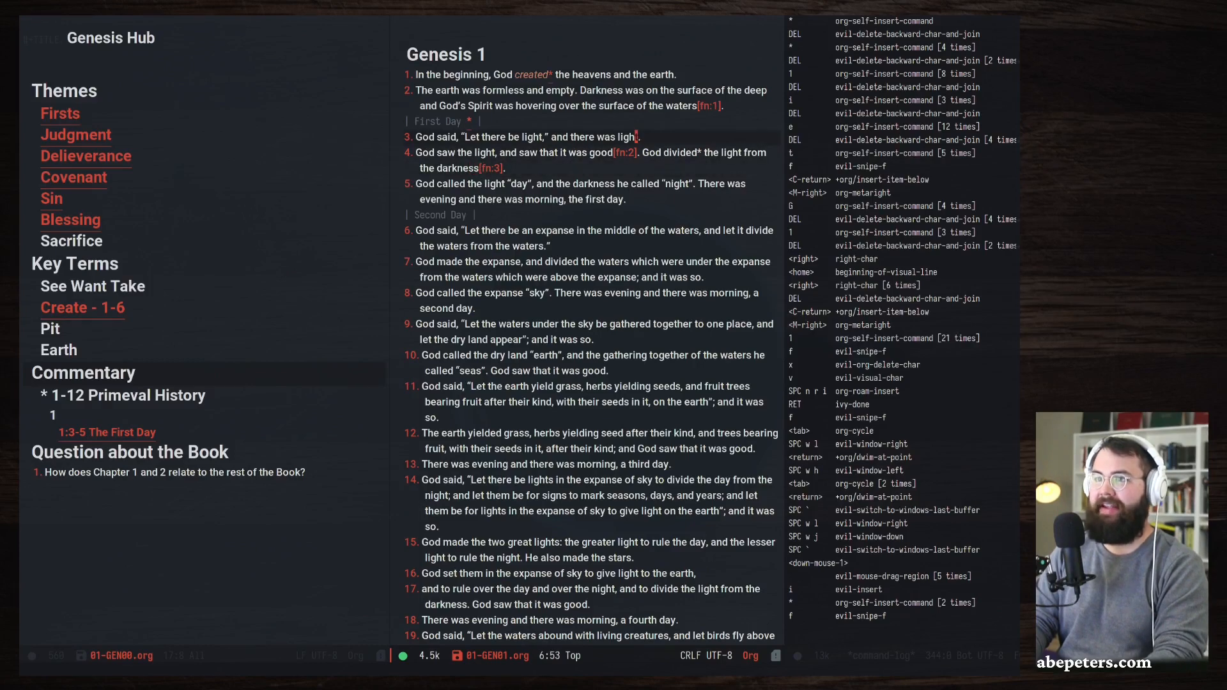
pyautogui.press('l')
pyautogui.press('j')
pyautogui.press('l')
pyautogui.press('l')
pyautogui.press('l')
pyautogui.press('l')
pyautogui.press('l')
pyautogui.press('l')
pyautogui.press('l')
pyautogui.press('l')
pyautogui.press('l')
pyautogui.press('l')
pyautogui.press('l')
pyautogui.press('l')
pyautogui.press('l')
pyautogui.press('l')
pyautogui.press('l')
pyautogui.press('l')
pyautogui.press('l')
pyautogui.press('l')
pyautogui.press('l')
pyautogui.press('l')
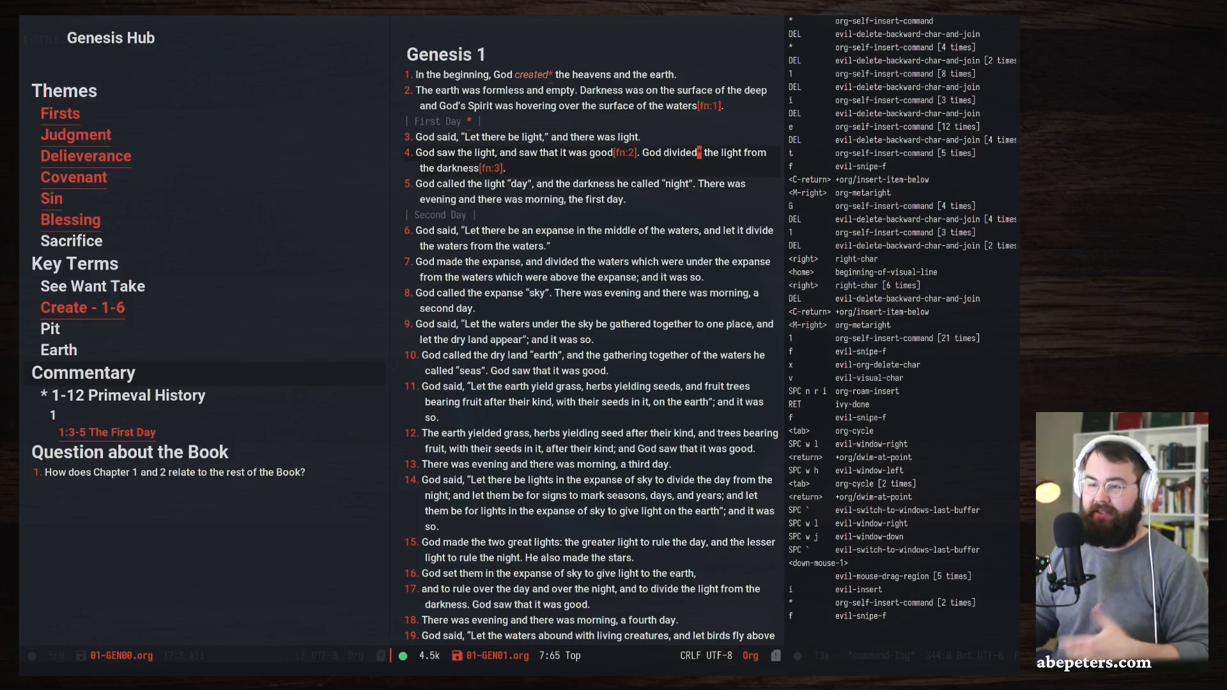
pyautogui.scroll(-7, 590, 500)
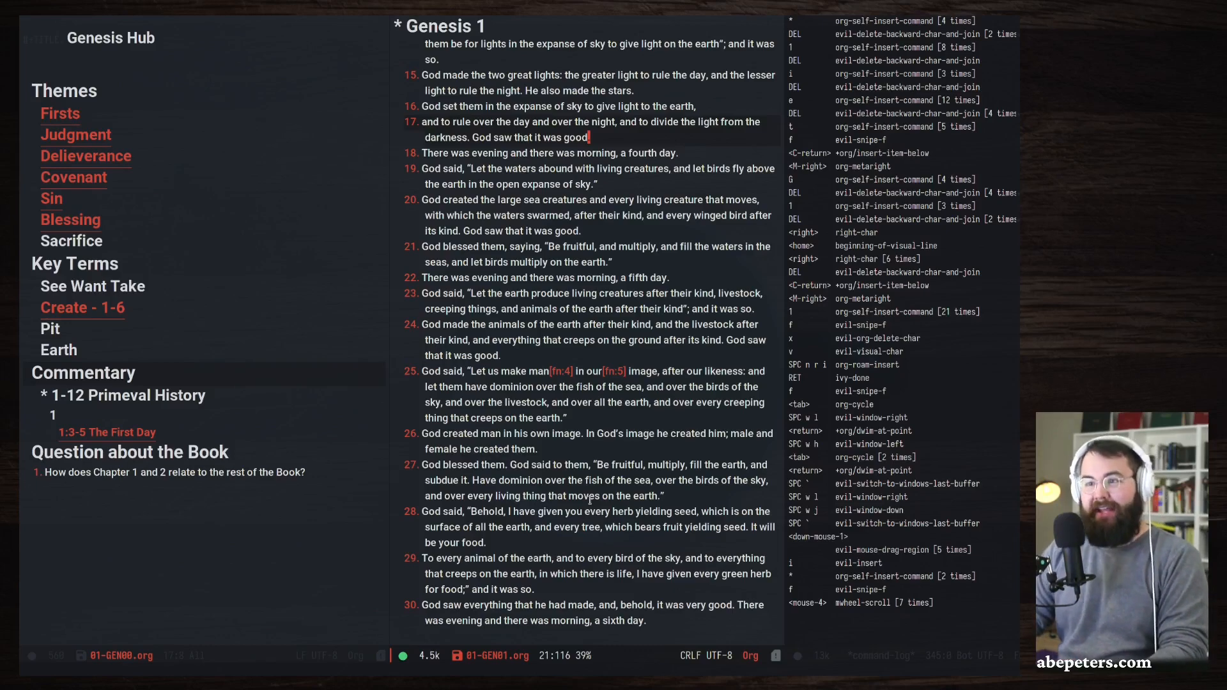
pyautogui.click(621, 571)
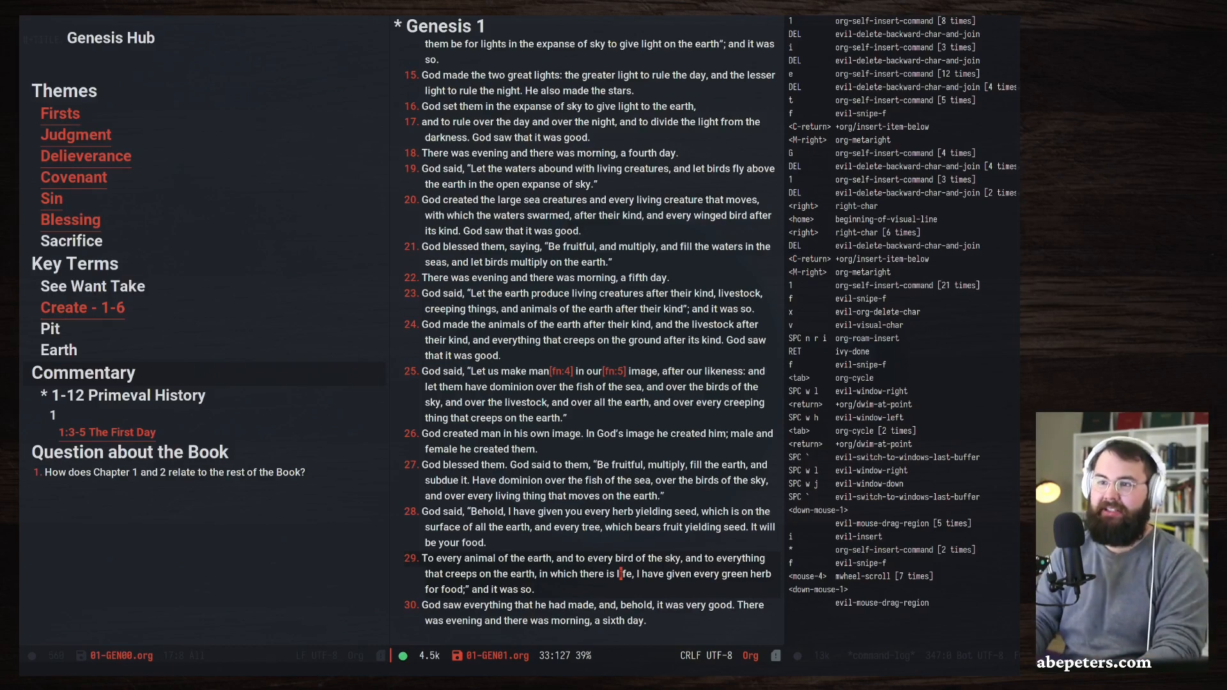
pyautogui.click(741, 485)
pyautogui.scroll(14, 551, 441)
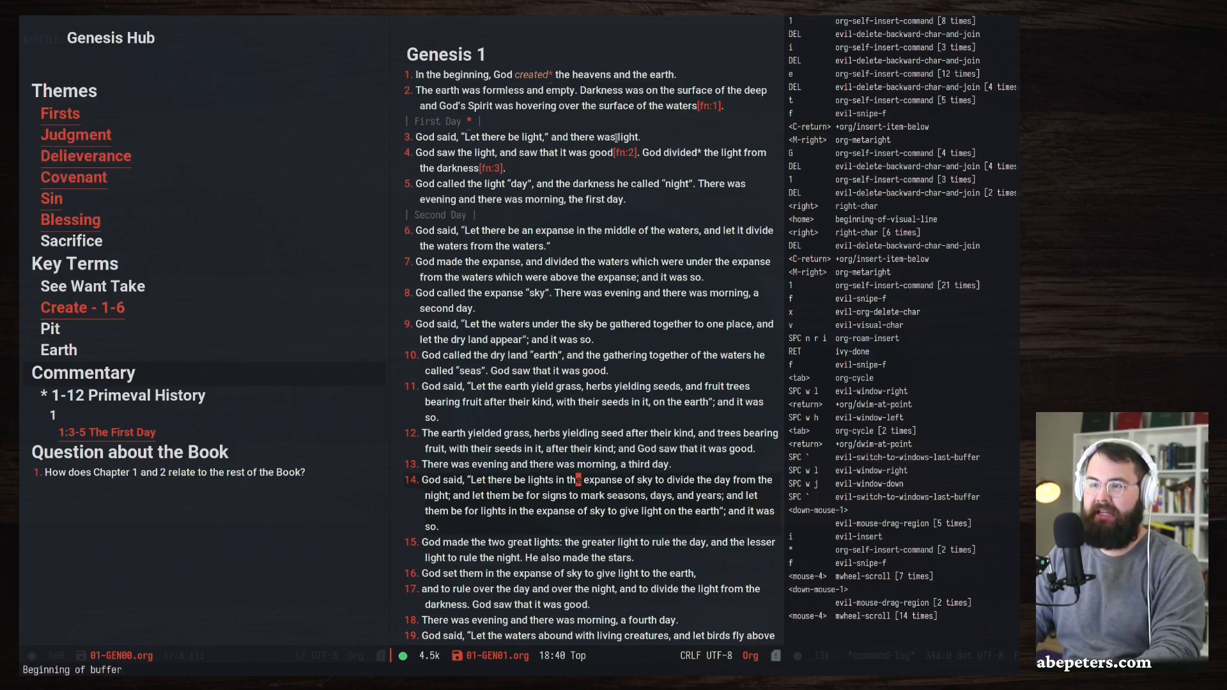
pyautogui.press('space')
pyautogui.press('n')
pyautogui.press('n')
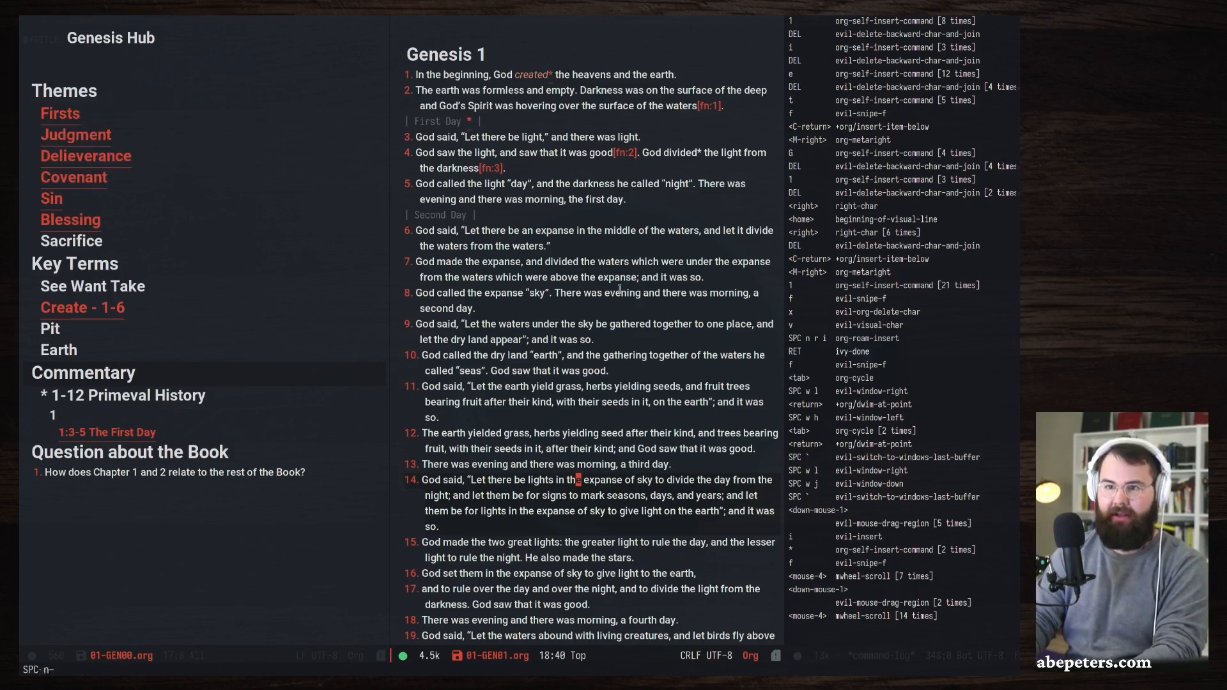
pyautogui.press('Escape')
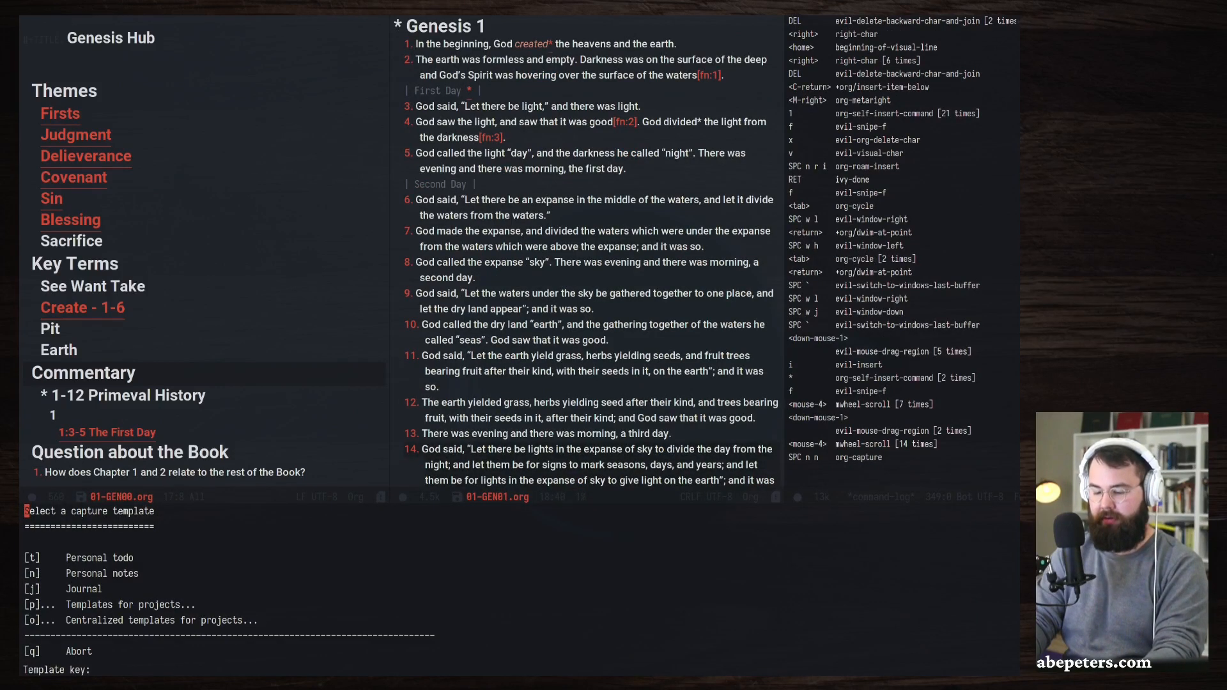
pyautogui.press('d')
pyautogui.press('Escape')
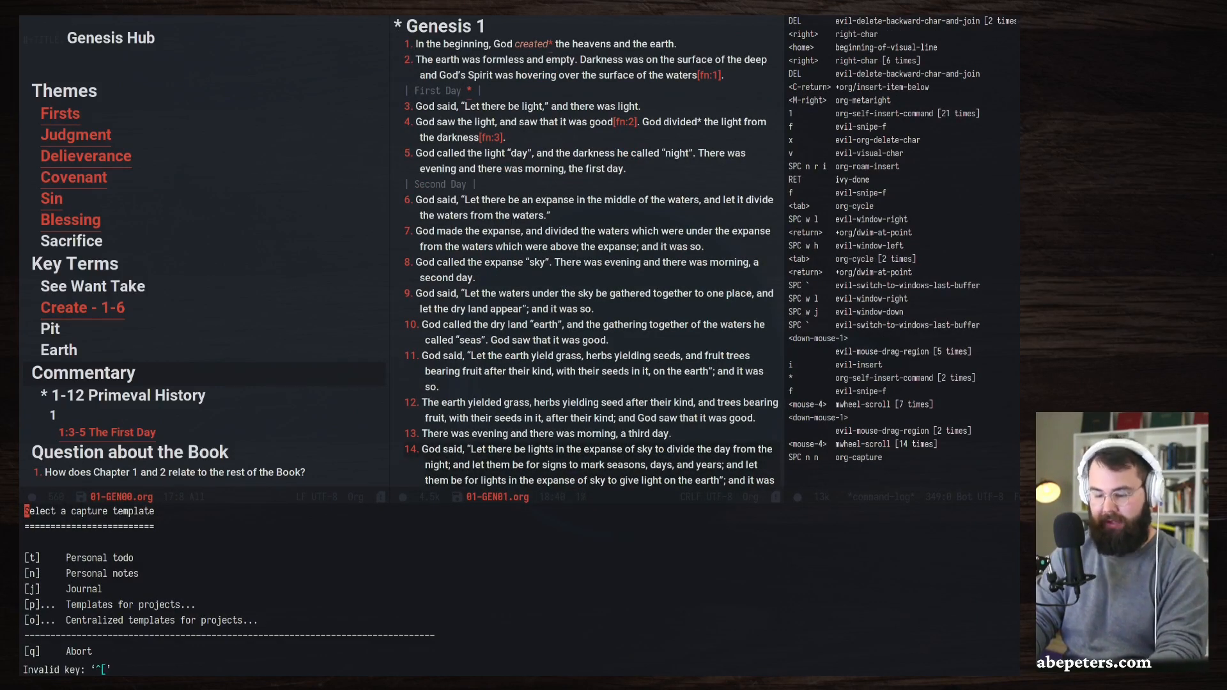
pyautogui.press('q')
pyautogui.press('space')
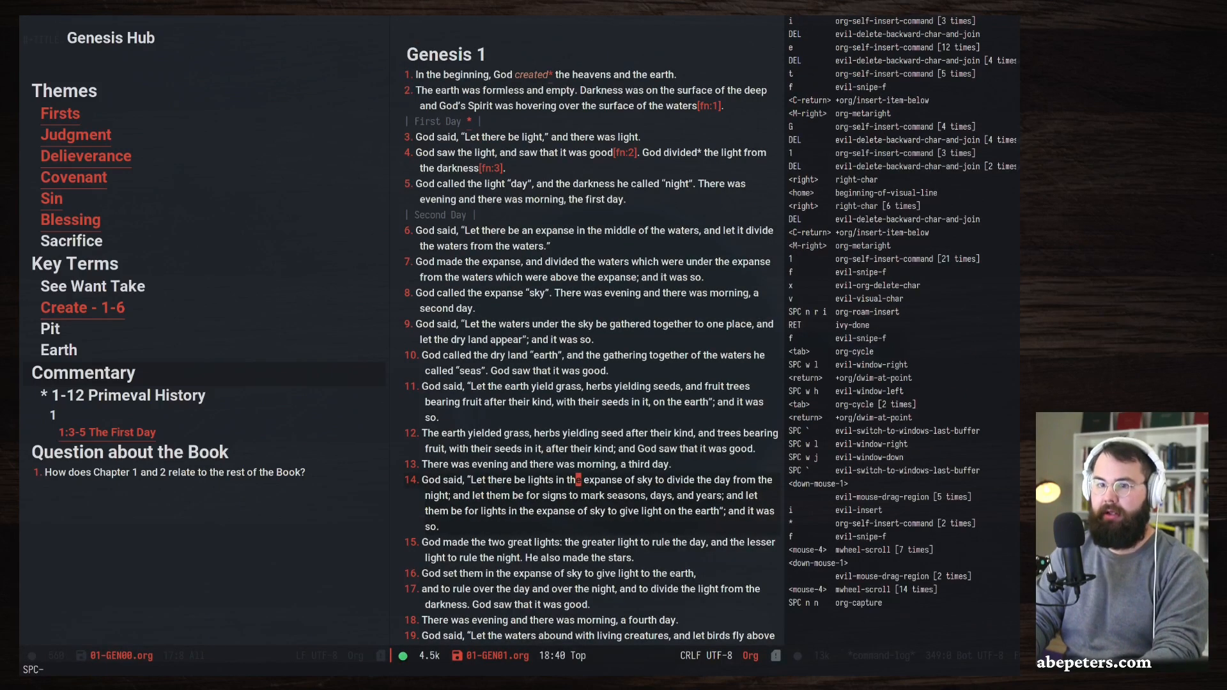
pyautogui.press('Escape')
pyautogui.press('j')
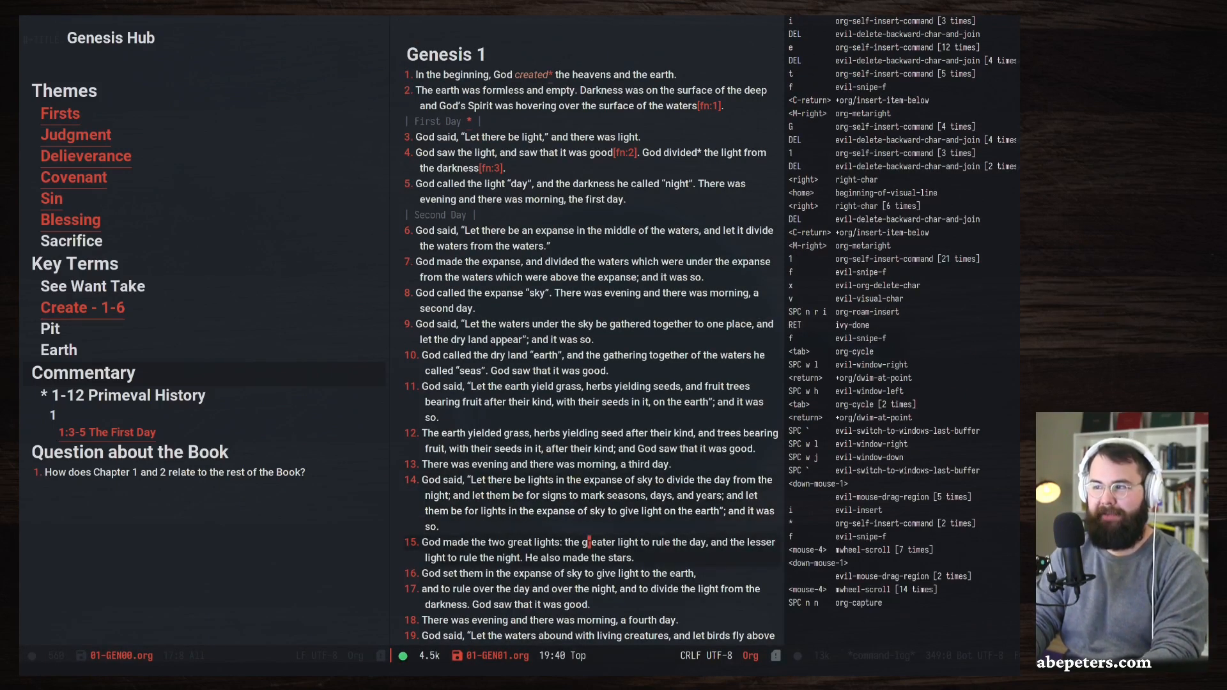
# Show the org-roam backlinks for the Genesis 1 note.
pyautogui.press('space')
pyautogui.press('n')
pyautogui.press('r')
pyautogui.press('r')
pyautogui.press('f')
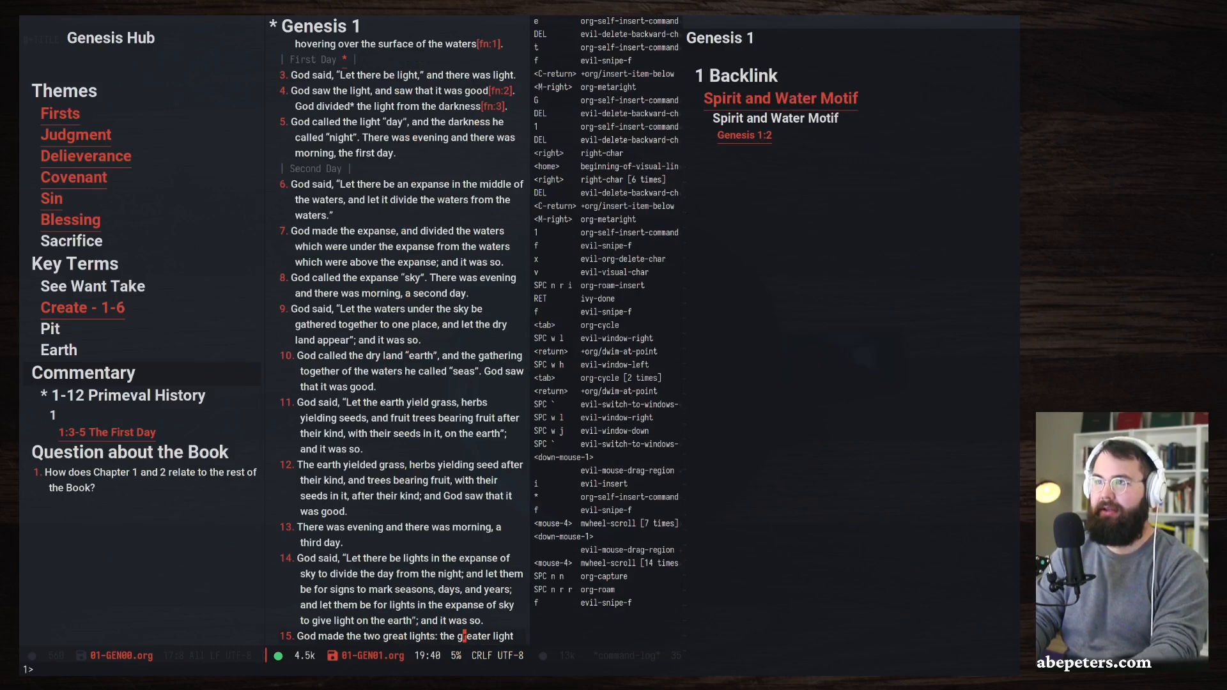
# Find and open the Mark 3 note in place of Genesis 1.
pyautogui.press('space')
pyautogui.press('n')
pyautogui.press('r')
pyautogui.press('r')
pyautogui.press('Escape')
pyautogui.press('space')
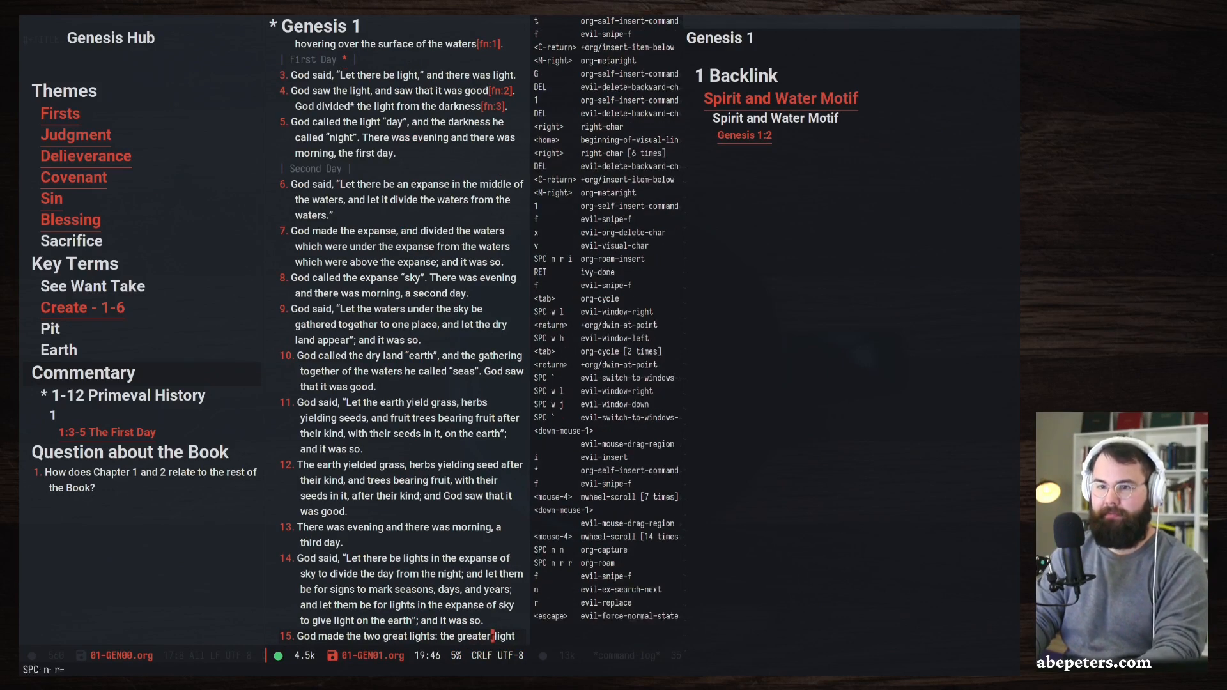
pyautogui.write('nrfMark 2')
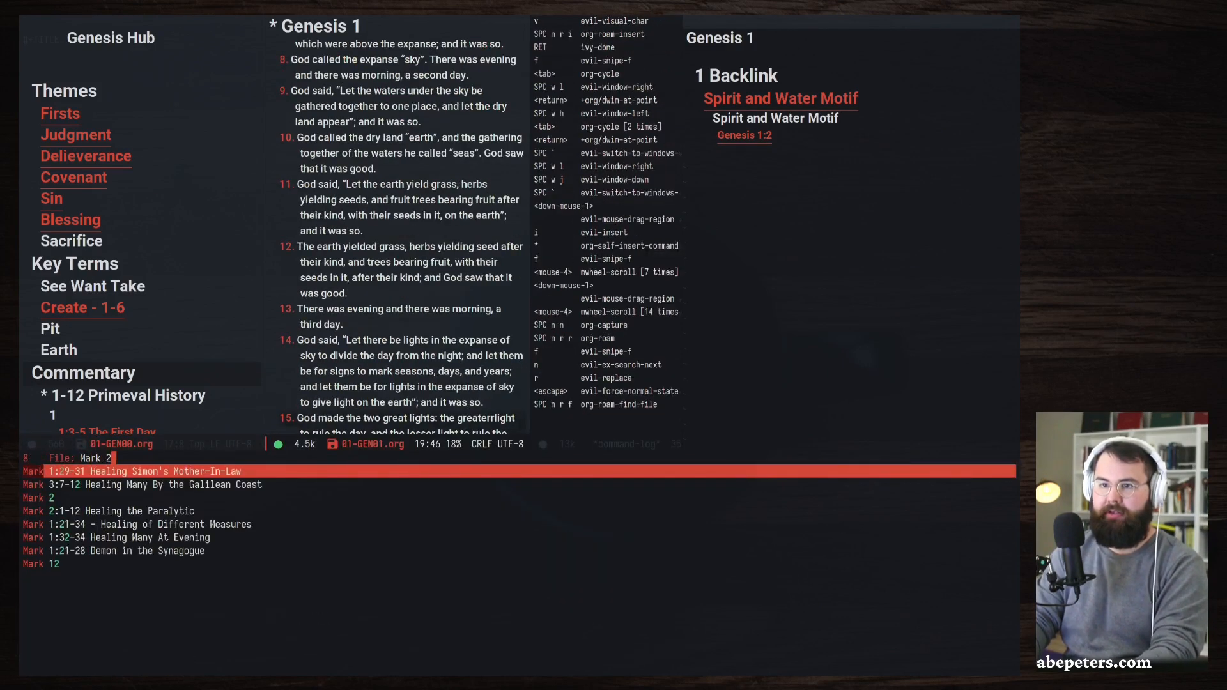
pyautogui.press('BackSpace')
pyautogui.write('3')
pyautogui.press('Down')
pyautogui.press('Return')
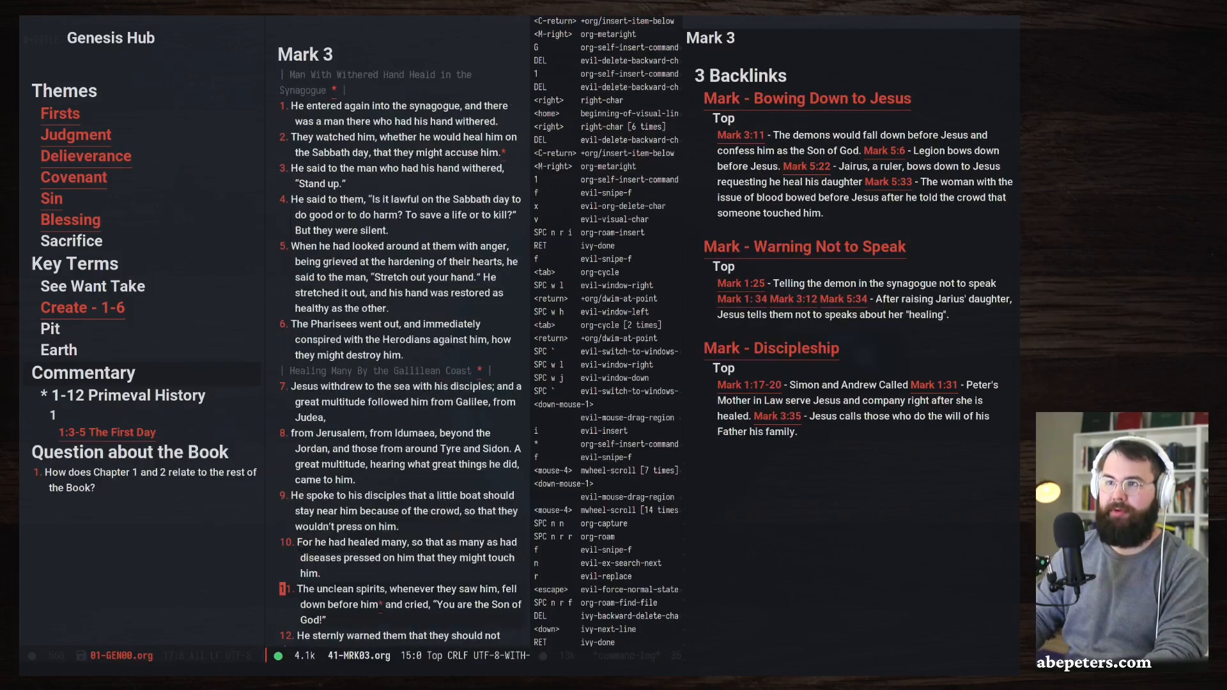
# Close the org-roam backlinks display for Mark 3.
pyautogui.click(687, 463)
pyautogui.press('space')
pyautogui.press('n')
pyautogui.press('r')
pyautogui.press('r')
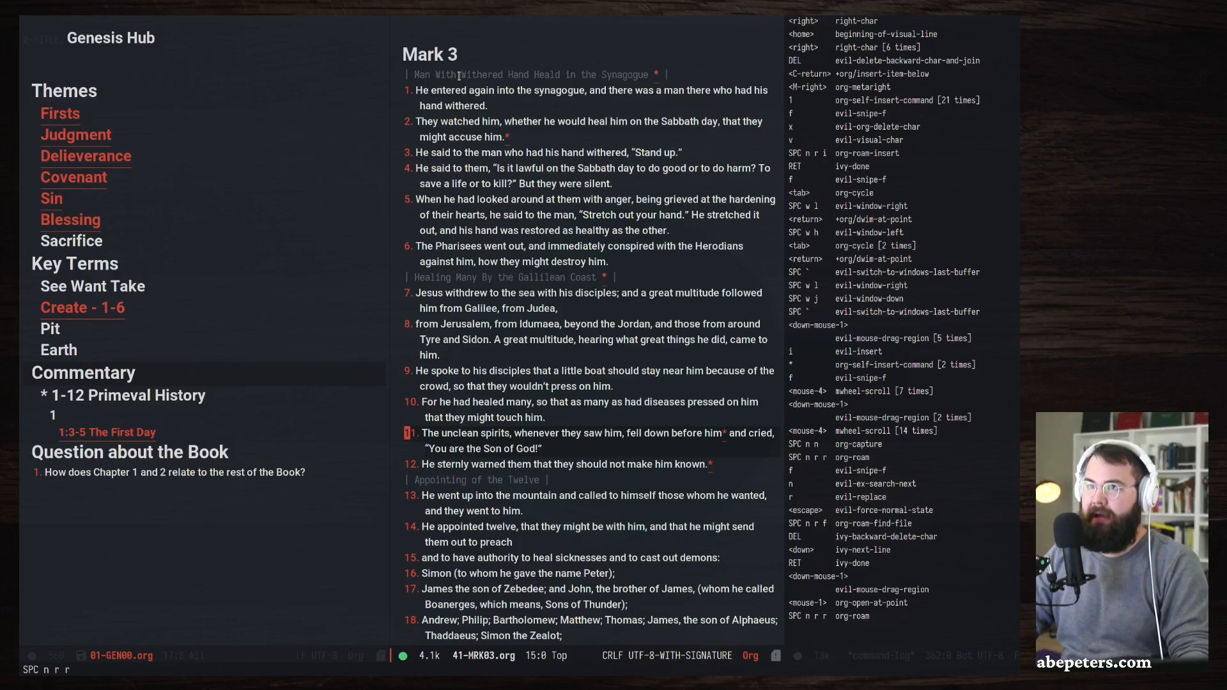
# Open the note linked by the asterisk in Mark 3's "Man With Withered Hand" section title, and return to Mark 3.
pyautogui.middleClick(656, 76)
pyautogui.press('space')
pyautogui.press('`')
pyautogui.press('space')
pyautogui.press('n')
pyautogui.press('r')
pyautogui.press('r')
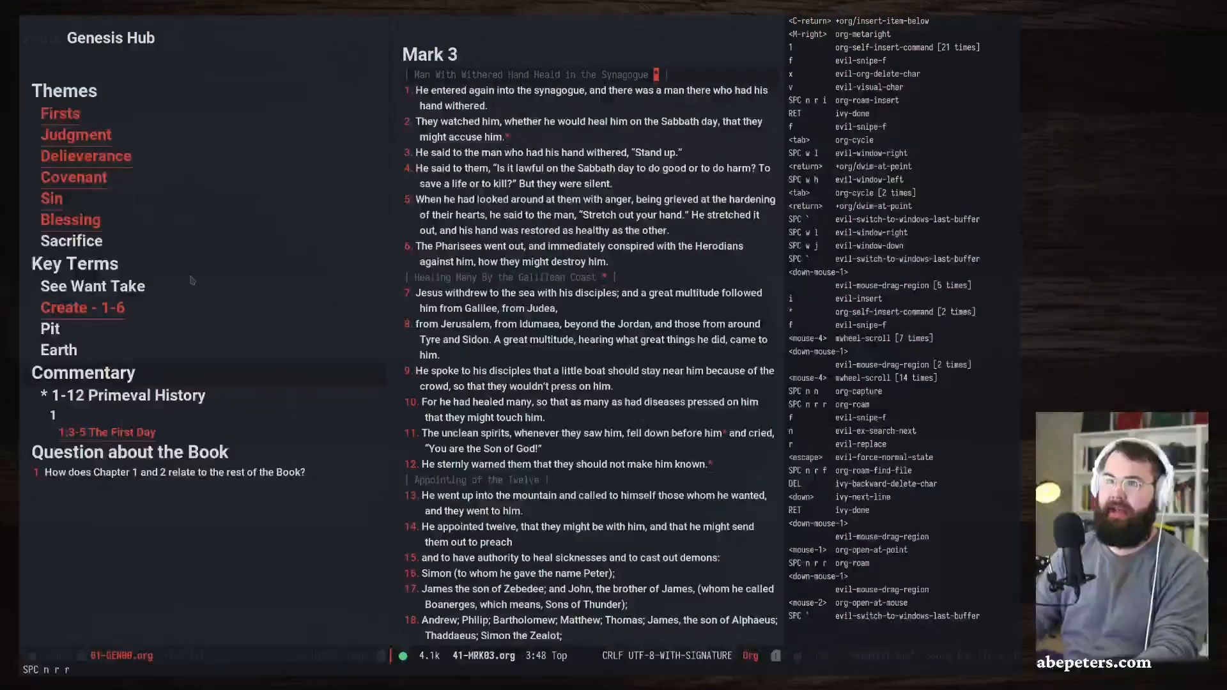
# Find and open the Mark Hub note in the window showing the Genesis Hub.
pyautogui.click(191, 280)
pyautogui.press('space')
pyautogui.write('nrfMark ')
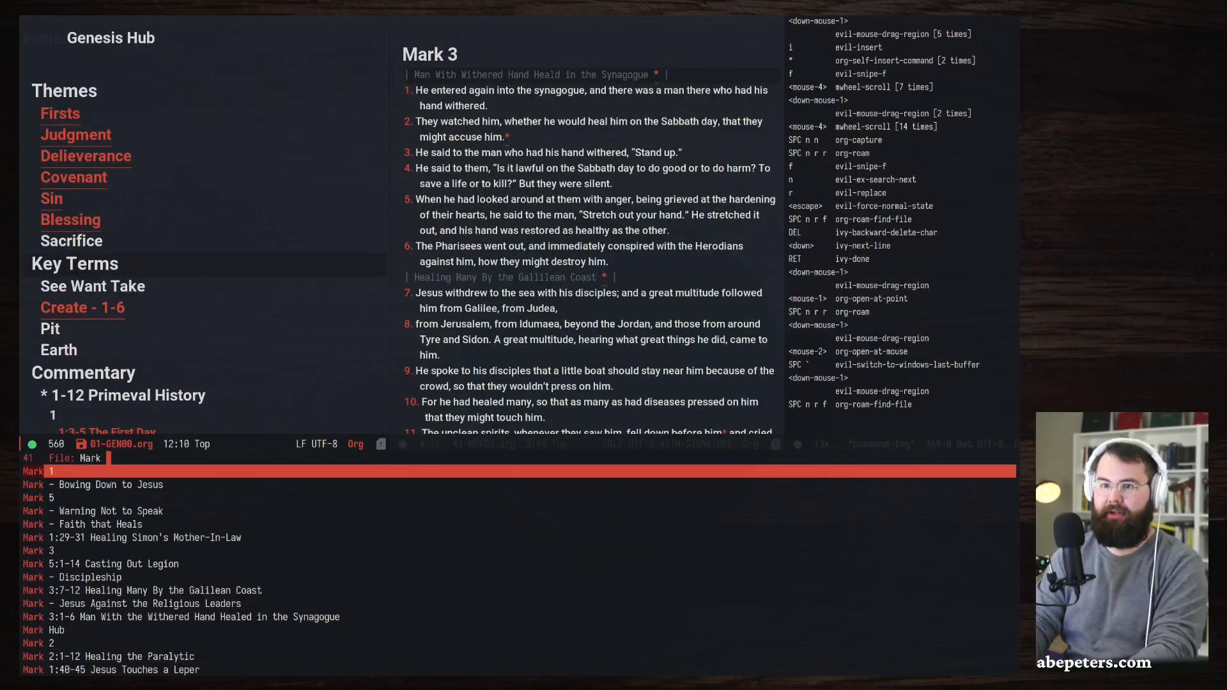
pyautogui.write('1')
pyautogui.press('BackSpace')
pyautogui.write('hub')
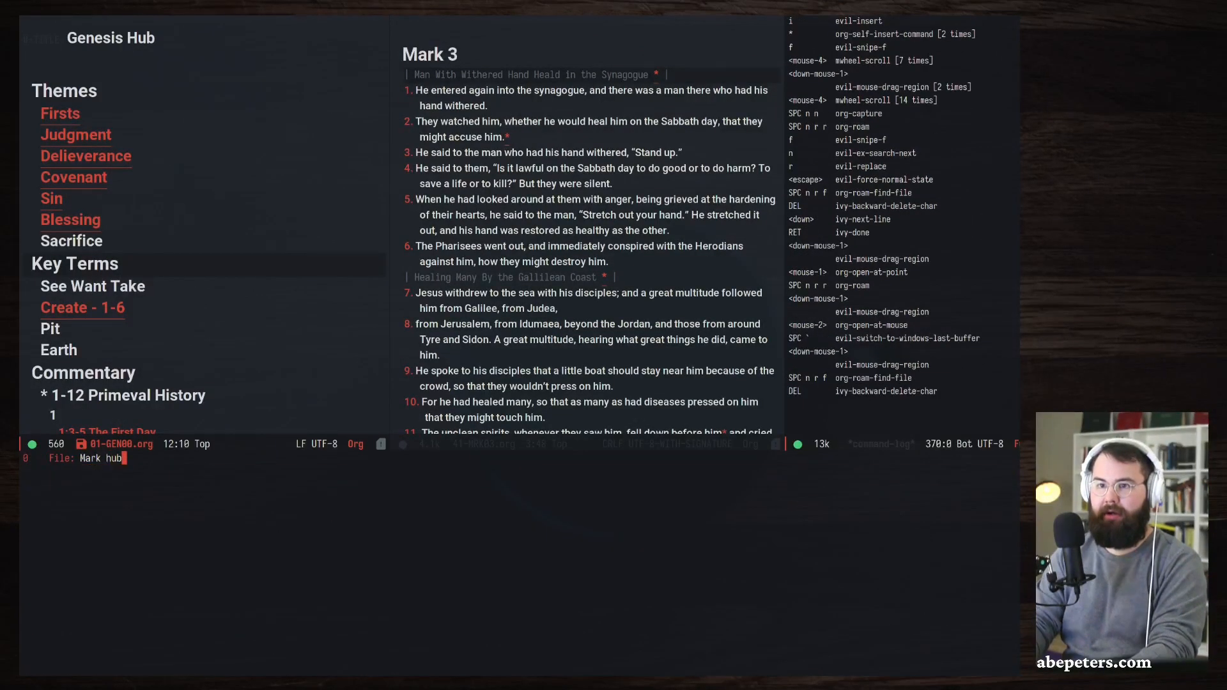
pyautogui.press('BackSpace')
pyautogui.press('BackSpace')
pyautogui.press('BackSpace')
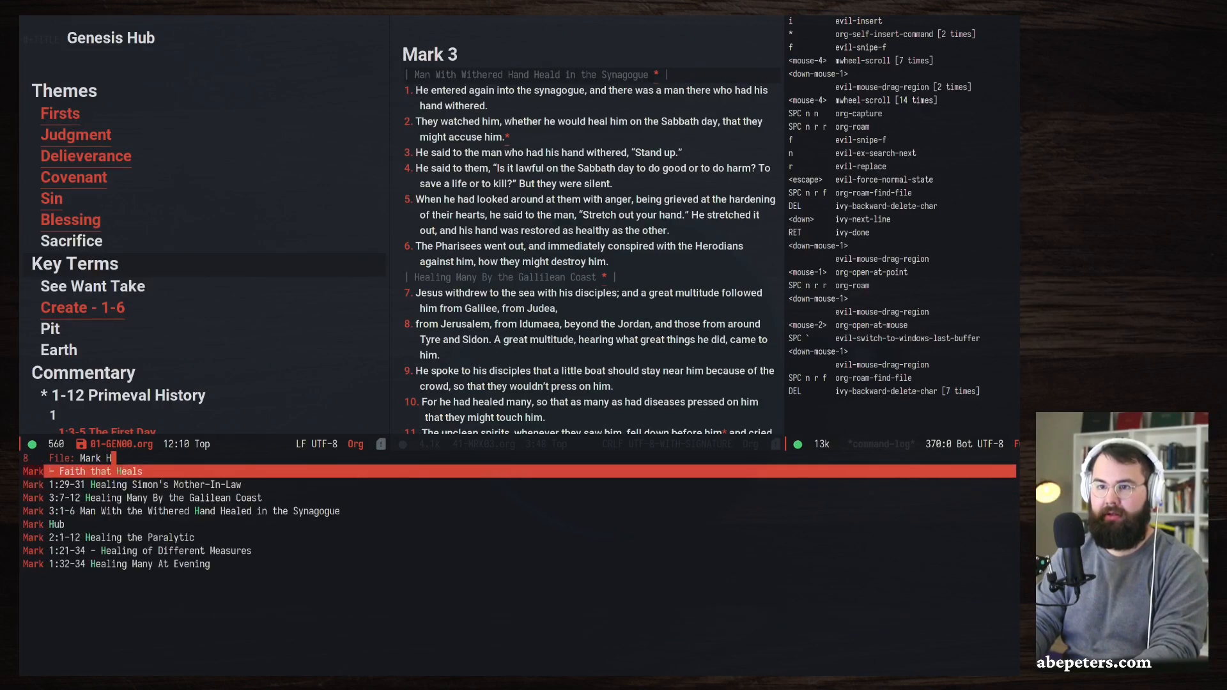
pyautogui.write('Hub')
pyautogui.press('Return')
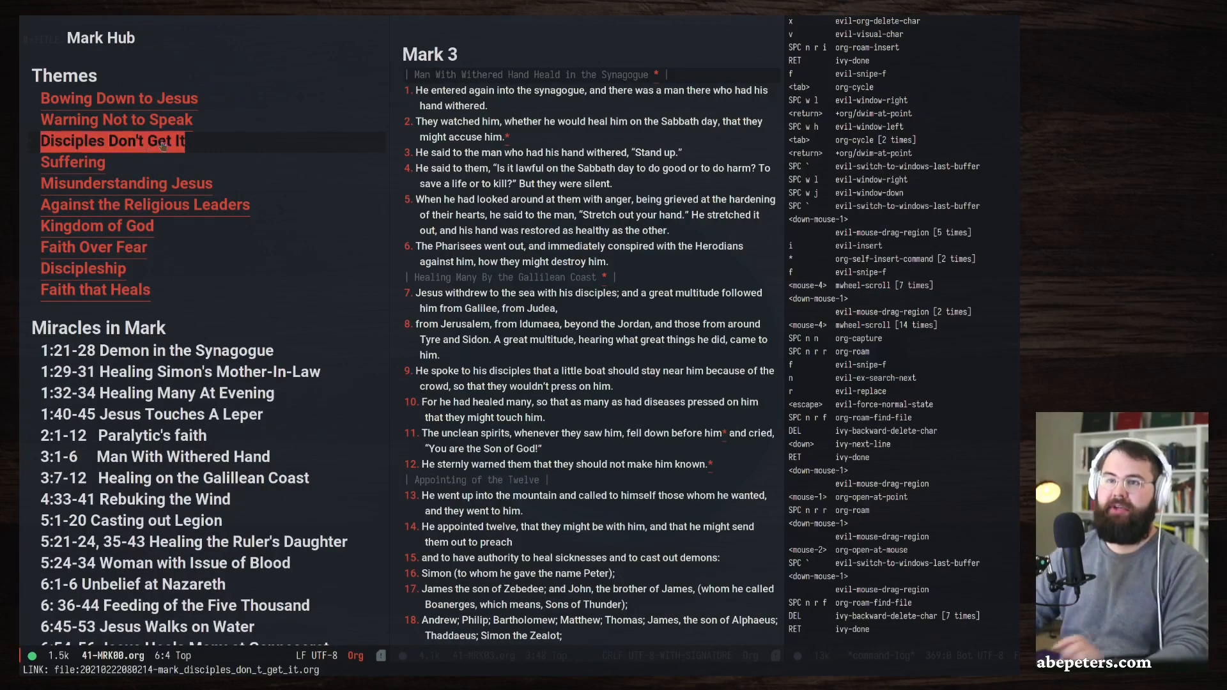
# Look through the Mark Hub's themes and miracles, collapsing and re-expanding the "Miracles in Mark" heading.
pyautogui.scroll(-4, 132, 256)
pyautogui.scroll(3, 143, 139)
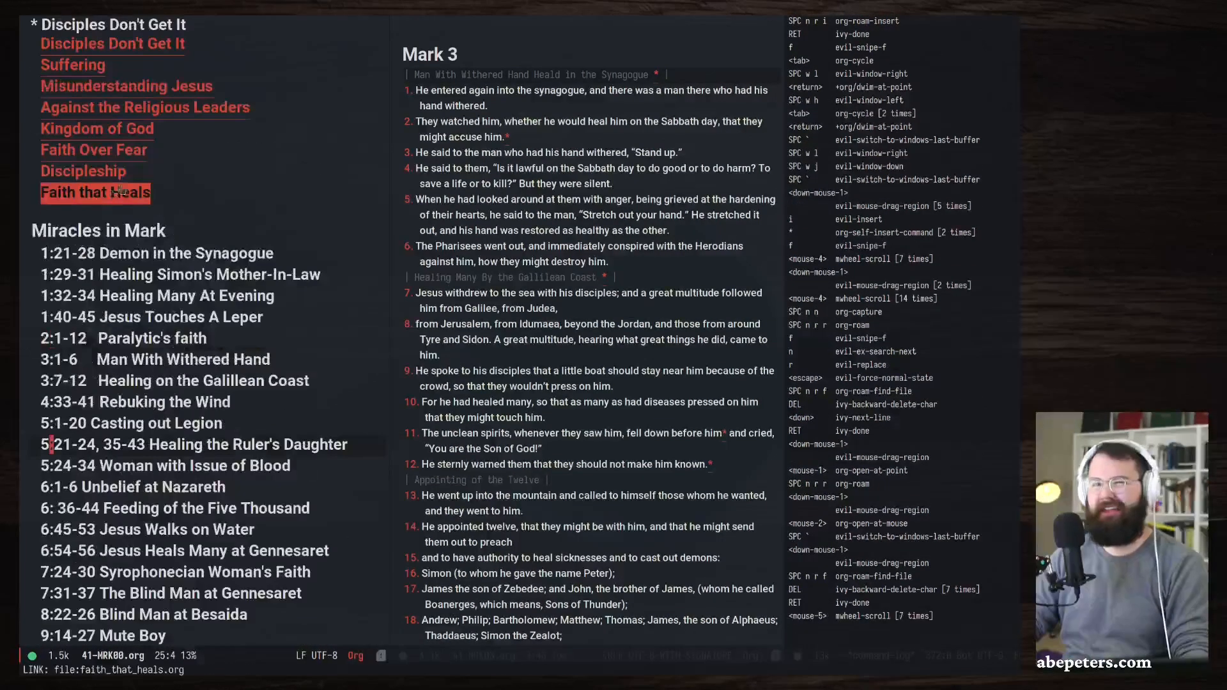
pyautogui.click(89, 230)
pyautogui.press('Tab')
pyautogui.press('Tab')
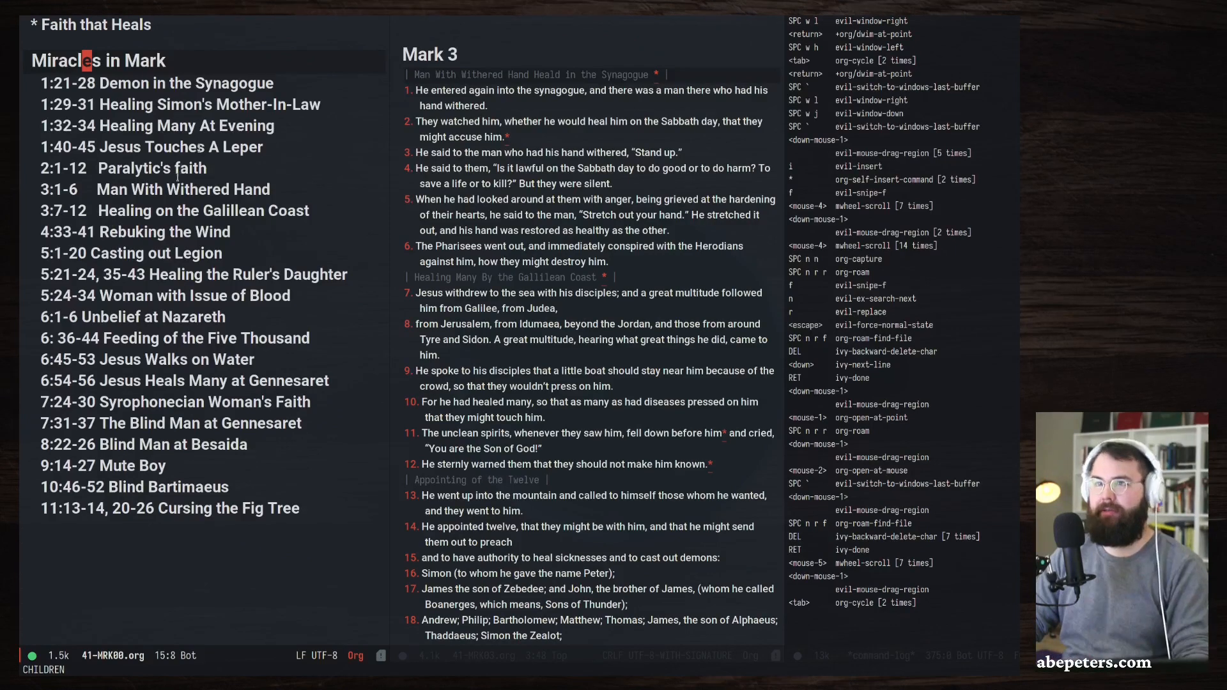
pyautogui.scroll(5, 103, 241)
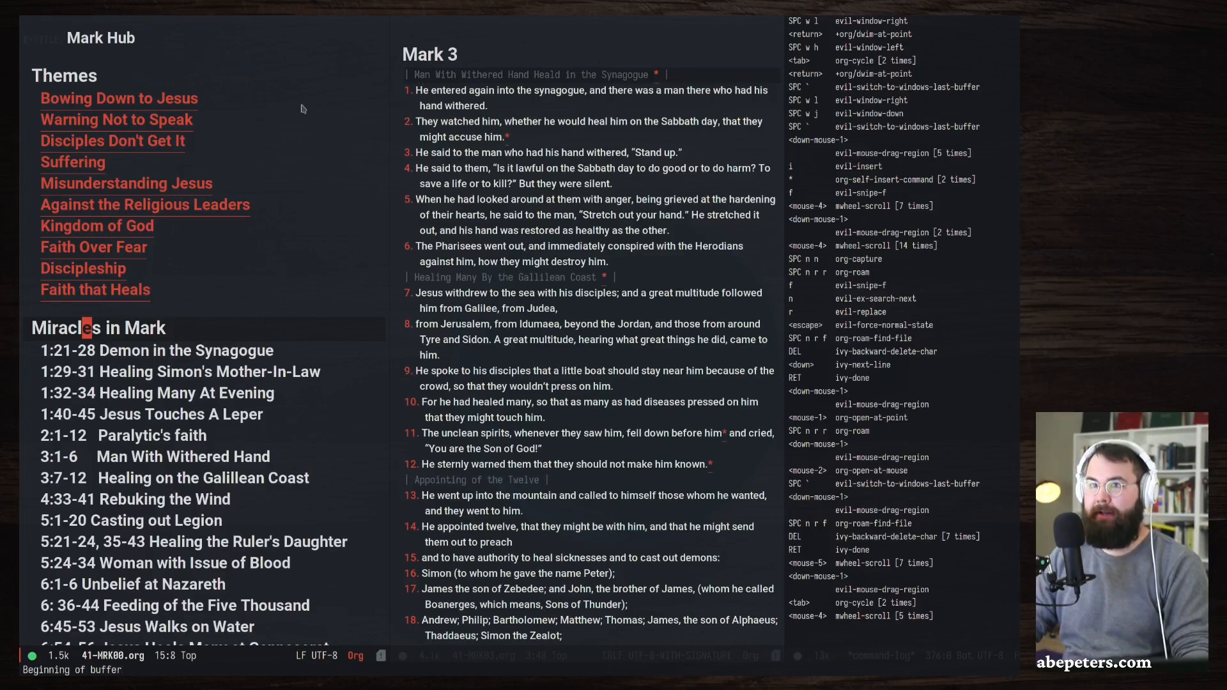
# Open the note linked from Mark 3's "Man With Withered Hand" section title, and return to Mark 3.
pyautogui.click(657, 76)
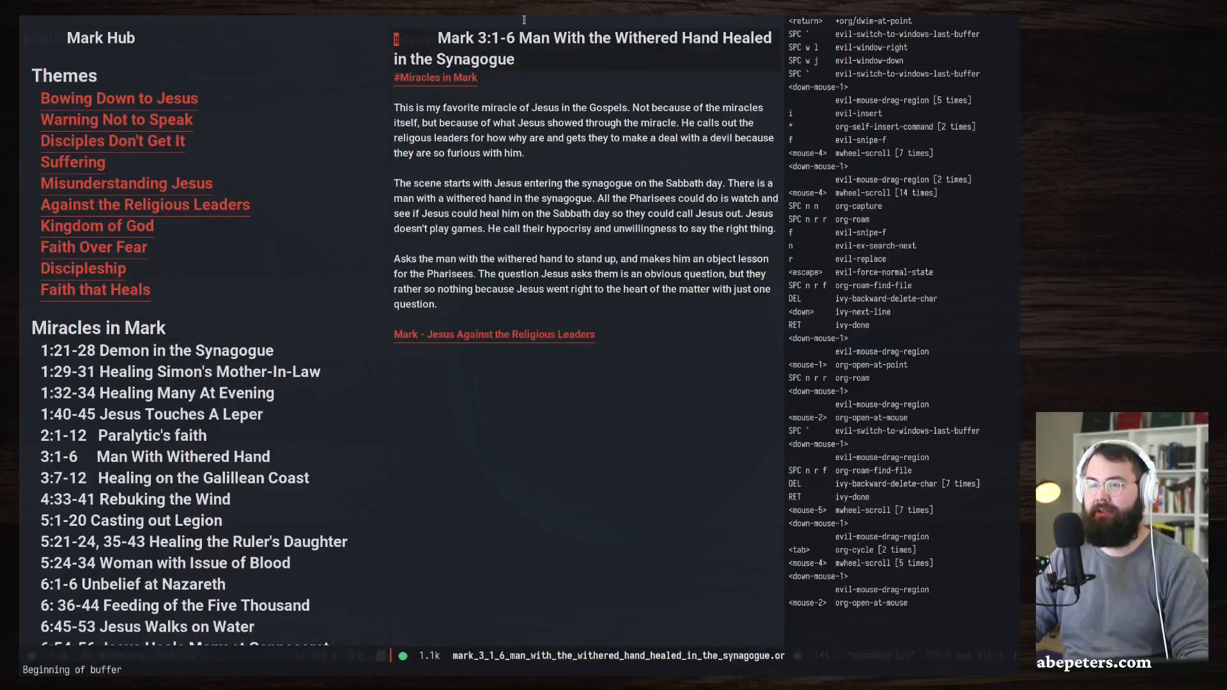
pyautogui.press('space')
pyautogui.press('`')
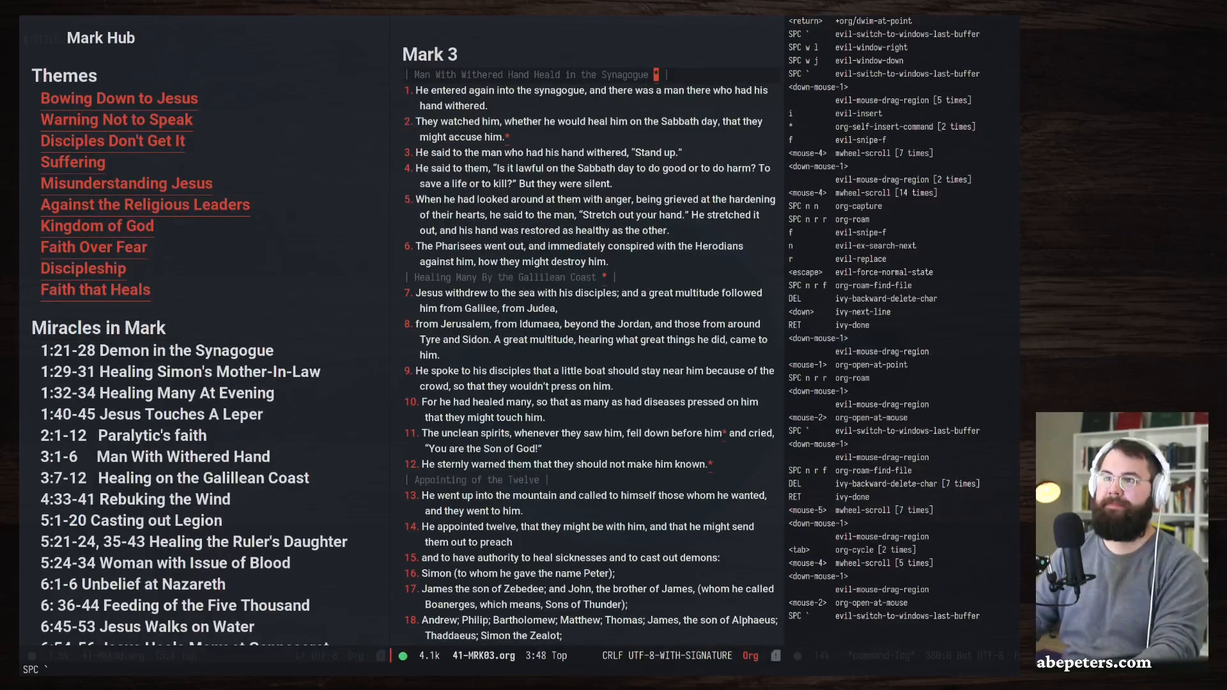
# Open the note linked by the asterisk at the end of Mark 3 verse 2 and place the cursor below its text.
pyautogui.click(508, 138)
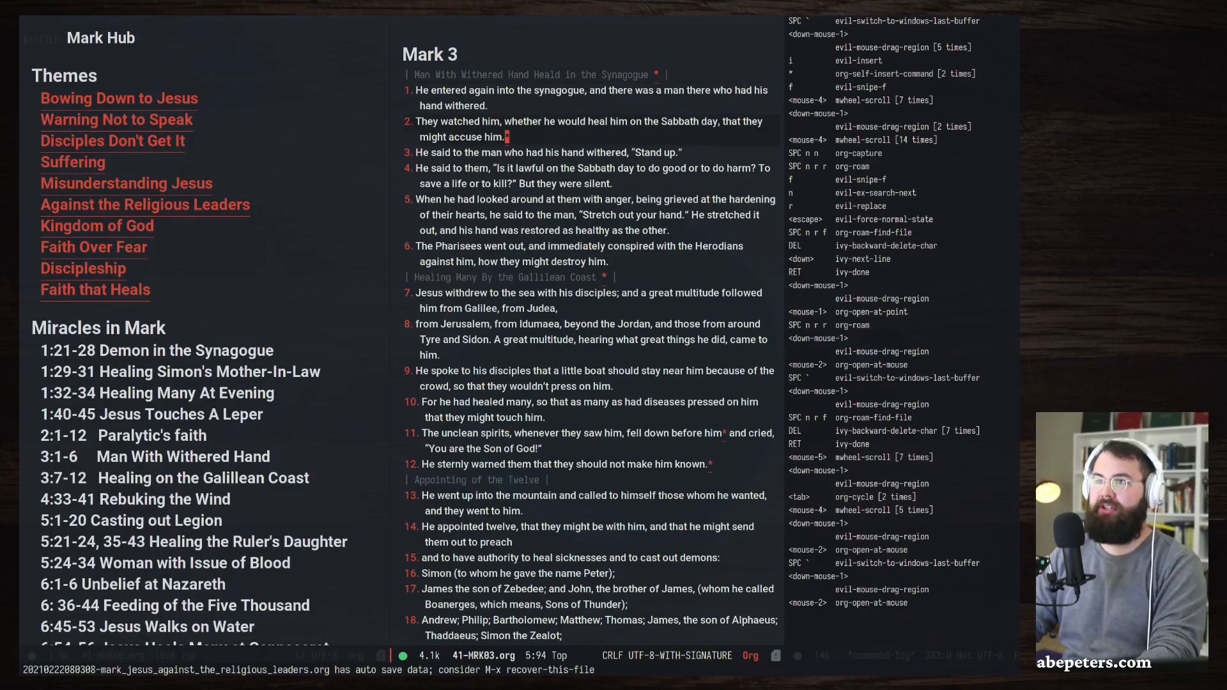
pyautogui.click(518, 136)
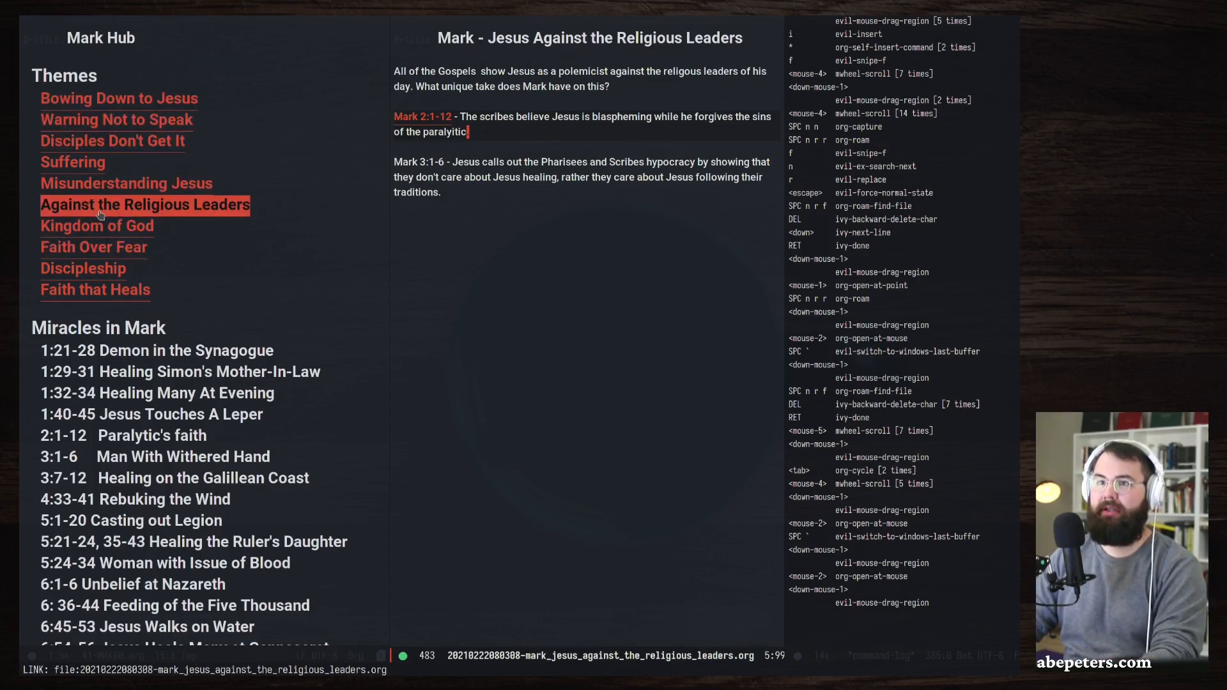
pyautogui.click(522, 233)
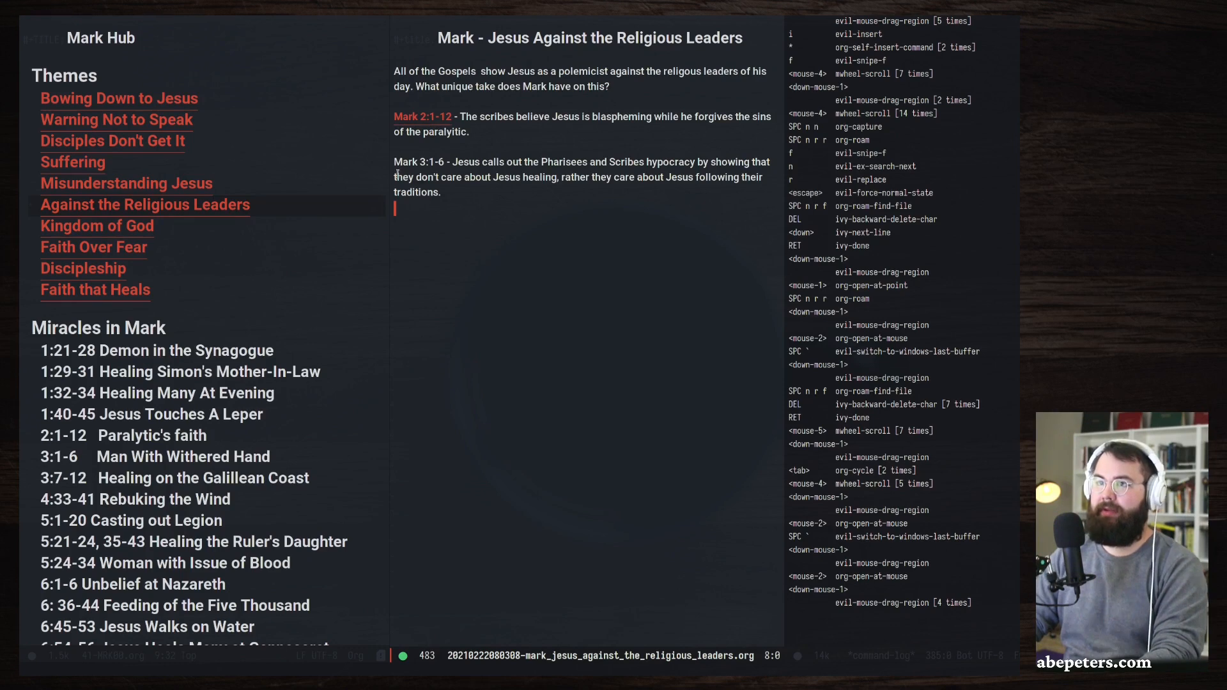
# Turn the text "Mark 3:1-6" in the Jesus Against the Religious Leaders note into an org-roam link to the Mark 3 note.
pyautogui.click(450, 164)
pyautogui.moveTo(451, 167); pyautogui.dragTo(396, 162)
pyautogui.press('space')
pyautogui.press('n')
pyautogui.press('r')
pyautogui.press('i')
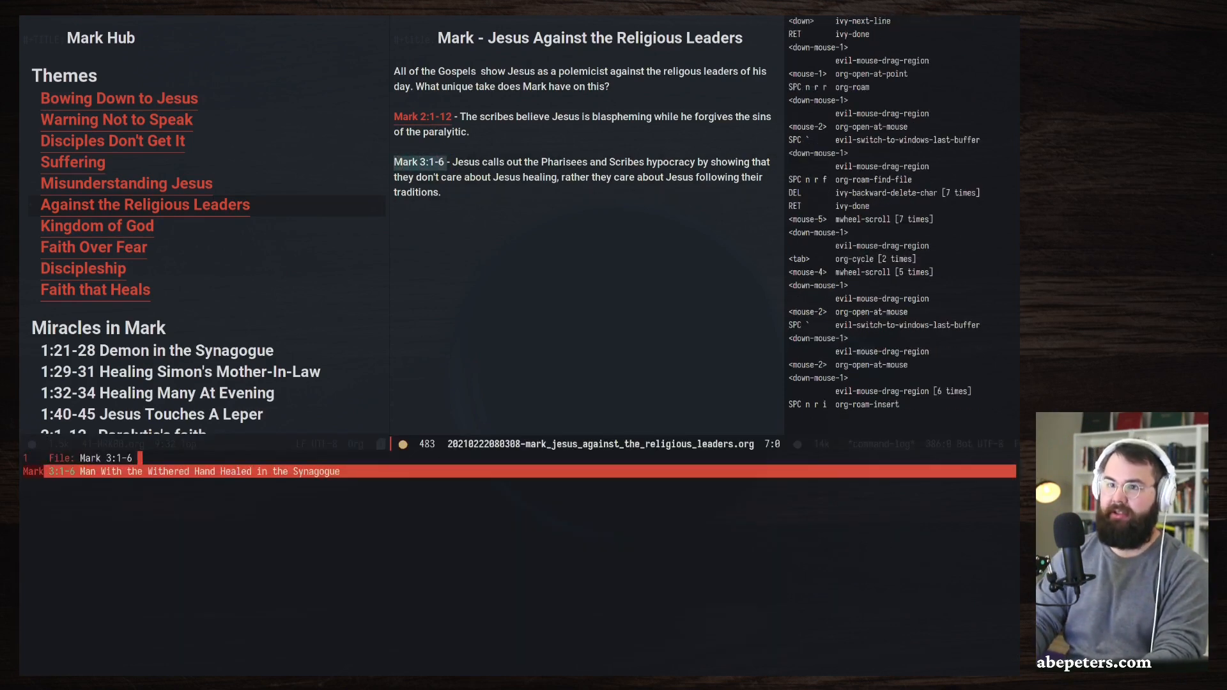
pyautogui.press('BackSpace')
pyautogui.press('BackSpace')
pyautogui.press('BackSpace')
pyautogui.press('BackSpace')
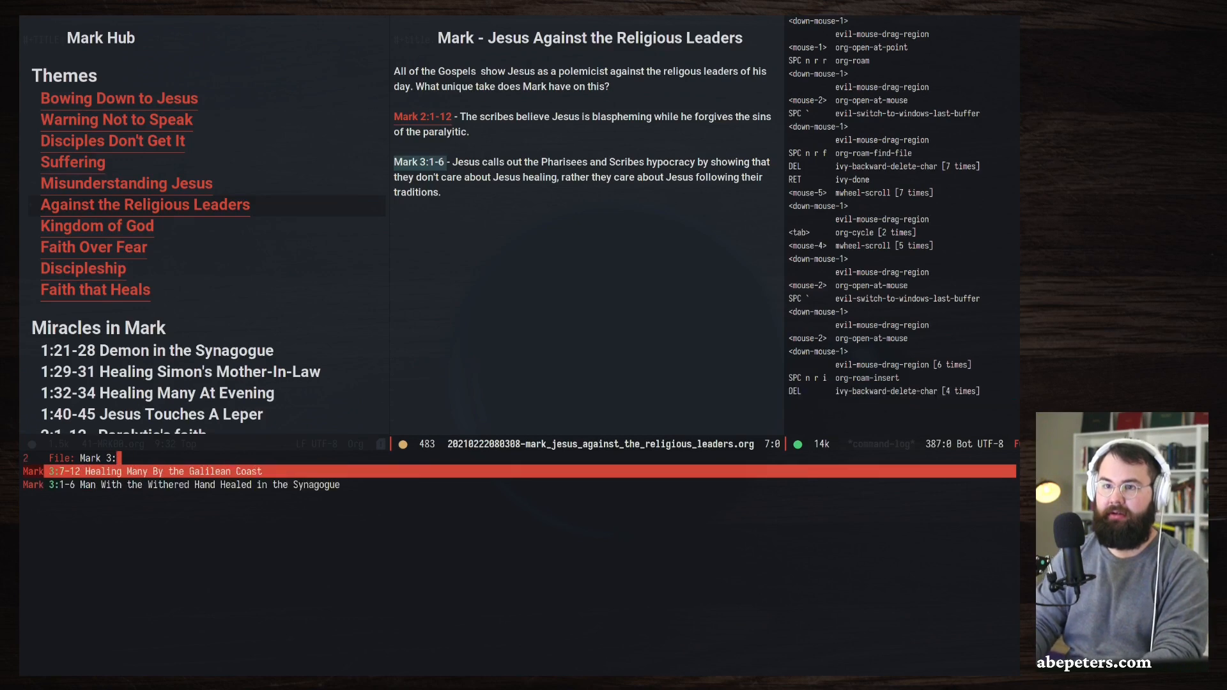
pyautogui.press('BackSpace')
pyautogui.press('Down')
pyautogui.press('Up')
pyautogui.press('Up')
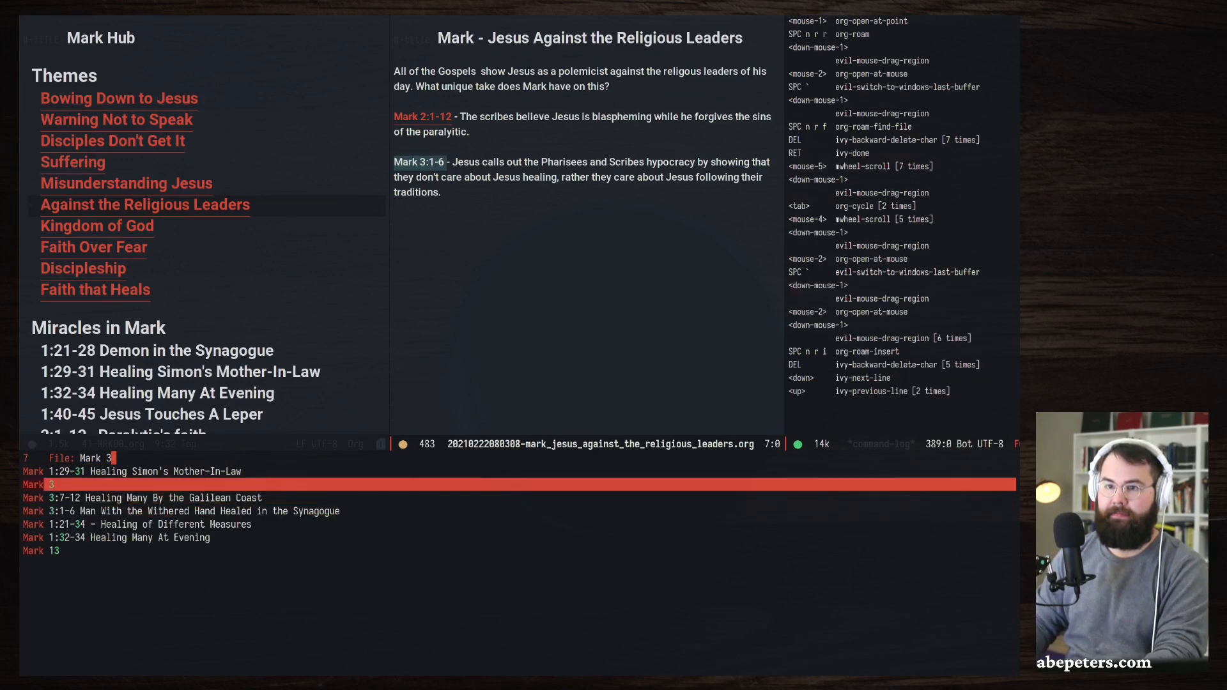
pyautogui.press('Return')
pyautogui.press('f')
pyautogui.press('s')
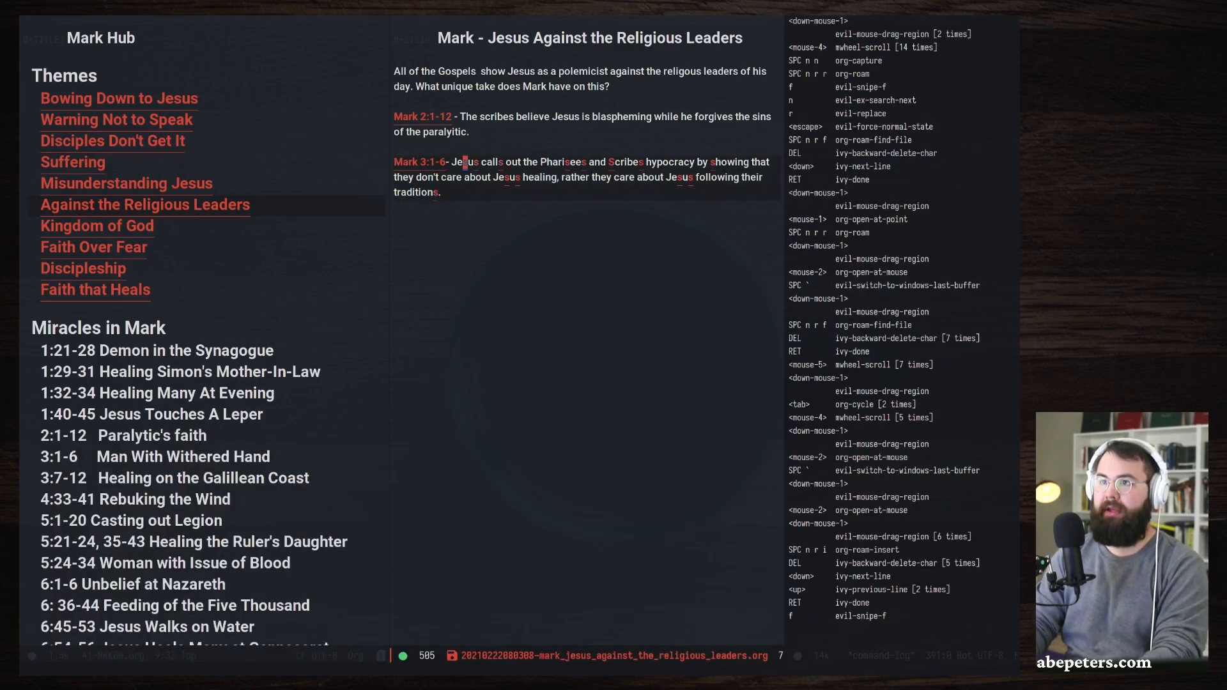
# Return to Mark 3 and look through its verses and section titles down to the end of the chapter.
pyautogui.press('space')
pyautogui.press('`')
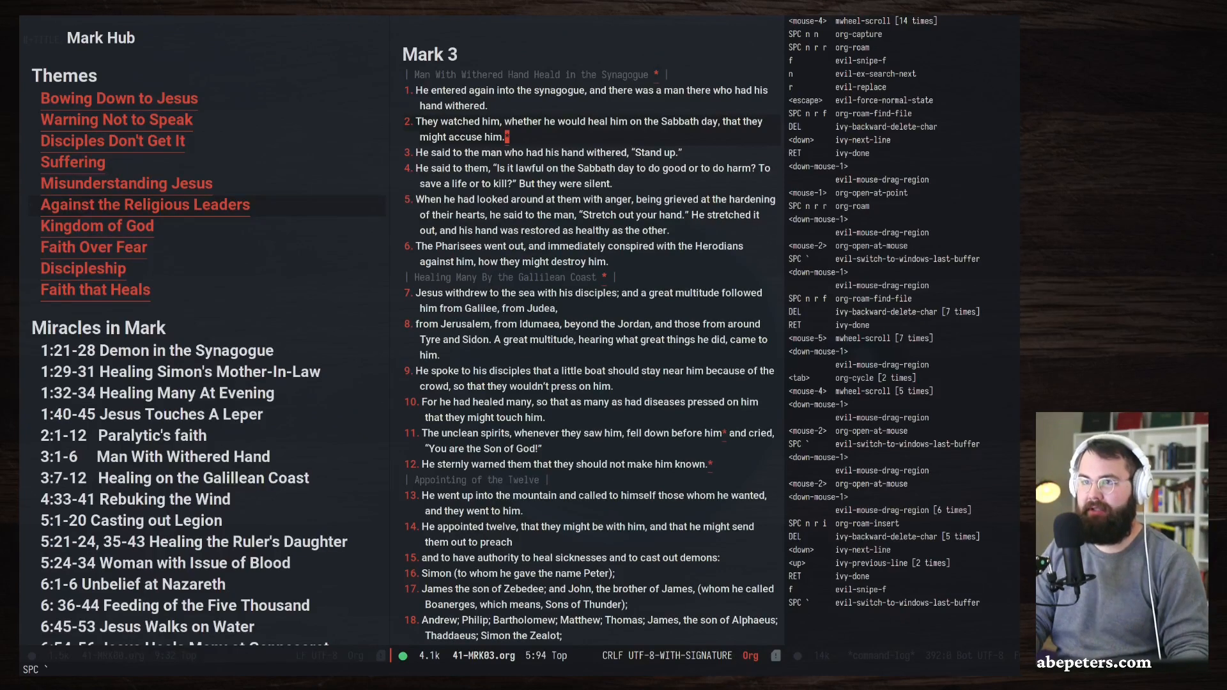
pyautogui.press('2')
pyautogui.press('j')
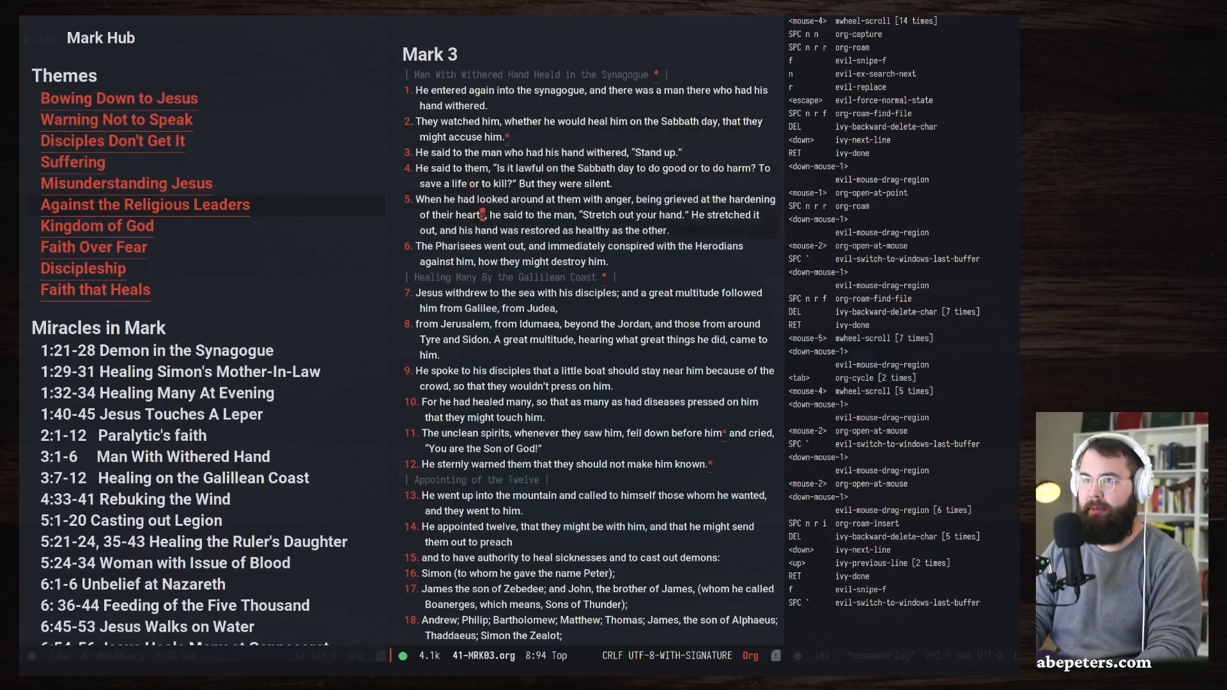
pyautogui.press('k')
pyautogui.press('k')
pyautogui.press('k')
pyautogui.press('j')
pyautogui.press('j')
pyautogui.press('j')
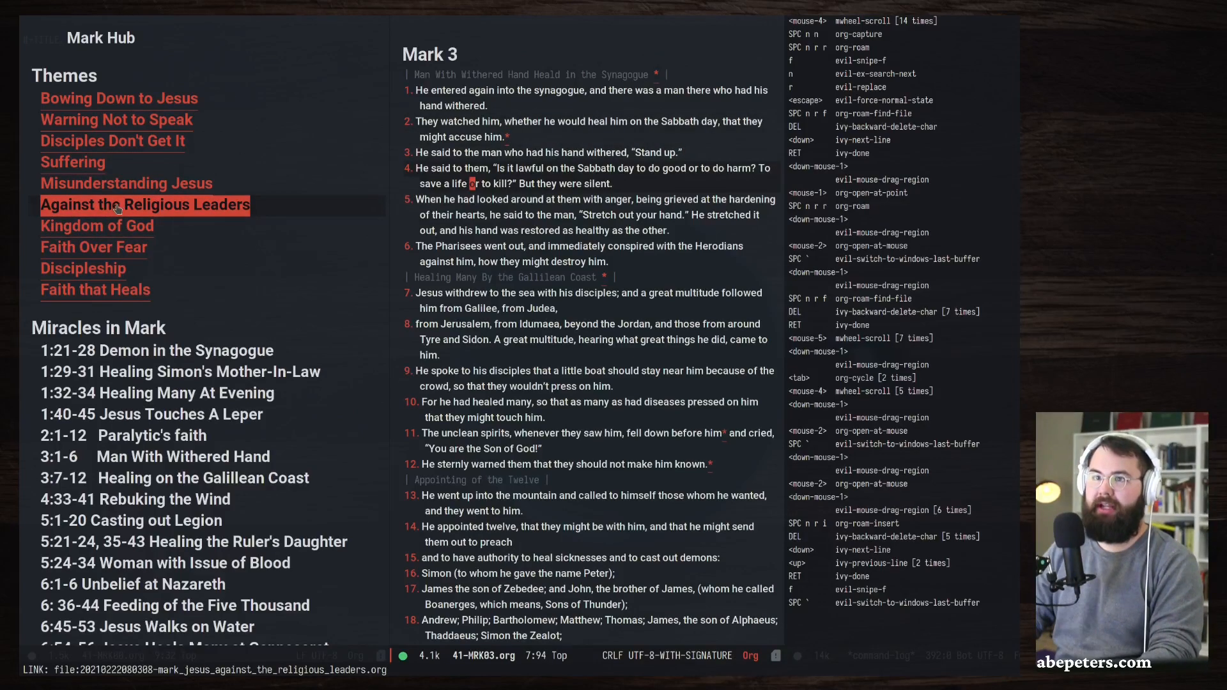
pyautogui.click(467, 198)
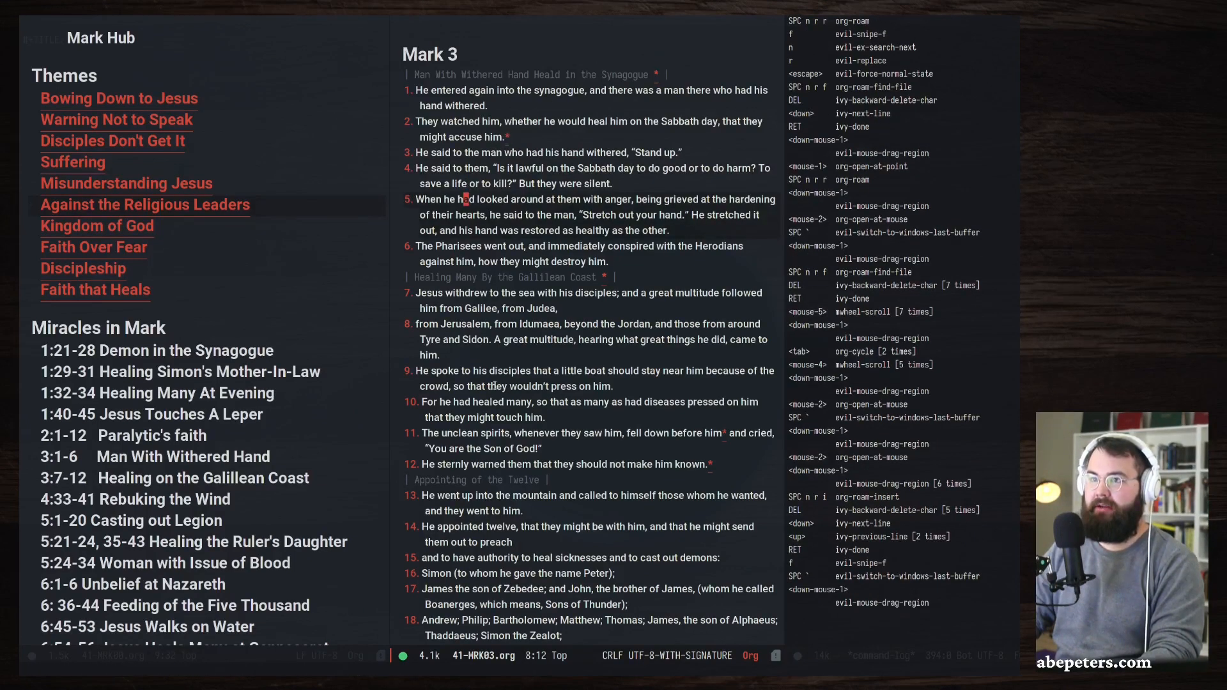
pyautogui.click(504, 418)
pyautogui.scroll(-5, 544, 430)
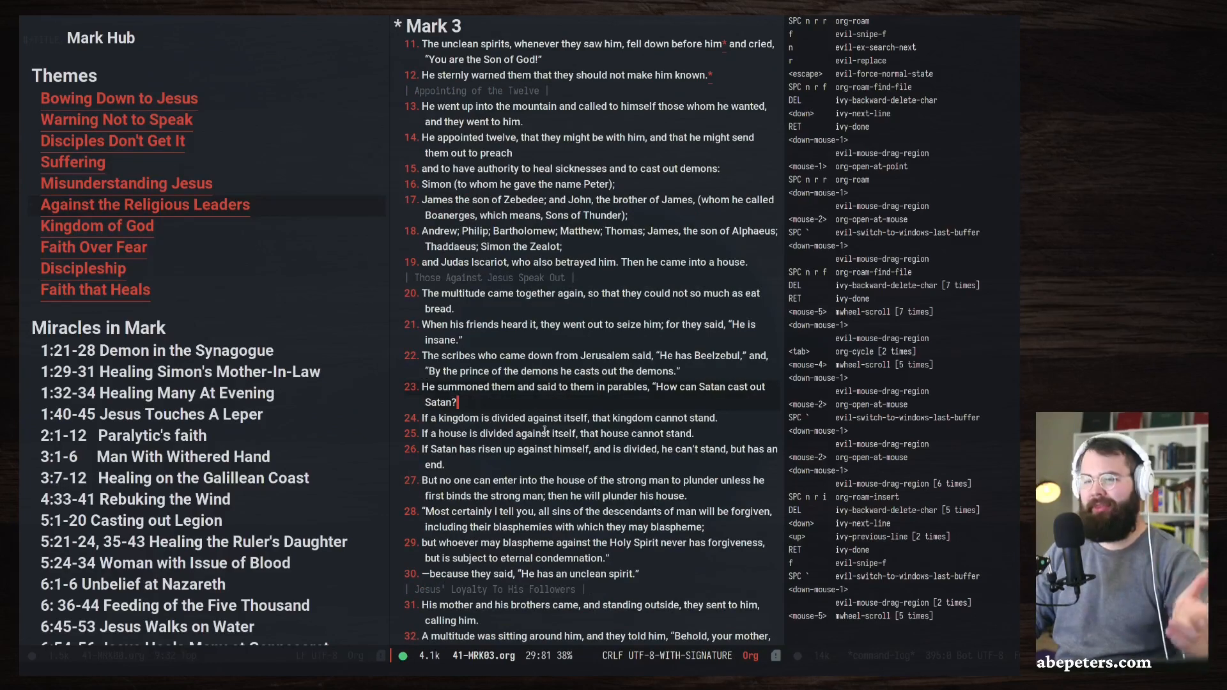
pyautogui.scroll(-2, 544, 430)
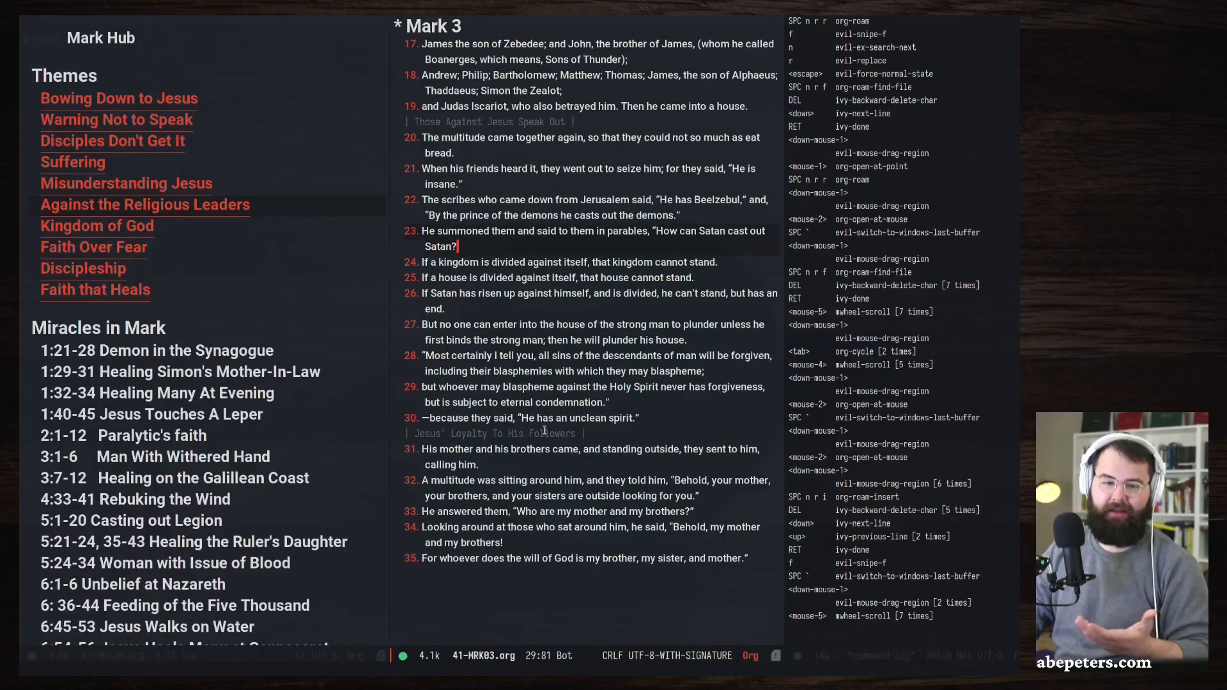
# Switch from Mark 3 to the previous file, Mark 2, and open the Capernaum link in verse 1.
pyautogui.scroll(5, 544, 430)
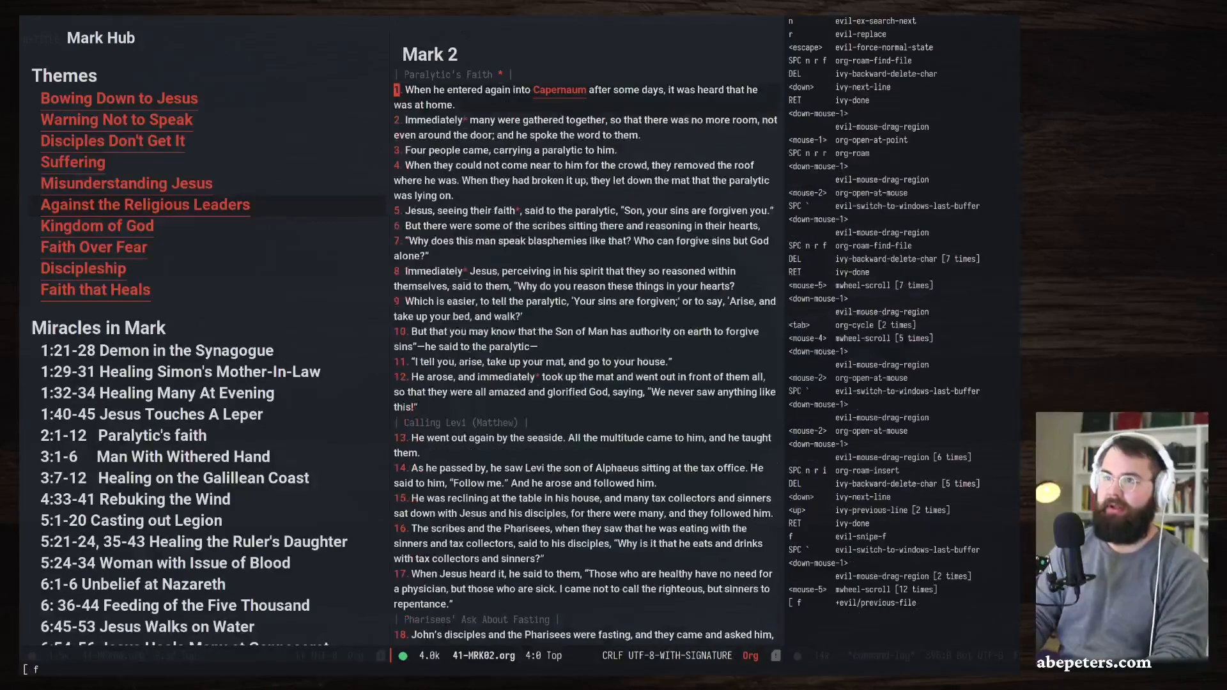
pyautogui.press('l')
pyautogui.press('l')
pyautogui.press('l')
pyautogui.press('l')
pyautogui.press('l')
pyautogui.press('l')
pyautogui.press('l')
pyautogui.press('l')
pyautogui.press('l')
pyautogui.press('l')
pyautogui.press('l')
pyautogui.press('l')
pyautogui.press('l')
pyautogui.press('l')
pyautogui.press('l')
pyautogui.press('l')
pyautogui.press('l')
pyautogui.press('l')
pyautogui.press('l')
pyautogui.press('l')
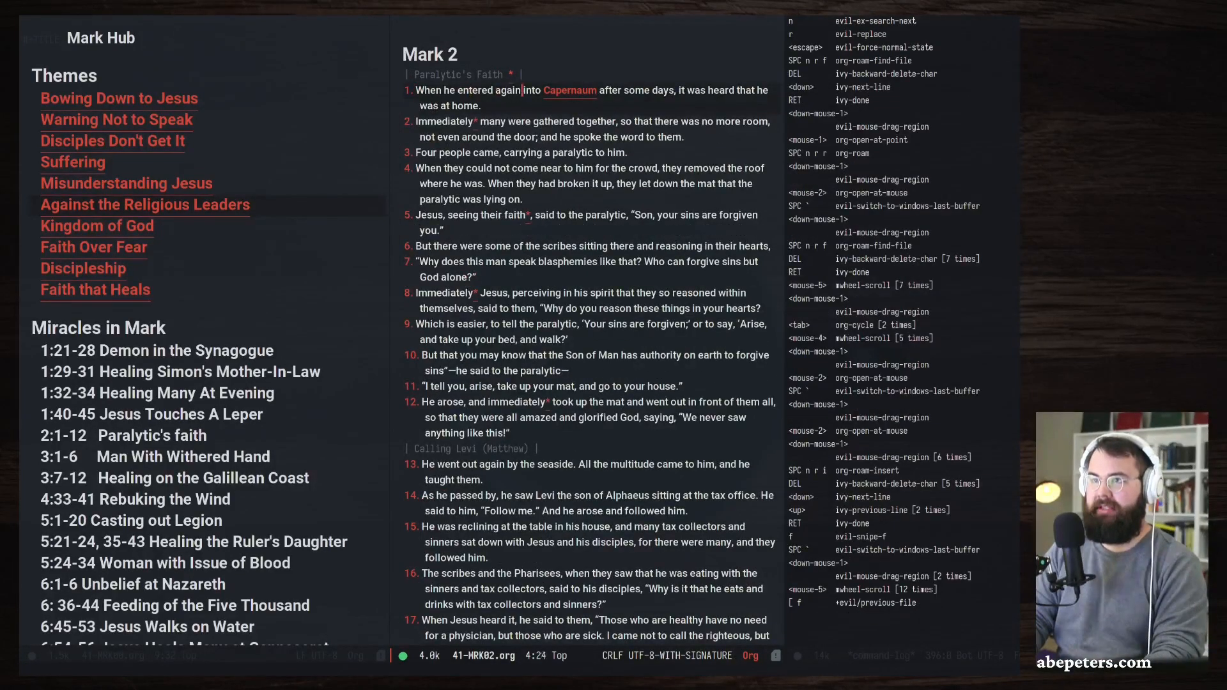
pyautogui.press('Return')
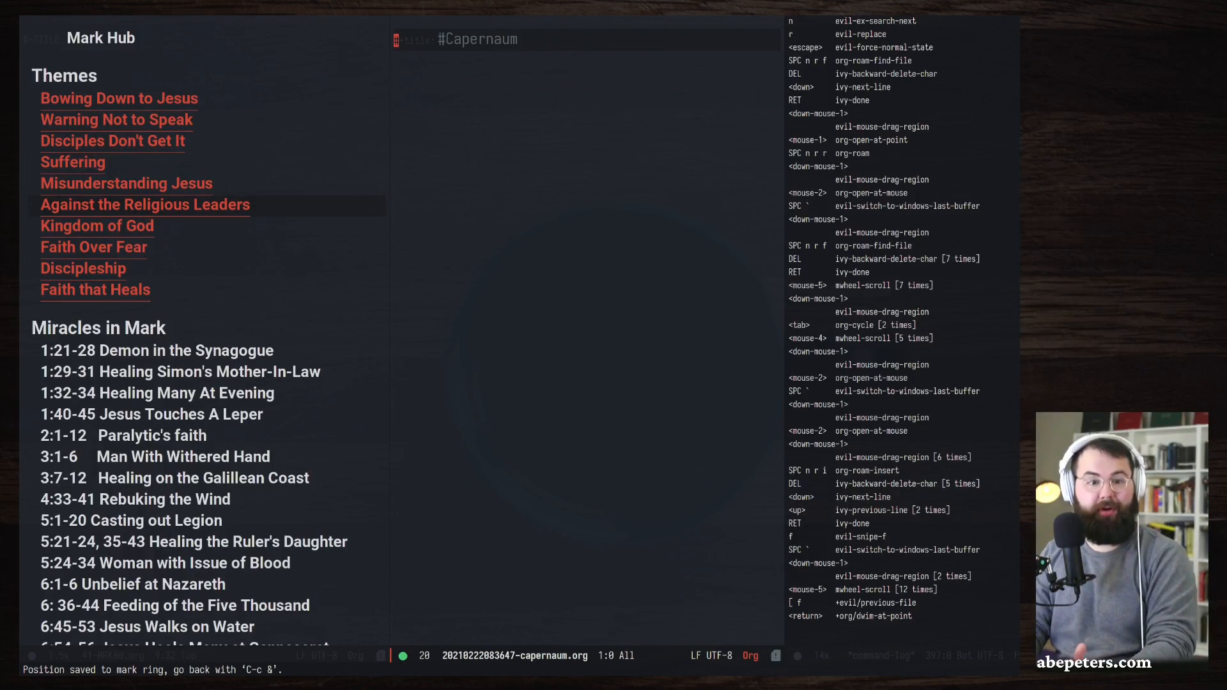
# Display the org-roam backlinks for the Capernaum note and place the cursor in the note's empty body.
pyautogui.press('k')
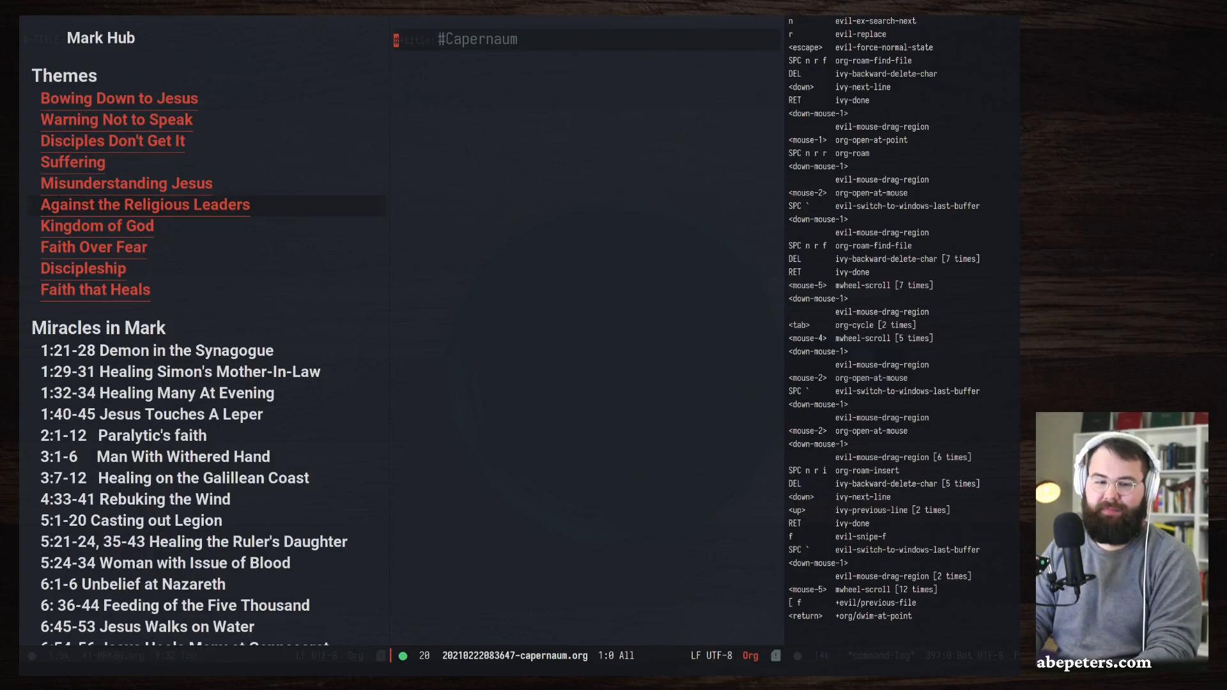
pyautogui.press('space')
pyautogui.press('n')
pyautogui.press('r')
pyautogui.press('Escape')
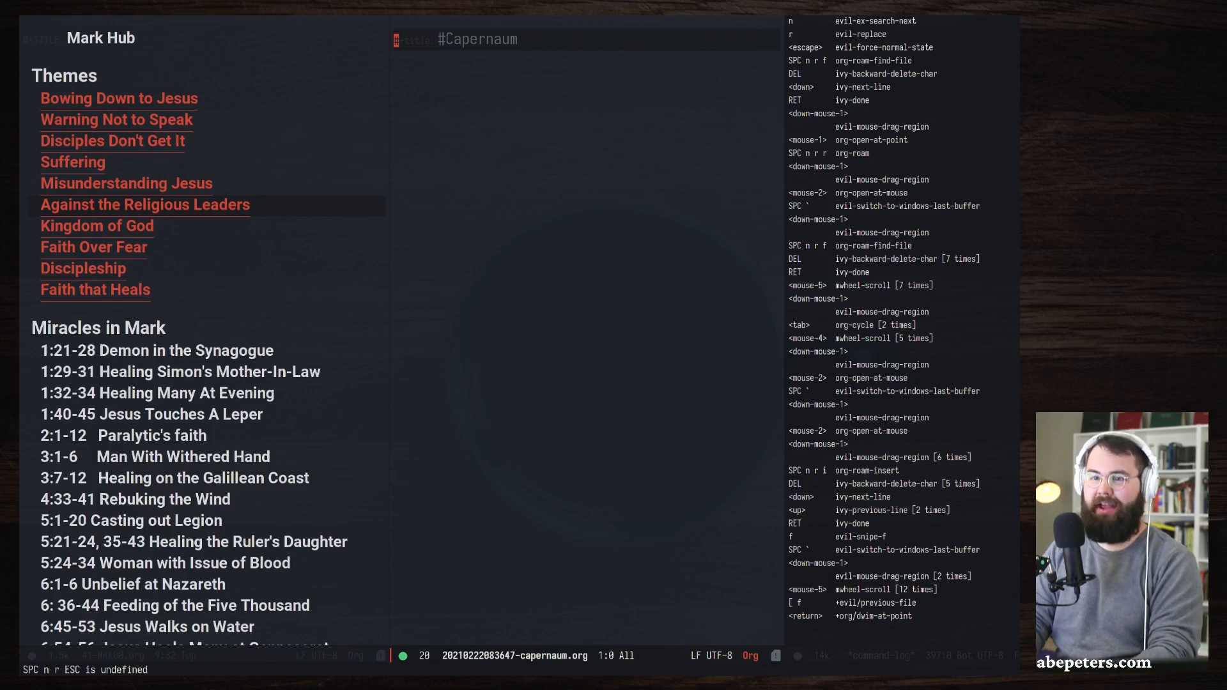
pyautogui.press('space')
pyautogui.press('n')
pyautogui.press('r')
pyautogui.press('r')
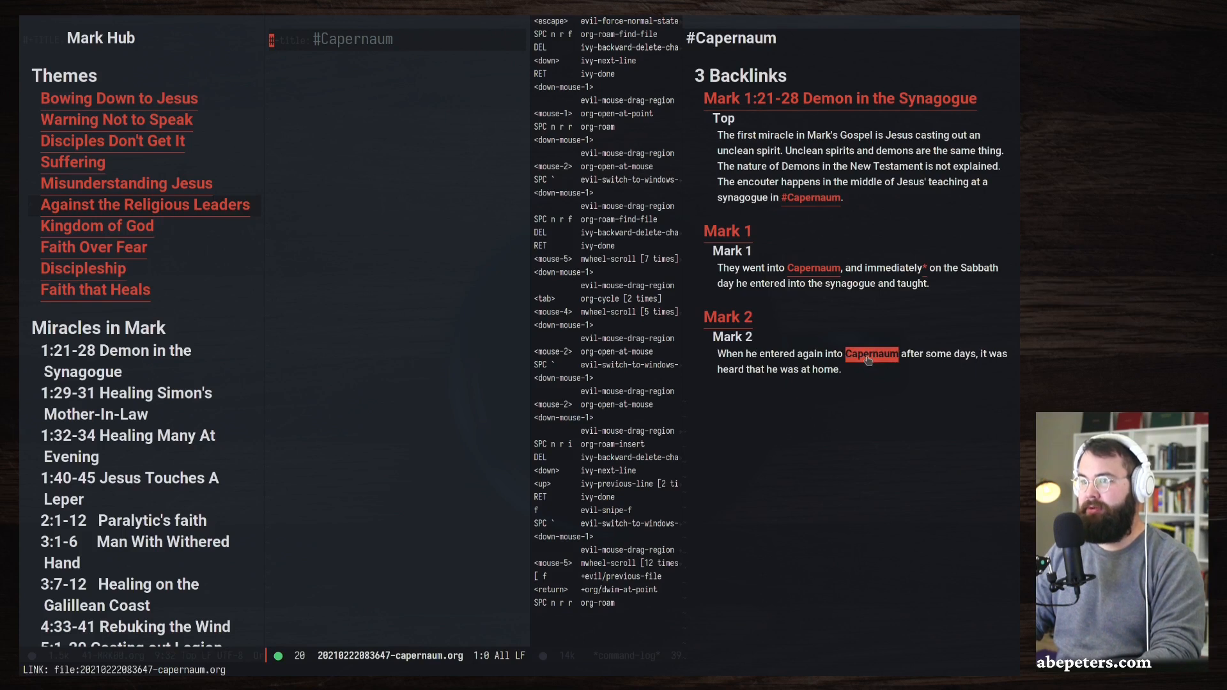
pyautogui.click(492, 427)
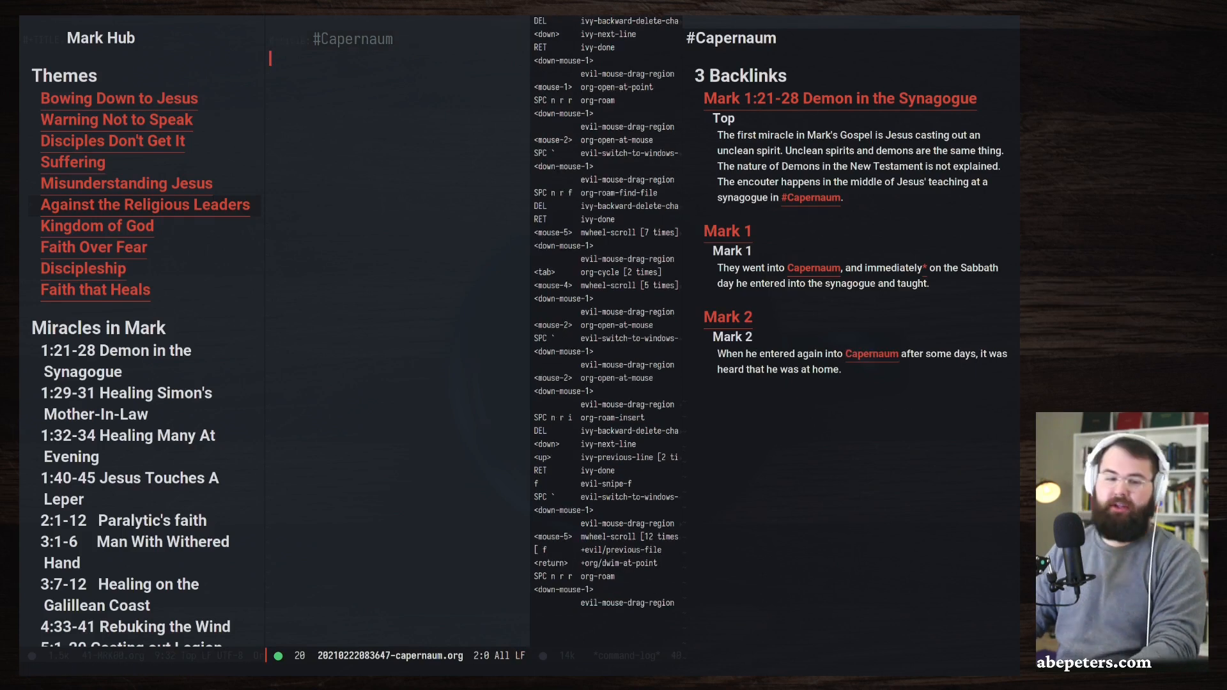